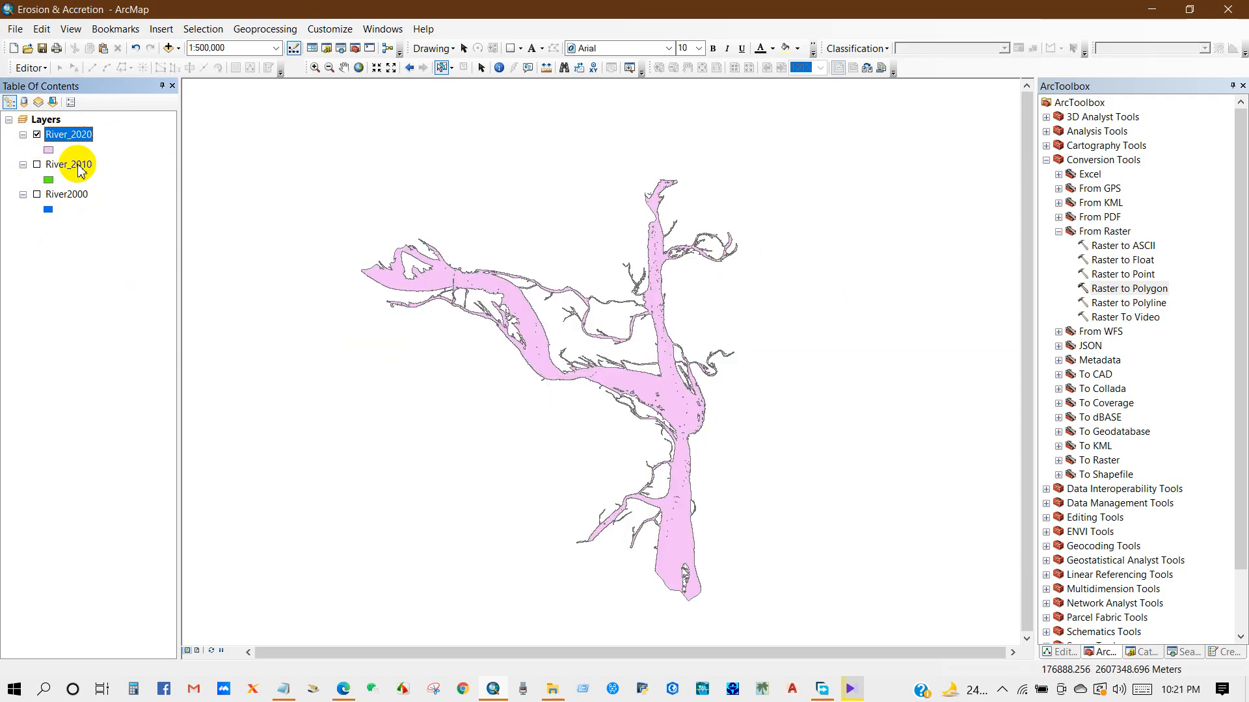
Display the River_2010 and River2000 layers as well and change the River_2020 layer's fill colour to a light red
{"action": "left_click", "coordinate": [37, 194]}
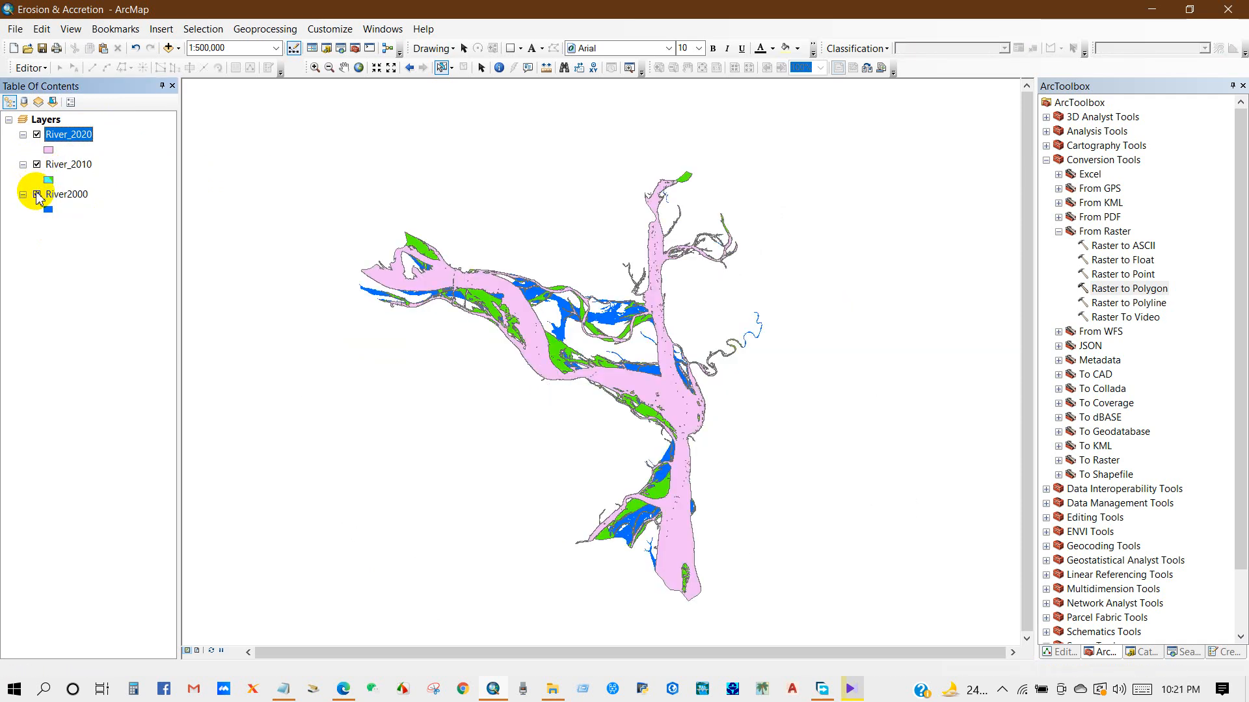
{"action": "left_click", "coordinate": [48, 150]}
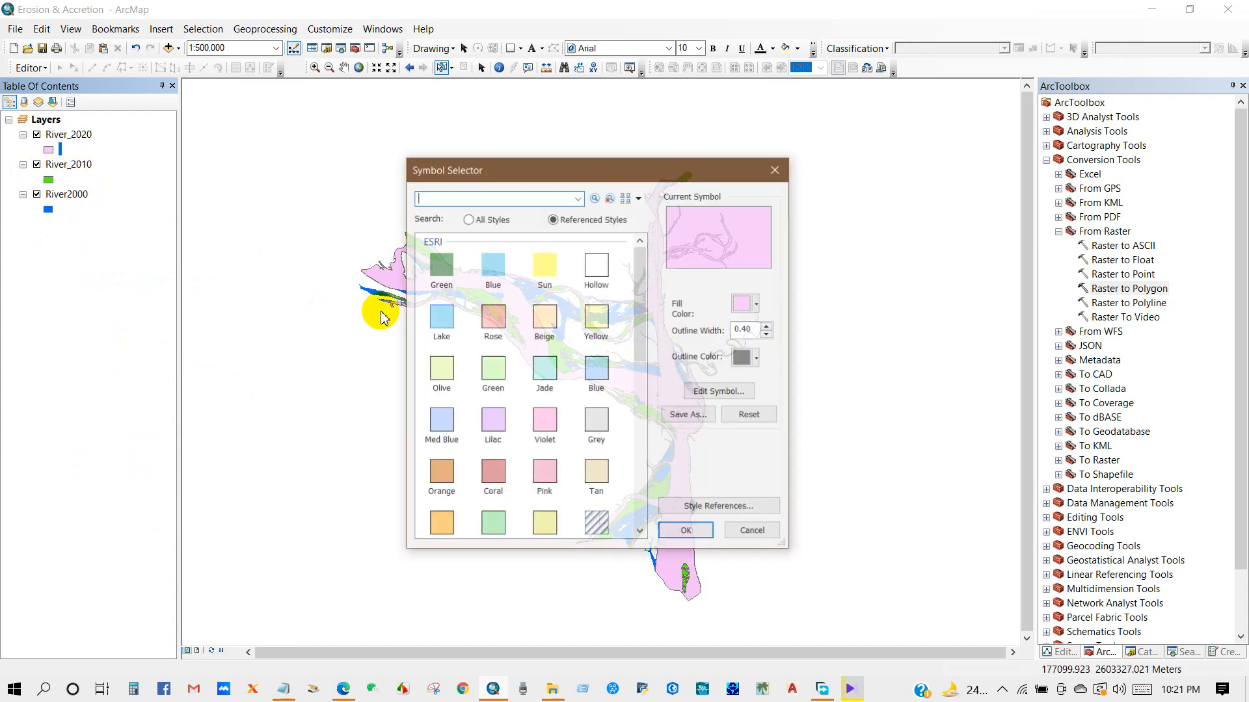
{"action": "left_click", "coordinate": [758, 304]}
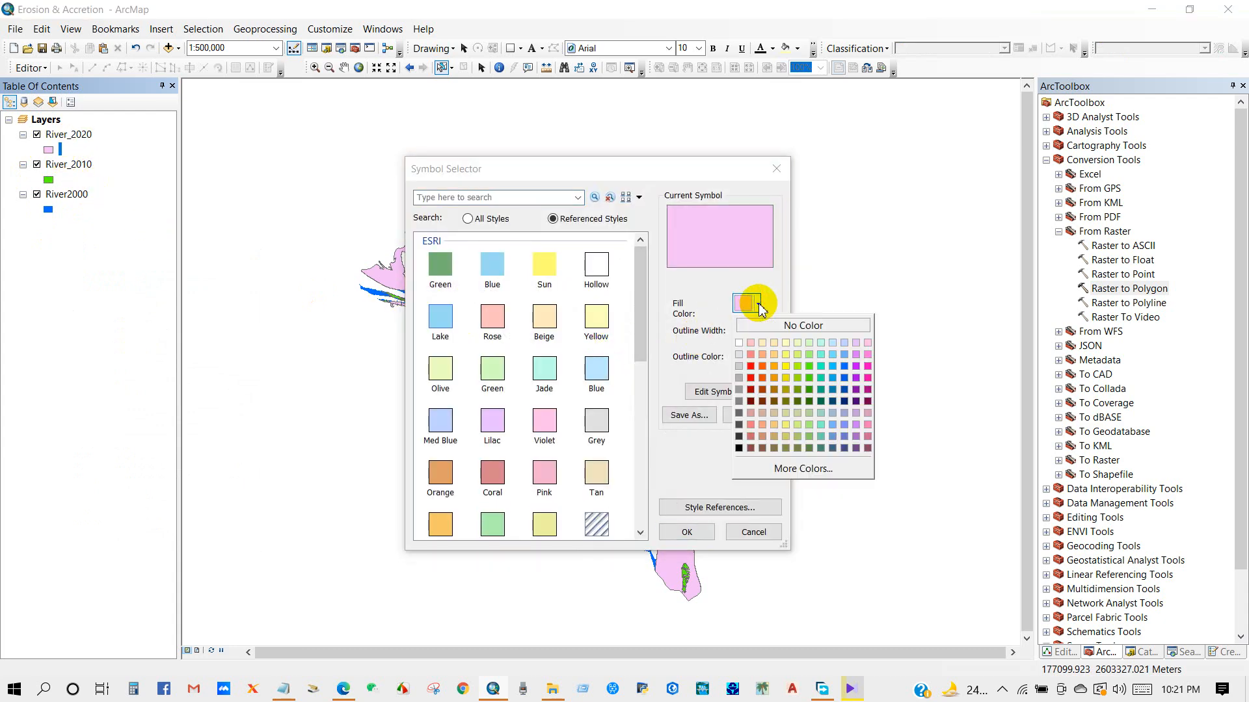
{"action": "left_click", "coordinate": [751, 356]}
{"action": "left_click", "coordinate": [687, 532]}
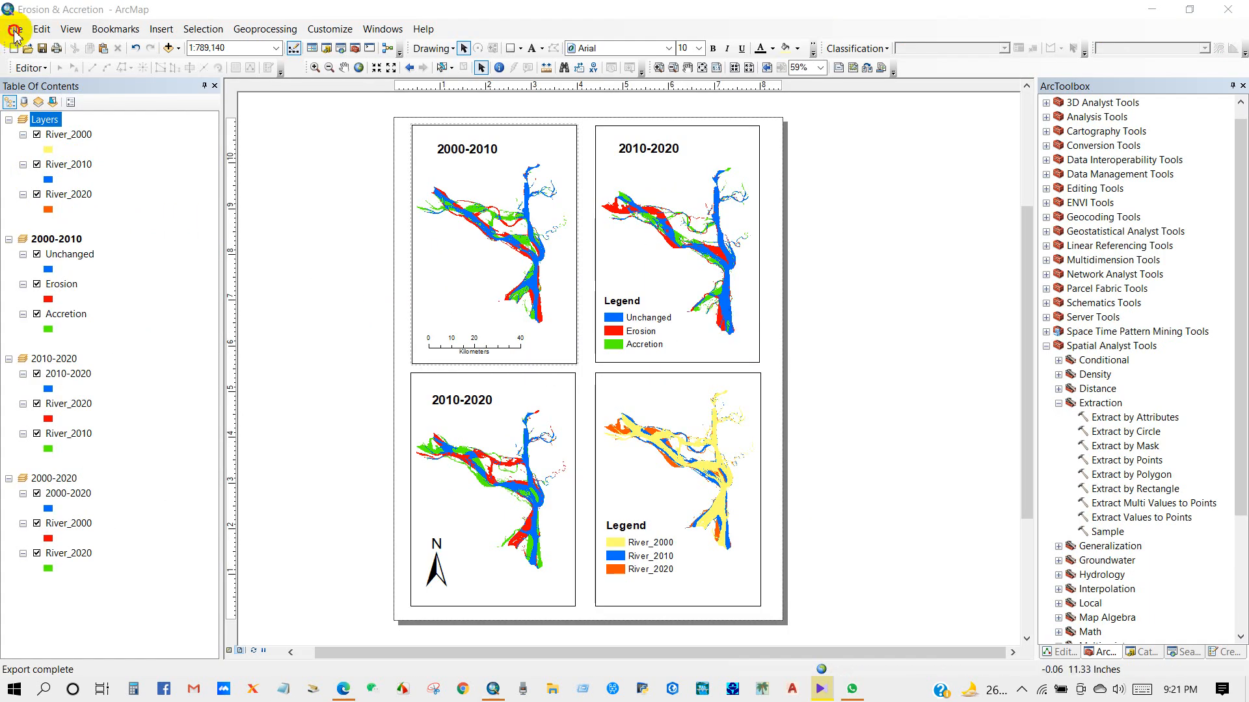
Export the four-map erosion and accretion layout as an image
{"action": "left_click", "coordinate": [15, 31]}
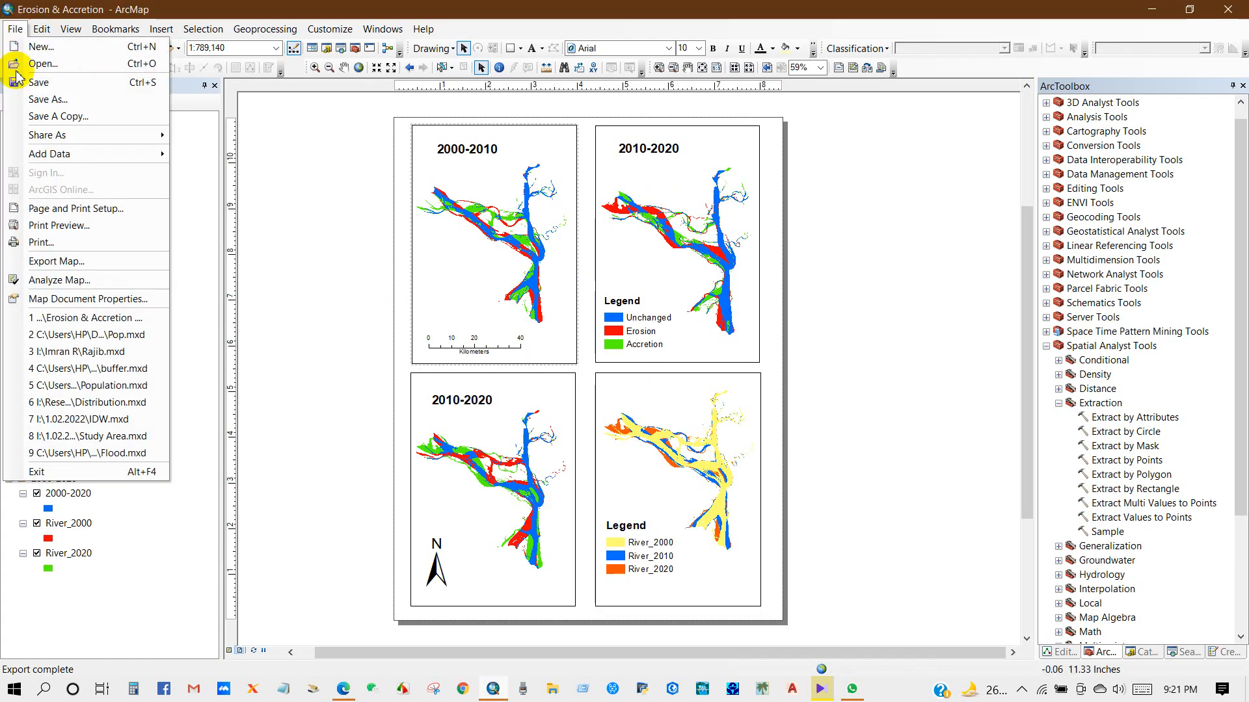
{"action": "left_click", "coordinate": [48, 262]}
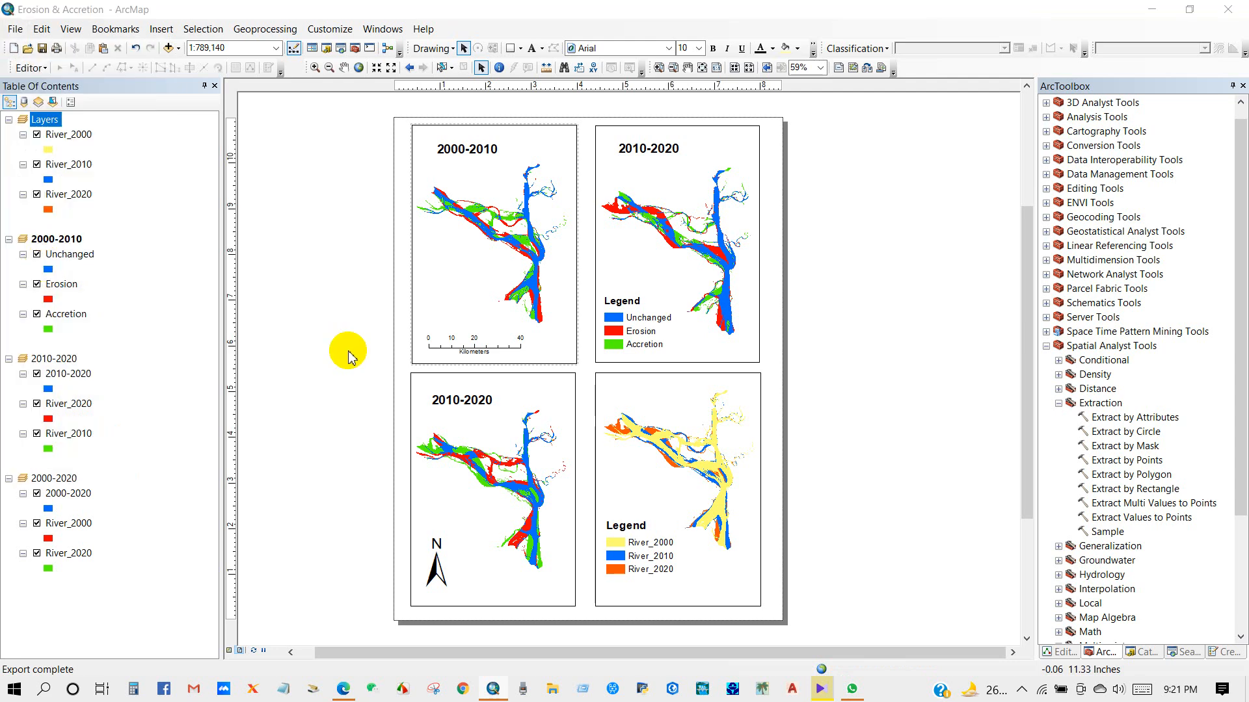
{"action": "left_click", "coordinate": [424, 173]}
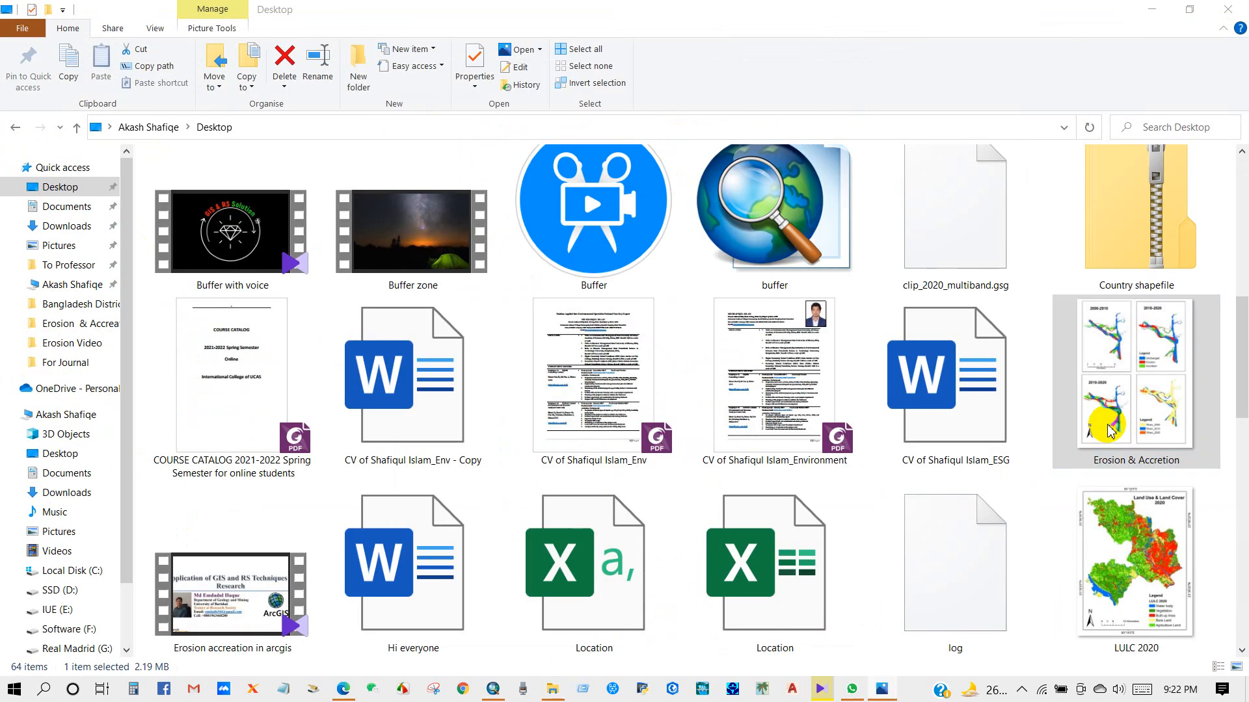
Open the exported Erosion & Accretion image and examine the 2000-2010 and 2010-2020 maps and their legend up close
{"action": "double_click", "coordinate": [1110, 431]}
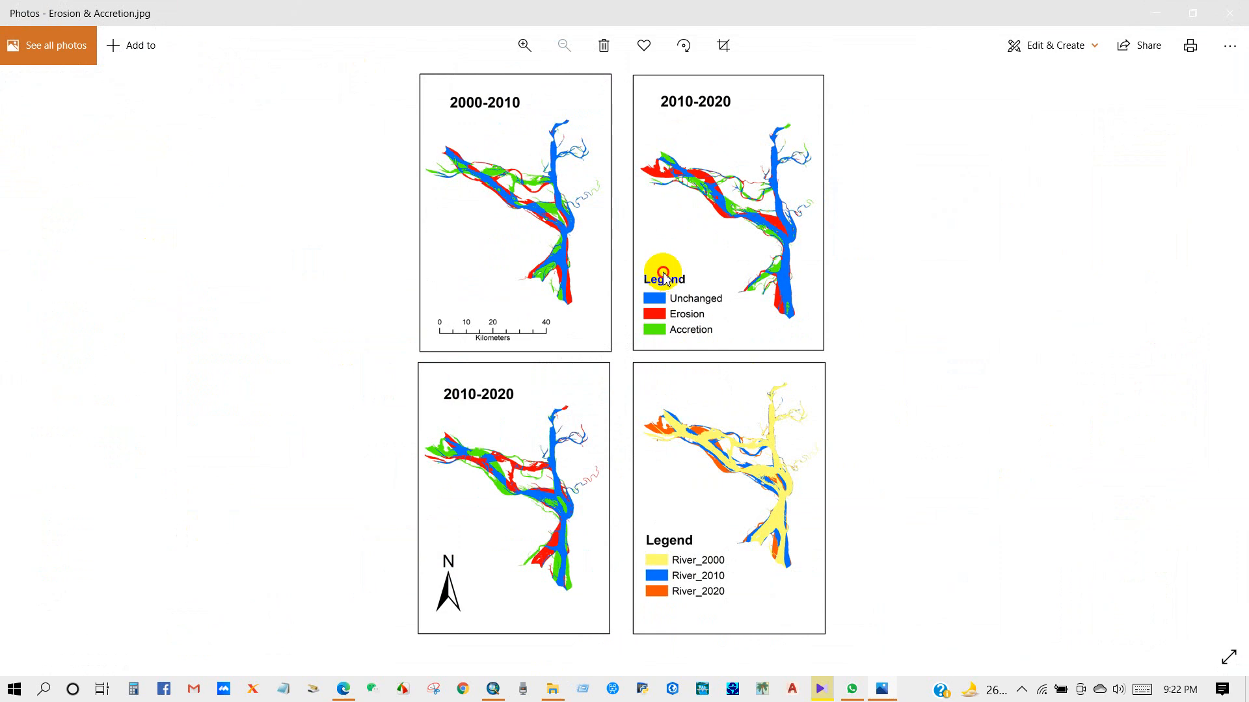
{"action": "scroll", "coordinate": [663, 274], "scroll_direction": "up", "scroll_amount": 2}
{"action": "left_click_drag", "start_coordinate": [680, 276], "coordinate": [668, 501]}
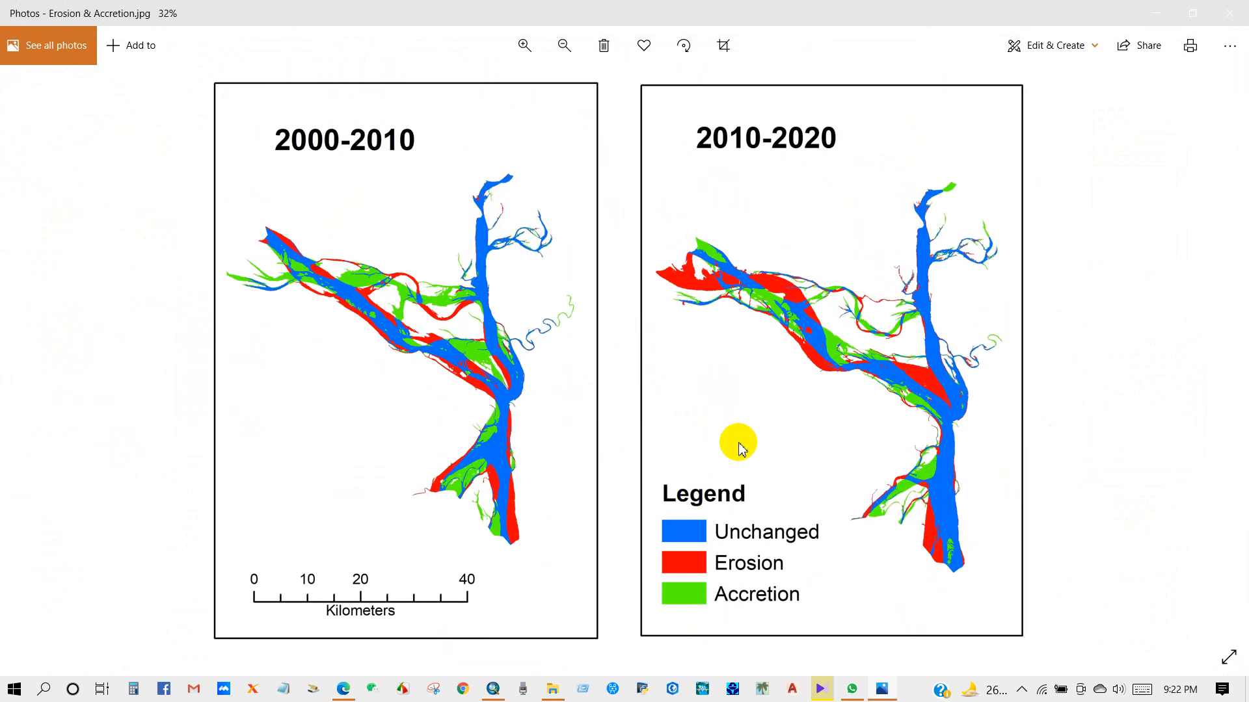
{"action": "left_click_drag", "start_coordinate": [772, 450], "coordinate": [741, 435]}
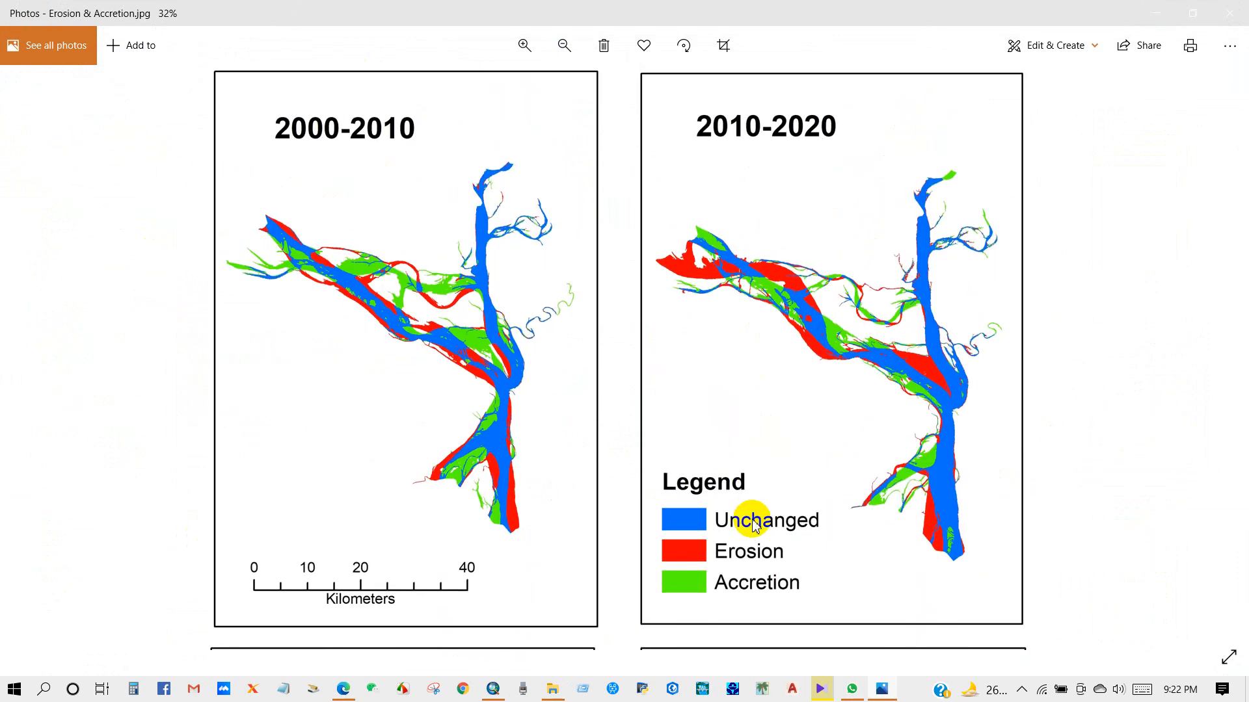
{"action": "scroll", "coordinate": [756, 405], "scroll_direction": "down", "scroll_amount": 2}
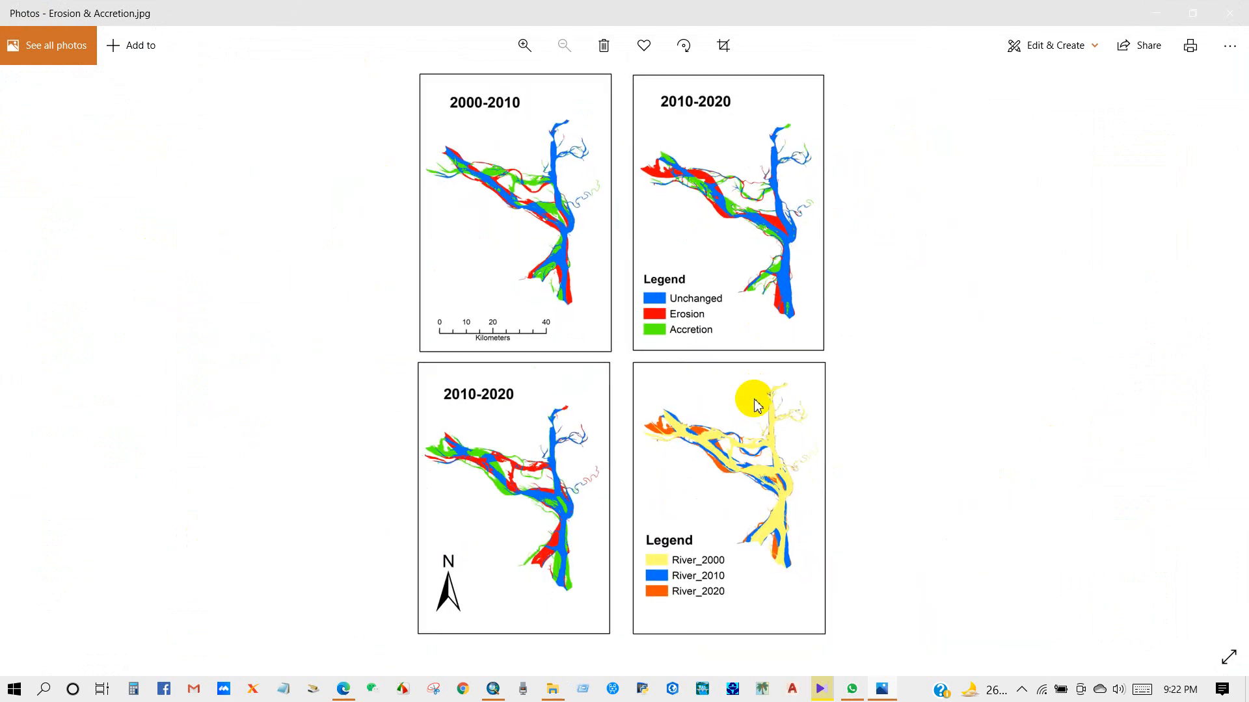
Switch to ArcMap and compare the classified 2000, 2010 and 2020 rasters by displaying them one at a time
{"action": "left_click", "coordinate": [493, 687]}
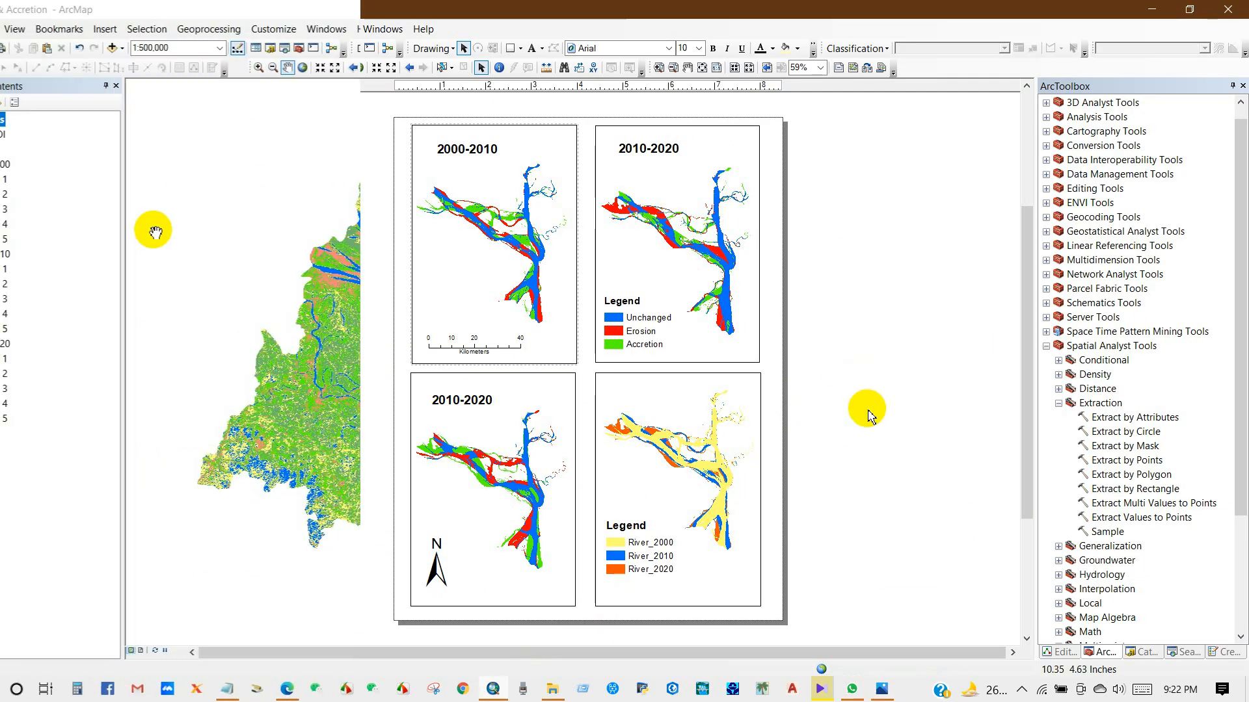
{"action": "left_click", "coordinate": [56, 165]}
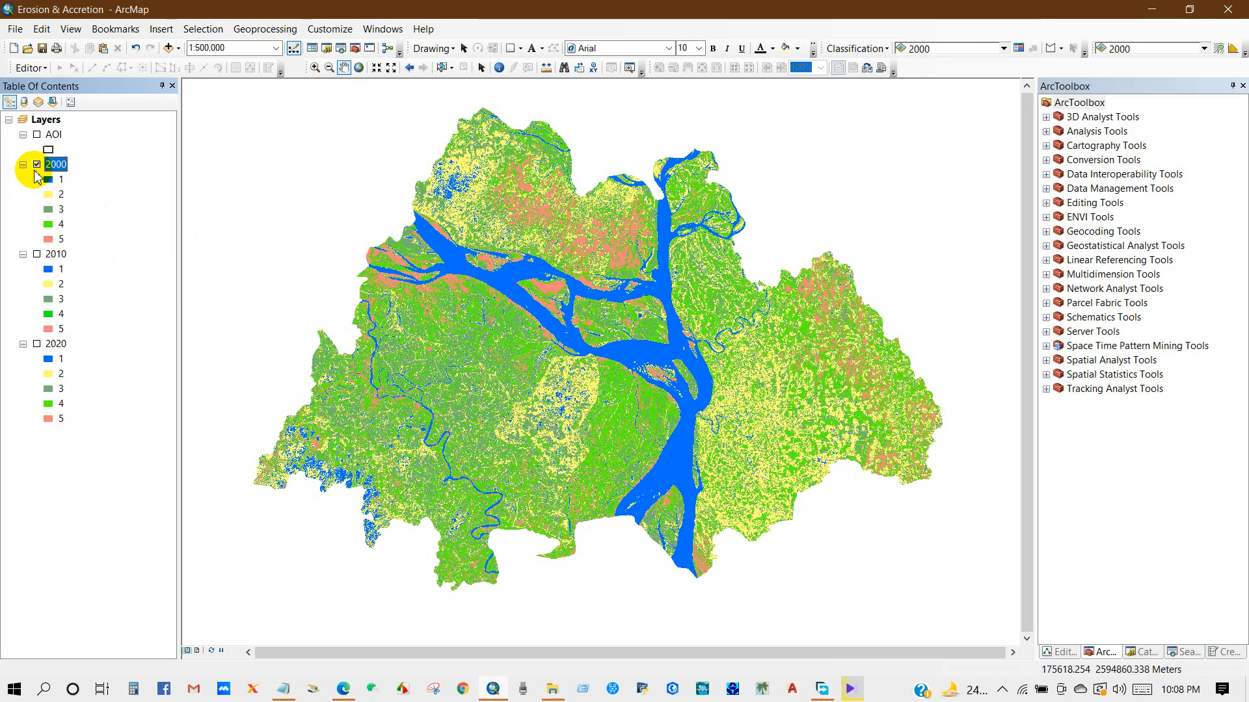
{"action": "left_click", "coordinate": [37, 163]}
{"action": "left_click", "coordinate": [37, 254]}
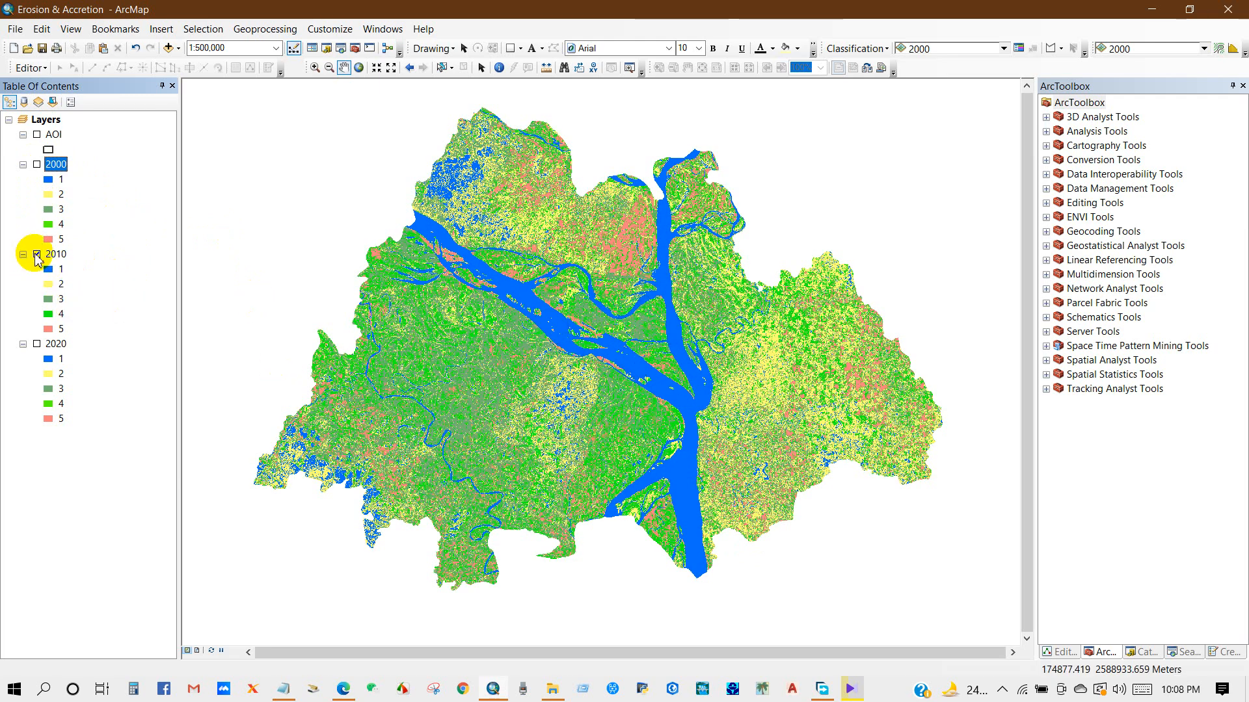
{"action": "left_click", "coordinate": [36, 254]}
{"action": "left_click", "coordinate": [37, 344]}
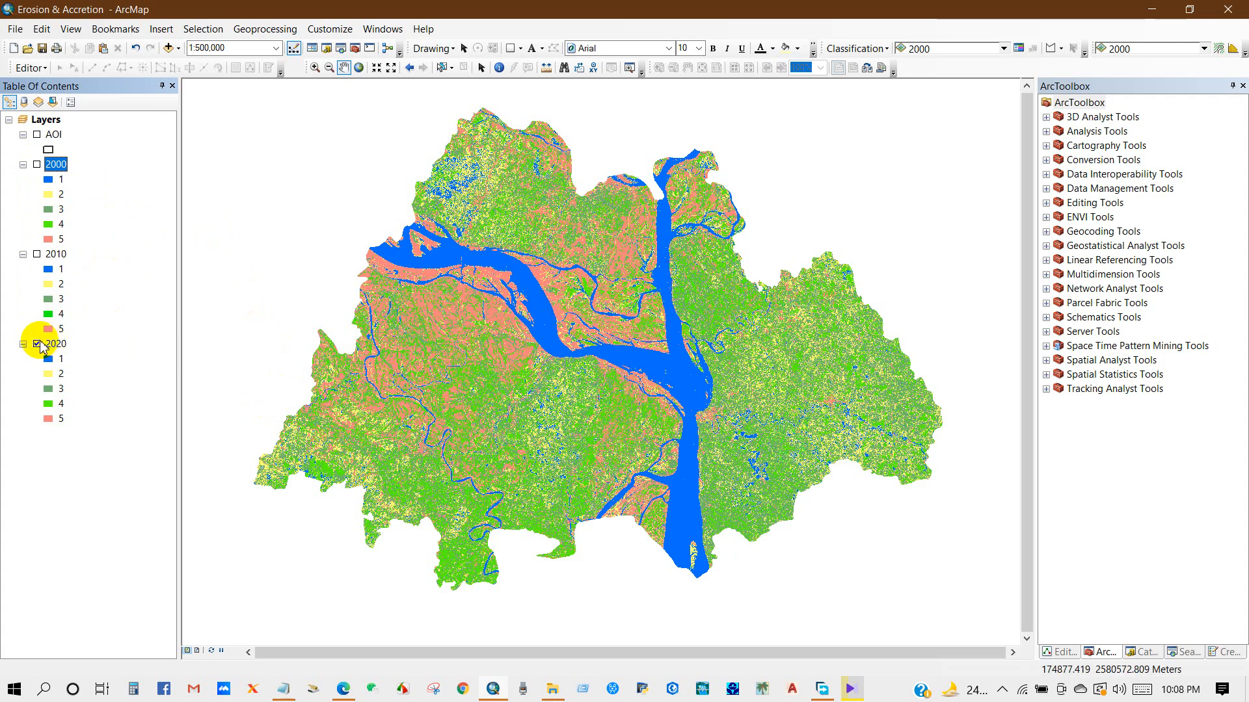
{"action": "left_click", "coordinate": [37, 344]}
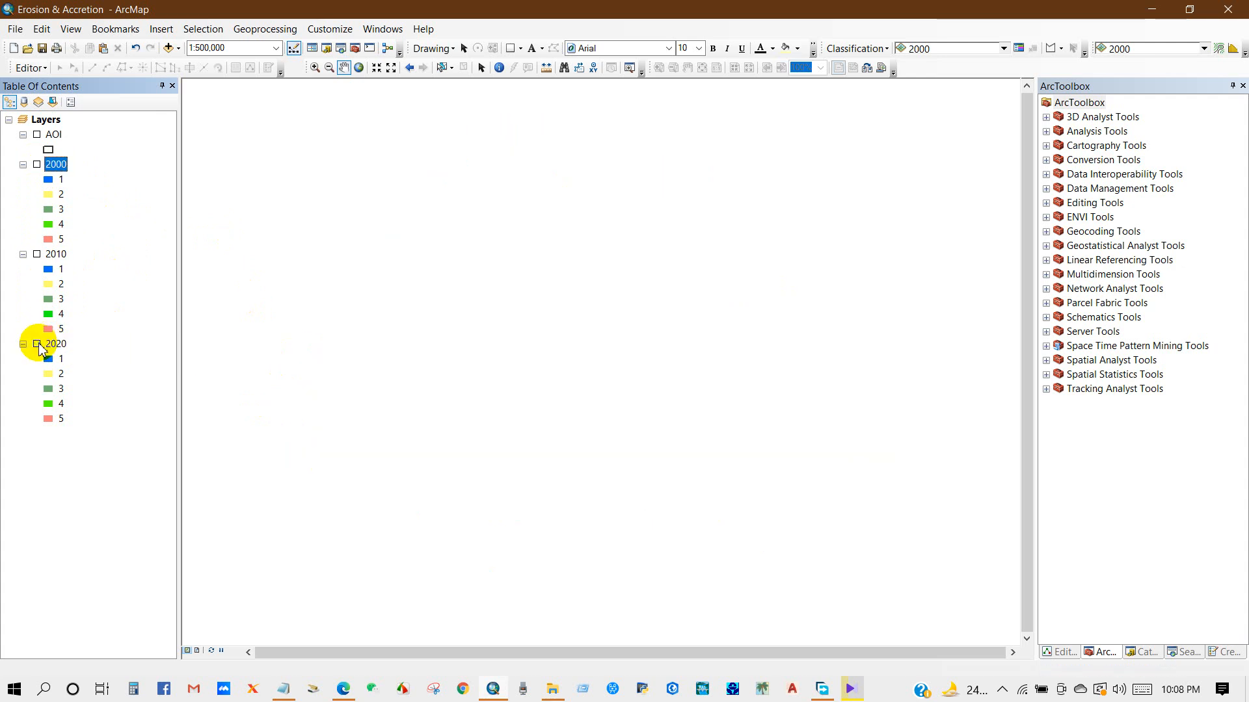
{"action": "left_click", "coordinate": [37, 166]}
{"action": "left_click", "coordinate": [57, 255]}
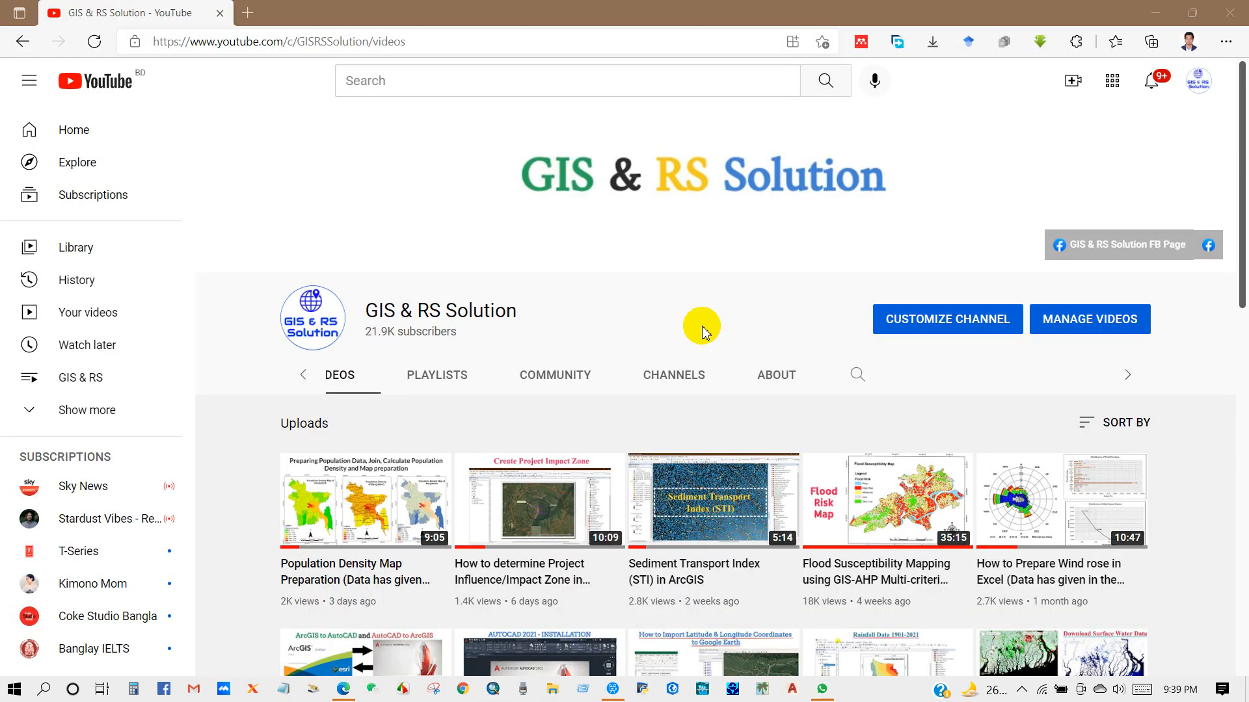
Look through the uploaded videos on the GIS & RS Solution YouTube channel
{"action": "left_click_drag", "start_coordinate": [378, 312], "coordinate": [515, 317]}
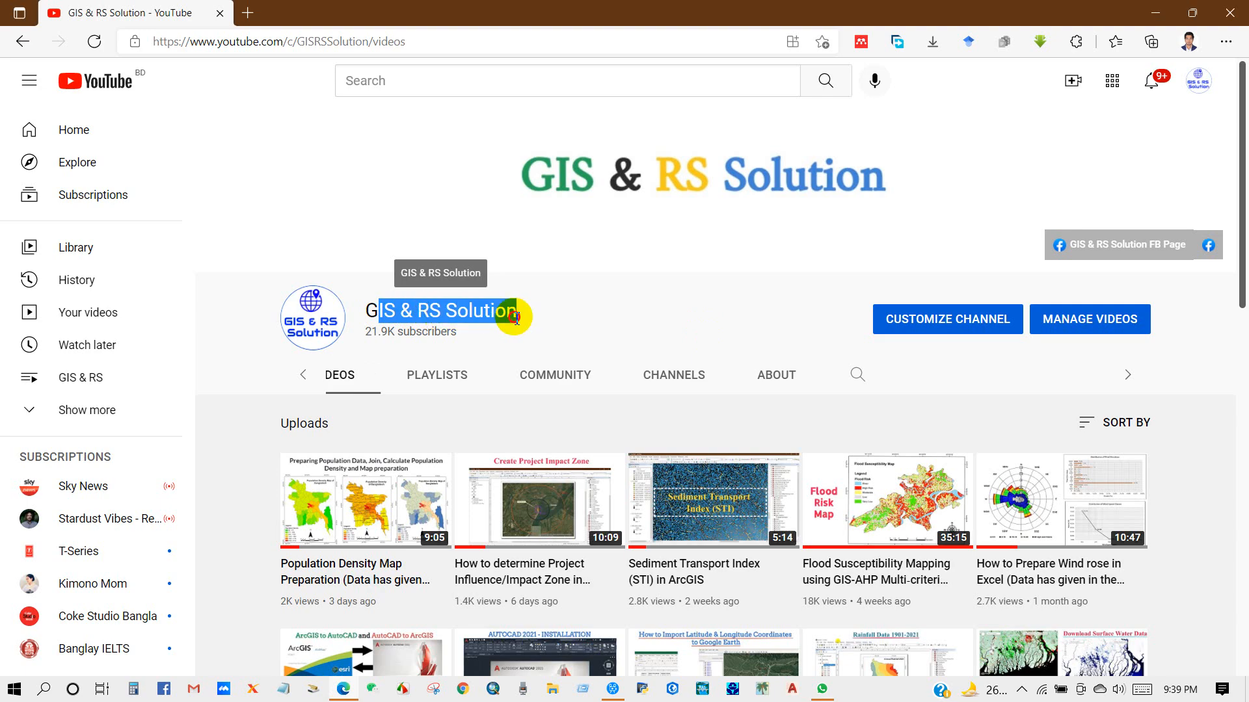
{"action": "left_click", "coordinate": [415, 310]}
{"action": "scroll", "coordinate": [660, 473], "scroll_direction": "down", "scroll_amount": 8}
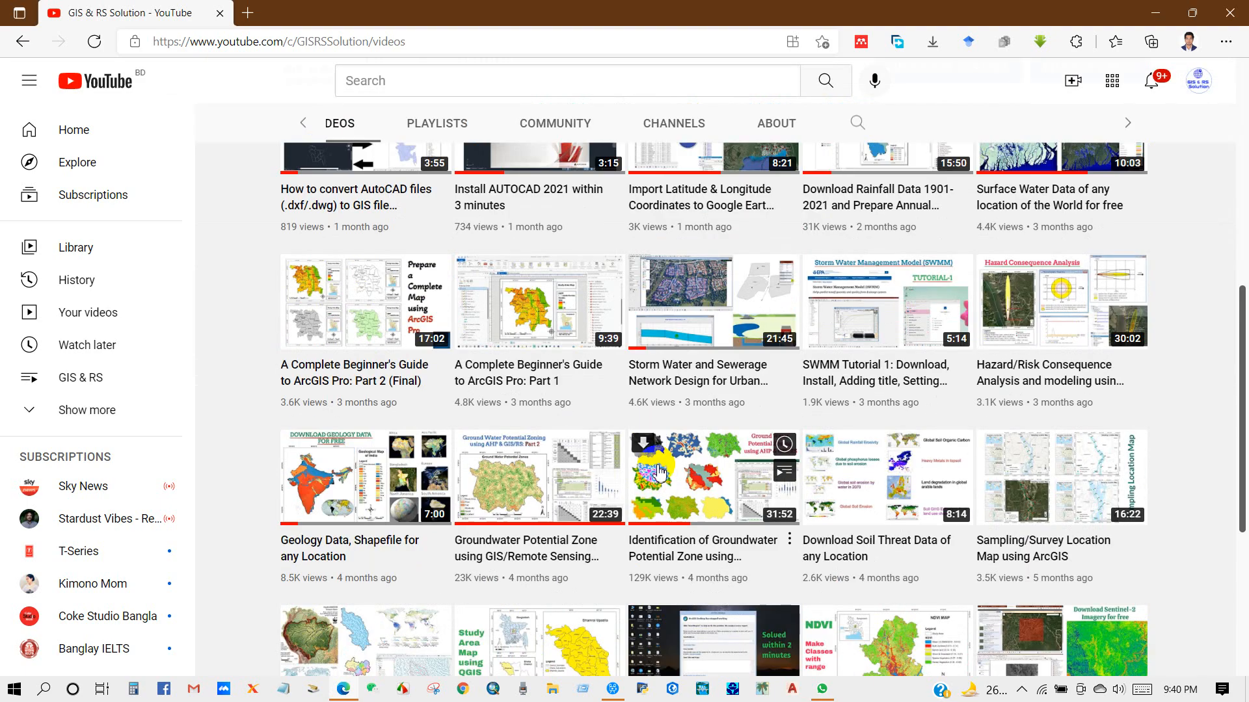
{"action": "scroll", "coordinate": [659, 473], "scroll_direction": "down", "scroll_amount": 5}
{"action": "scroll", "coordinate": [659, 478], "scroll_direction": "down", "scroll_amount": 10}
{"action": "scroll", "coordinate": [659, 480], "scroll_direction": "up", "scroll_amount": 20}
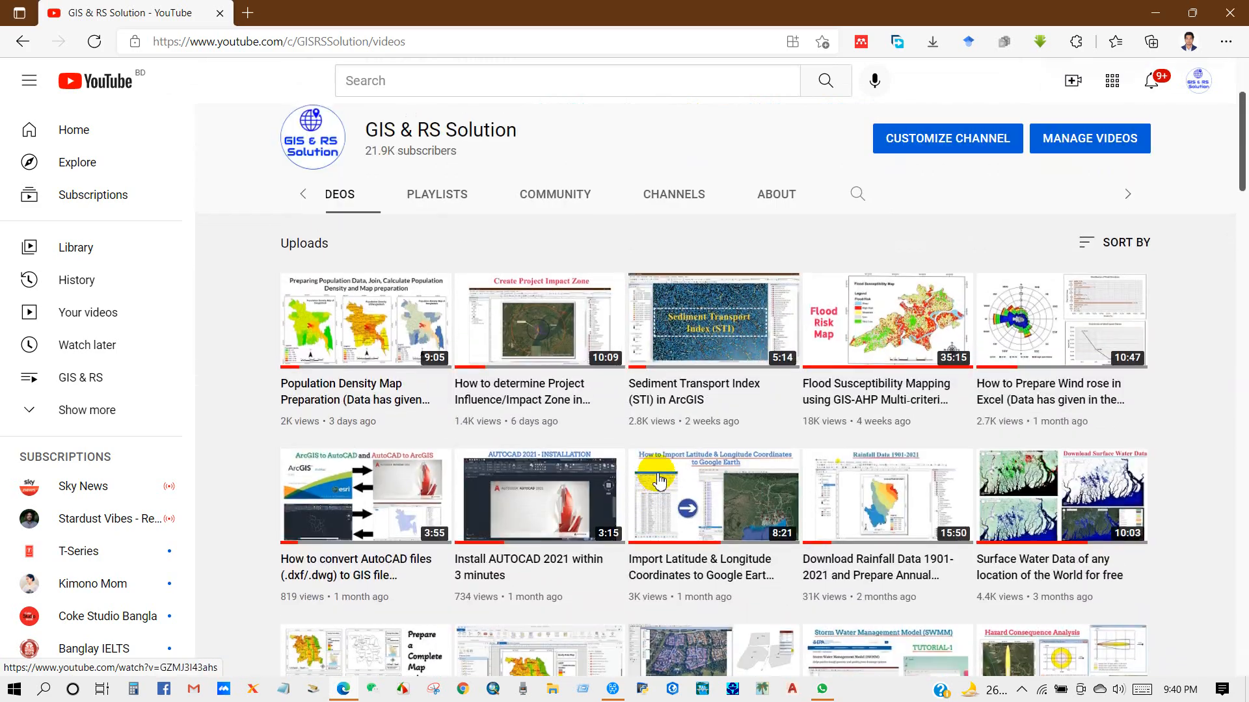
{"action": "scroll", "coordinate": [658, 480], "scroll_direction": "up", "scroll_amount": 3}
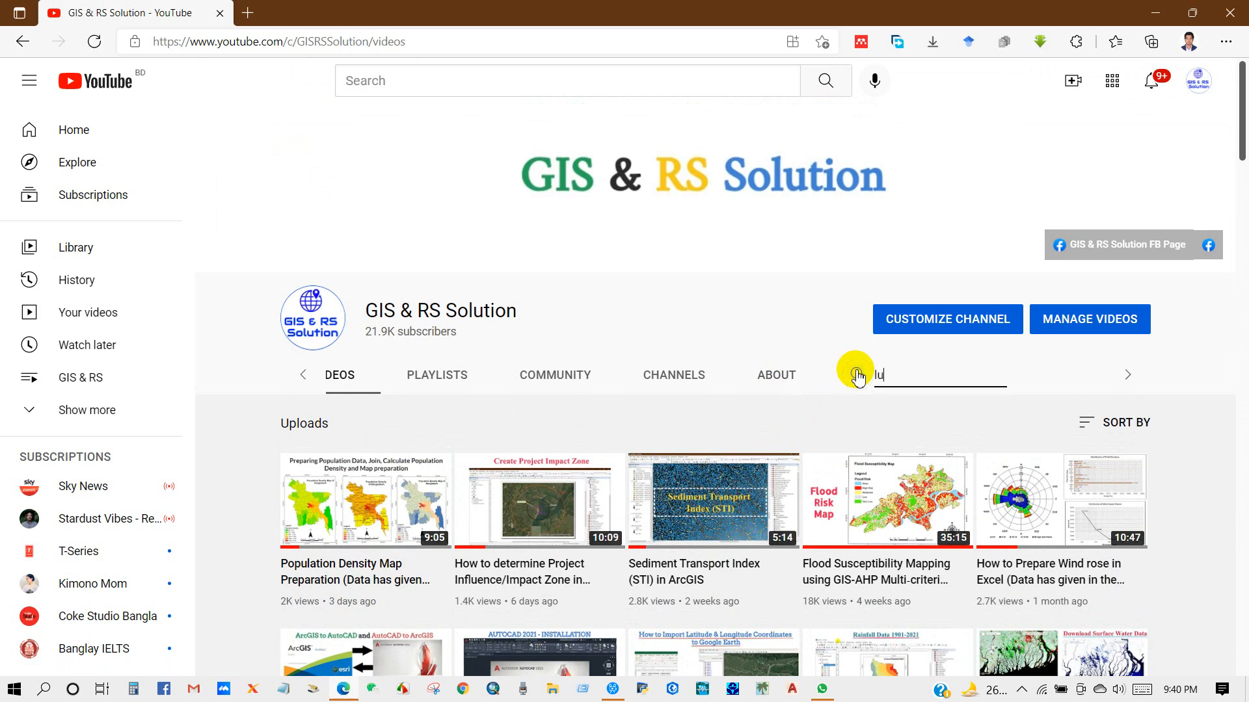
Search the channel for "lulc" and look through the land use and land cover tutorials in the results
{"action": "left_click", "coordinate": [856, 376]}
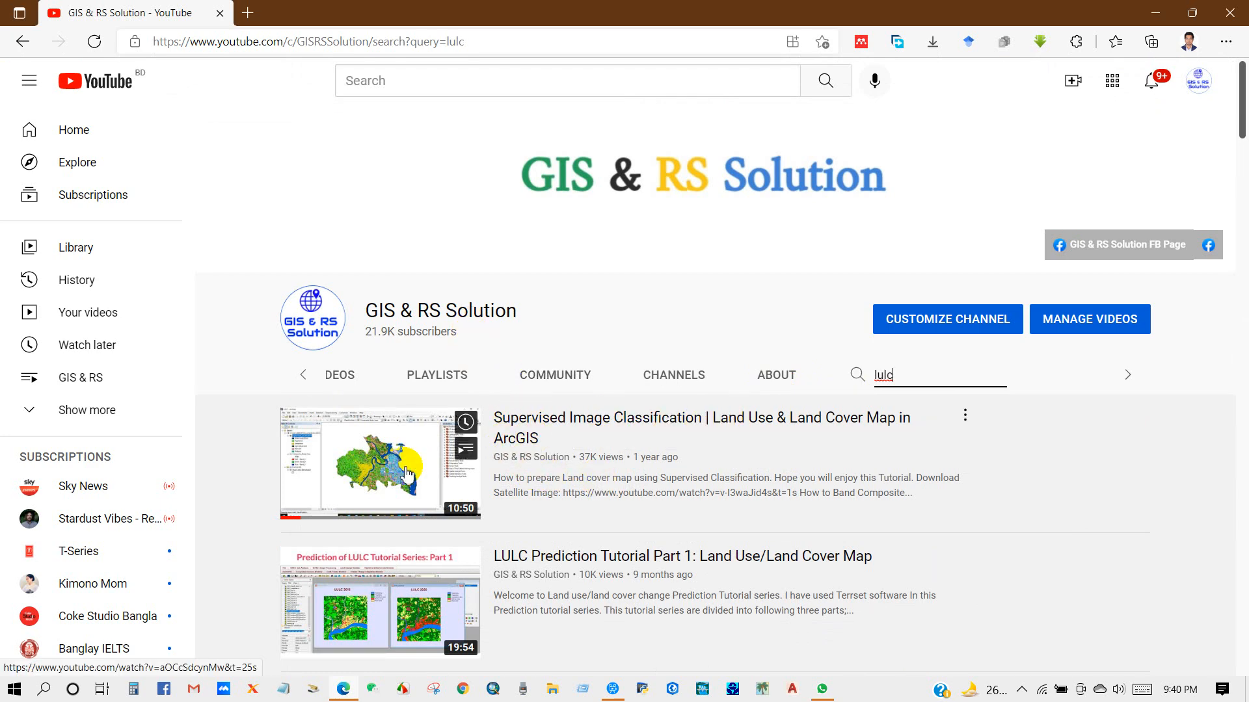
{"action": "scroll", "coordinate": [613, 463], "scroll_direction": "down", "scroll_amount": 3}
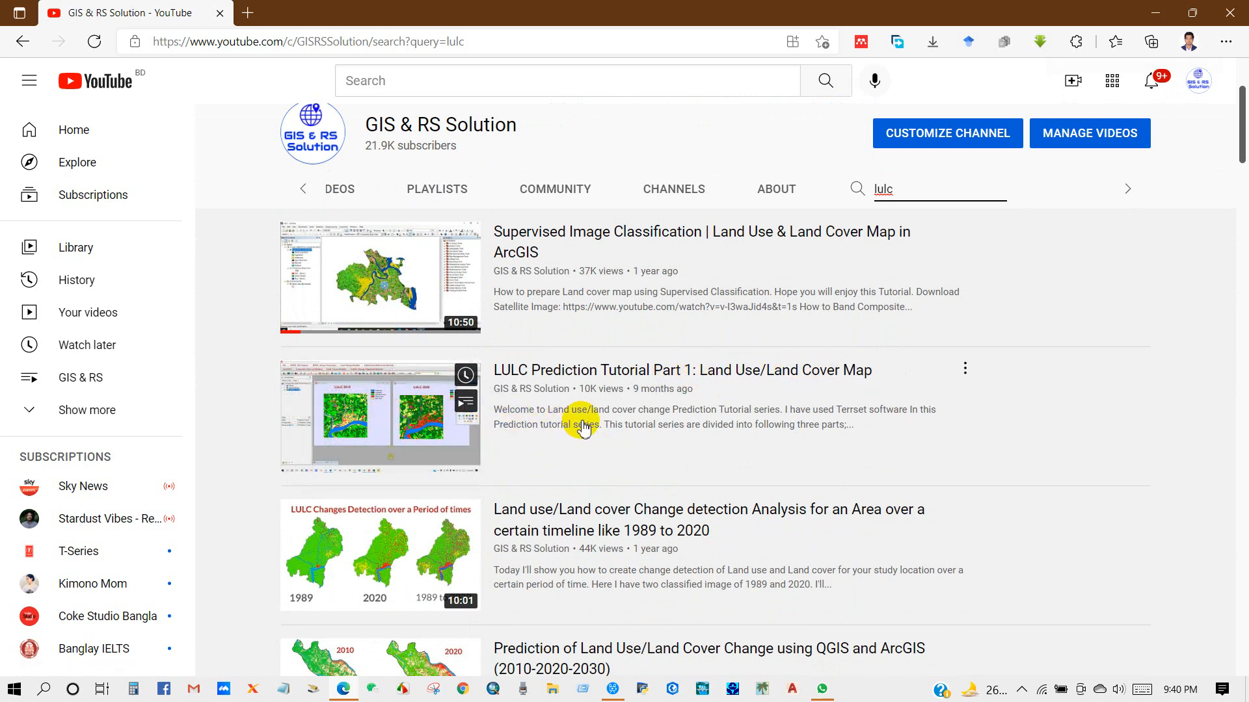
{"action": "scroll", "coordinate": [549, 403], "scroll_direction": "down", "scroll_amount": 3}
{"action": "scroll", "coordinate": [549, 410], "scroll_direction": "down", "scroll_amount": 4}
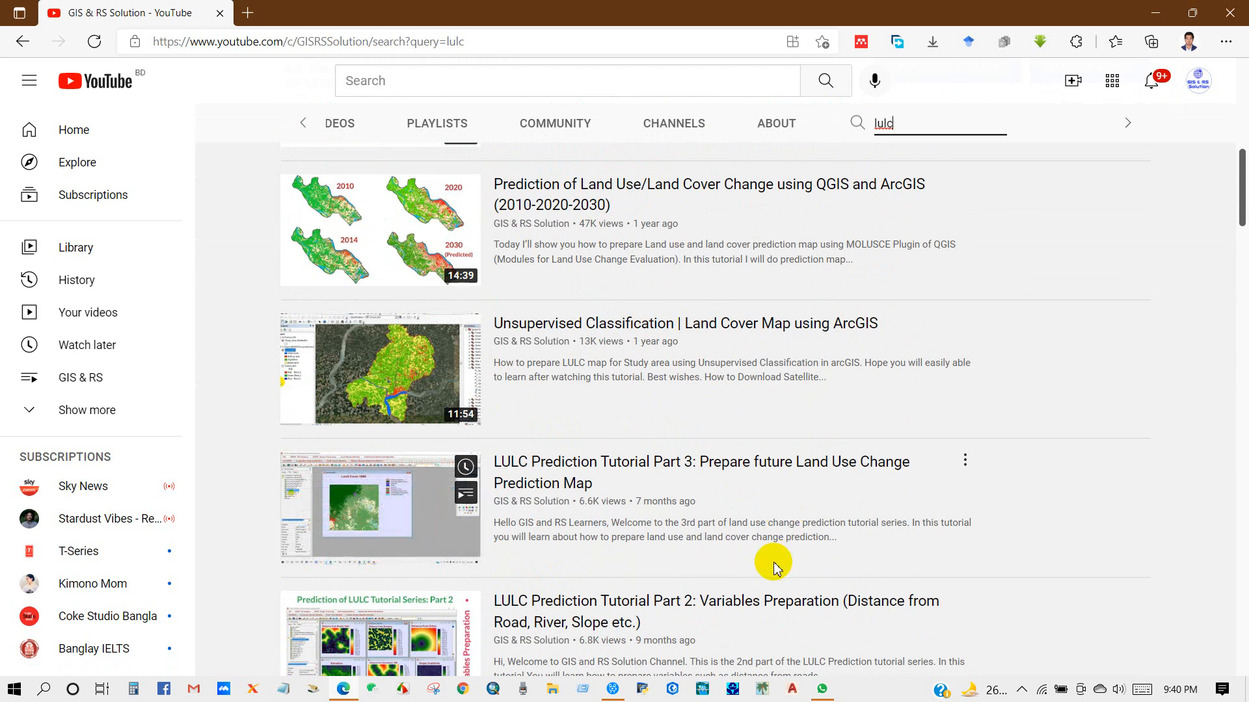
{"action": "scroll", "coordinate": [775, 569], "scroll_direction": "down", "scroll_amount": 8}
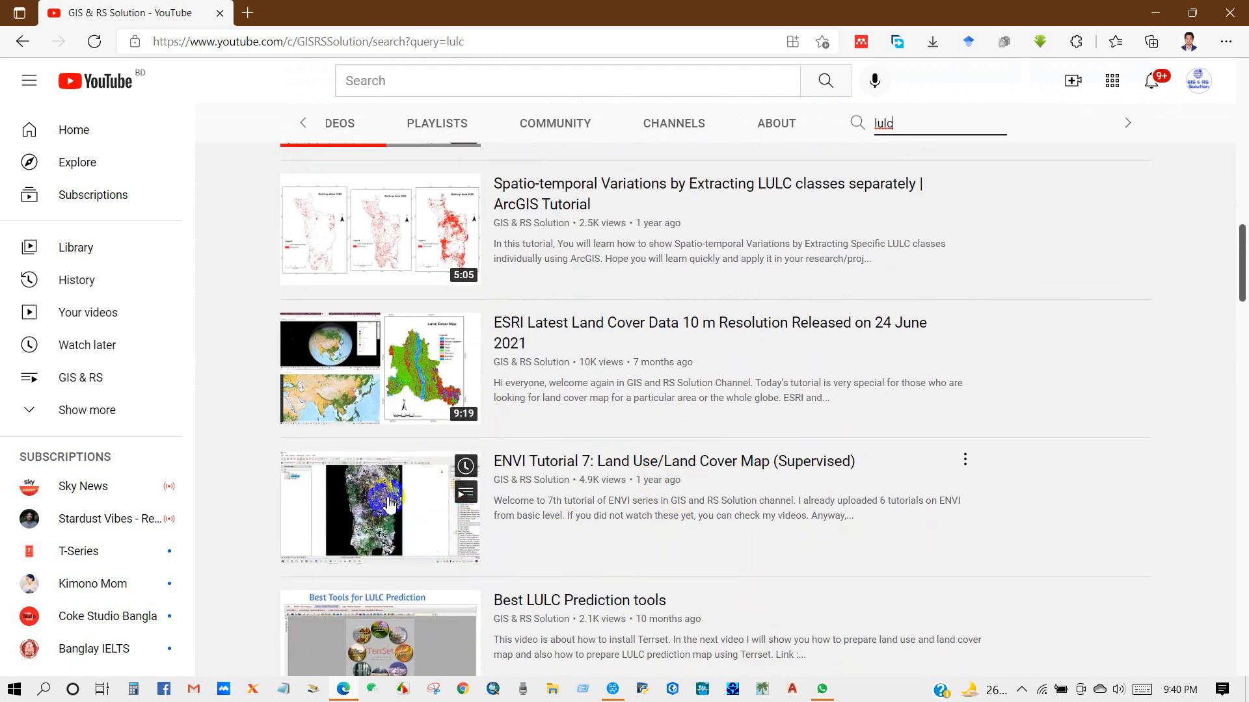
{"action": "scroll", "coordinate": [810, 517], "scroll_direction": "down", "scroll_amount": 5}
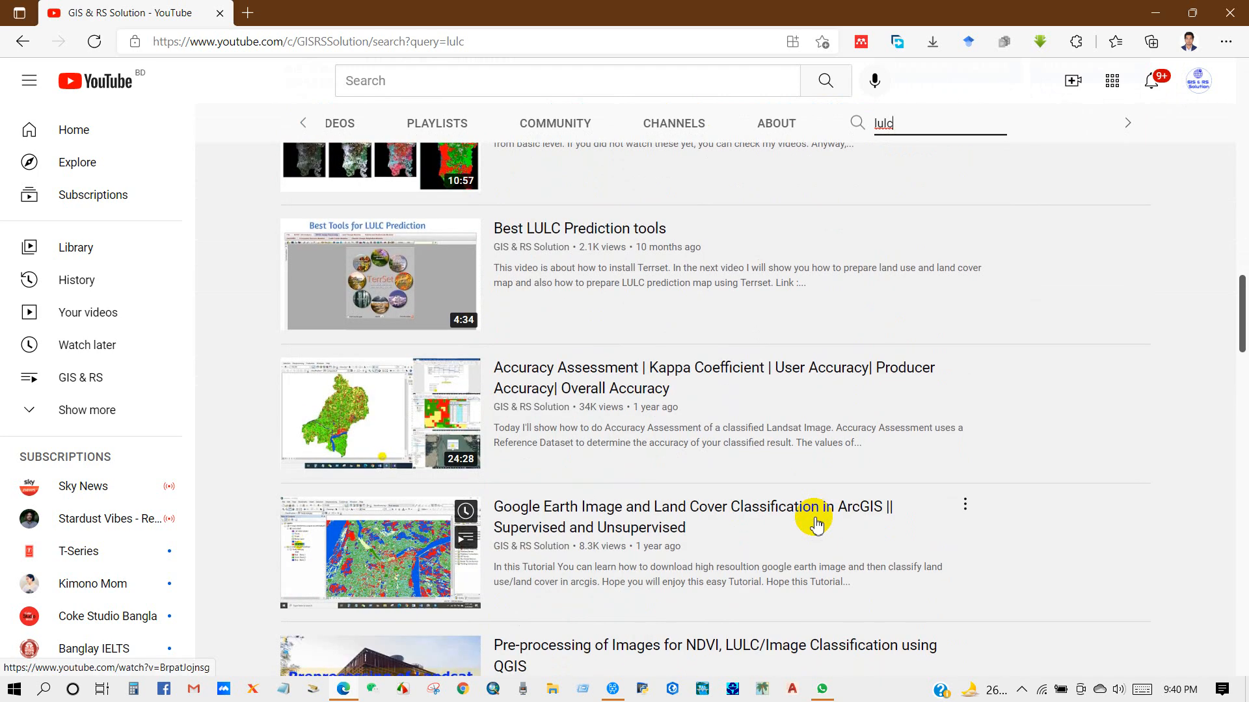
{"action": "scroll", "coordinate": [729, 429], "scroll_direction": "down", "scroll_amount": 3}
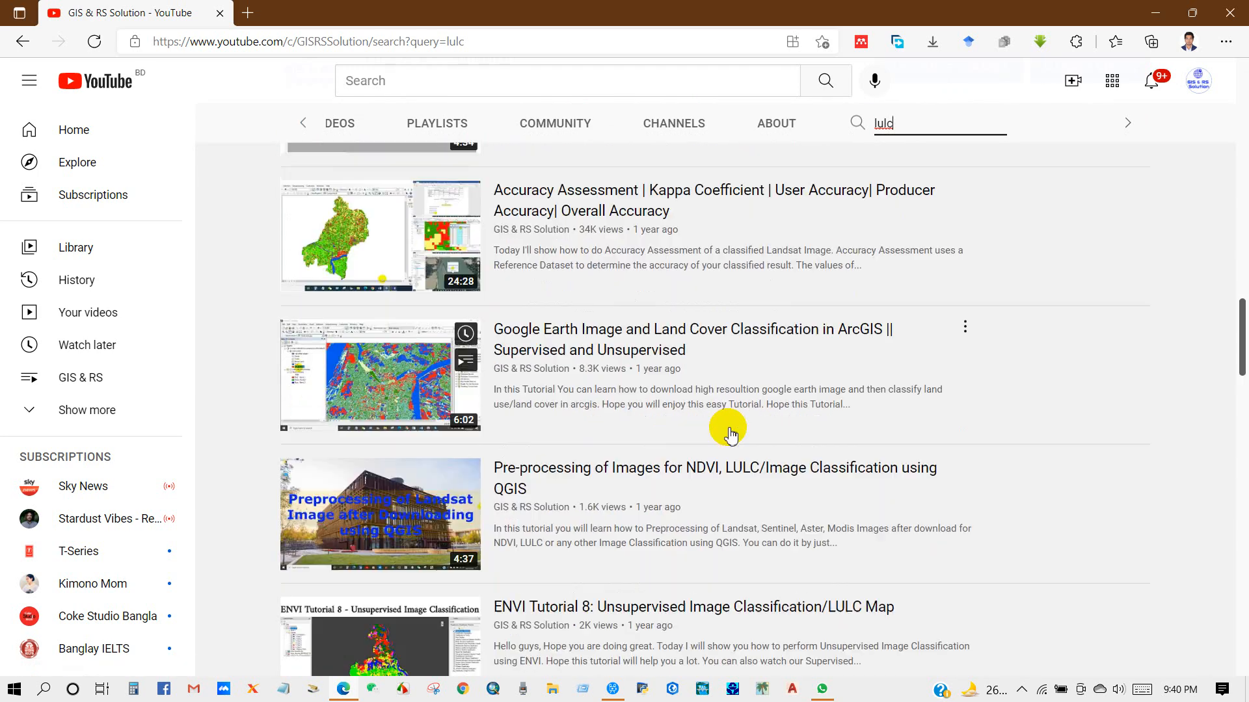
{"action": "scroll", "coordinate": [715, 423], "scroll_direction": "down", "scroll_amount": 4}
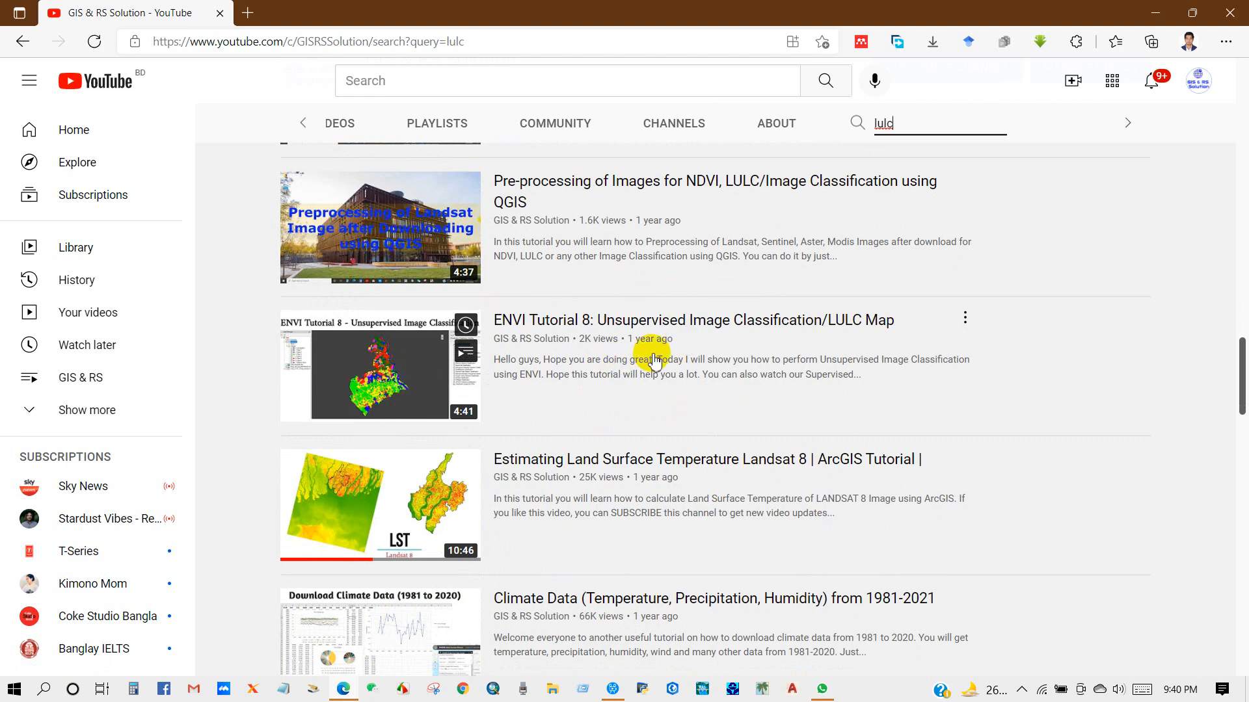
{"action": "scroll", "coordinate": [722, 463], "scroll_direction": "up", "scroll_amount": 10}
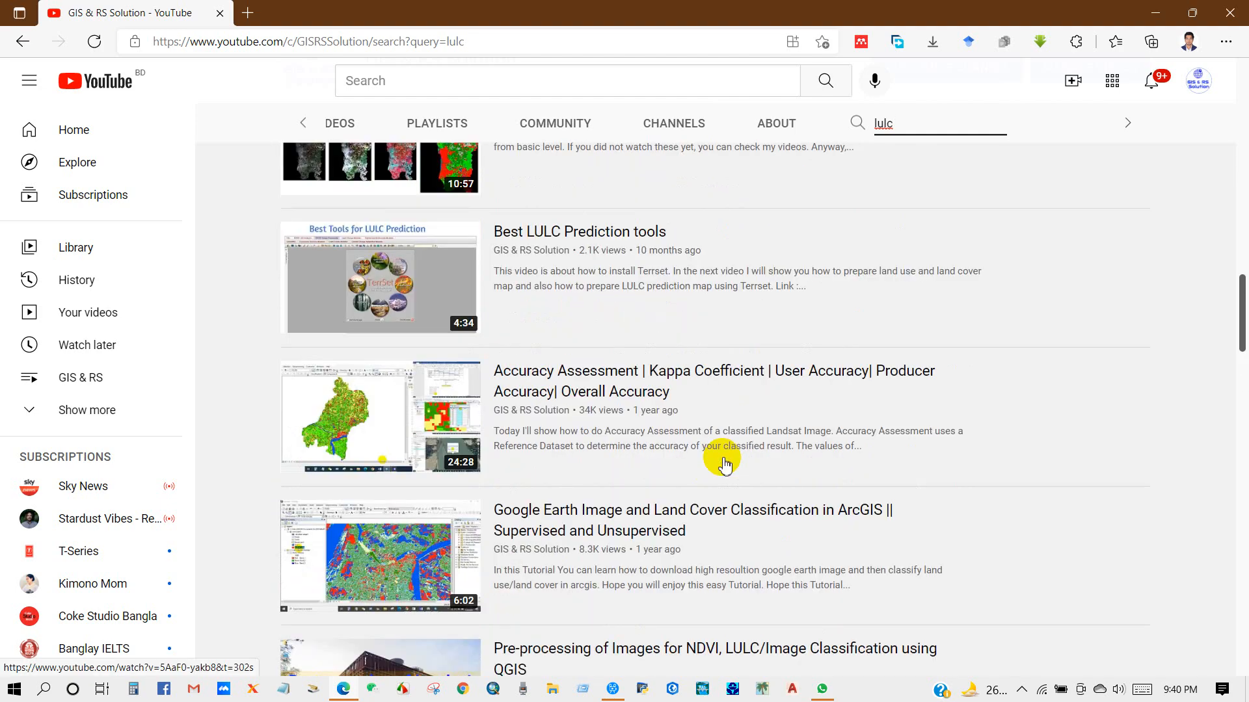
{"action": "scroll", "coordinate": [724, 463], "scroll_direction": "up", "scroll_amount": 5}
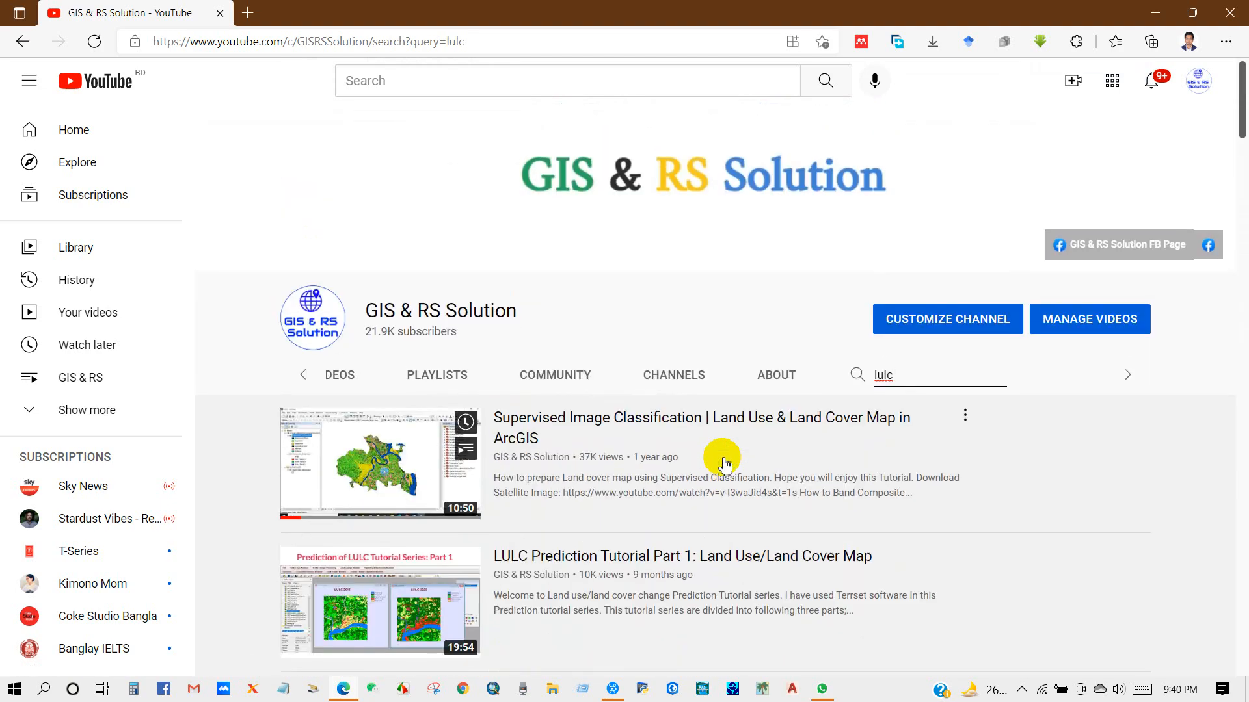
Search the channel for "download landsat" to find the satellite image download tutorial
{"action": "left_click", "coordinate": [891, 377]}
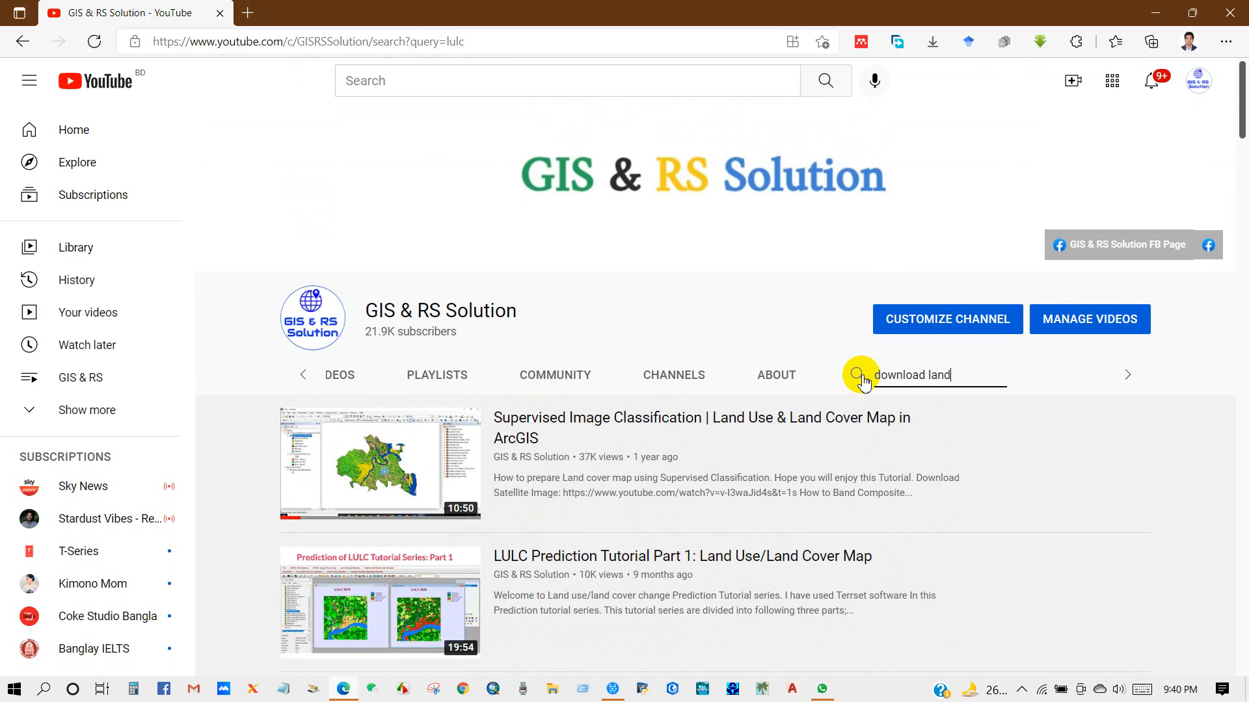
{"action": "type", "text": "download landsat"}
{"action": "key", "text": "Return"}
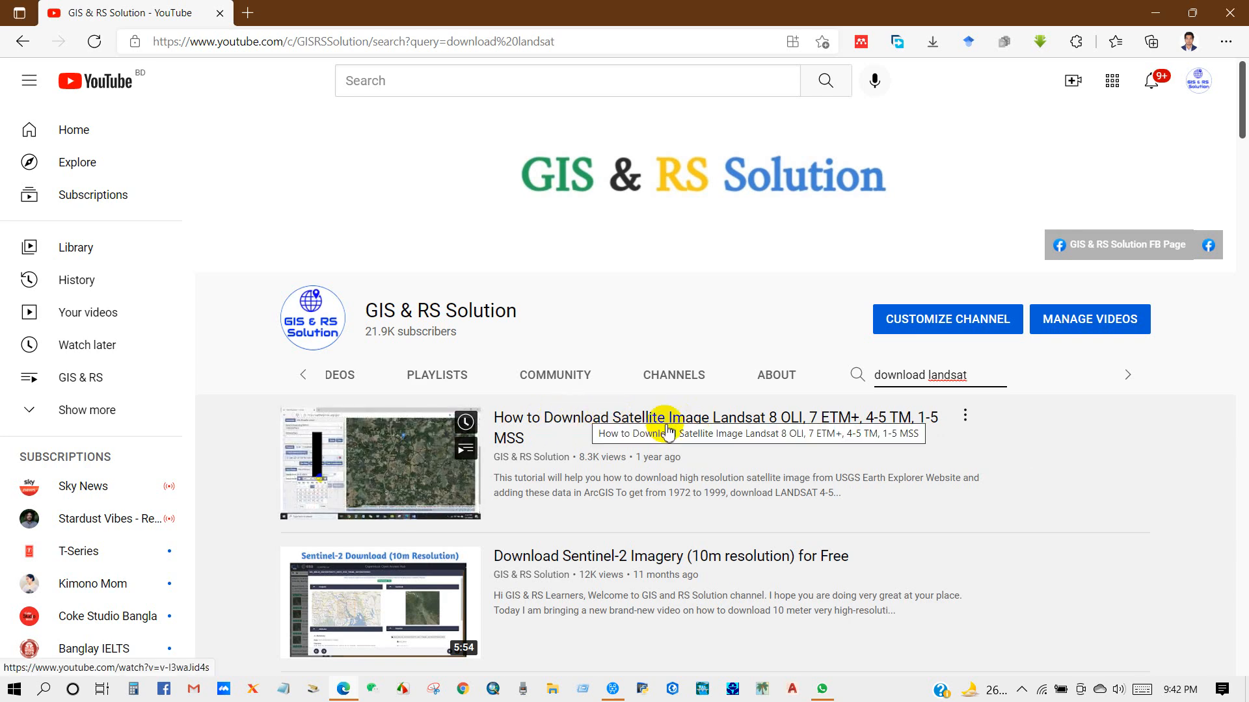
Visit the channel's playlists, return to its full video list and browse the older uploads
{"action": "left_click", "coordinate": [428, 385]}
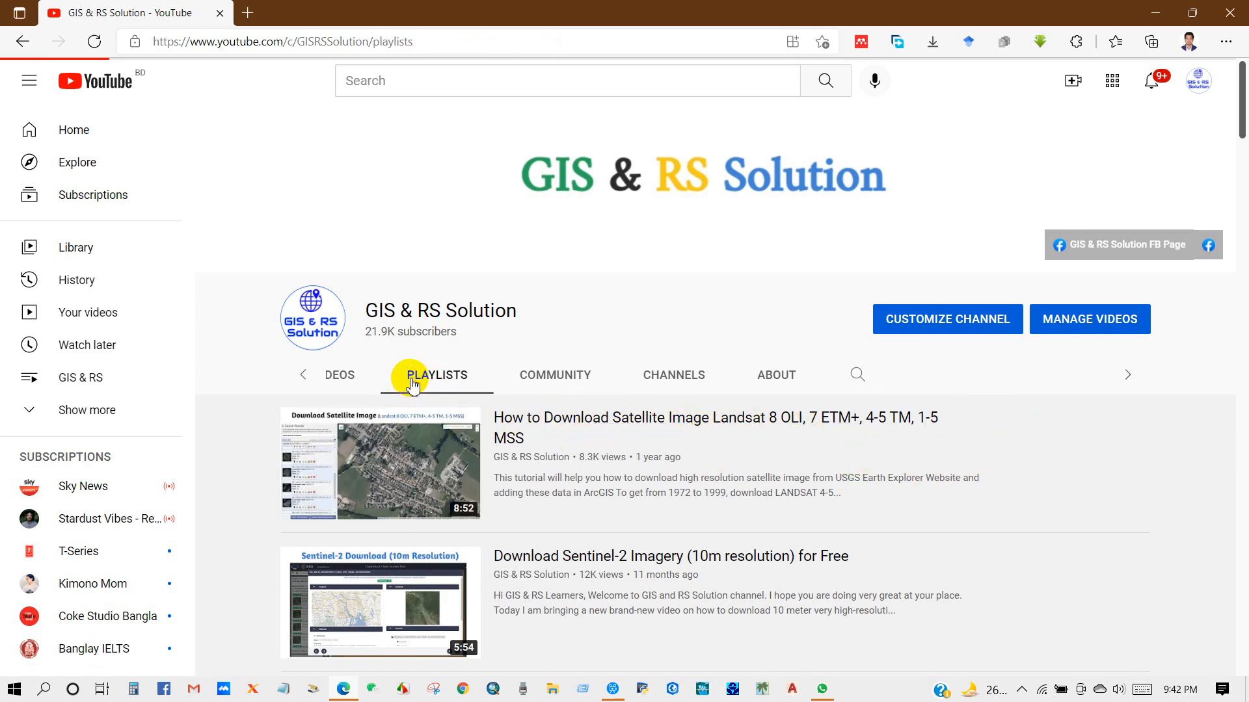
{"action": "left_click", "coordinate": [350, 384]}
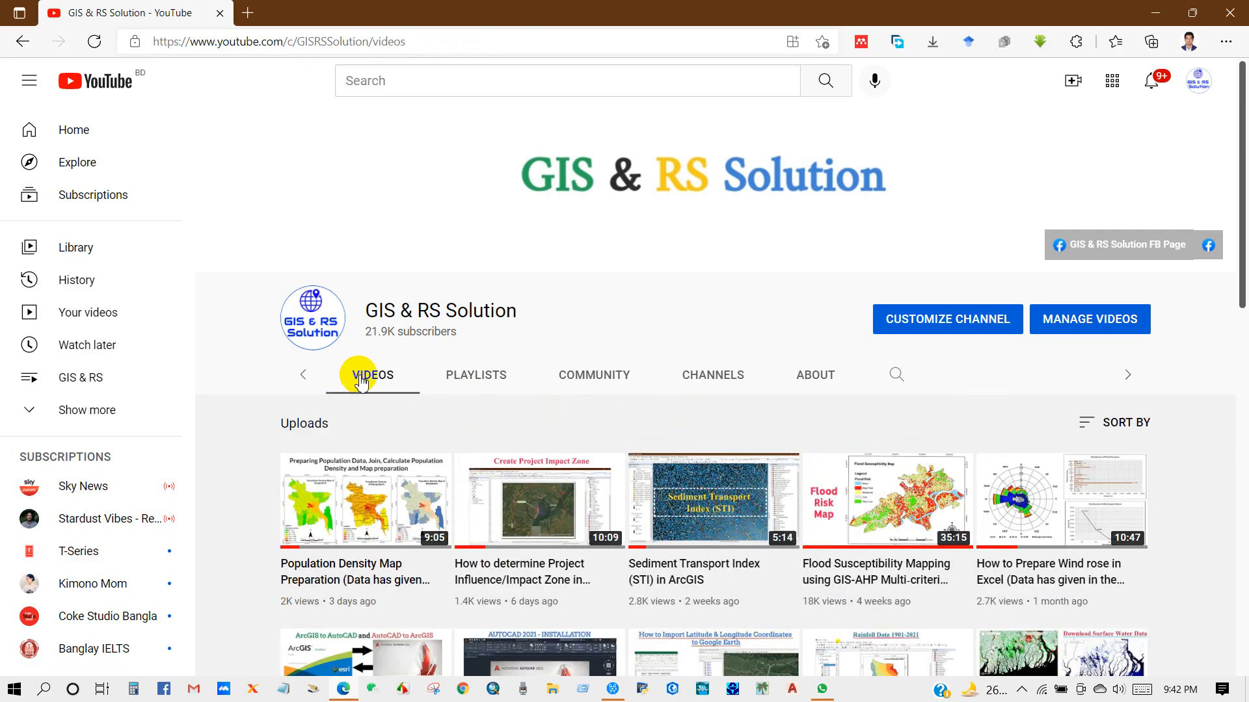
{"action": "scroll", "coordinate": [572, 475], "scroll_direction": "down", "scroll_amount": 10}
{"action": "scroll", "coordinate": [587, 493], "scroll_direction": "down", "scroll_amount": 20}
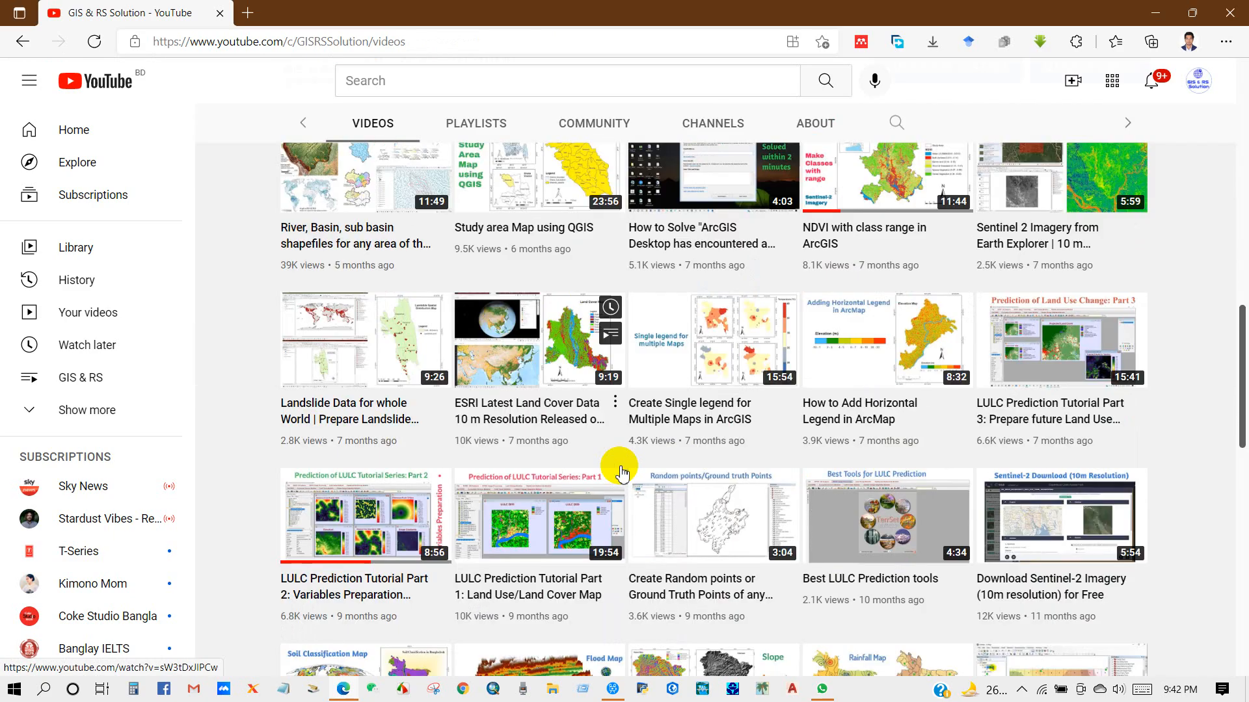
Look through the image classification, spectral index and watershed tutorials among the channel's older uploads
{"action": "scroll", "coordinate": [635, 474], "scroll_direction": "down", "scroll_amount": 15}
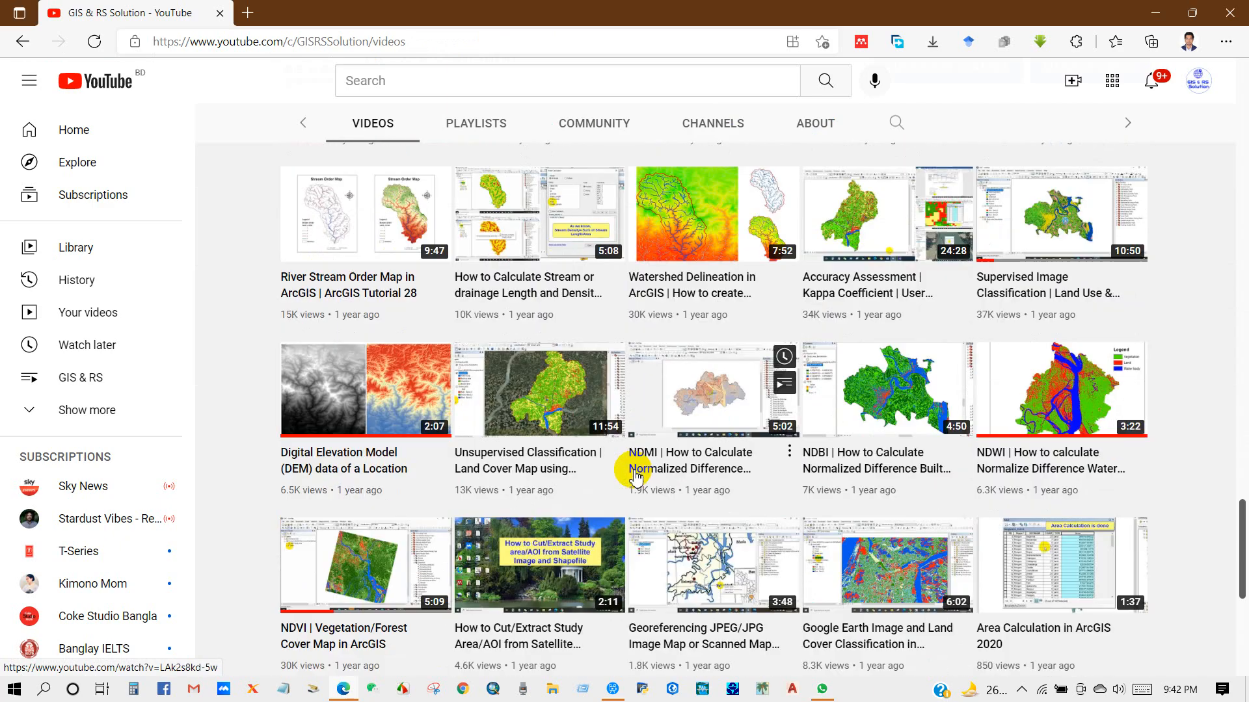
{"action": "scroll", "coordinate": [634, 475], "scroll_direction": "up", "scroll_amount": 7}
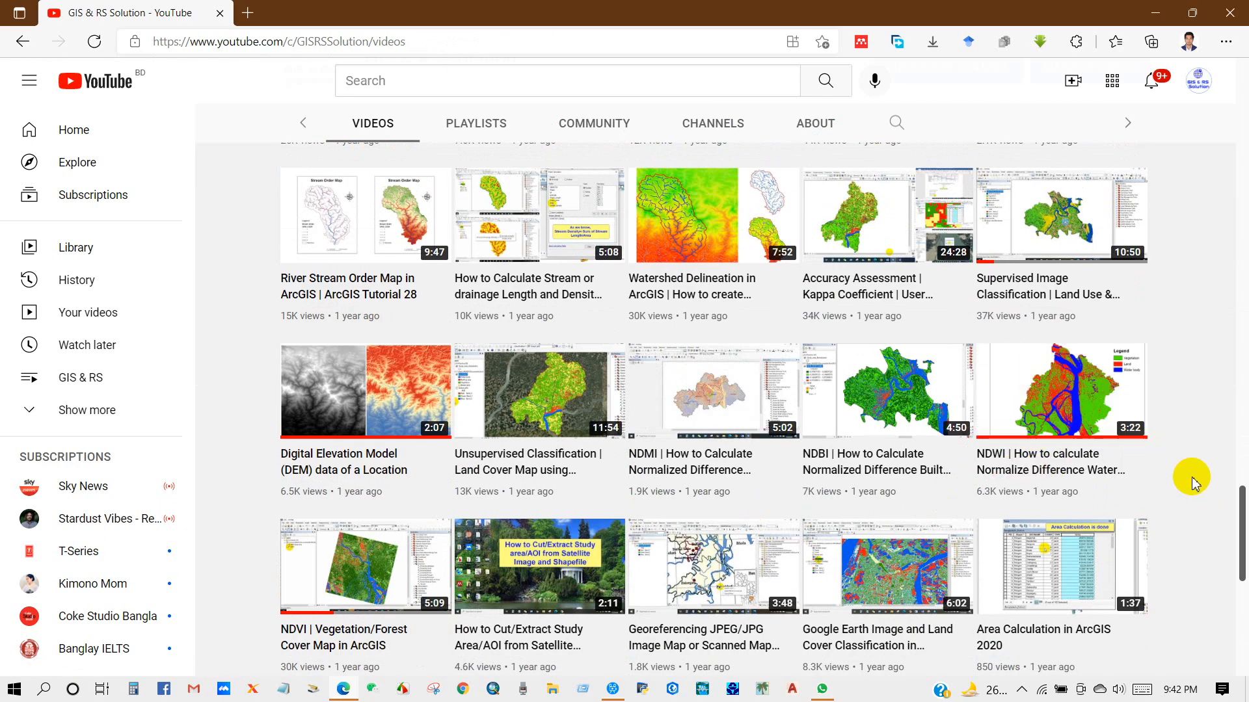
{"action": "scroll", "coordinate": [1203, 491], "scroll_direction": "up", "scroll_amount": 20}
{"action": "scroll", "coordinate": [1194, 484], "scroll_direction": "up", "scroll_amount": 5}
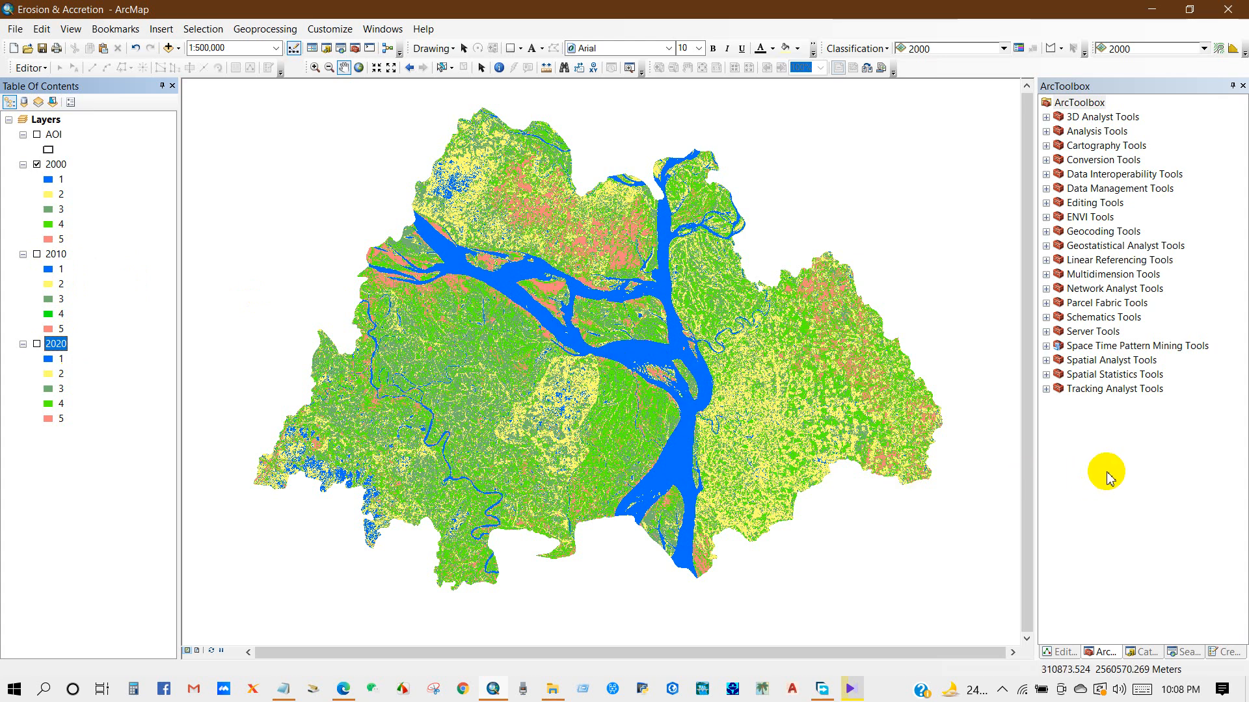
In ArcMap, convert the classified 2000 raster to simplified polygons using the Value field, and hide the source raster
{"action": "left_click", "coordinate": [1104, 163]}
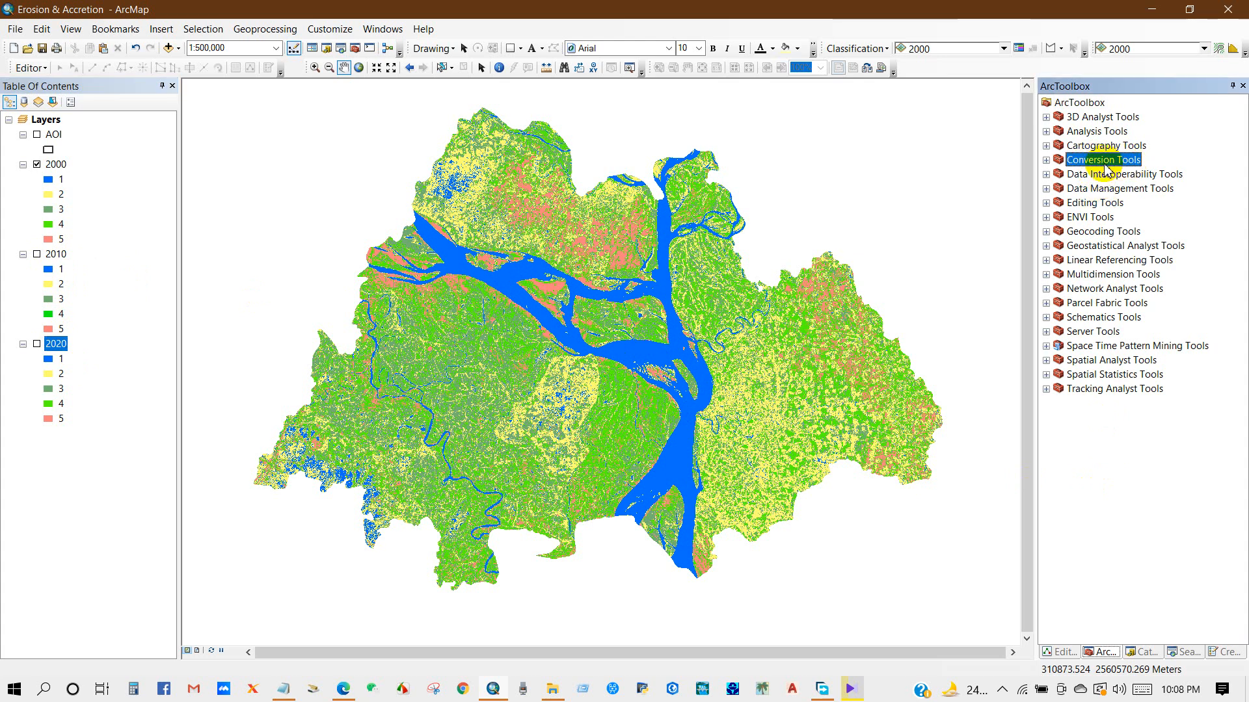
{"action": "left_click", "coordinate": [1046, 160]}
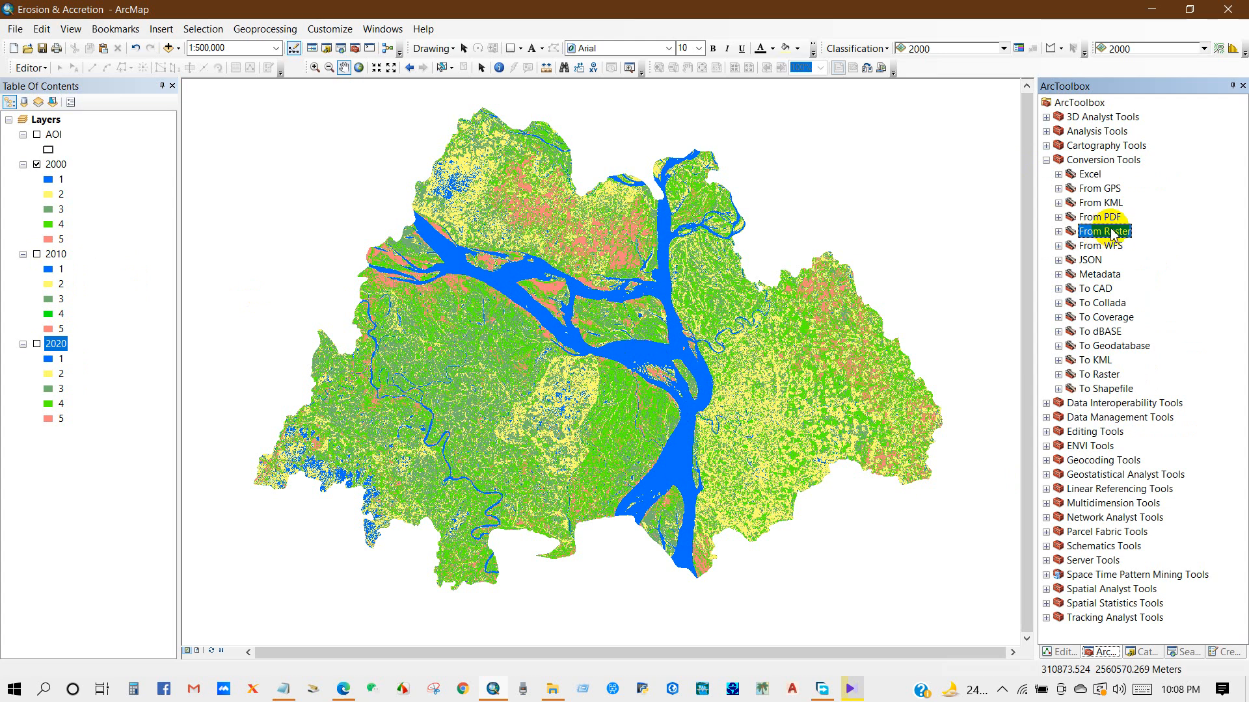
{"action": "left_click", "coordinate": [1058, 232]}
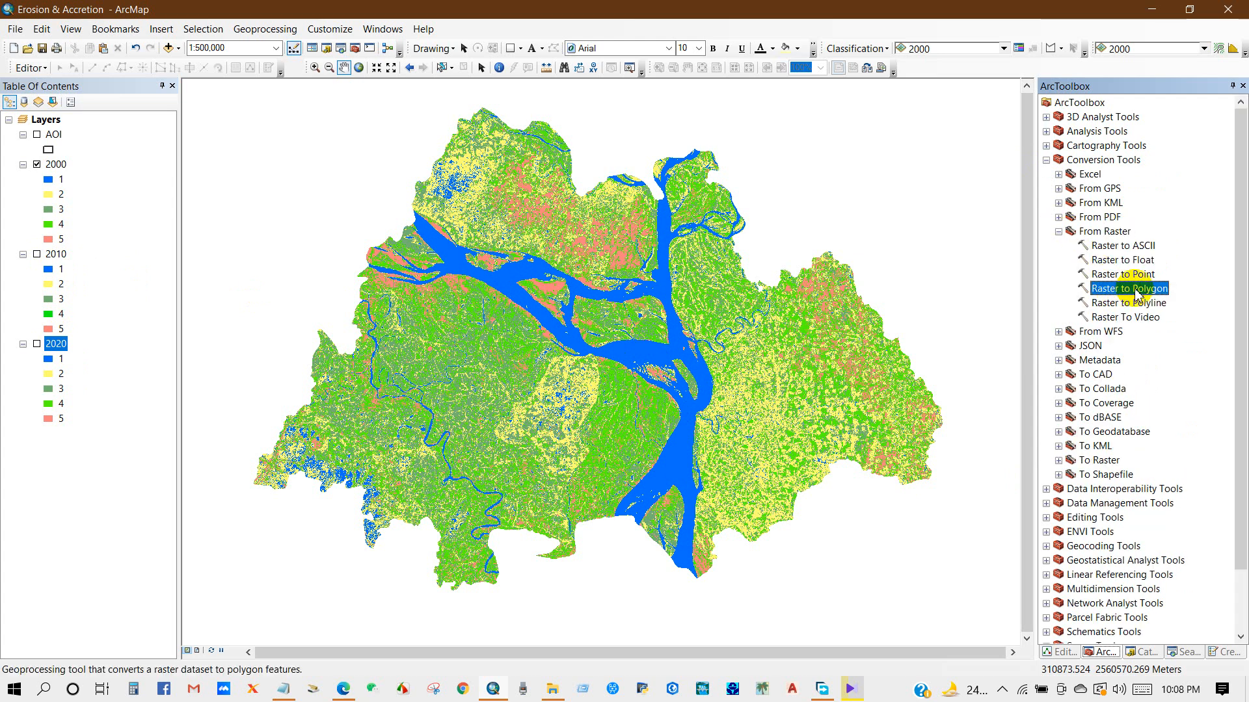
{"action": "double_click", "coordinate": [1129, 289]}
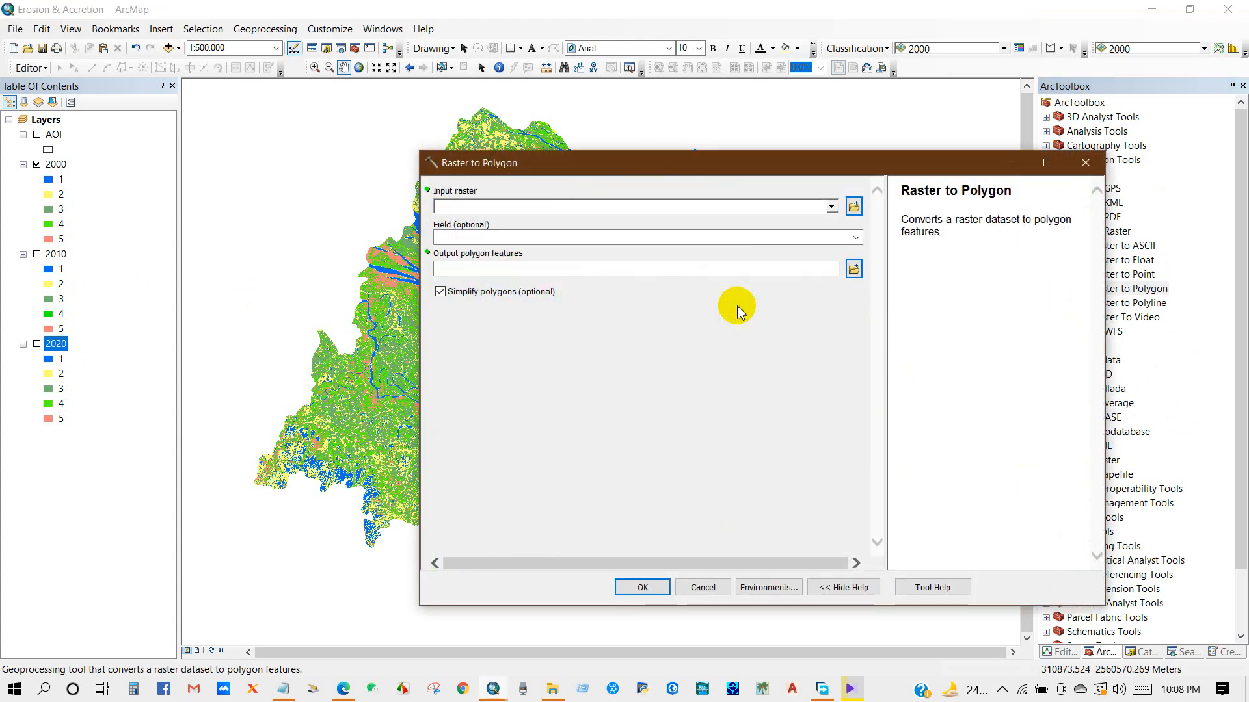
{"action": "left_click", "coordinate": [831, 206]}
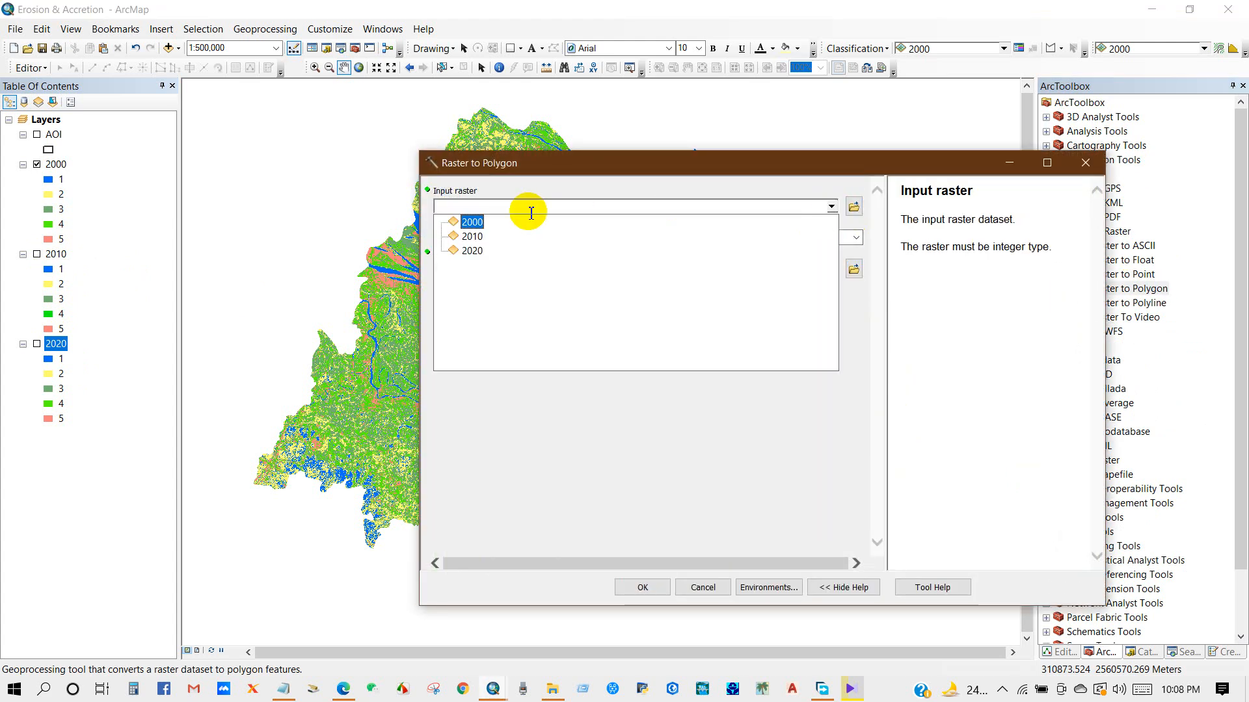
{"action": "left_click", "coordinate": [470, 223]}
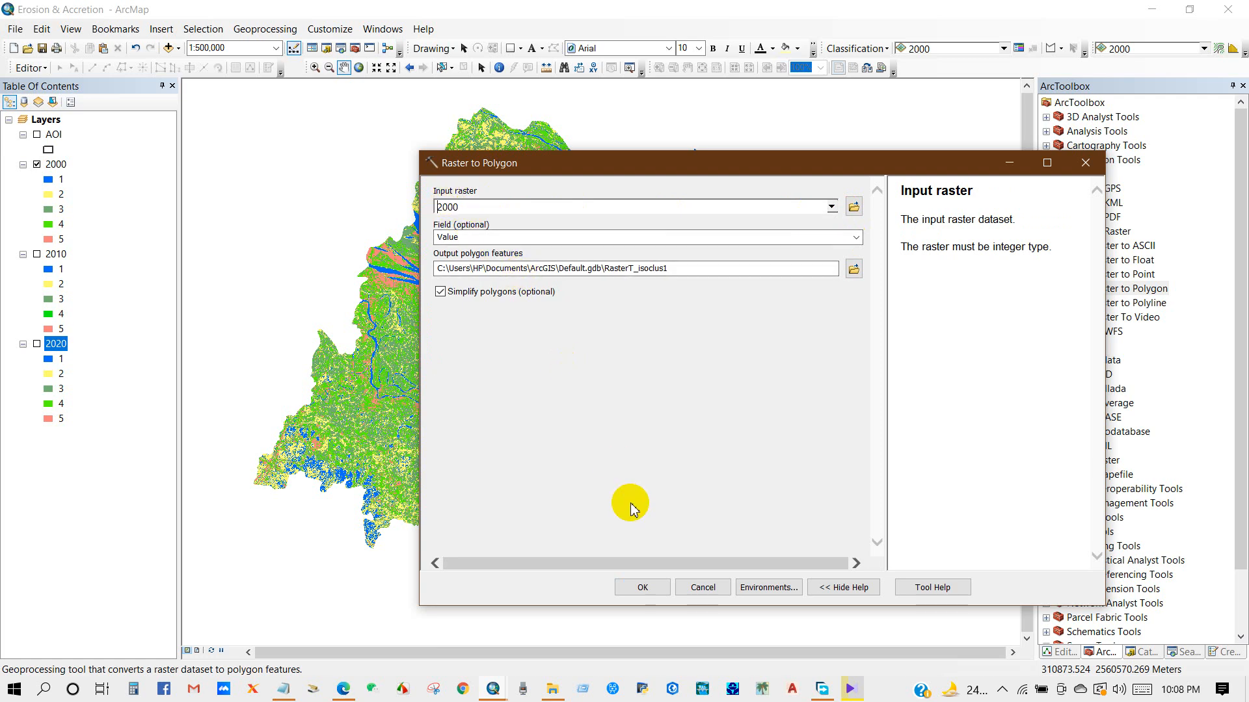
{"action": "left_click", "coordinate": [641, 588]}
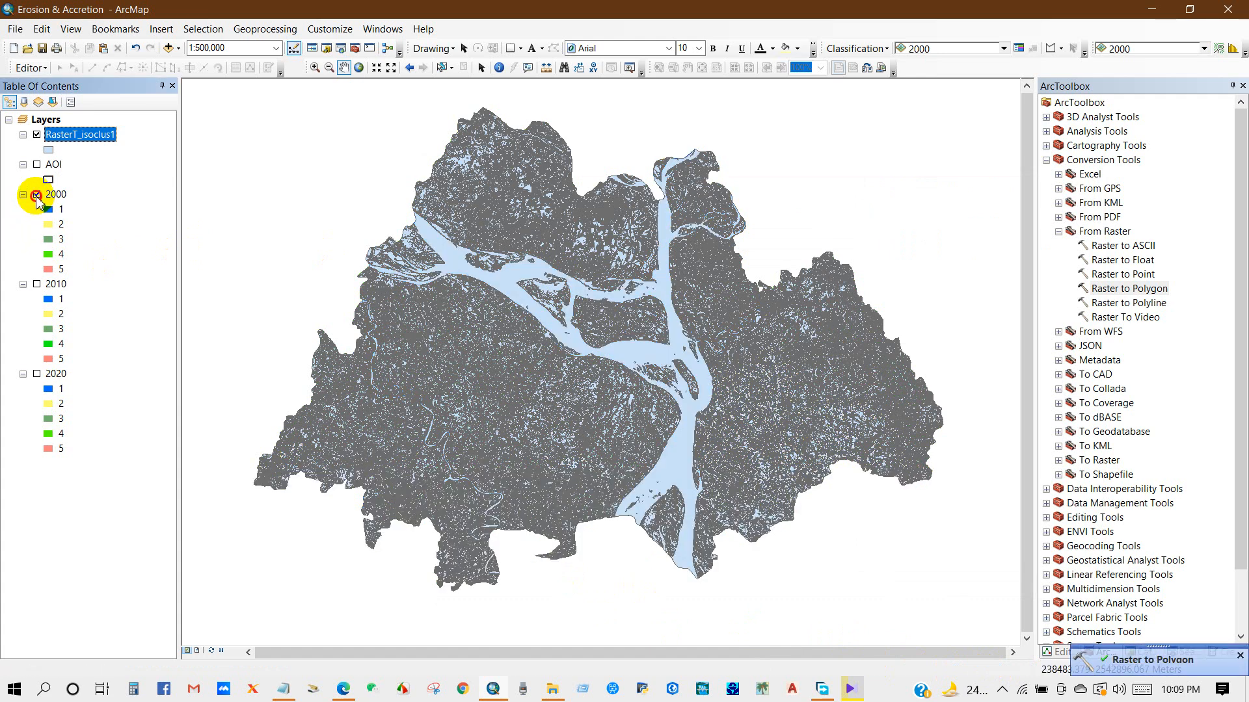
{"action": "left_click", "coordinate": [37, 194]}
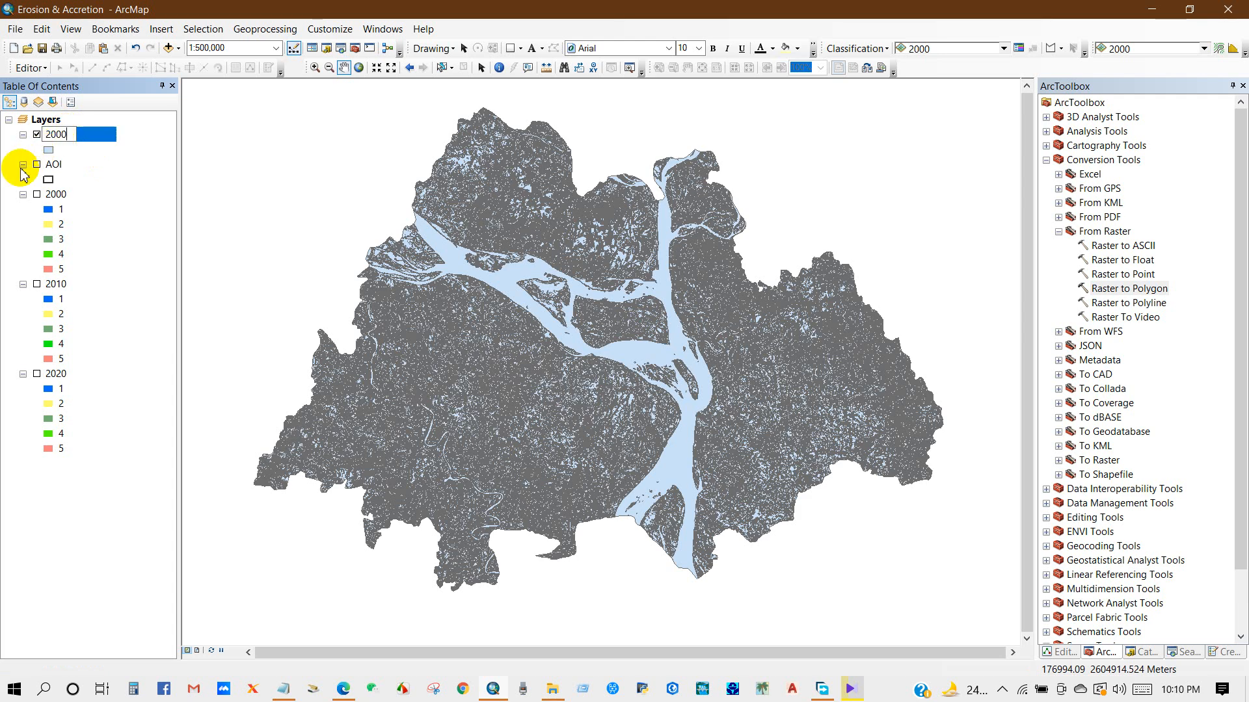
Symbolize the 2000 polygon layer by unique values of gridcode, adding all values and excluding the all other values class
{"action": "right_click", "coordinate": [57, 139]}
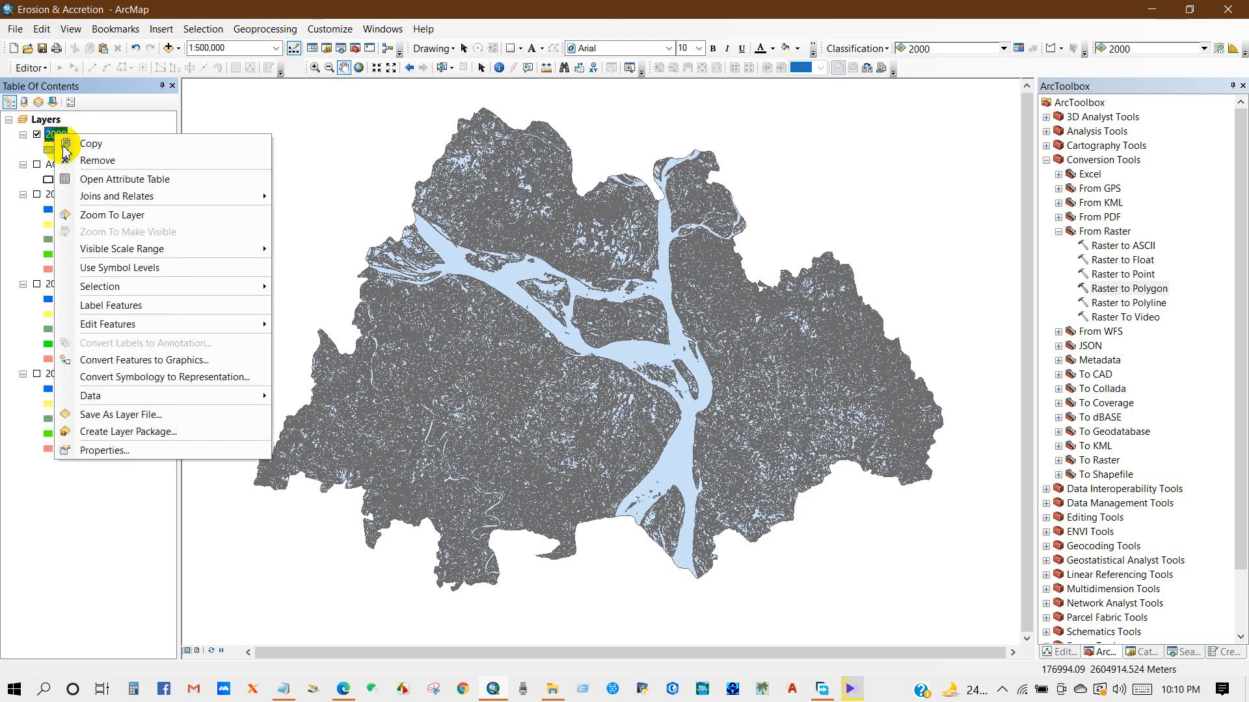
{"action": "left_click", "coordinate": [104, 450]}
{"action": "left_click", "coordinate": [534, 179]}
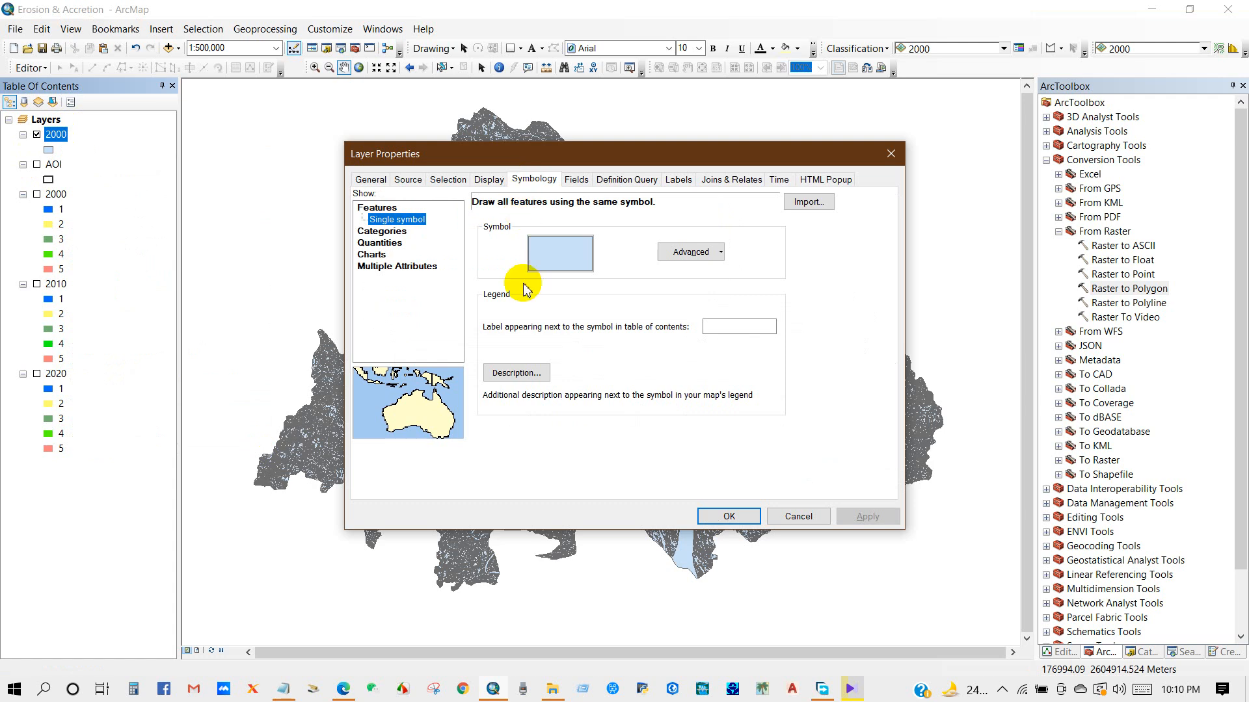
{"action": "left_click", "coordinate": [374, 232]}
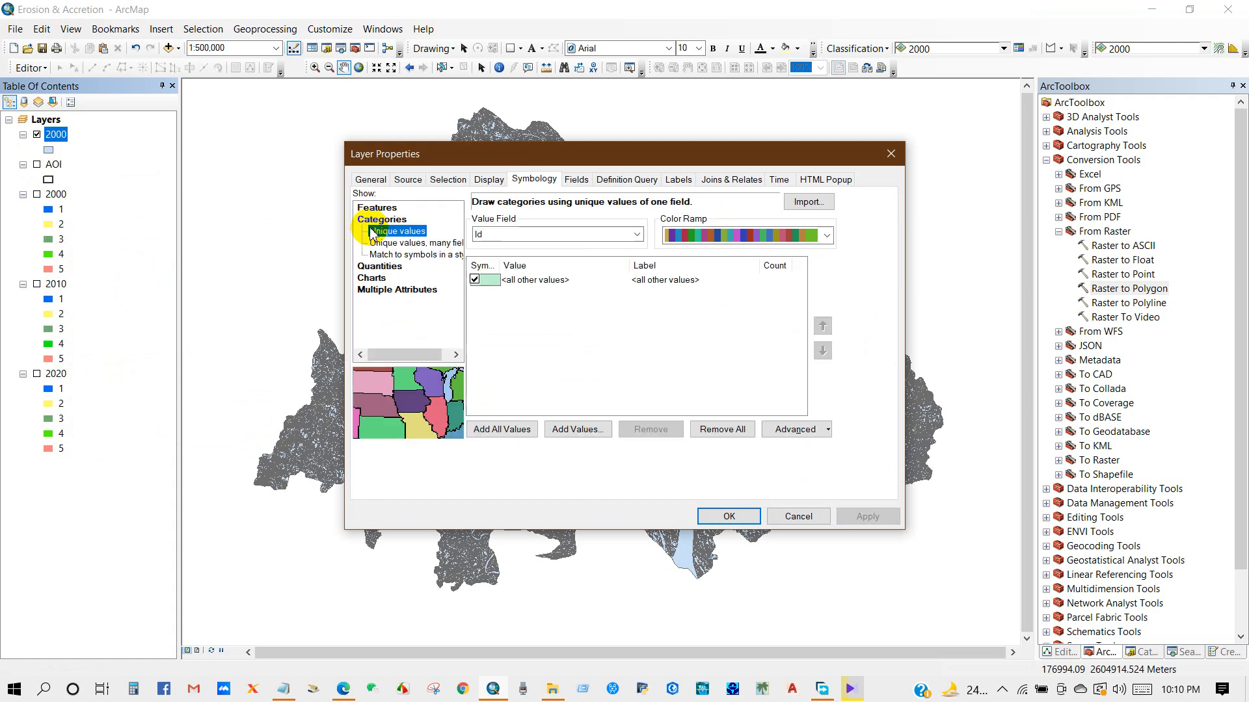
{"action": "left_click", "coordinate": [474, 280]}
{"action": "left_click", "coordinate": [495, 235]}
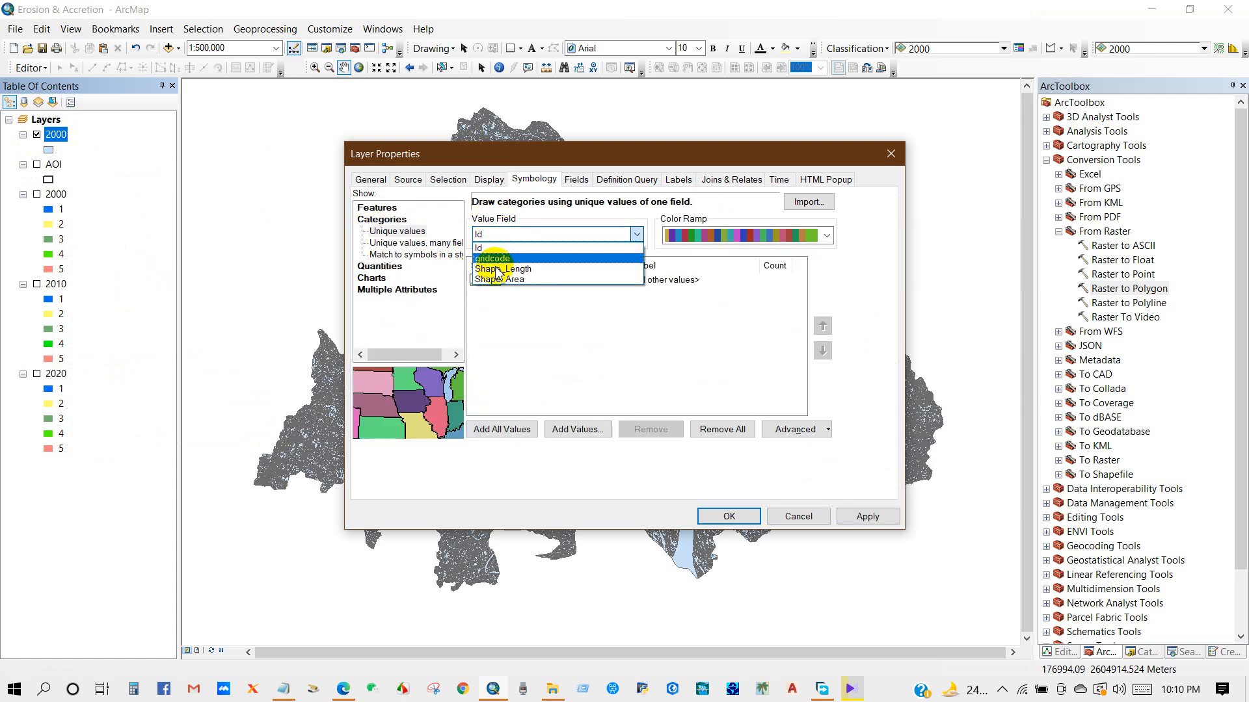
{"action": "left_click", "coordinate": [497, 284]}
{"action": "left_click", "coordinate": [508, 240]}
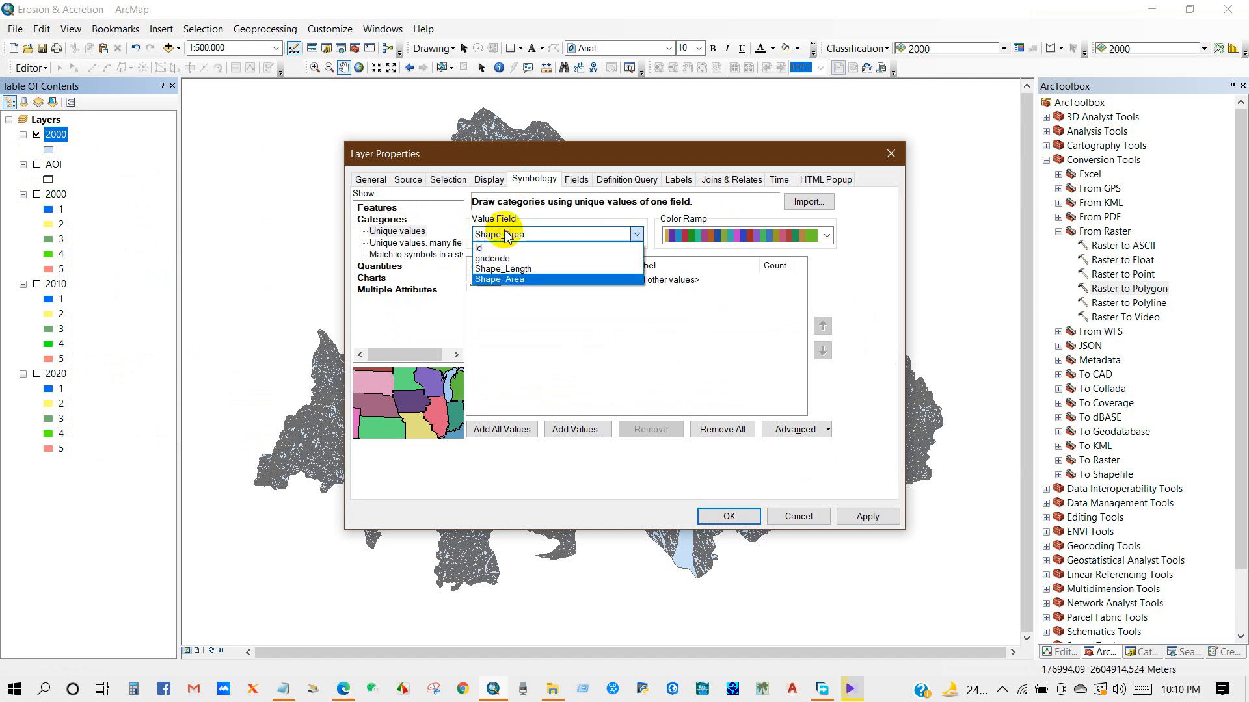
{"action": "left_click", "coordinate": [489, 259]}
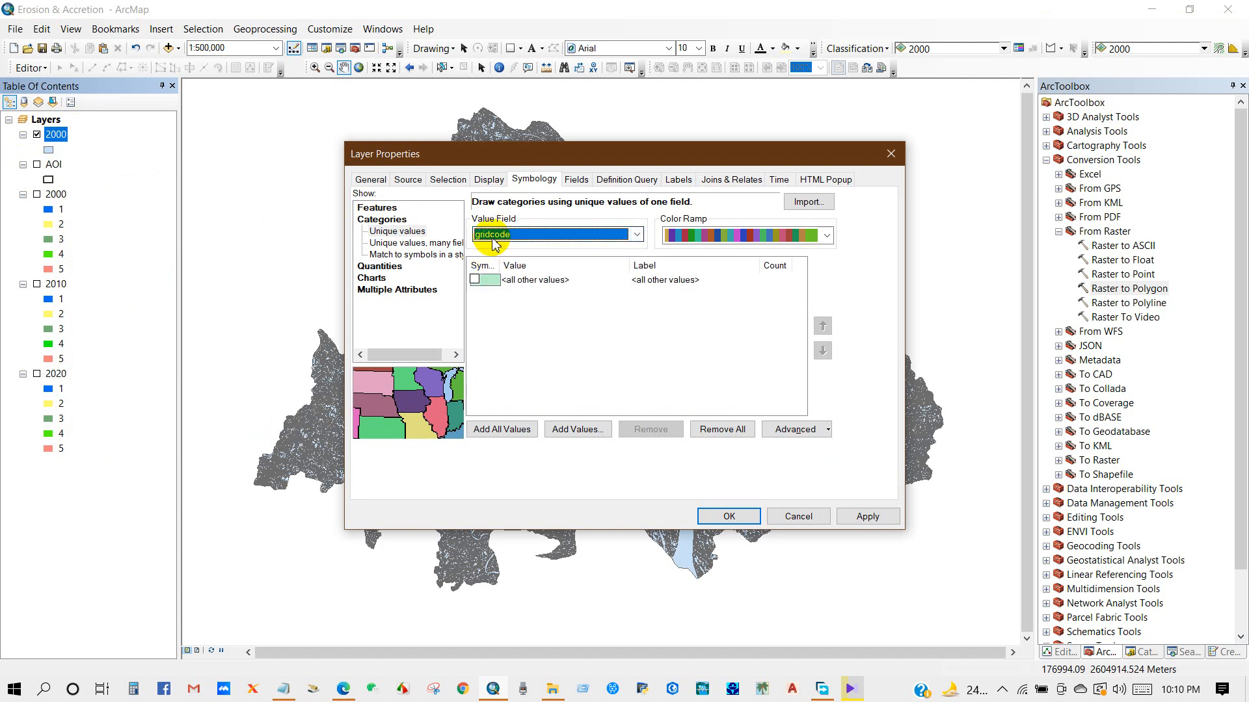
{"action": "left_click", "coordinate": [491, 427]}
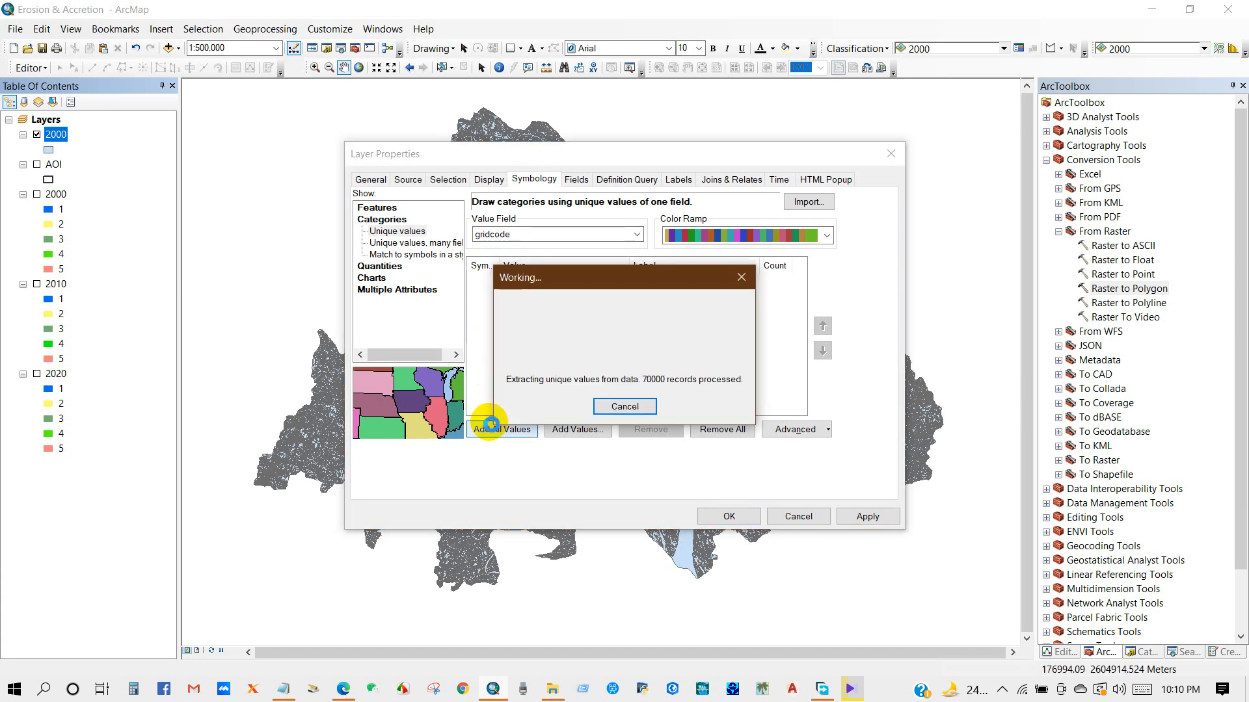
Color gridcode class 1 blue, class 2 with the yellow Sun symbol and class 3 with the Green symbol
{"action": "double_click", "coordinate": [487, 308]}
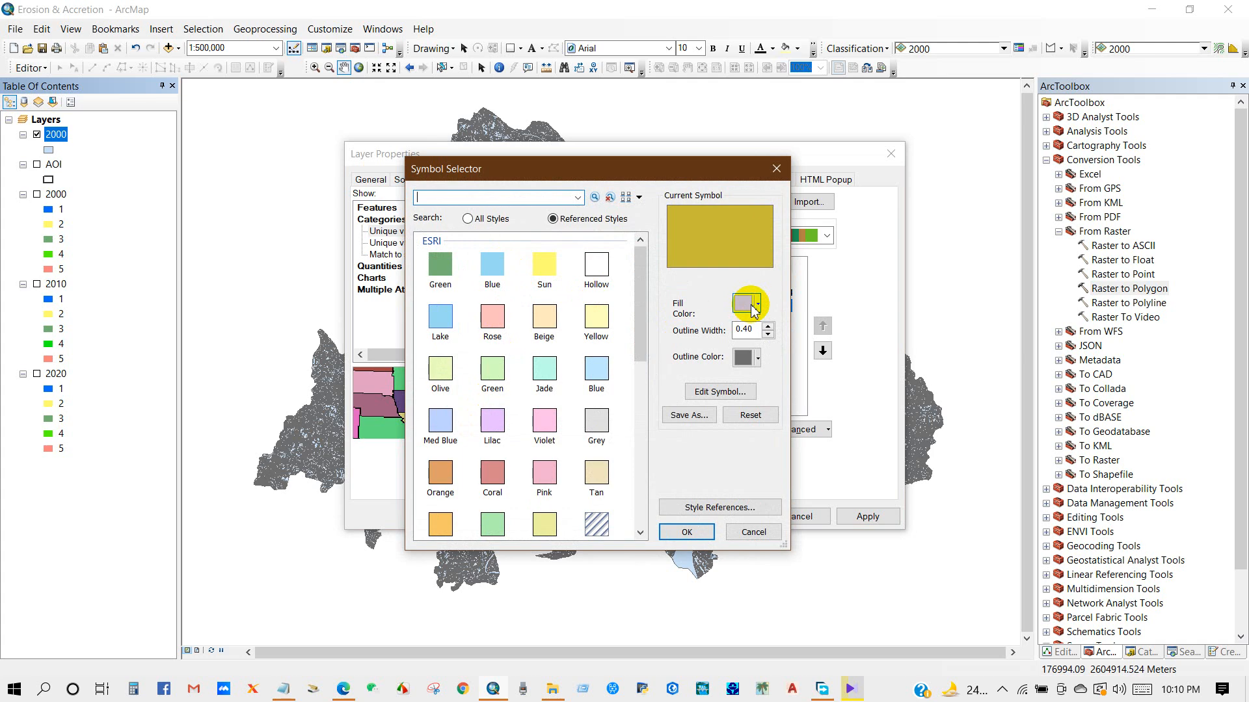
{"action": "left_click", "coordinate": [757, 304]}
{"action": "left_click", "coordinate": [839, 367]}
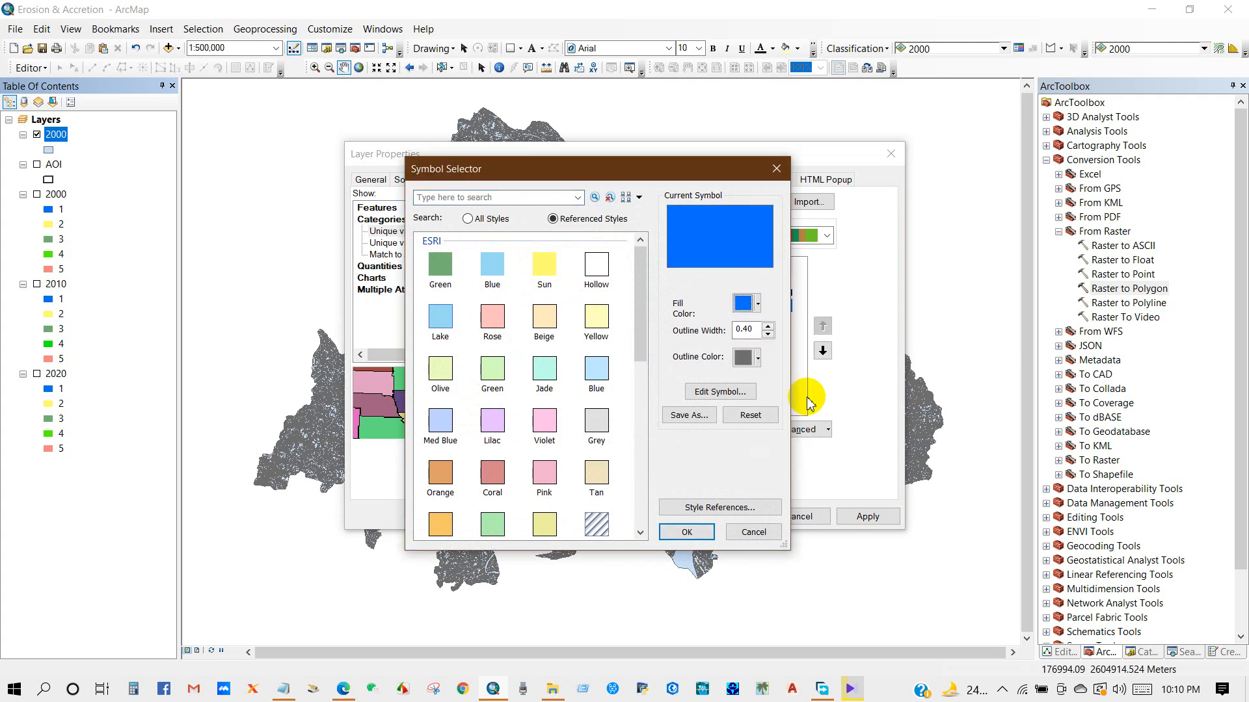
{"action": "left_click", "coordinate": [687, 532]}
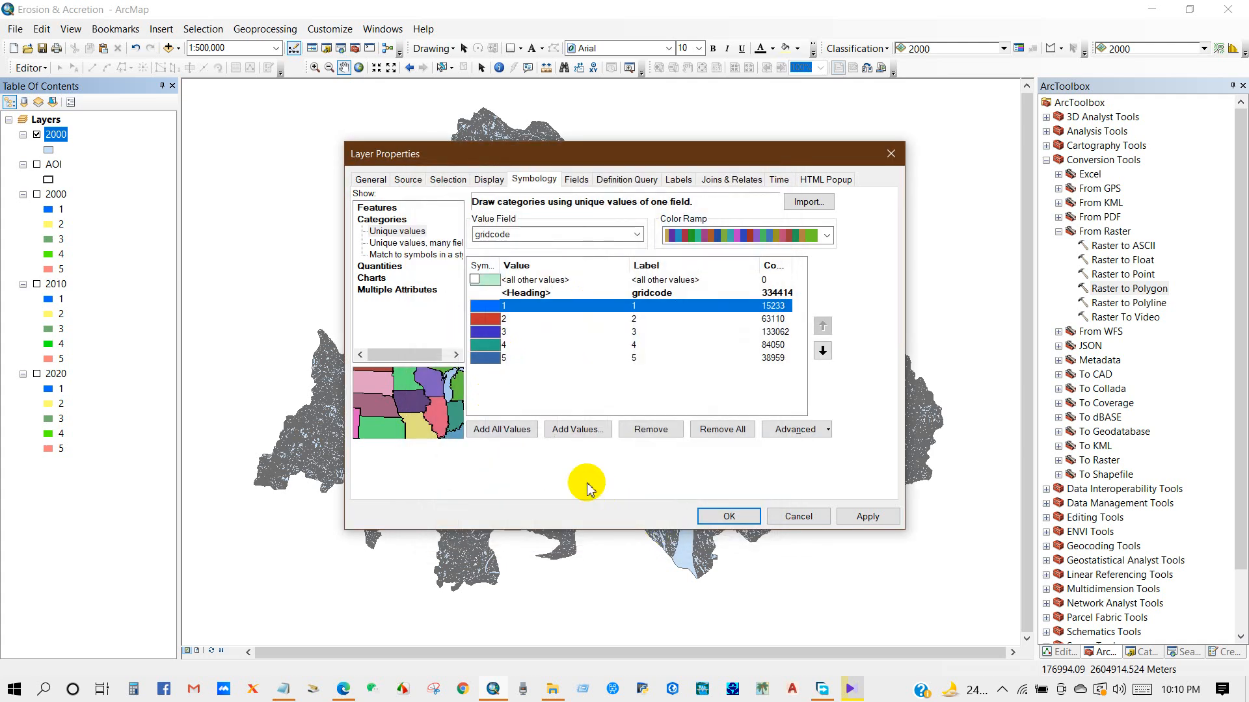
{"action": "double_click", "coordinate": [484, 319]}
{"action": "double_click", "coordinate": [535, 286]}
{"action": "left_click", "coordinate": [487, 346]}
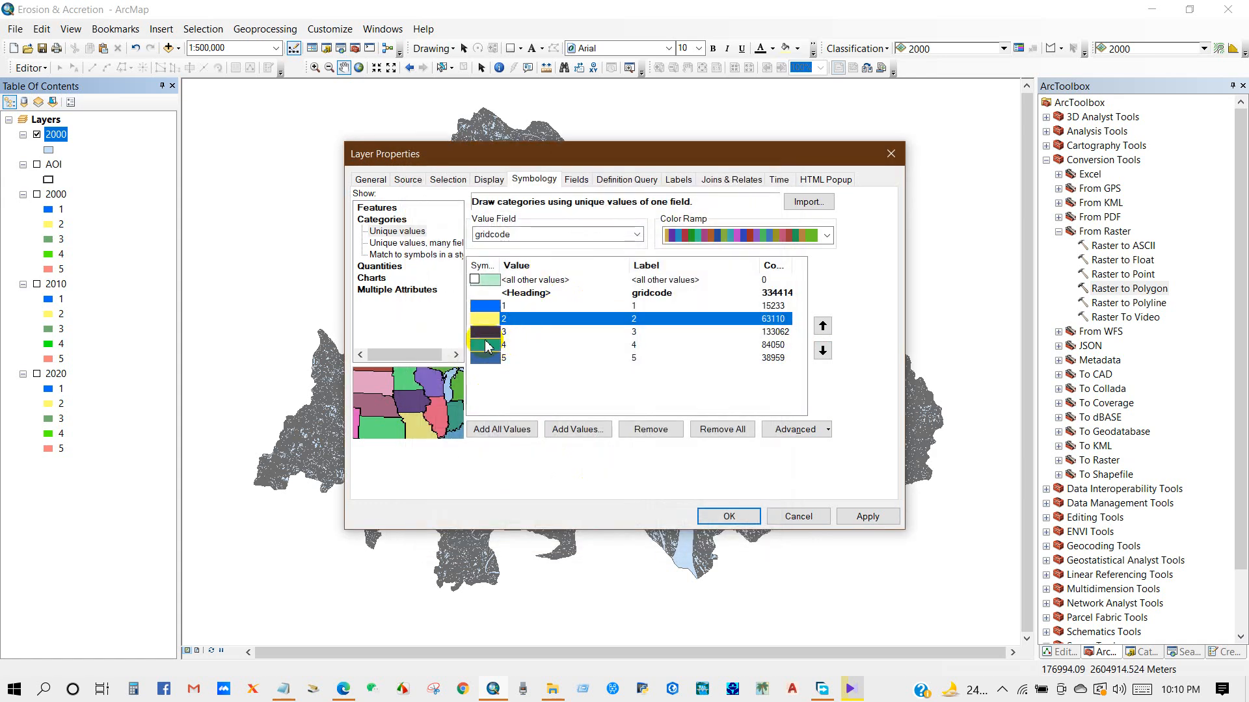
{"action": "double_click", "coordinate": [484, 335]}
{"action": "double_click", "coordinate": [450, 268]}
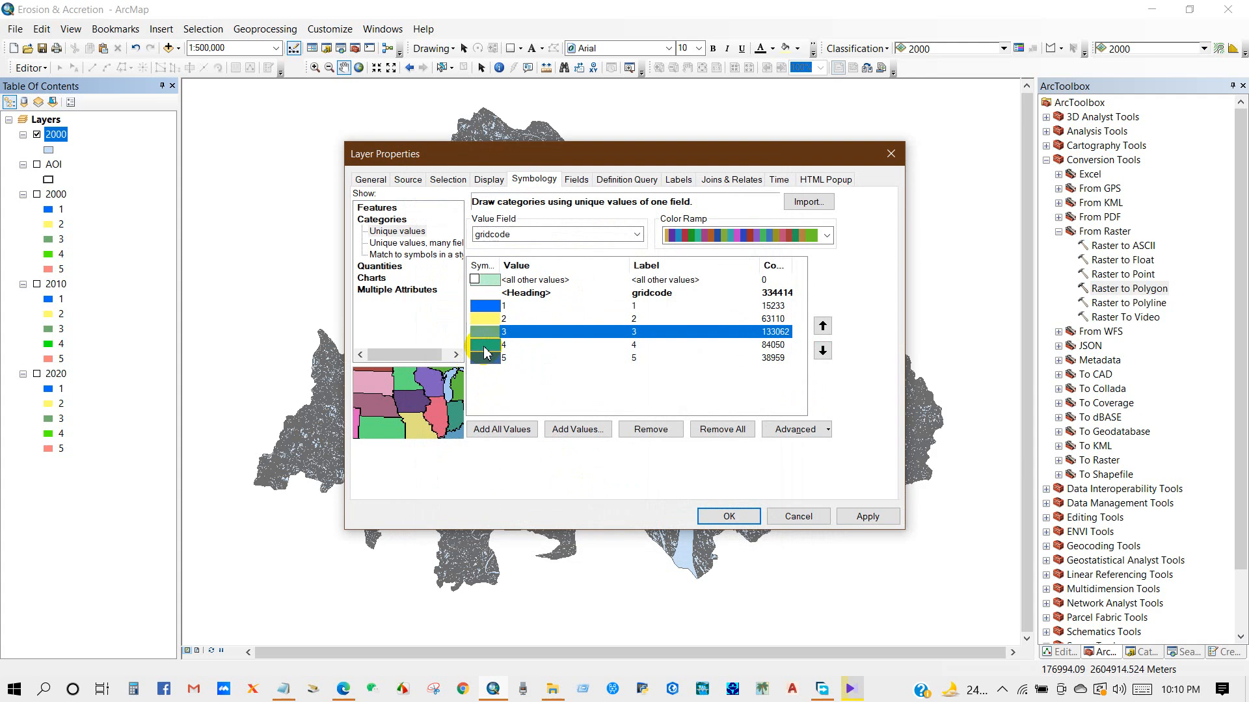
Color gridcode class 4 bright green and class 5 light red, and apply the symbology to the 2000 polygon layer
{"action": "double_click", "coordinate": [484, 351]}
{"action": "left_click", "coordinate": [755, 303]}
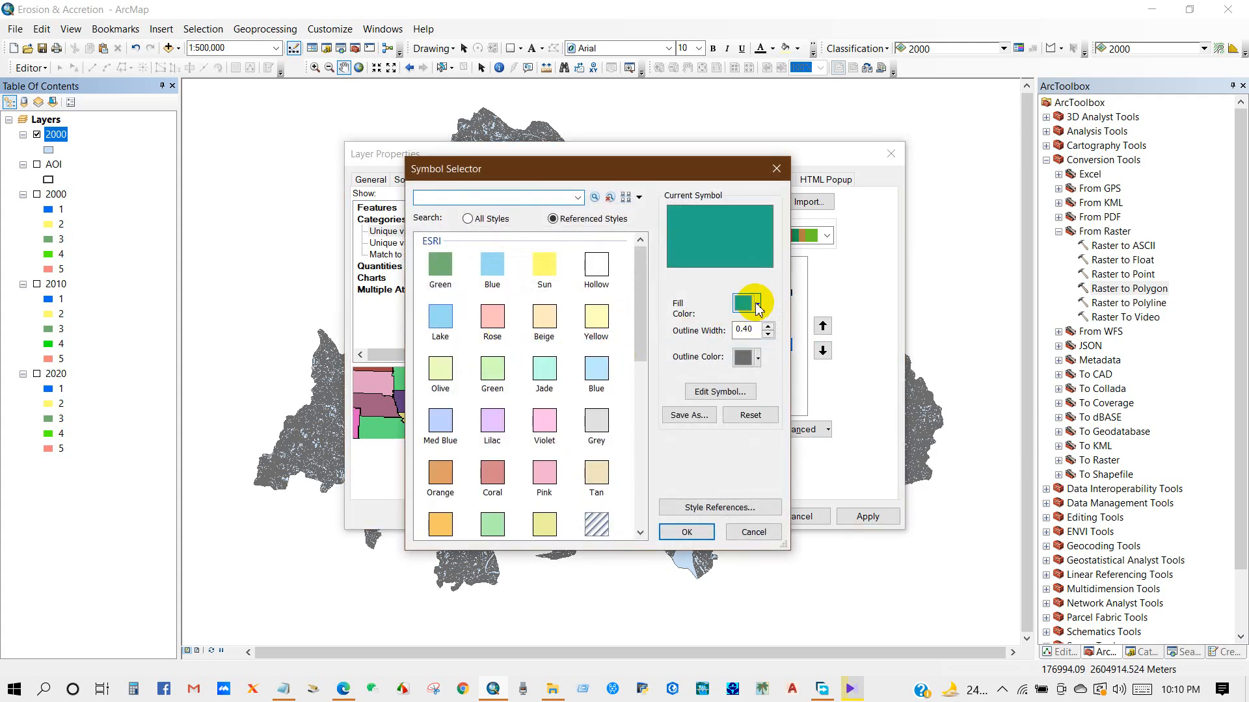
{"action": "left_click", "coordinate": [808, 370]}
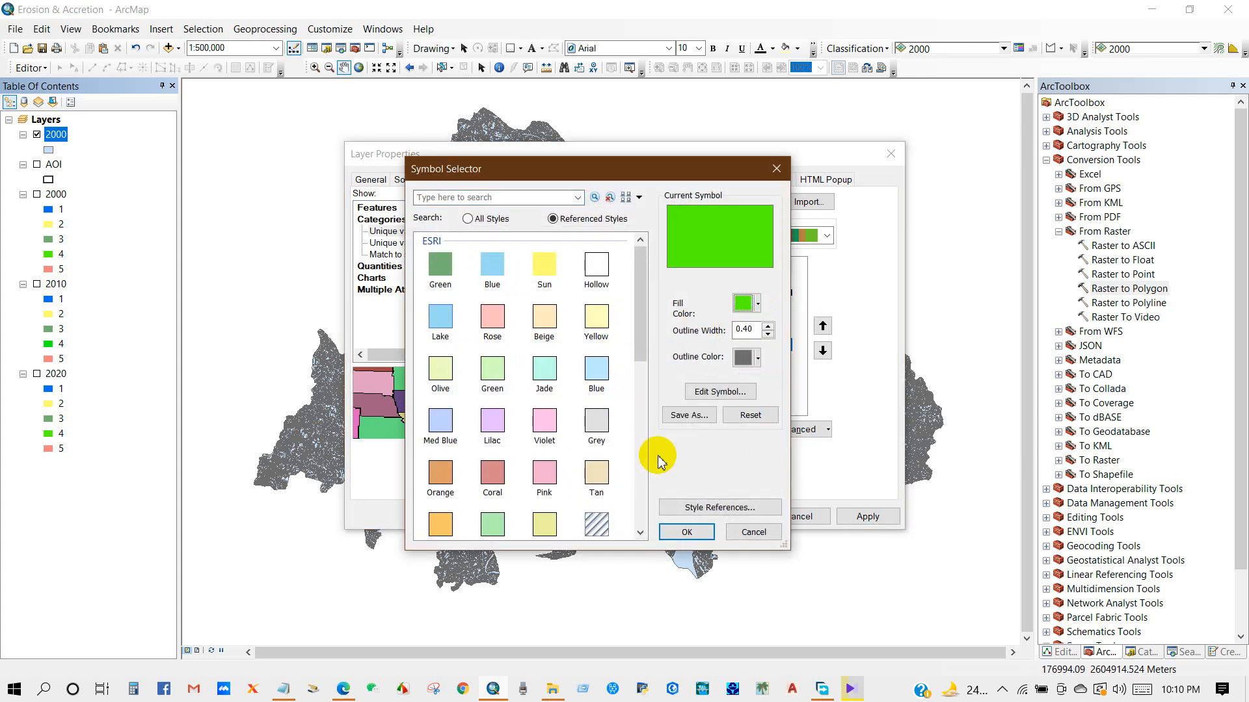
{"action": "left_click", "coordinate": [687, 532]}
{"action": "left_click", "coordinate": [493, 360]}
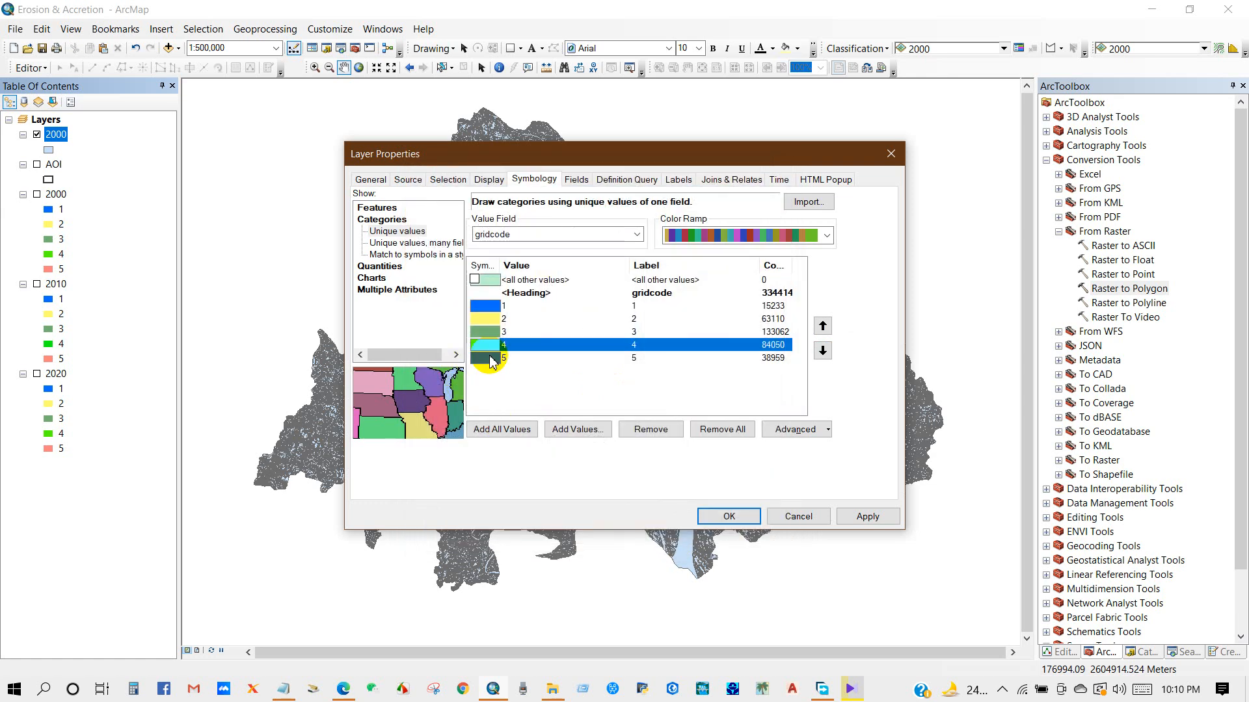
{"action": "double_click", "coordinate": [492, 359]}
{"action": "left_click", "coordinate": [744, 303]}
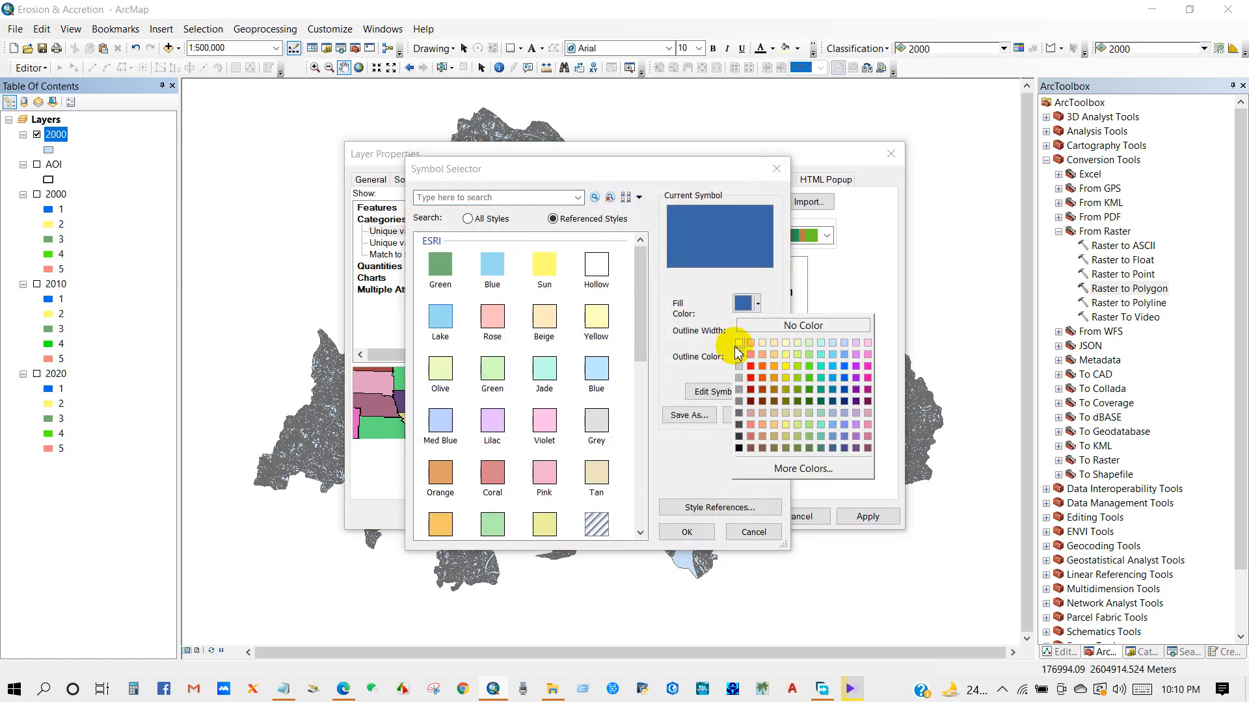
{"action": "left_click", "coordinate": [750, 356]}
{"action": "left_click", "coordinate": [686, 532]}
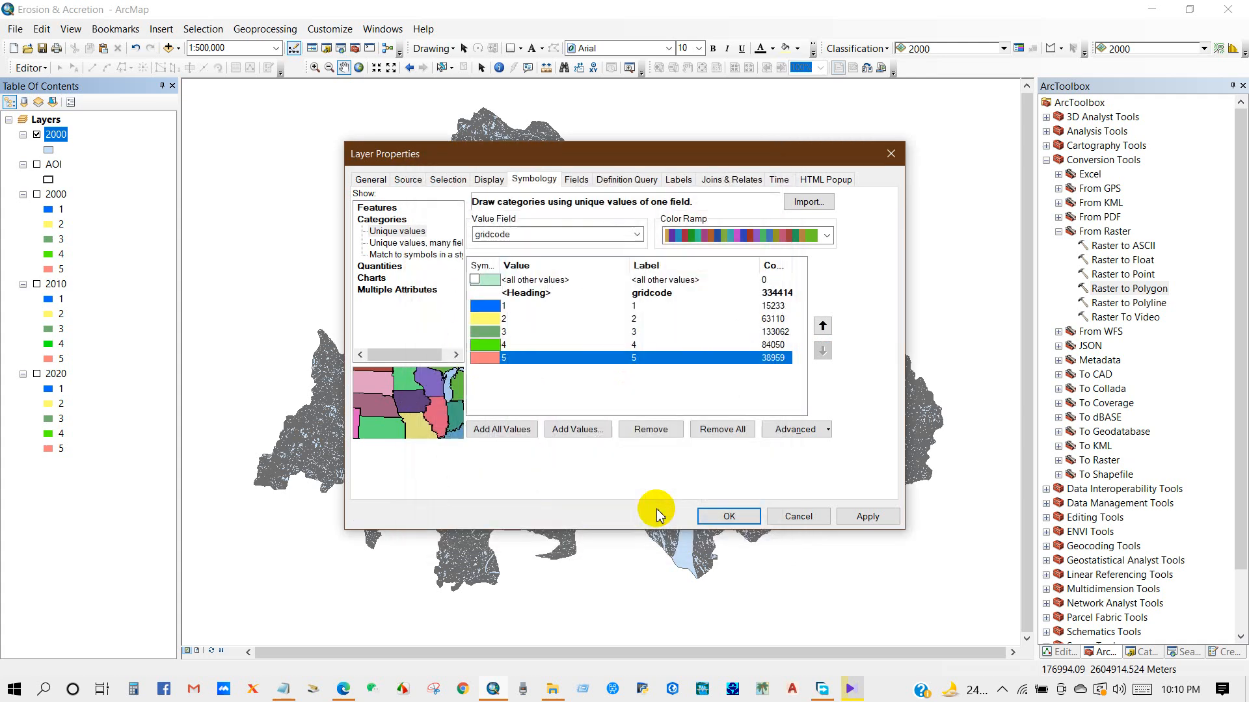
{"action": "left_click", "coordinate": [718, 517]}
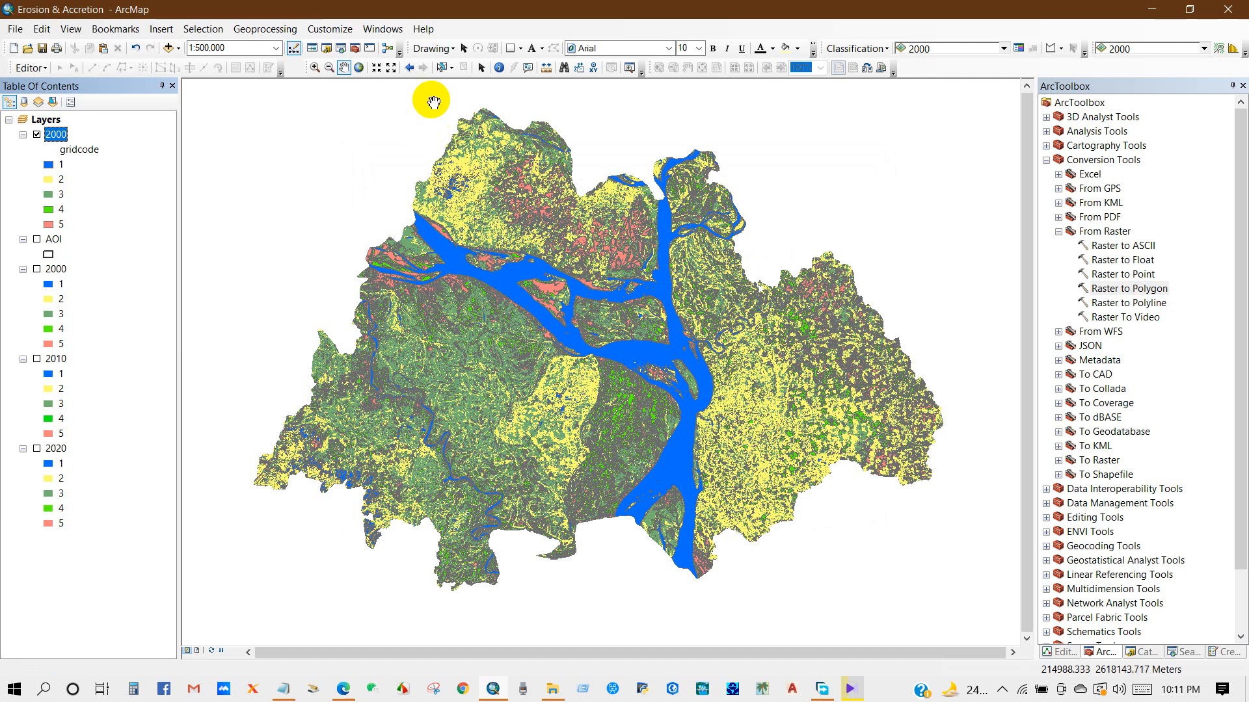
Select the main river polygon in the 2000 polygon layer and open the data export for the selected feature
{"action": "left_click", "coordinate": [442, 68]}
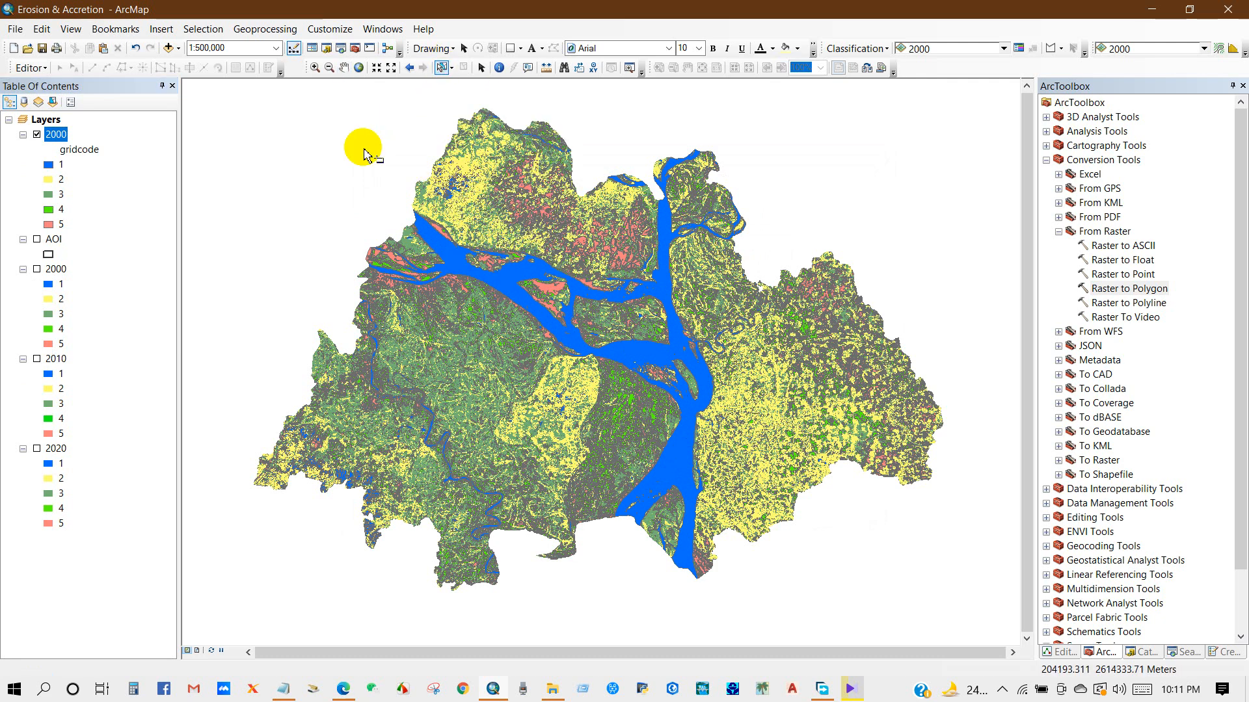
{"action": "left_click", "coordinate": [677, 463]}
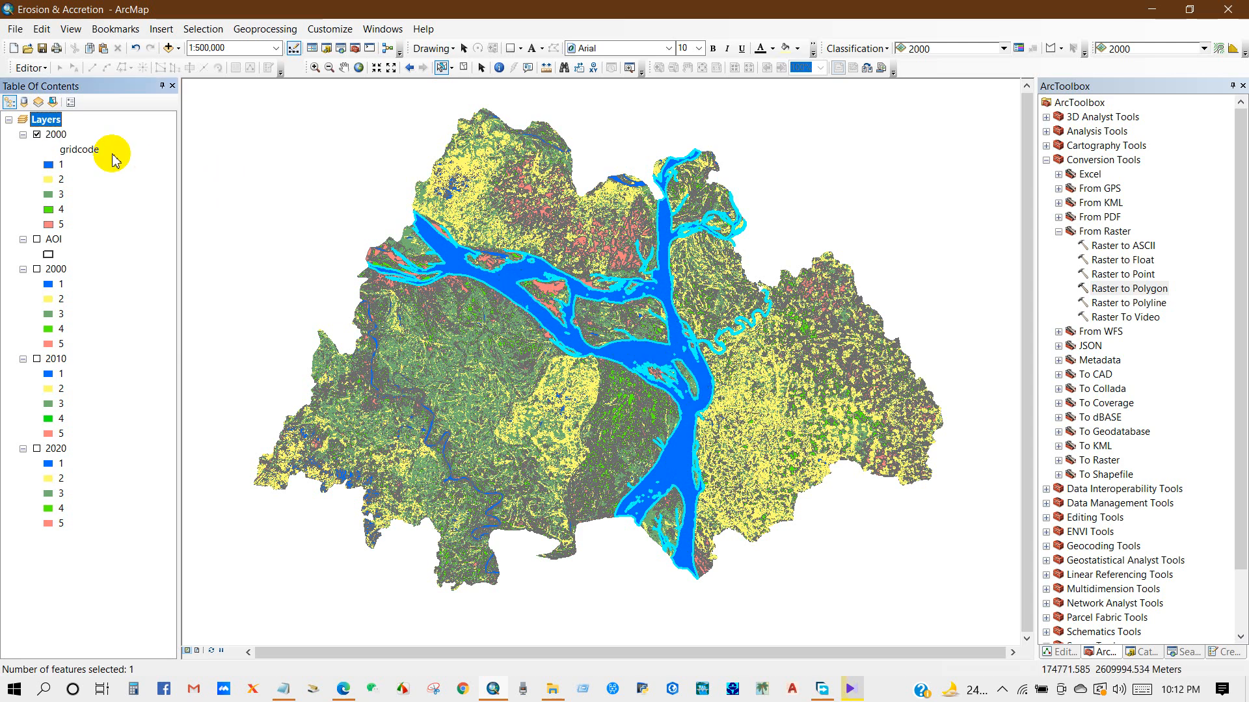
{"action": "right_click", "coordinate": [52, 134]}
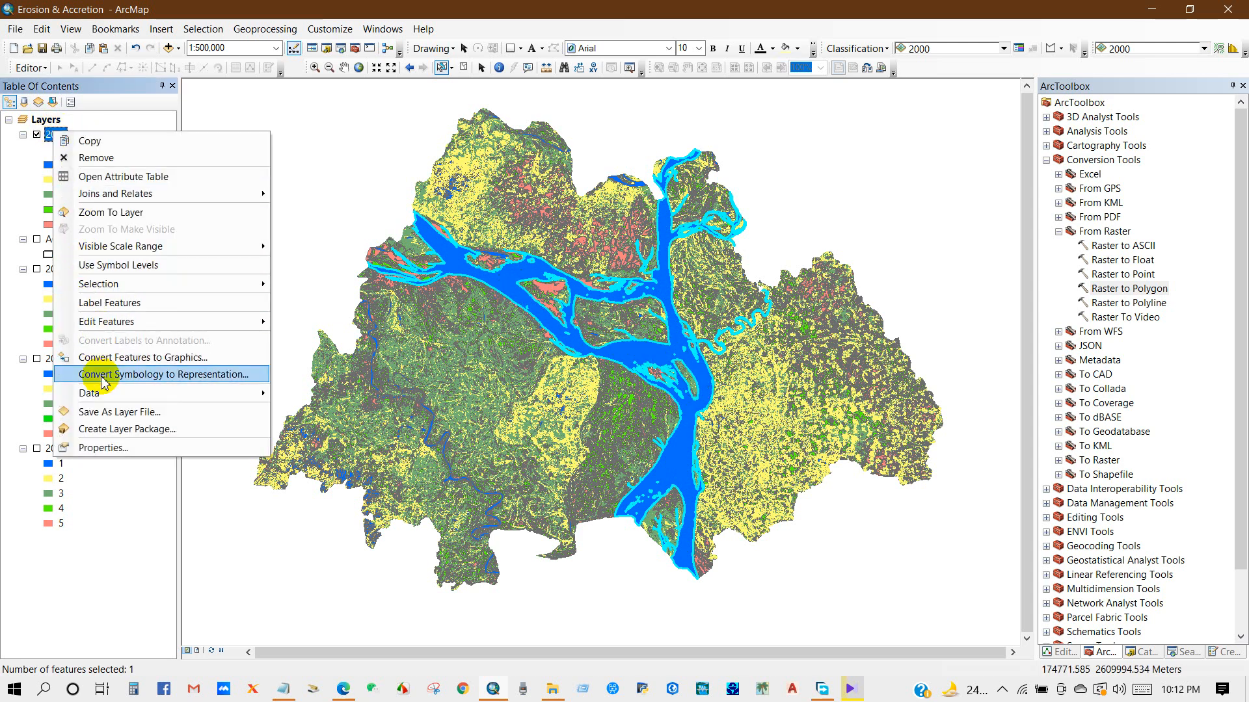
{"action": "mouse_move", "coordinate": [215, 396]}
{"action": "left_click", "coordinate": [302, 411]}
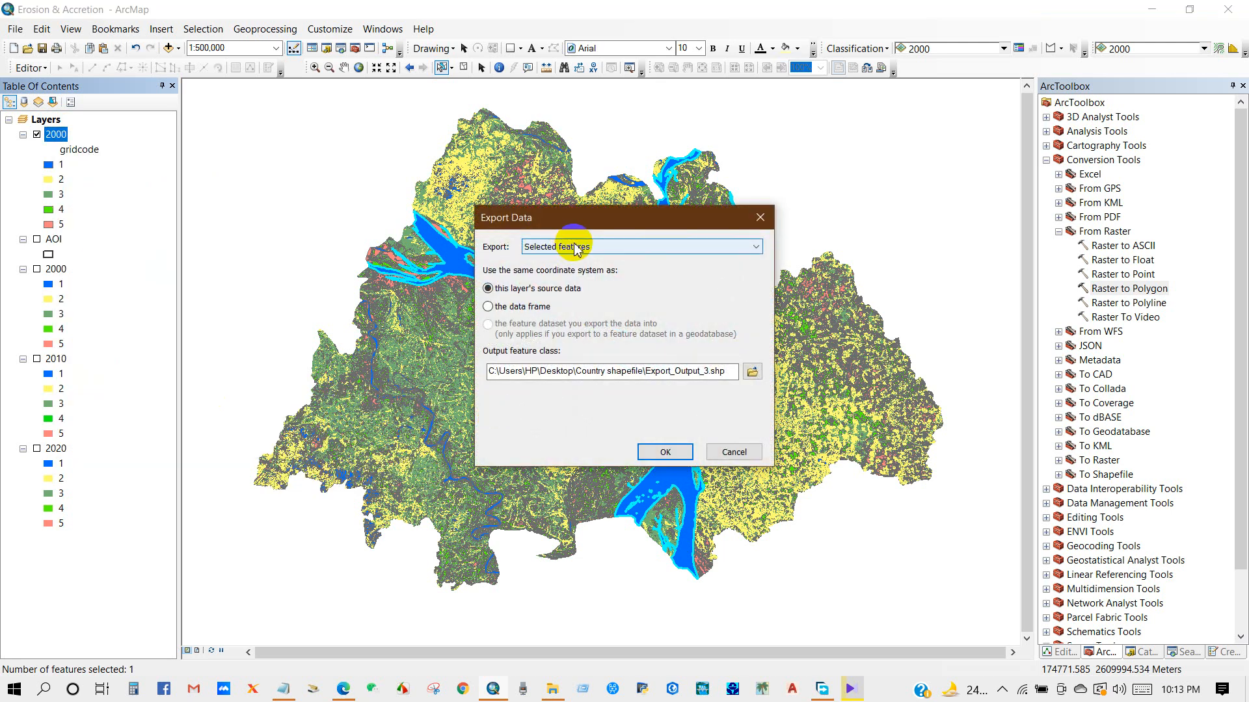
Create a folder named Erosion & Accretion Practice on the Desktop and open it as the export location
{"action": "left_click", "coordinate": [751, 371]}
{"action": "left_click", "coordinate": [544, 241]}
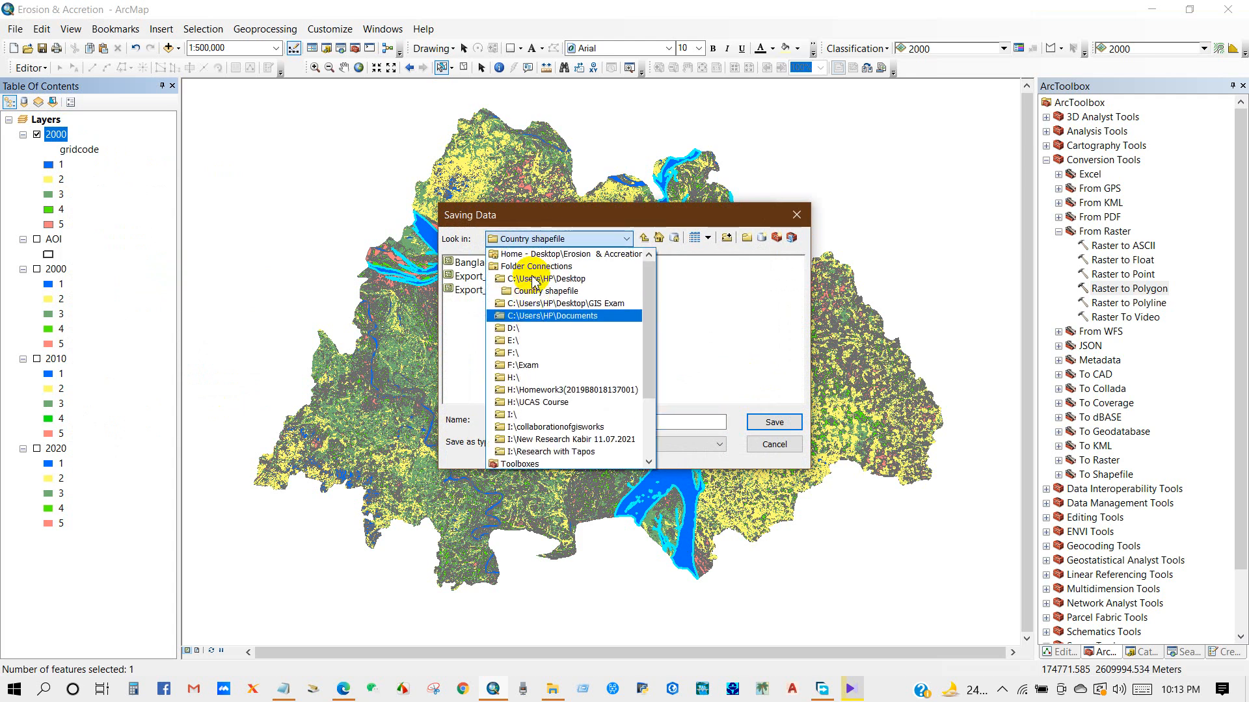
{"action": "left_click", "coordinate": [533, 281]}
{"action": "left_click", "coordinate": [727, 238]}
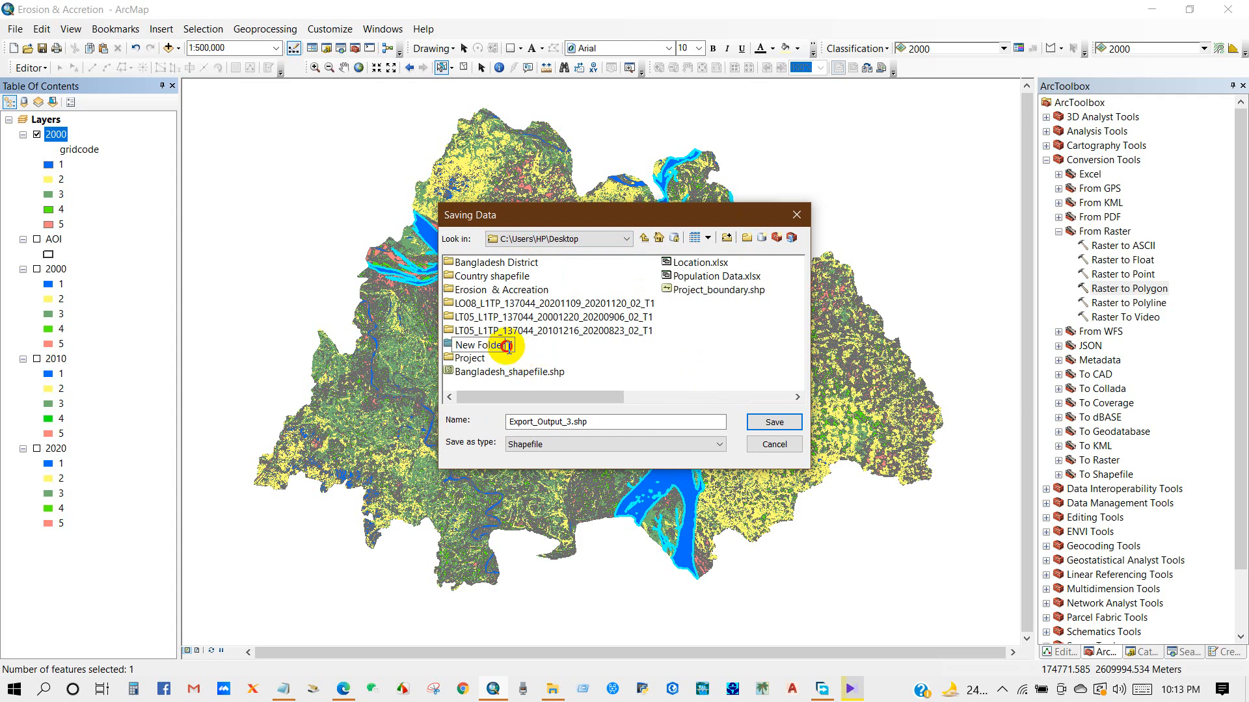
{"action": "left_click_drag", "start_coordinate": [506, 346], "coordinate": [451, 346]}
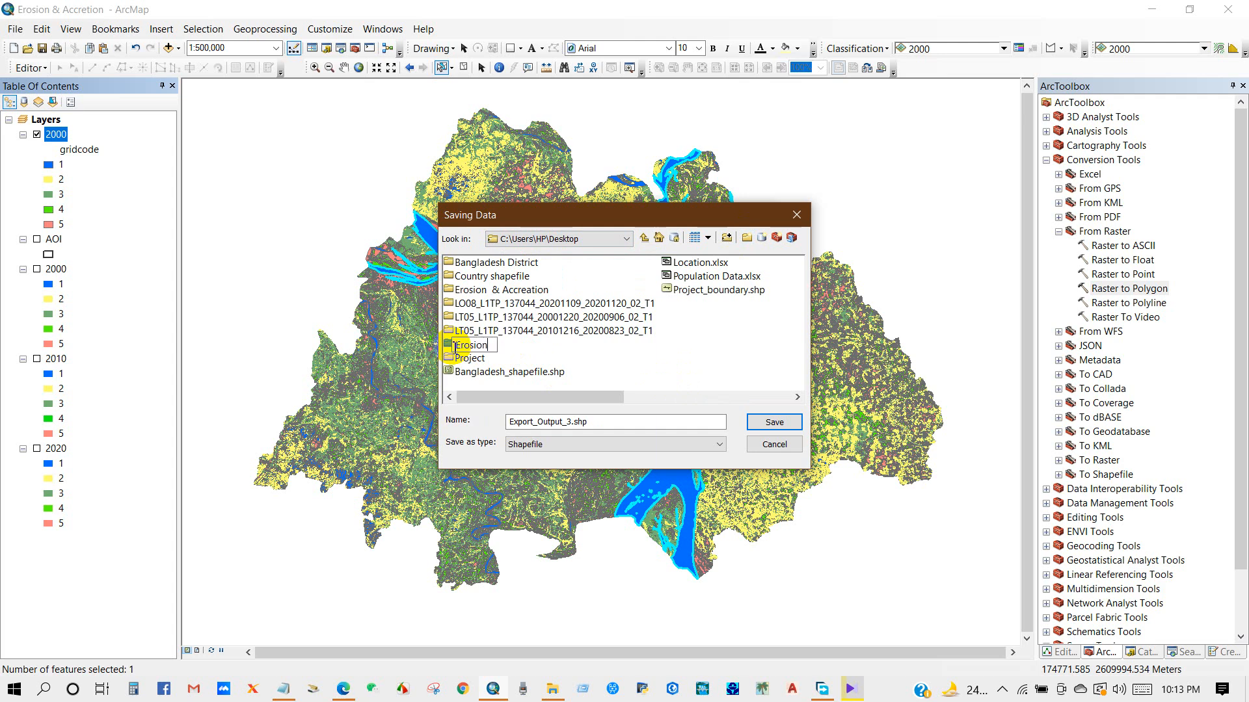
{"action": "type", "text": "Erosion & Accretion Practice"}
{"action": "key", "text": "Return"}
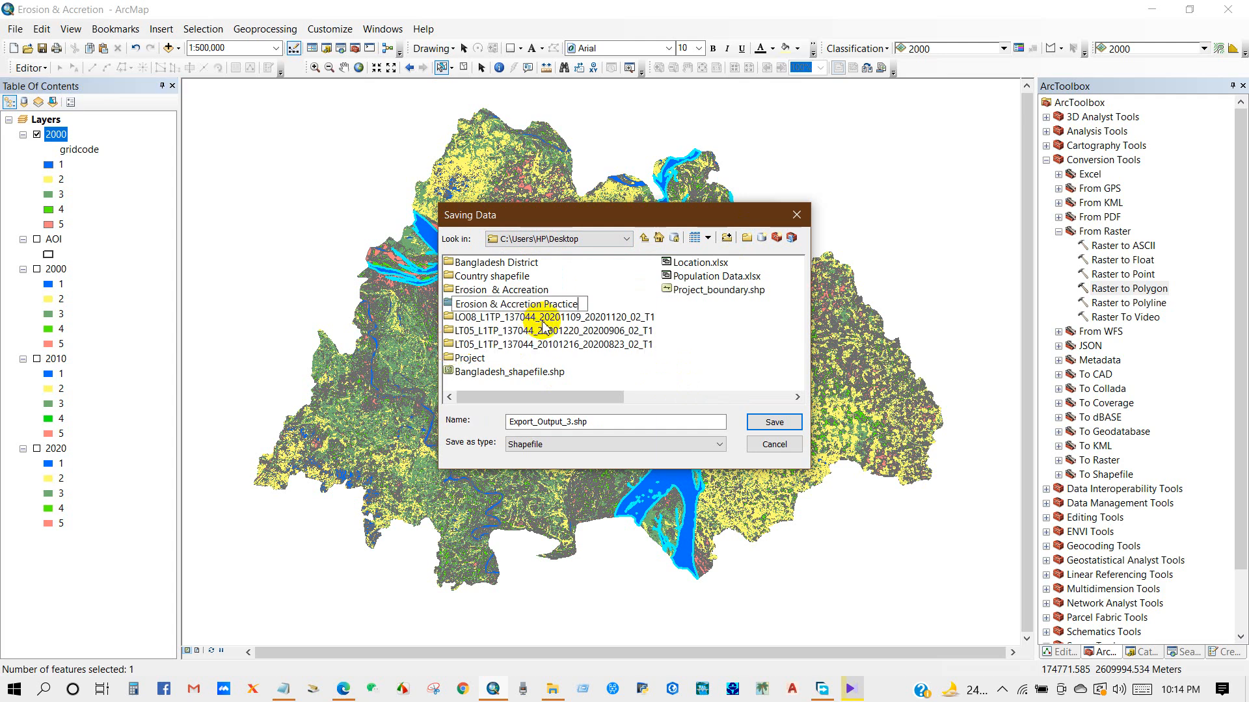
{"action": "double_click", "coordinate": [541, 304]}
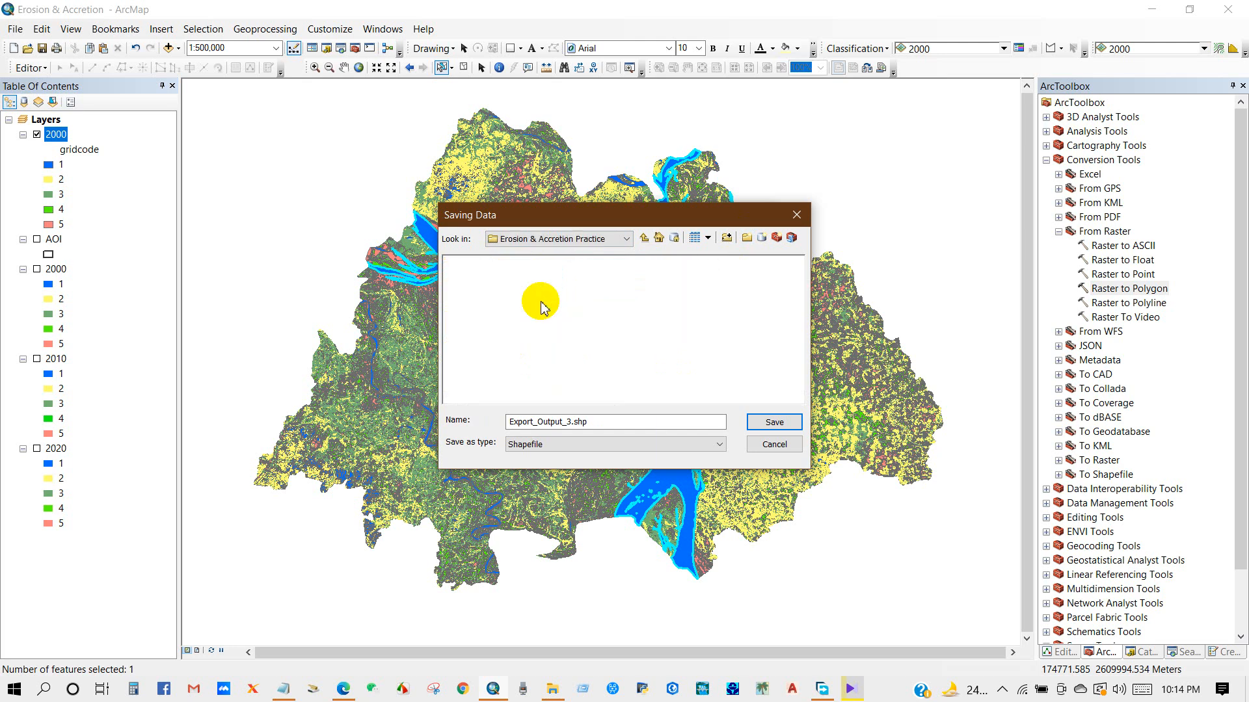
Export the selected 2000 river polygon as the shapefile River2000.shp and add it to the map
{"action": "left_click_drag", "start_coordinate": [572, 421], "coordinate": [513, 421]}
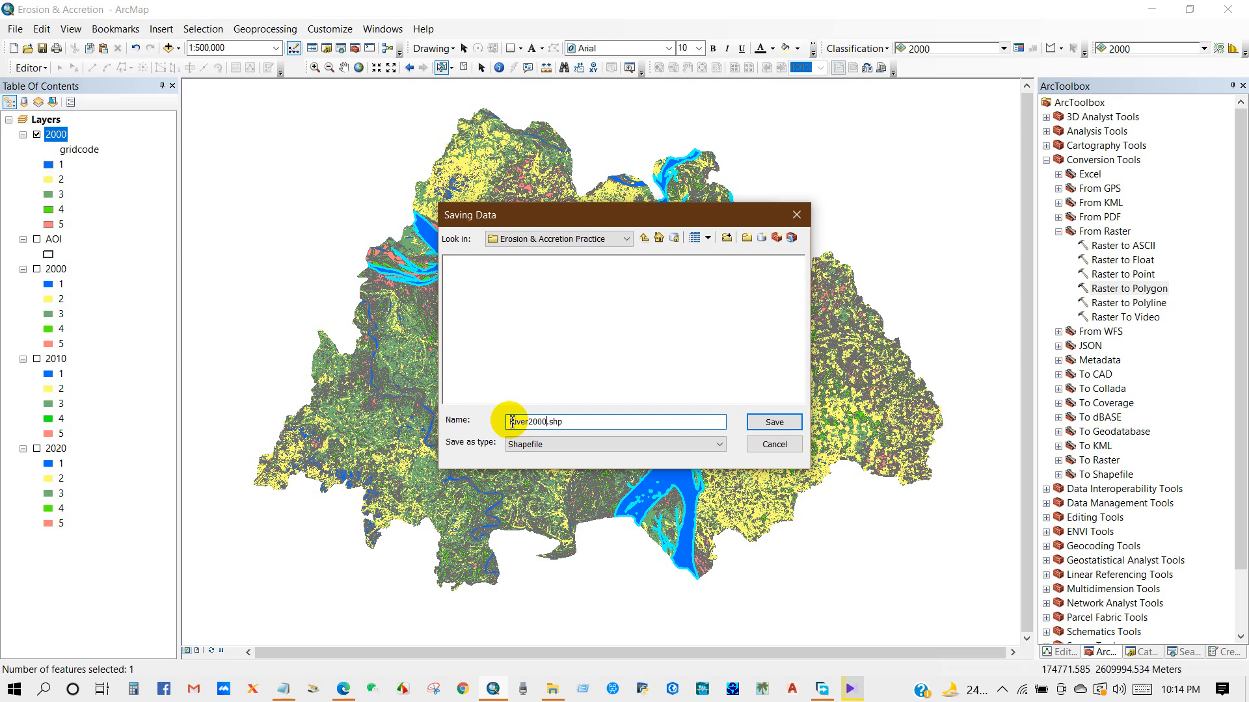
{"action": "left_click", "coordinate": [774, 422]}
{"action": "left_click", "coordinate": [657, 452]}
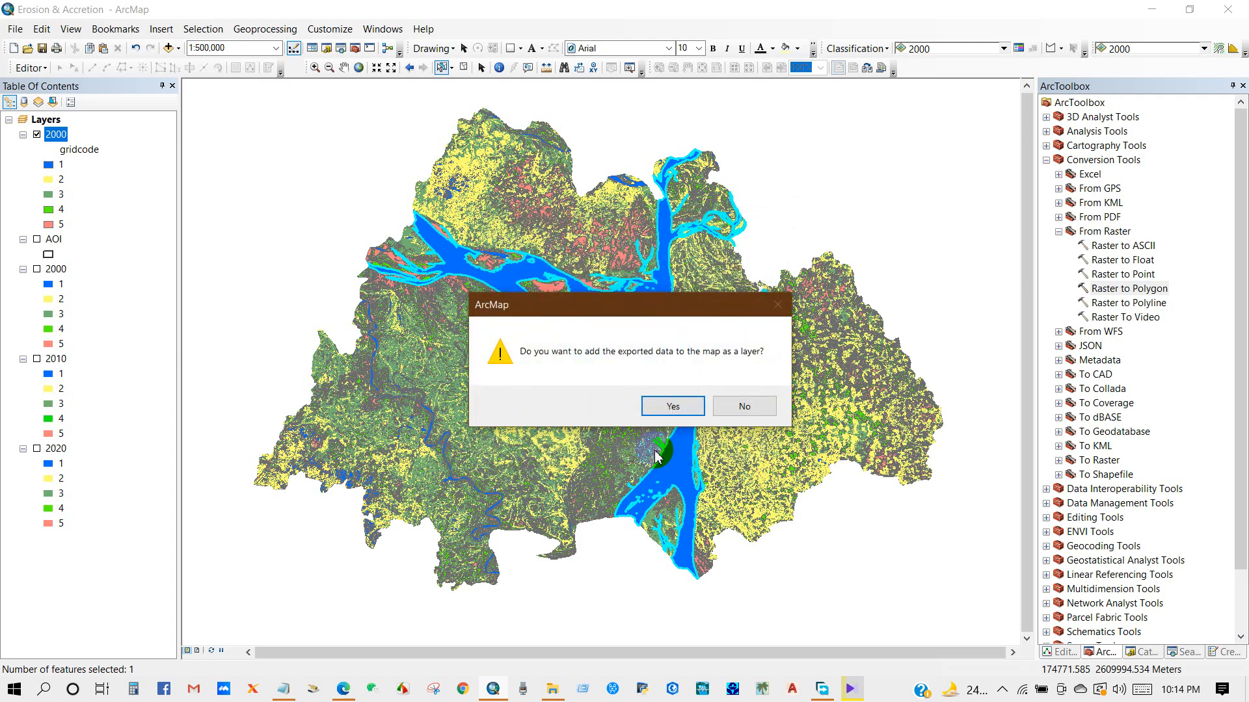
{"action": "left_click", "coordinate": [672, 407]}
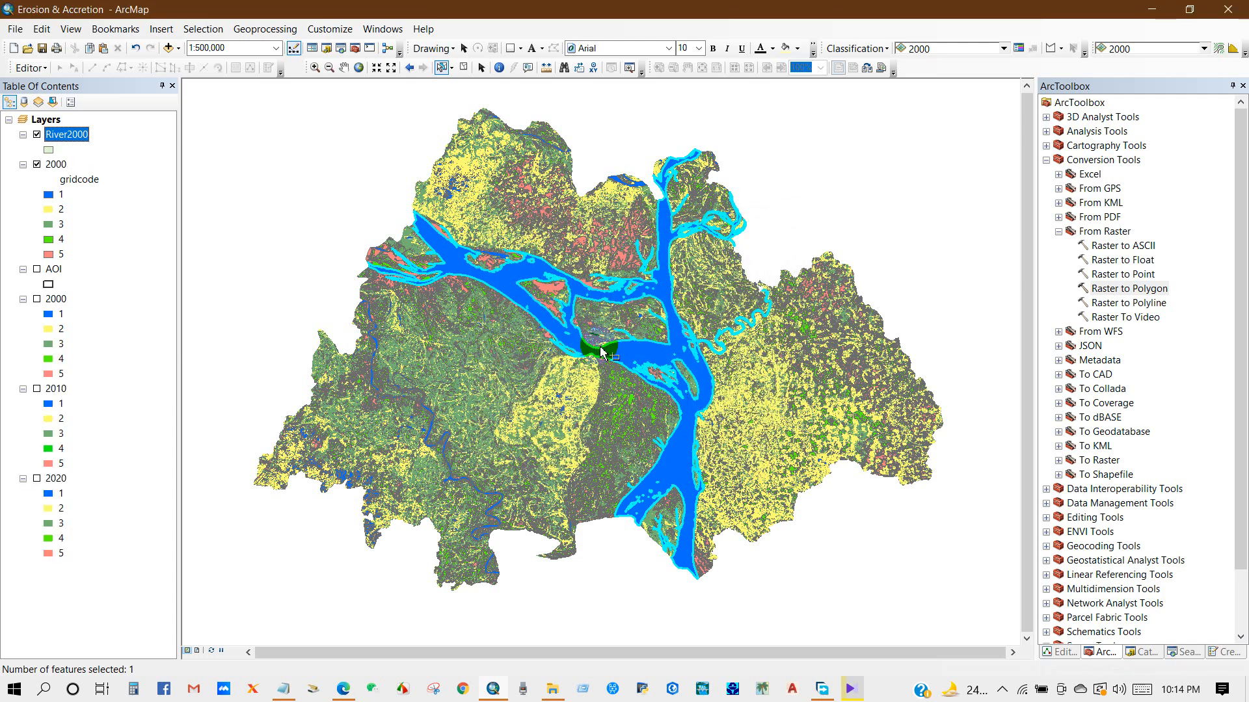
Hide the 2000 polygon layer and remove it from the map, leaving River2000 displayed
{"action": "left_click", "coordinate": [37, 163]}
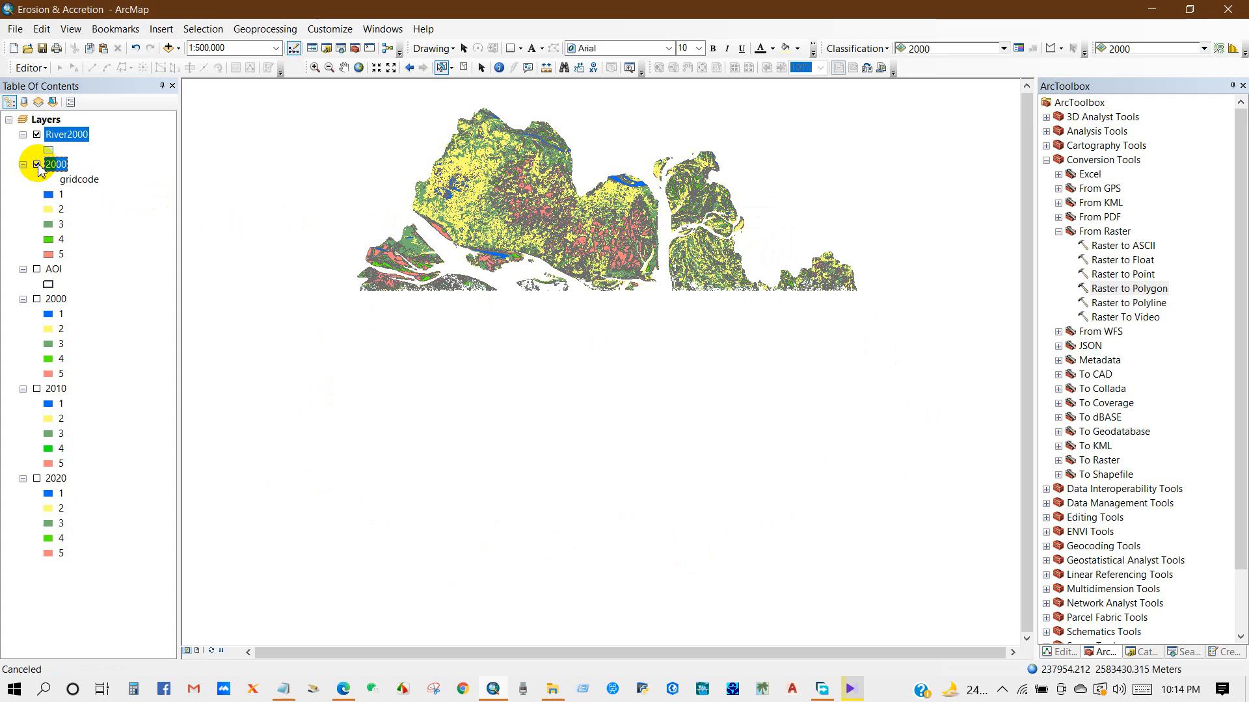
{"action": "left_click", "coordinate": [22, 165]}
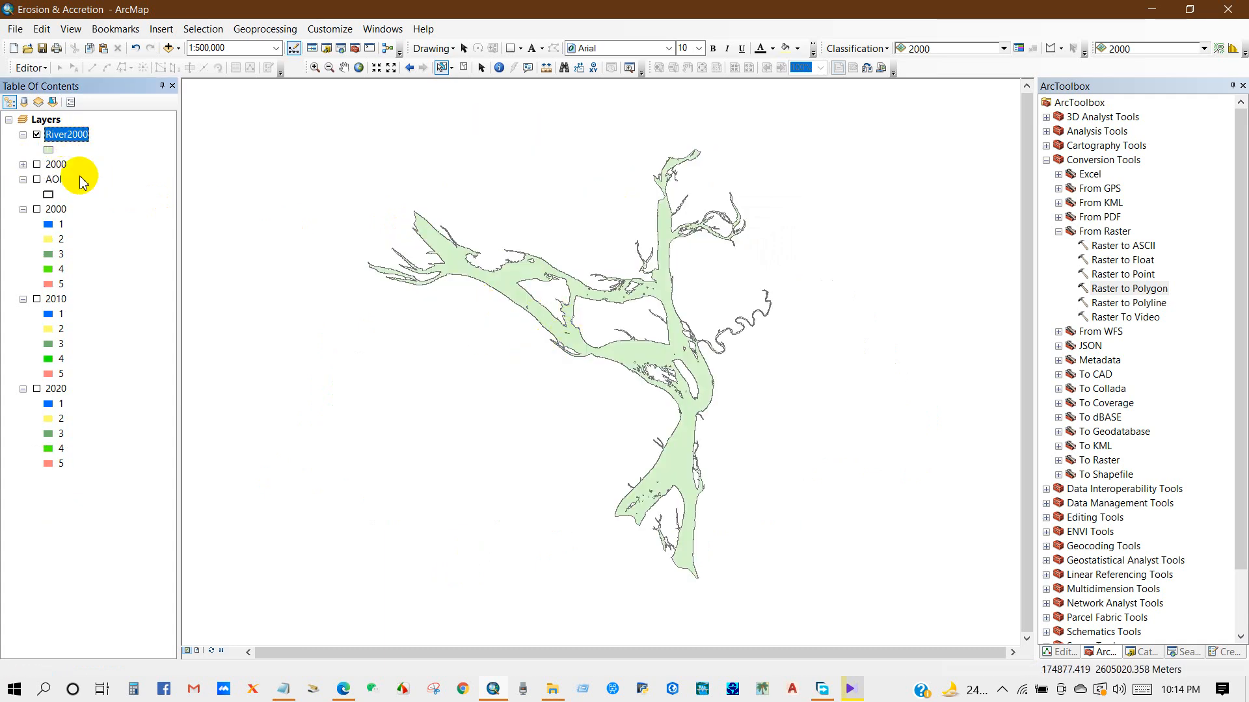
{"action": "left_click", "coordinate": [23, 165]}
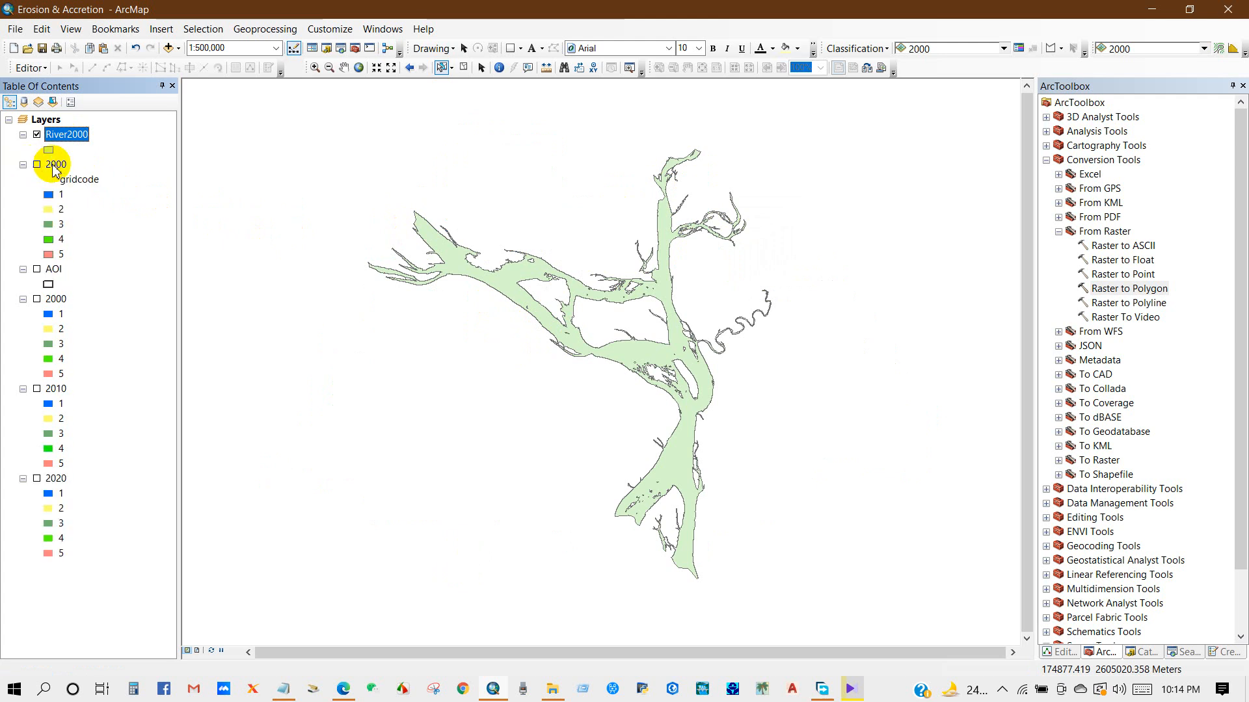
{"action": "right_click", "coordinate": [51, 170]}
{"action": "left_click", "coordinate": [73, 190]}
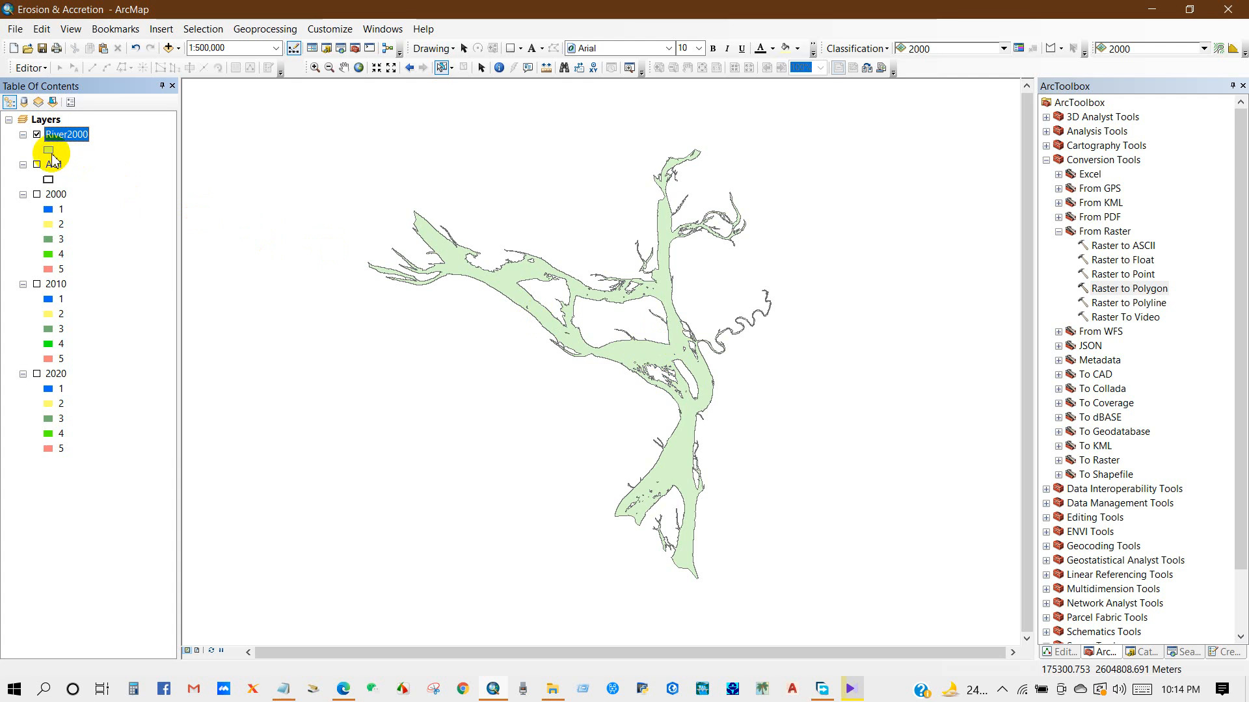
Give the River2000 layer a blue fill and set its outline width to 0
{"action": "left_click", "coordinate": [56, 149]}
{"action": "left_click", "coordinate": [748, 303]}
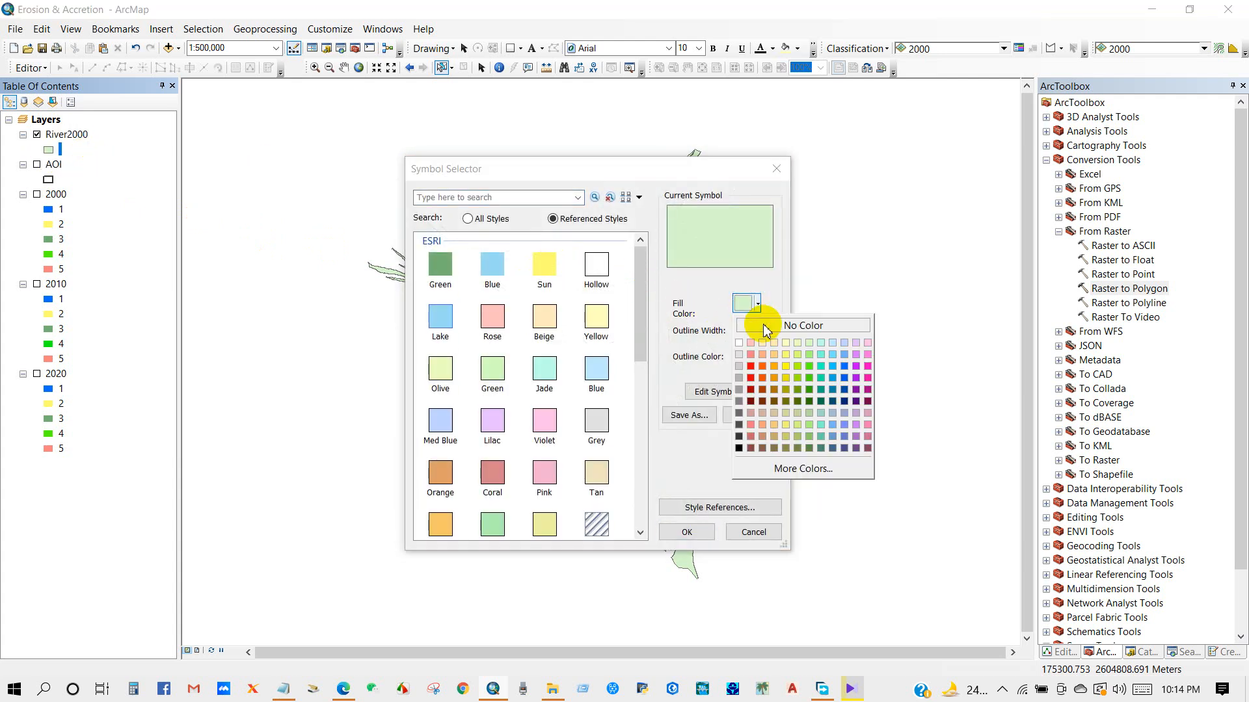
{"action": "left_click", "coordinate": [845, 366]}
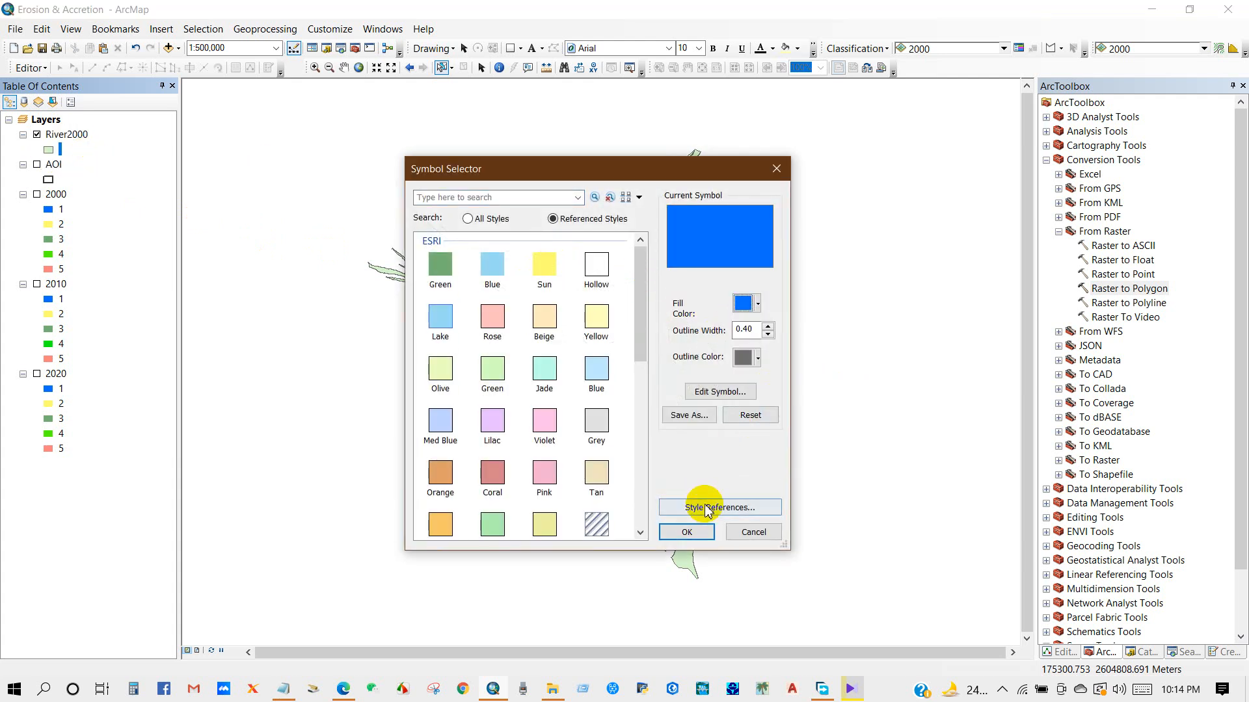
{"action": "left_click", "coordinate": [684, 532]}
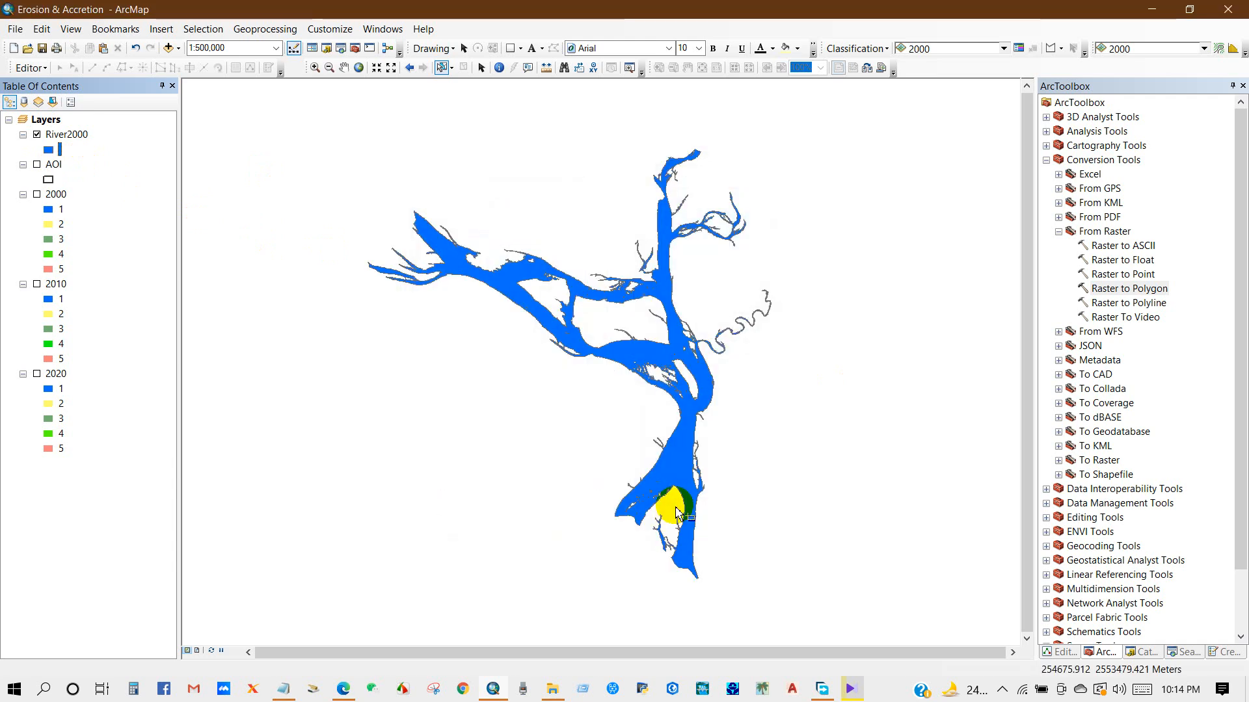
{"action": "left_click", "coordinate": [48, 149]}
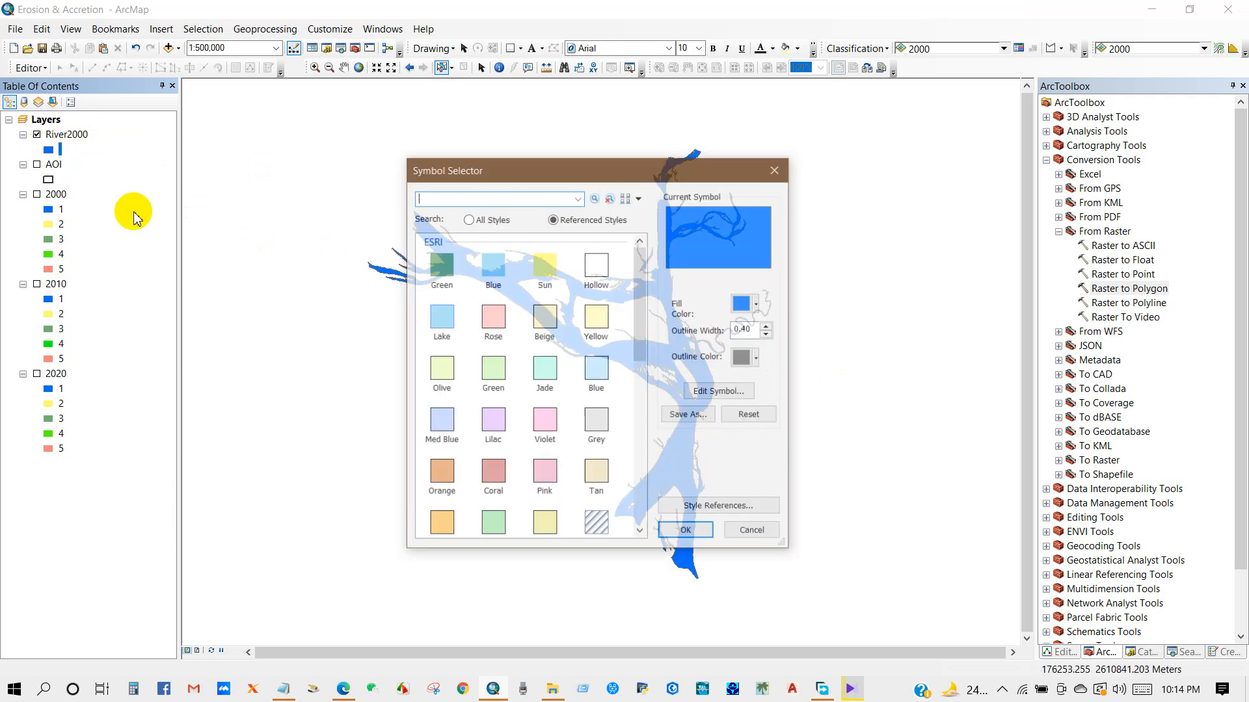
{"action": "left_click", "coordinate": [767, 335]}
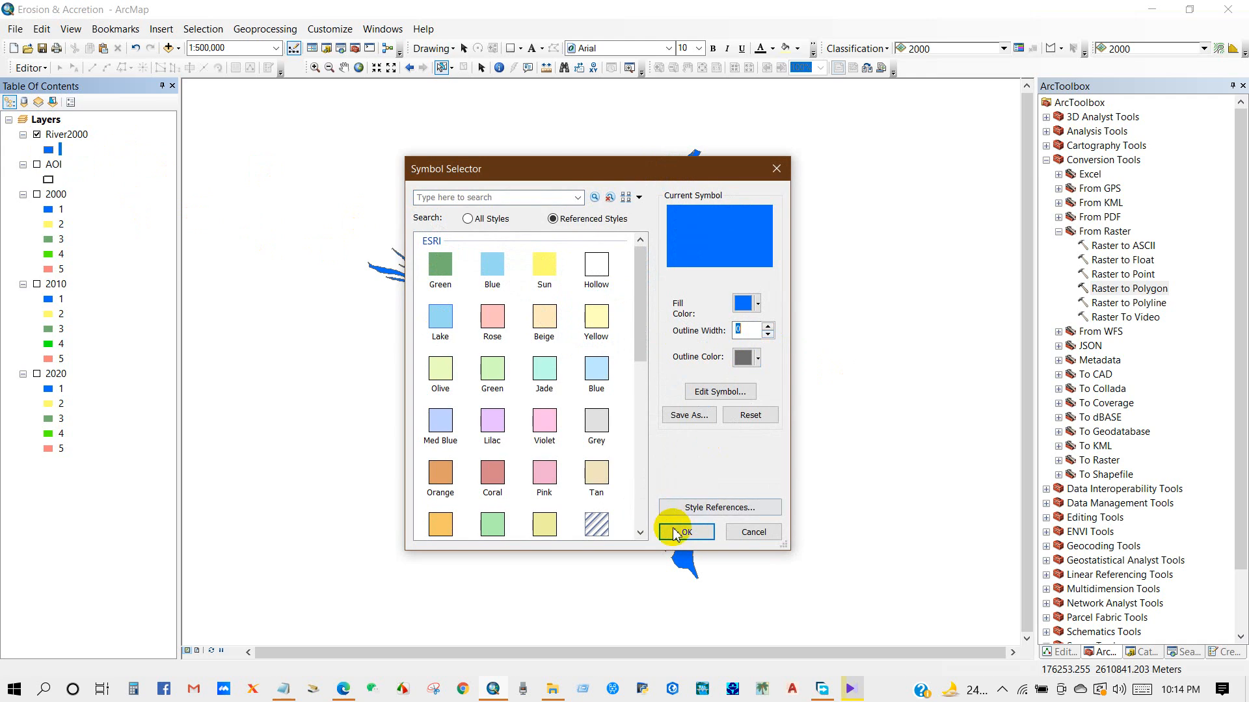
{"action": "left_click", "coordinate": [684, 532]}
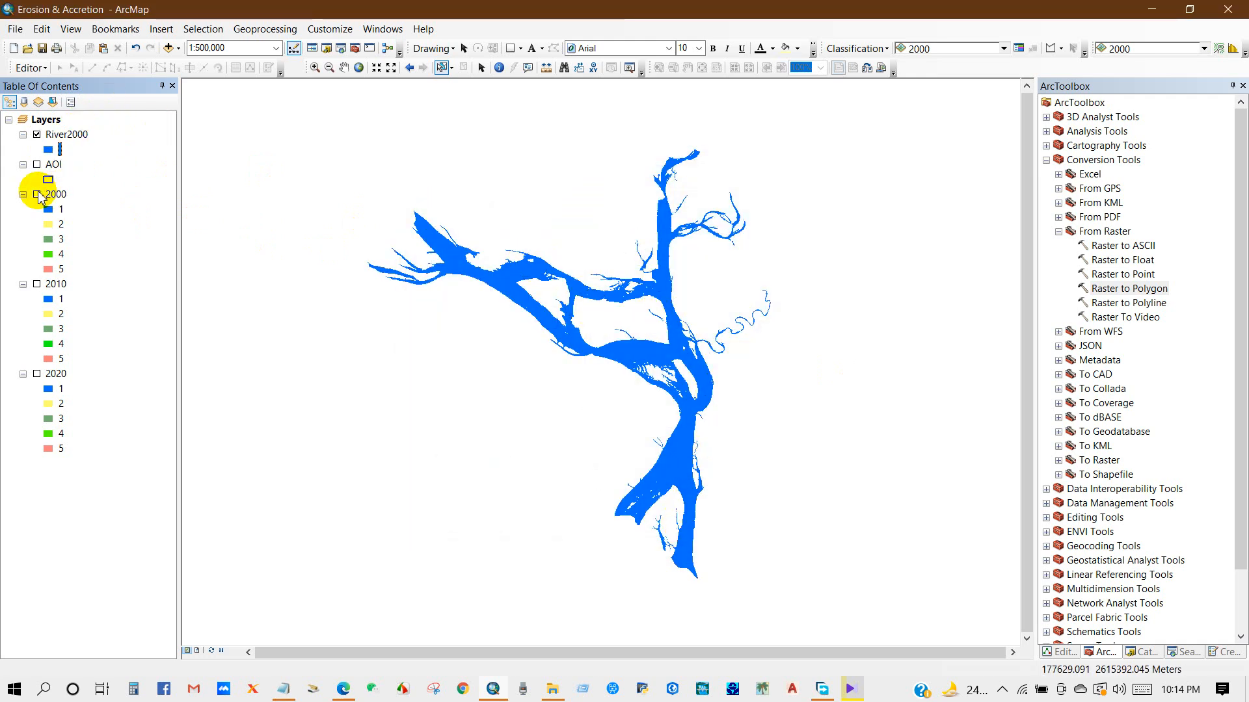
Hide the River2000 layer and convert the 2010 raster to polygons with Raster to Polygon, using the Value field
{"action": "left_click", "coordinate": [37, 193]}
{"action": "left_click", "coordinate": [36, 134]}
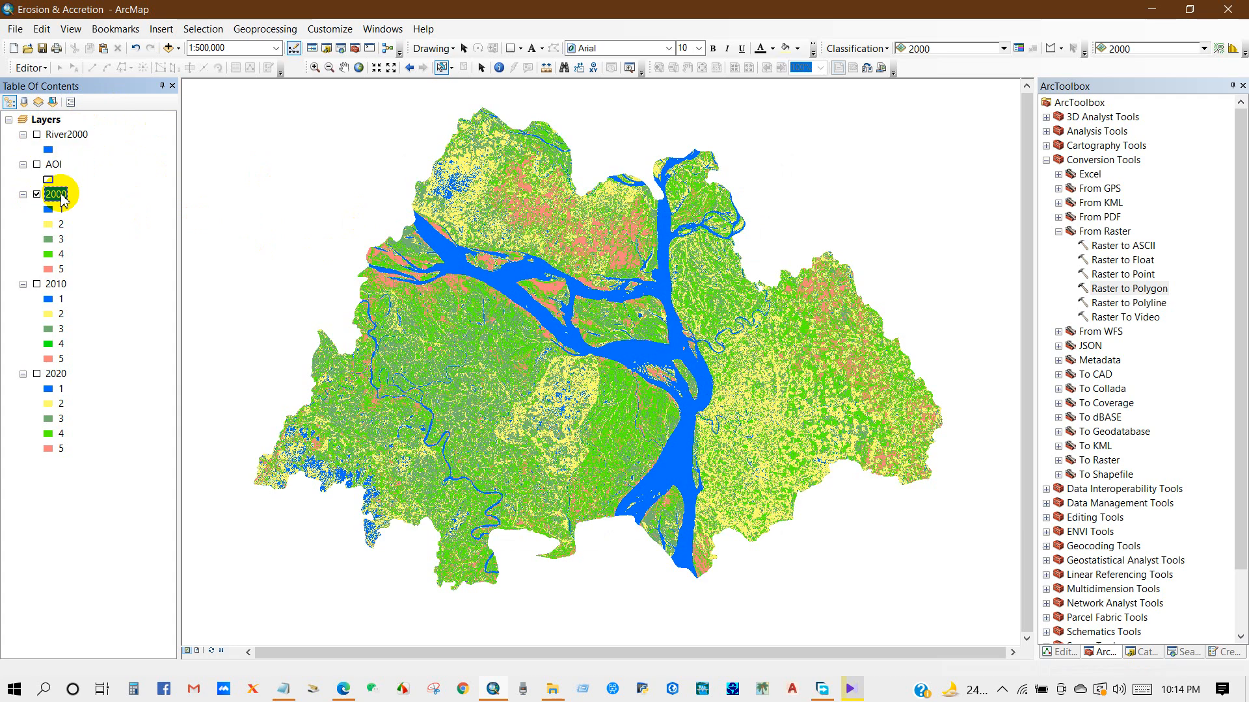
{"action": "double_click", "coordinate": [1116, 288]}
{"action": "left_click", "coordinate": [832, 206]}
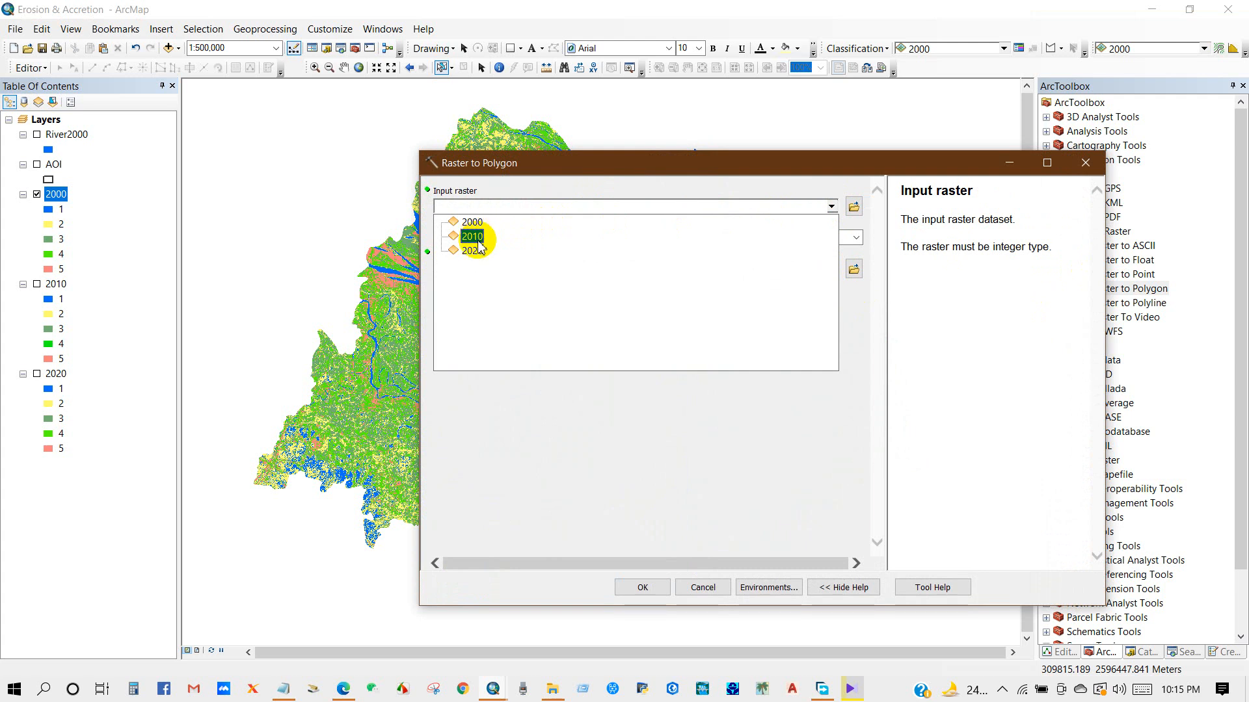
{"action": "left_click", "coordinate": [474, 237]}
{"action": "left_click", "coordinate": [56, 287]}
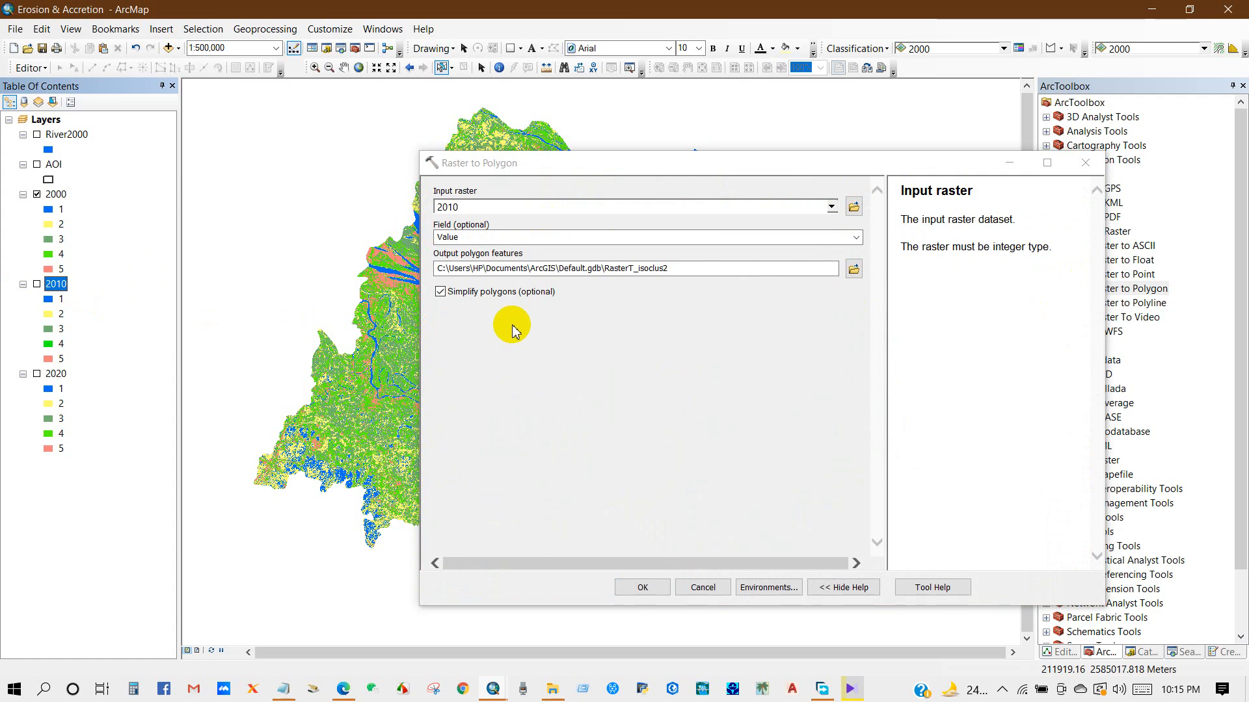
{"action": "left_click", "coordinate": [641, 588]}
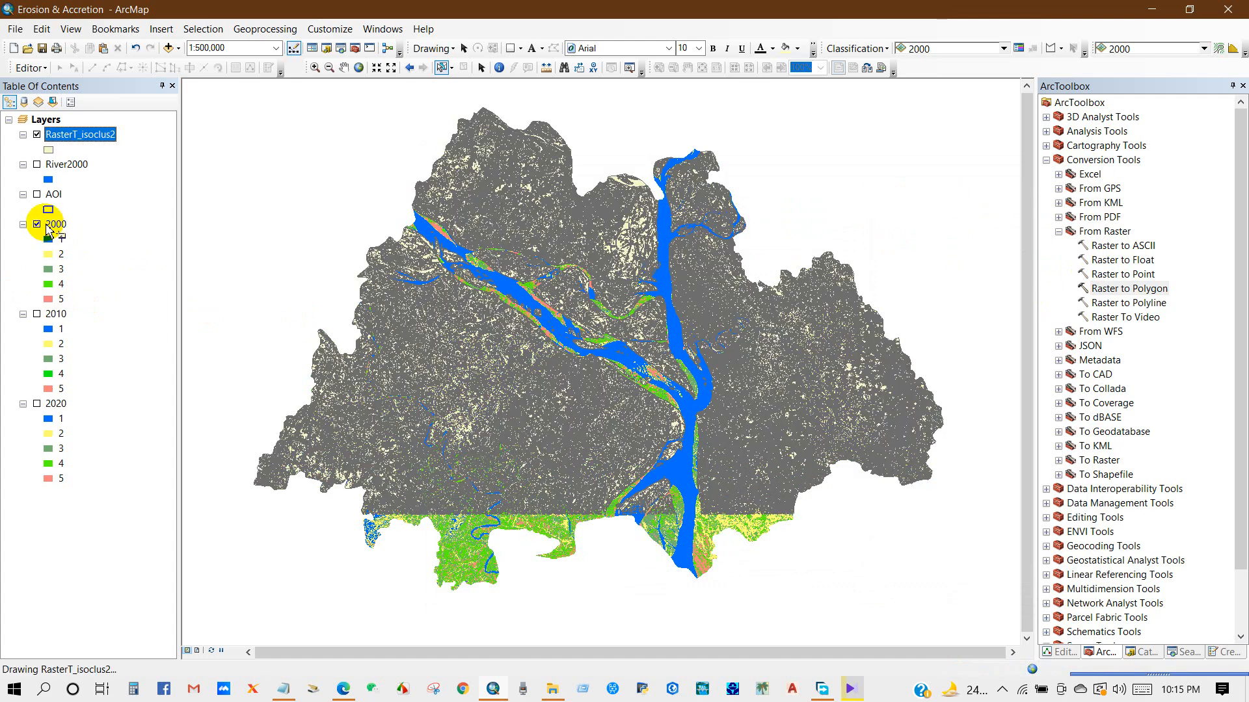
Hide and collapse the 2000 raster layer, and rename the new polygon layer as 2010
{"action": "left_click", "coordinate": [37, 224]}
{"action": "left_click", "coordinate": [23, 224]}
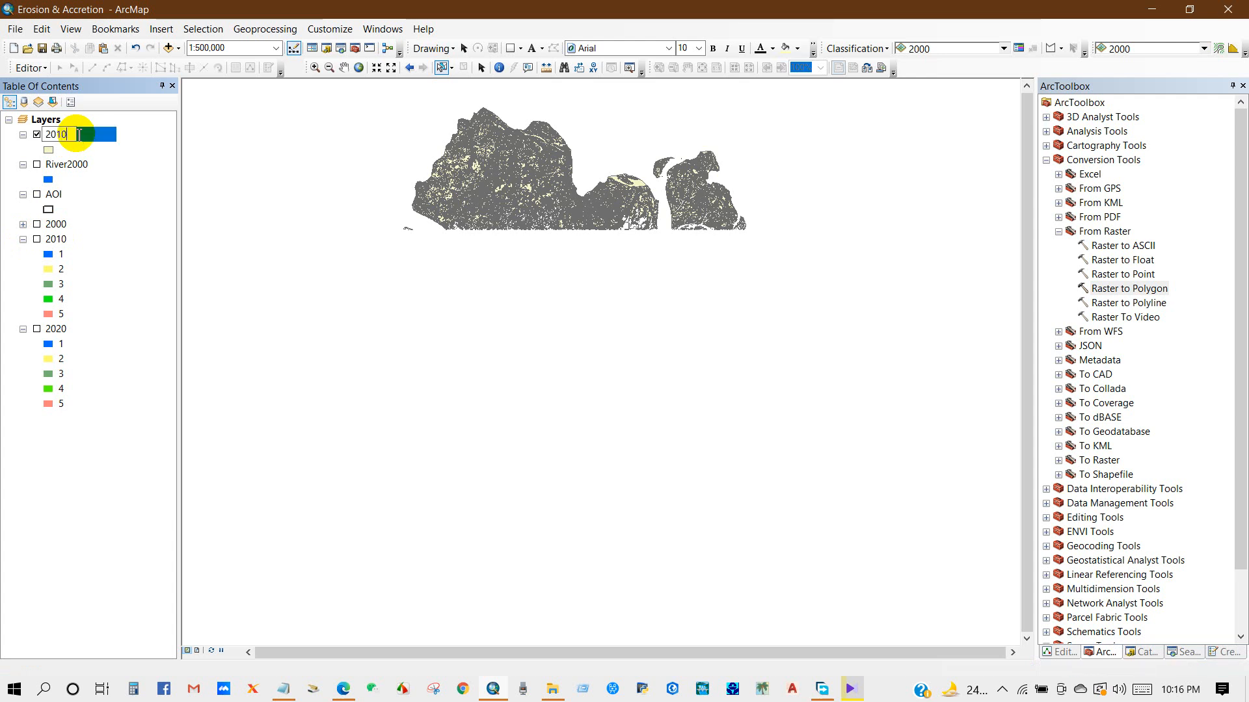
{"action": "left_click", "coordinate": [16, 147]}
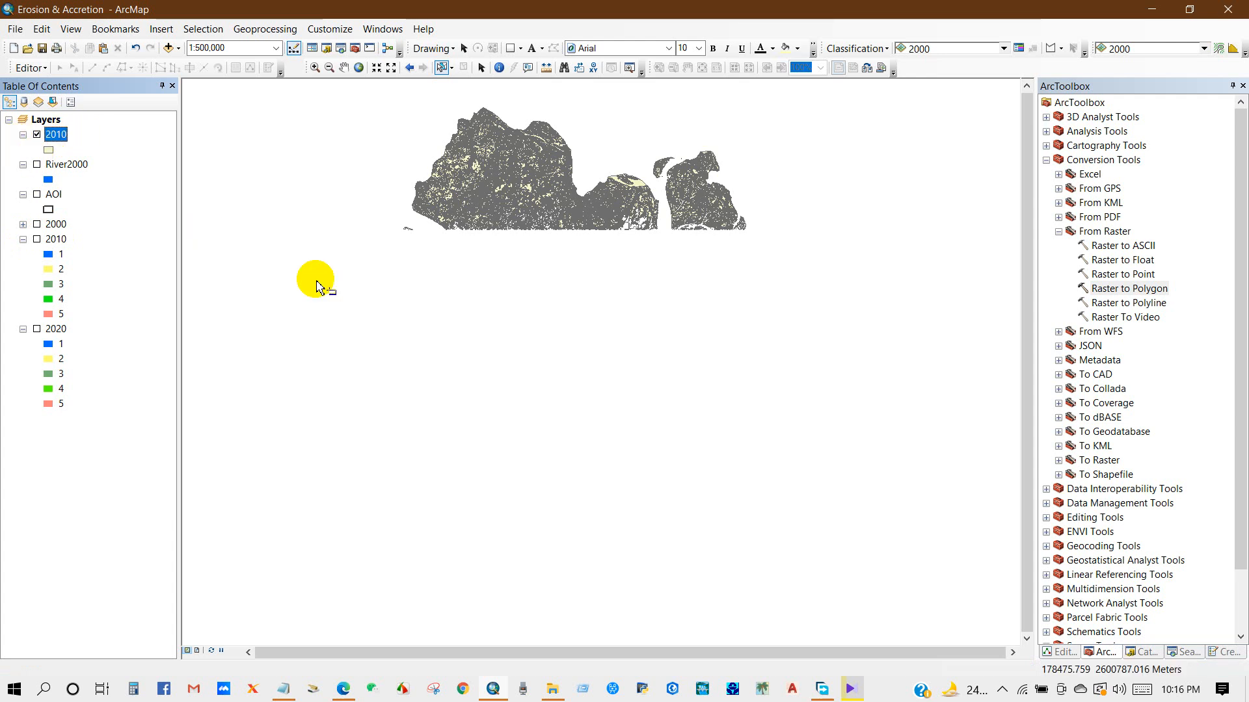
Select the main river polygon in the 2010 polygon layer
{"action": "left_click", "coordinate": [344, 67]}
{"action": "left_click", "coordinate": [514, 234]}
{"action": "left_click_drag", "start_coordinate": [515, 234], "coordinate": [507, 256]}
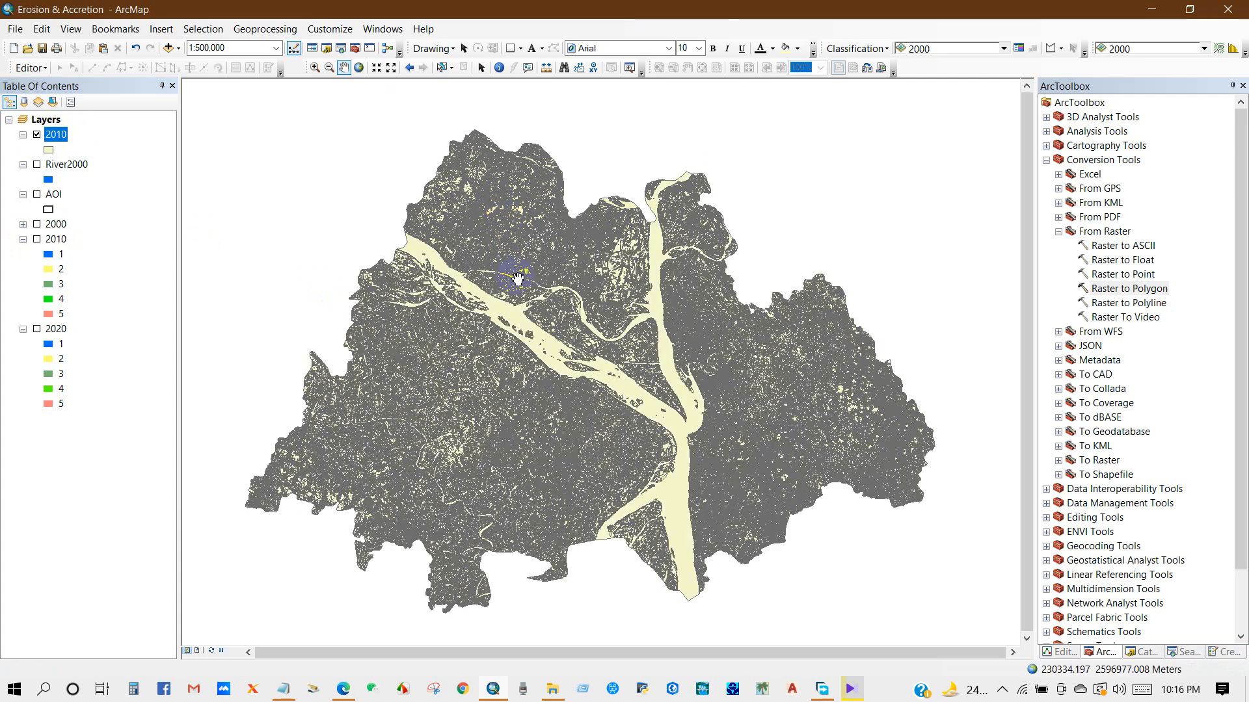
{"action": "left_click", "coordinate": [55, 135]}
{"action": "left_click", "coordinate": [48, 136]}
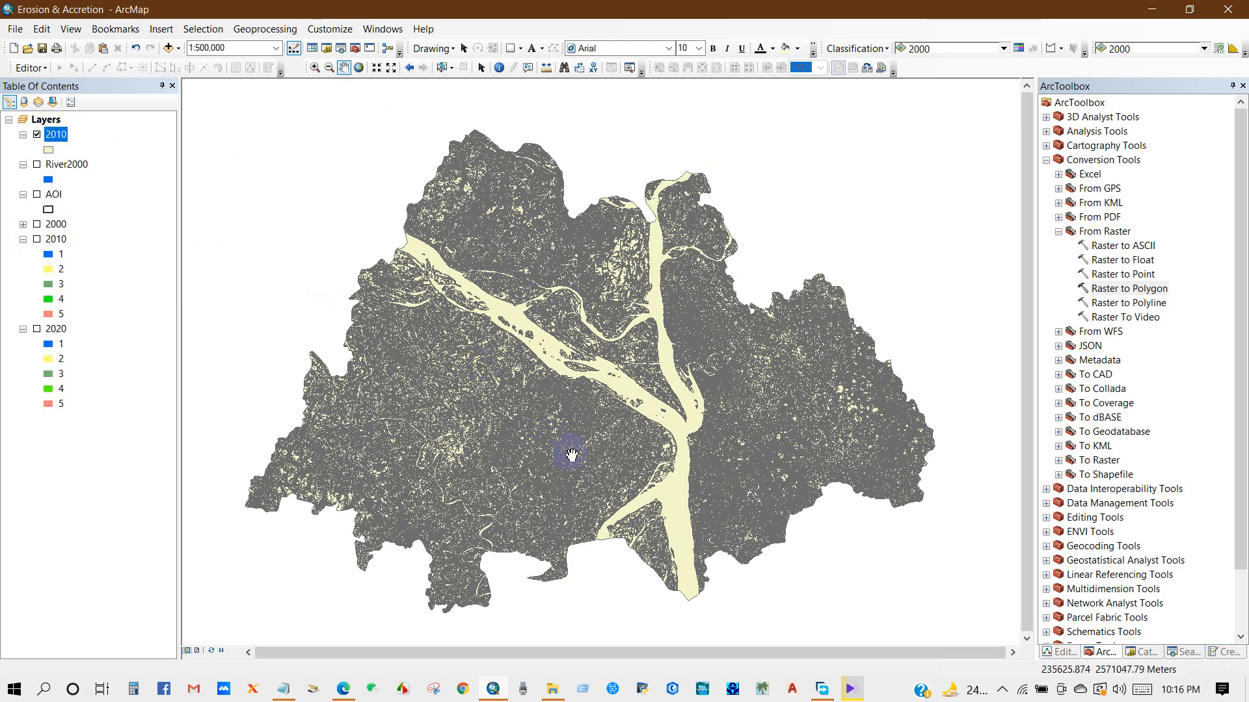
{"action": "left_click", "coordinate": [444, 68]}
{"action": "left_click", "coordinate": [680, 500]}
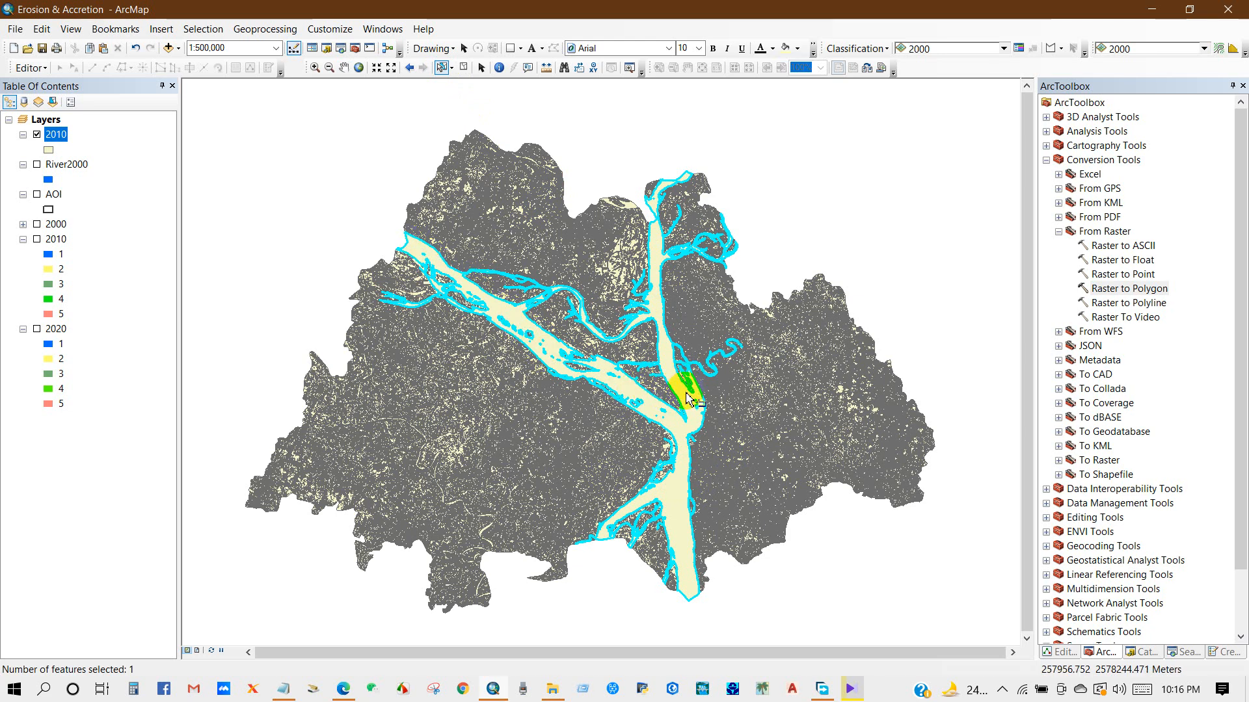
Set up a data export of the selected 2010 river polygon, saving the shapefile as River 2010.shp in the Erosion & Accretion Practice folder
{"action": "right_click", "coordinate": [58, 138]}
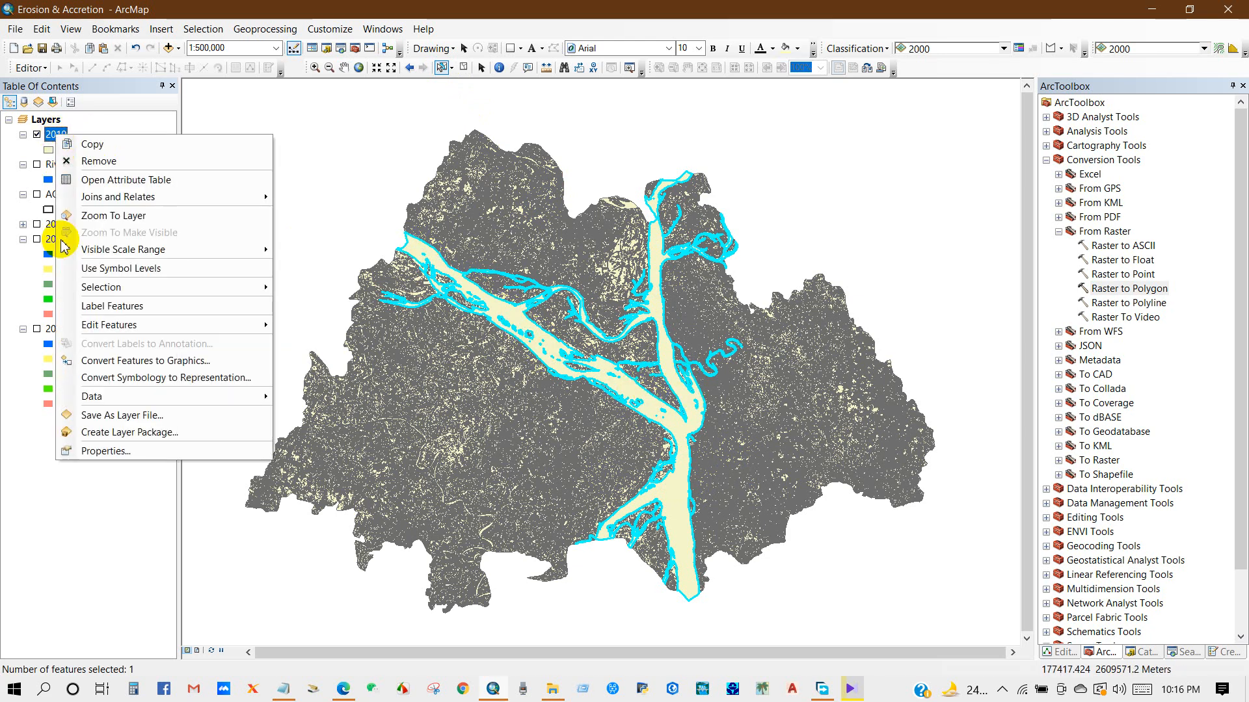
{"action": "mouse_move", "coordinate": [123, 401]}
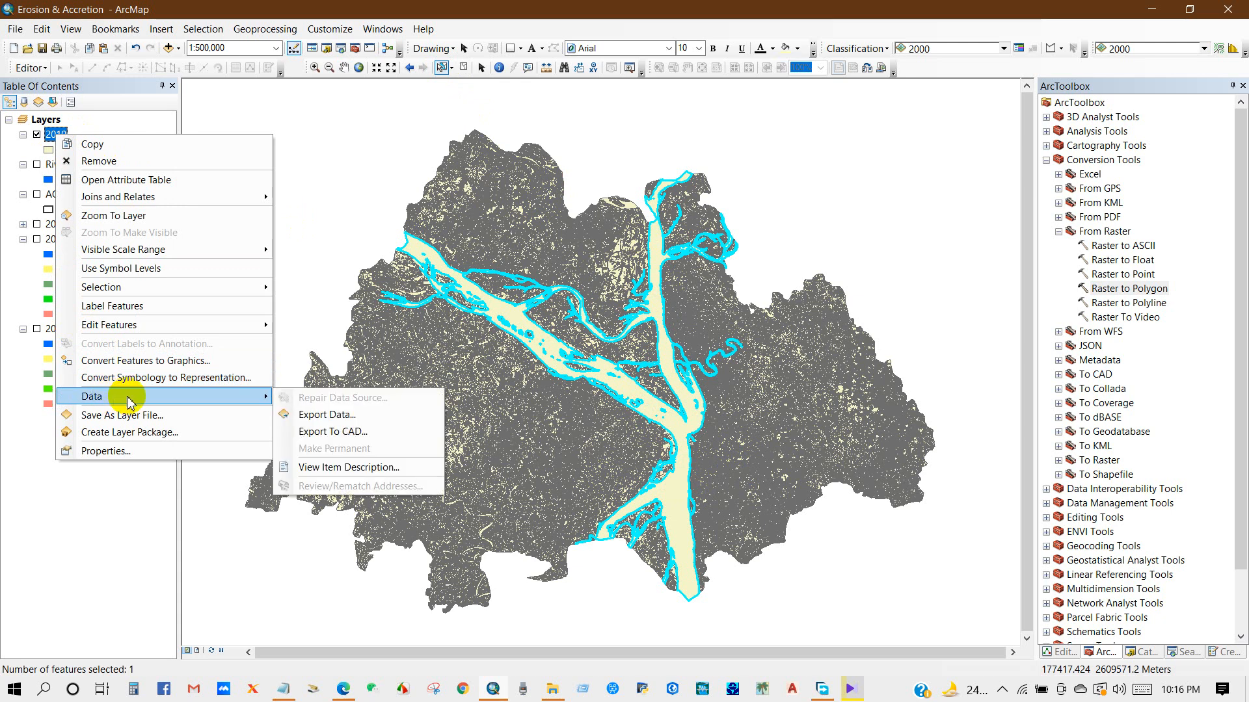
{"action": "left_click", "coordinate": [322, 415]}
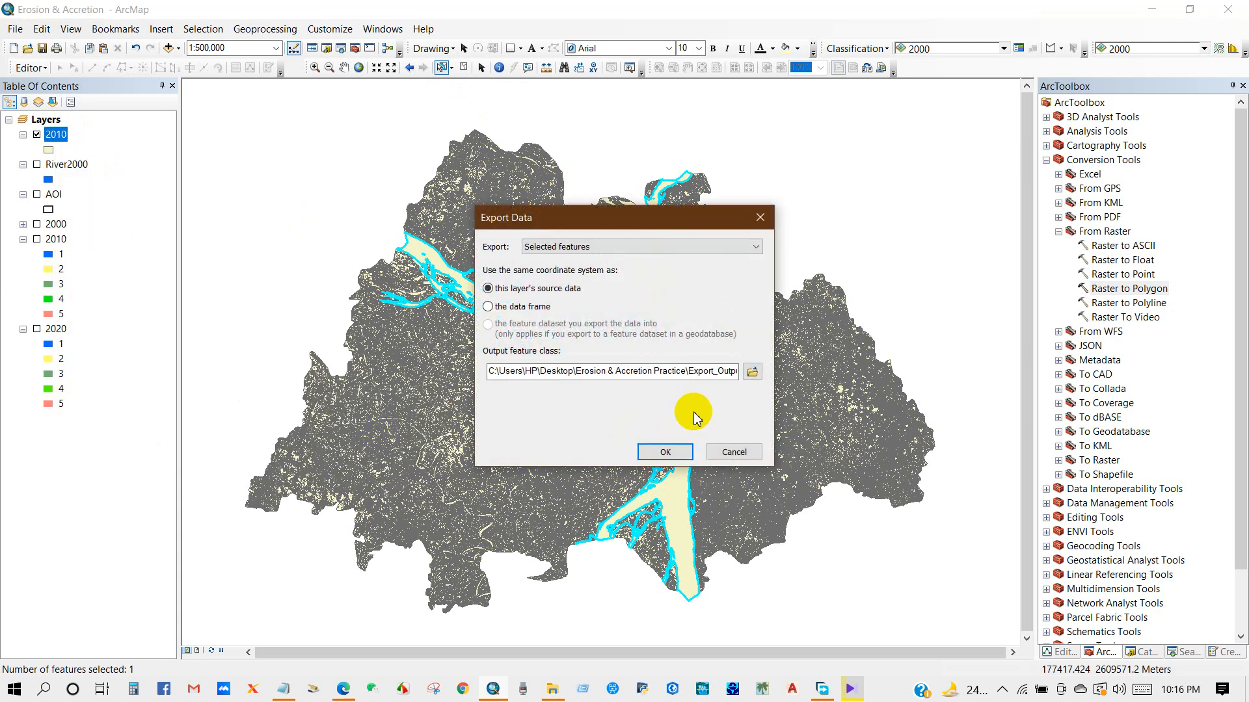
{"action": "left_click", "coordinate": [752, 370]}
{"action": "left_click", "coordinate": [547, 421]}
{"action": "left_click_drag", "start_coordinate": [563, 421], "coordinate": [482, 423]}
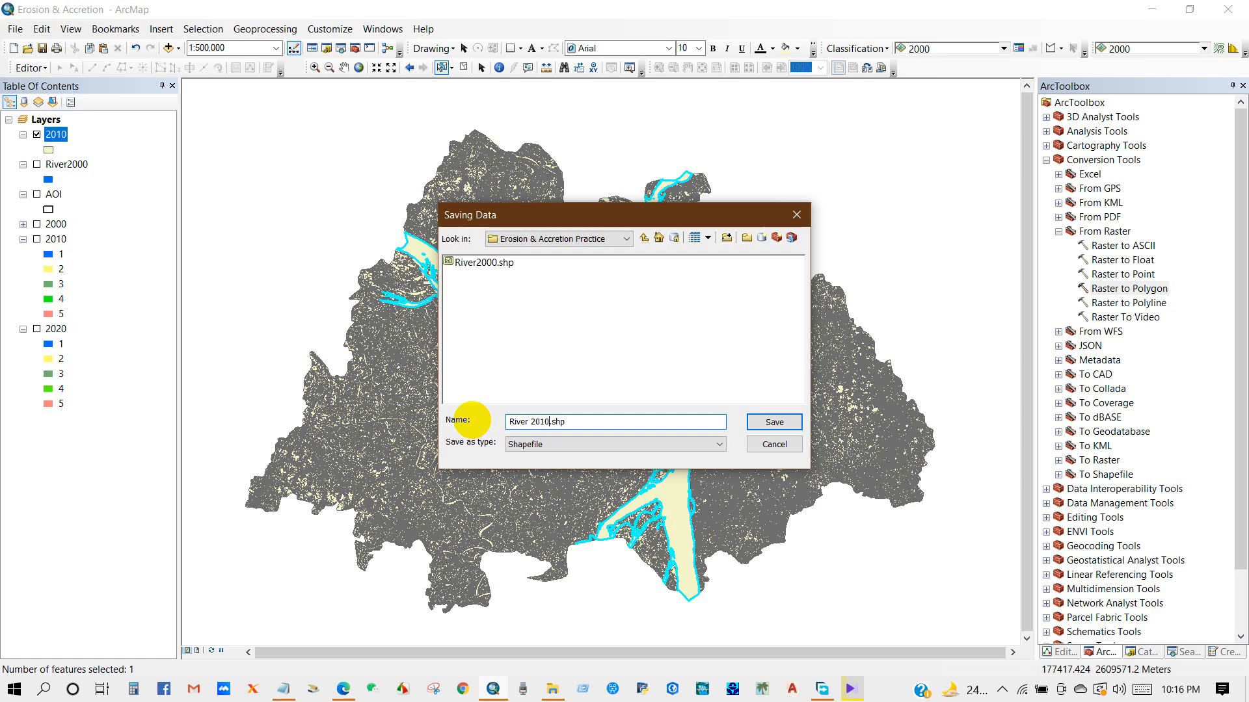
{"action": "left_click", "coordinate": [771, 423]}
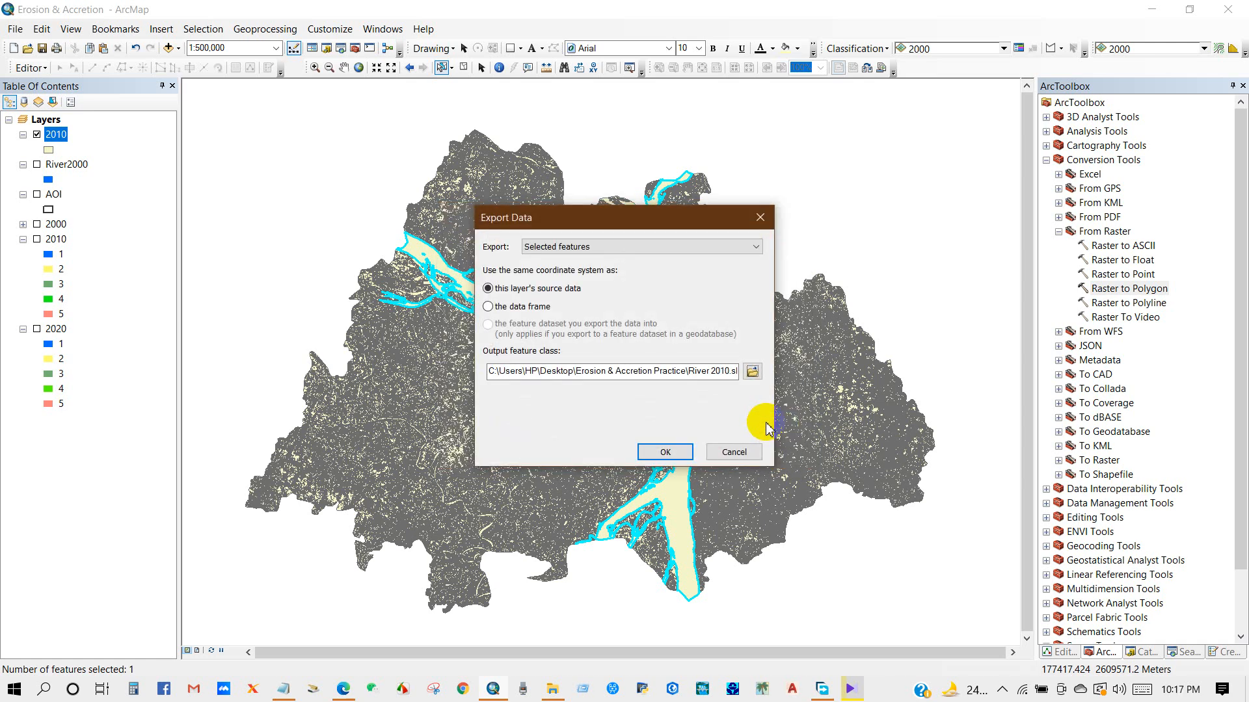
Run the 2010 river export with its result added to the map, and hide the 2010 polygon layer
{"action": "left_click", "coordinate": [667, 449]}
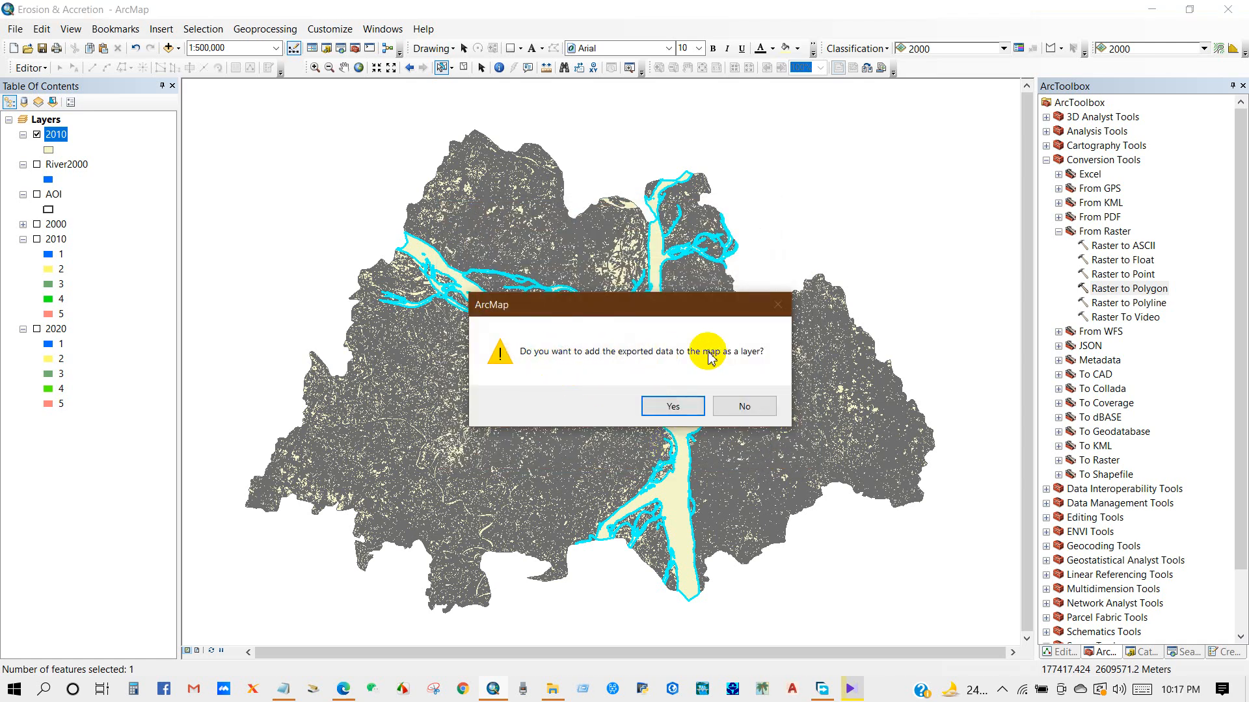
{"action": "left_click", "coordinate": [669, 407]}
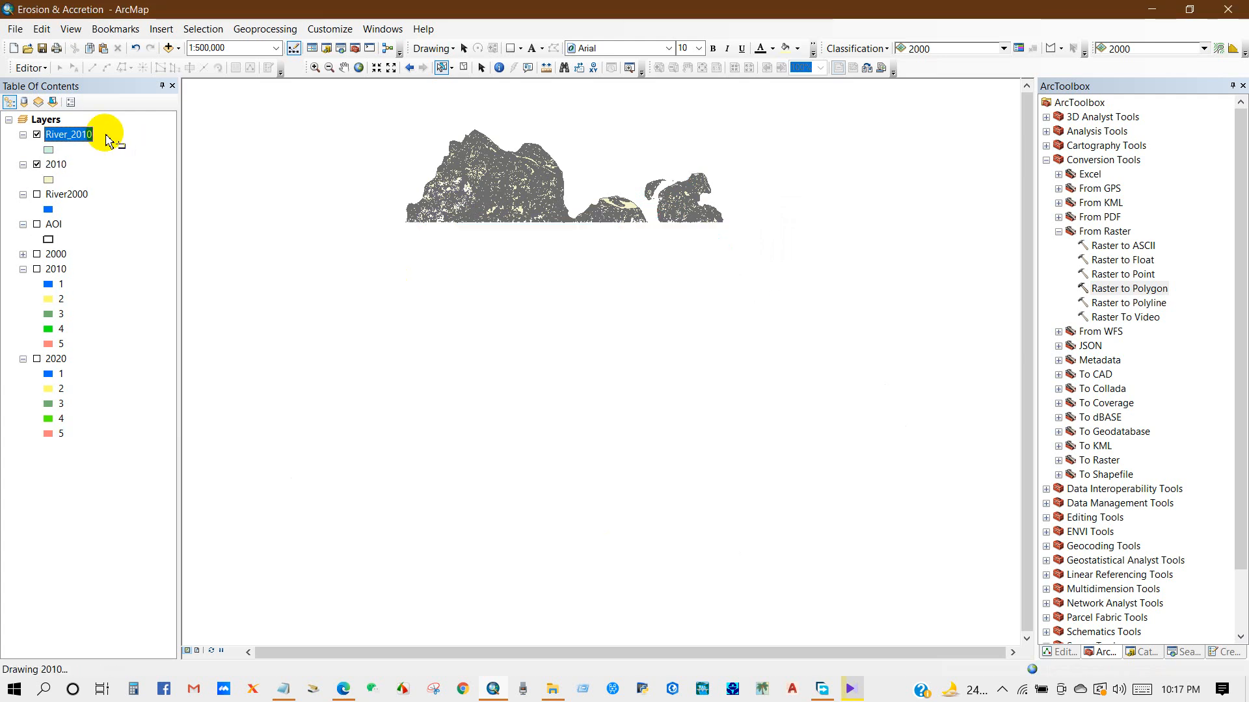
{"action": "left_click", "coordinate": [38, 165]}
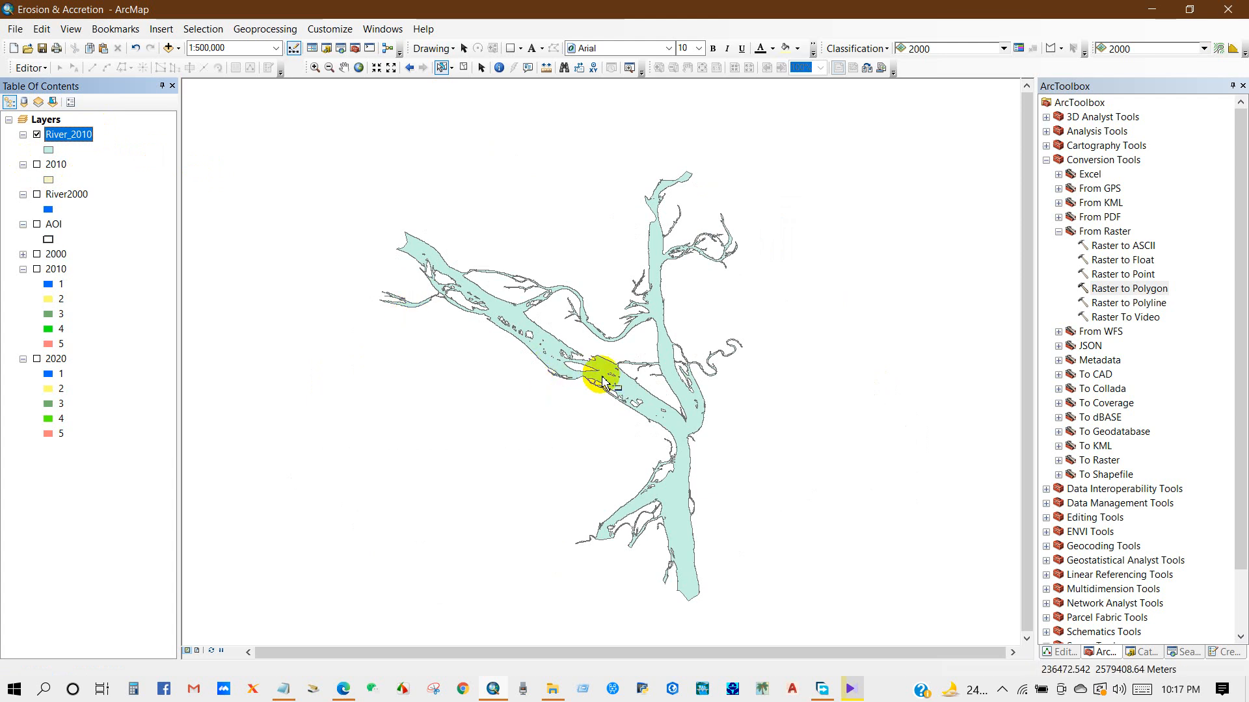
Remove the 2010 polygon layer and the 2000 and 2010 raster layers from the map
{"action": "right_click", "coordinate": [50, 163]}
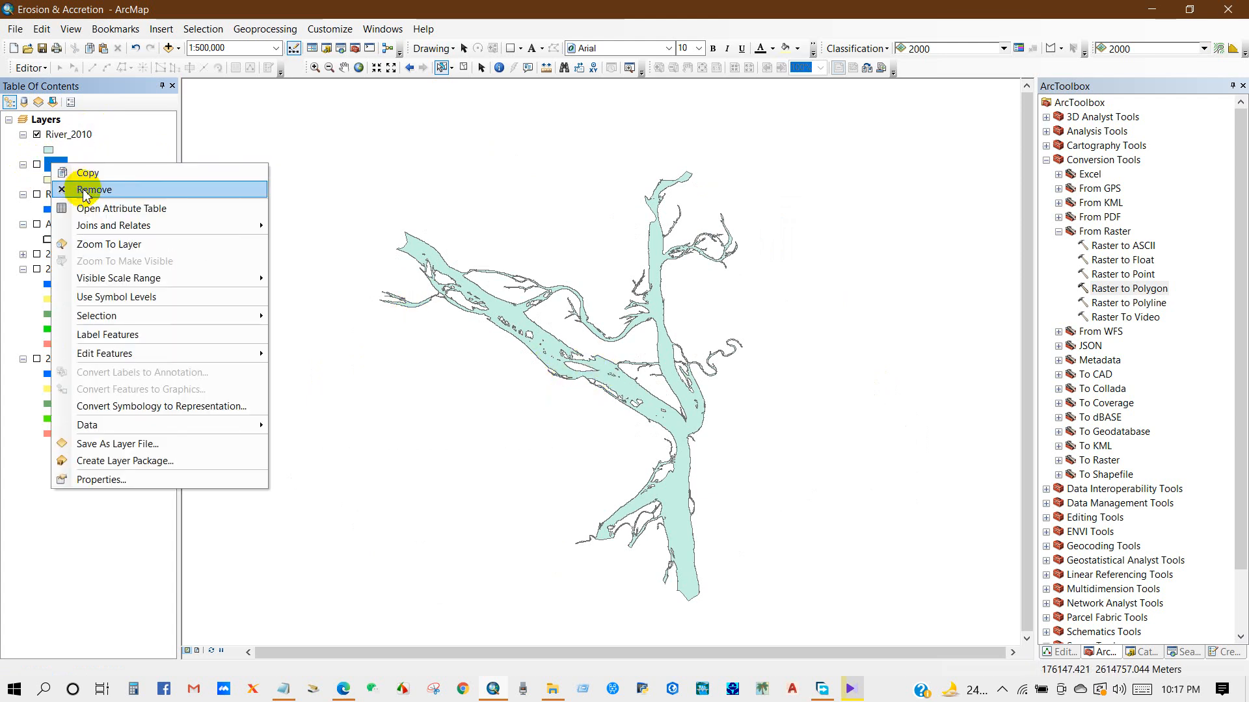
{"action": "left_click", "coordinate": [70, 186]}
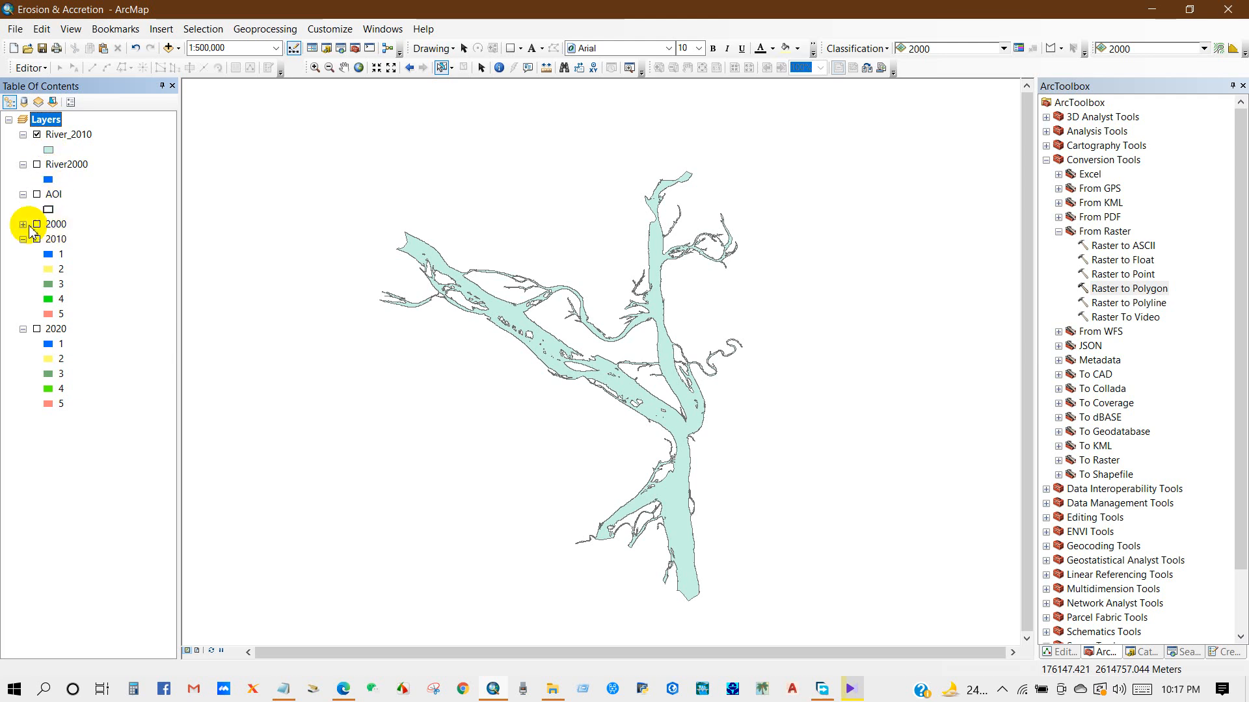
{"action": "right_click", "coordinate": [56, 225]}
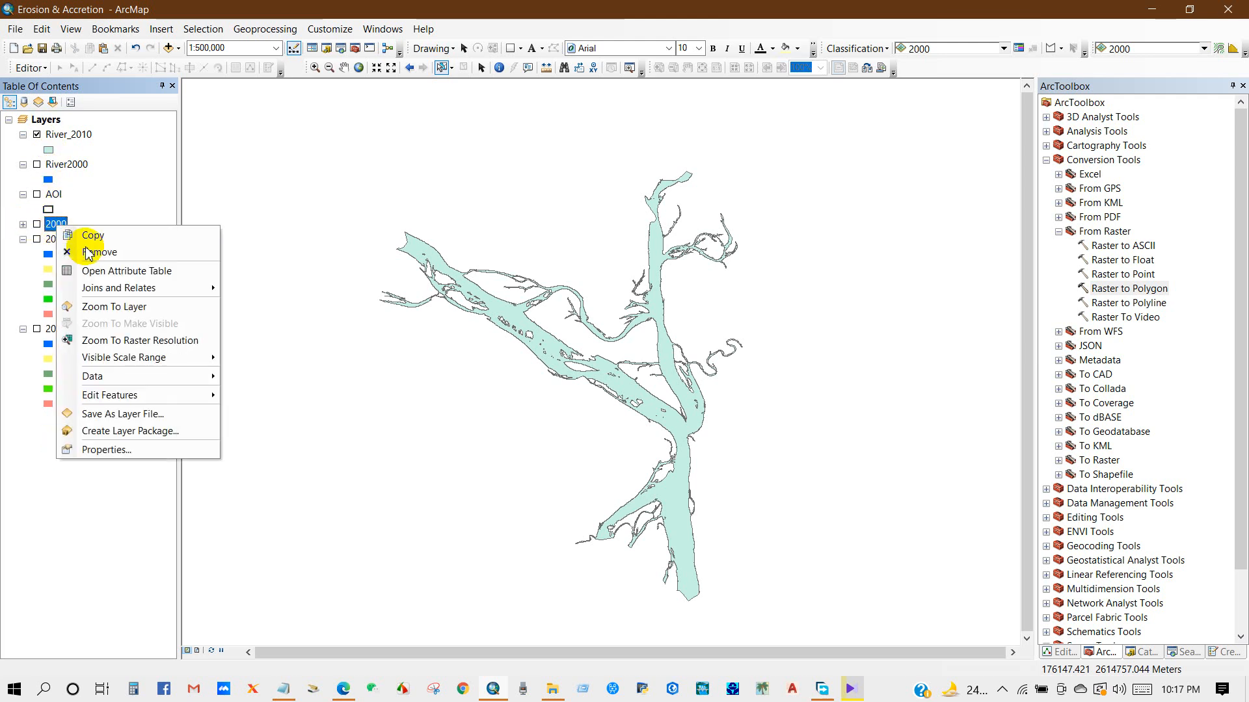
{"action": "left_click", "coordinate": [91, 253]}
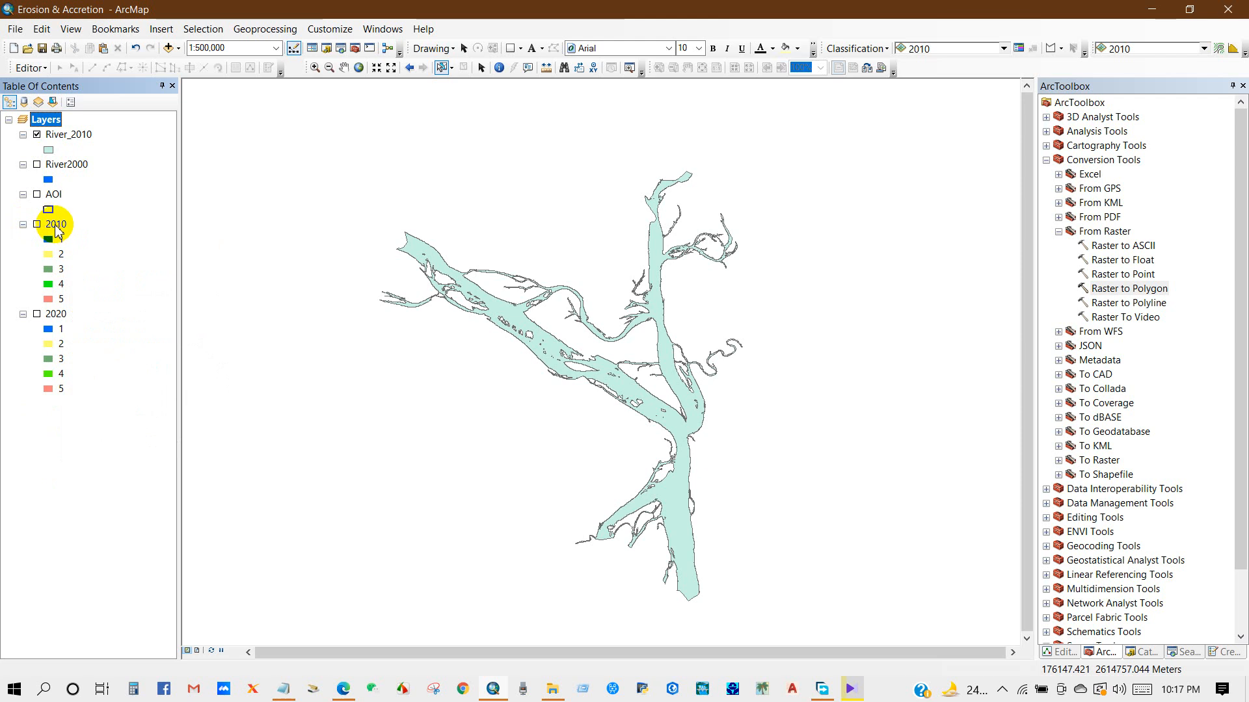
{"action": "right_click", "coordinate": [57, 228]}
{"action": "left_click", "coordinate": [77, 248]}
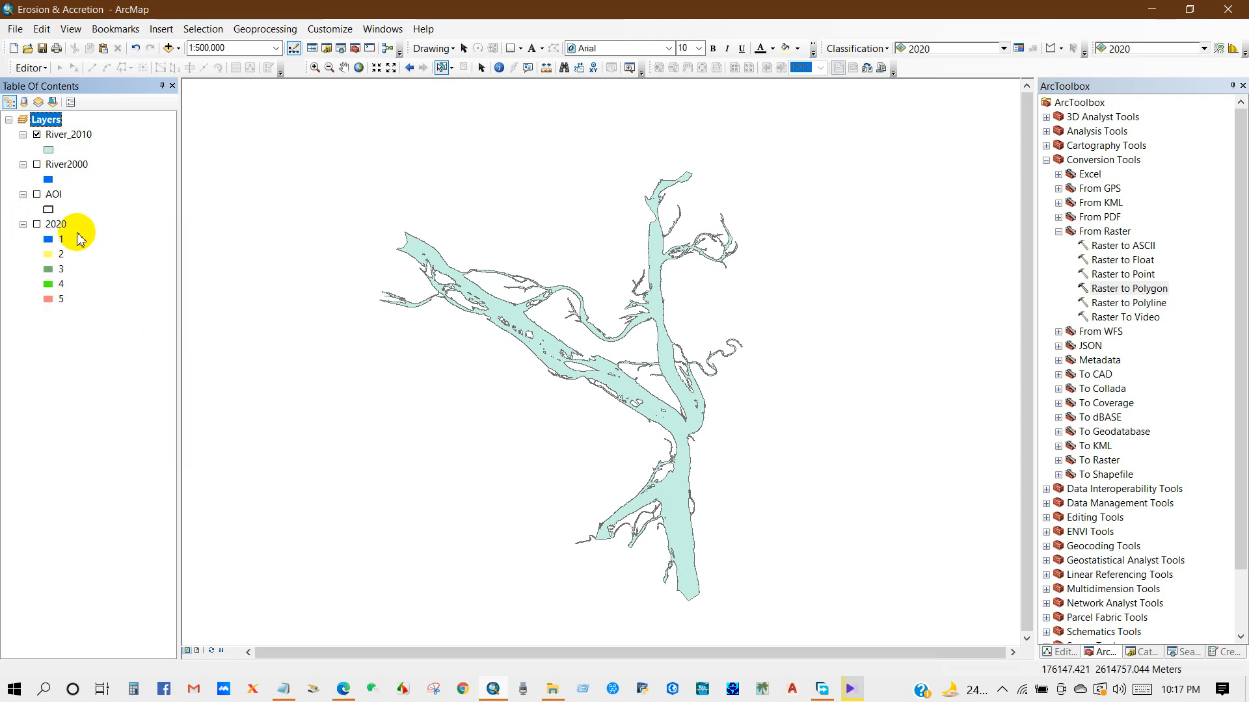
Change the fill colour of the River_2010 layer to bright green
{"action": "left_click", "coordinate": [49, 151]}
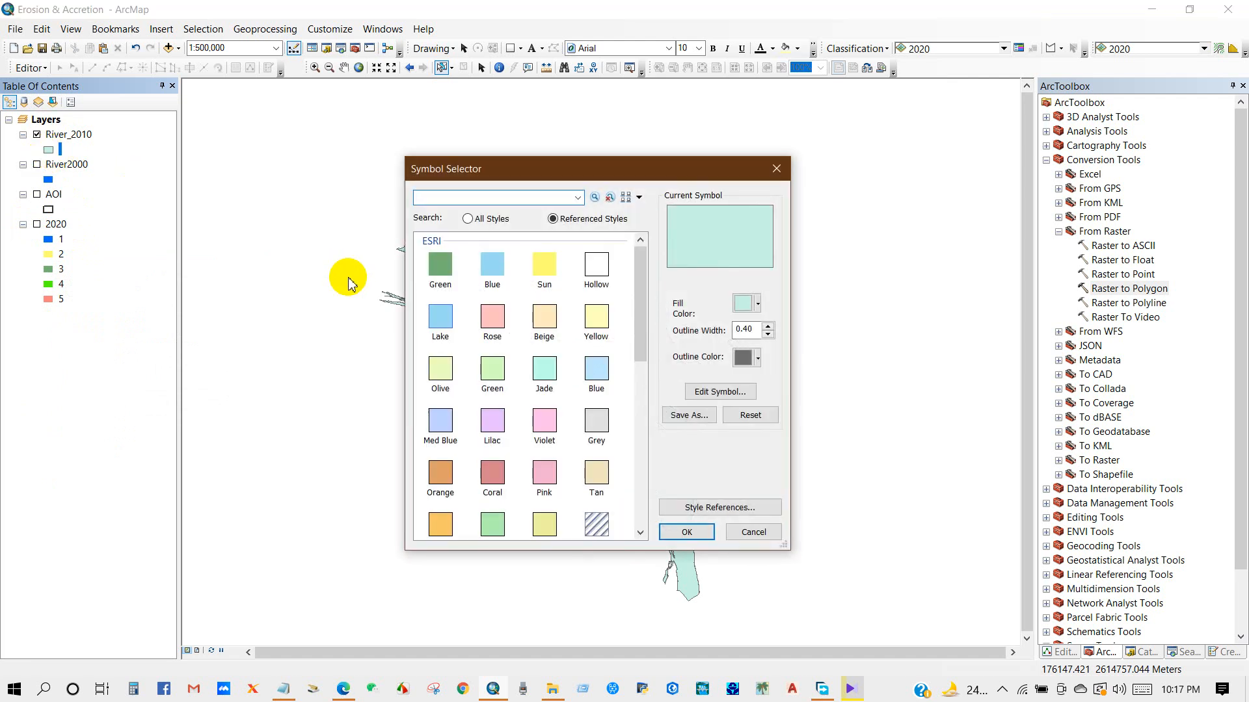
{"action": "left_click", "coordinate": [758, 305]}
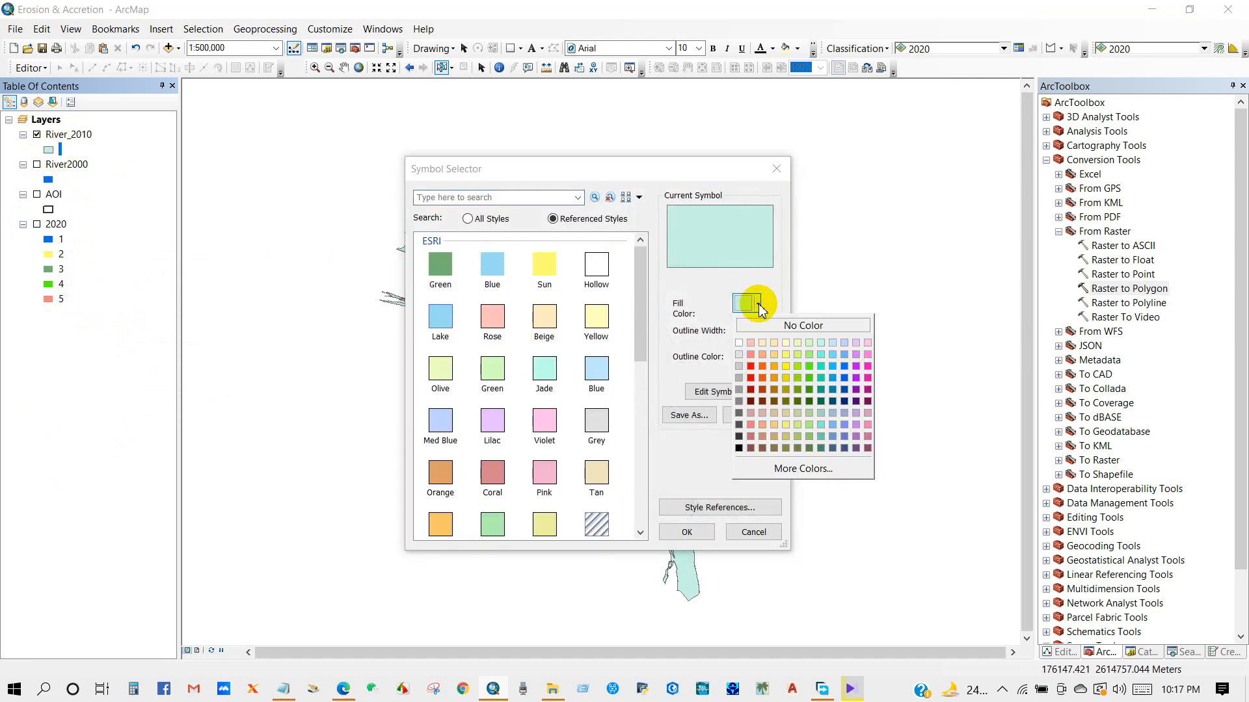
{"action": "left_click", "coordinate": [810, 364]}
{"action": "left_click", "coordinate": [687, 534]}
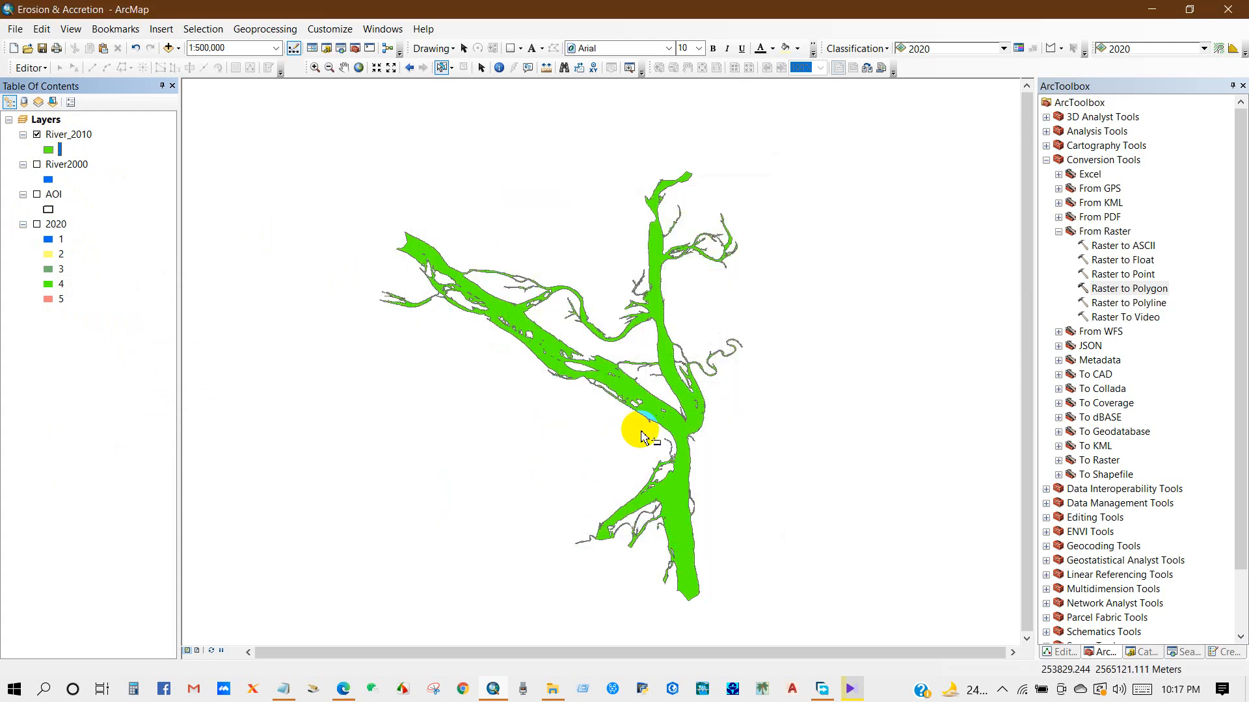
Compare the River2000 and River_2010 layers on the map, and switch the display from both to the 2020 raster
{"action": "left_click", "coordinate": [36, 165]}
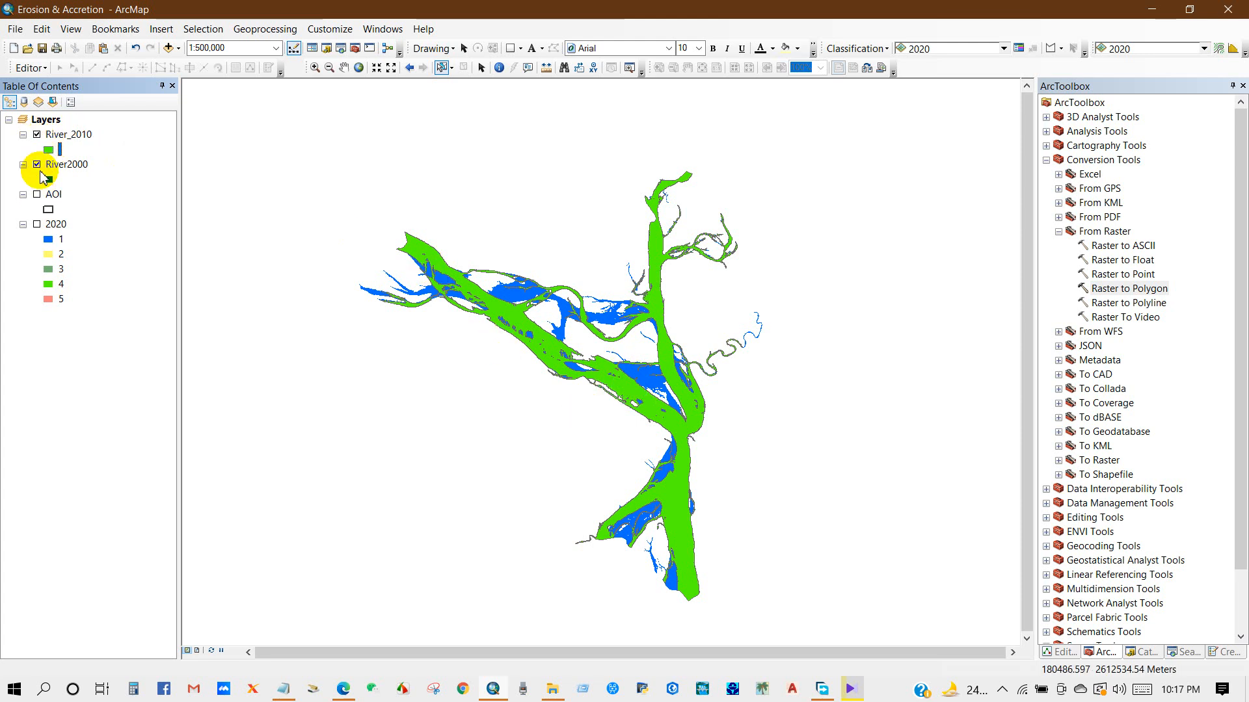
{"action": "left_click", "coordinate": [37, 134]}
{"action": "left_click", "coordinate": [36, 165]}
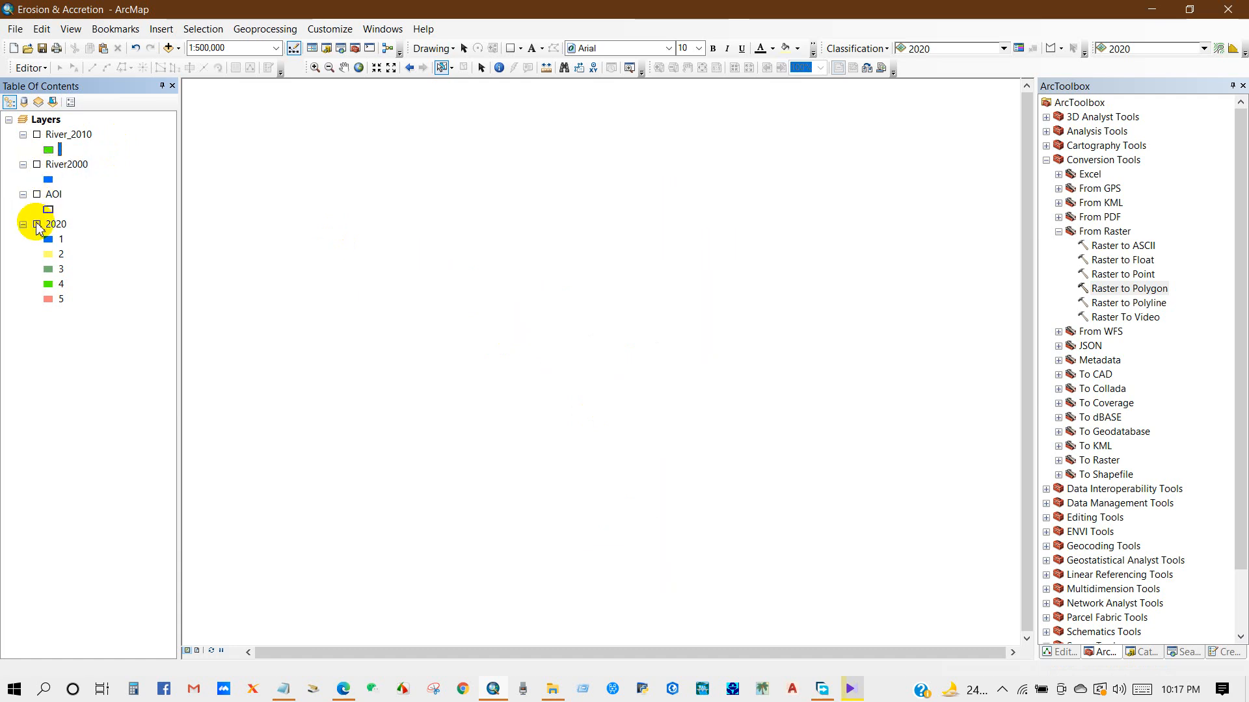
{"action": "left_click", "coordinate": [37, 225]}
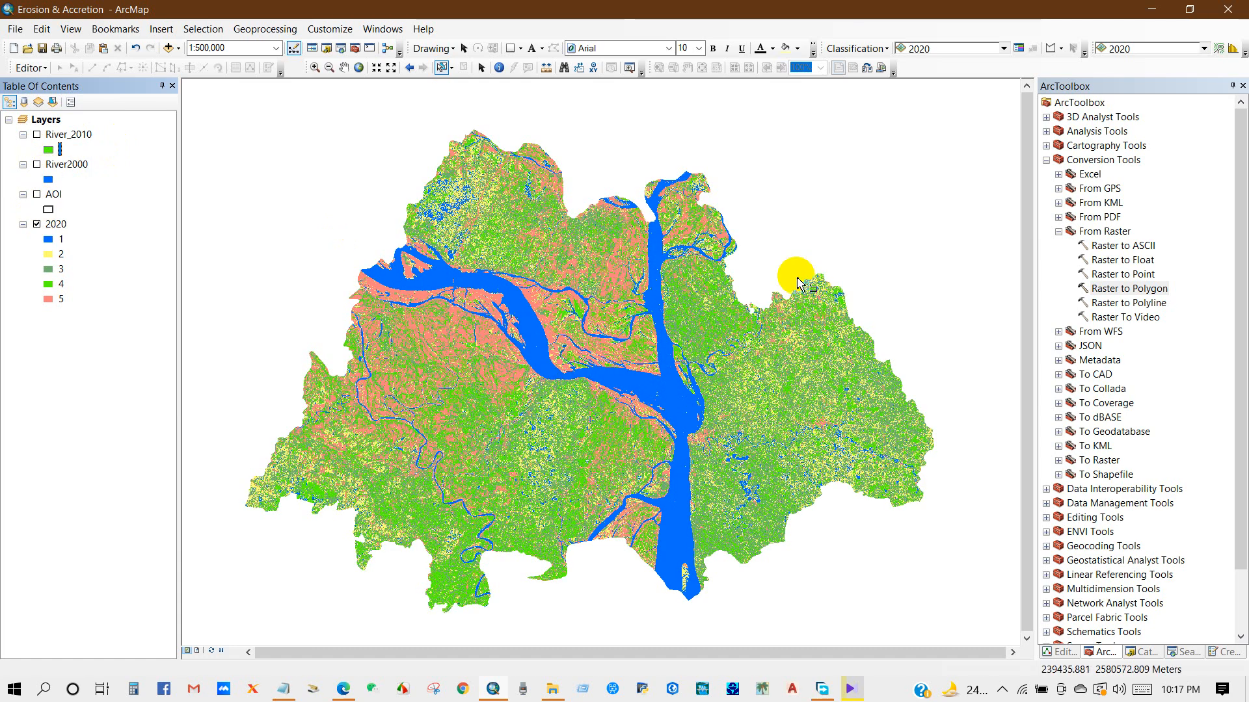
Convert the 2020 raster to polygons with the Raster to Polygon tool, using the Value field and simplified polygons
{"action": "double_click", "coordinate": [1123, 290]}
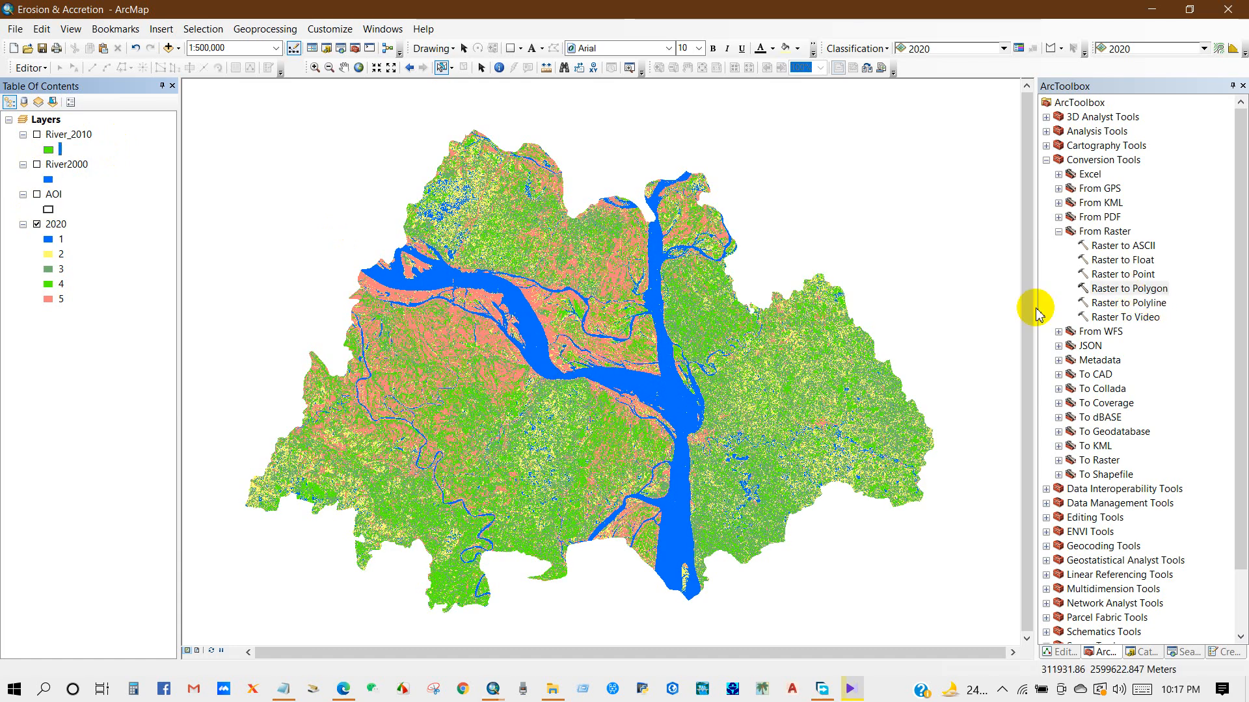
{"action": "left_click", "coordinate": [831, 207]}
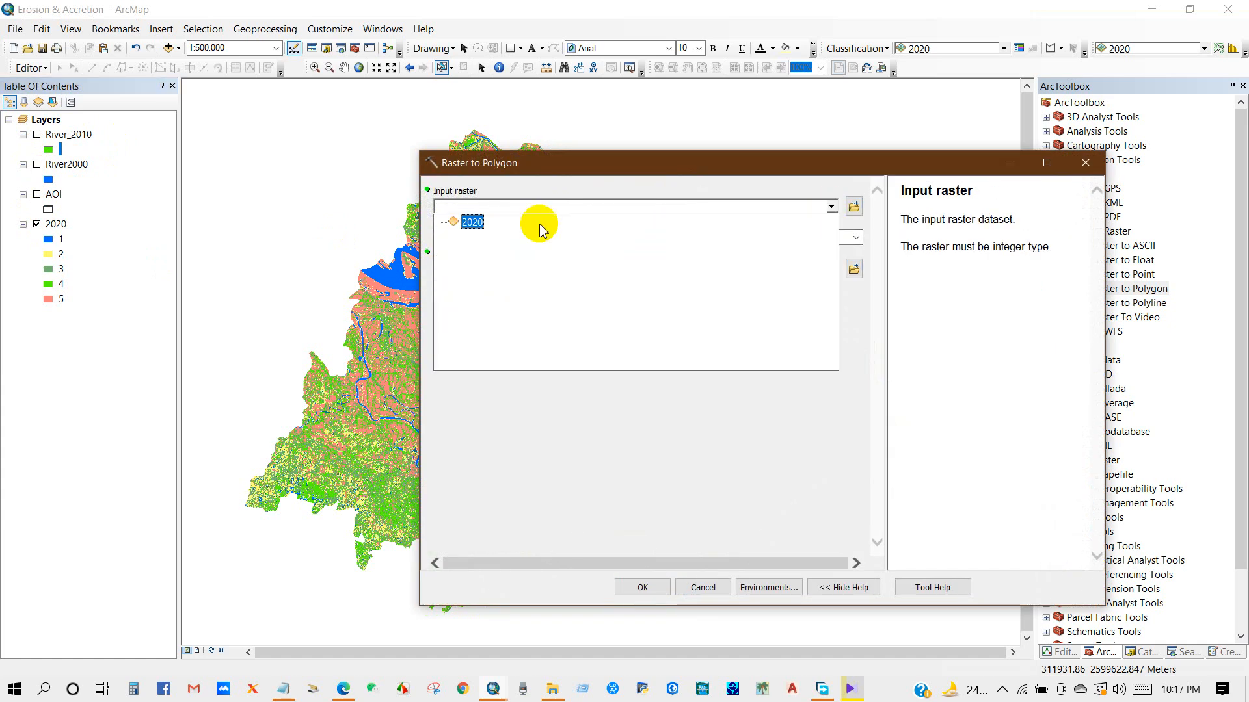
{"action": "left_click", "coordinate": [472, 223]}
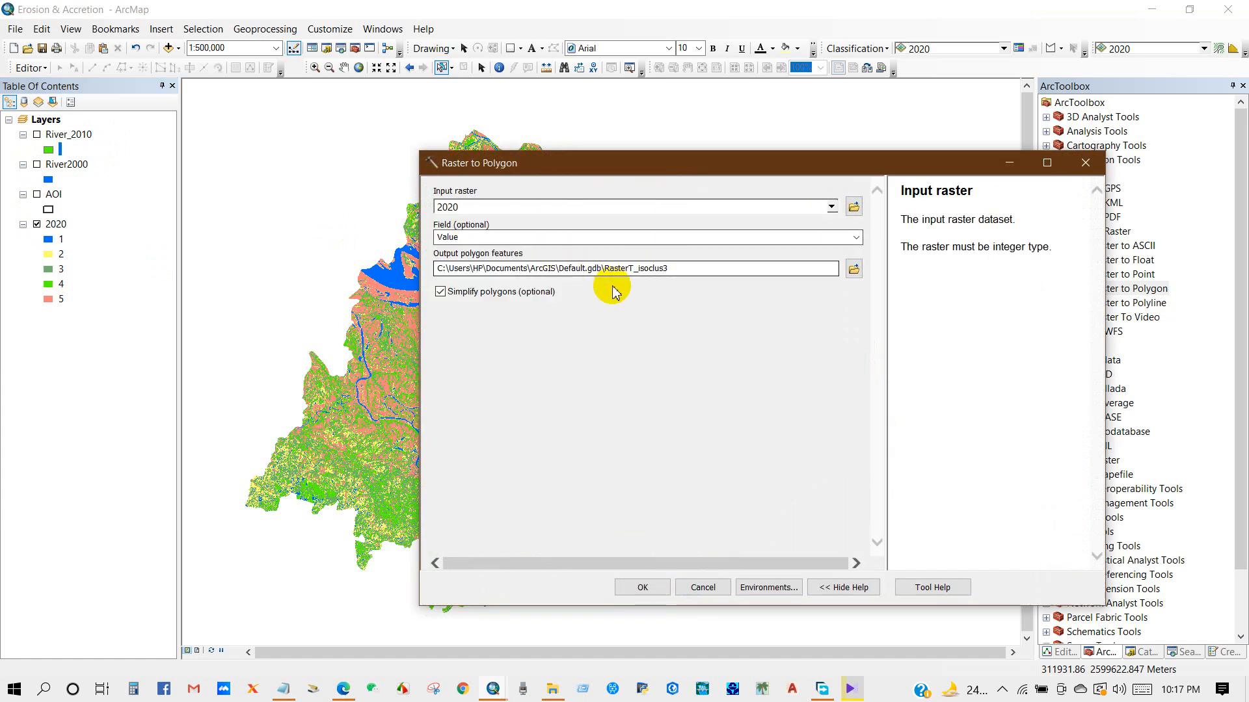
{"action": "left_click", "coordinate": [641, 589]}
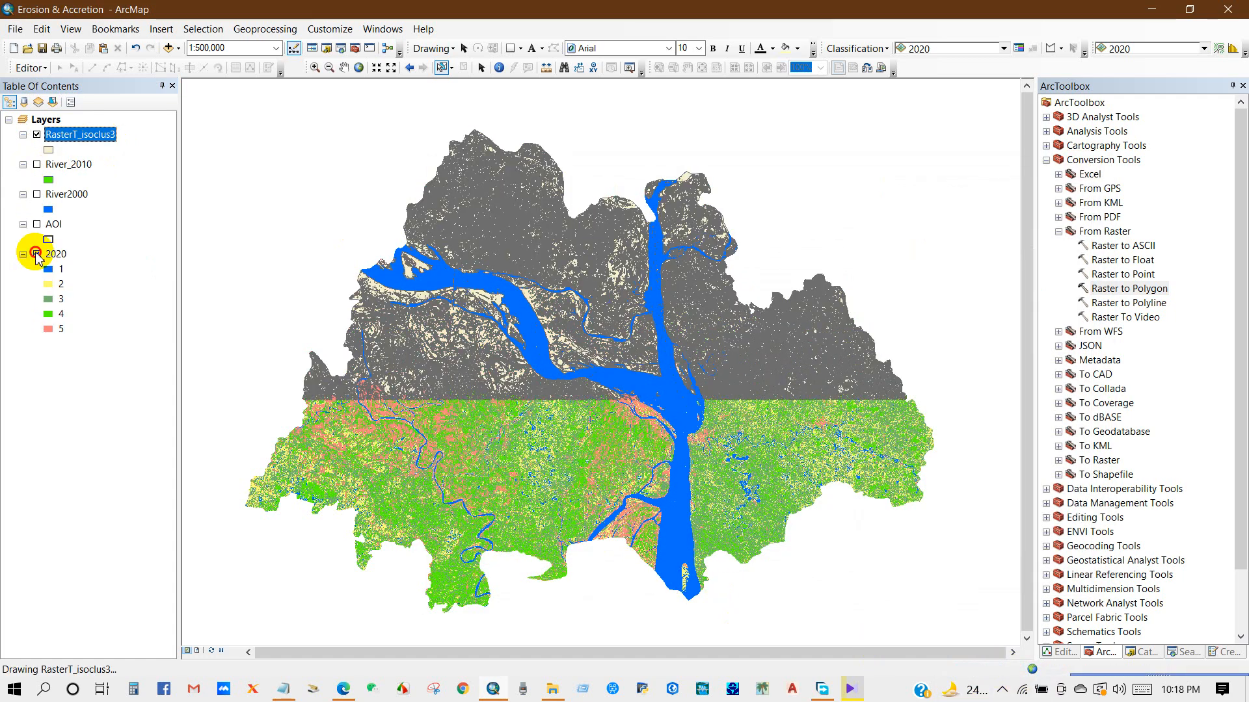
Hide the 2020 raster layer and rename the new polygon layer as 2020
{"action": "left_click", "coordinate": [37, 254]}
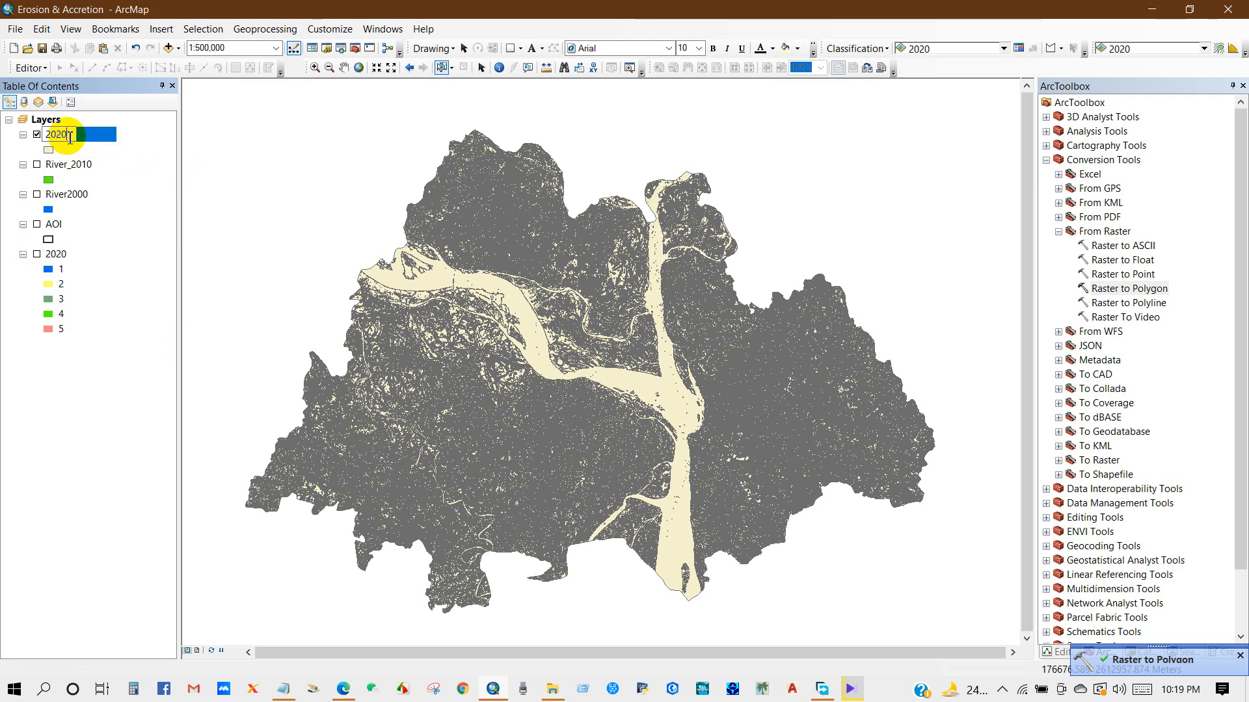
{"action": "left_click", "coordinate": [11, 148]}
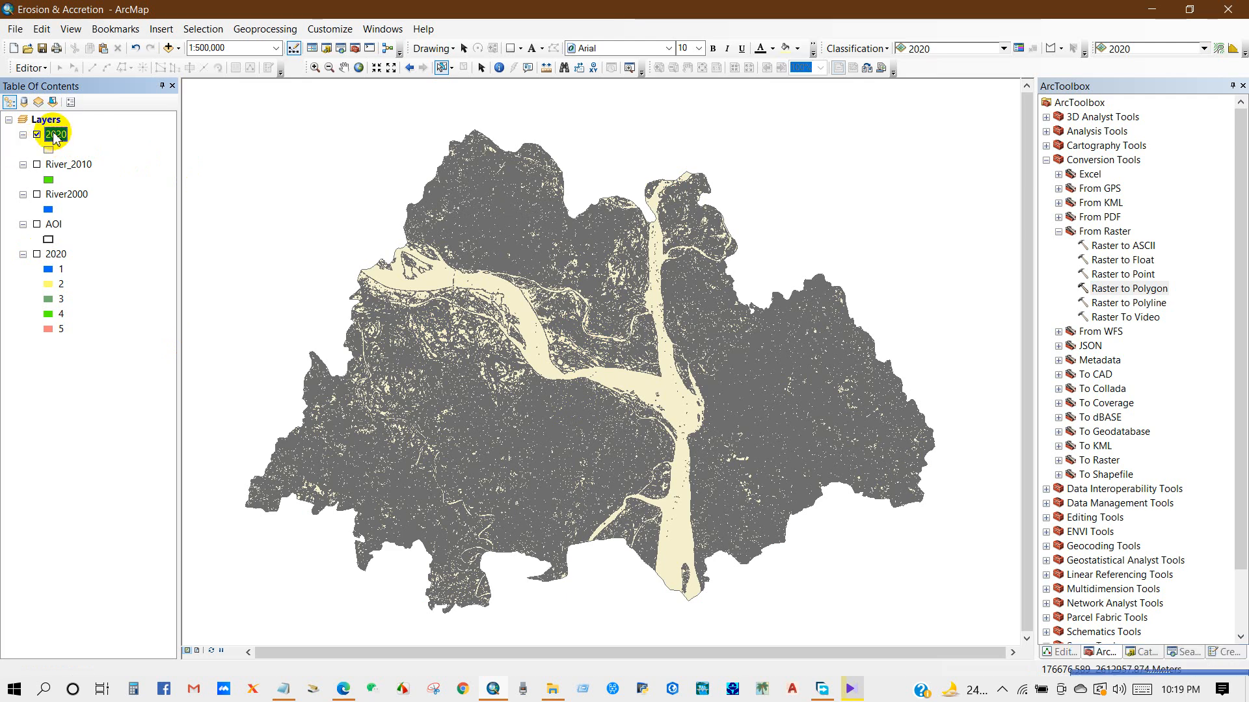
Open the 2020 polygon layer's attribute table and pick the main river polygon on the map to check its record
{"action": "right_click", "coordinate": [55, 139]}
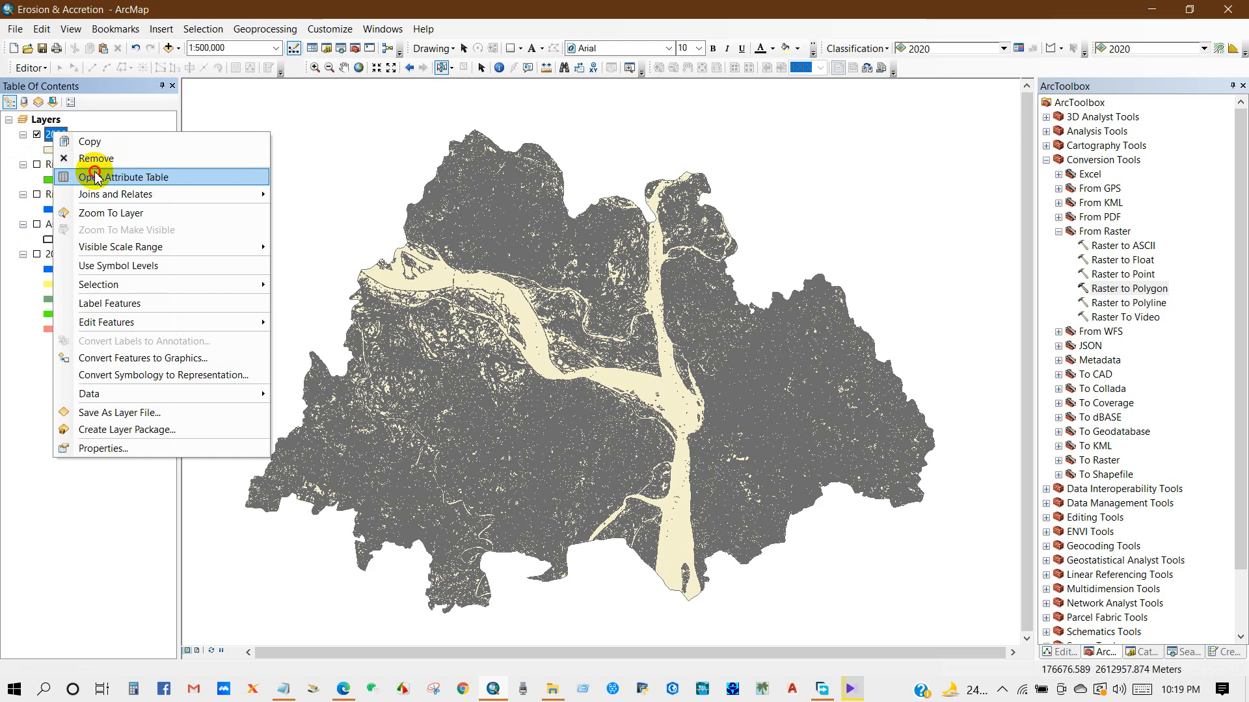
{"action": "left_click", "coordinate": [87, 176]}
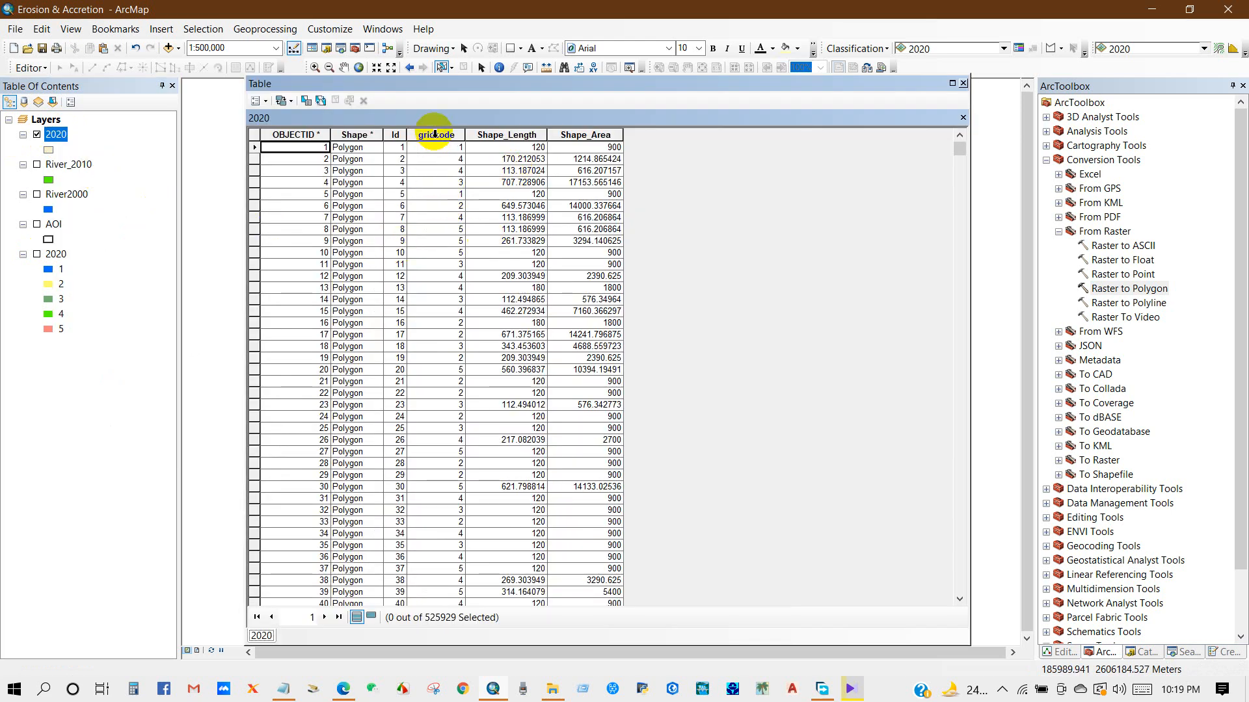
{"action": "scroll", "coordinate": [440, 189], "scroll_direction": "down", "scroll_amount": 2}
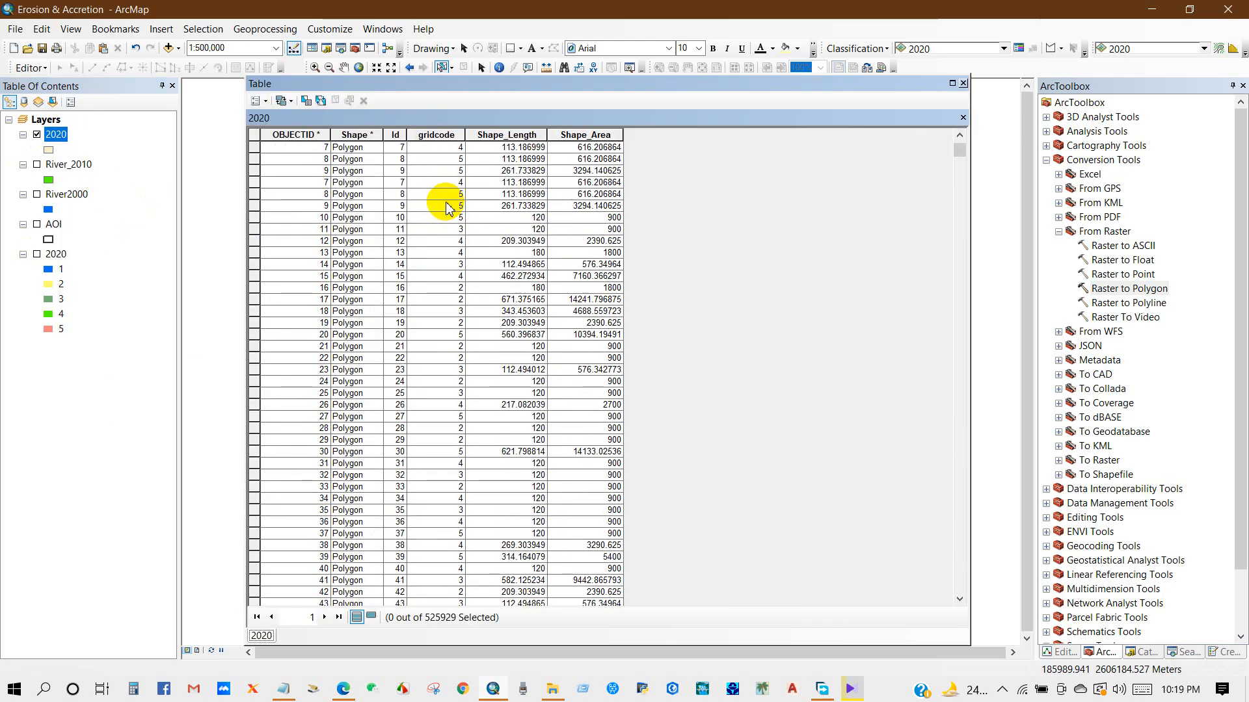
{"action": "scroll", "coordinate": [447, 207], "scroll_direction": "up", "scroll_amount": 2}
{"action": "left_click_drag", "start_coordinate": [950, 158], "coordinate": [990, 134]}
{"action": "left_click_drag", "start_coordinate": [641, 84], "coordinate": [975, 171]}
{"action": "left_click", "coordinate": [529, 329]}
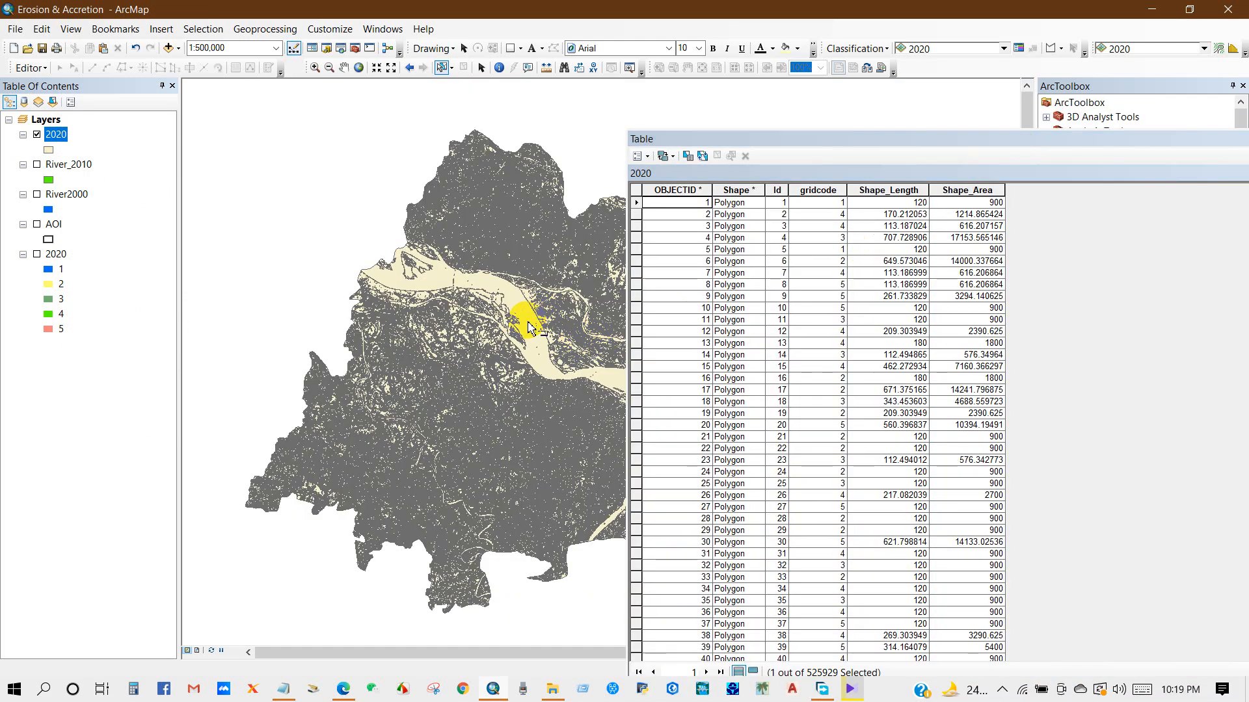
{"action": "left_click_drag", "start_coordinate": [833, 139], "coordinate": [532, 71]}
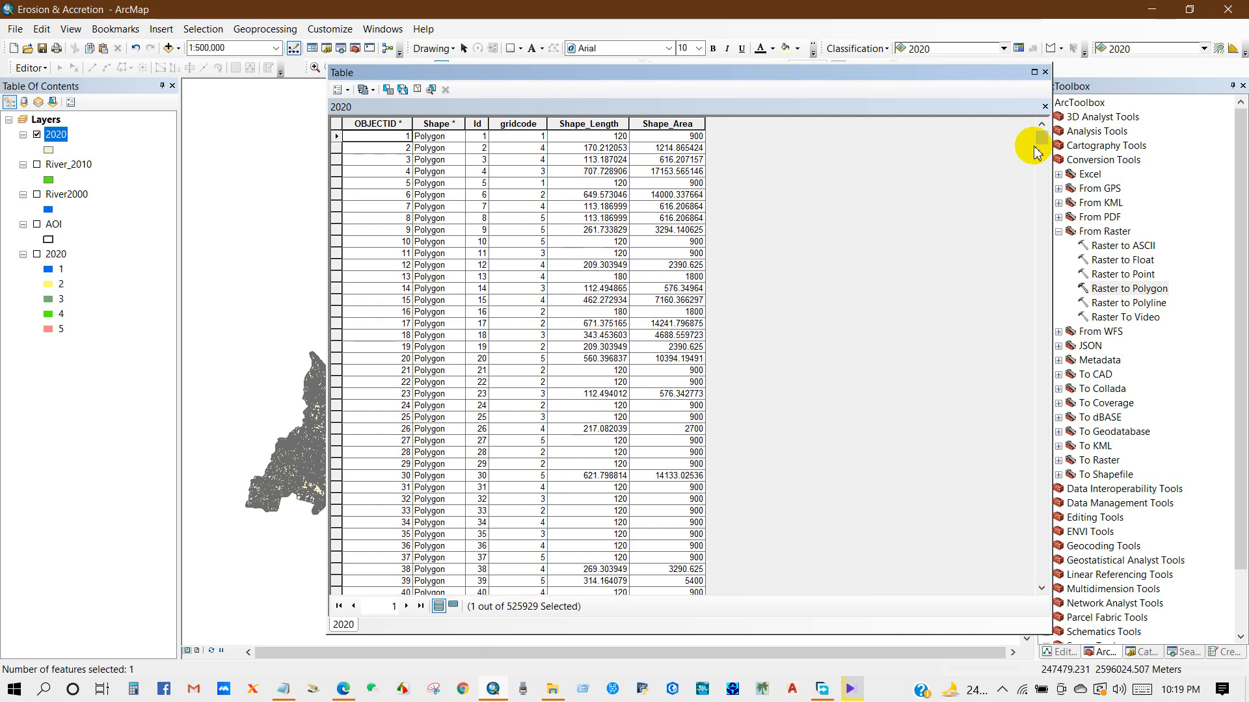
Look through the attribute table for polygons with gridcode 1, highlight two such records, and close the table
{"action": "left_click_drag", "start_coordinate": [1040, 149], "coordinate": [1022, 593]}
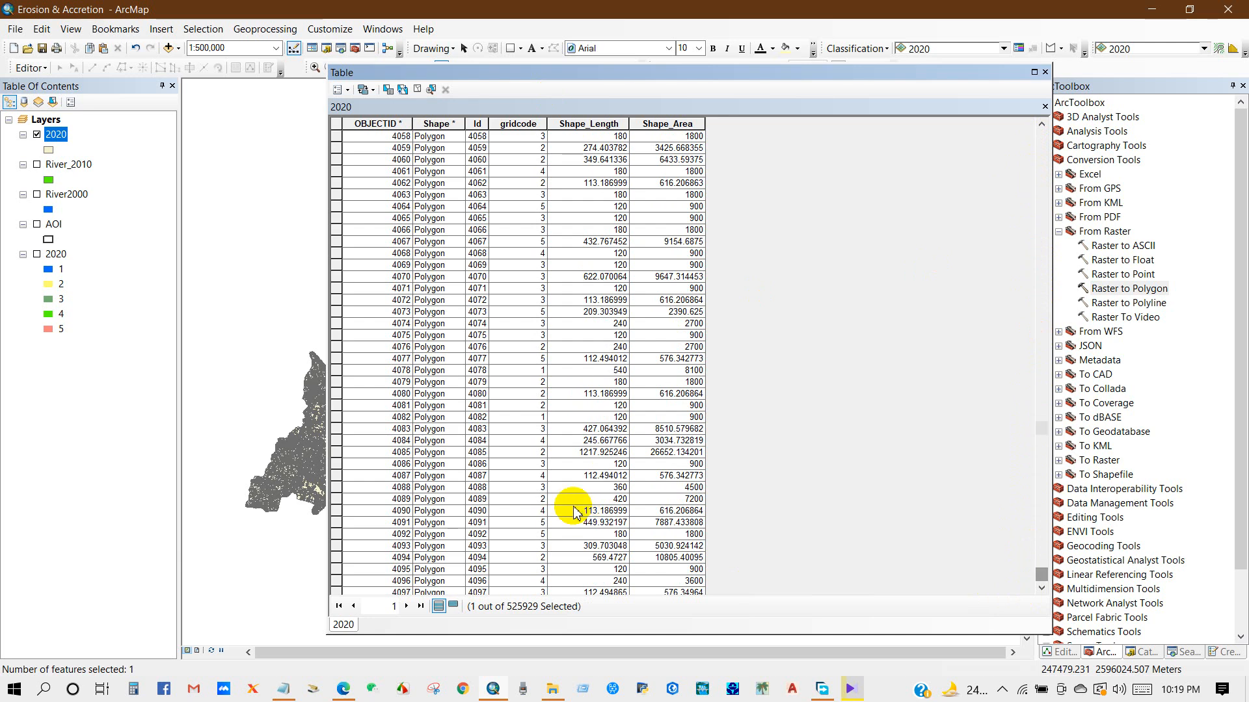
{"action": "scroll", "coordinate": [557, 461], "scroll_direction": "up", "scroll_amount": 20}
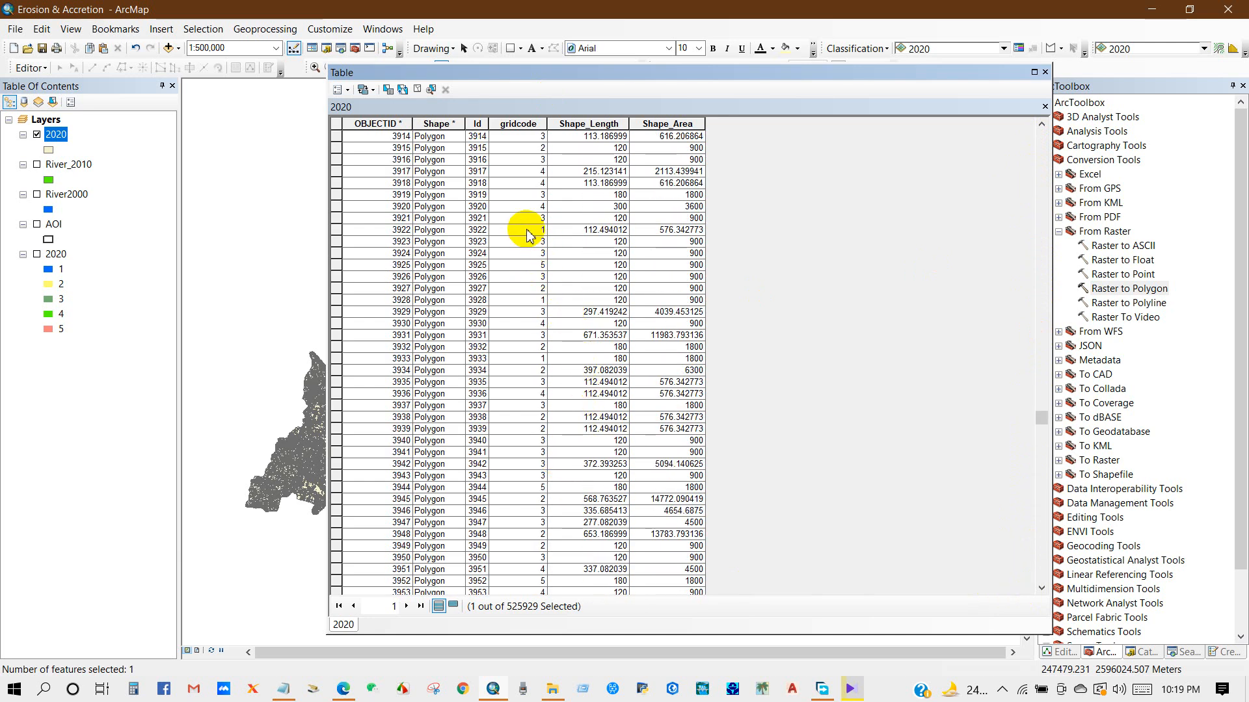
{"action": "left_click", "coordinate": [336, 360]}
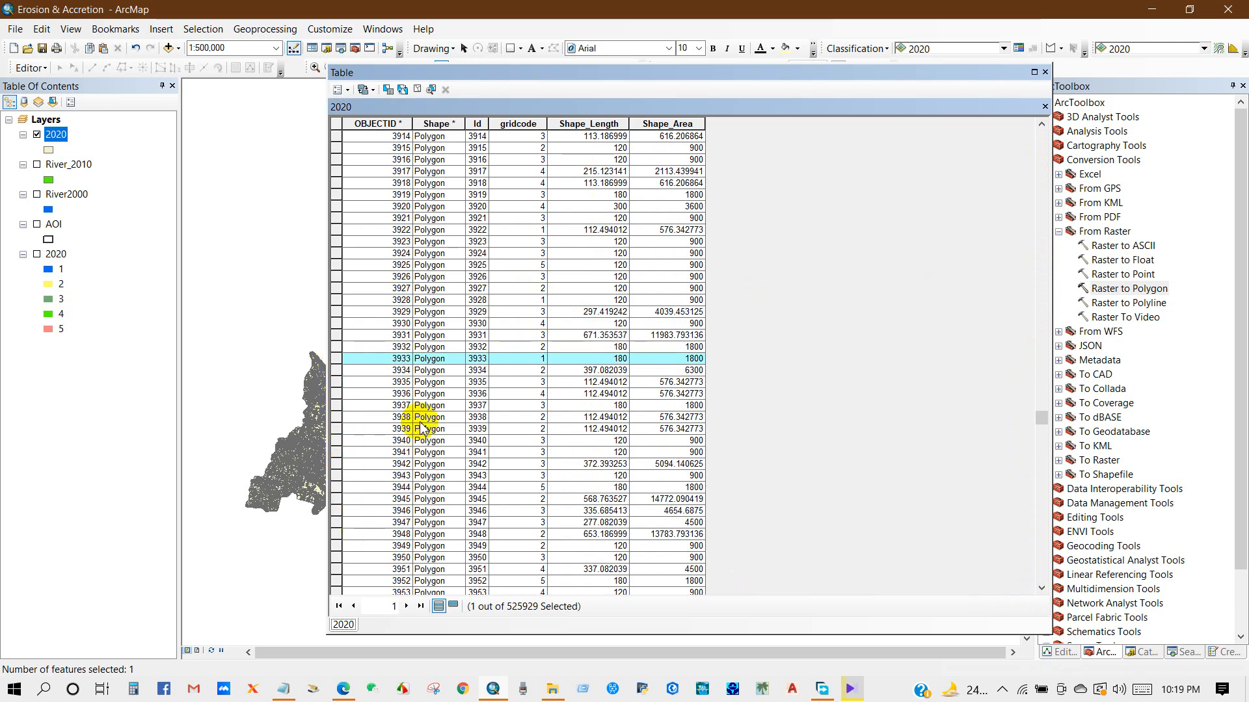
{"action": "scroll", "coordinate": [422, 428], "scroll_direction": "up", "scroll_amount": 20}
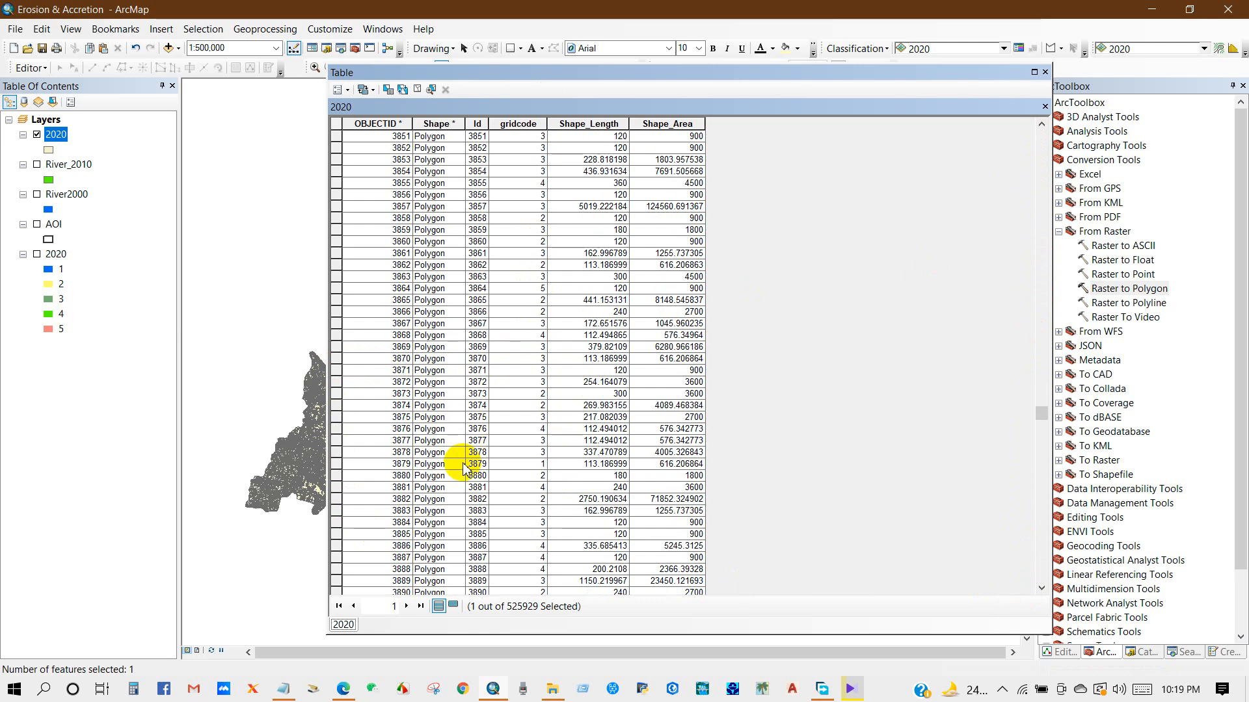
{"action": "left_click", "coordinate": [336, 465]}
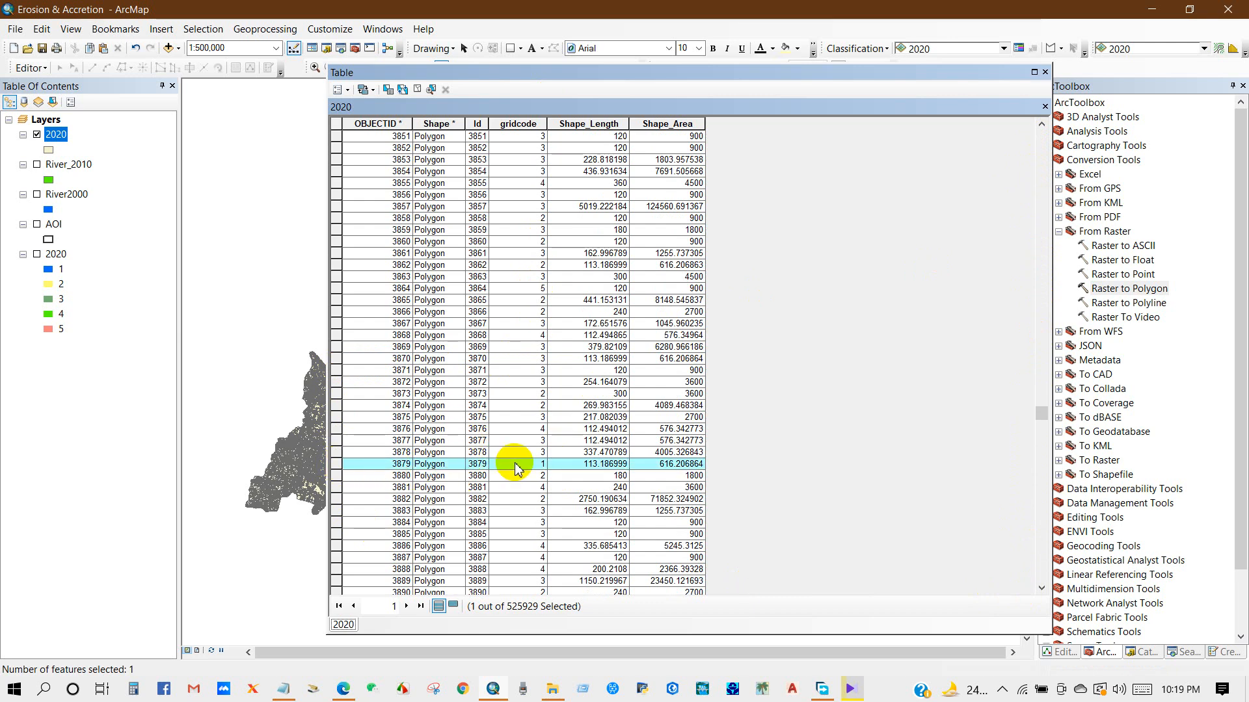
{"action": "left_click", "coordinate": [1044, 73]}
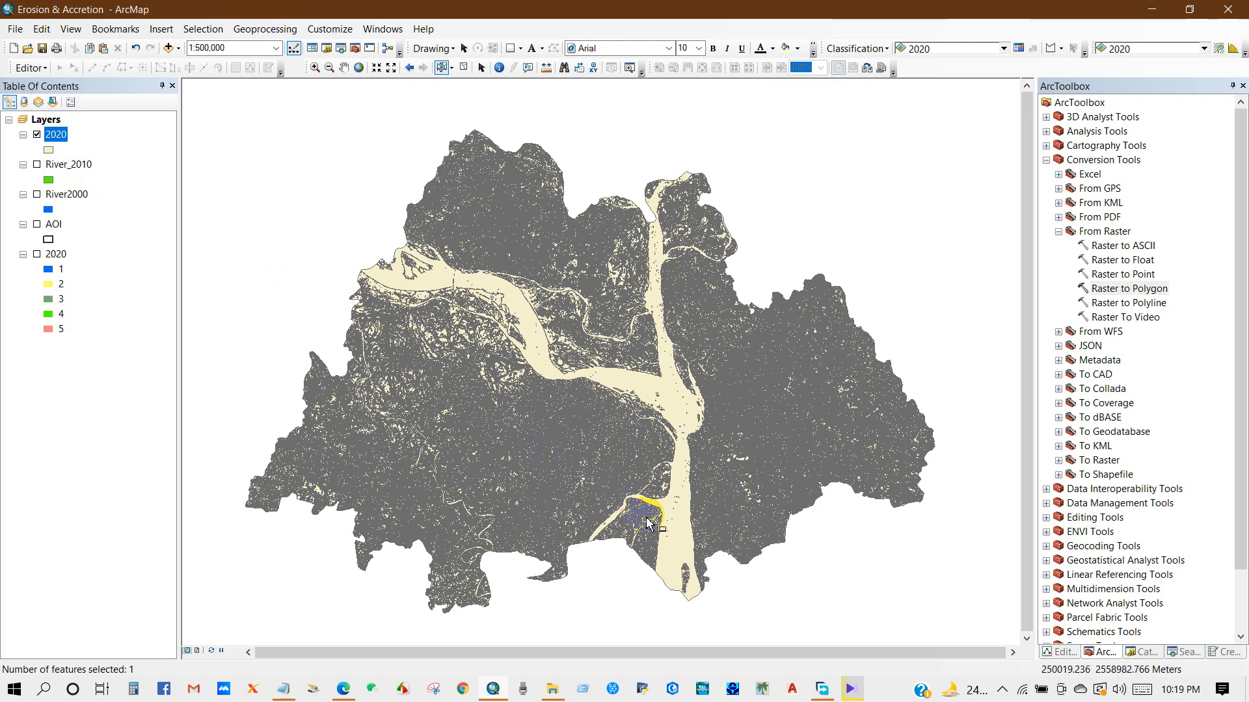
Select the main river polygon in the 2020 polygon layer and export it to the map as River 2020.shp in the Erosion & Accretion Practice folder
{"action": "left_click", "coordinate": [680, 538]}
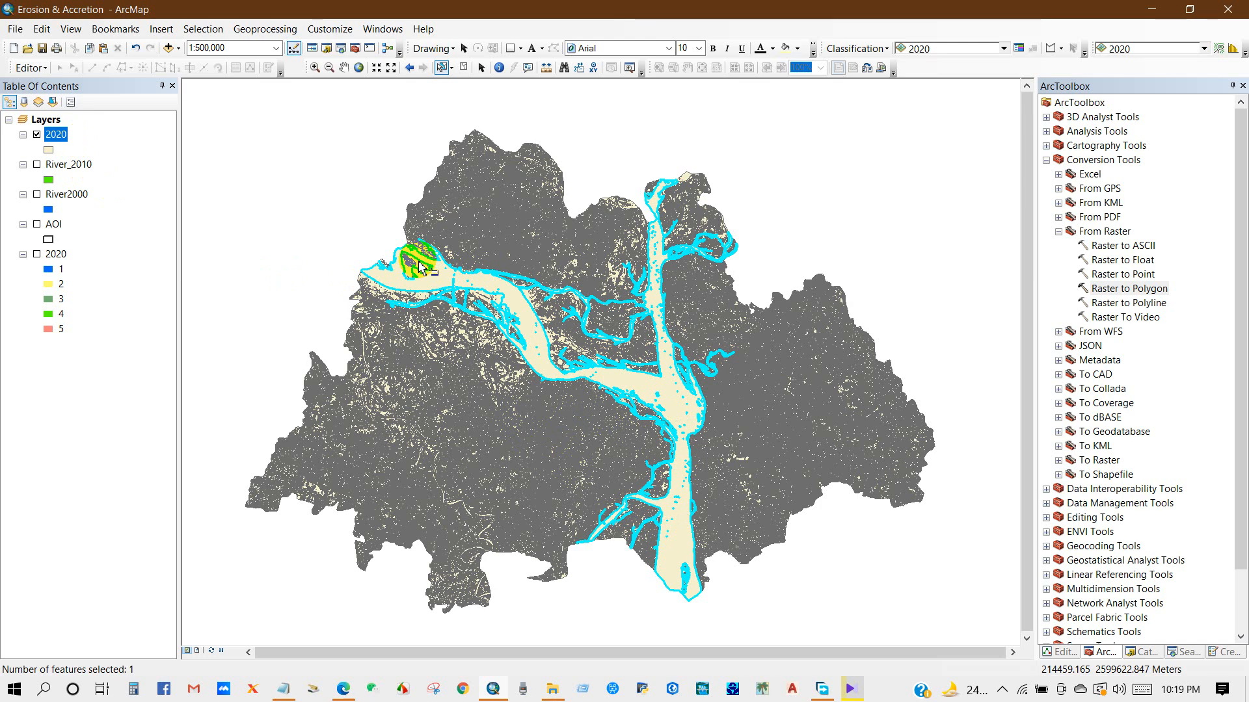
{"action": "right_click", "coordinate": [56, 134]}
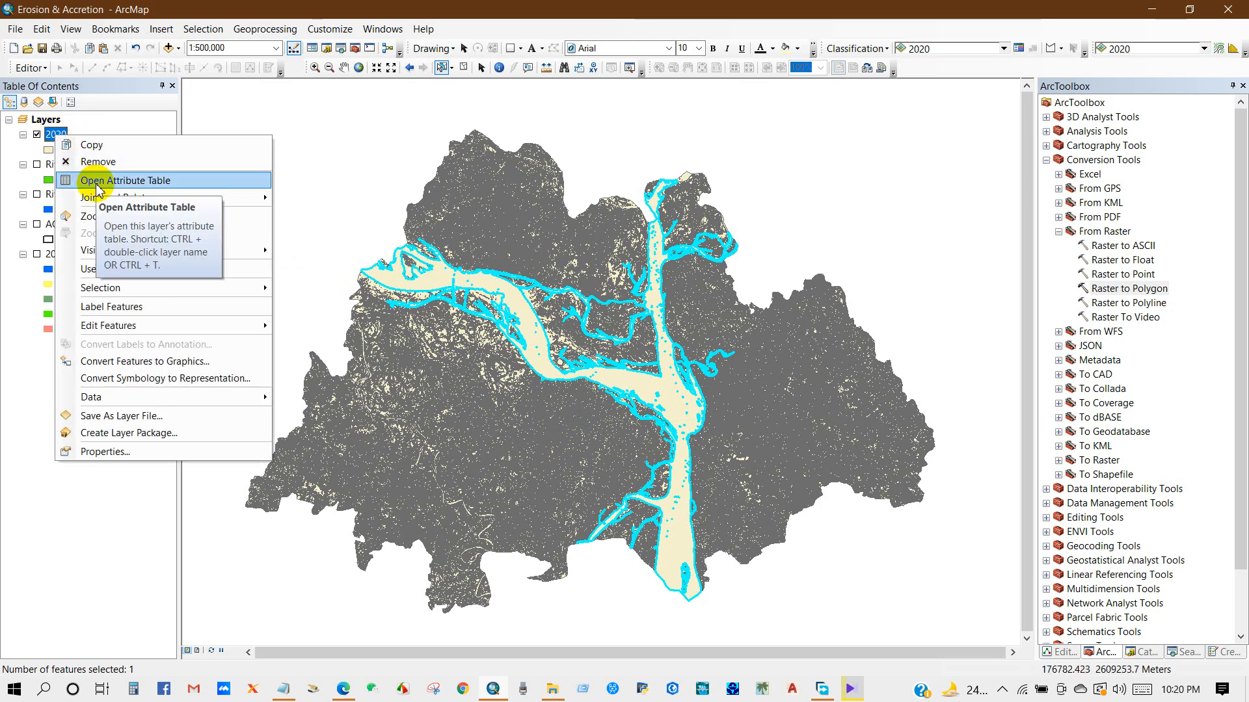
{"action": "mouse_move", "coordinate": [97, 397]}
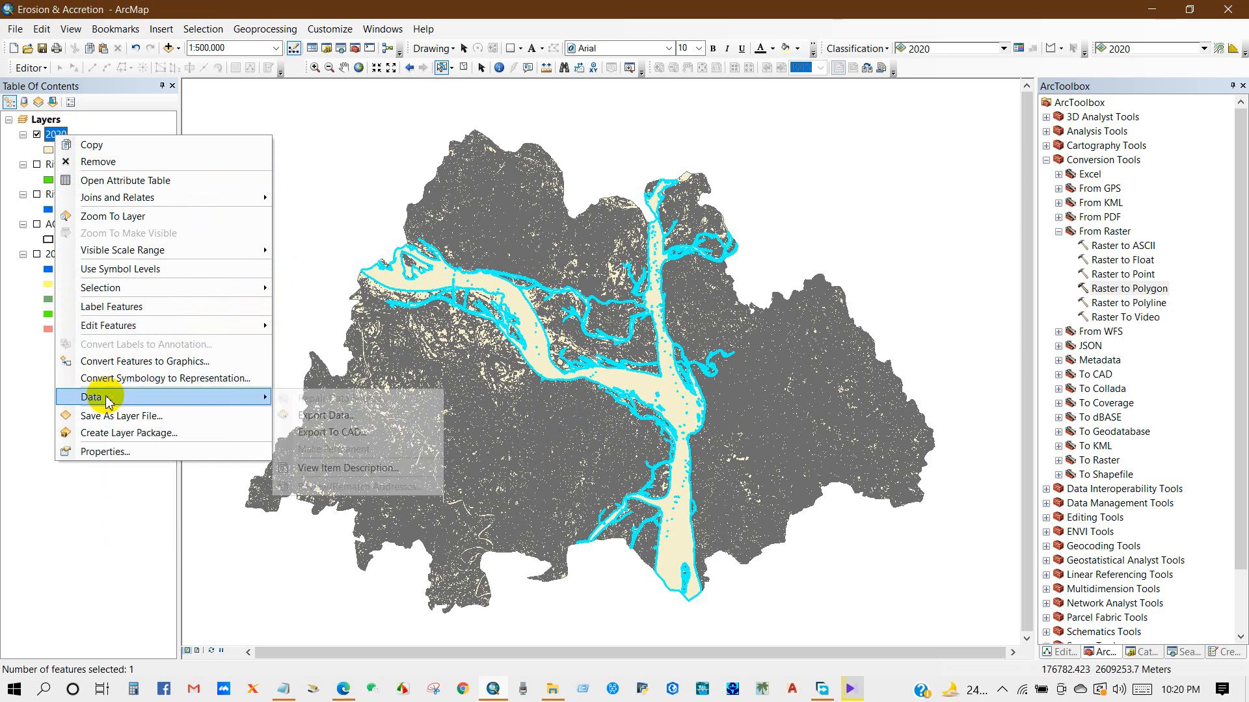
{"action": "left_click", "coordinate": [325, 415]}
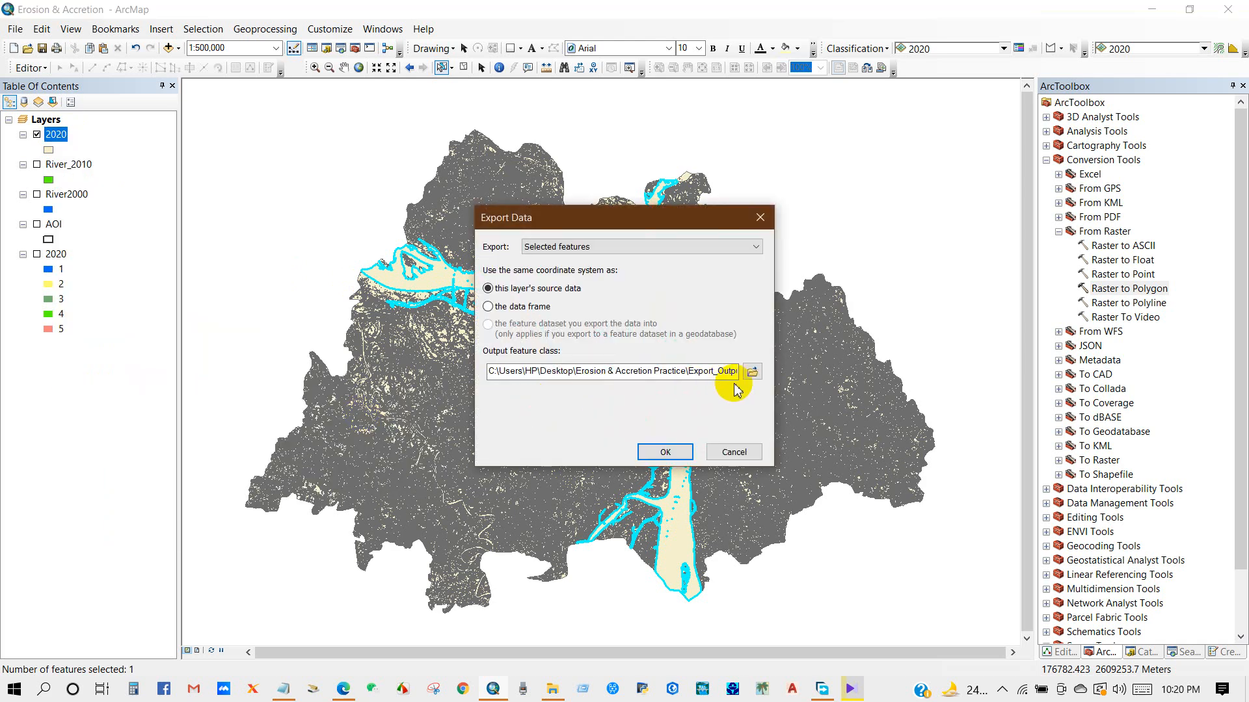
{"action": "left_click", "coordinate": [752, 372]}
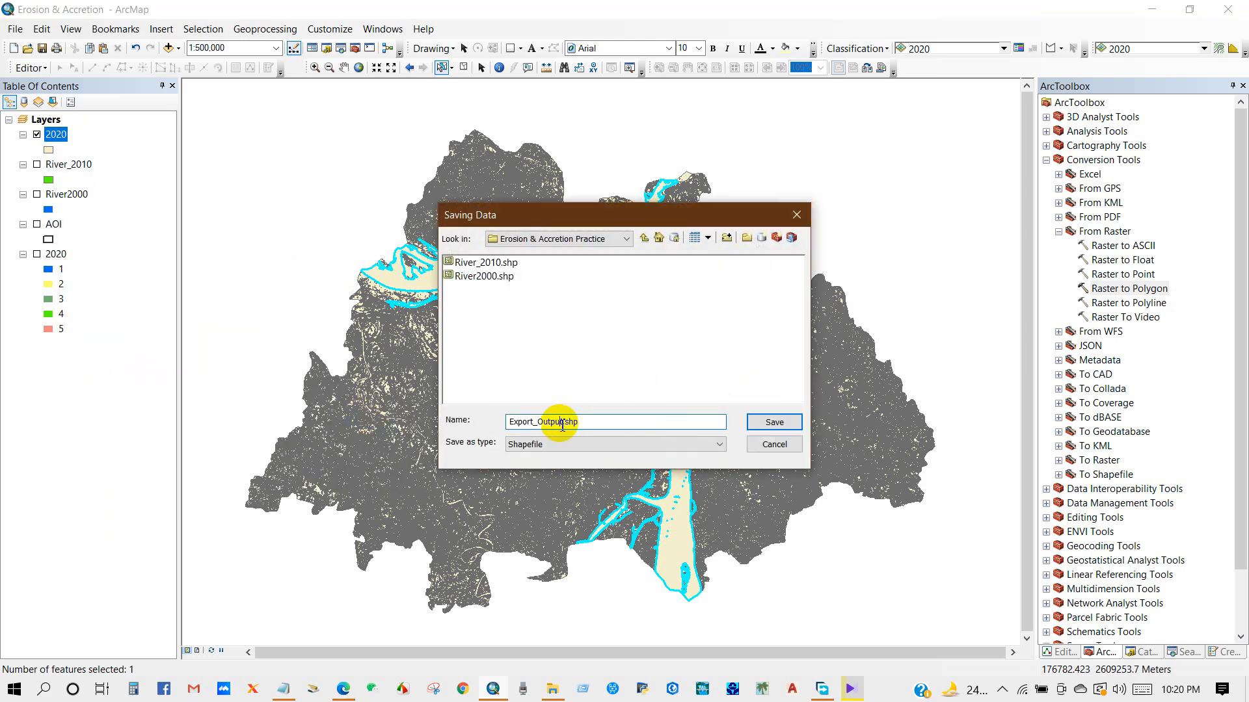
{"action": "left_click_drag", "start_coordinate": [563, 422], "coordinate": [490, 426]}
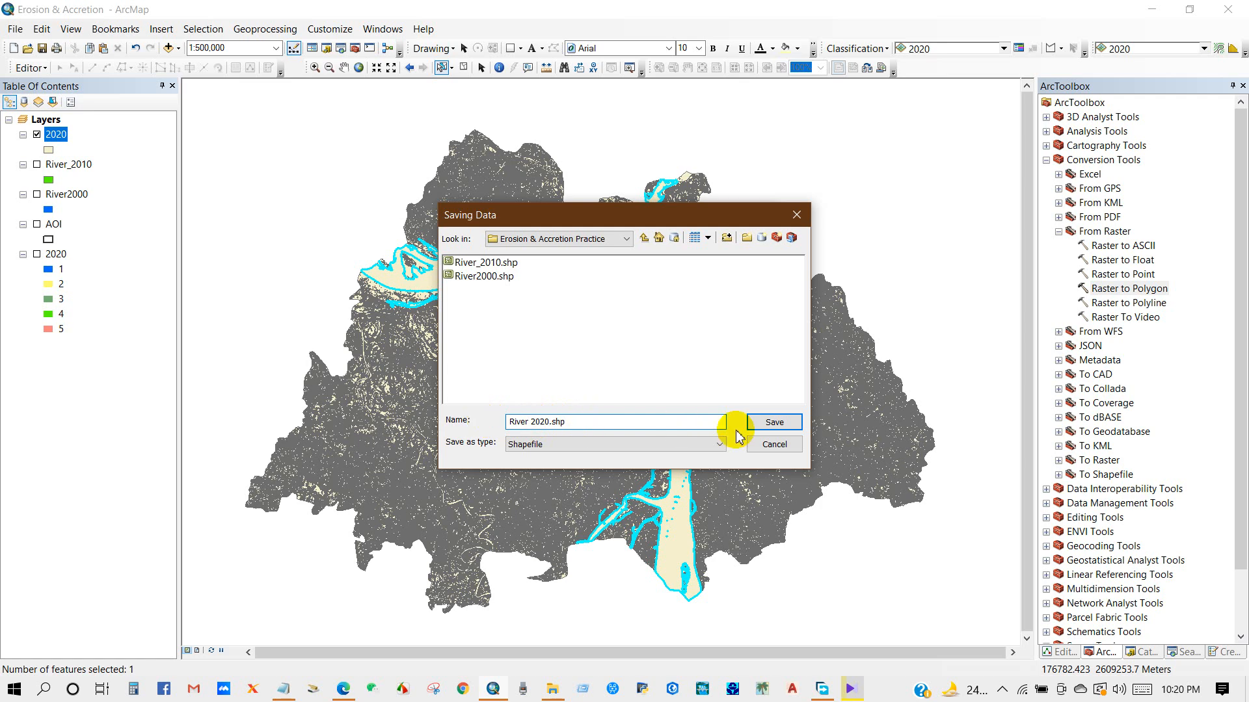
{"action": "left_click", "coordinate": [781, 422]}
{"action": "left_click", "coordinate": [661, 449]}
{"action": "left_click", "coordinate": [667, 410]}
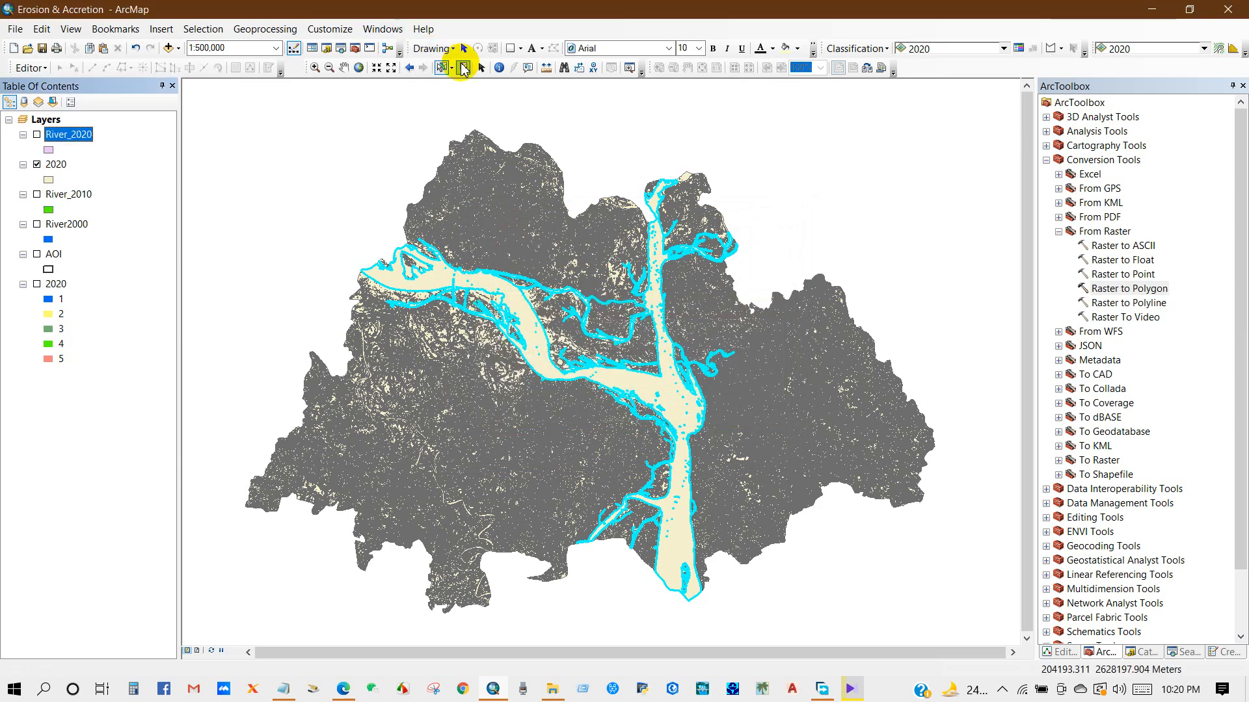
Clear the polygon selection, turn on the River_2020 layer, and hide the 2020 polygon layer
{"action": "left_click", "coordinate": [463, 67]}
{"action": "left_click", "coordinate": [54, 140]}
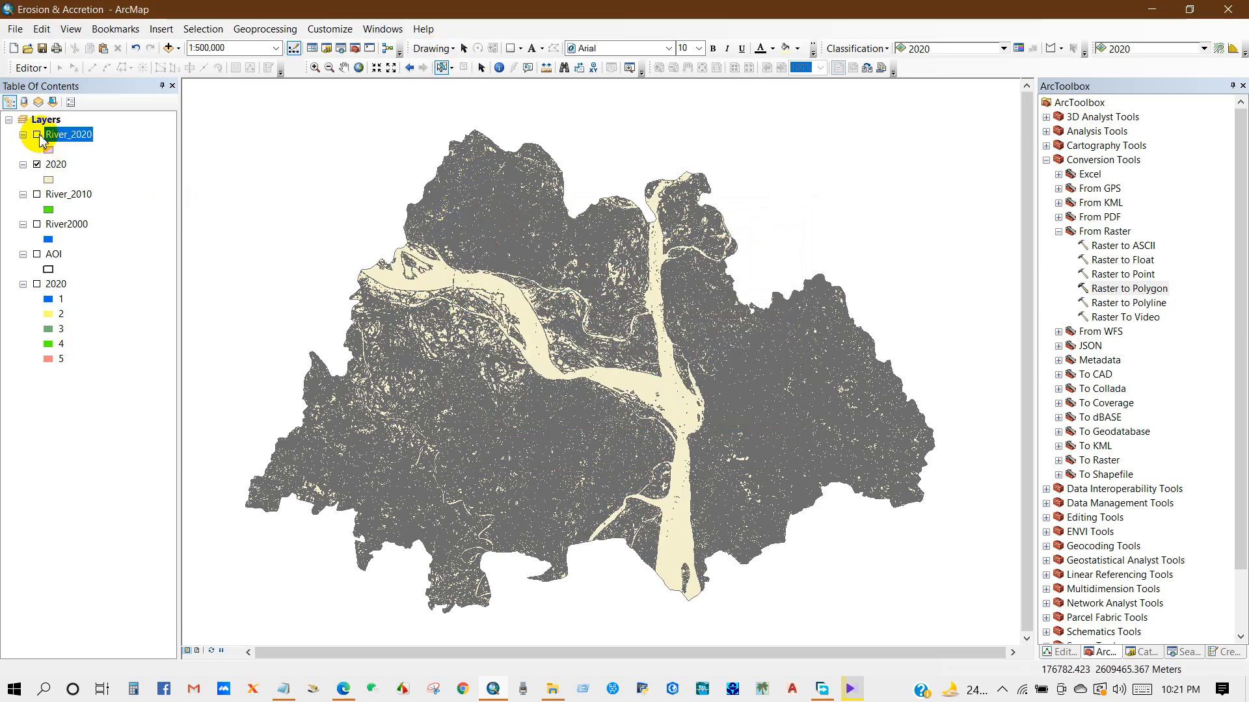
{"action": "left_click", "coordinate": [37, 135]}
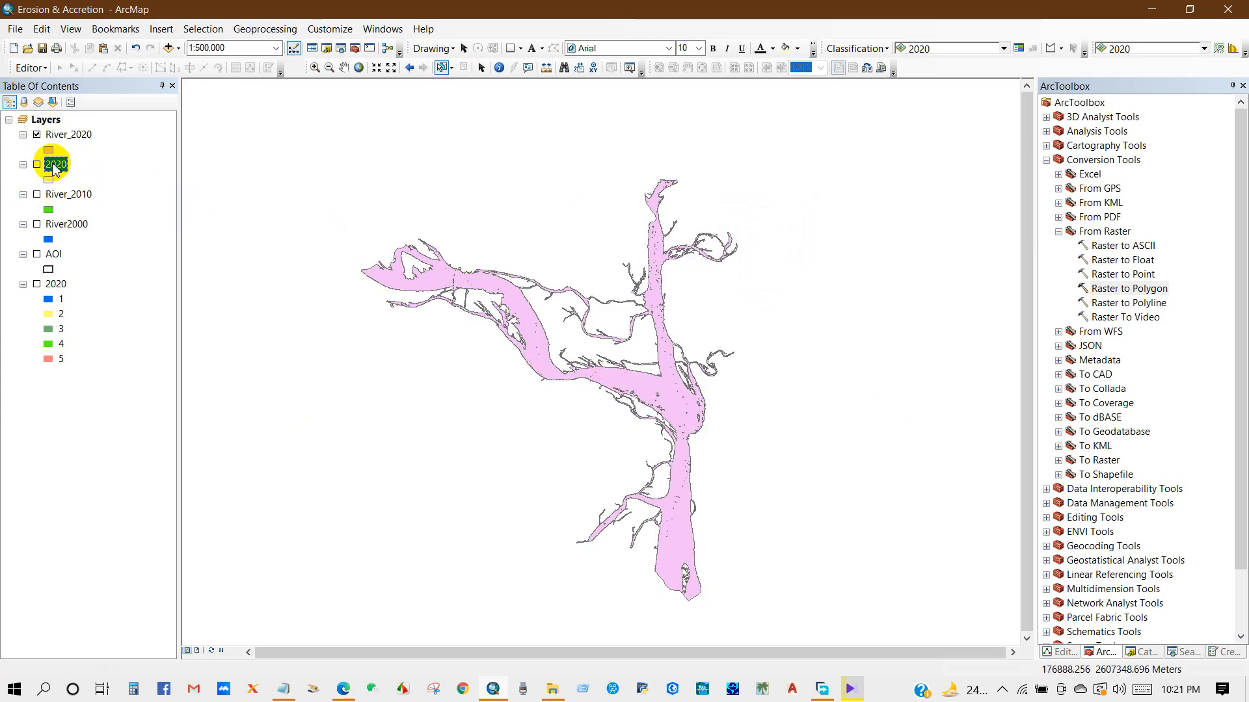
Remove the 2020 polygon layer, the 2020 classified raster and the AOI layer from the map
{"action": "right_click", "coordinate": [55, 168]}
{"action": "left_click", "coordinate": [67, 189]}
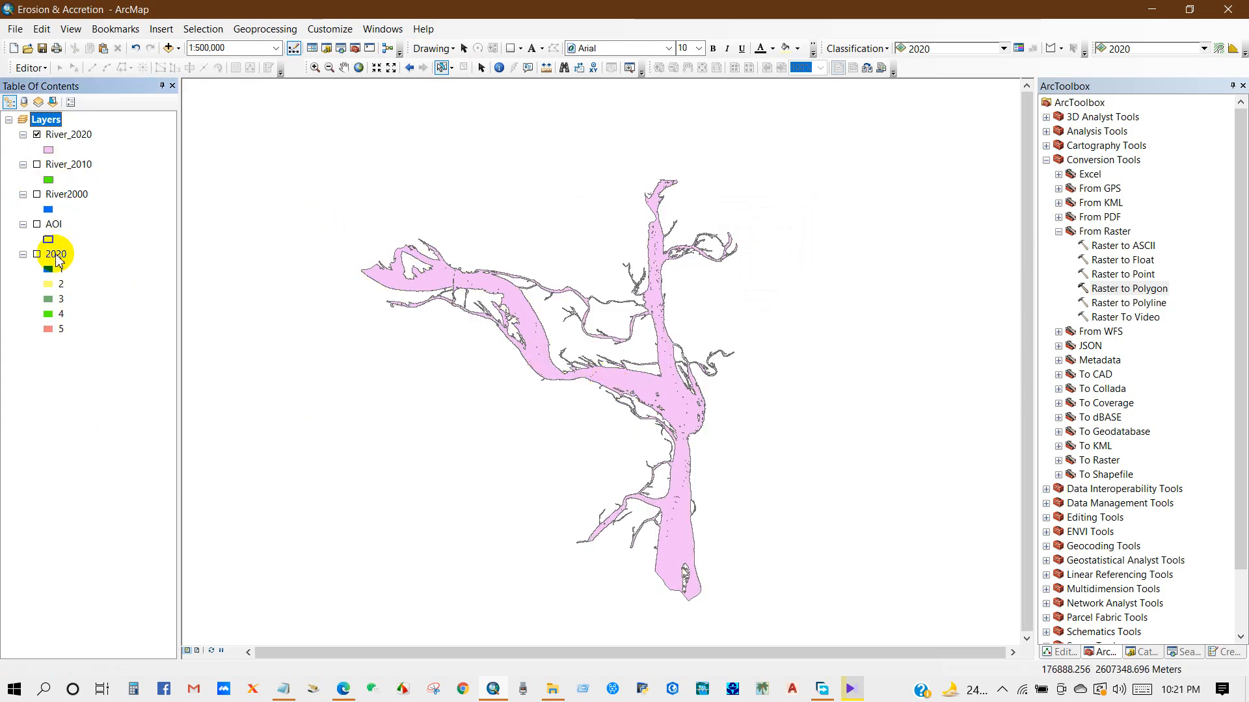
{"action": "right_click", "coordinate": [58, 259]}
{"action": "left_click", "coordinate": [81, 278]}
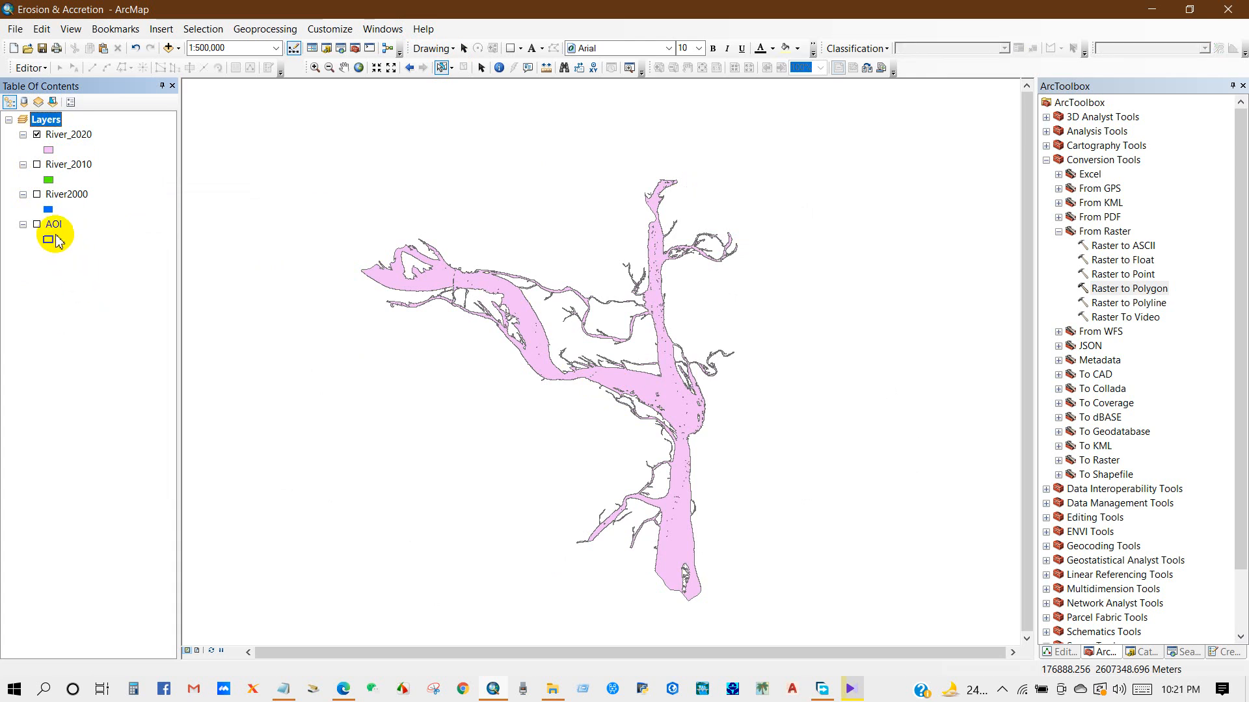
{"action": "right_click", "coordinate": [53, 232]}
{"action": "left_click", "coordinate": [64, 251]}
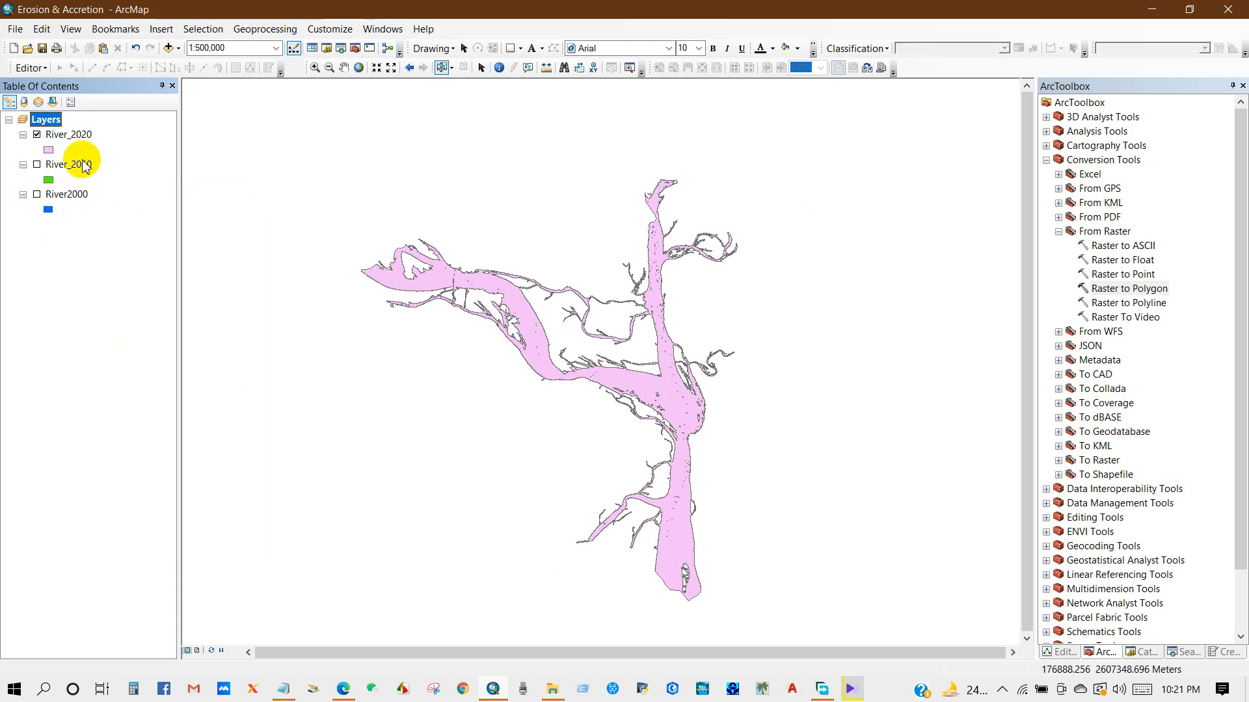
Turn on the River_2010 and River2000 layers together with River_2020
{"action": "left_click", "coordinate": [76, 136]}
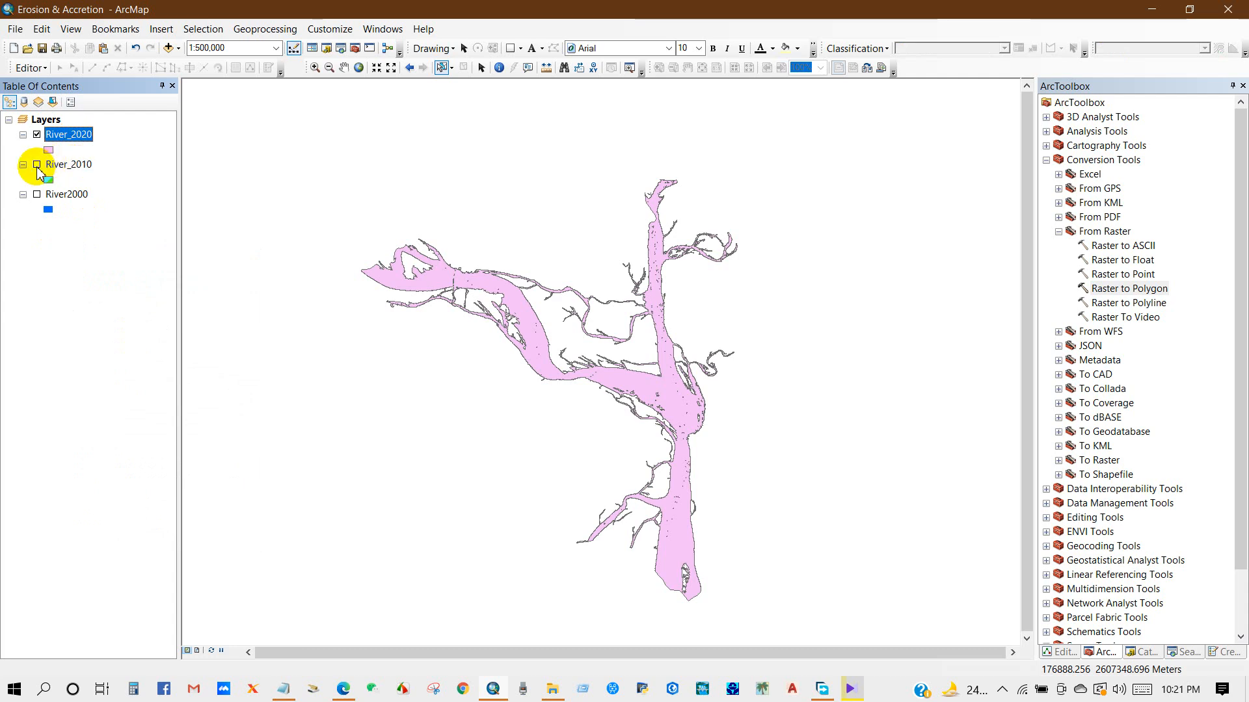
{"action": "left_click", "coordinate": [37, 165]}
{"action": "left_click", "coordinate": [38, 195]}
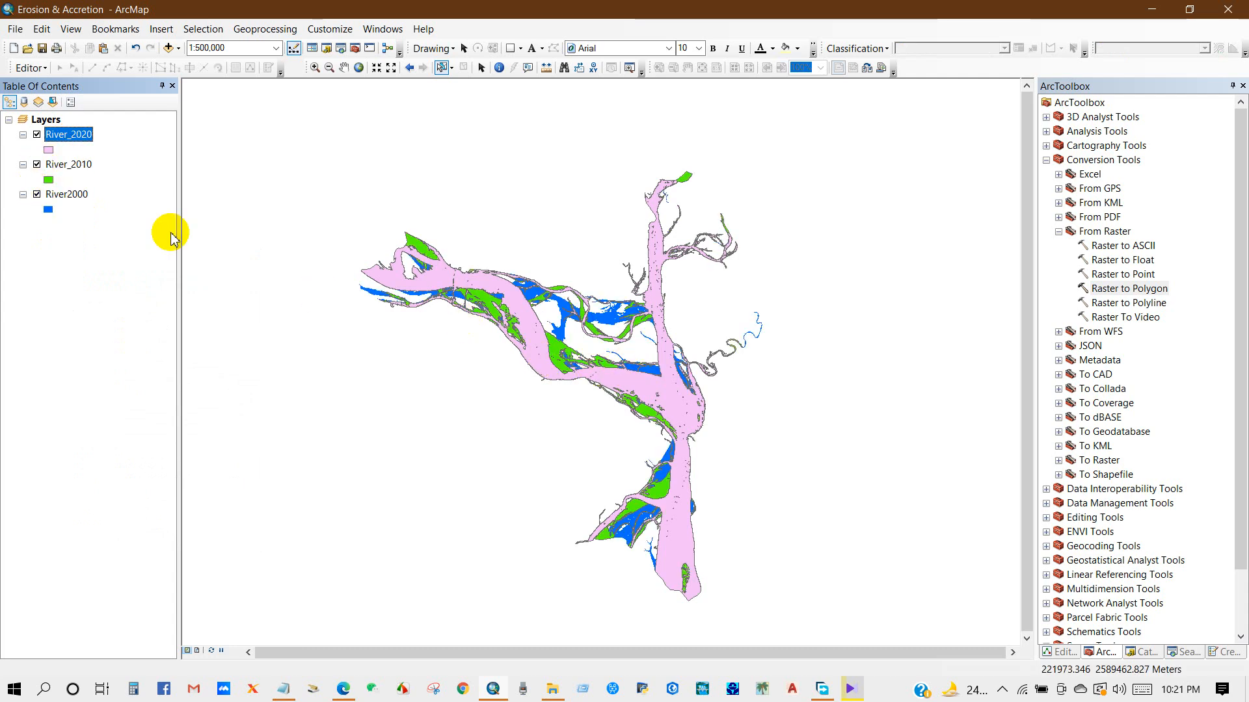
Change the River_2020 layer's fill color to light red
{"action": "left_click", "coordinate": [47, 150]}
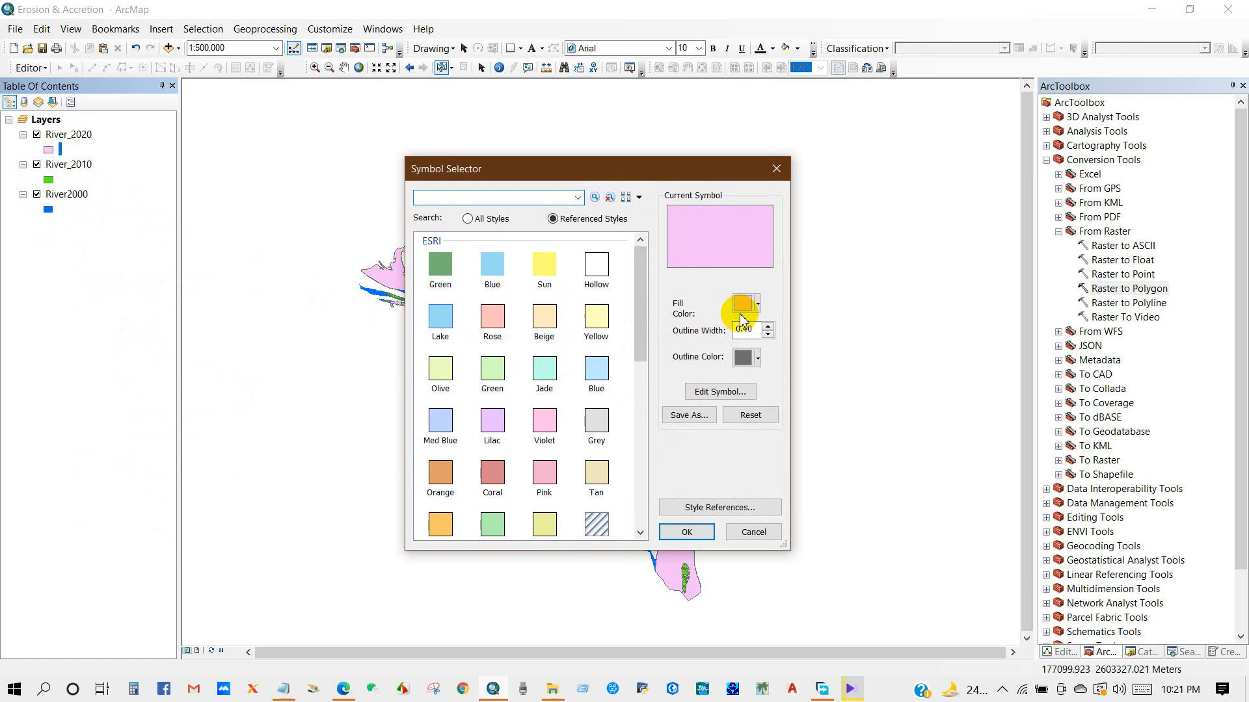
{"action": "left_click", "coordinate": [759, 304]}
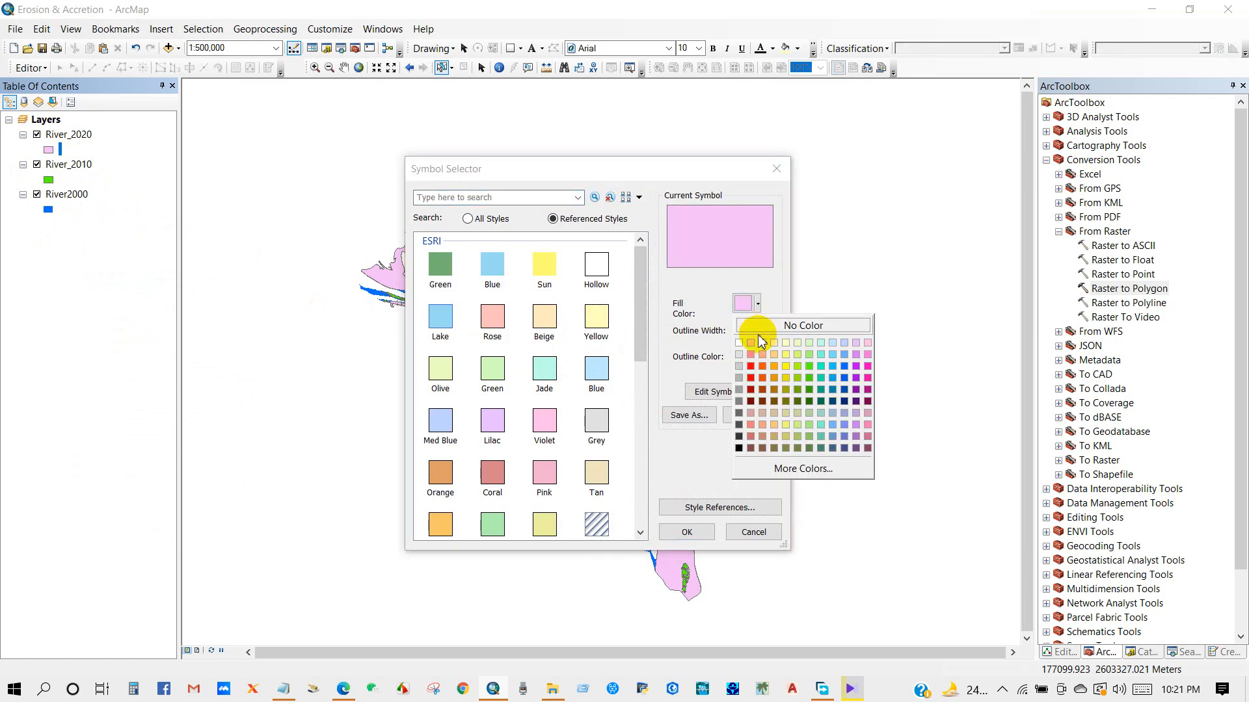
{"action": "left_click", "coordinate": [752, 356]}
{"action": "left_click", "coordinate": [688, 532]}
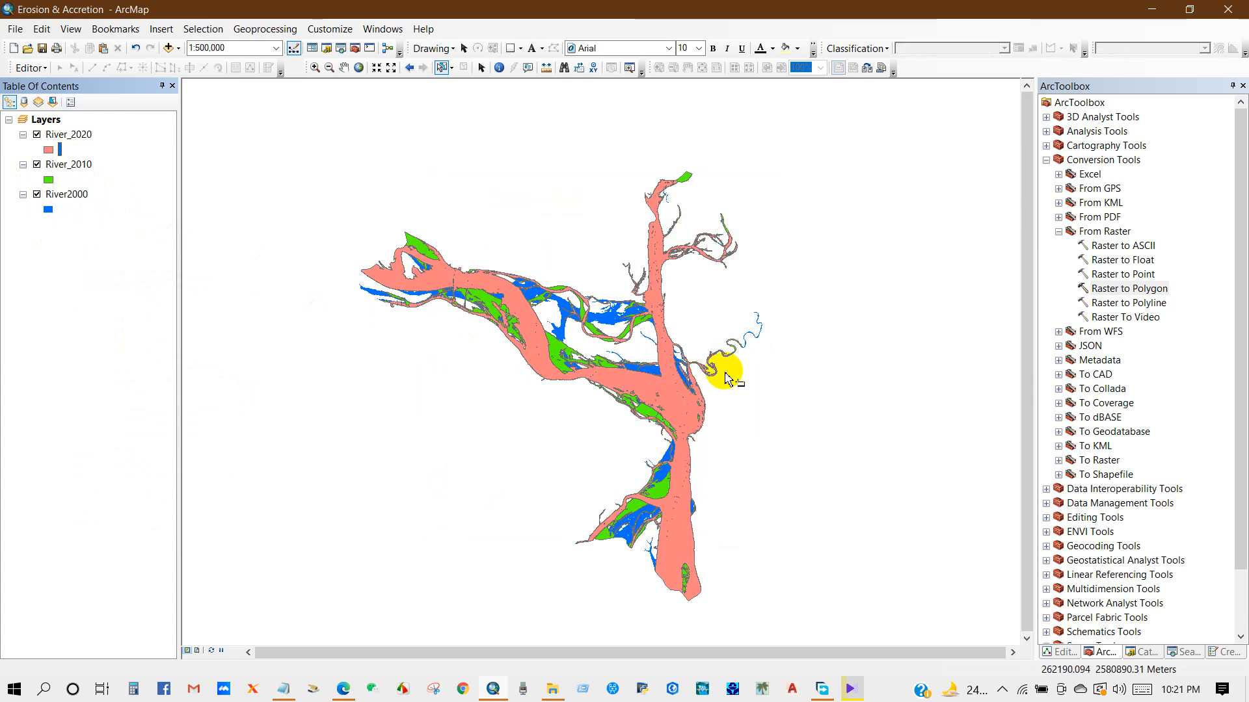
Reorder the layers so that River2000 is on top, followed by River_2010 and River_2020
{"action": "left_click", "coordinate": [344, 67]}
{"action": "left_click_drag", "start_coordinate": [645, 424], "coordinate": [619, 413]}
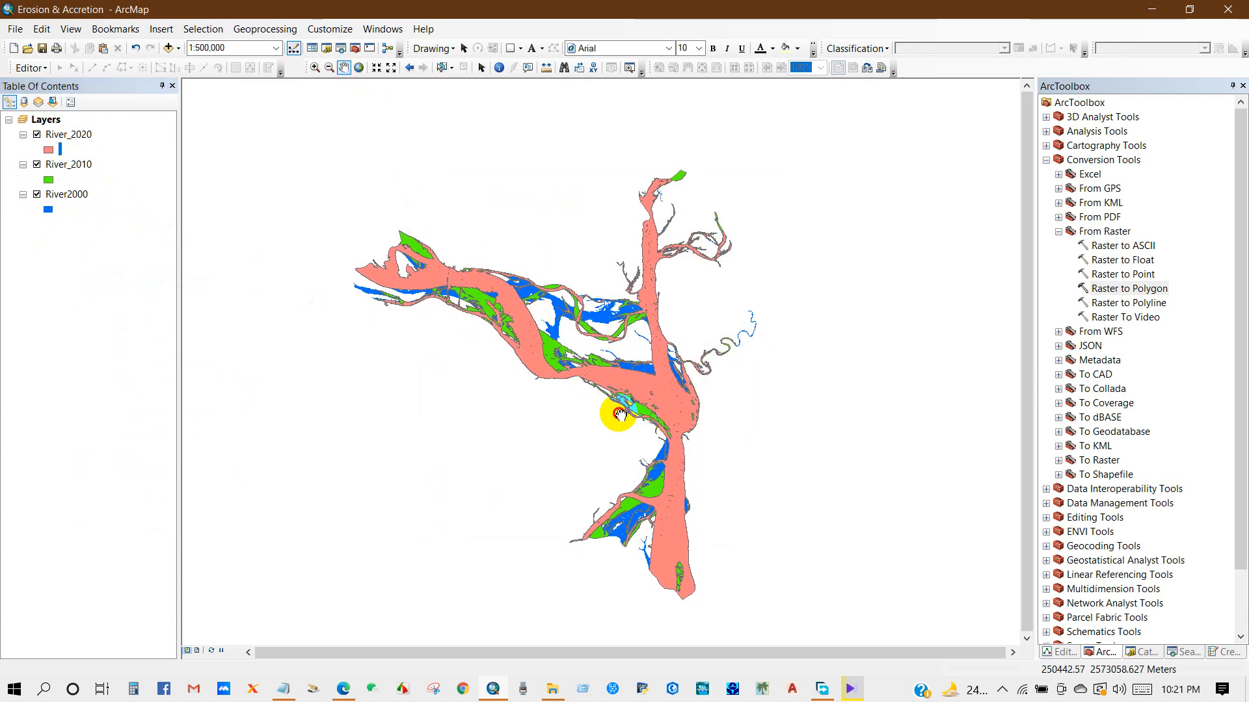
{"action": "left_click", "coordinate": [315, 68]}
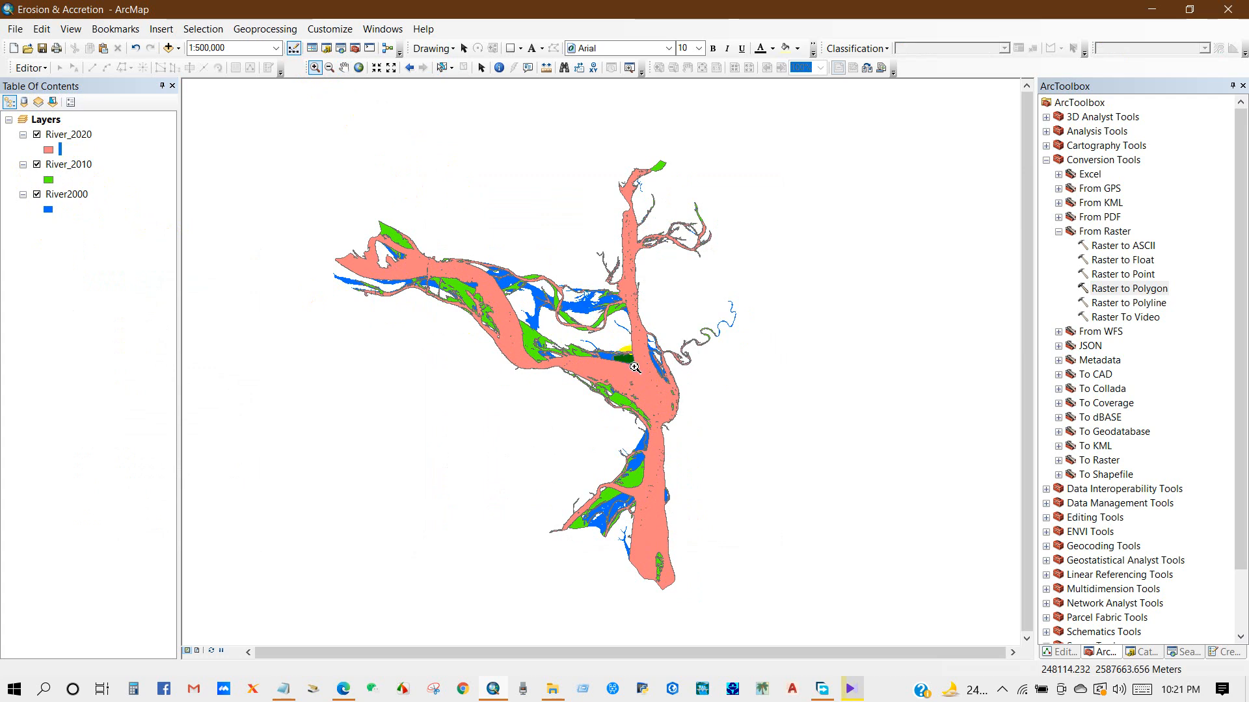
{"action": "left_click", "coordinate": [636, 376]}
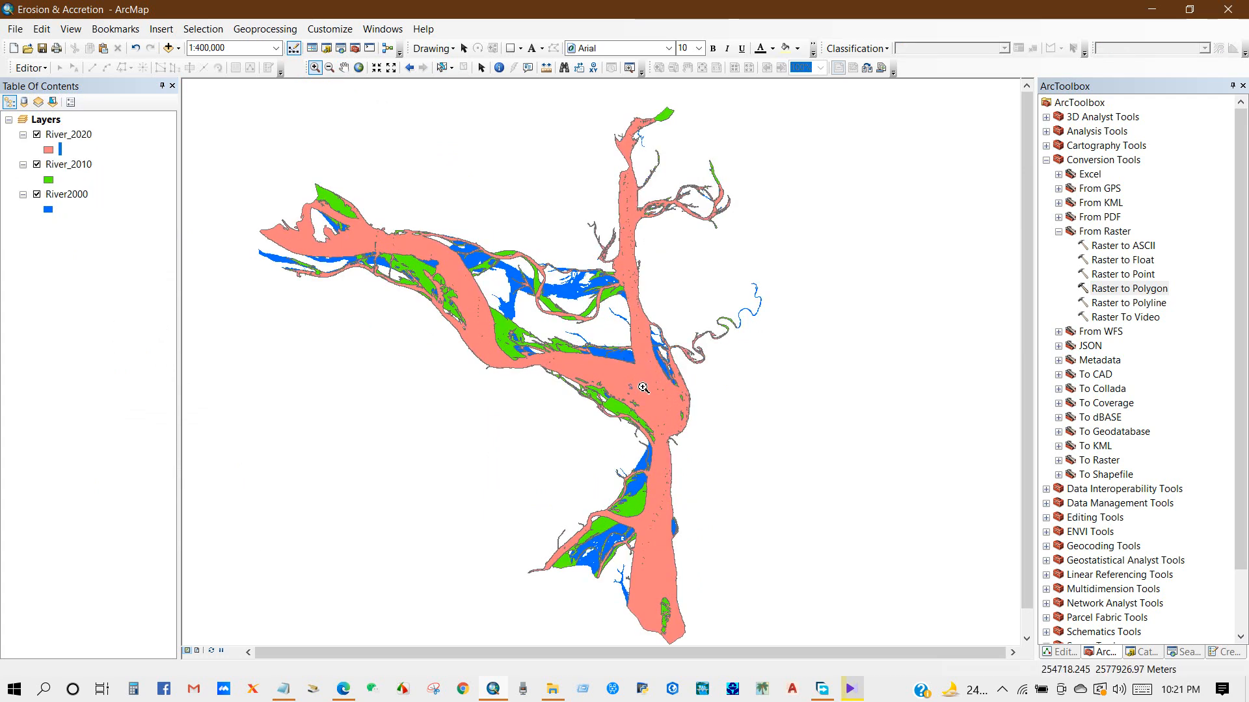
{"action": "left_click", "coordinate": [344, 68]}
{"action": "left_click_drag", "start_coordinate": [610, 374], "coordinate": [616, 377]}
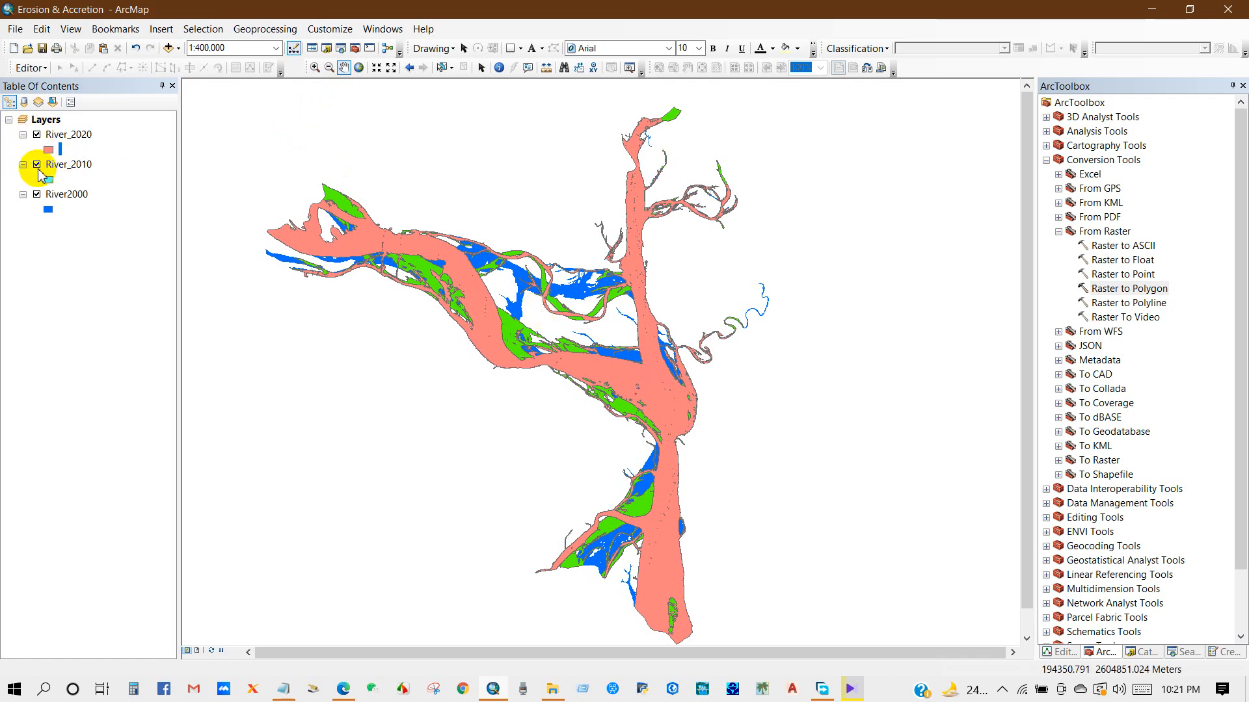
{"action": "left_click_drag", "start_coordinate": [54, 197], "coordinate": [68, 130]}
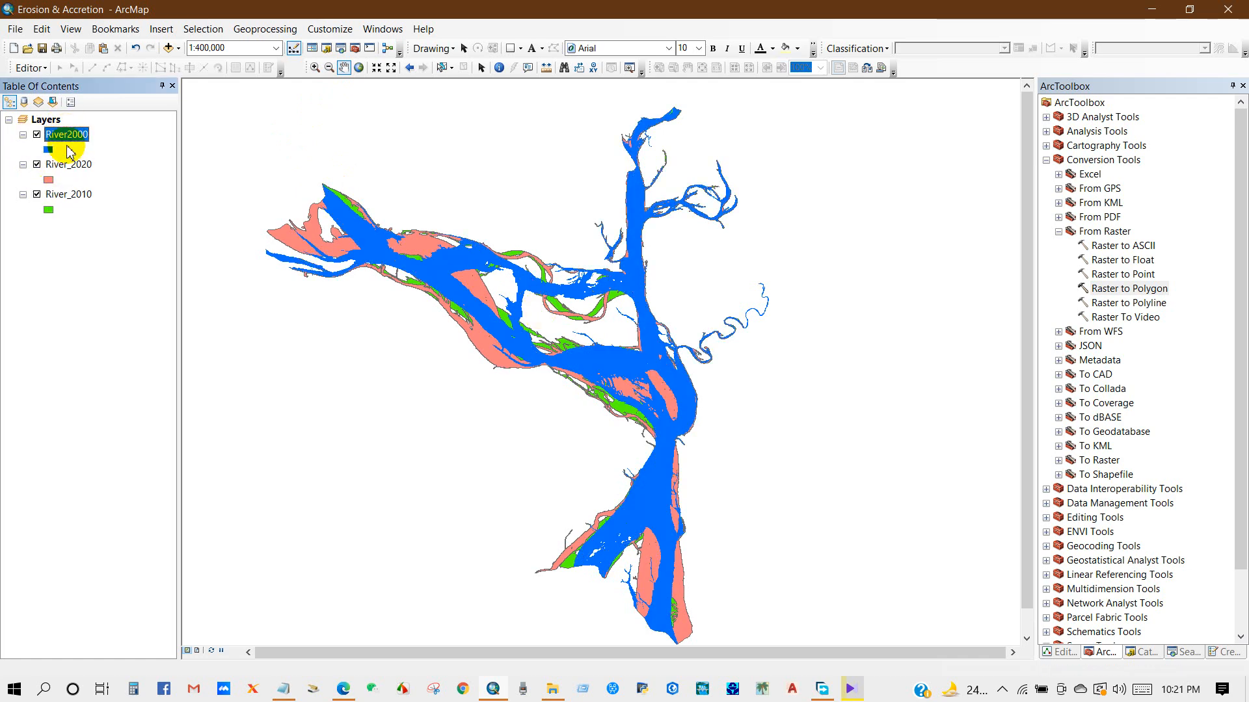
{"action": "left_click_drag", "start_coordinate": [70, 192], "coordinate": [73, 163]}
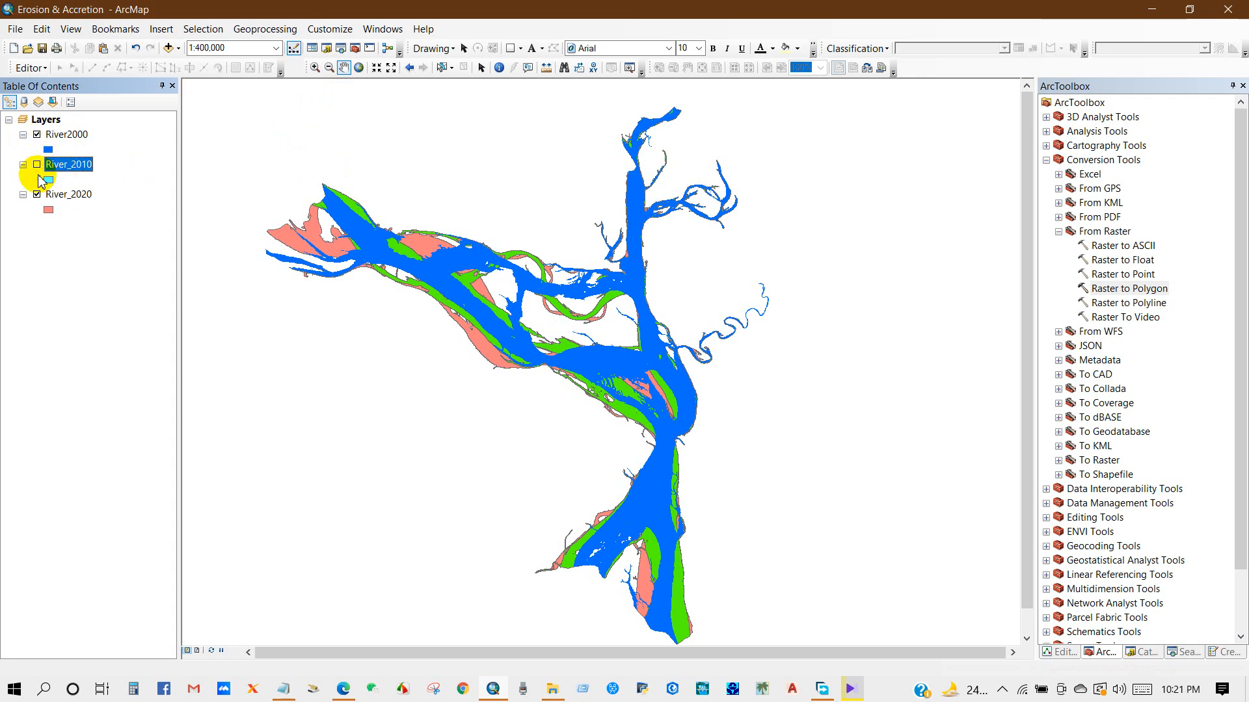
Compare the river extents by showing River2000 alone and adding River_2010 and River_2020 one at a time
{"action": "left_click", "coordinate": [37, 194]}
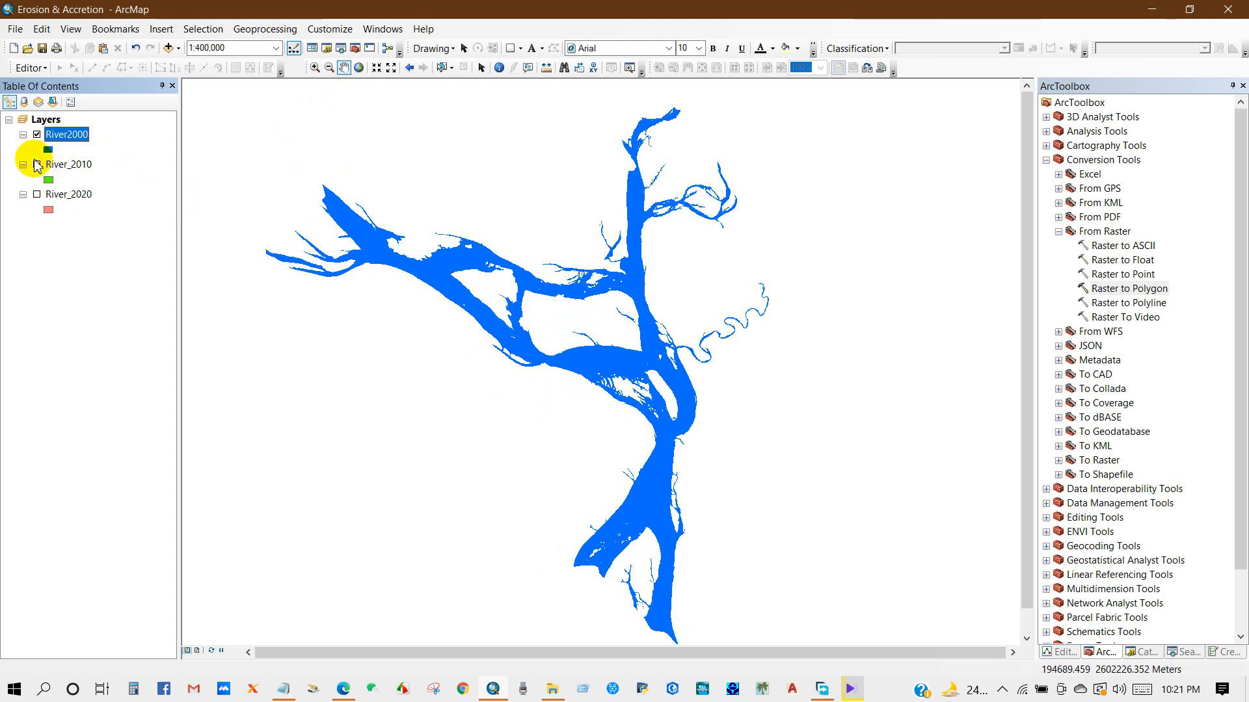
{"action": "left_click", "coordinate": [37, 165]}
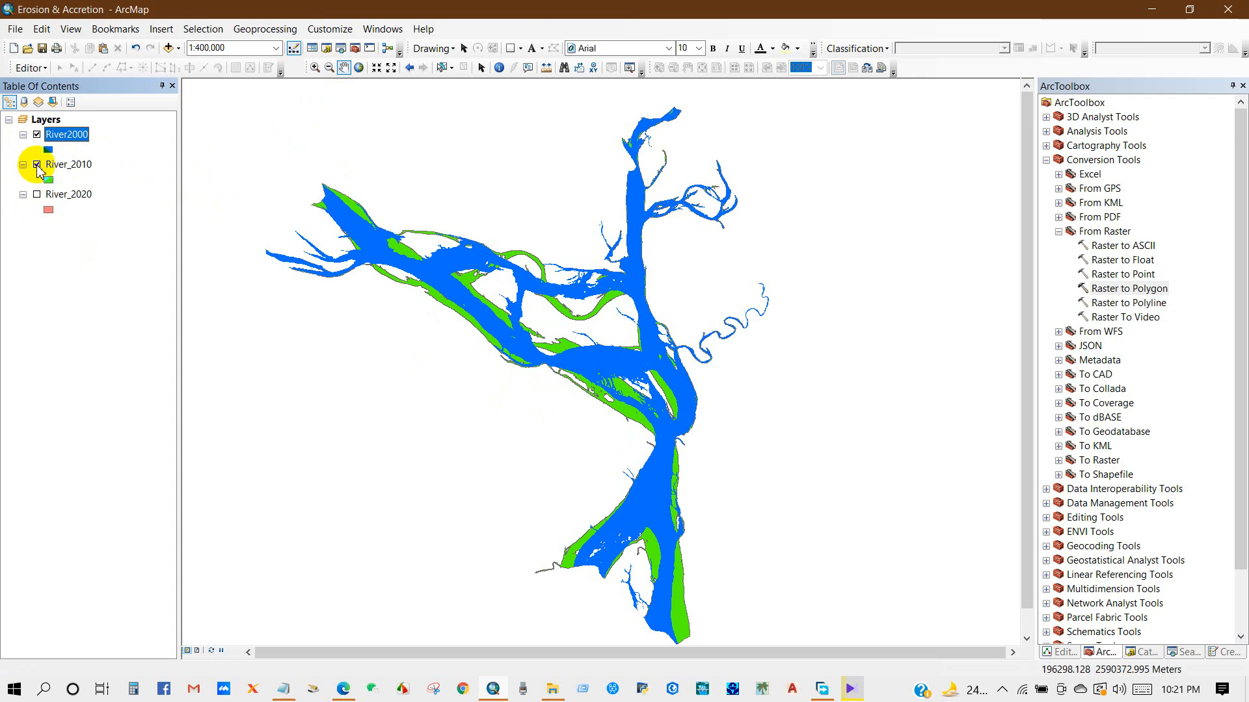
{"action": "left_click", "coordinate": [37, 194]}
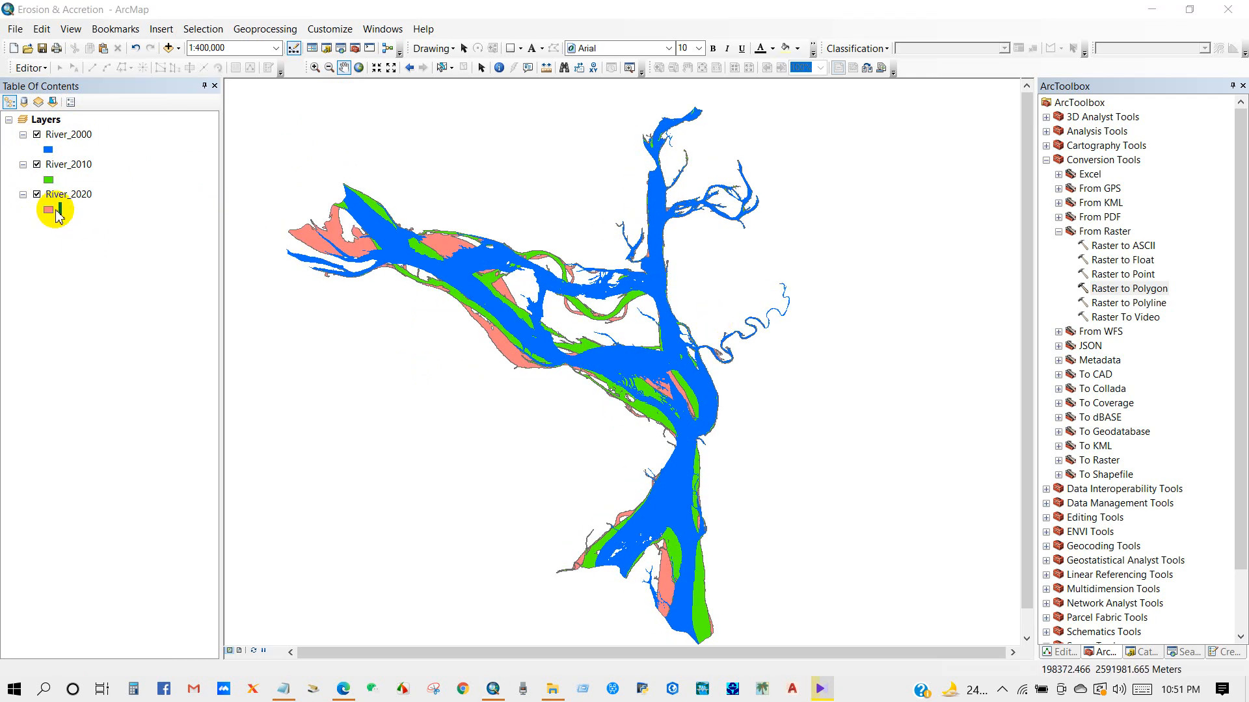
Change the River_2020 layer's fill color to orange-red
{"action": "double_click", "coordinate": [57, 213]}
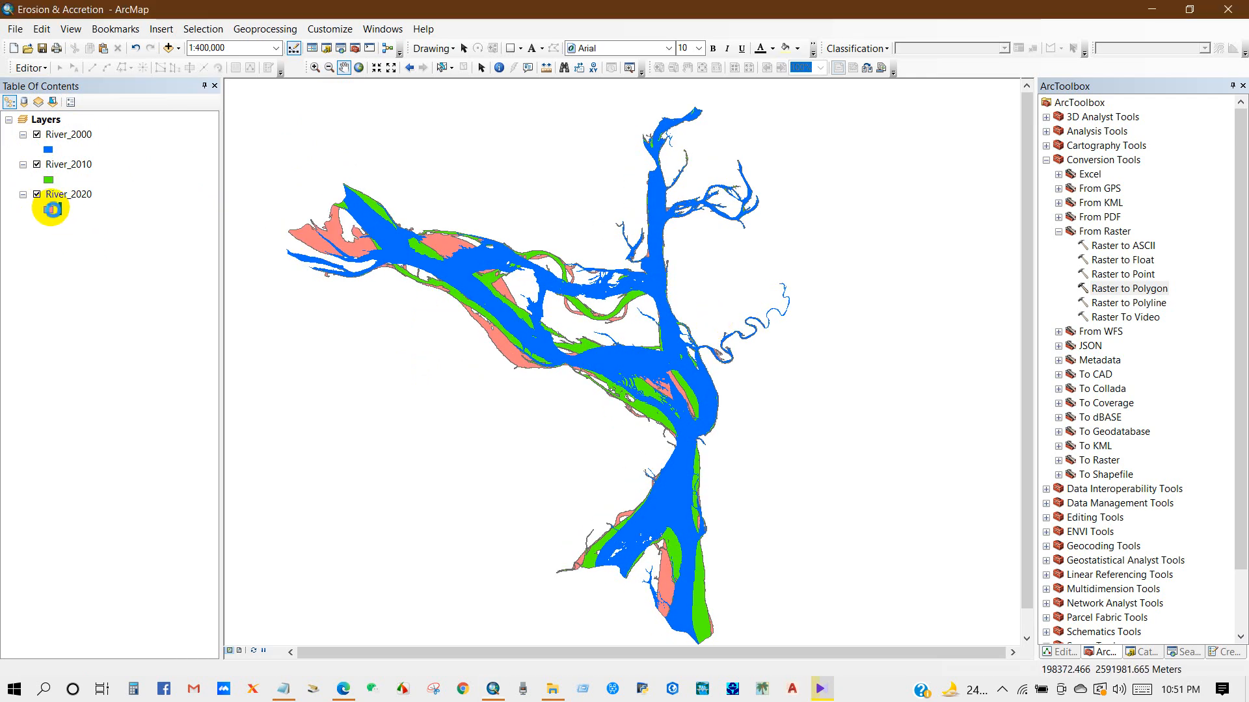
{"action": "left_click", "coordinate": [757, 305]}
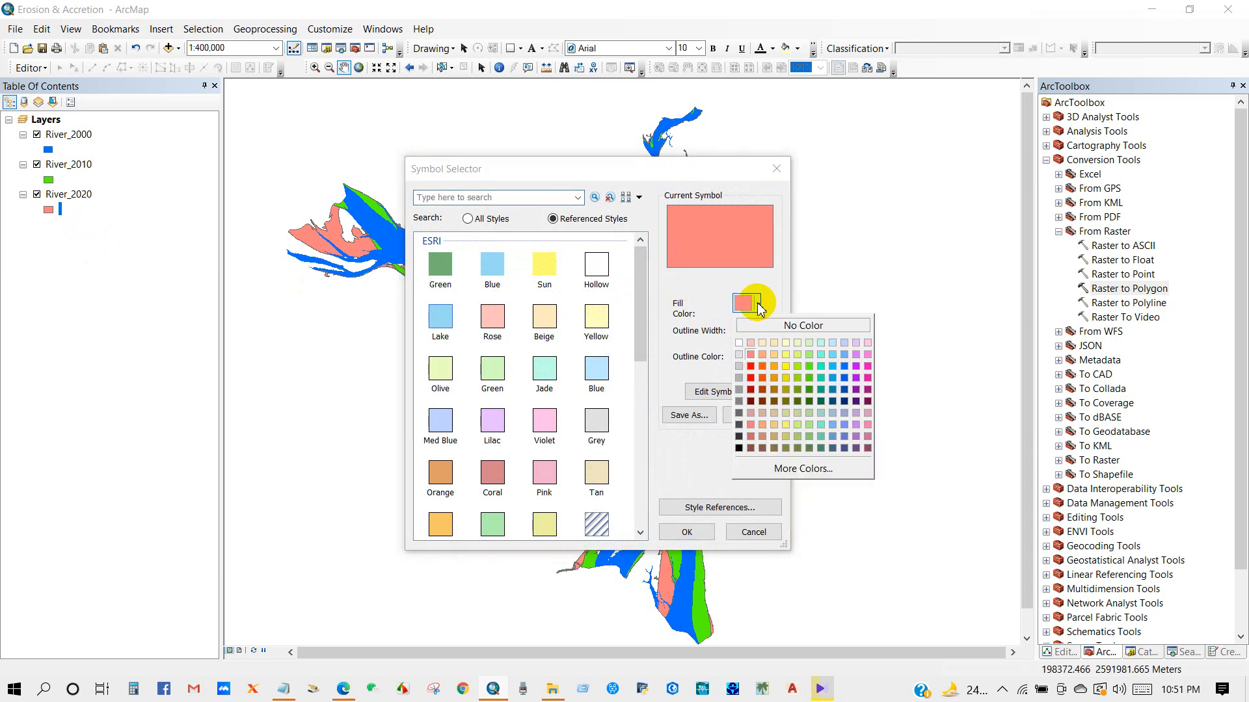
{"action": "left_click", "coordinate": [763, 368]}
{"action": "left_click", "coordinate": [686, 530]}
{"action": "scroll", "coordinate": [605, 465], "scroll_direction": "up", "scroll_amount": 4}
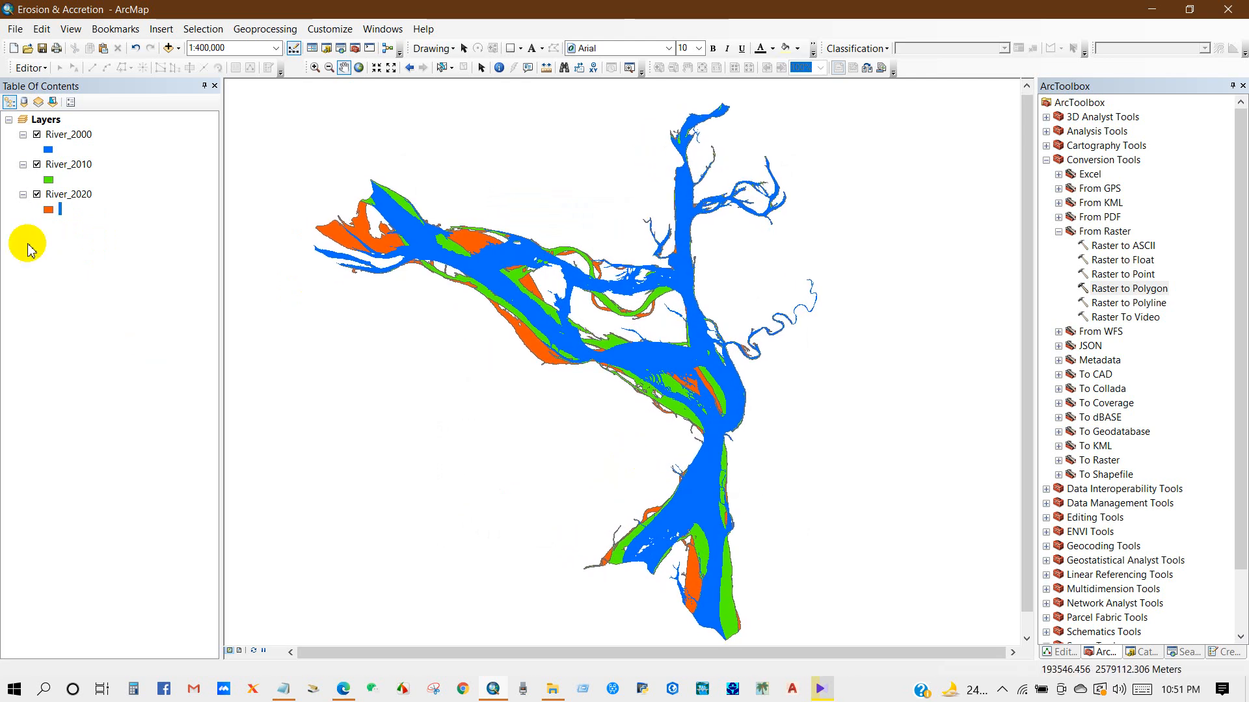
Open the River_2000 attribute table and add a field named Area_00 of type Double
{"action": "left_click", "coordinate": [79, 133]}
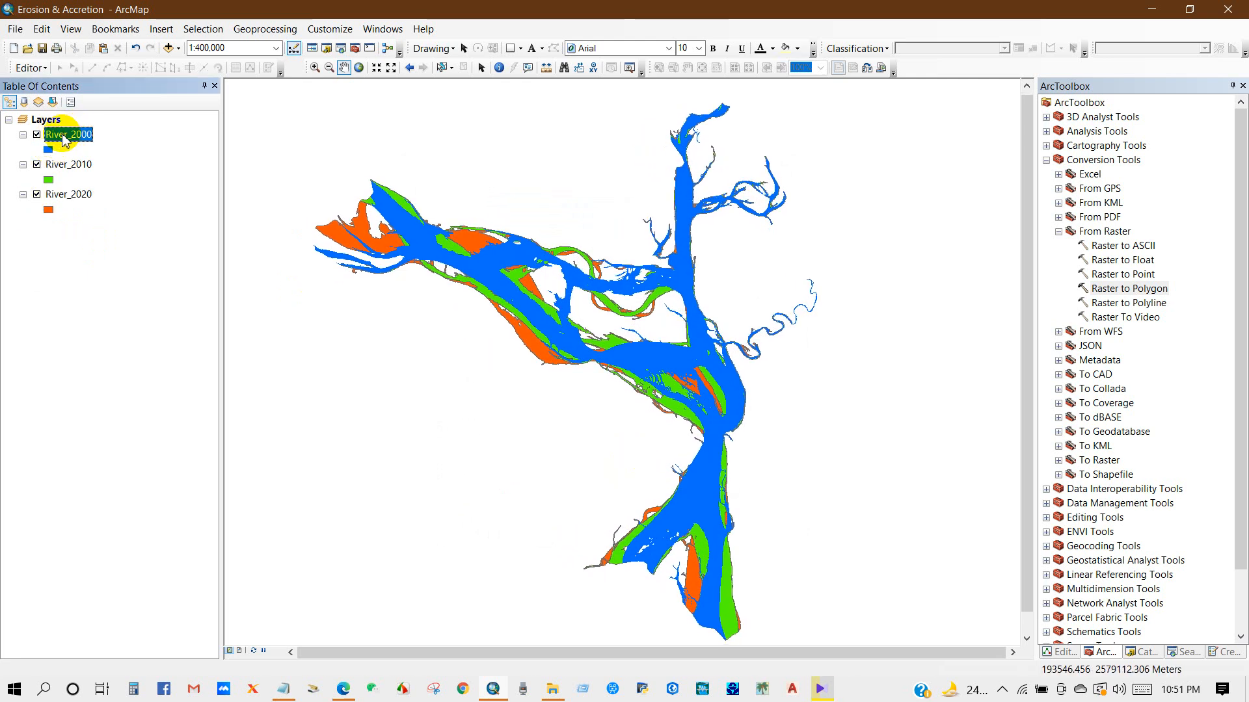
{"action": "right_click", "coordinate": [63, 137]}
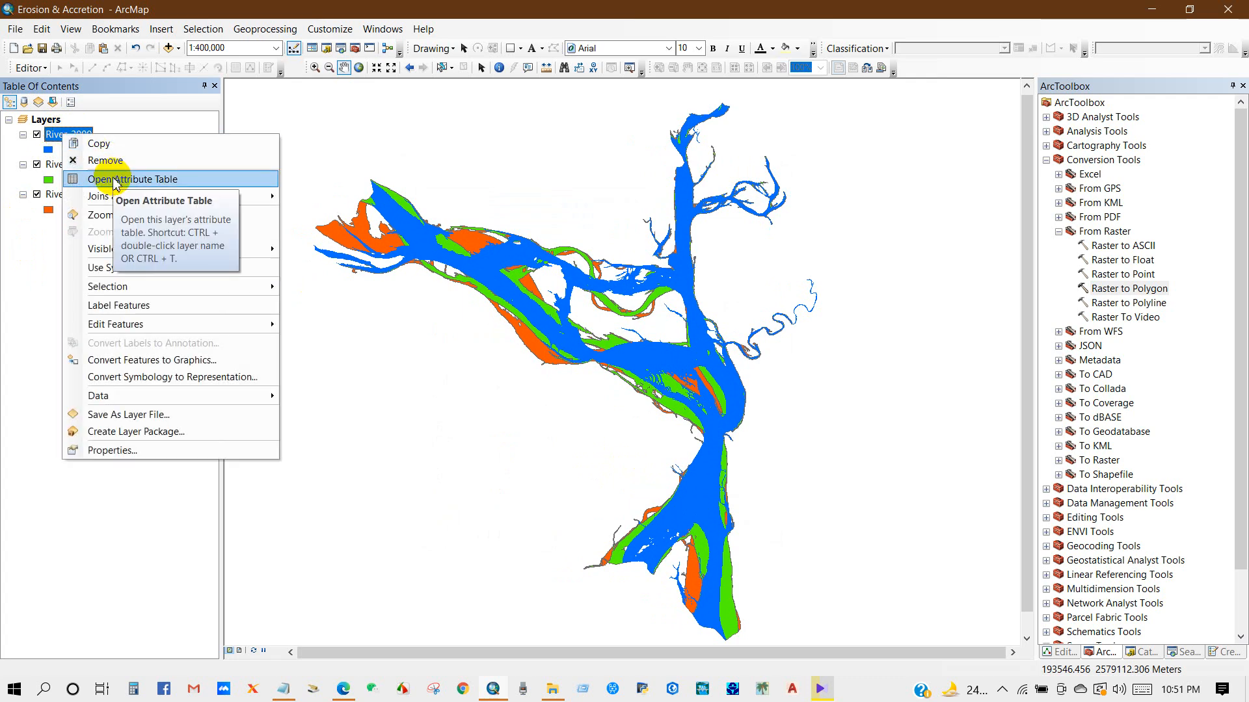
{"action": "left_click", "coordinate": [112, 178]}
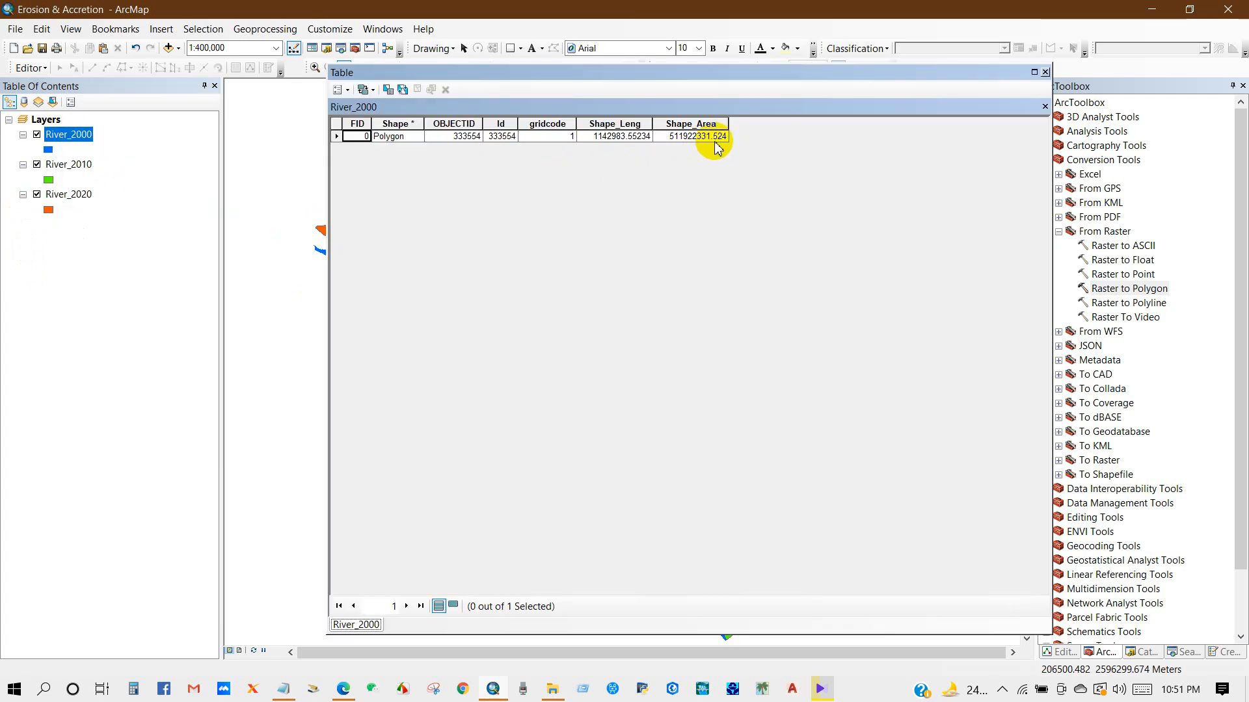
{"action": "left_click", "coordinate": [347, 90]}
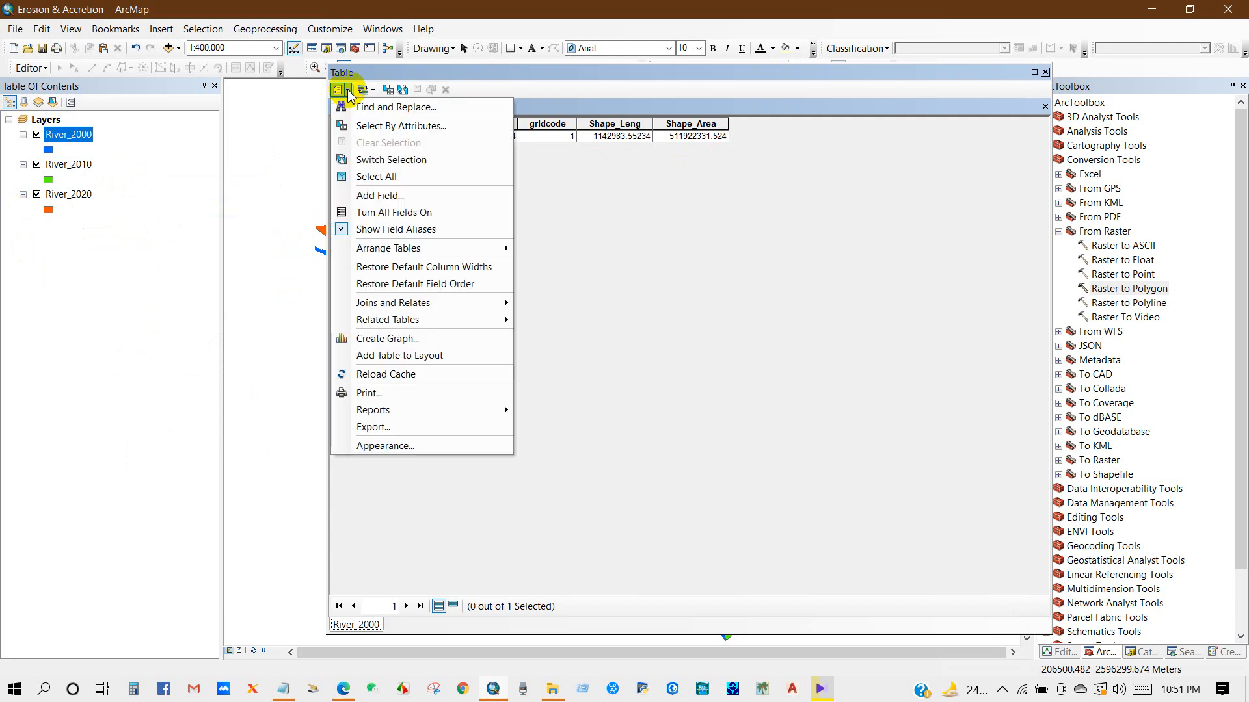
{"action": "left_click", "coordinate": [365, 195]}
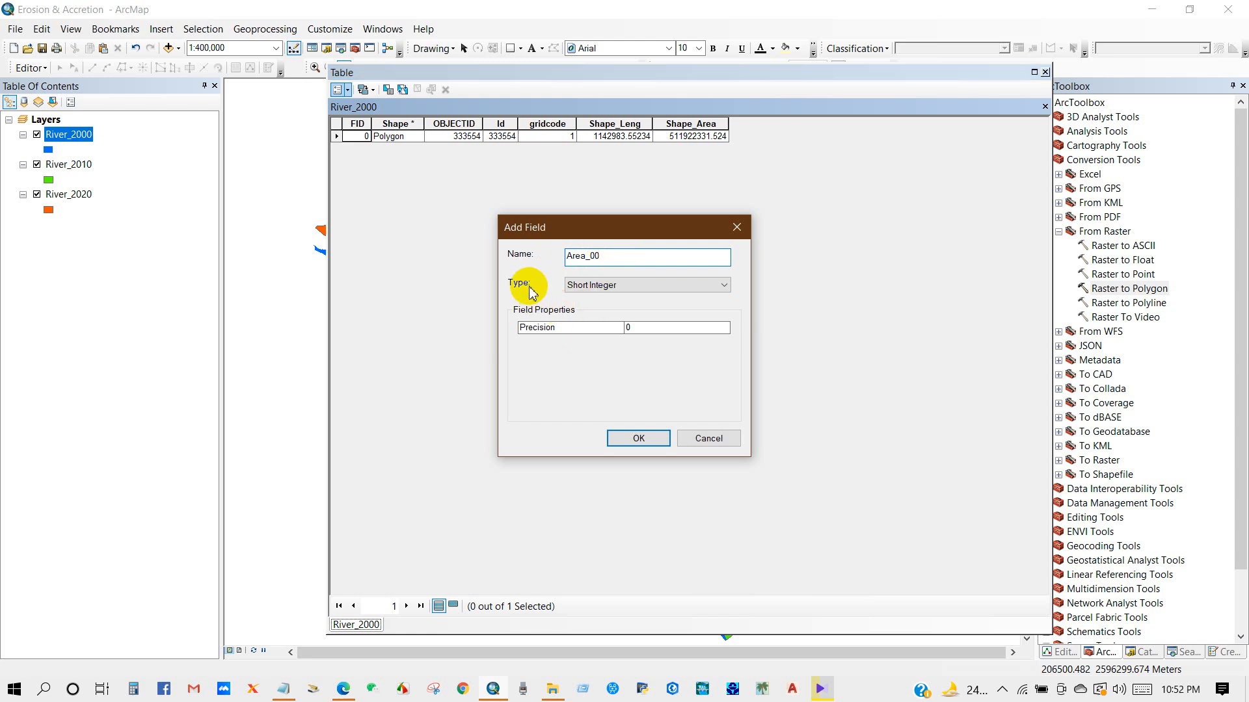
{"action": "left_click", "coordinate": [613, 284]}
{"action": "left_click", "coordinate": [597, 324]}
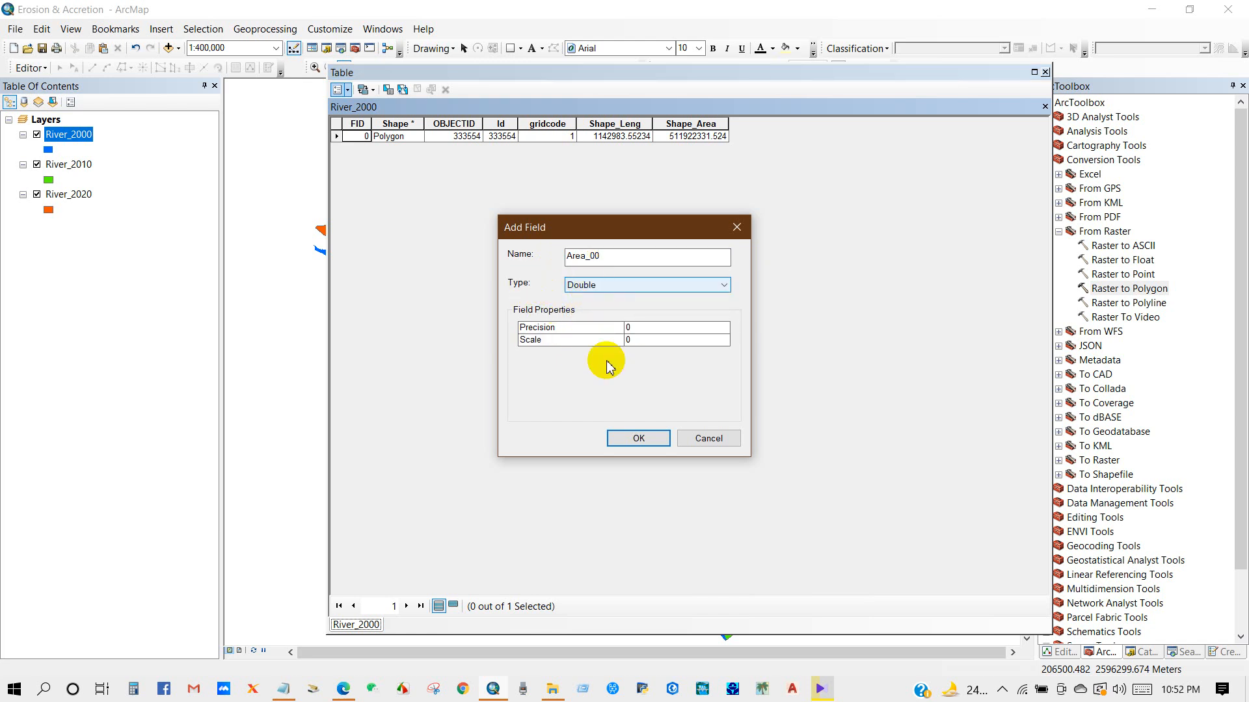
{"action": "left_click", "coordinate": [637, 440]}
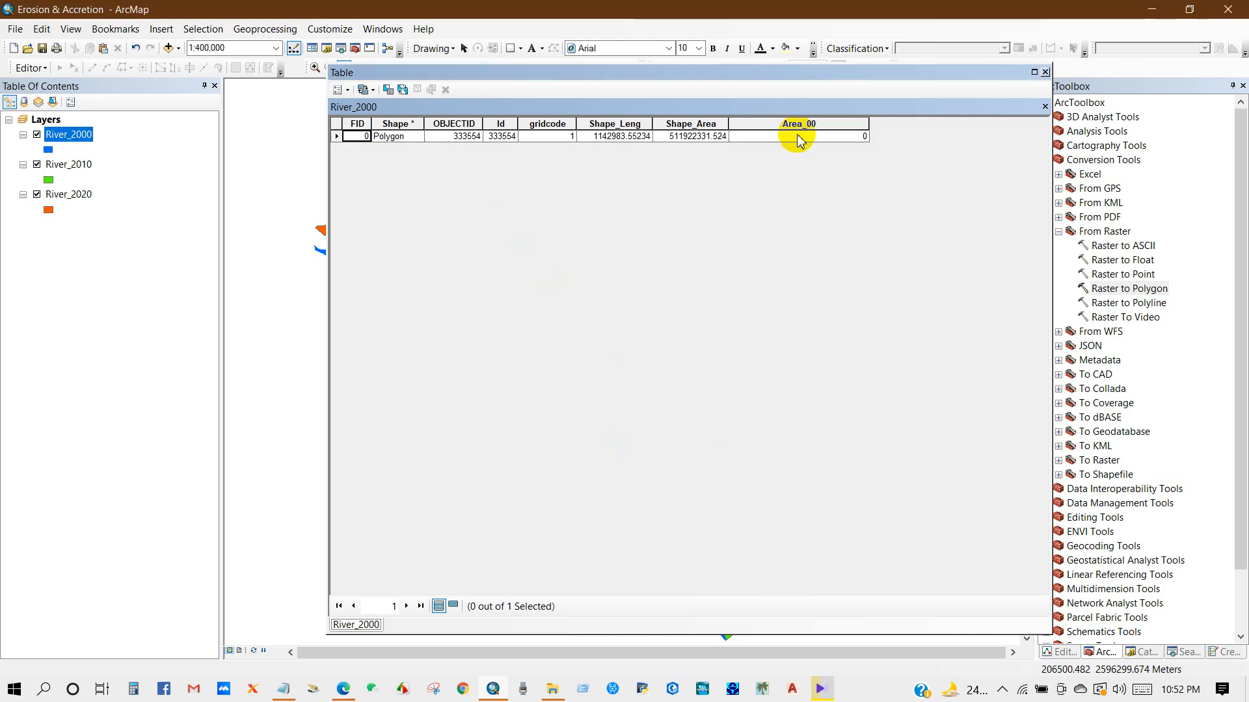
Calculate the Area_00 field of River_2000 as polygon area in hectares, using the data source's coordinate system, and close the table
{"action": "right_click", "coordinate": [796, 124]}
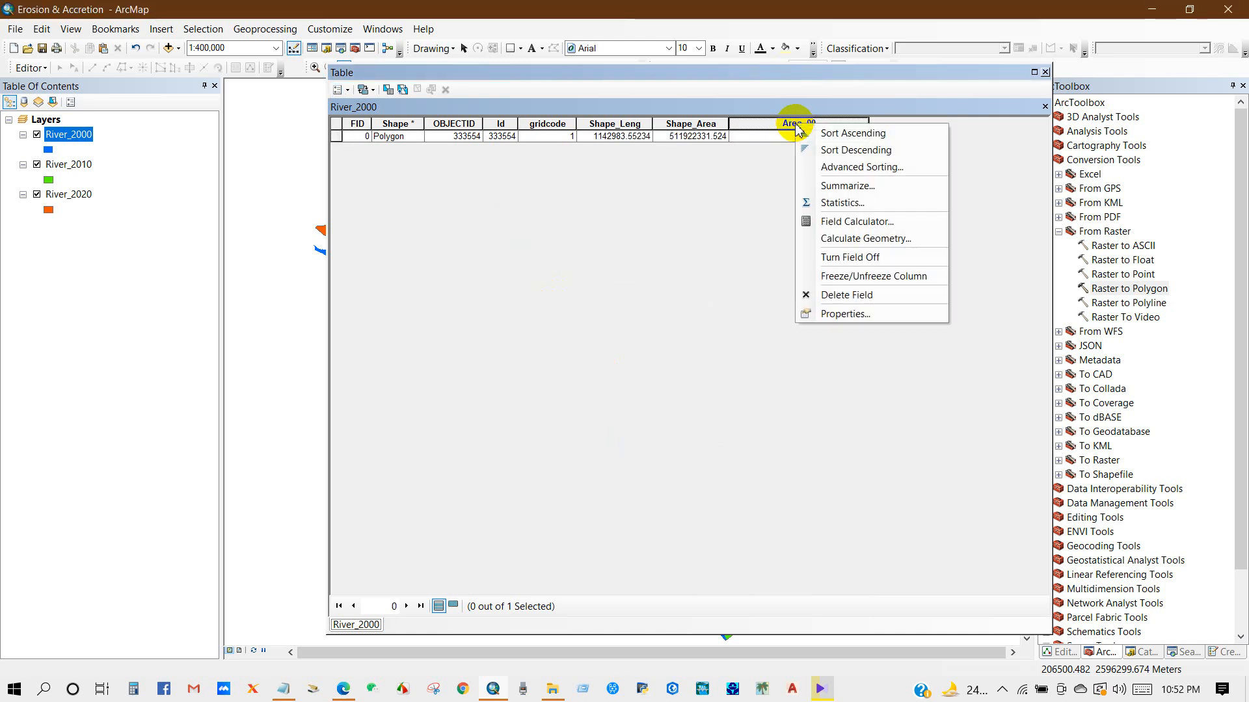
{"action": "left_click", "coordinate": [844, 241]}
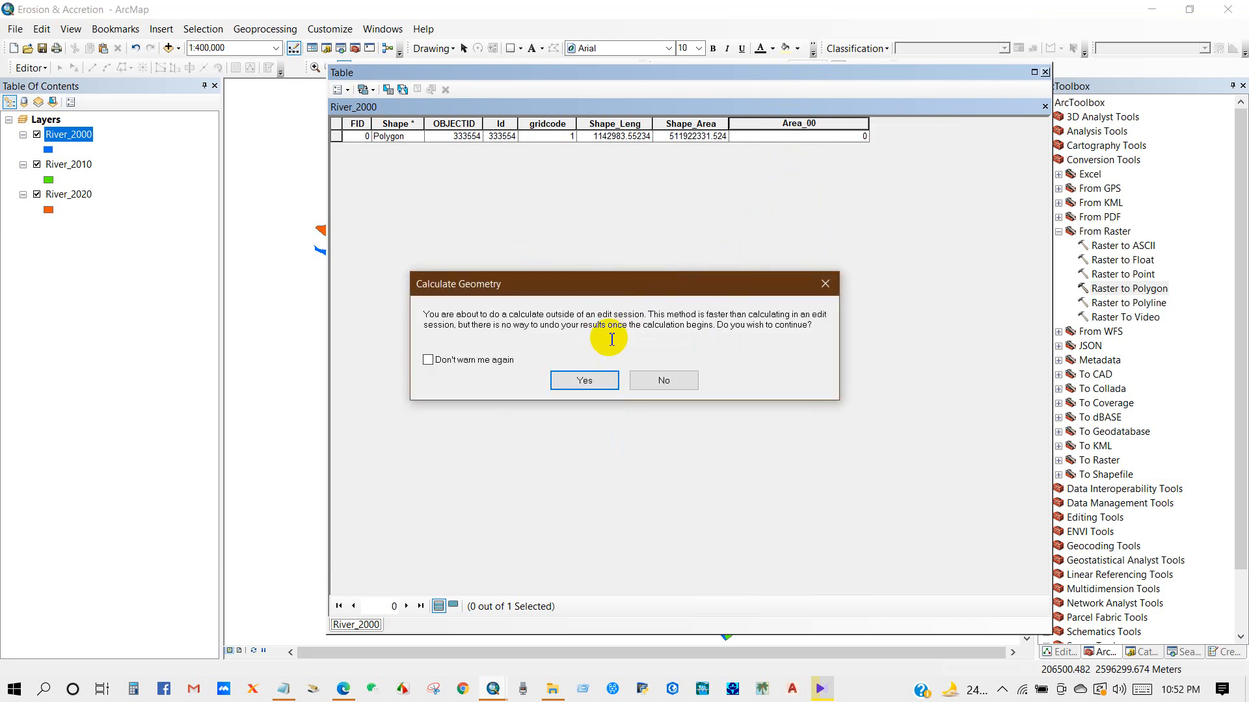
{"action": "left_click", "coordinate": [581, 378]}
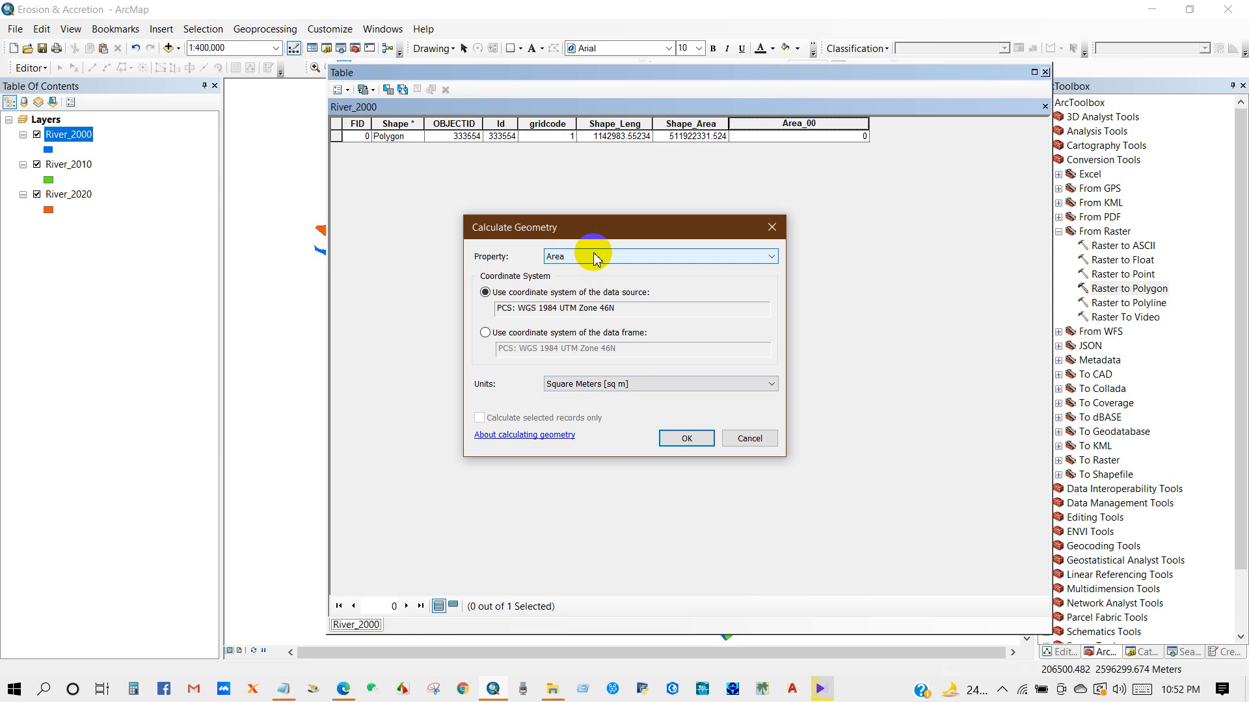
{"action": "left_click", "coordinate": [582, 385]}
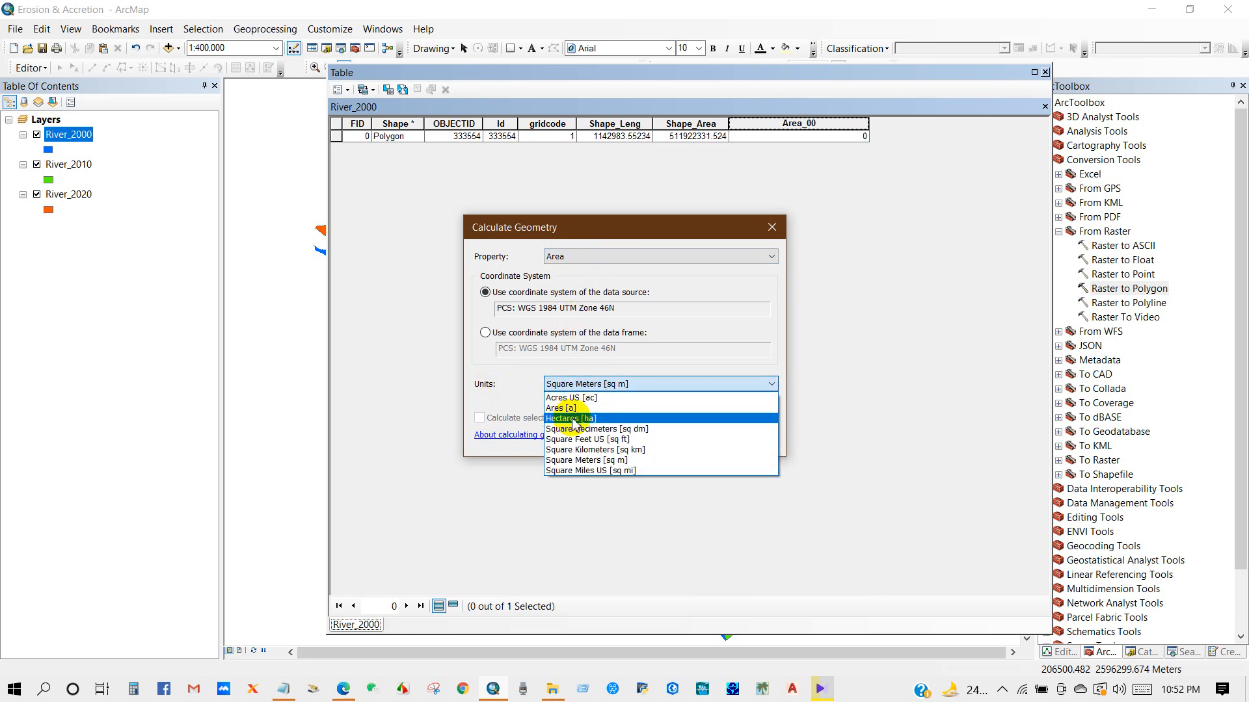
{"action": "left_click", "coordinate": [570, 419]}
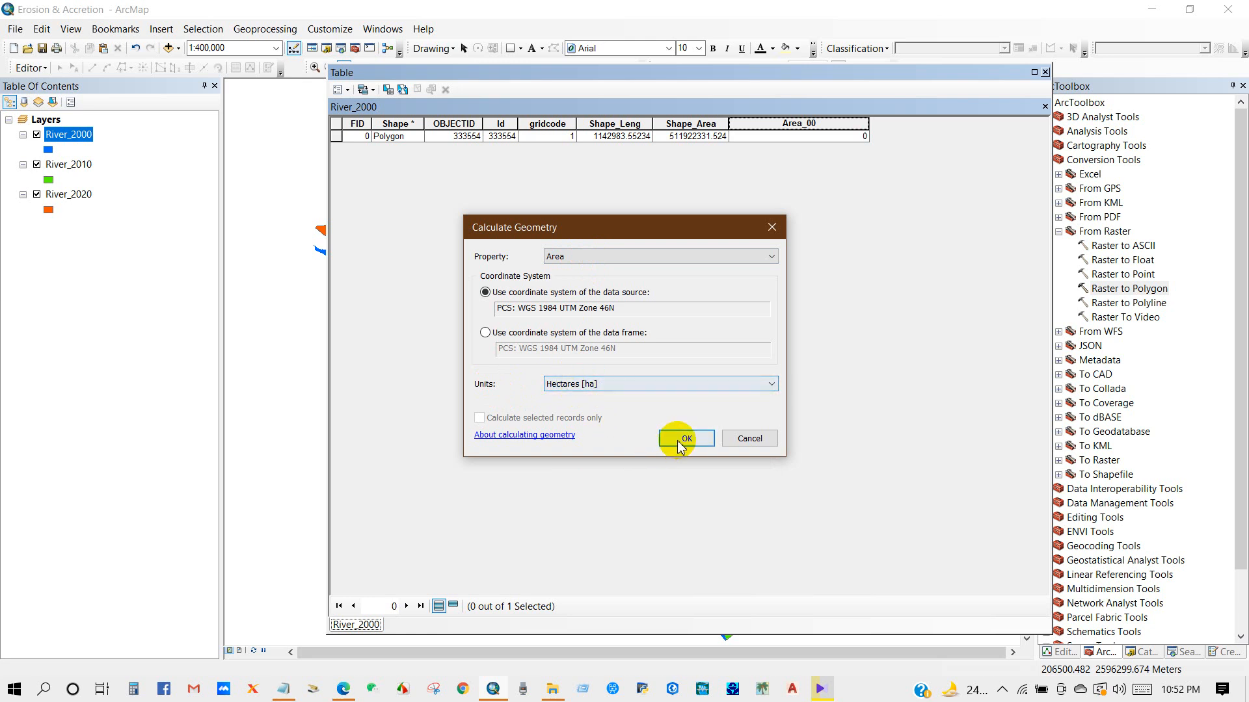
{"action": "left_click", "coordinate": [696, 430]}
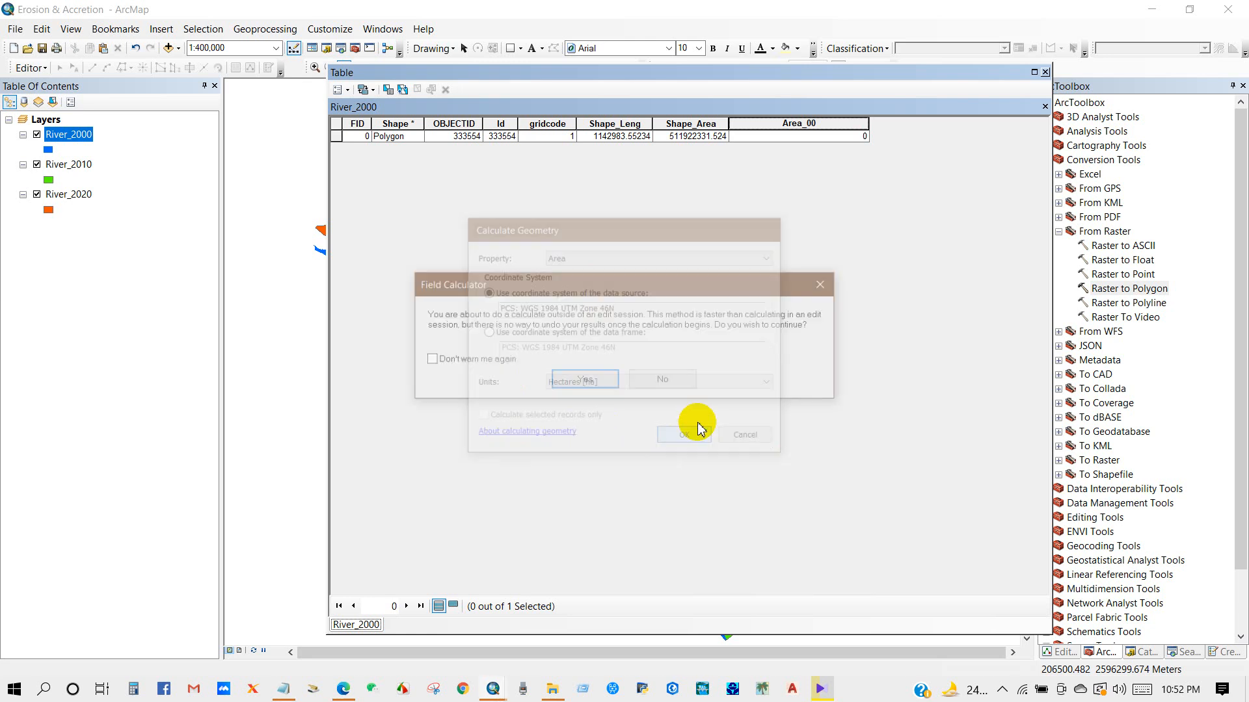
{"action": "left_click", "coordinate": [587, 380]}
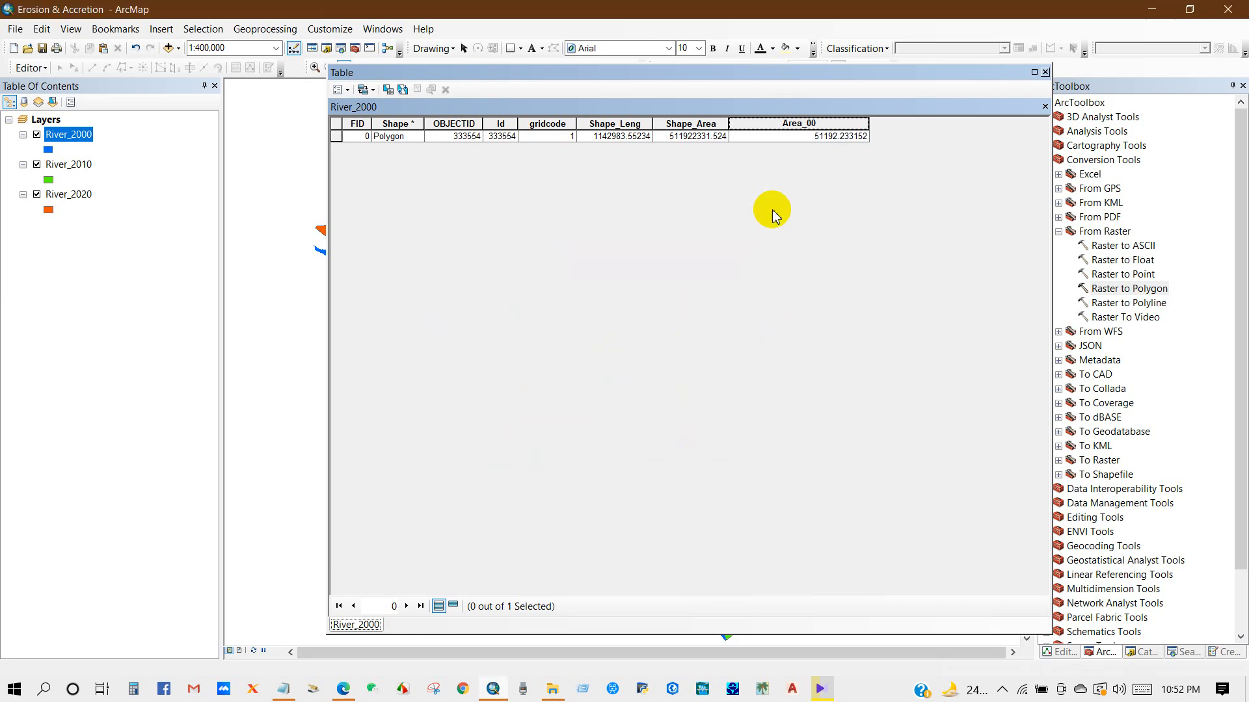
{"action": "left_click", "coordinate": [816, 125]}
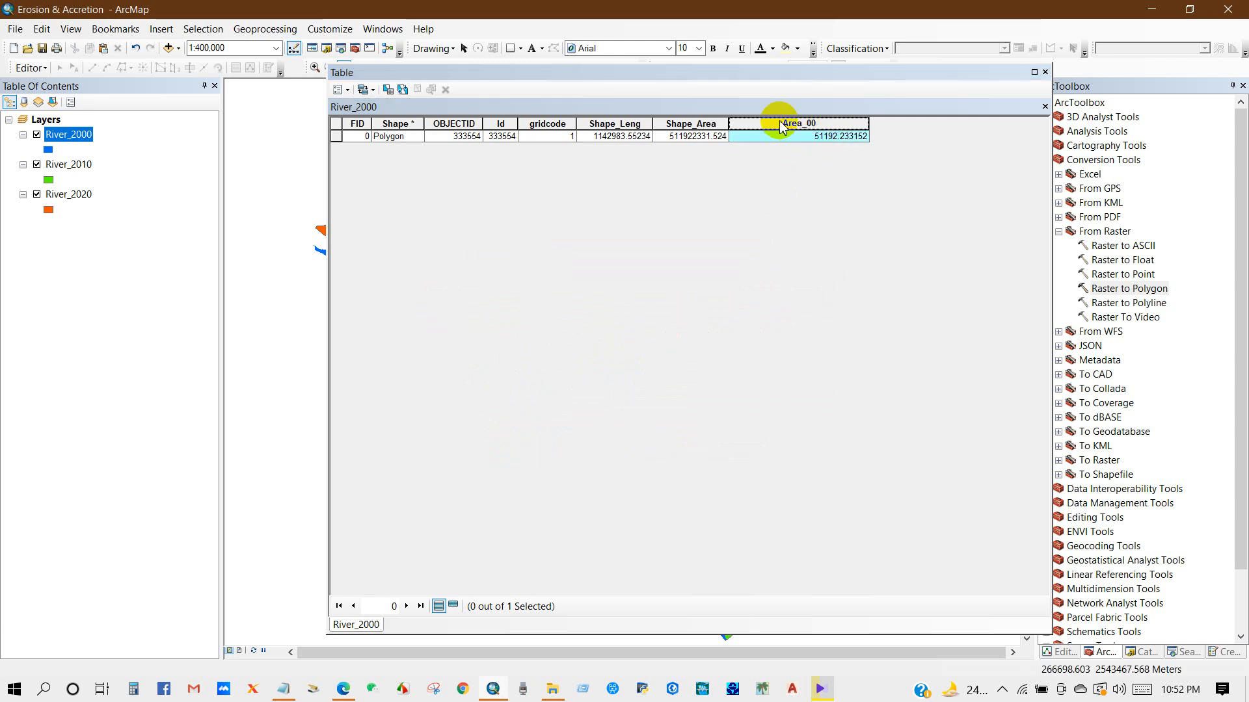
{"action": "left_click", "coordinate": [782, 127]}
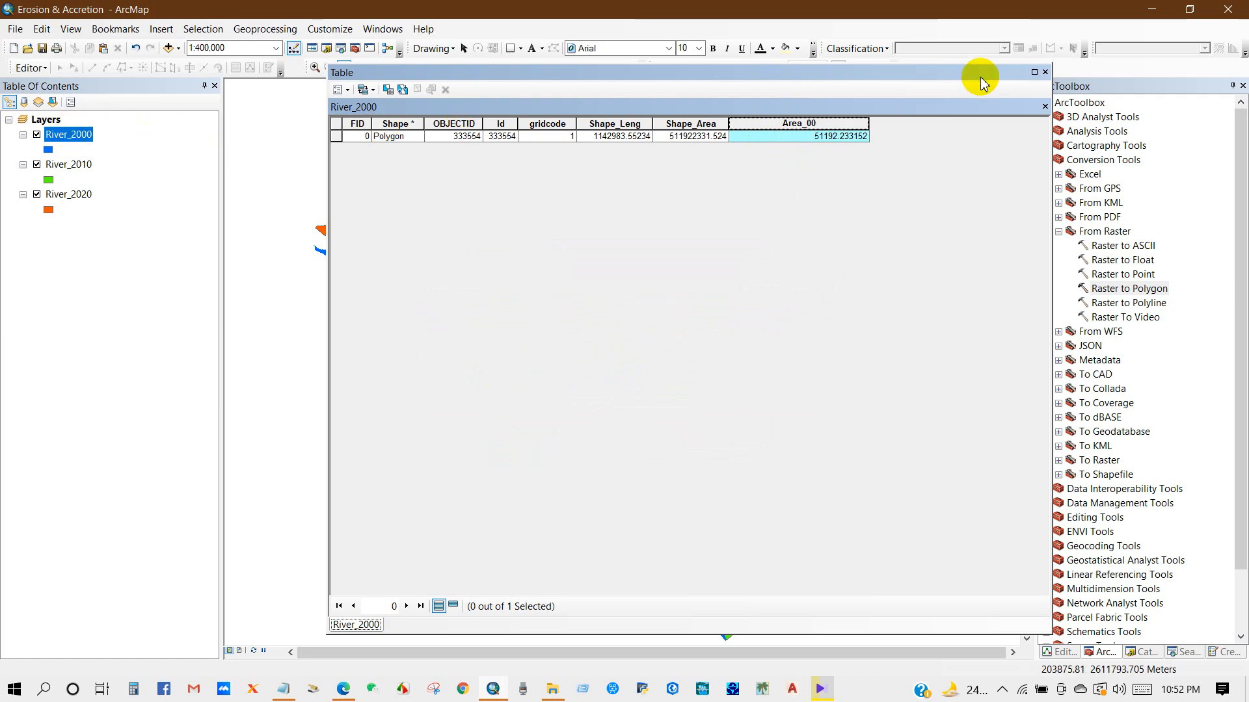
{"action": "left_click", "coordinate": [1045, 72]}
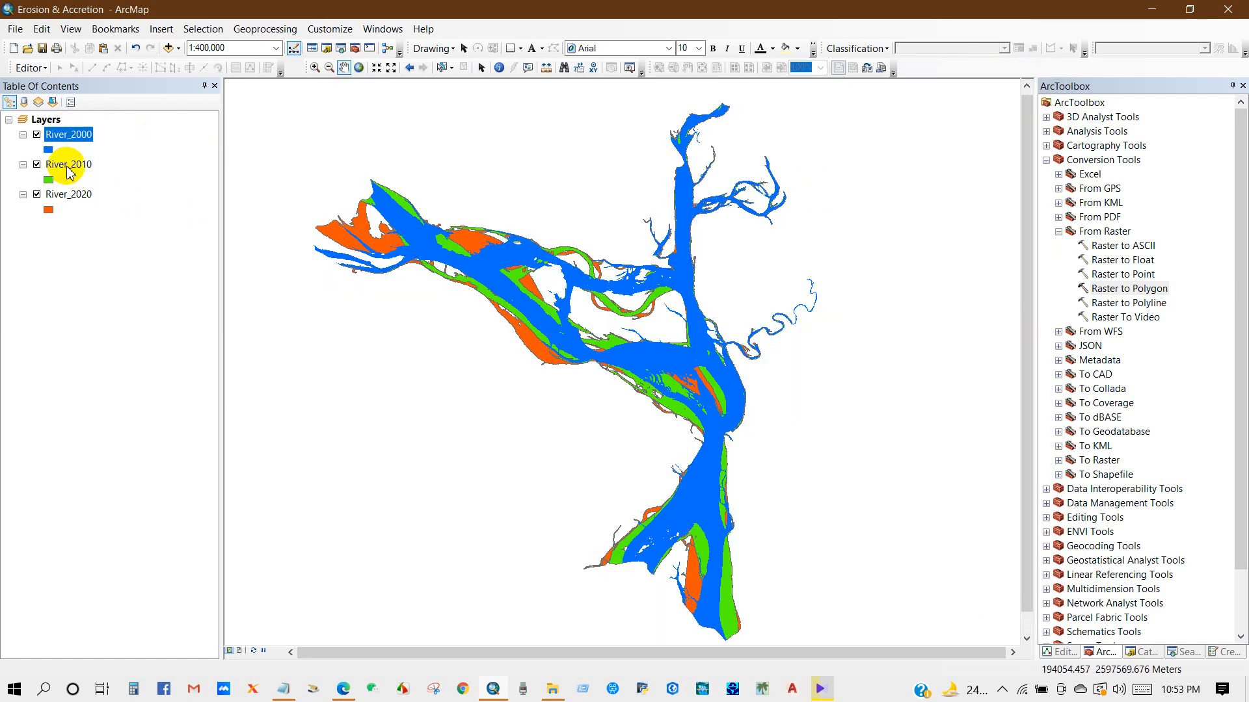
Open the River_2010 attribute table and add a field named Area_2010 of type Double
{"action": "right_click", "coordinate": [69, 167]}
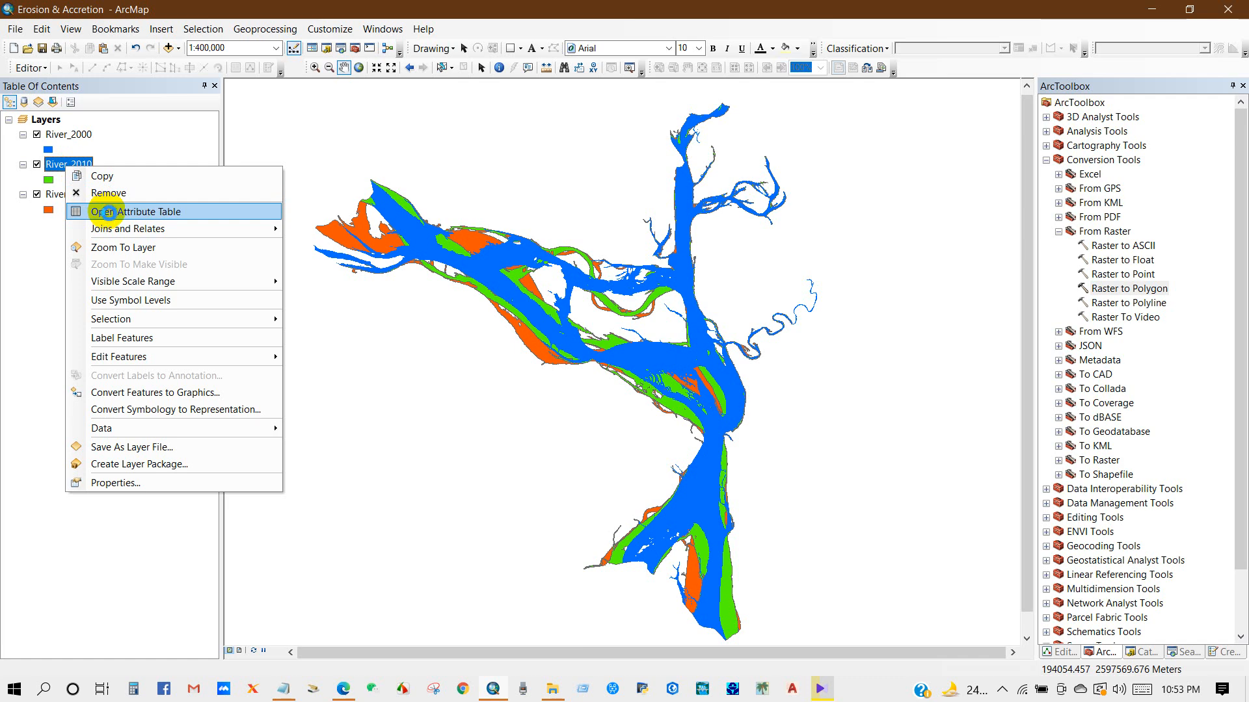
{"action": "left_click", "coordinate": [108, 212]}
{"action": "left_click", "coordinate": [344, 90]}
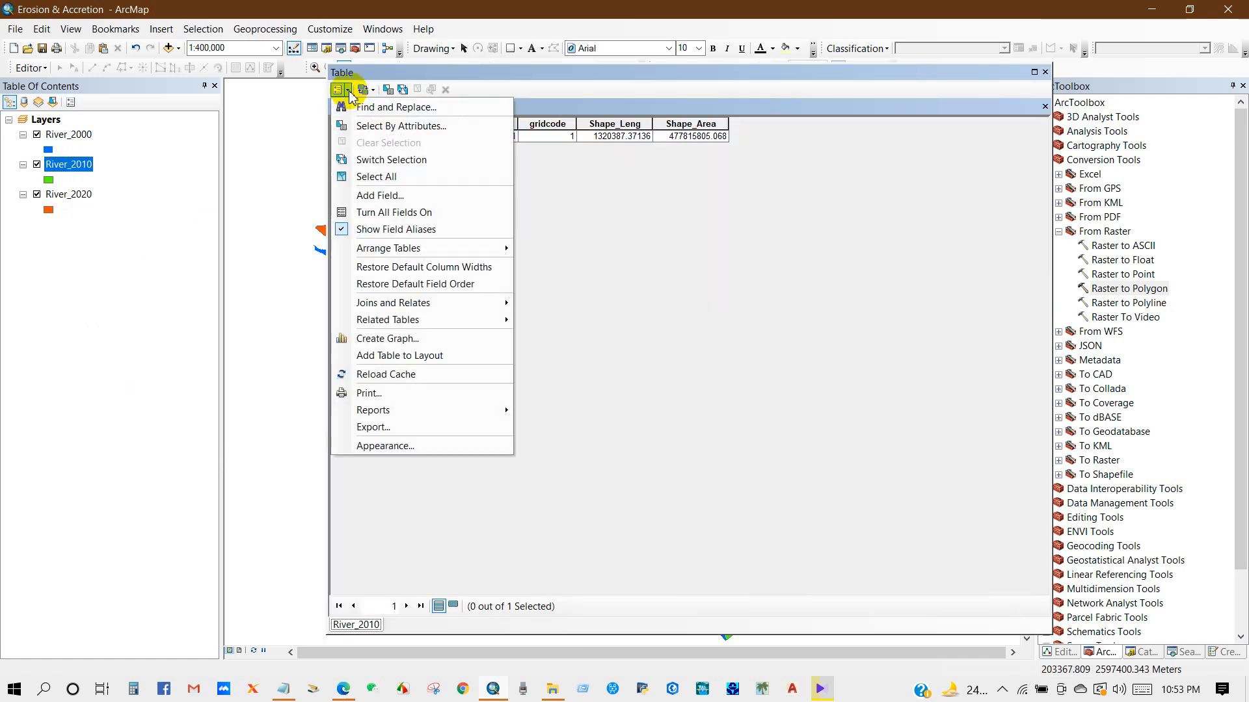
{"action": "left_click", "coordinate": [361, 195]}
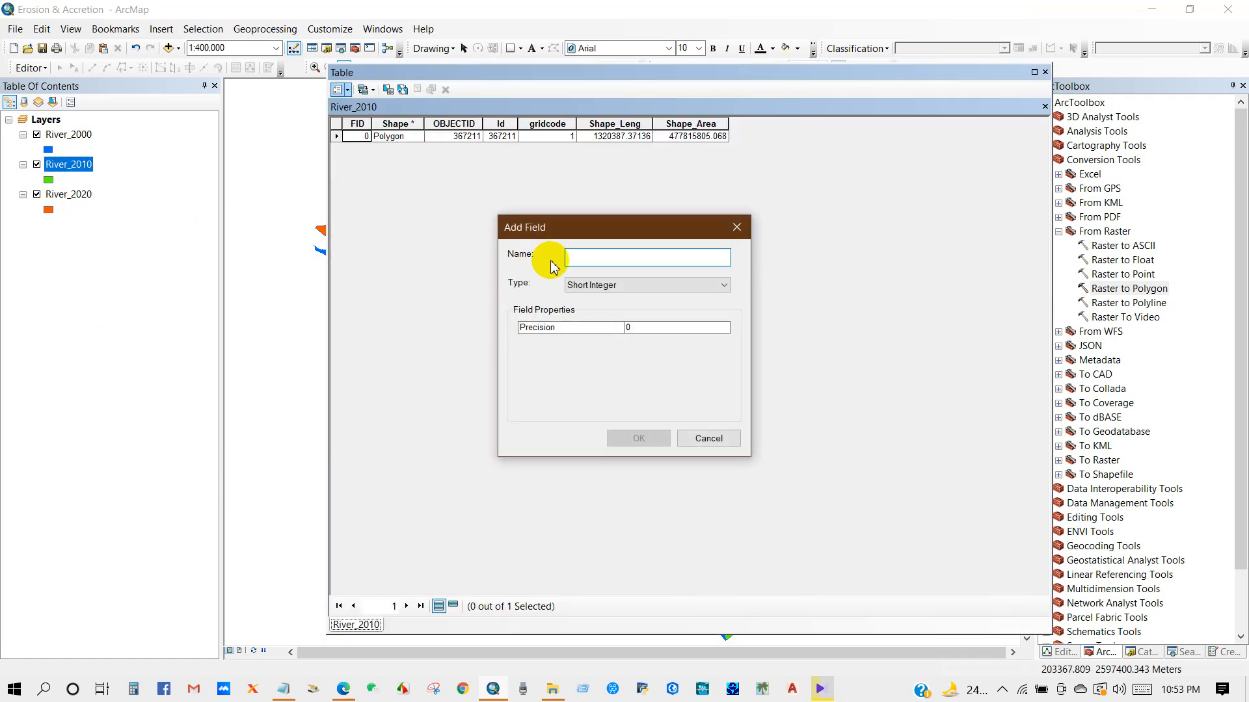
{"action": "type", "text": "Area_2010"}
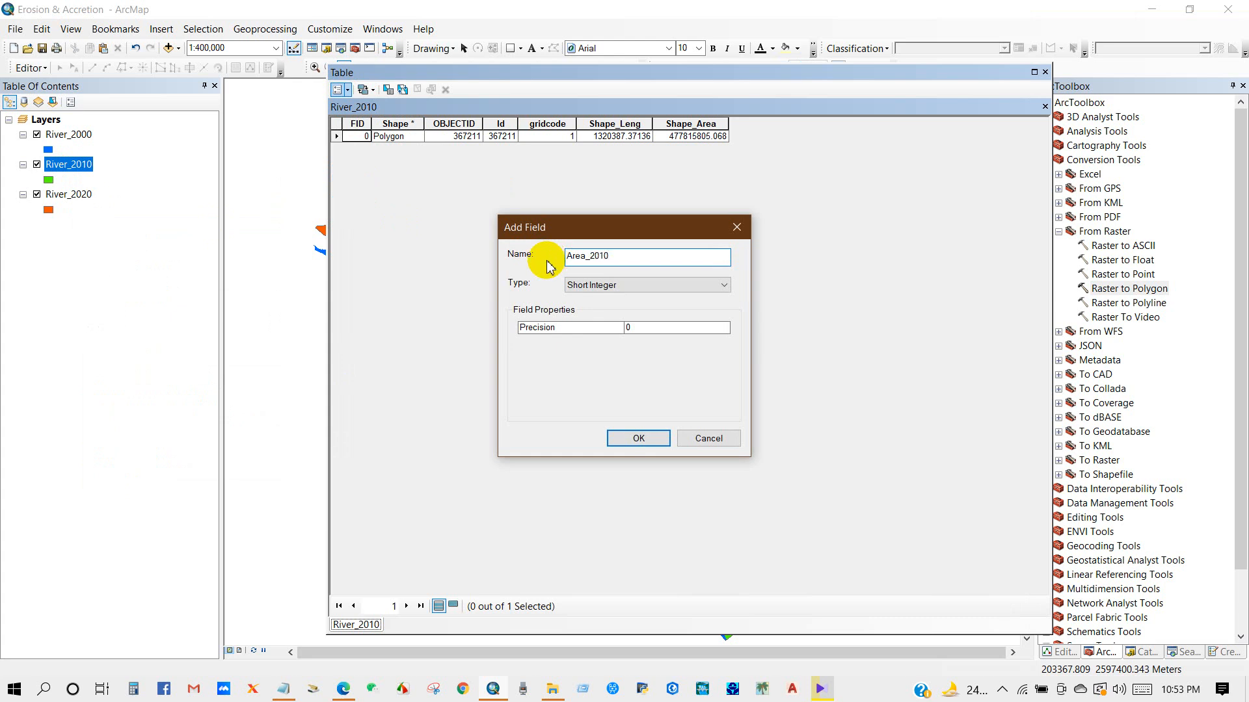
{"action": "left_click", "coordinate": [587, 284]}
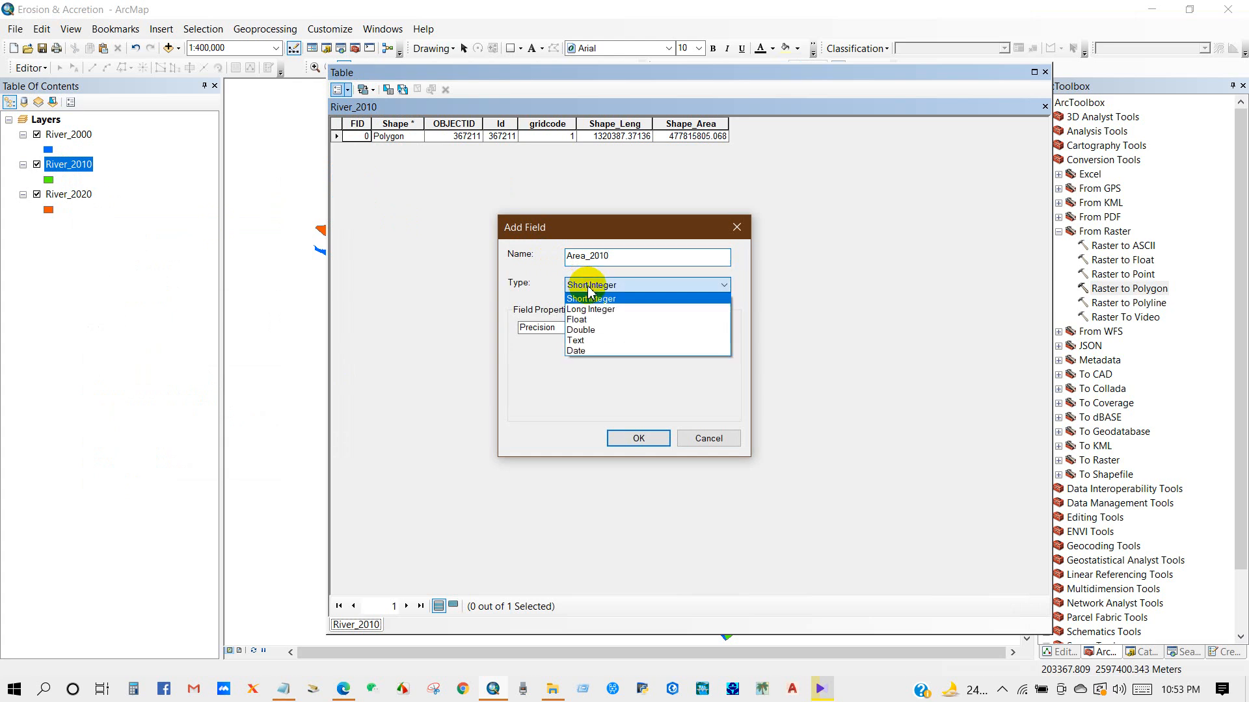
{"action": "left_click", "coordinate": [579, 330]}
{"action": "left_click", "coordinate": [621, 442]}
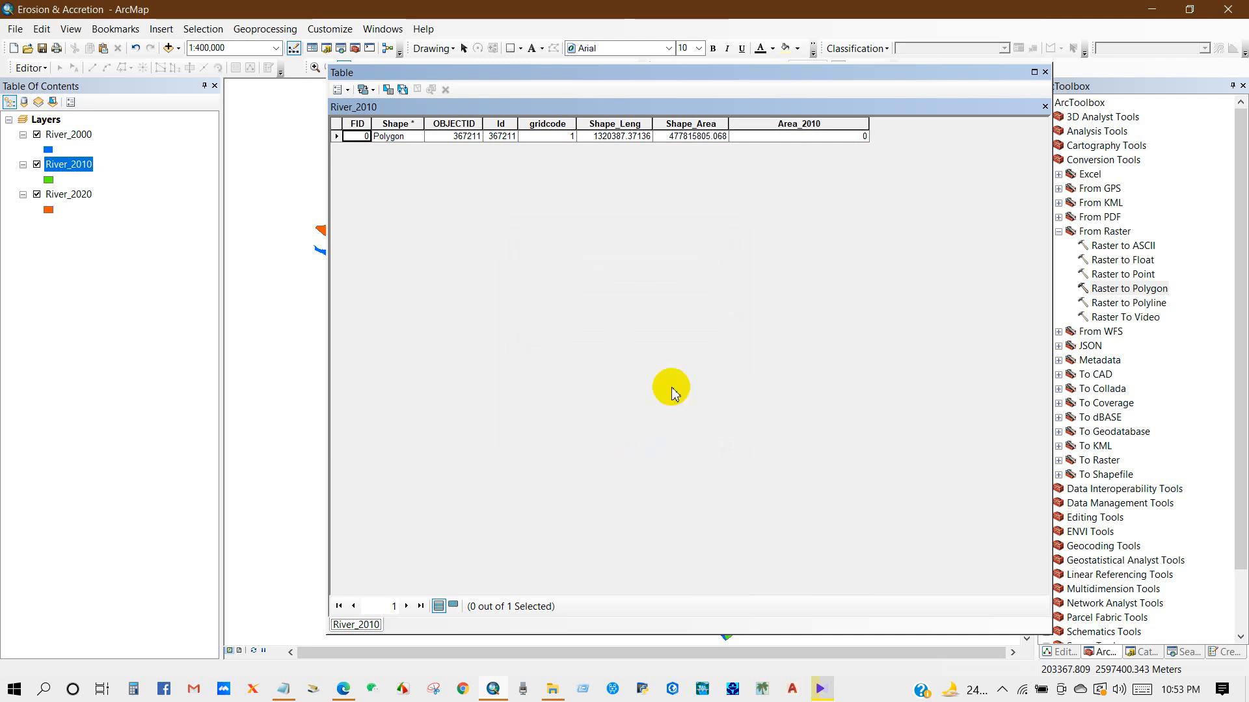
Calculate the Area_2010 field as polygon area in hectares and close the River_2010 table
{"action": "right_click", "coordinate": [794, 121]}
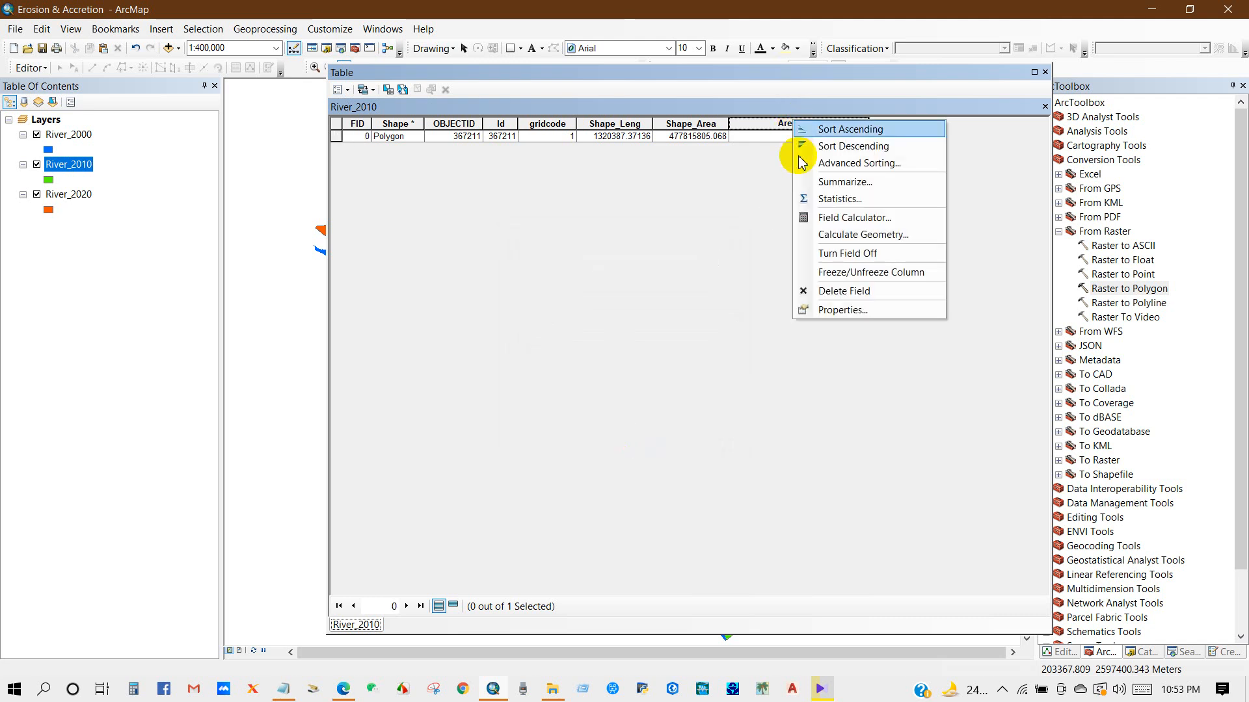
{"action": "left_click", "coordinate": [823, 236]}
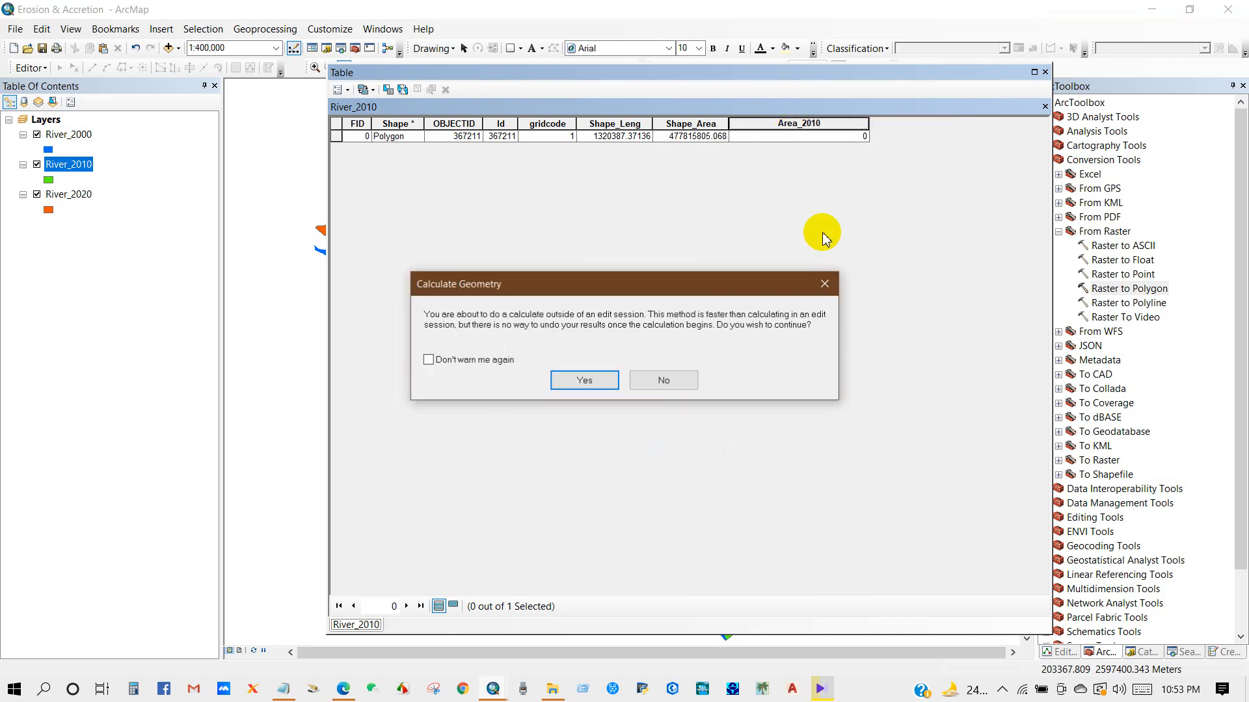
{"action": "left_click", "coordinate": [585, 381]}
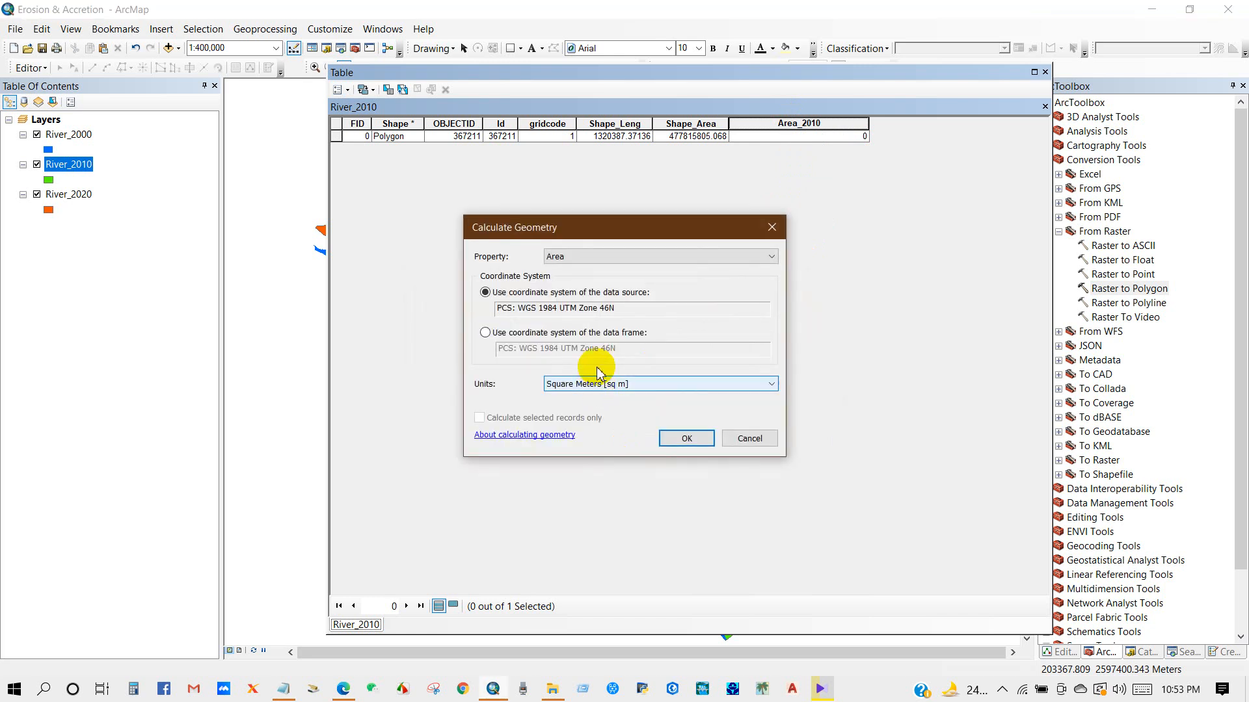
{"action": "left_click", "coordinate": [570, 384]}
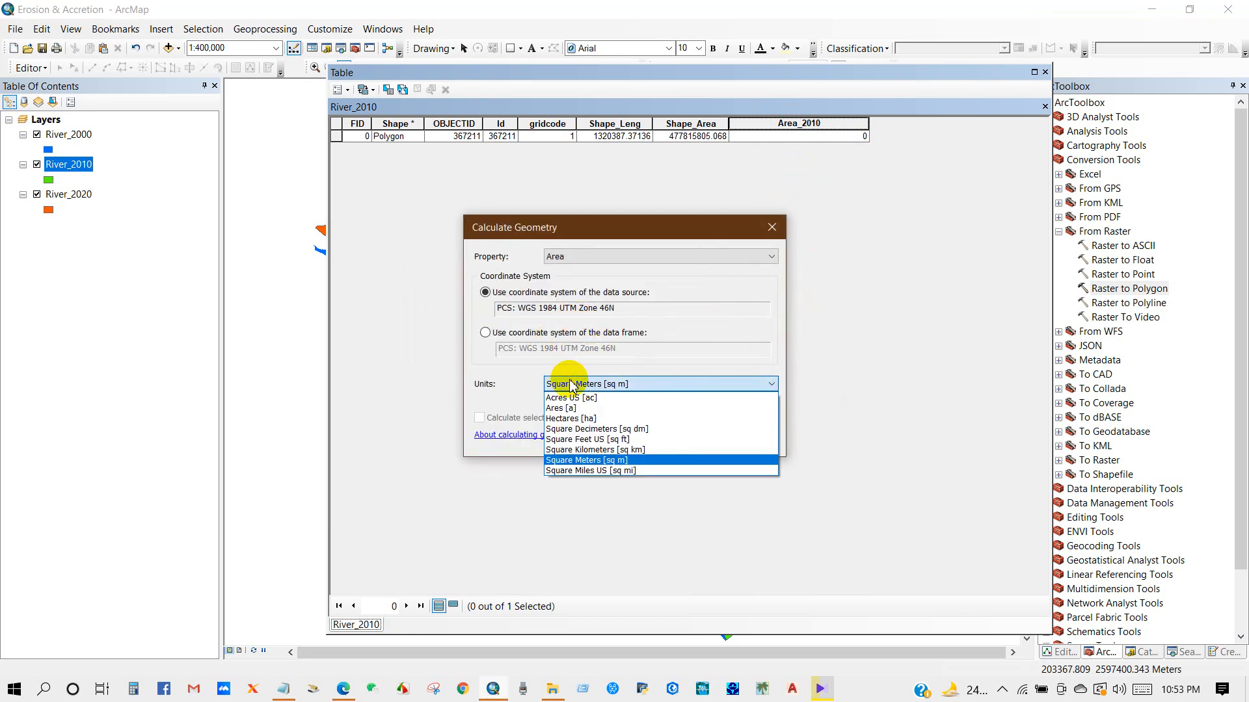
{"action": "left_click", "coordinate": [567, 418]}
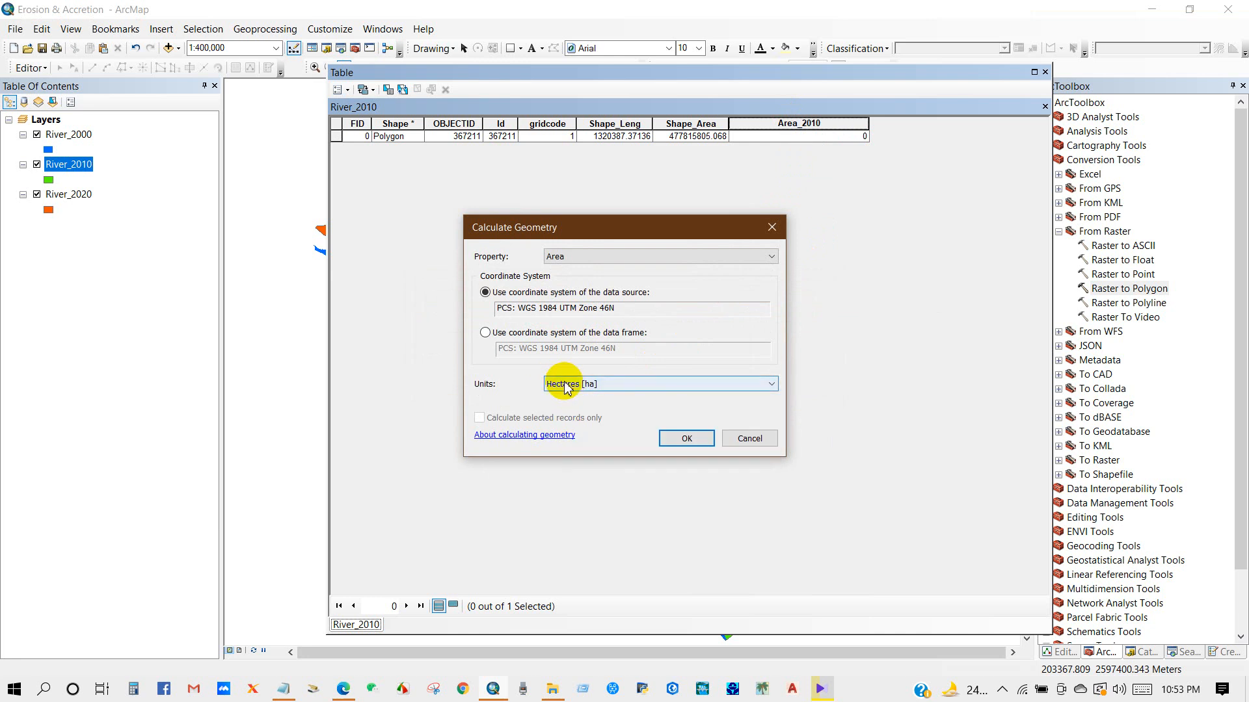
{"action": "left_click", "coordinate": [677, 440]}
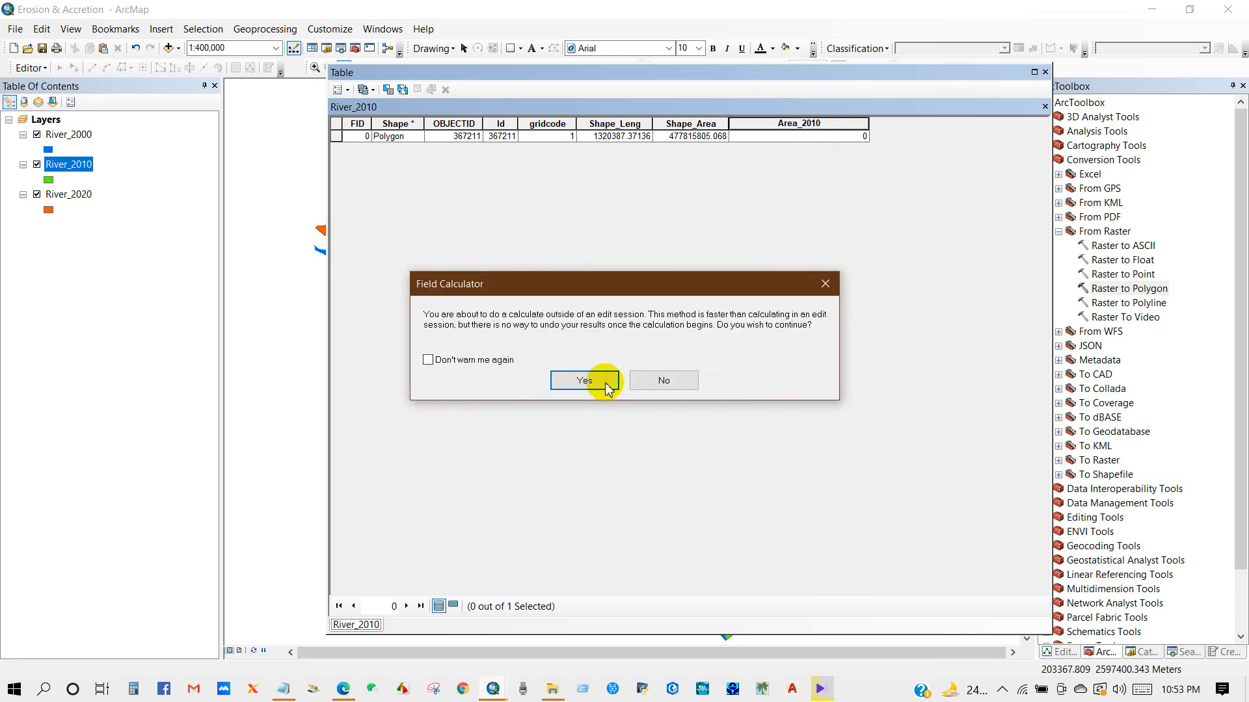
{"action": "left_click", "coordinate": [594, 382]}
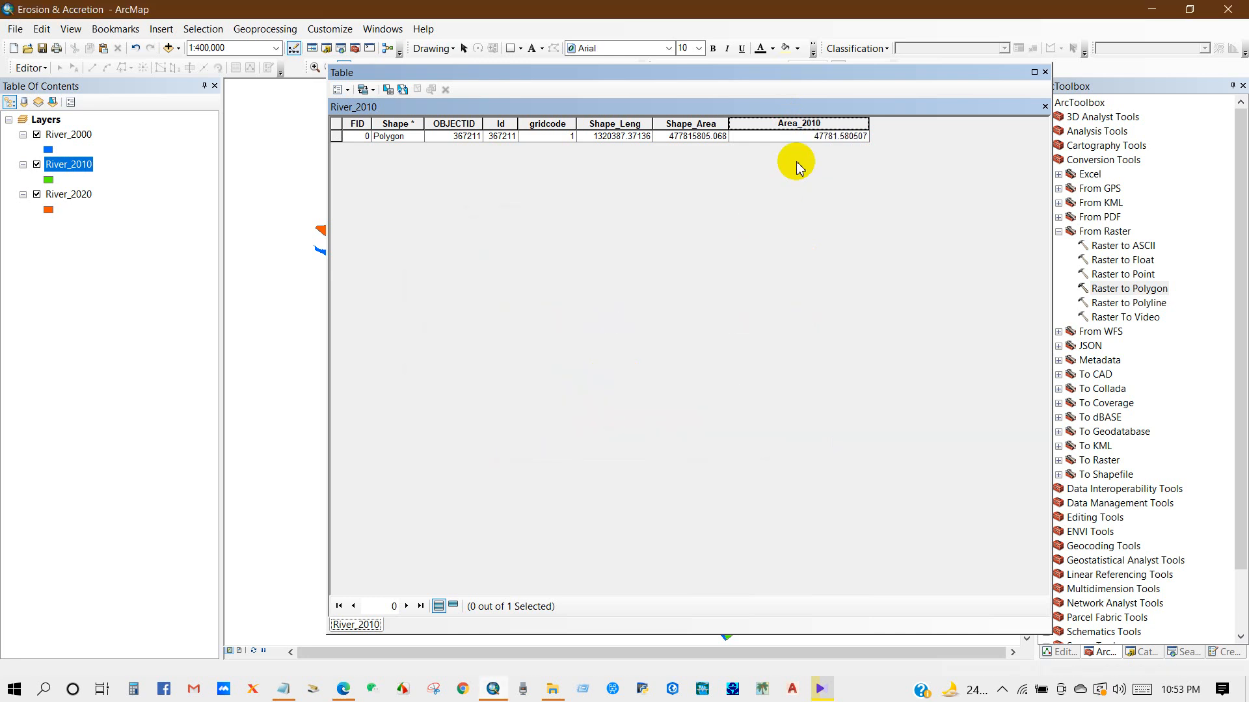
{"action": "left_click", "coordinate": [812, 127]}
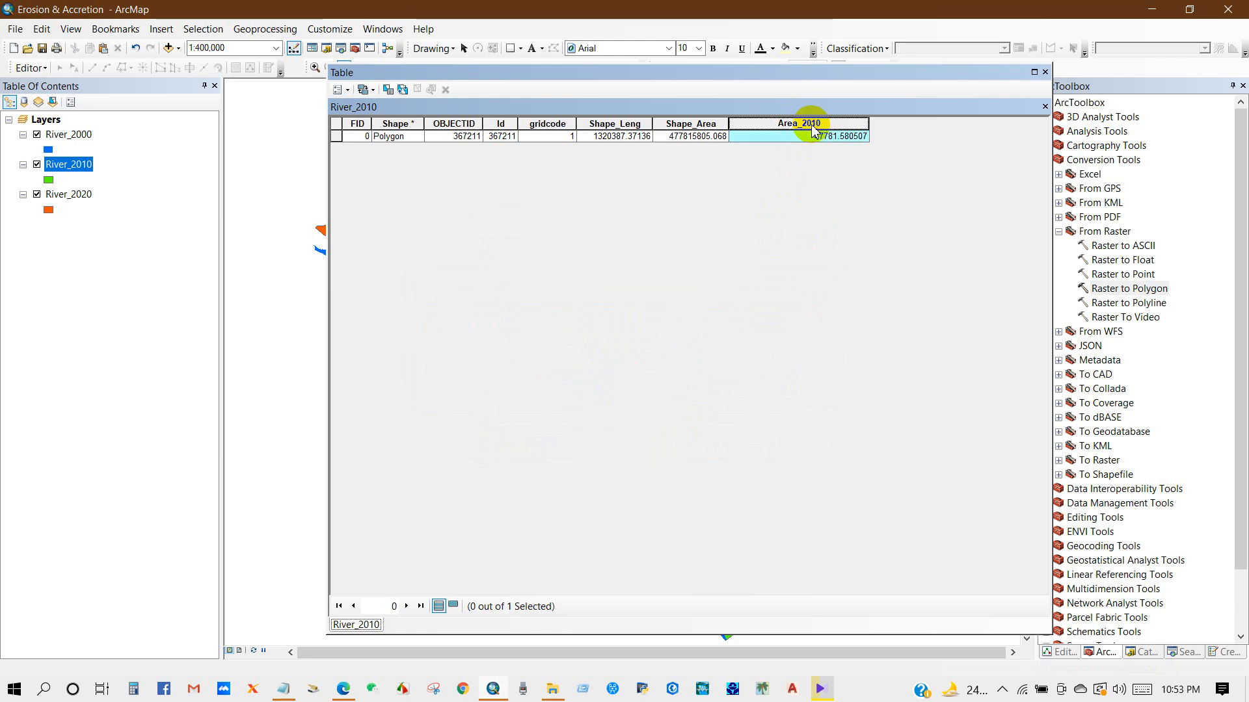
{"action": "left_click", "coordinate": [1045, 72]}
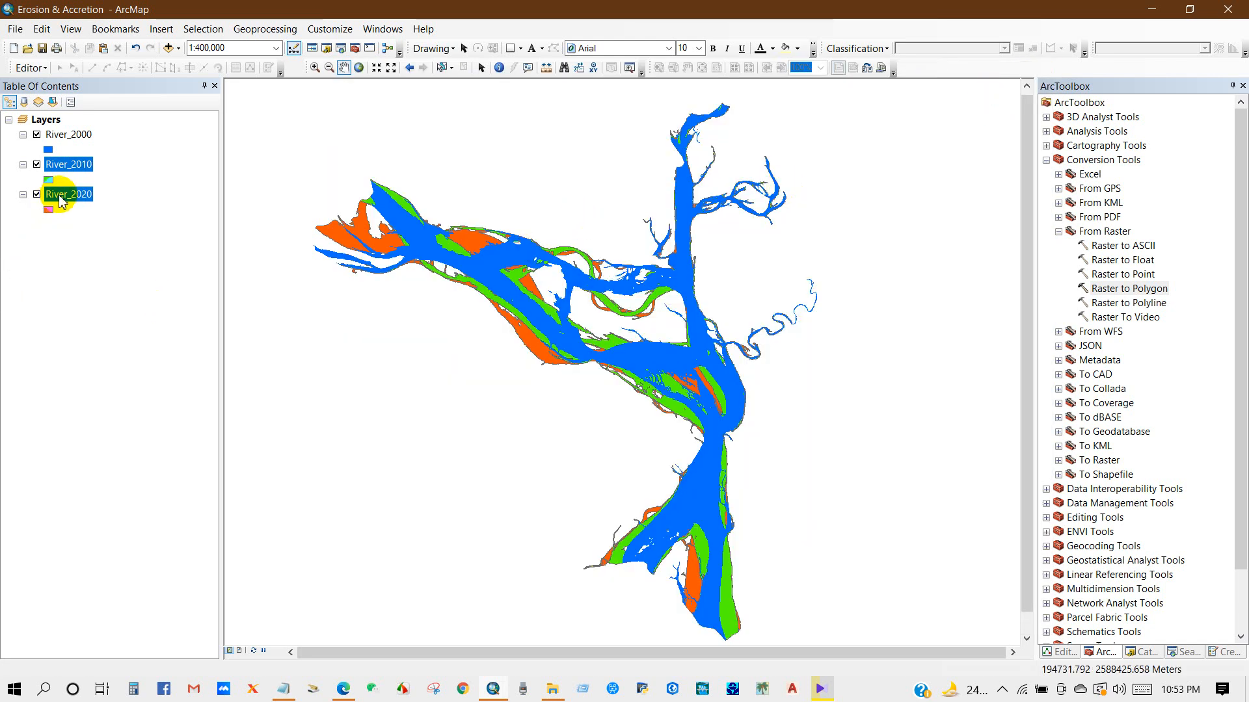
Open the River_2020 attribute table and add a field named Area_2020 of type Double
{"action": "left_click", "coordinate": [62, 196]}
{"action": "right_click", "coordinate": [61, 198]}
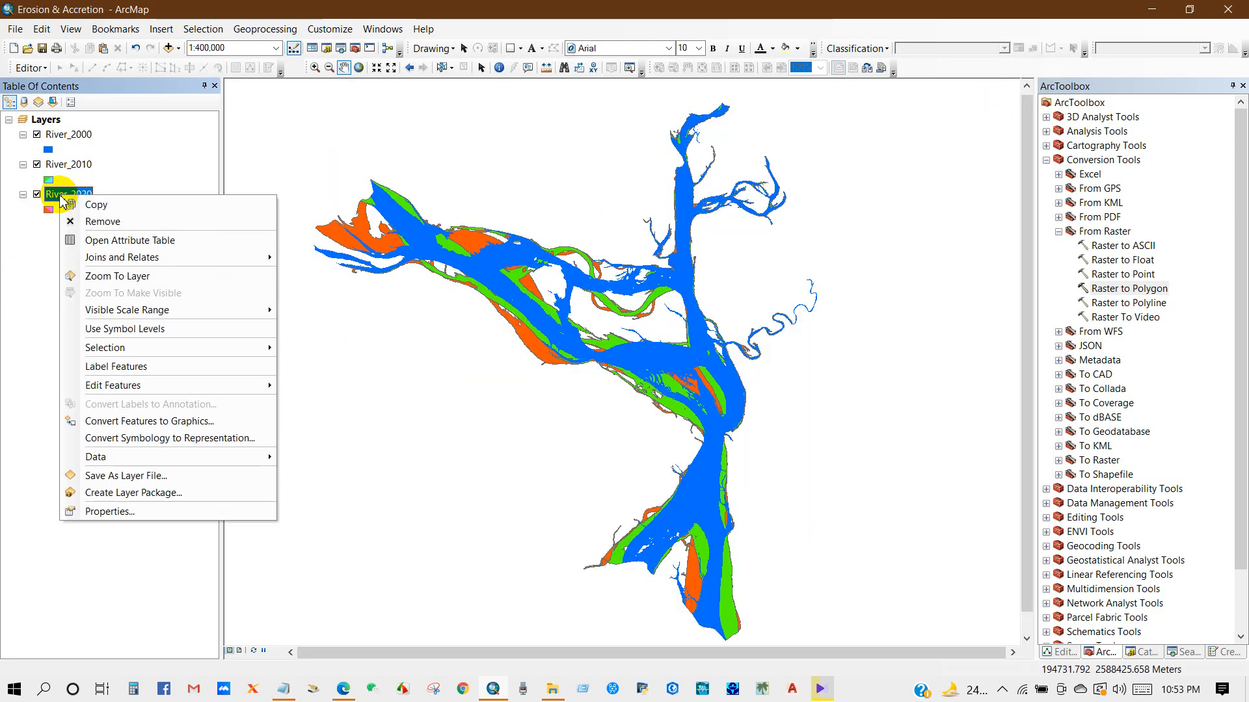
{"action": "left_click", "coordinate": [101, 241]}
{"action": "left_click", "coordinate": [340, 89]}
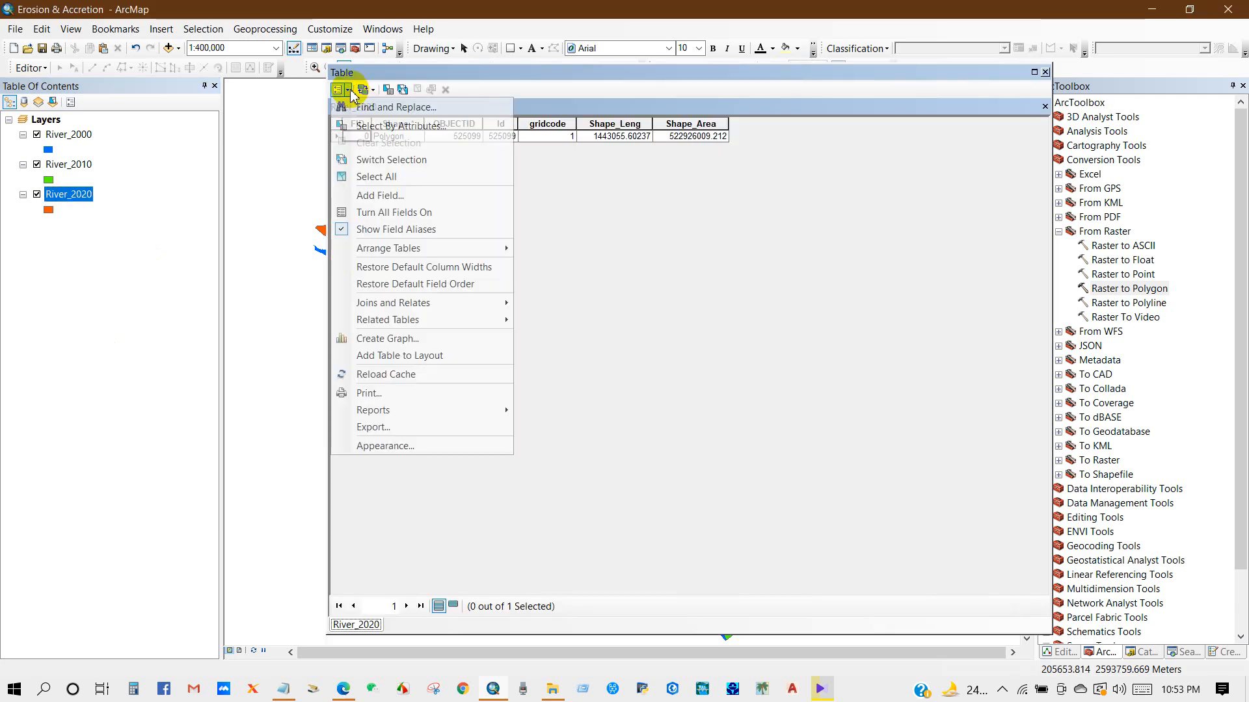
{"action": "left_click", "coordinate": [372, 195]}
{"action": "type", "text": "Area_2020"}
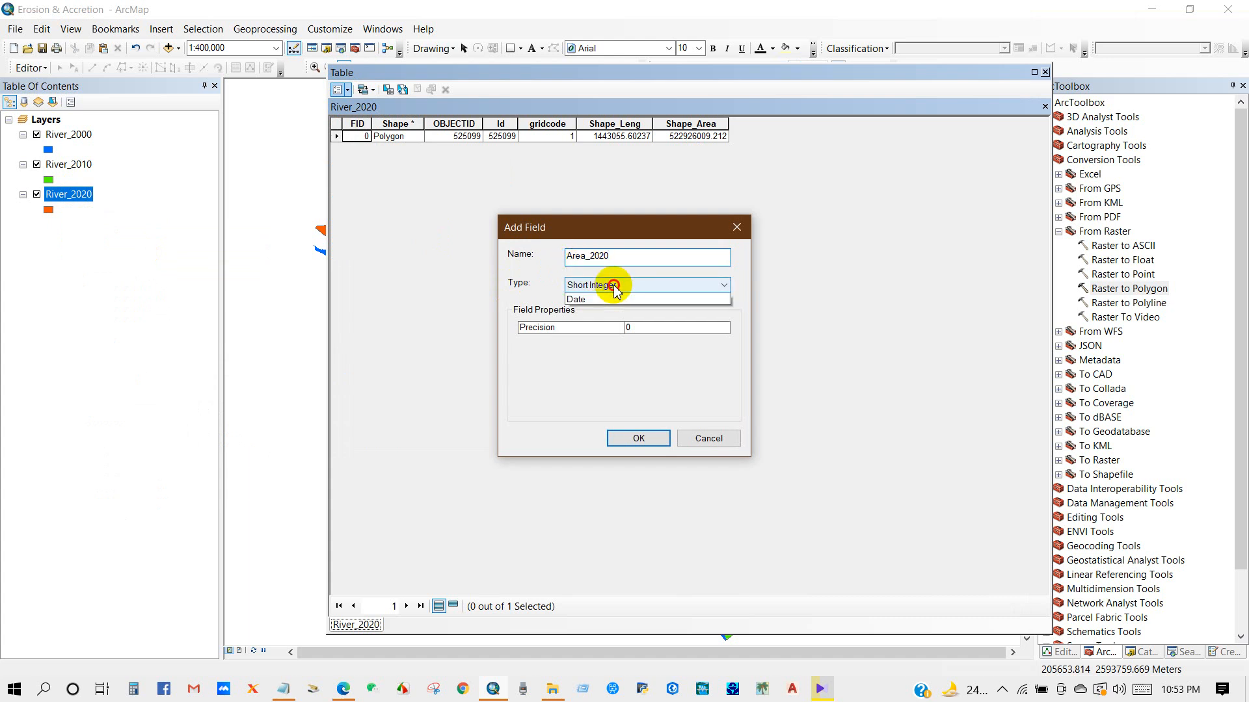
{"action": "left_click", "coordinate": [611, 285]}
{"action": "left_click", "coordinate": [593, 331]}
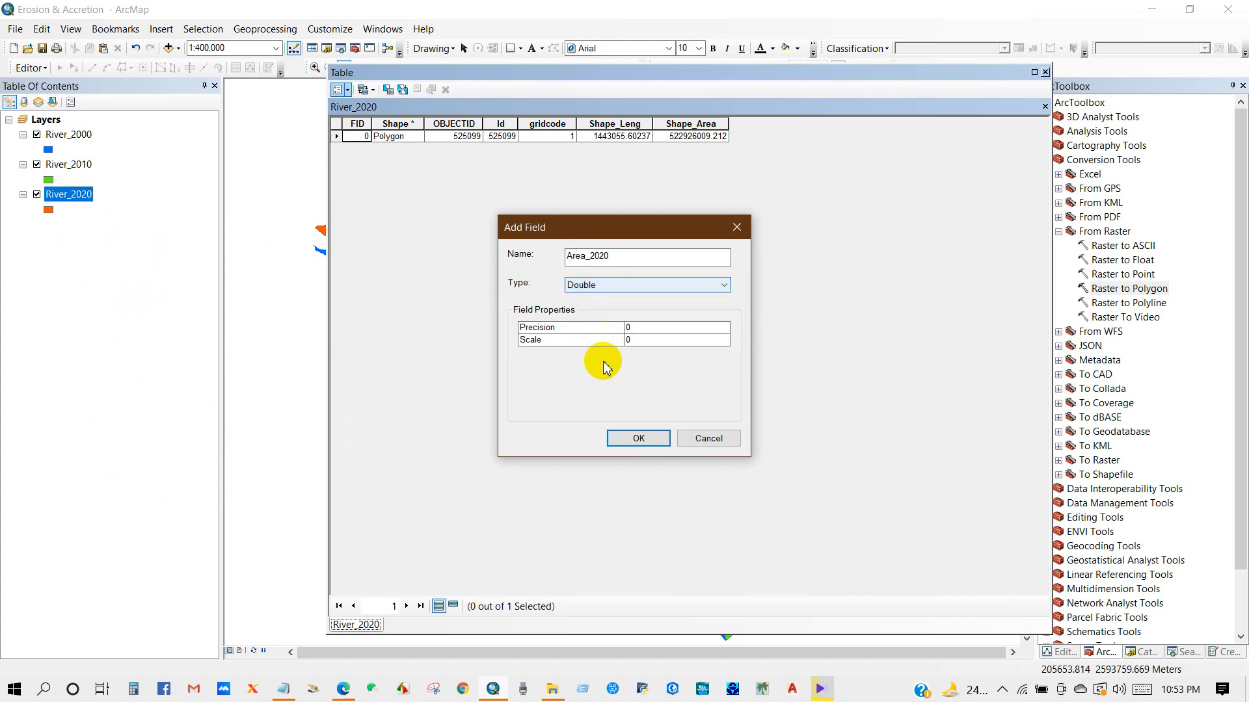
{"action": "left_click", "coordinate": [632, 439]}
Calculate the Area_2020 field as polygon area in hectares and close the River_2020 table
{"action": "right_click", "coordinate": [793, 126]}
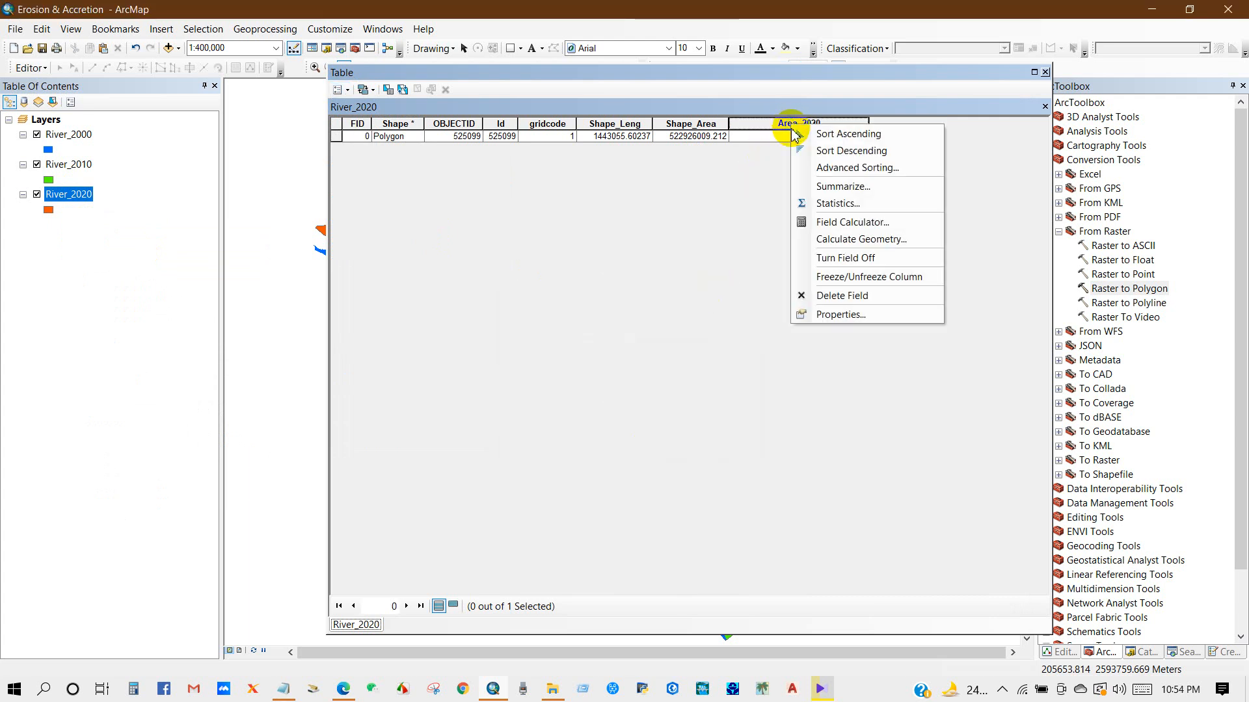
{"action": "left_click", "coordinate": [831, 241]}
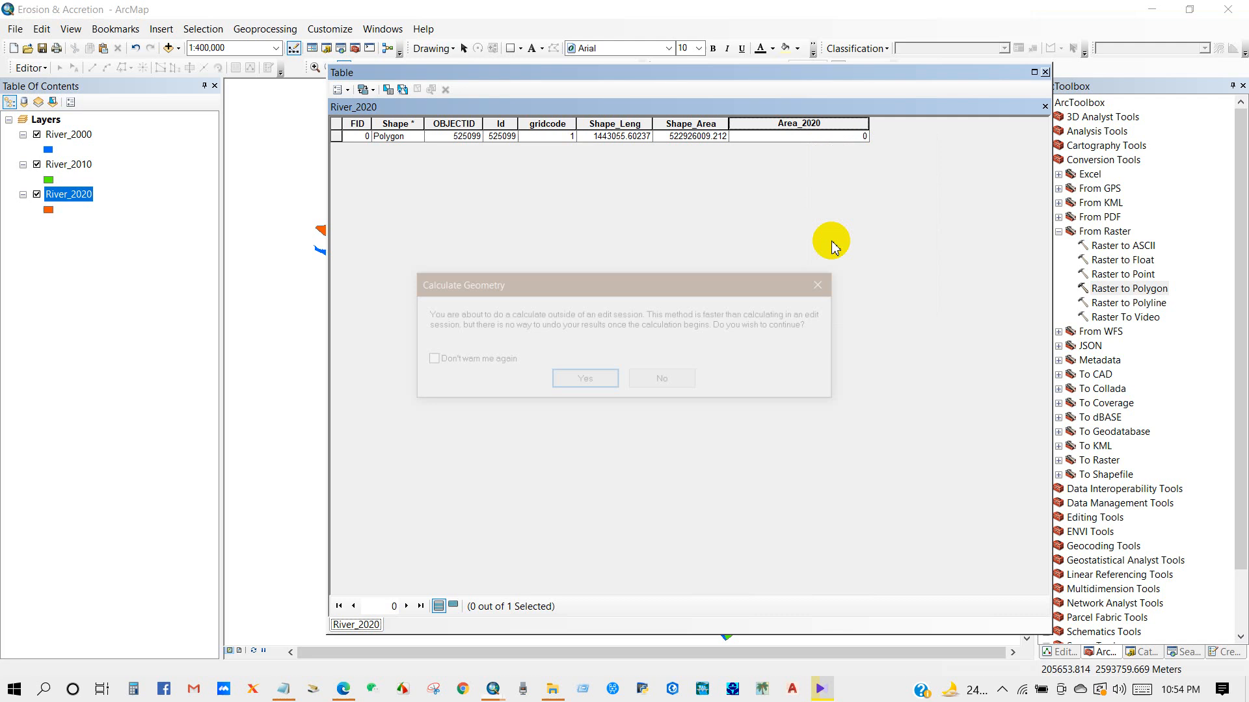
{"action": "left_click", "coordinate": [584, 379]}
{"action": "left_click", "coordinate": [588, 384]}
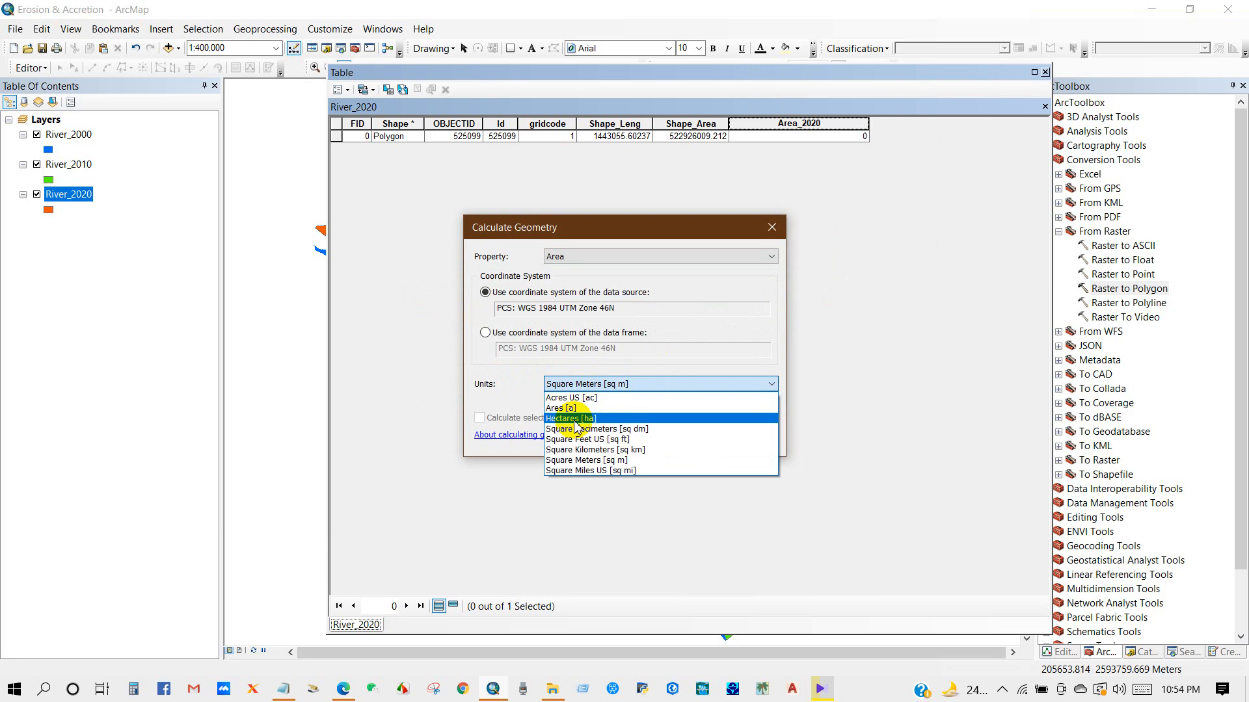
{"action": "left_click", "coordinate": [572, 418]}
{"action": "left_click", "coordinate": [680, 438]}
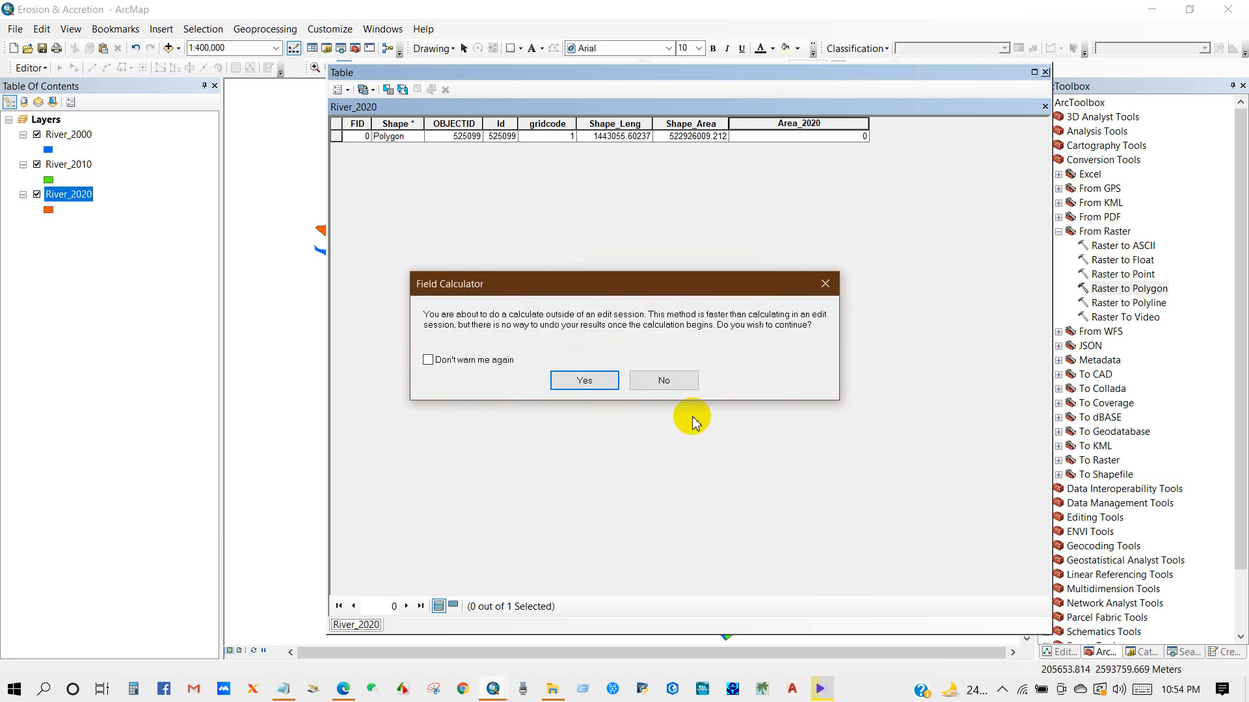
{"action": "left_click", "coordinate": [590, 381]}
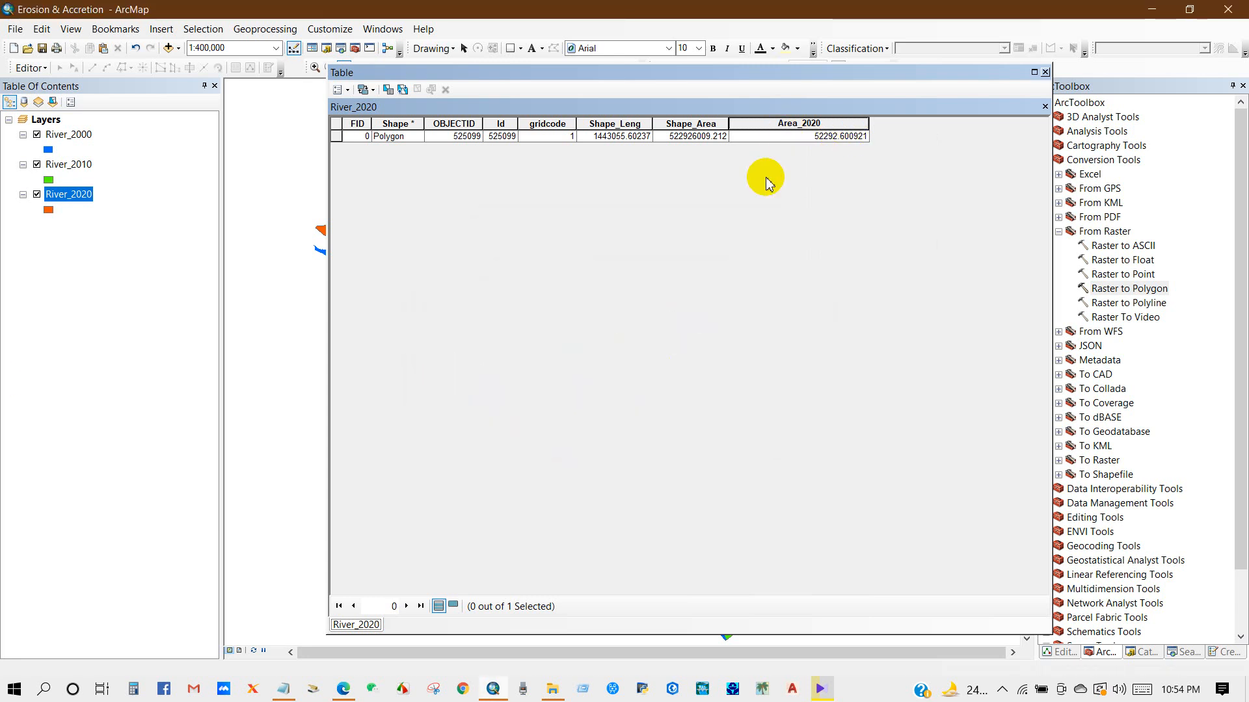
{"action": "left_click", "coordinate": [1045, 72]}
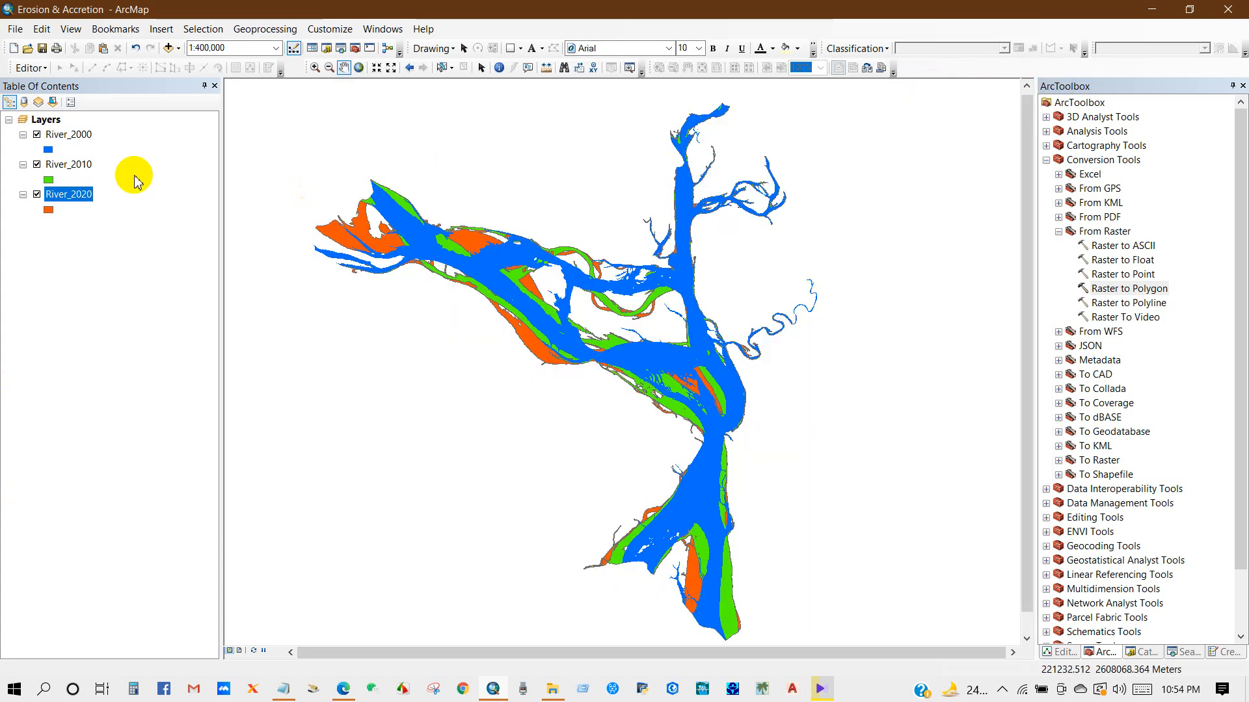
Insert a new data frame and name it 2000-2010
{"action": "left_click", "coordinate": [42, 218]}
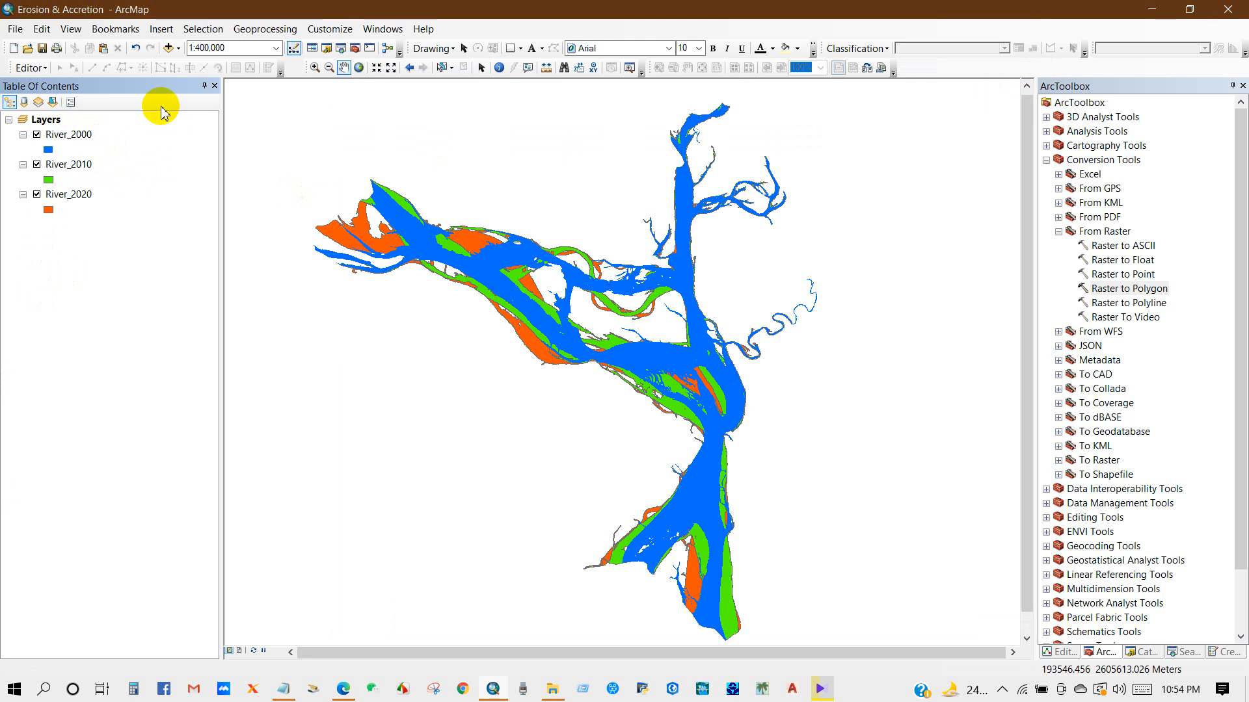
{"action": "left_click", "coordinate": [163, 32]}
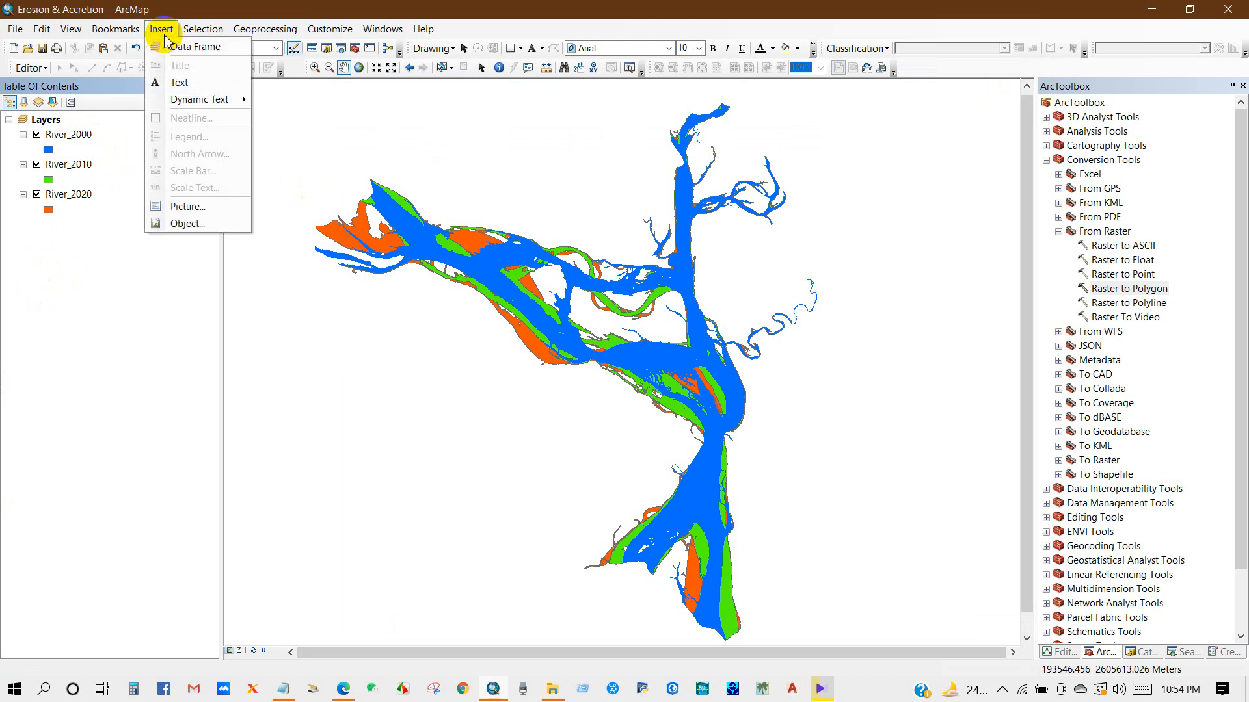
{"action": "left_click", "coordinate": [175, 48]}
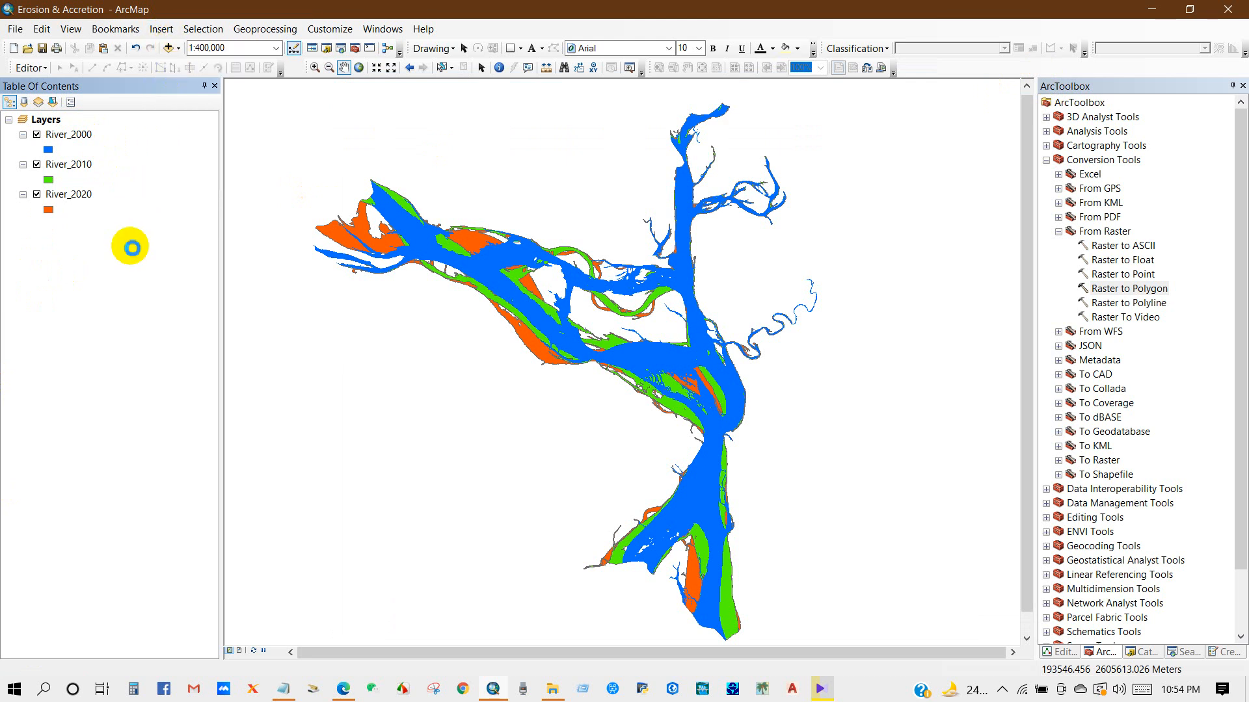
{"action": "left_click", "coordinate": [66, 246]}
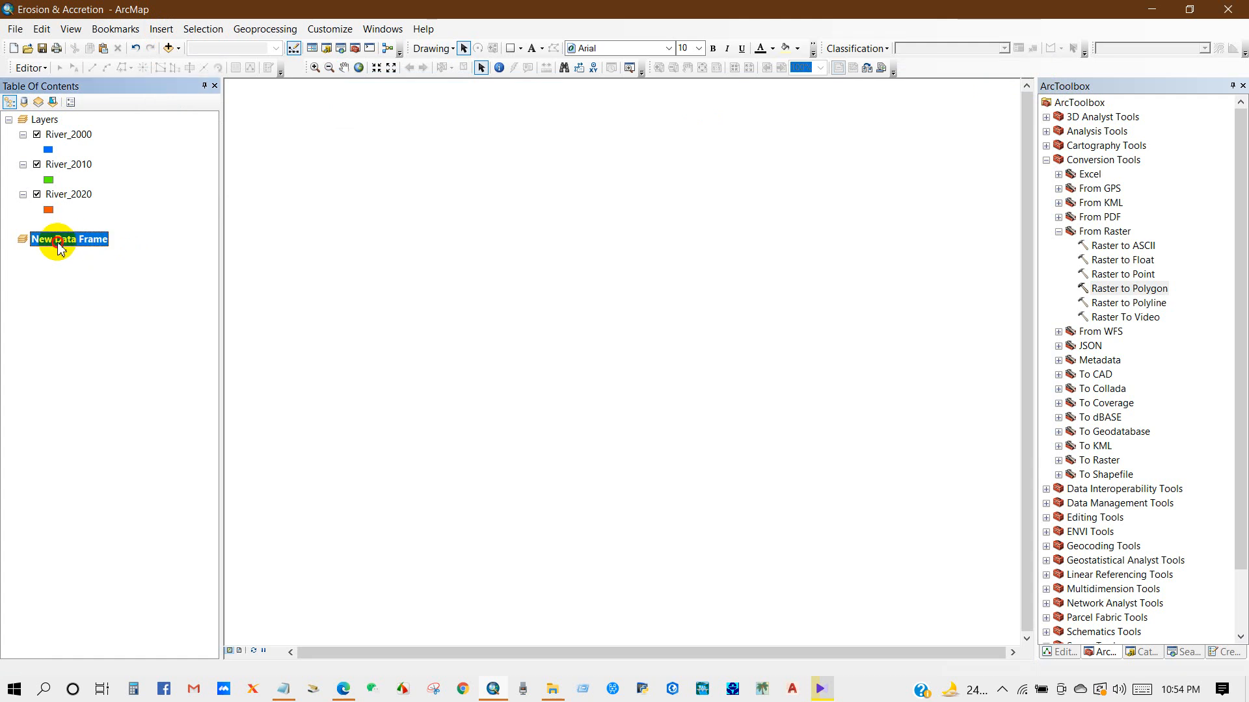
{"action": "type", "text": "2000-2010"}
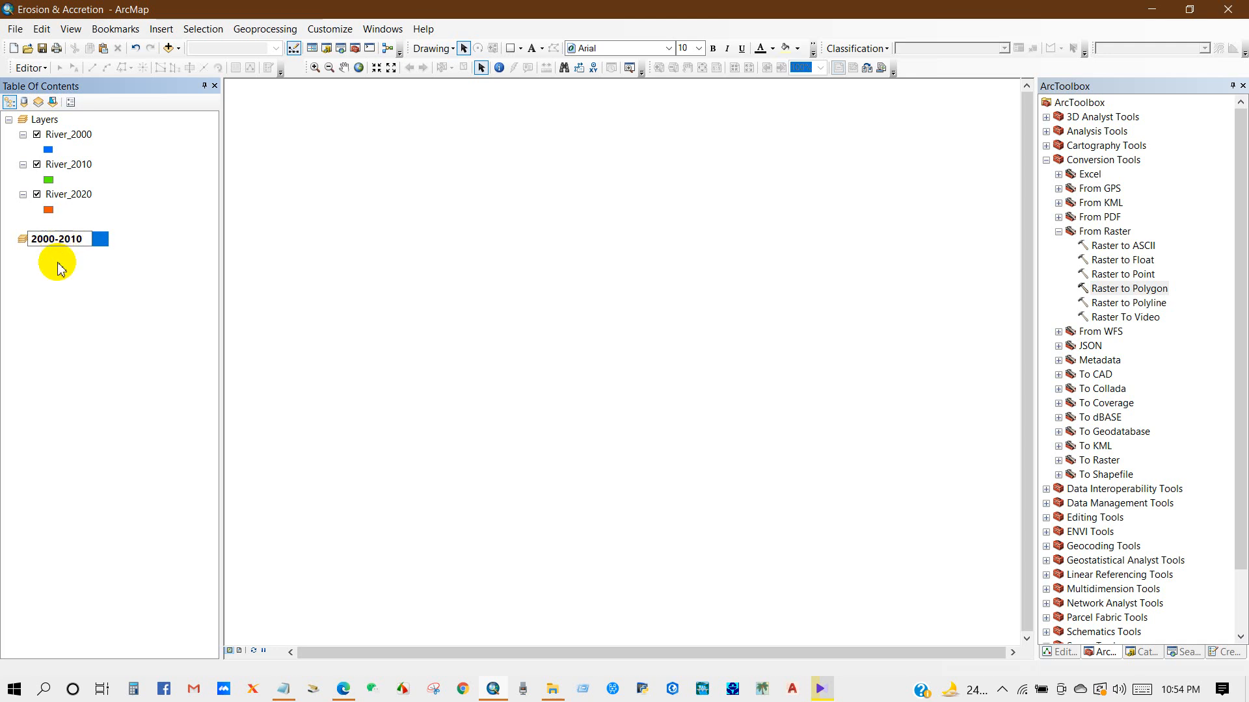
{"action": "key", "text": "Return"}
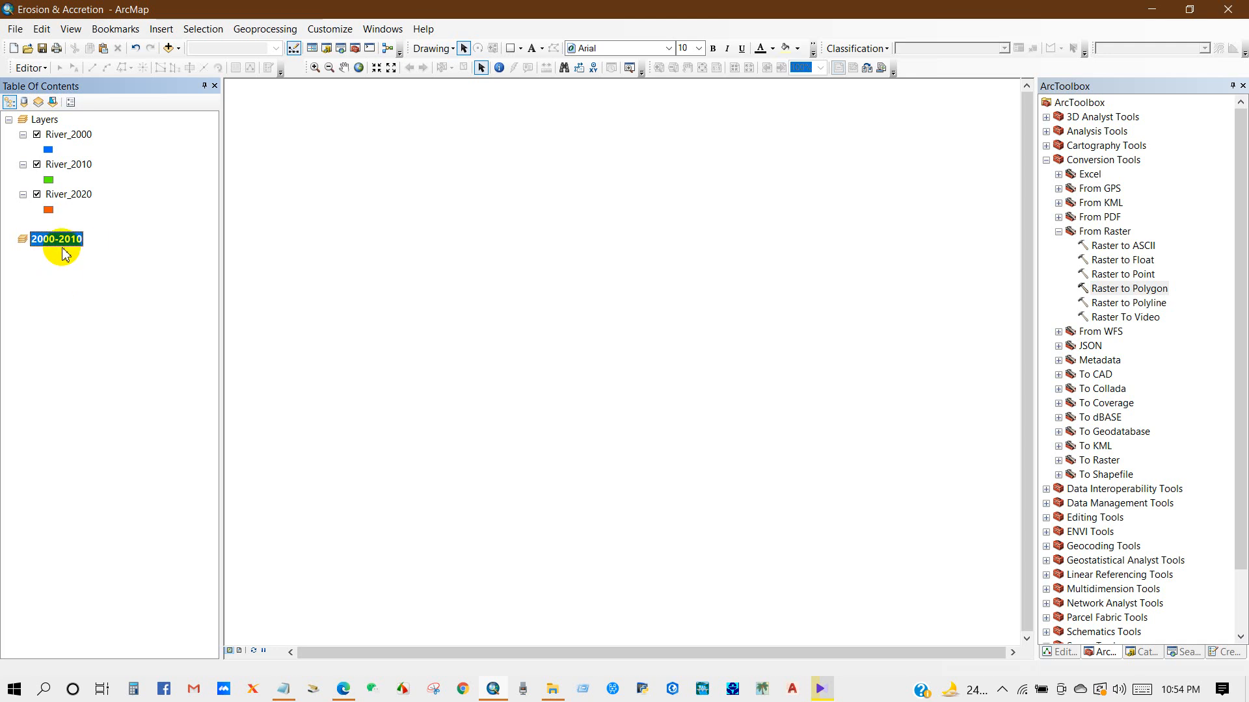
Copy the River_2000 and River_2010 layers into the 2000-2010 data frame, with River_2010 above River_2000
{"action": "left_click_drag", "start_coordinate": [78, 142], "coordinate": [52, 257]}
{"action": "mouse_move", "coordinate": [60, 175]}
{"action": "left_mouse_down"}
{"action": "mouse_move", "coordinate": [52, 168]}
{"action": "mouse_move", "coordinate": [54, 273]}
{"action": "mouse_move", "coordinate": [49, 250]}
{"action": "left_mouse_up"}
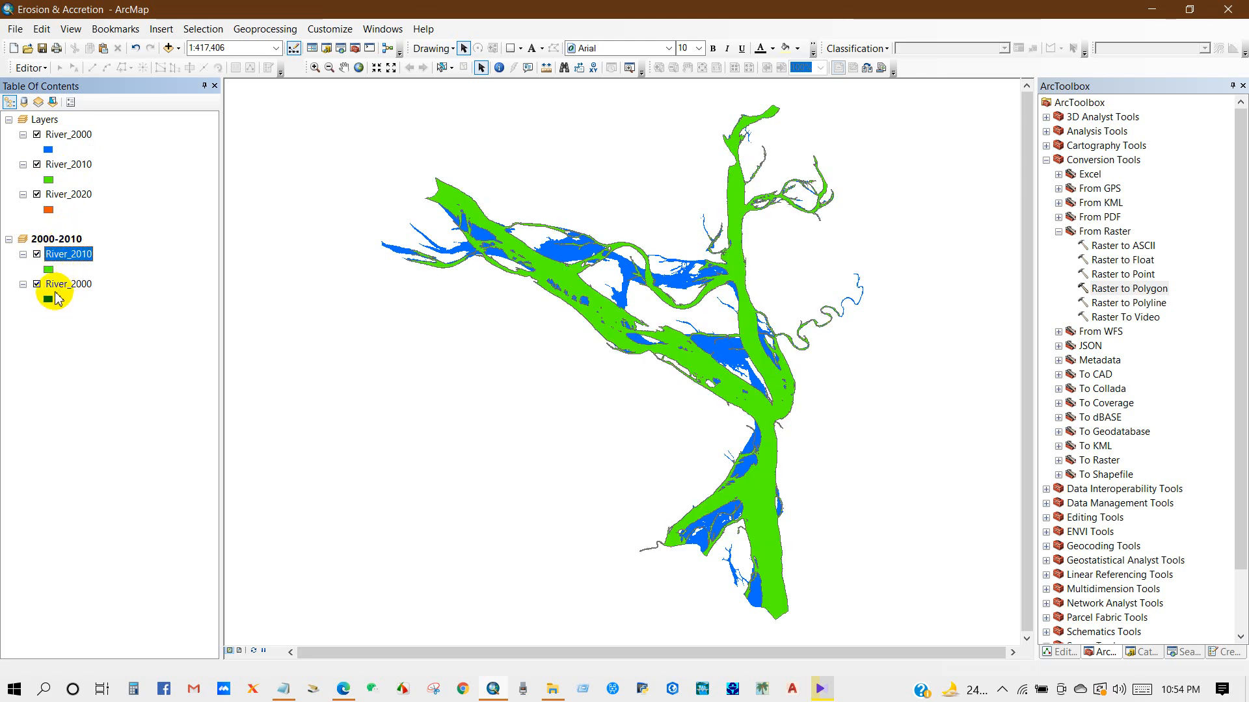
{"action": "left_click", "coordinate": [45, 341]}
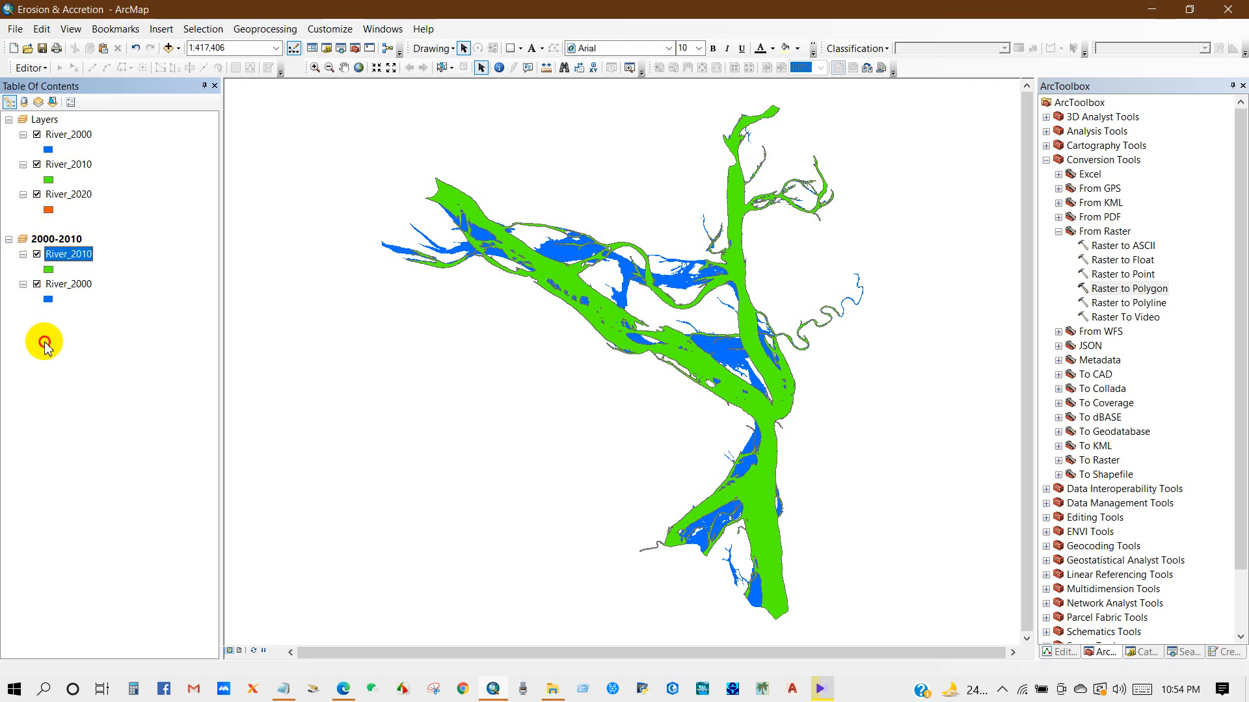
Insert a data frame named 2010-2020 and copy River_2020 and River_2010 into it, with River_2020 on top
{"action": "left_click", "coordinate": [158, 30]}
{"action": "left_click", "coordinate": [170, 44]}
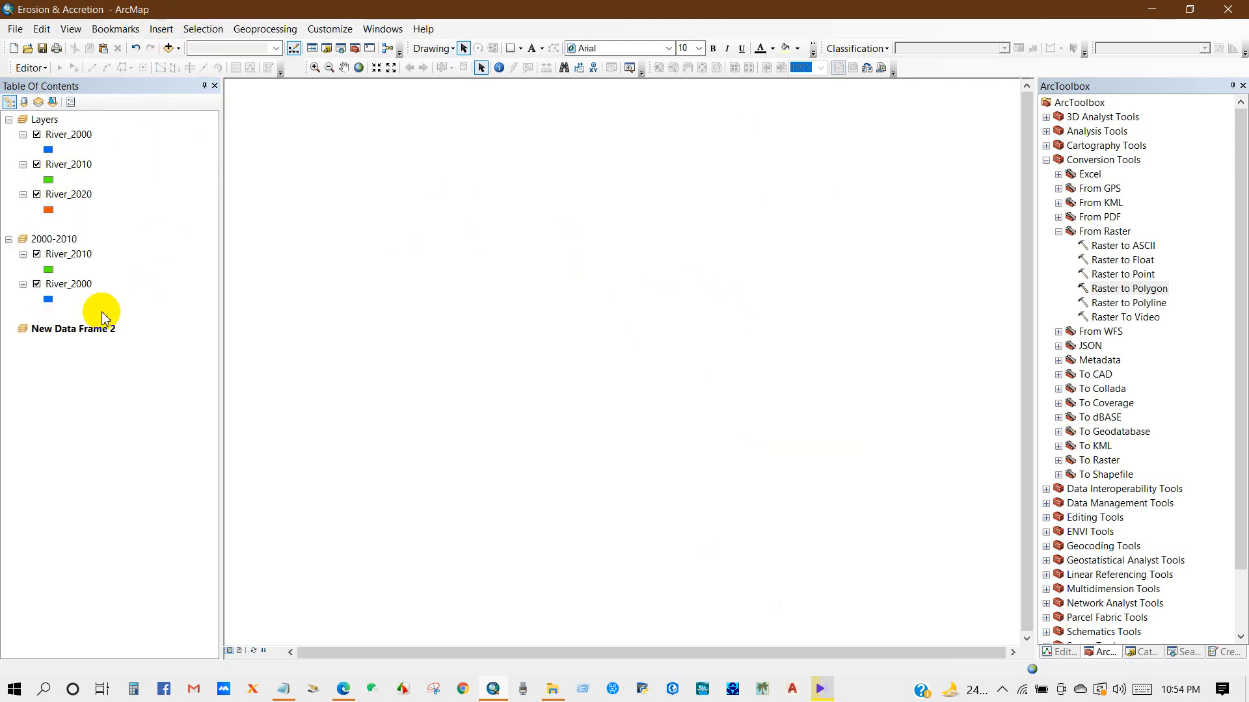
{"action": "left_click", "coordinate": [60, 329]}
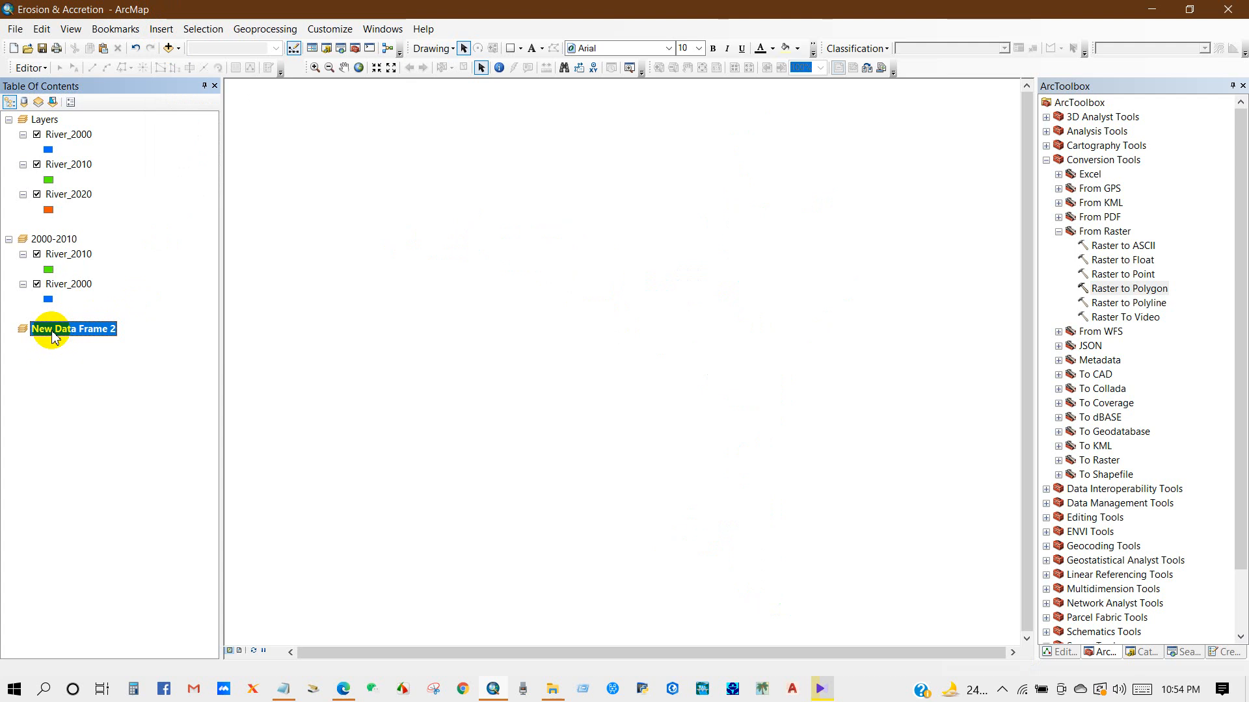
{"action": "type", "text": "2010-2020"}
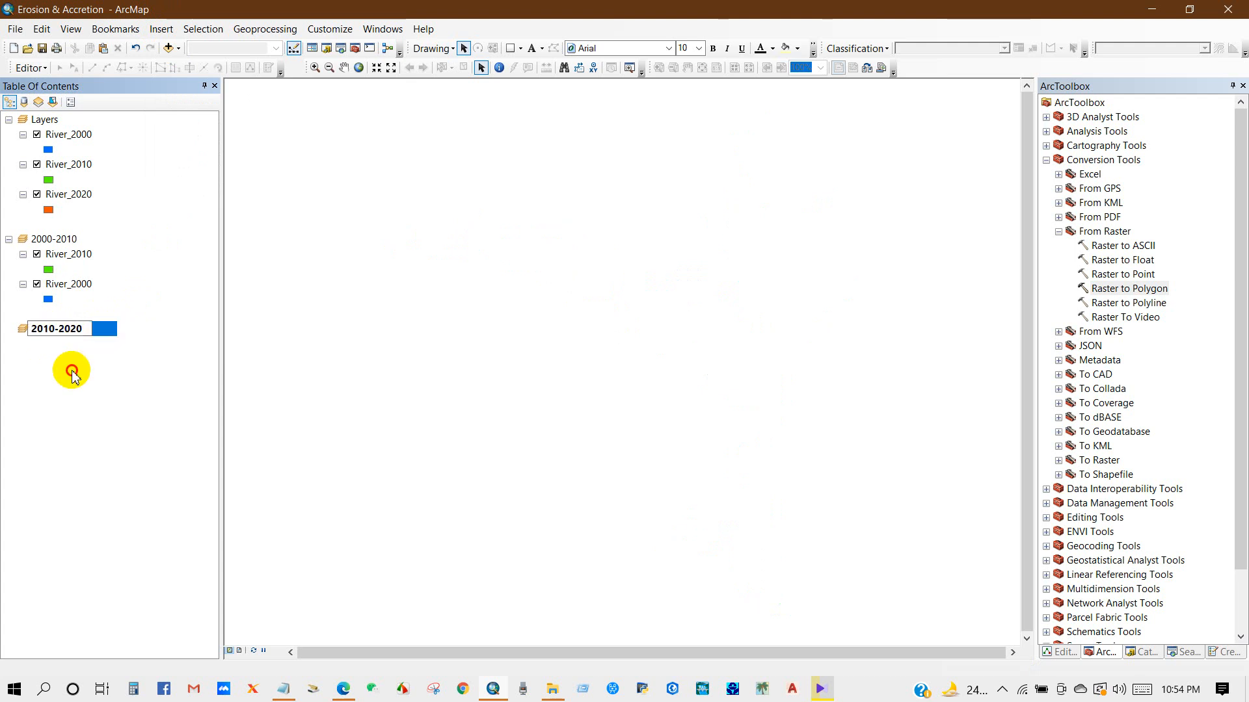
{"action": "key", "text": "Return"}
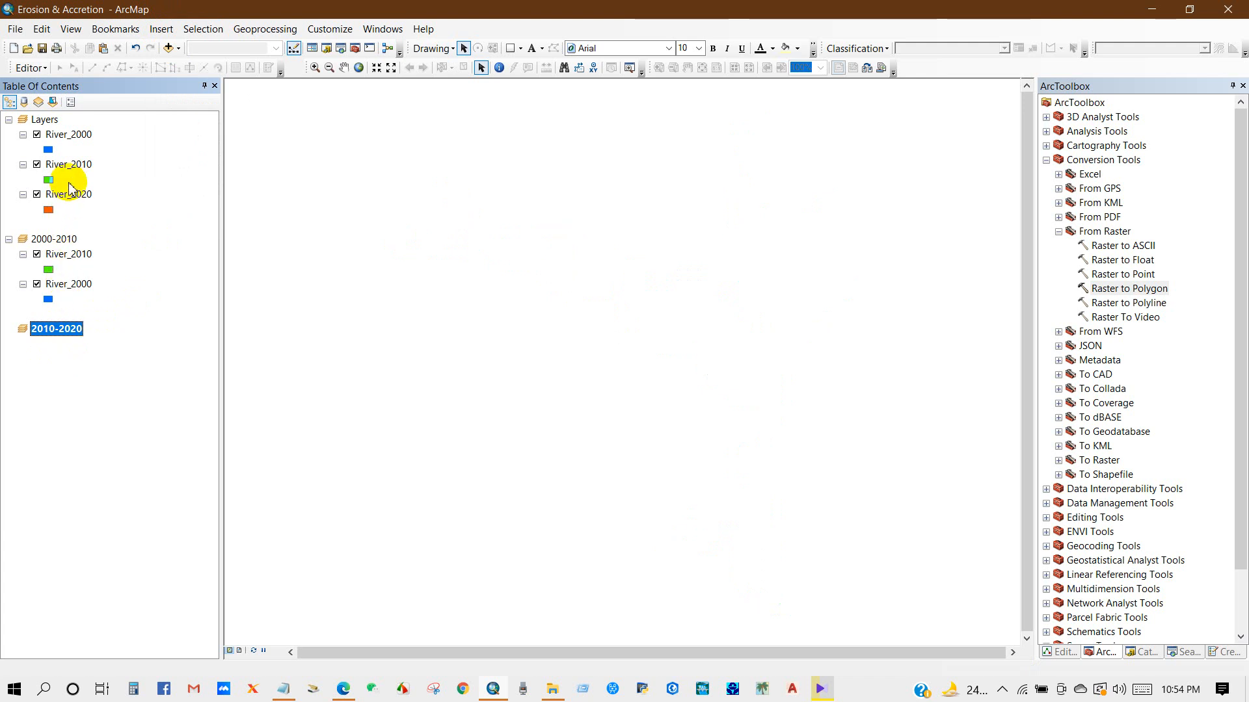
{"action": "left_click_drag", "start_coordinate": [68, 194], "coordinate": [52, 345]}
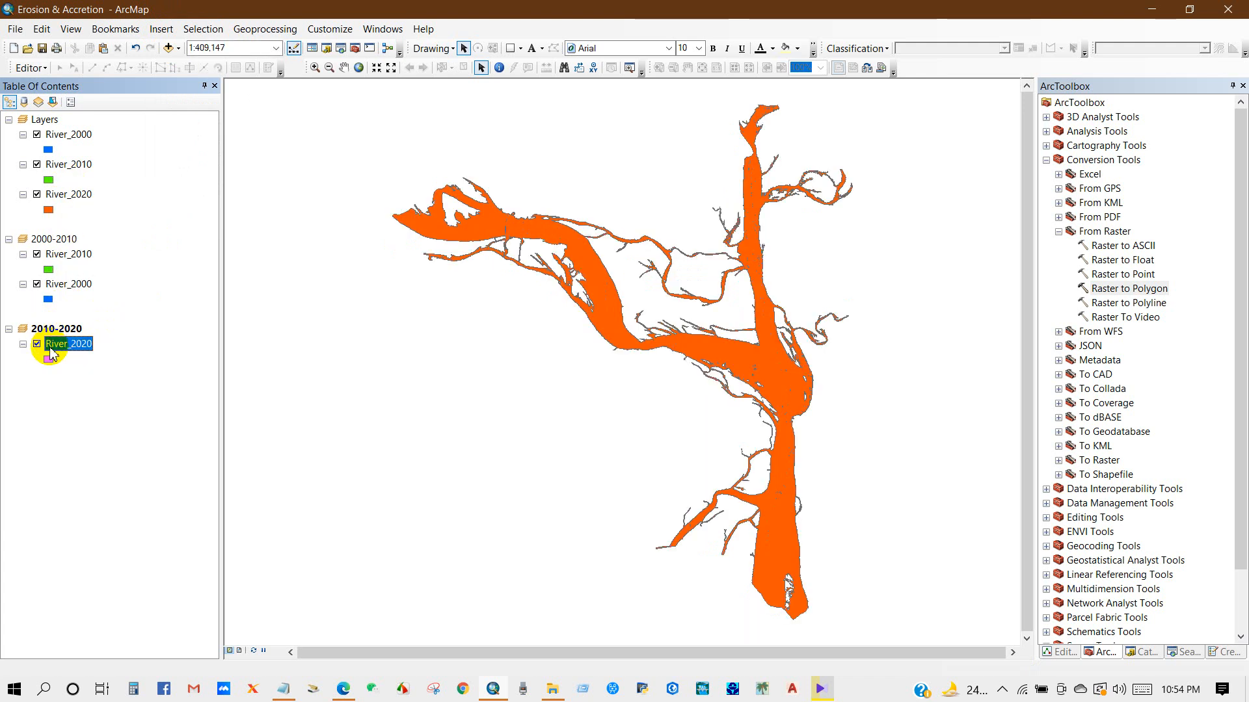
{"action": "left_click_drag", "start_coordinate": [68, 165], "coordinate": [52, 366]}
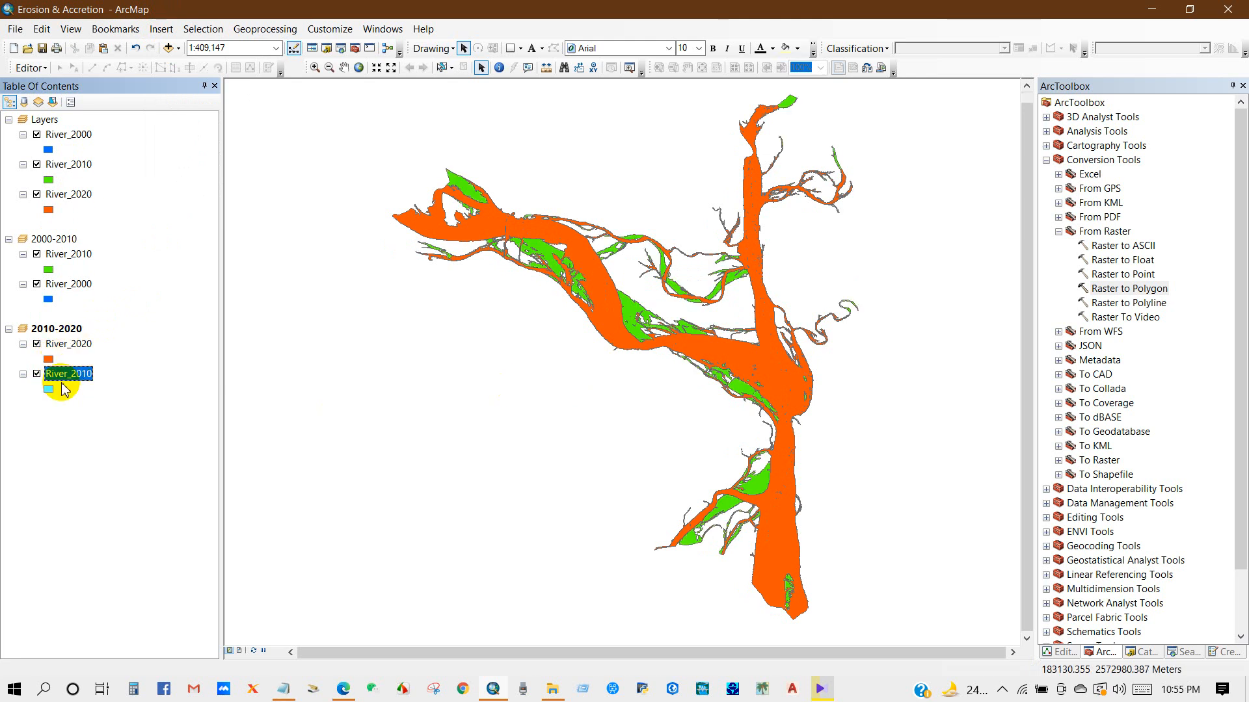
Insert a data frame named 2000-2020 and copy River_2000 and River_2020 into it, with River_2000 on top
{"action": "left_click", "coordinate": [160, 30]}
{"action": "left_click", "coordinate": [176, 46]}
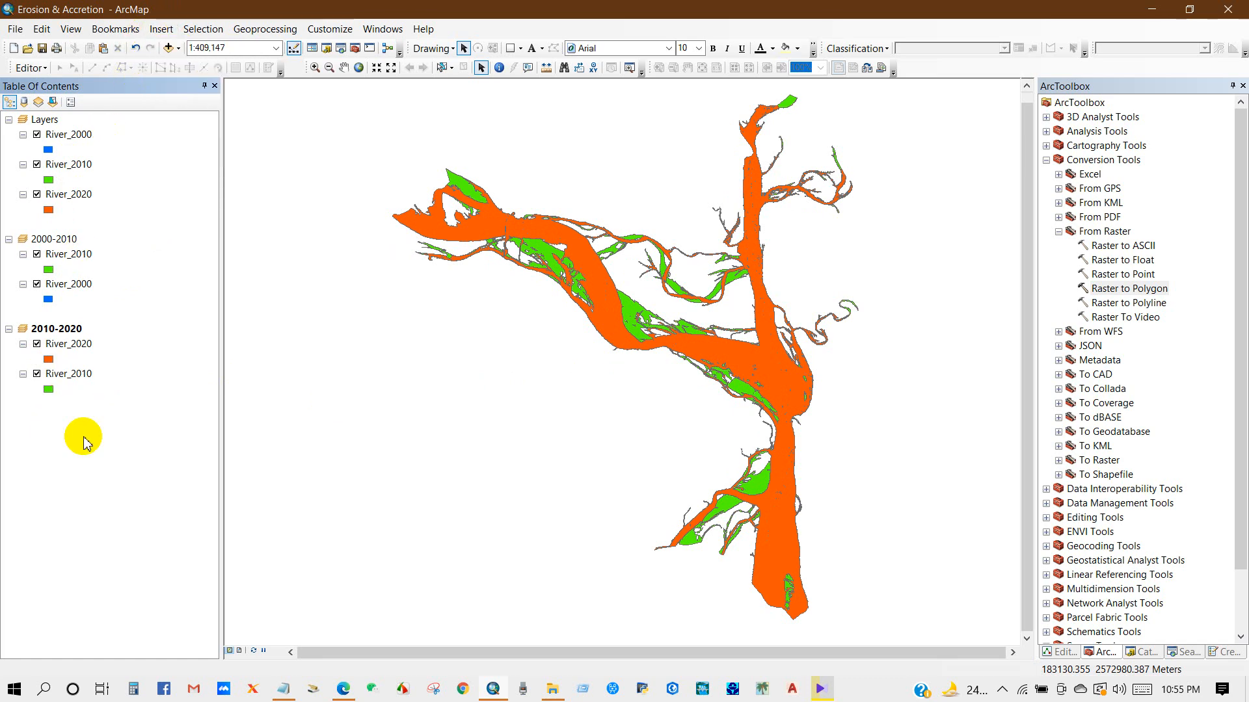
{"action": "left_click", "coordinate": [68, 422]}
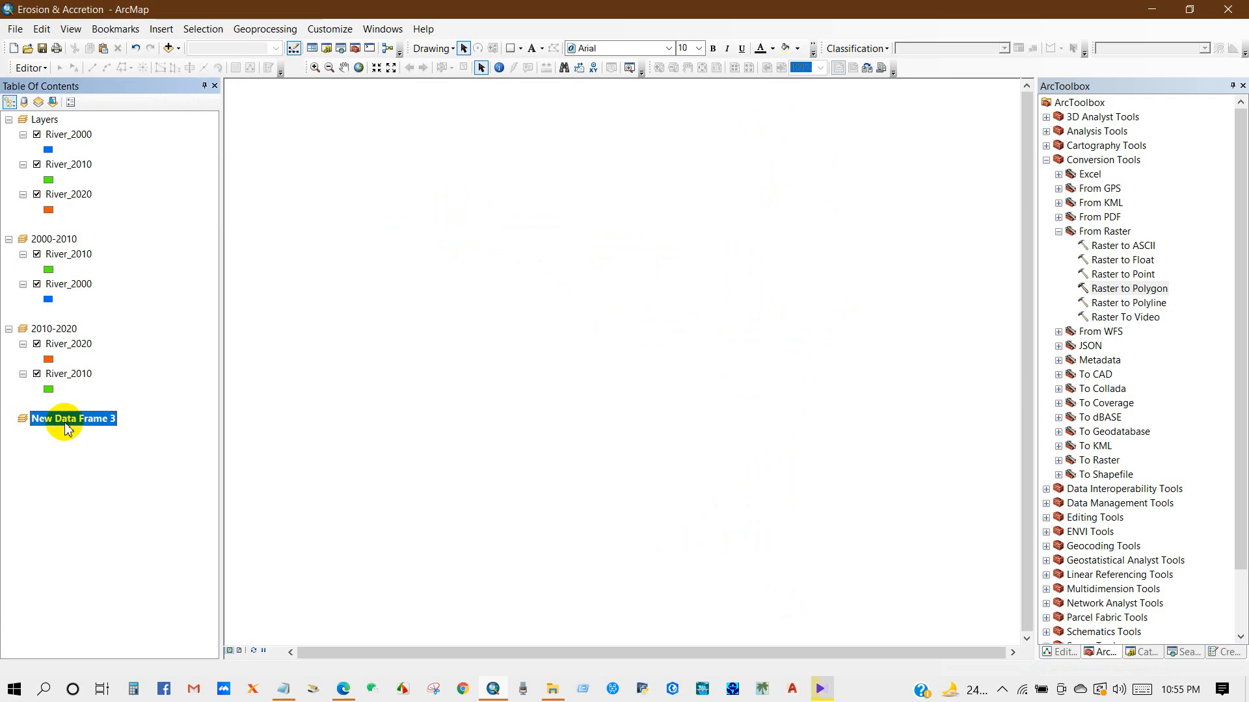
{"action": "type", "text": "2000-2020"}
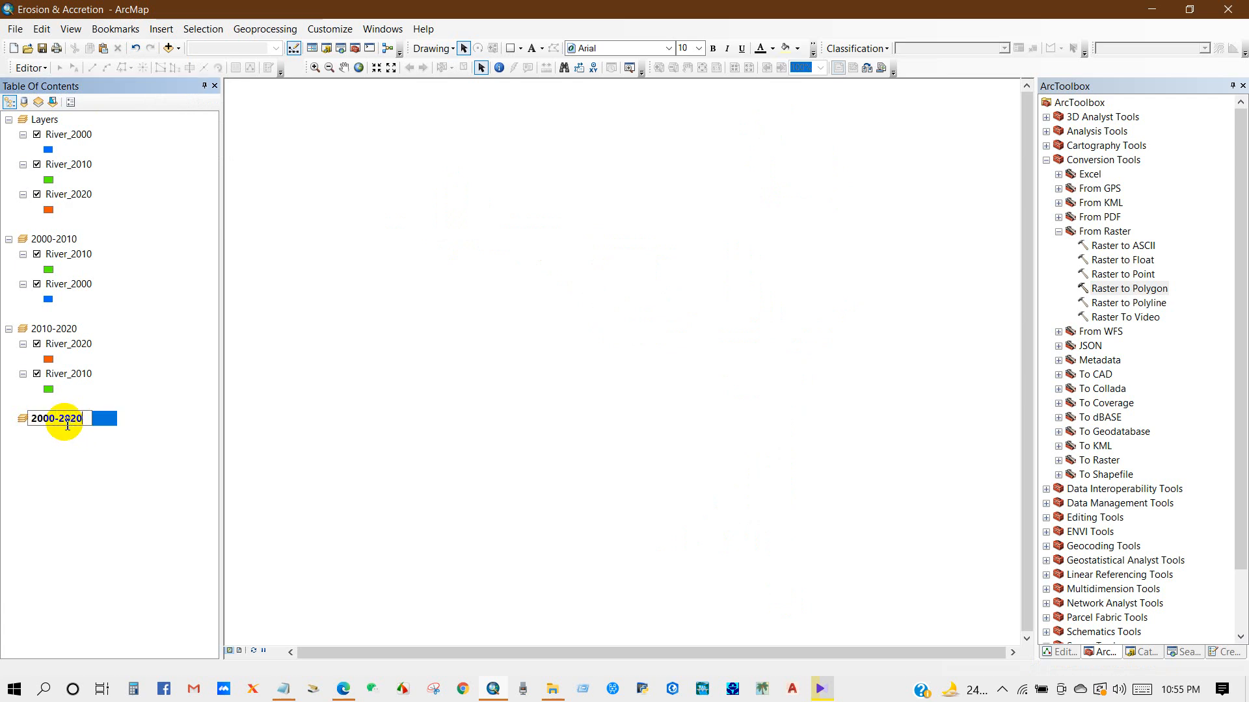
{"action": "key", "text": "Return"}
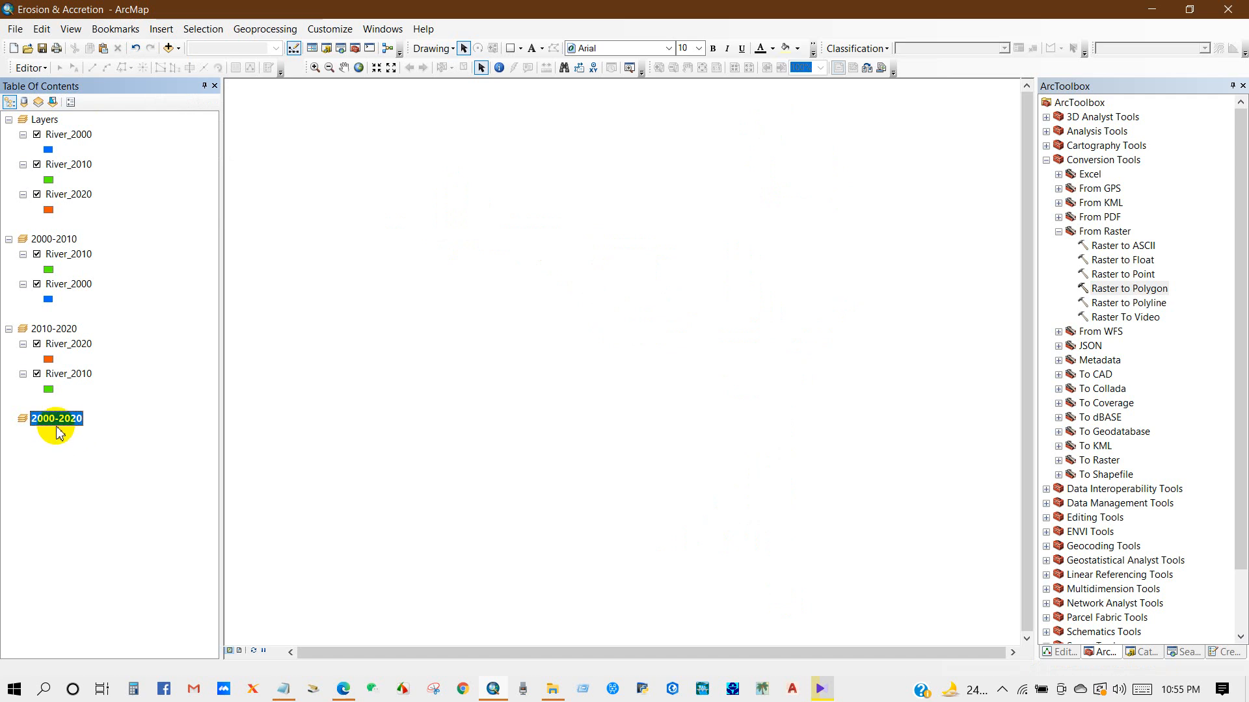
{"action": "mouse_move", "coordinate": [73, 136]}
{"action": "left_mouse_down"}
{"action": "mouse_move", "coordinate": [83, 215]}
{"action": "mouse_move", "coordinate": [37, 422]}
{"action": "left_mouse_up"}
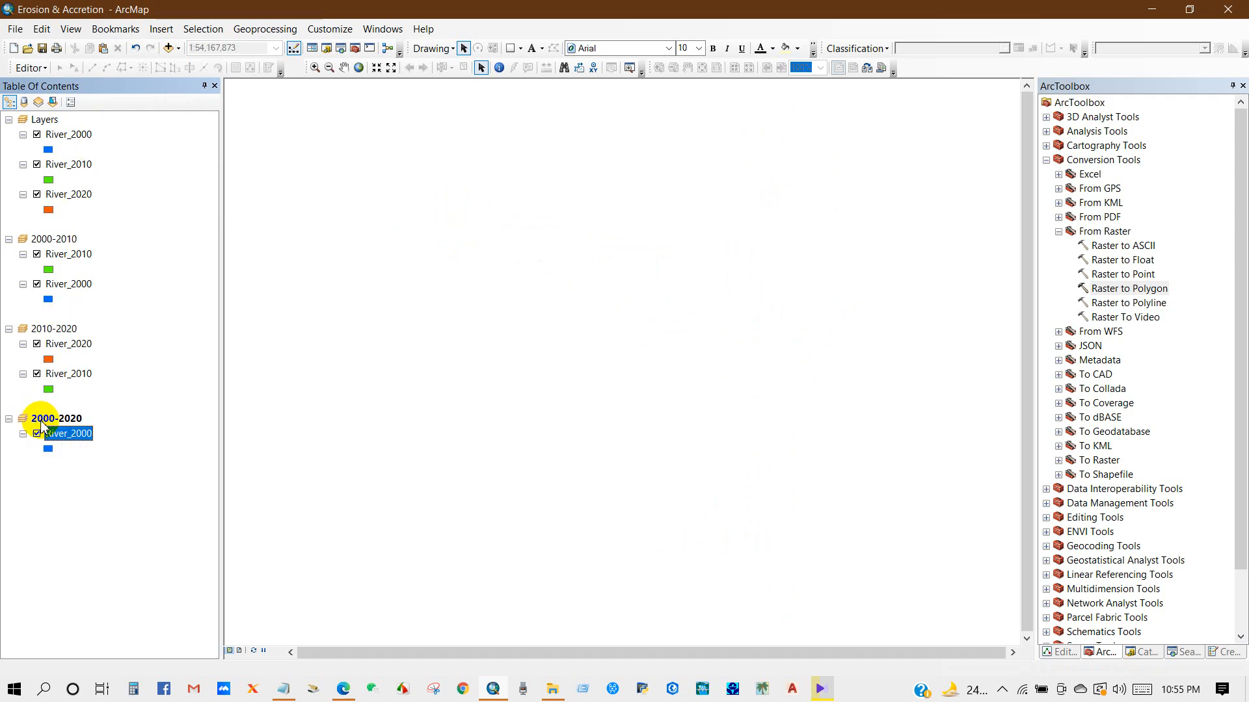
{"action": "mouse_move", "coordinate": [73, 200]}
{"action": "left_mouse_down"}
{"action": "mouse_move", "coordinate": [49, 504]}
{"action": "mouse_move", "coordinate": [62, 453]}
{"action": "left_mouse_up"}
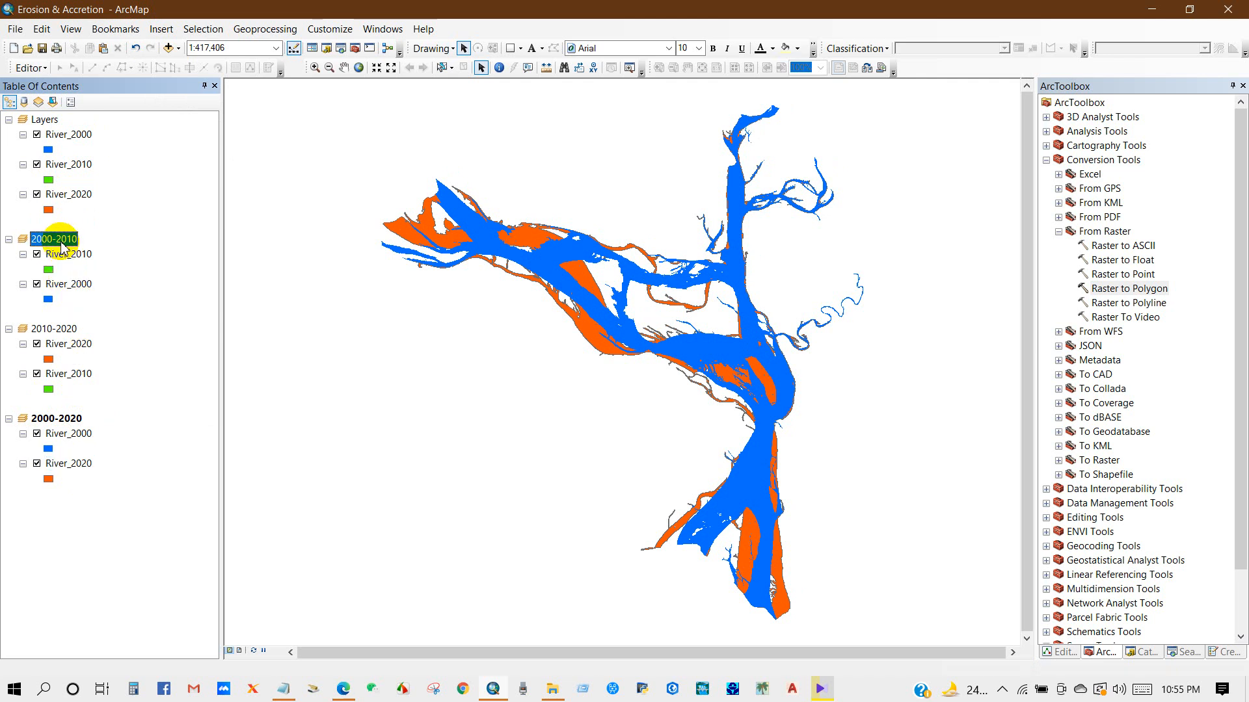
Collapse the Layers data frame and activate the 2000-2010 data frame
{"action": "left_click", "coordinate": [8, 120]}
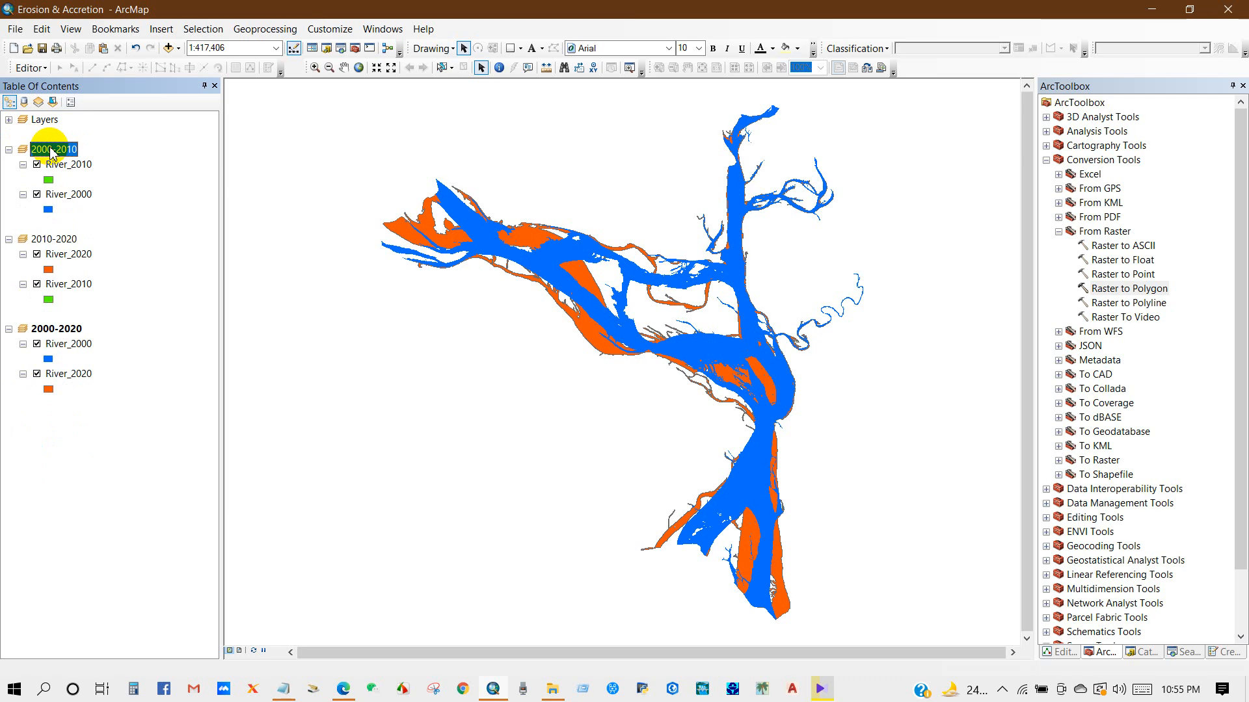
{"action": "right_click", "coordinate": [50, 149]}
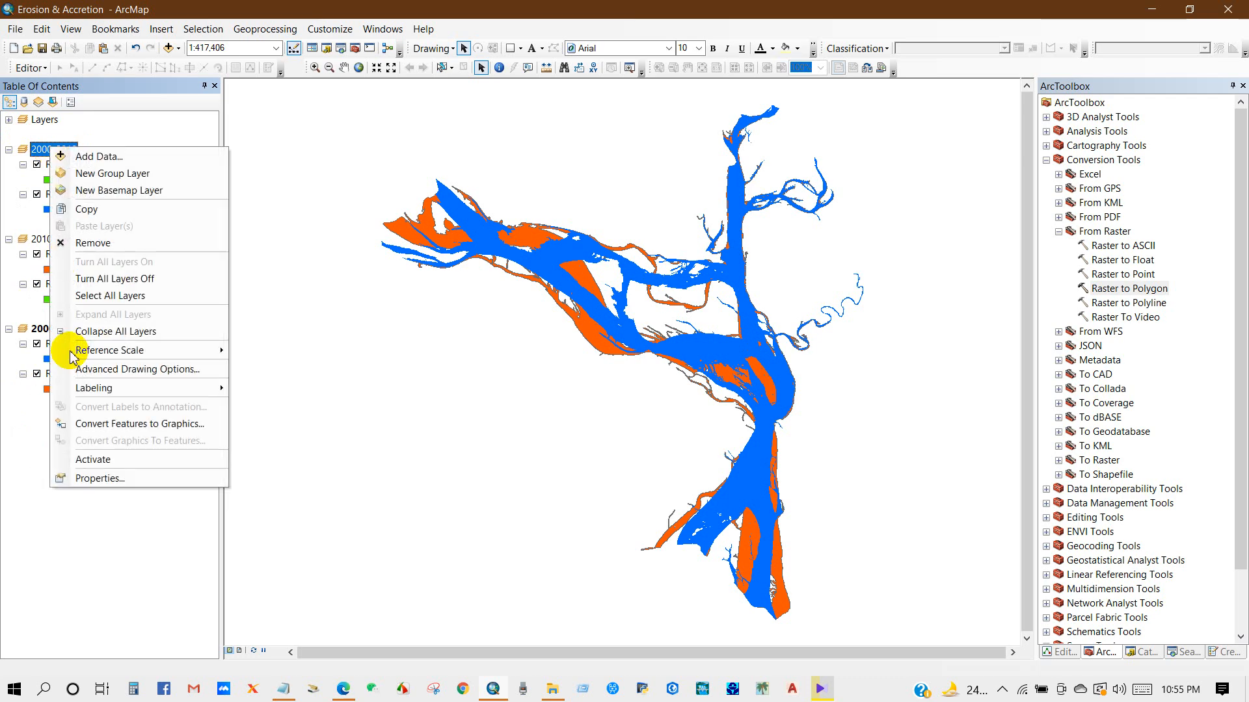
{"action": "left_click", "coordinate": [83, 457]}
Examine the central and southern river reaches in the 2000-2010 data frame, toggling River_2010 to compare it with River_2000
{"action": "scroll", "coordinate": [529, 352], "scroll_direction": "up", "scroll_amount": 5}
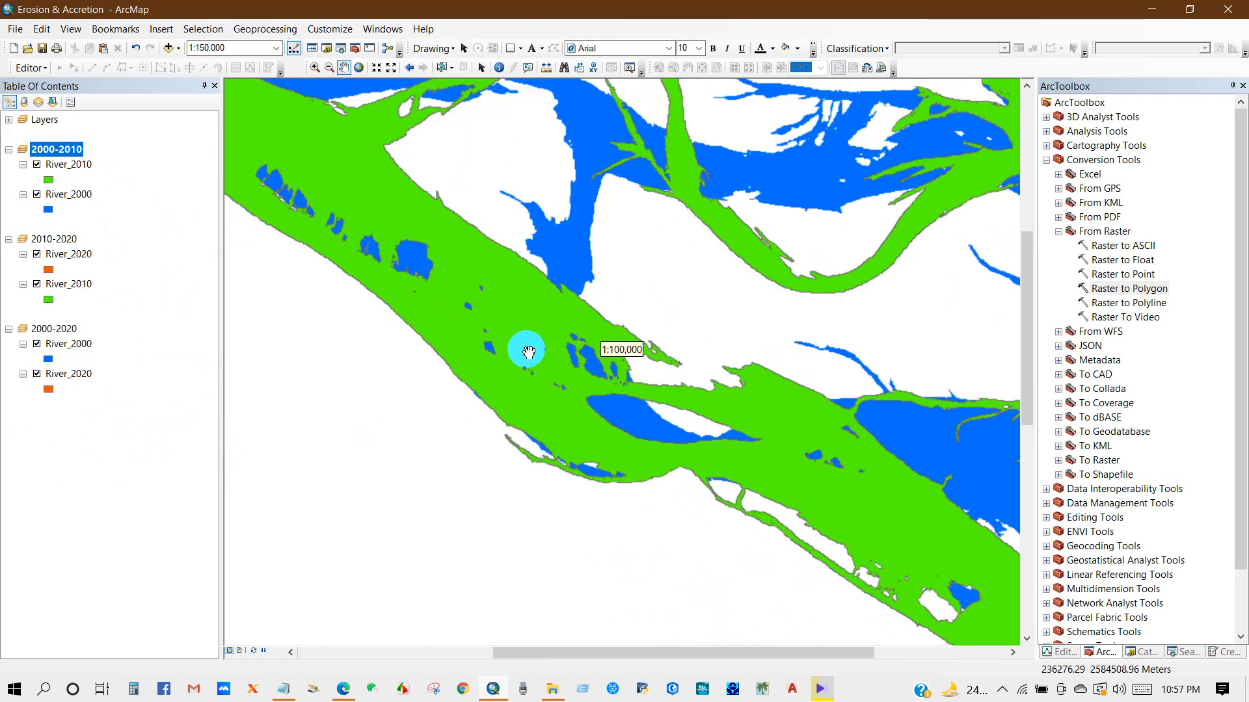
{"action": "left_click_drag", "start_coordinate": [647, 443], "coordinate": [629, 375]}
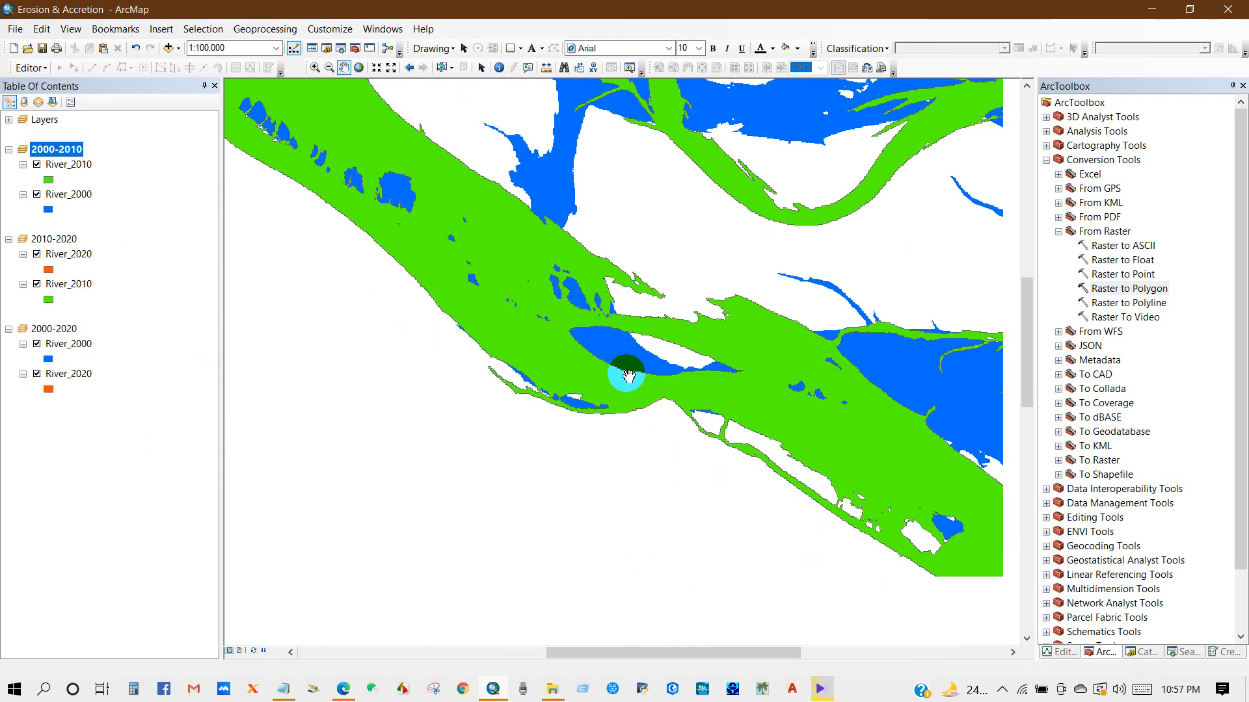
{"action": "scroll", "coordinate": [644, 398], "scroll_direction": "down", "scroll_amount": 2}
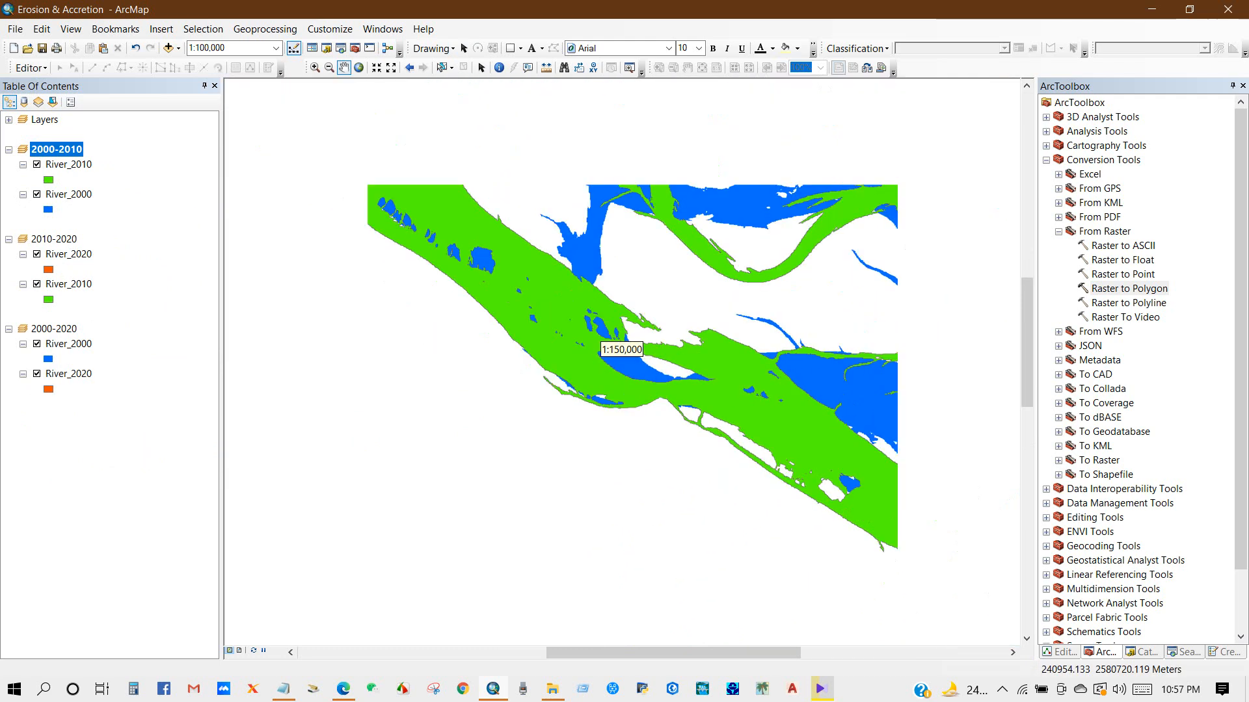
{"action": "left_click_drag", "start_coordinate": [806, 521], "coordinate": [686, 299]}
{"action": "left_click_drag", "start_coordinate": [800, 520], "coordinate": [681, 299]}
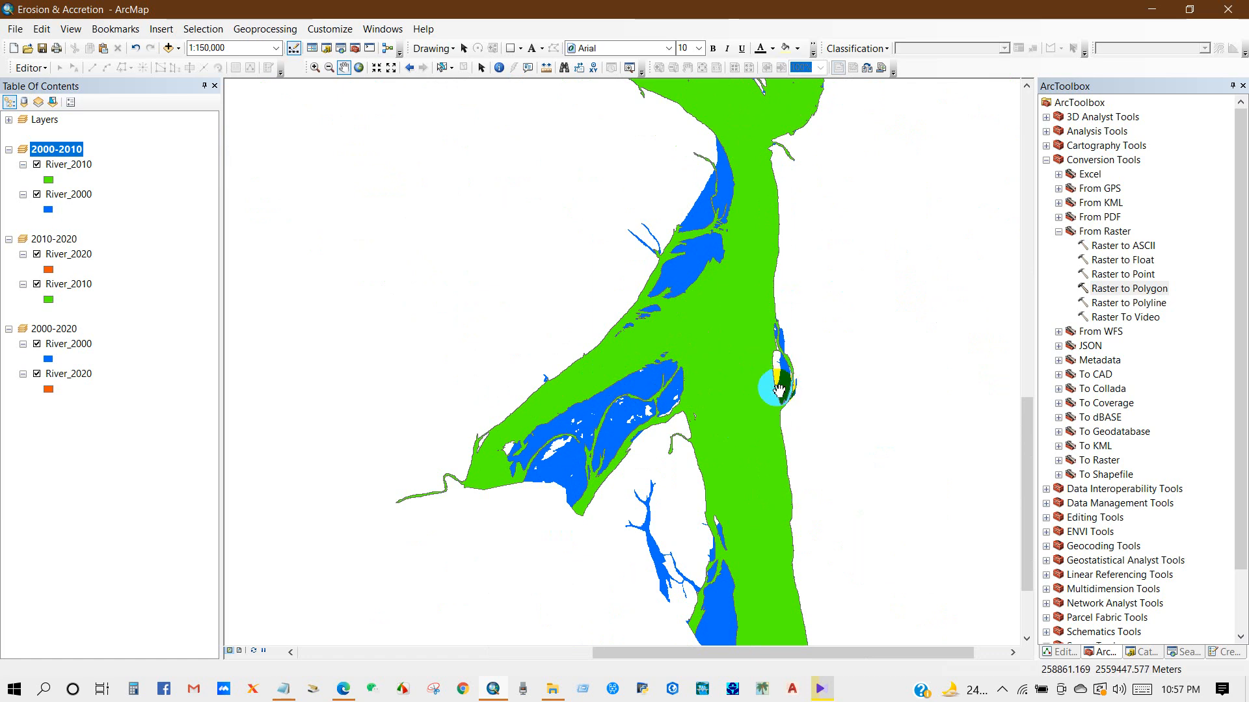
{"action": "left_click_drag", "start_coordinate": [779, 572], "coordinate": [752, 429]}
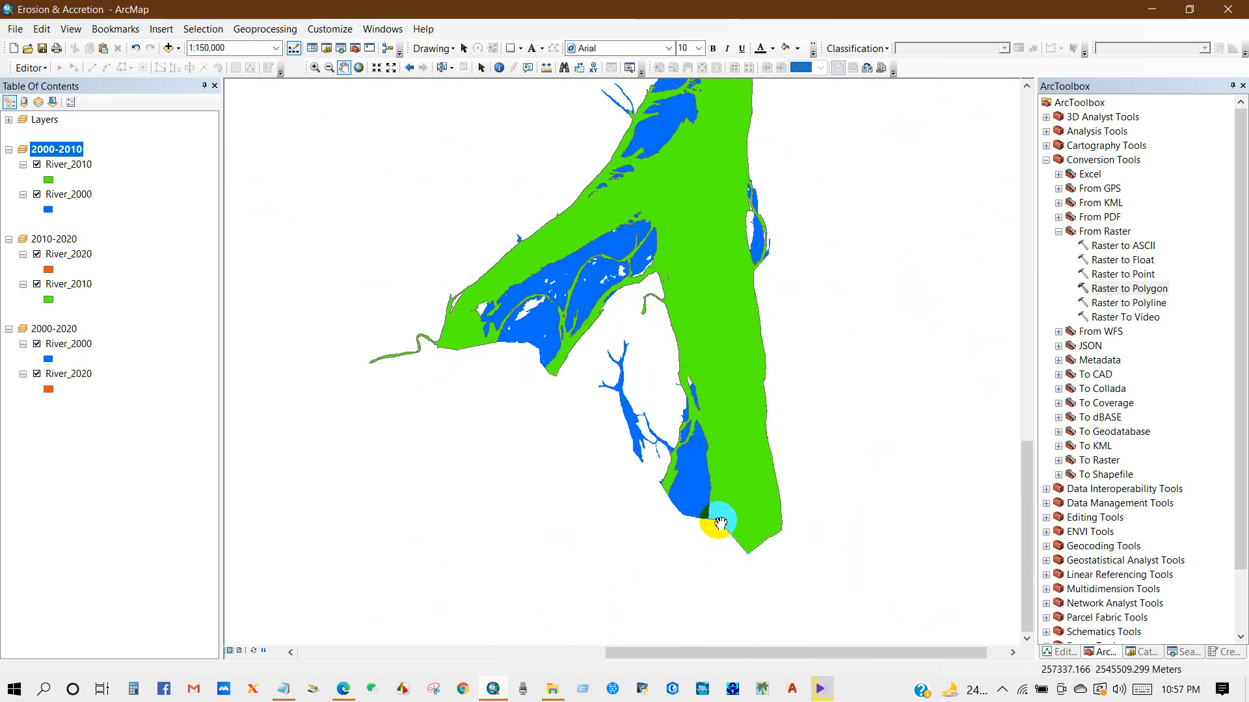
{"action": "left_click_drag", "start_coordinate": [714, 363], "coordinate": [731, 537]}
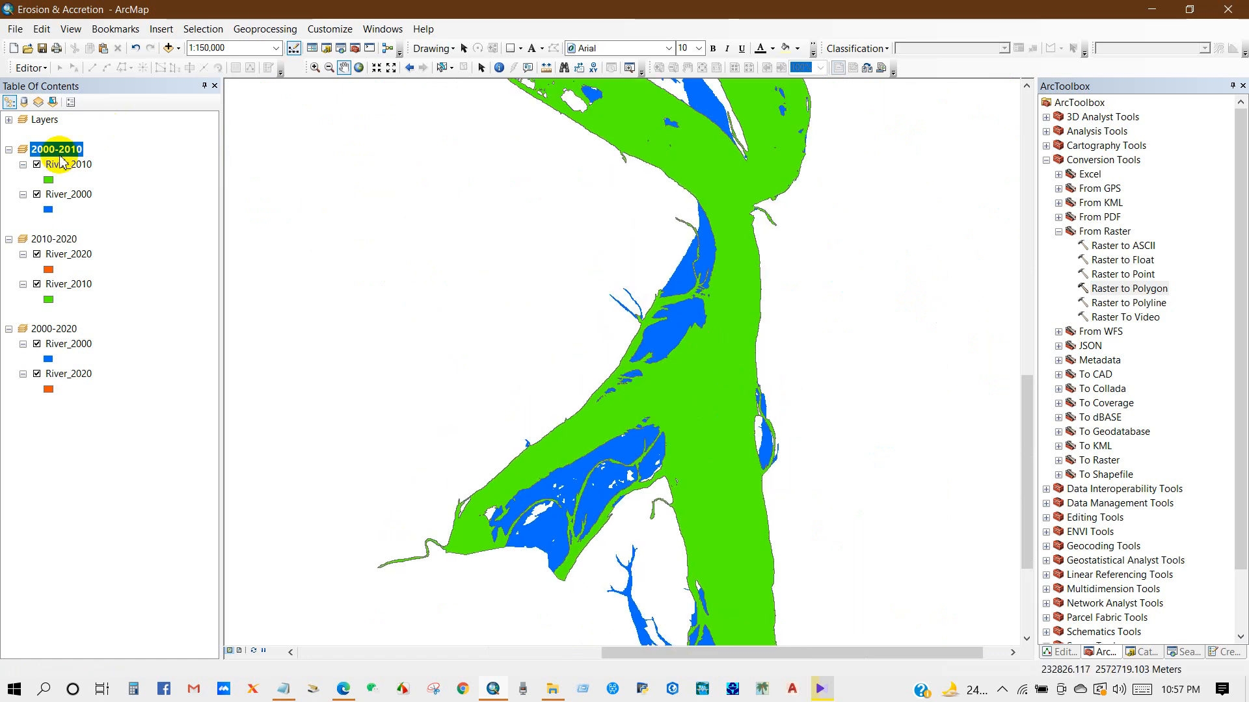
{"action": "left_click", "coordinate": [37, 166]}
{"action": "left_click", "coordinate": [37, 165]}
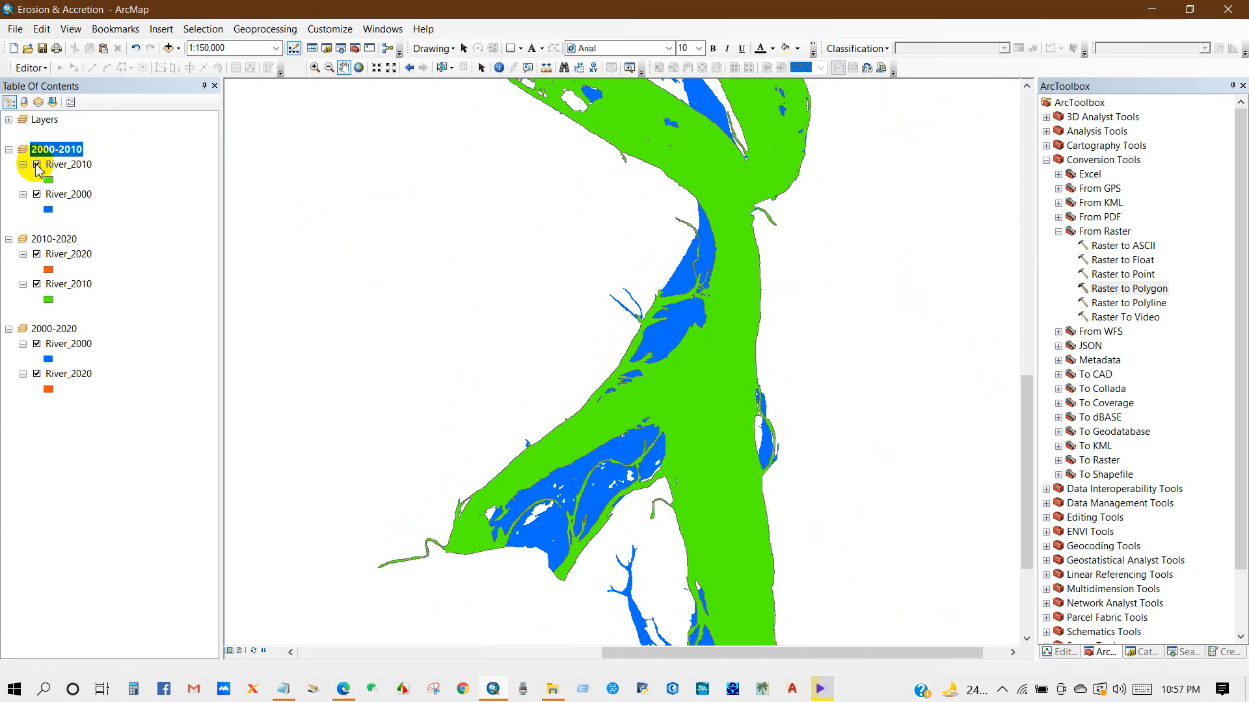
{"action": "left_click", "coordinate": [37, 165]}
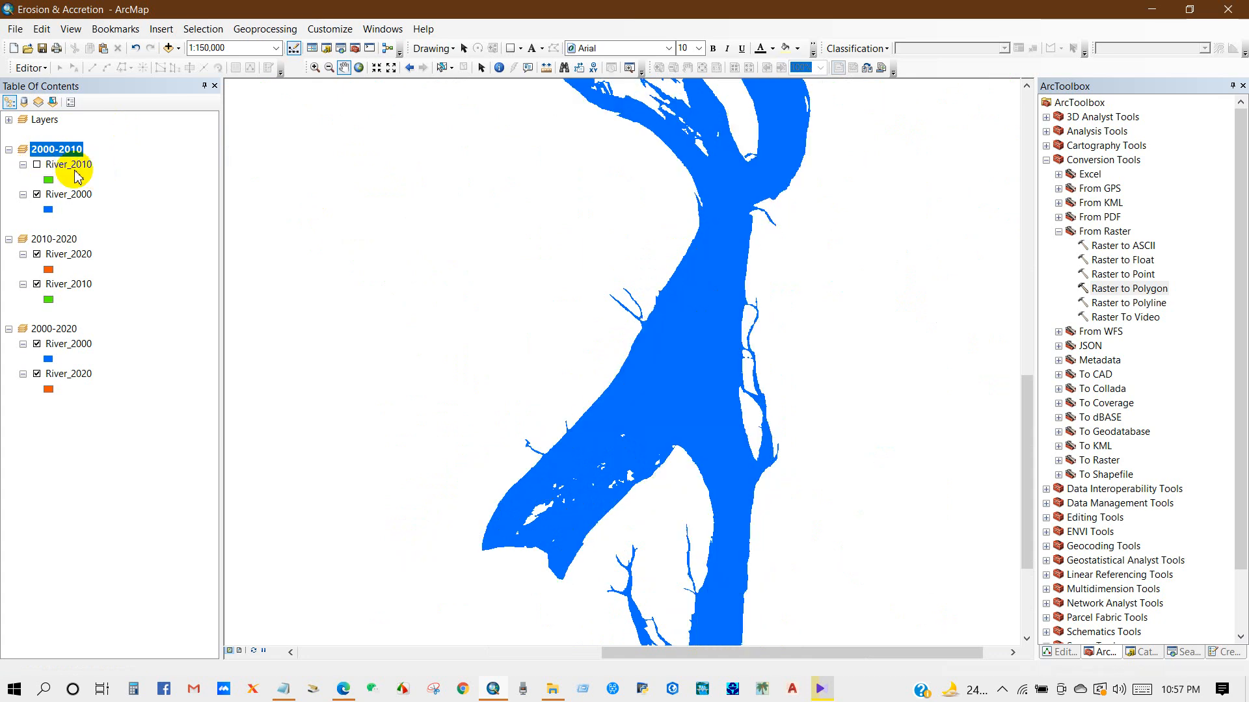
Compare River_2010 with River_2000 along the northwestern, central and northern channels, toggling River_2010's visibility
{"action": "left_click_drag", "start_coordinate": [643, 279], "coordinate": [646, 578]}
{"action": "left_click_drag", "start_coordinate": [727, 445], "coordinate": [741, 484]}
{"action": "left_click_drag", "start_coordinate": [595, 419], "coordinate": [799, 432]}
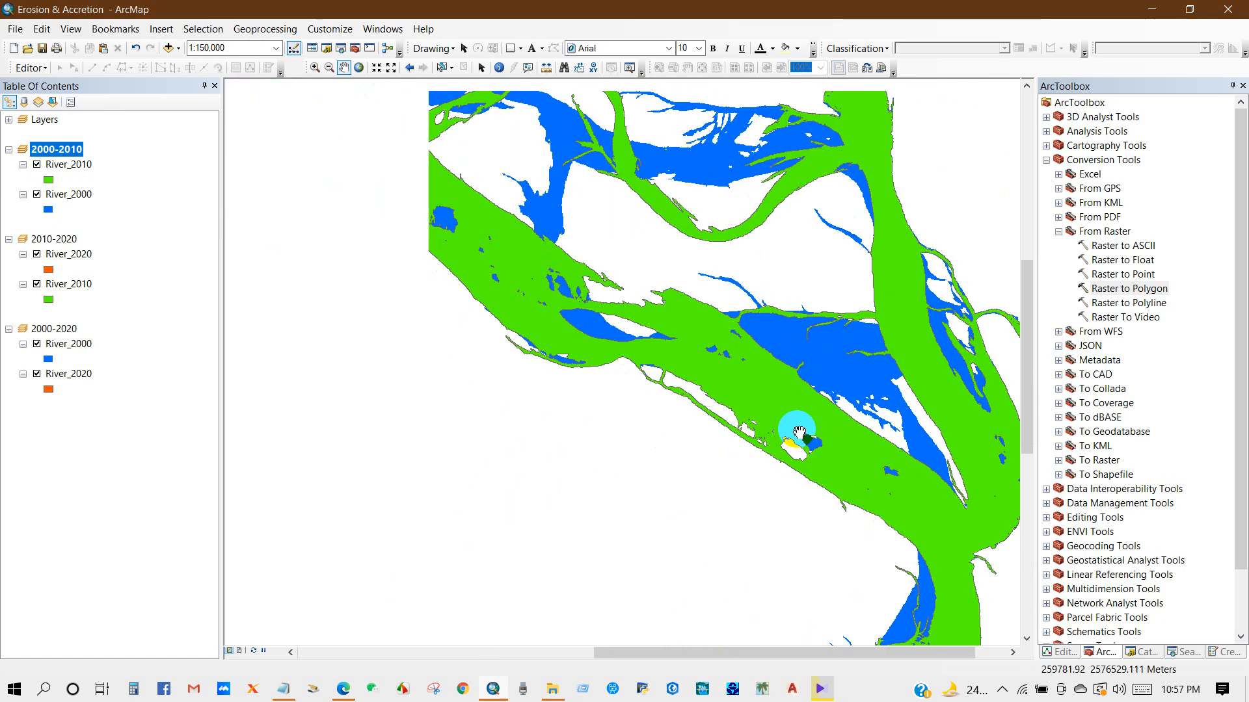
{"action": "left_click_drag", "start_coordinate": [489, 274], "coordinate": [619, 480]}
{"action": "left_click_drag", "start_coordinate": [428, 351], "coordinate": [696, 479]}
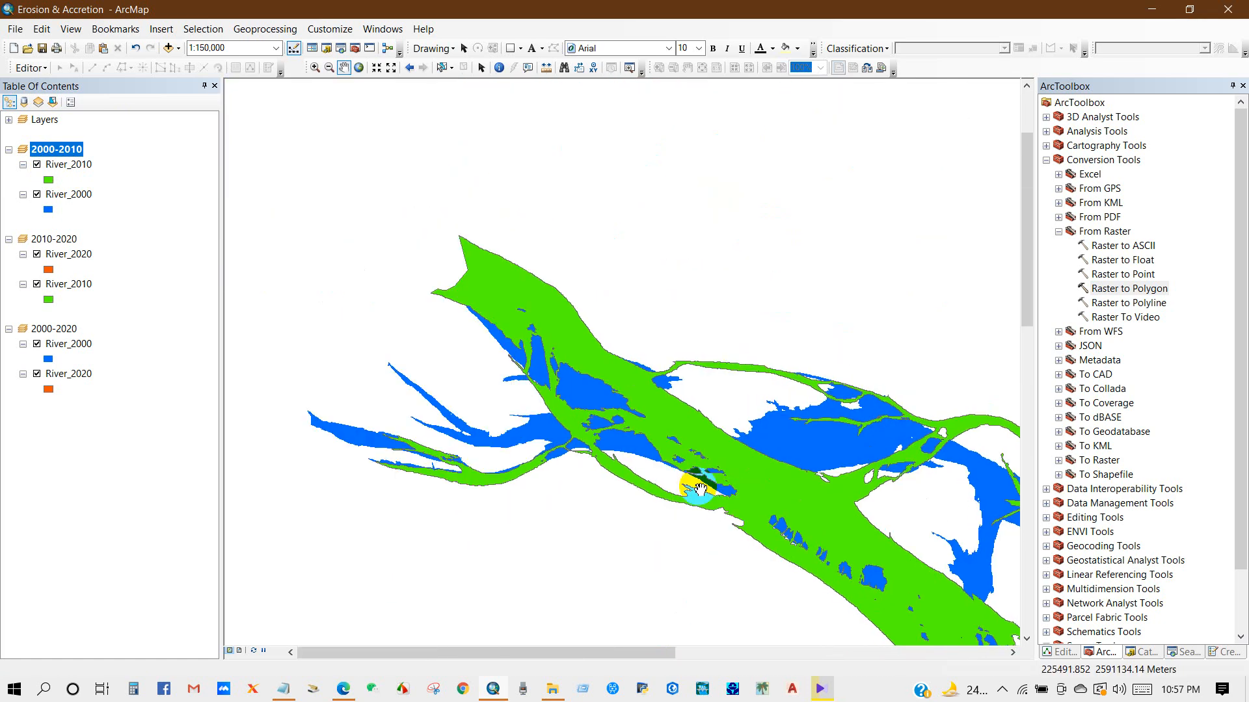
{"action": "left_click_drag", "start_coordinate": [521, 377], "coordinate": [384, 223]}
{"action": "left_click_drag", "start_coordinate": [767, 533], "coordinate": [529, 412]}
{"action": "left_click_drag", "start_coordinate": [659, 418], "coordinate": [669, 330]}
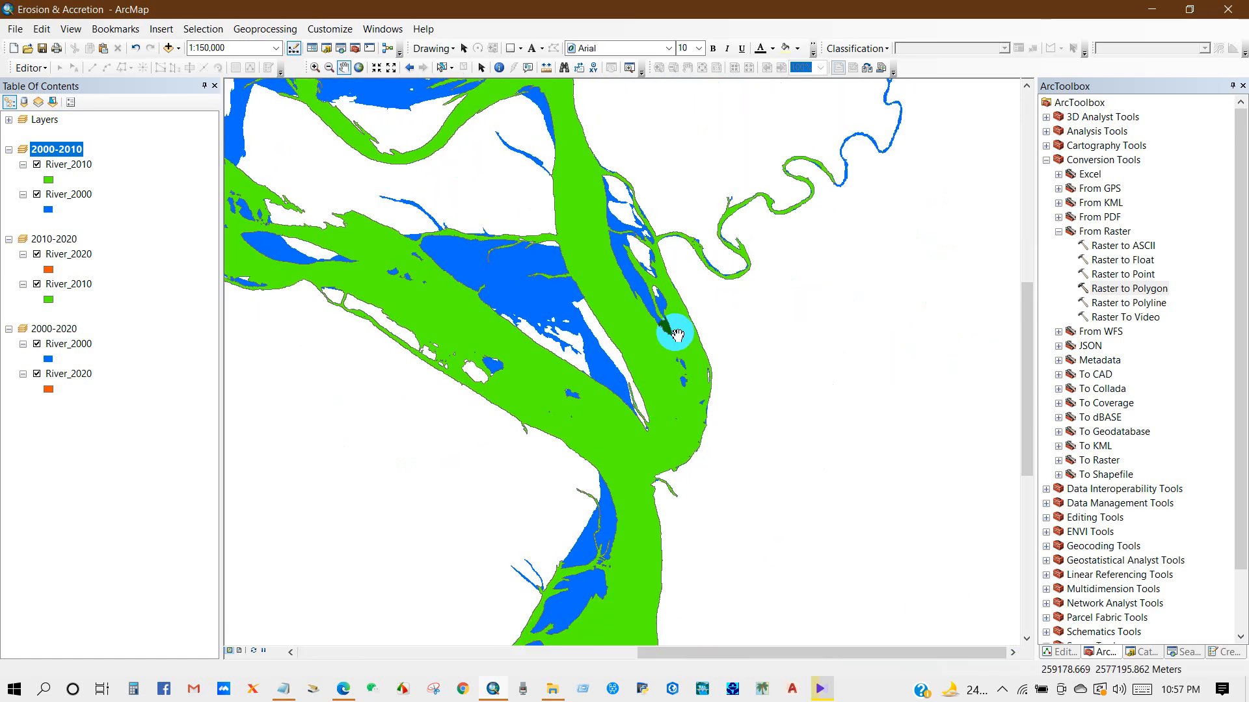
{"action": "left_click_drag", "start_coordinate": [502, 243], "coordinate": [610, 548]}
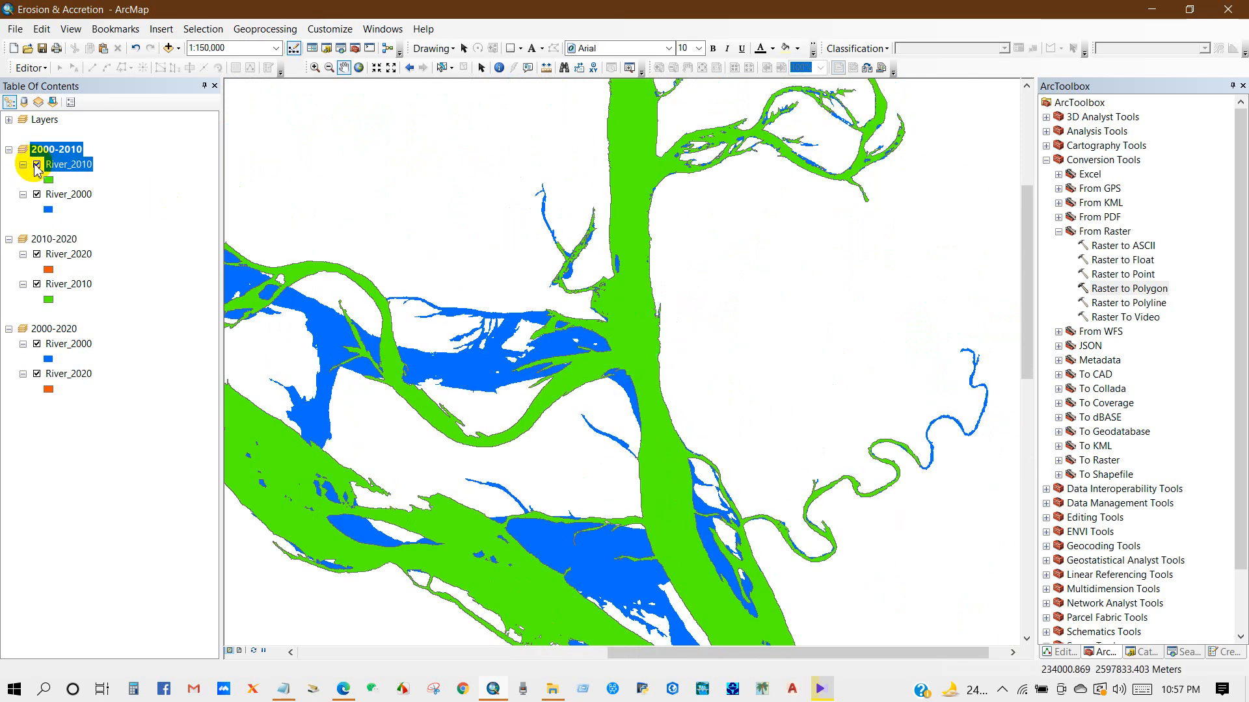
{"action": "left_click", "coordinate": [37, 165]}
{"action": "left_click", "coordinate": [36, 165]}
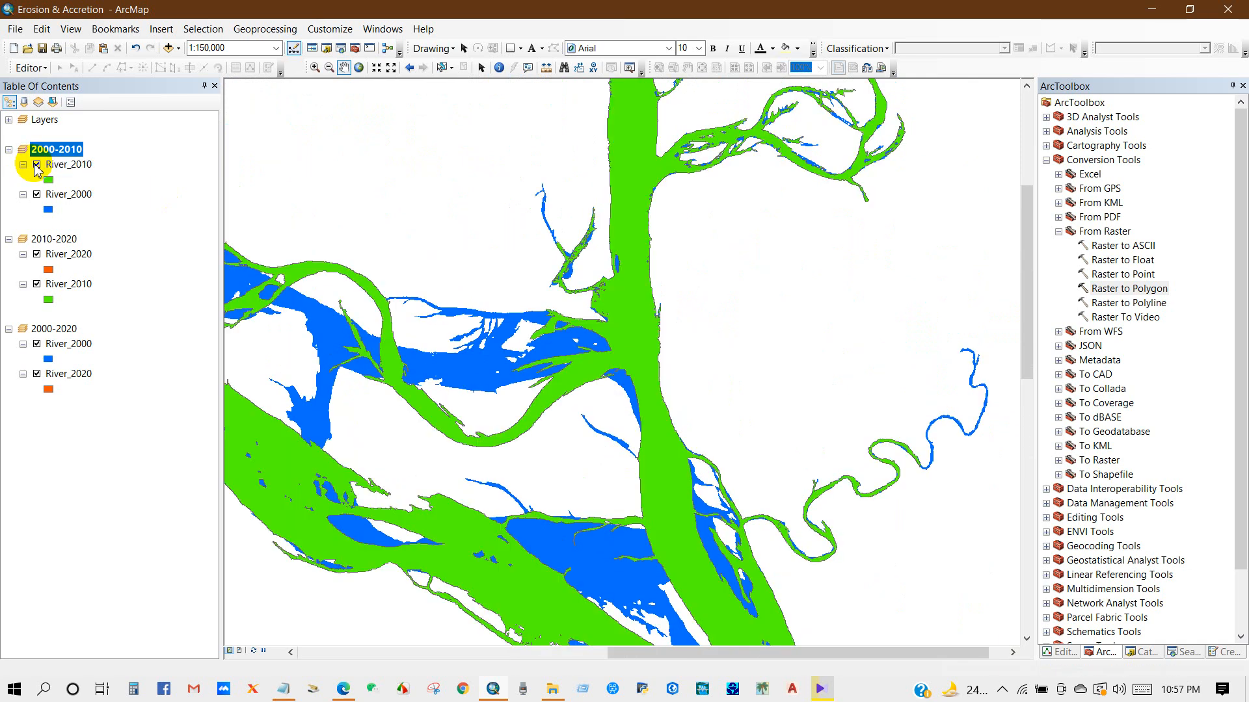
Start the Intersect tool with River_2000 and River_2010 from the 2000-2010 data frame as input features
{"action": "left_click_drag", "start_coordinate": [453, 480], "coordinate": [572, 362]}
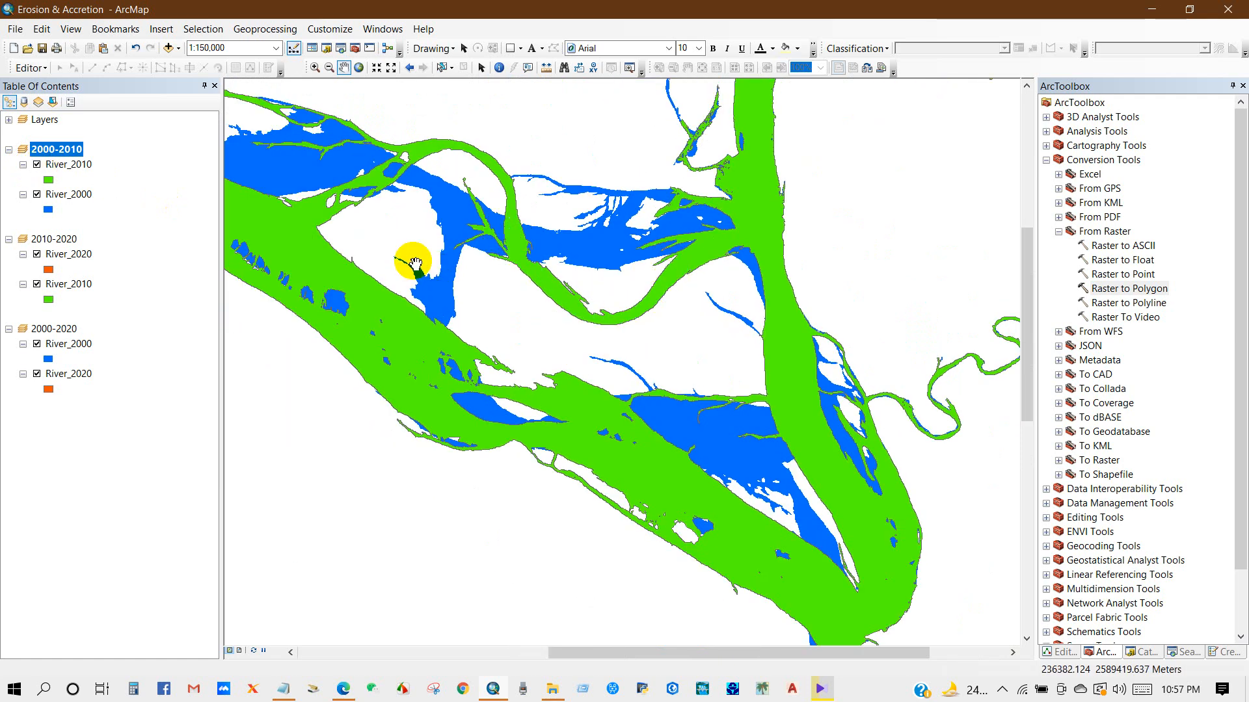
{"action": "left_click", "coordinate": [161, 29]}
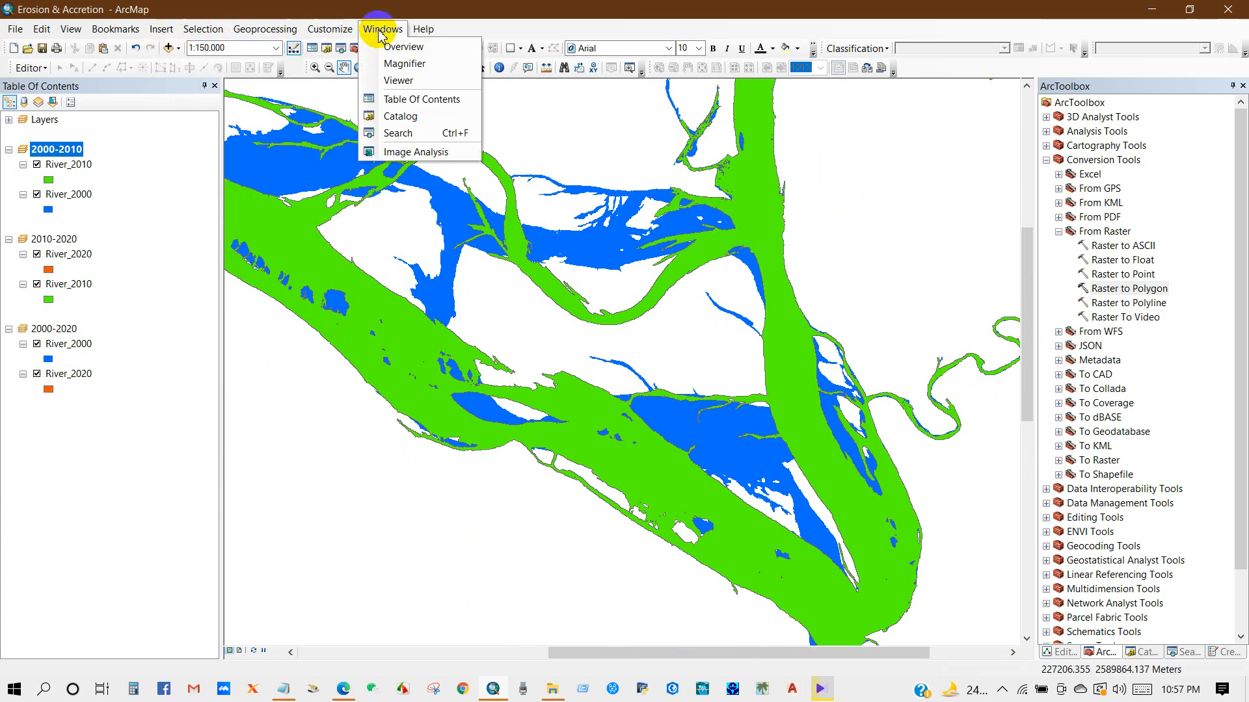
{"action": "mouse_move", "coordinate": [276, 33]}
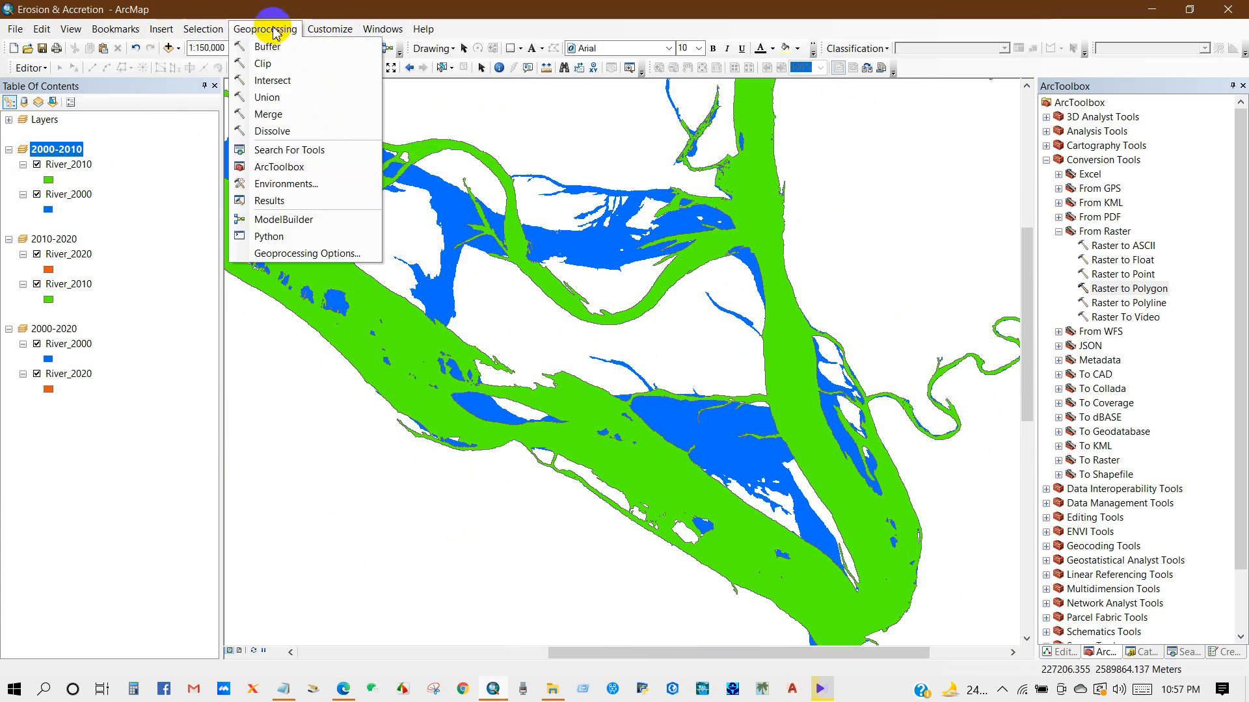
{"action": "left_click", "coordinate": [282, 82]}
{"action": "left_click_drag", "start_coordinate": [554, 157], "coordinate": [499, 149]}
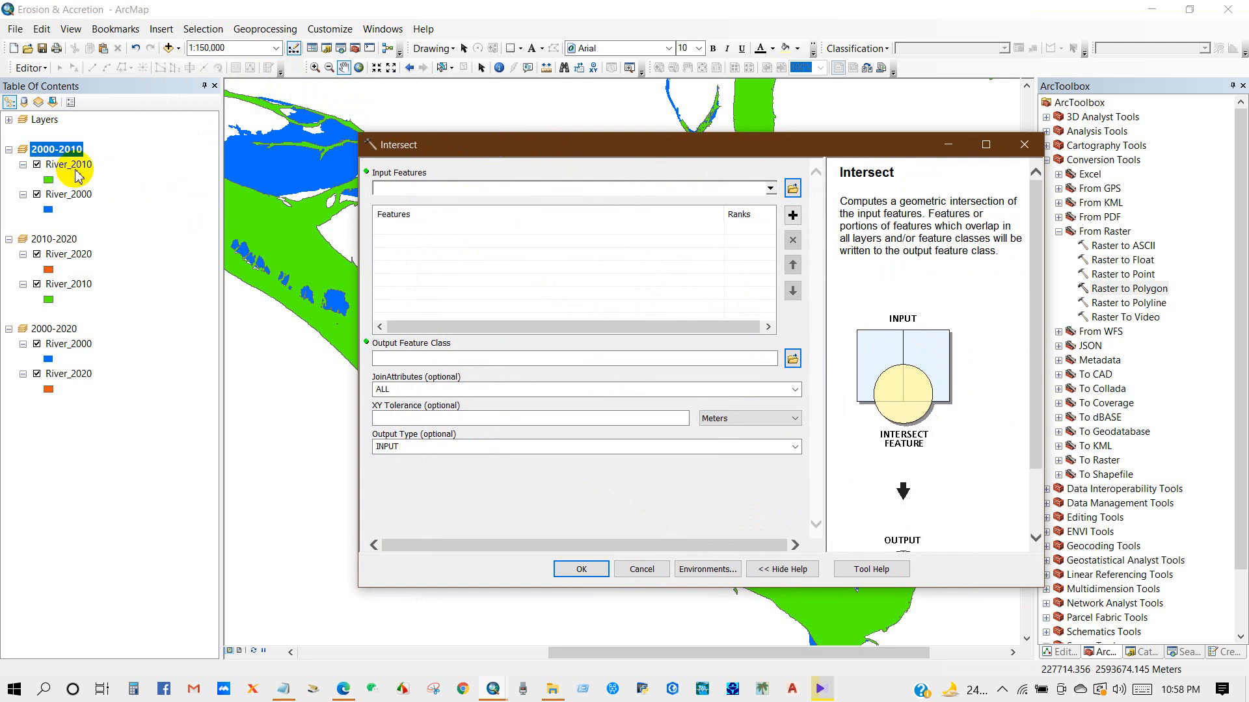
{"action": "left_click", "coordinate": [770, 189]}
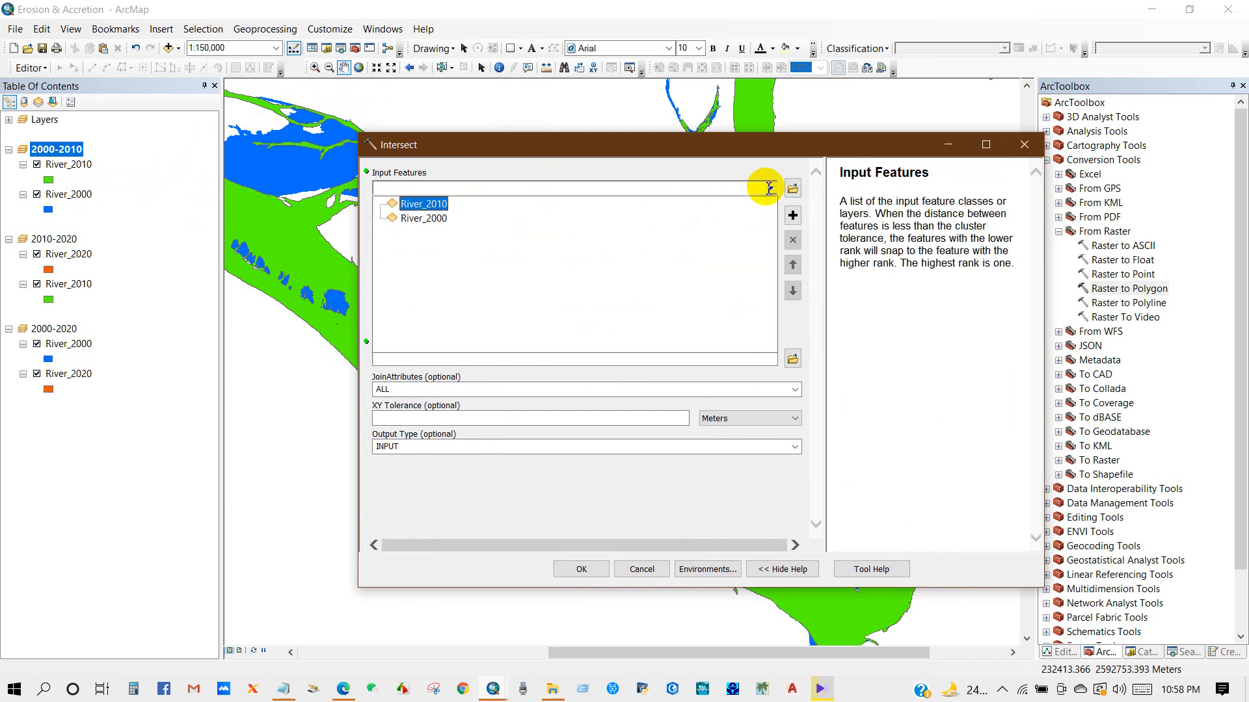
{"action": "left_click", "coordinate": [434, 219]}
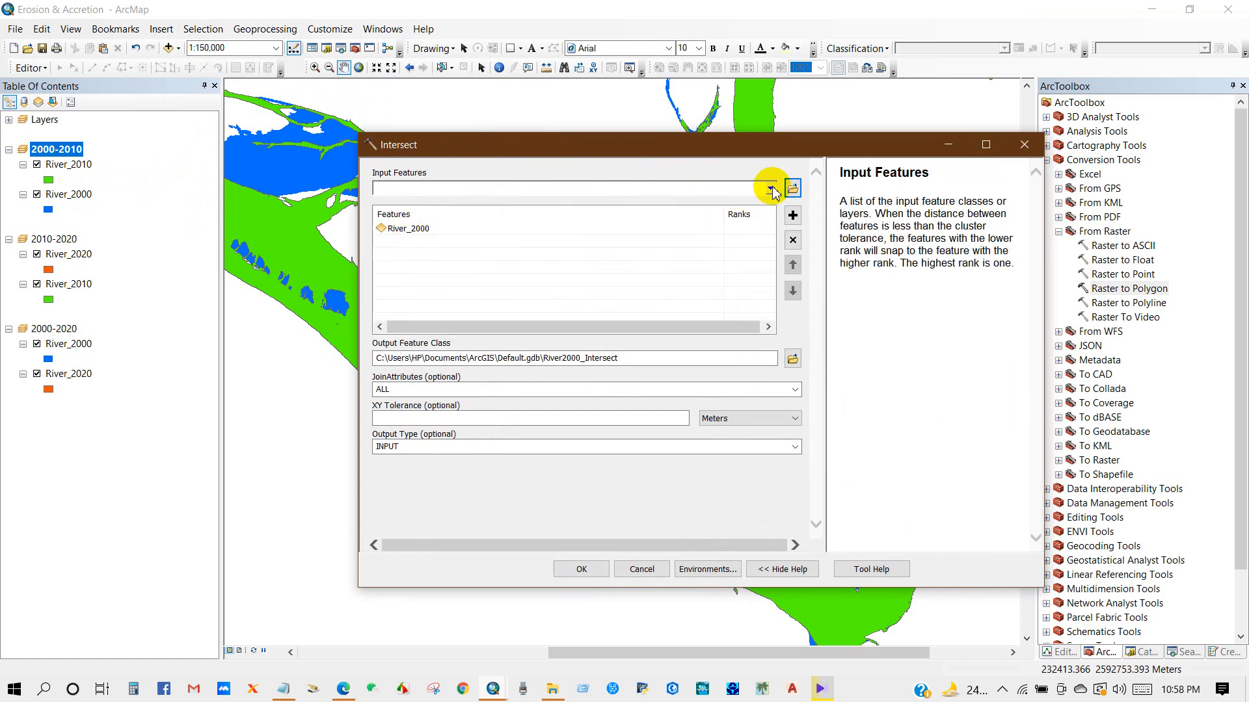
{"action": "left_click", "coordinate": [771, 189]}
{"action": "left_click", "coordinate": [432, 205]}
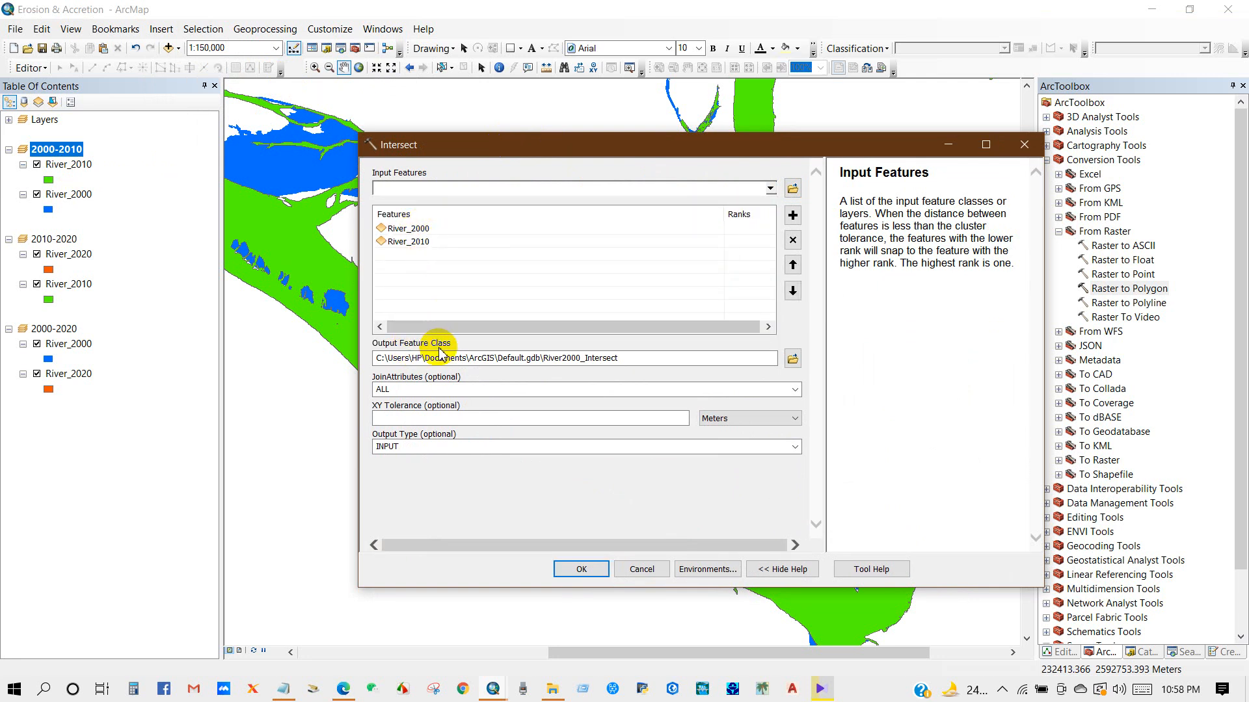
Save the intersection output as 2000_2010 in the Erosion & Accreation folder and run the tool
{"action": "left_click", "coordinate": [791, 358]}
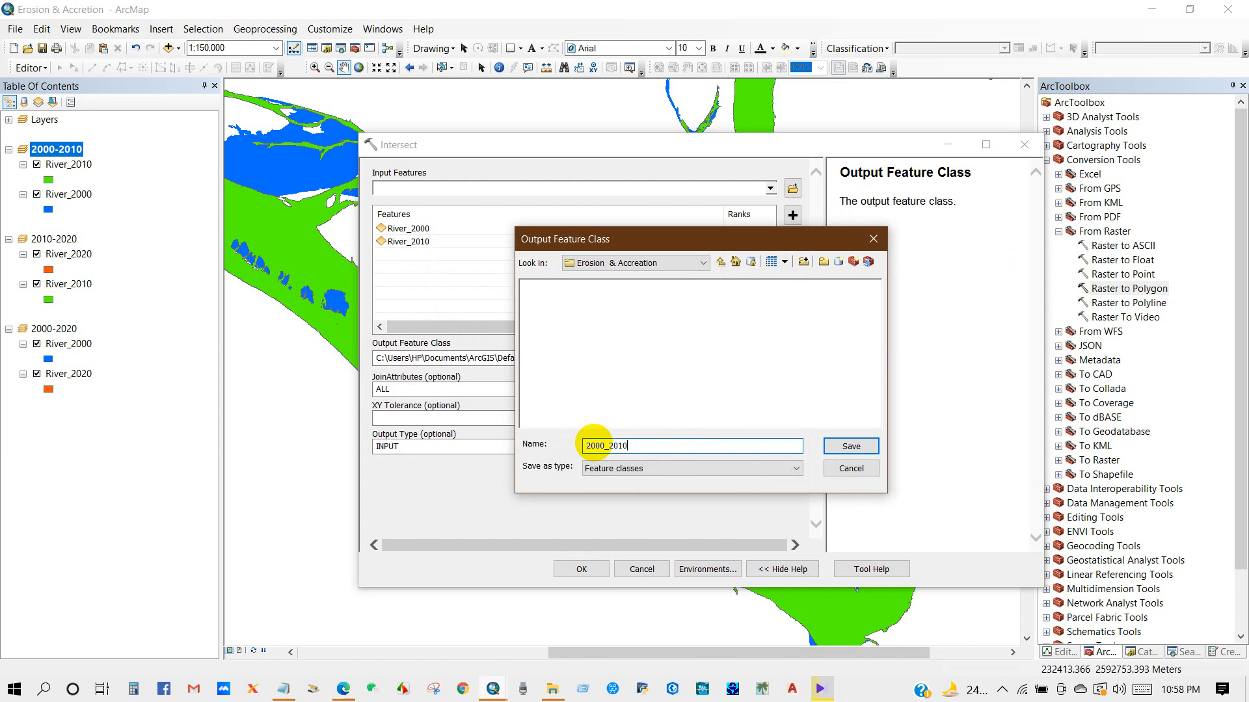
{"action": "left_click", "coordinate": [637, 444]}
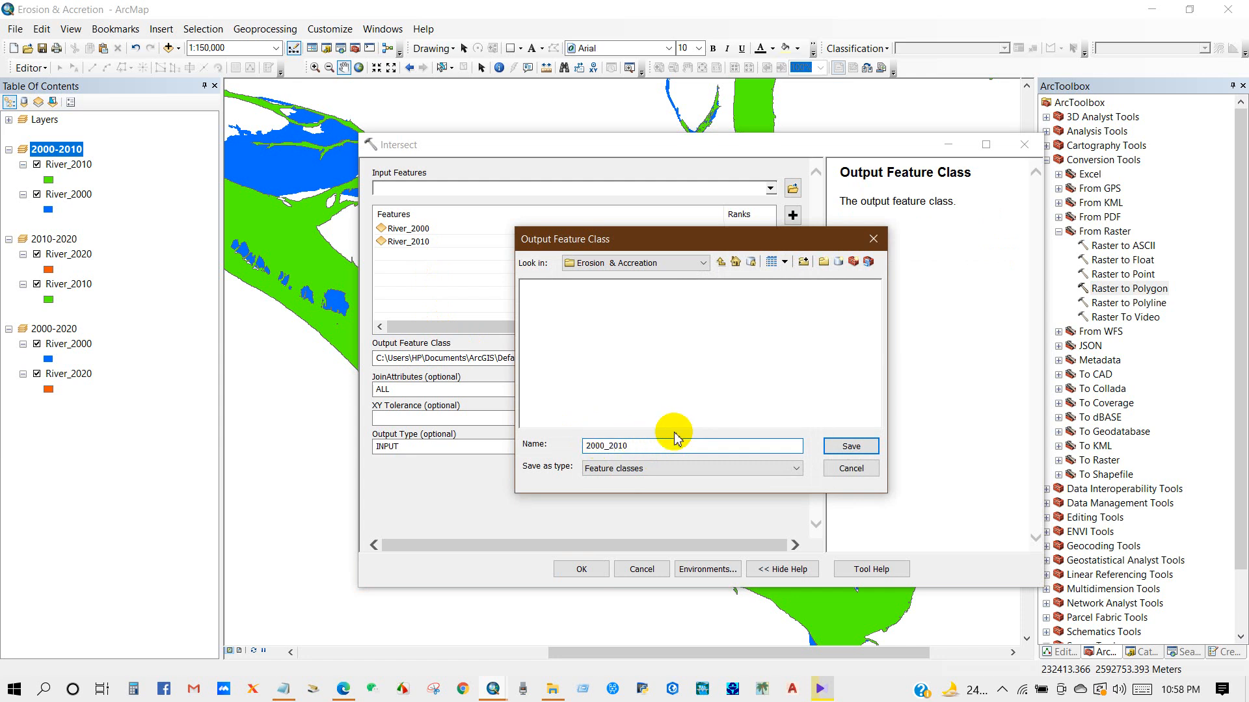
{"action": "left_click", "coordinate": [839, 447]}
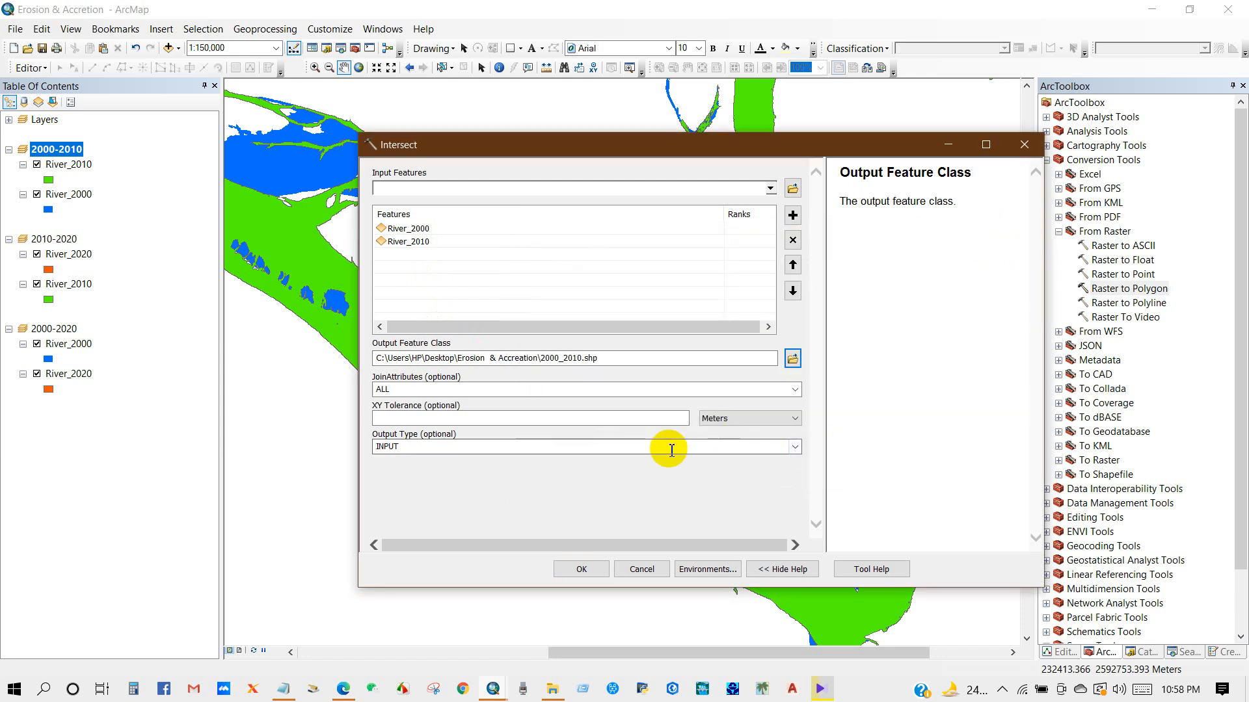
{"action": "left_click", "coordinate": [578, 571]}
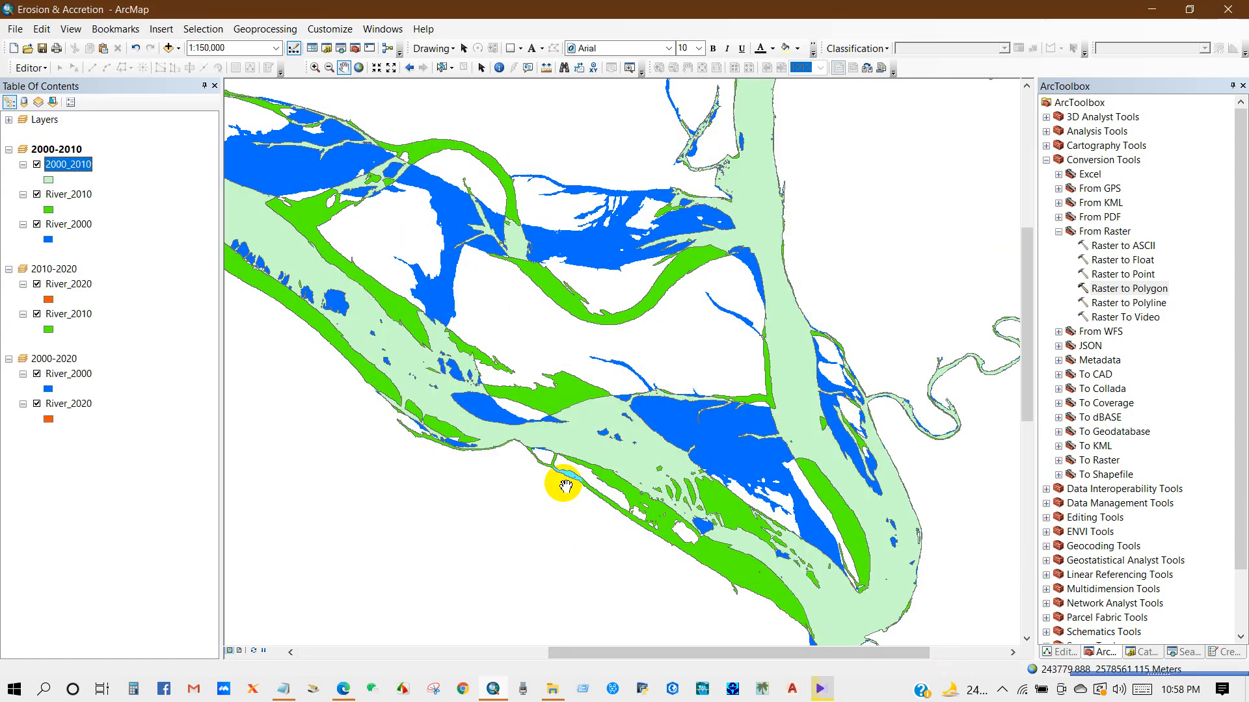
Change the fill color of the 2000_2010 intersection layer to yellow
{"action": "scroll", "coordinate": [567, 459], "scroll_direction": "up", "scroll_amount": 5}
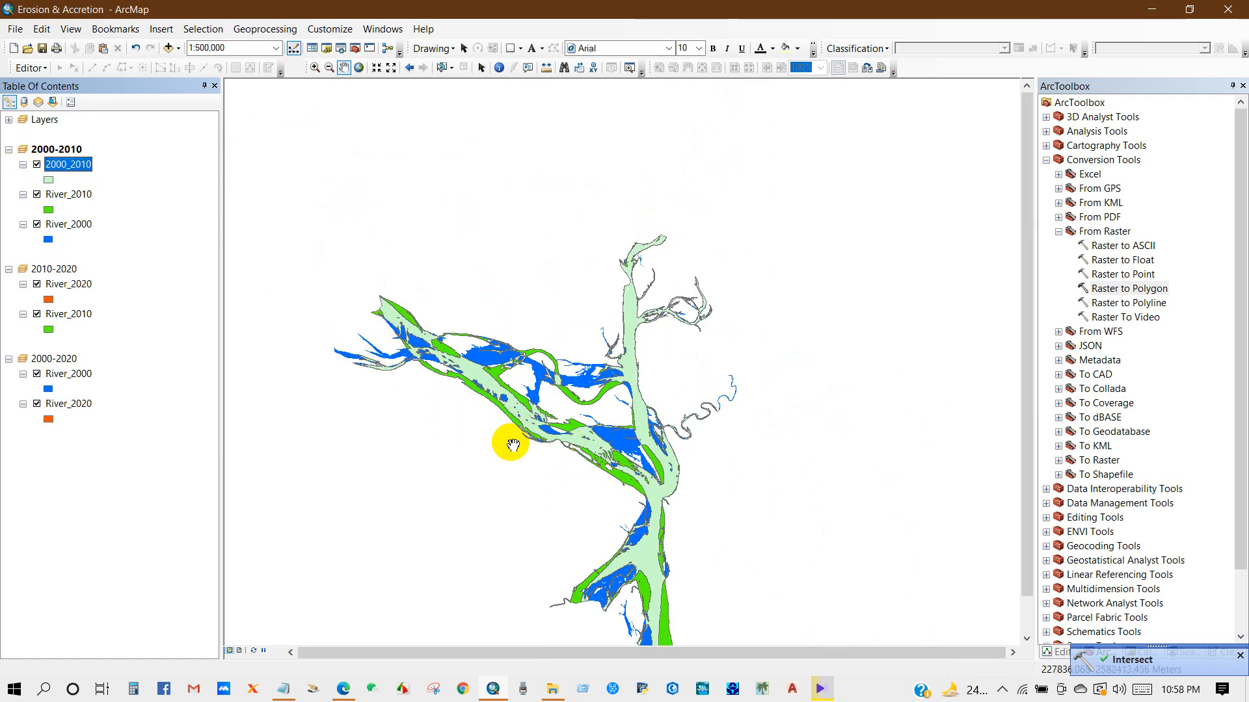
{"action": "left_click_drag", "start_coordinate": [522, 446], "coordinate": [530, 345]}
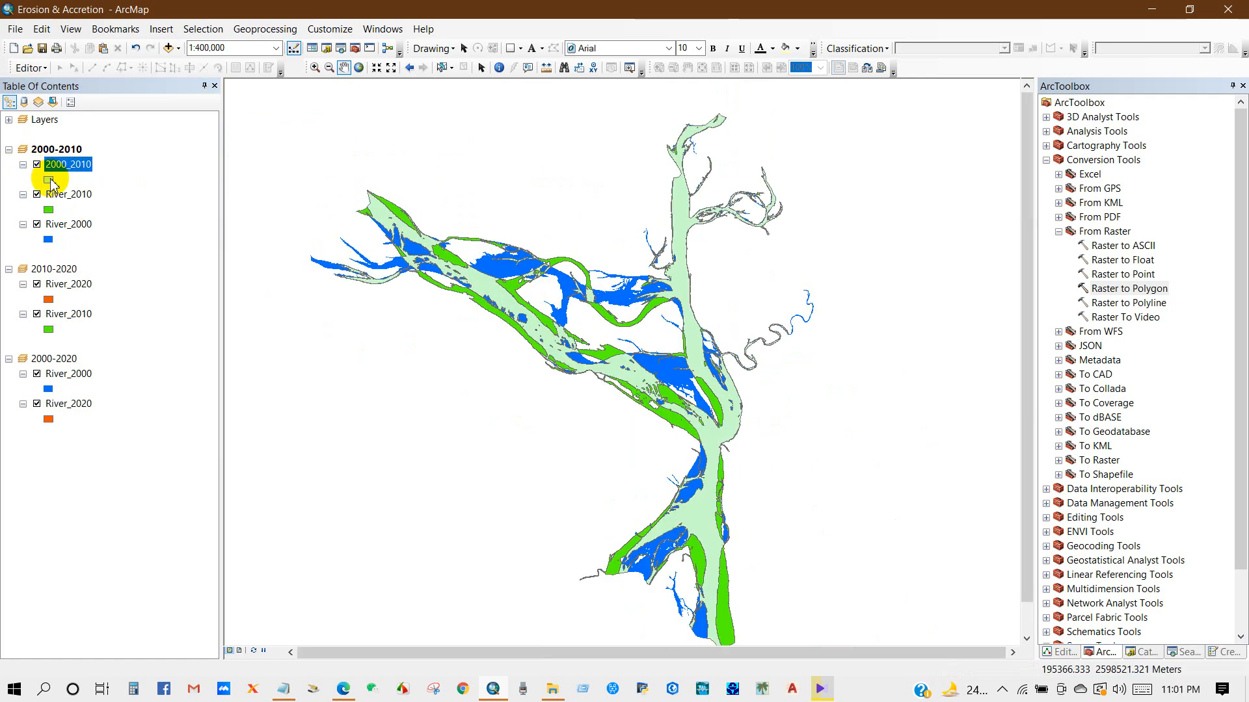
{"action": "left_click", "coordinate": [50, 181]}
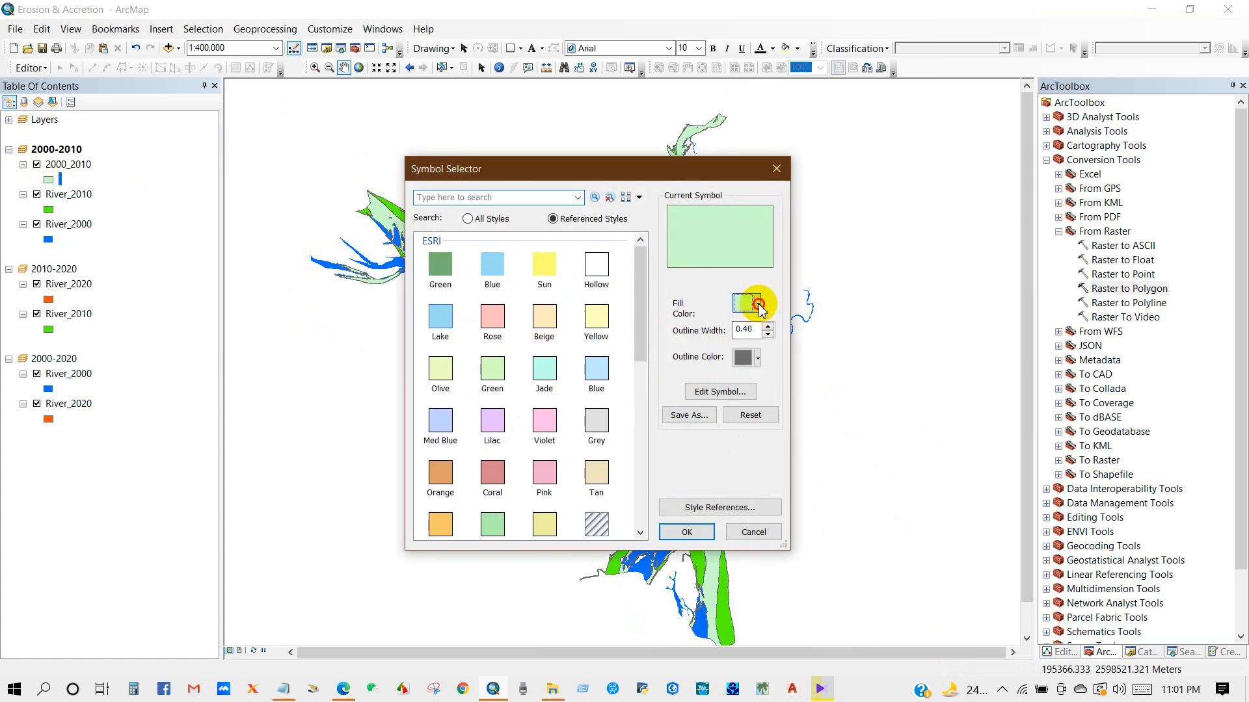
{"action": "left_click", "coordinate": [757, 304]}
{"action": "left_click", "coordinate": [786, 368]}
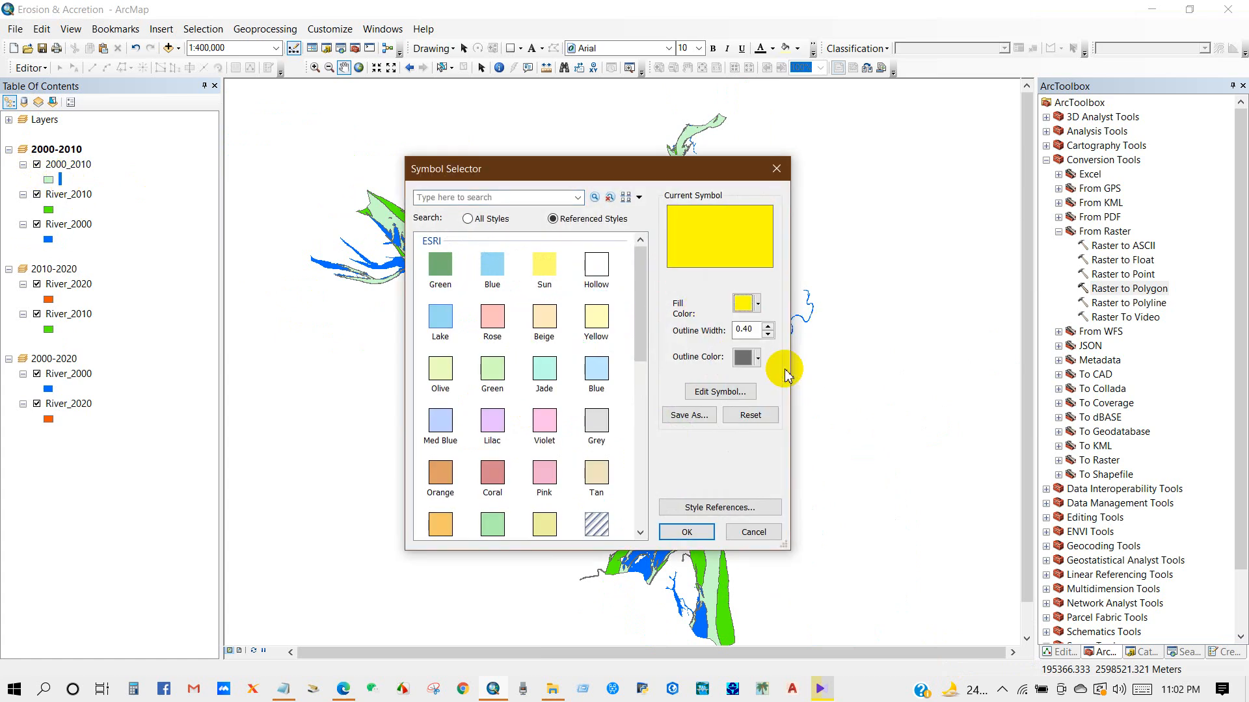
{"action": "left_click", "coordinate": [684, 533]}
Examine the 2000_2010 overlap against River_2000 and River_2010 along the northwestern, central and southern river reaches
{"action": "scroll", "coordinate": [650, 479], "scroll_direction": "up", "scroll_amount": 1}
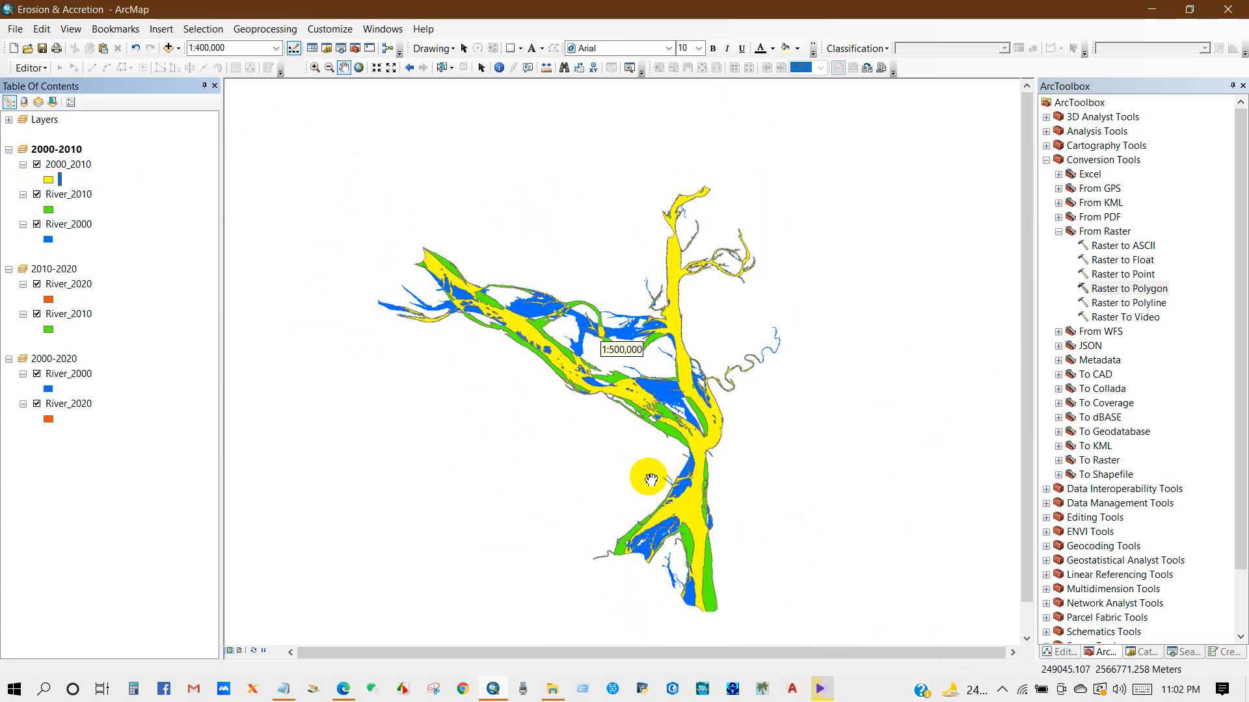
{"action": "left_click_drag", "start_coordinate": [663, 489], "coordinate": [655, 465]}
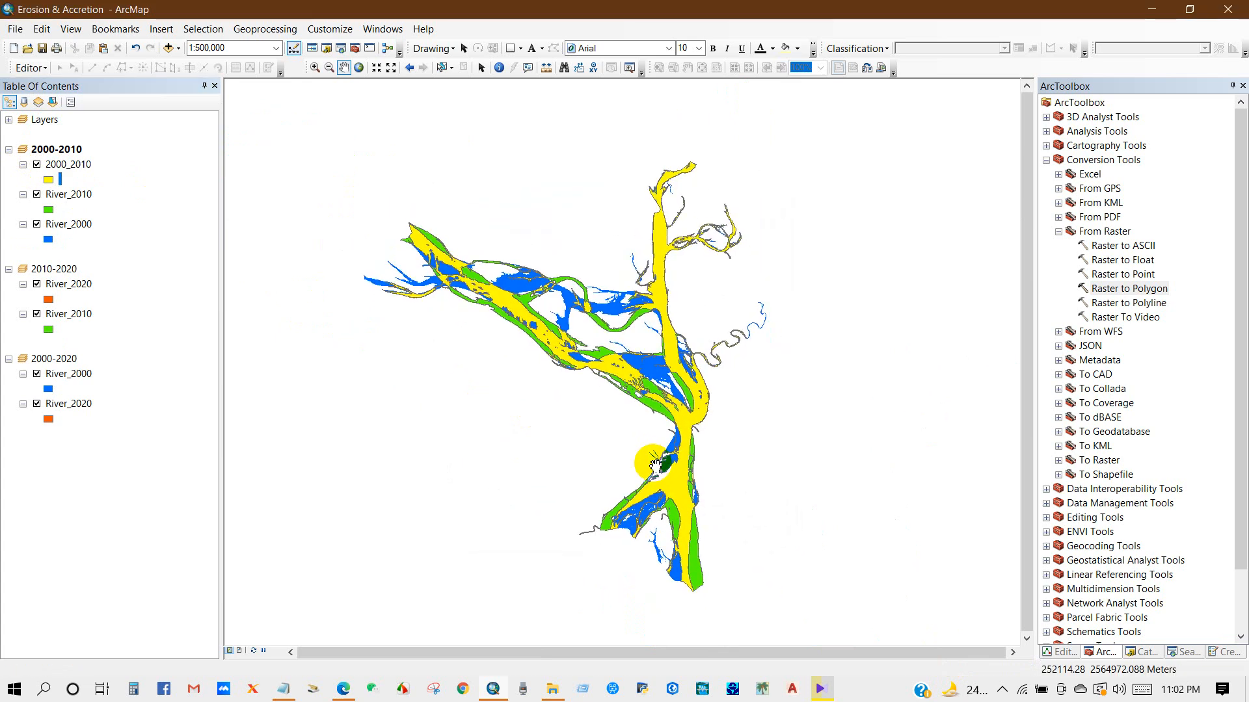
{"action": "scroll", "coordinate": [657, 465], "scroll_direction": "up", "scroll_amount": 2}
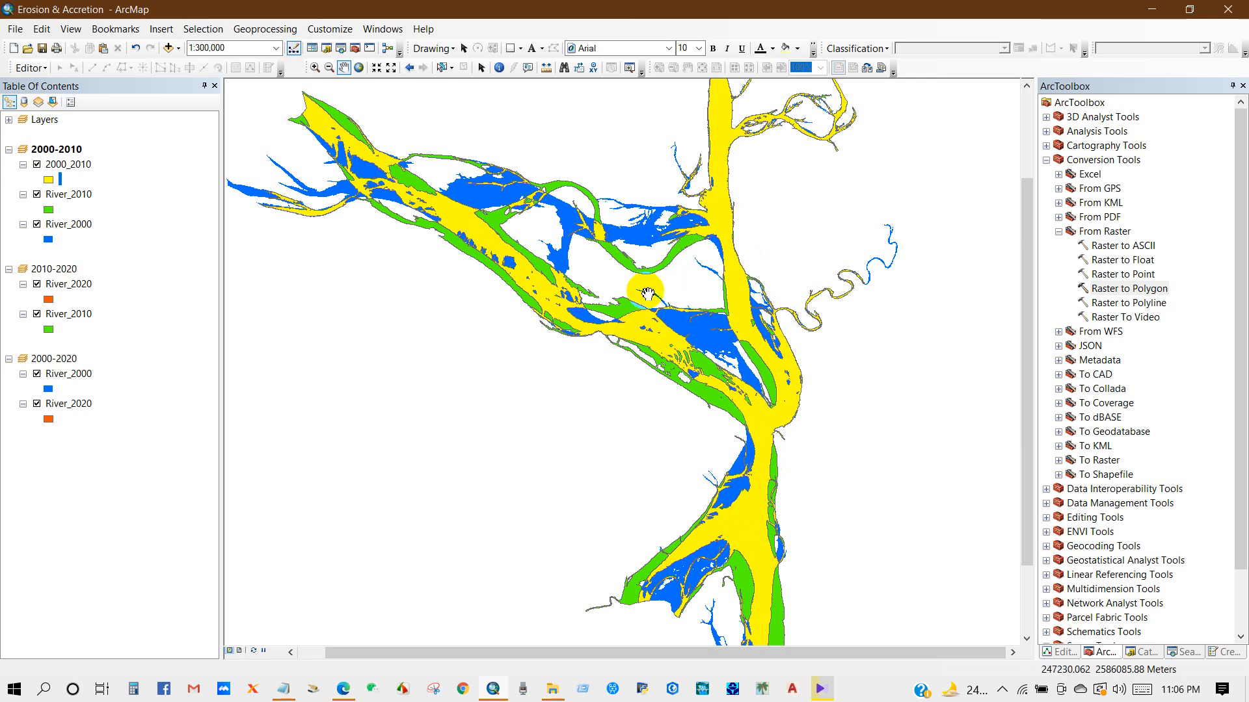
{"action": "scroll", "coordinate": [648, 294], "scroll_direction": "down", "scroll_amount": 1}
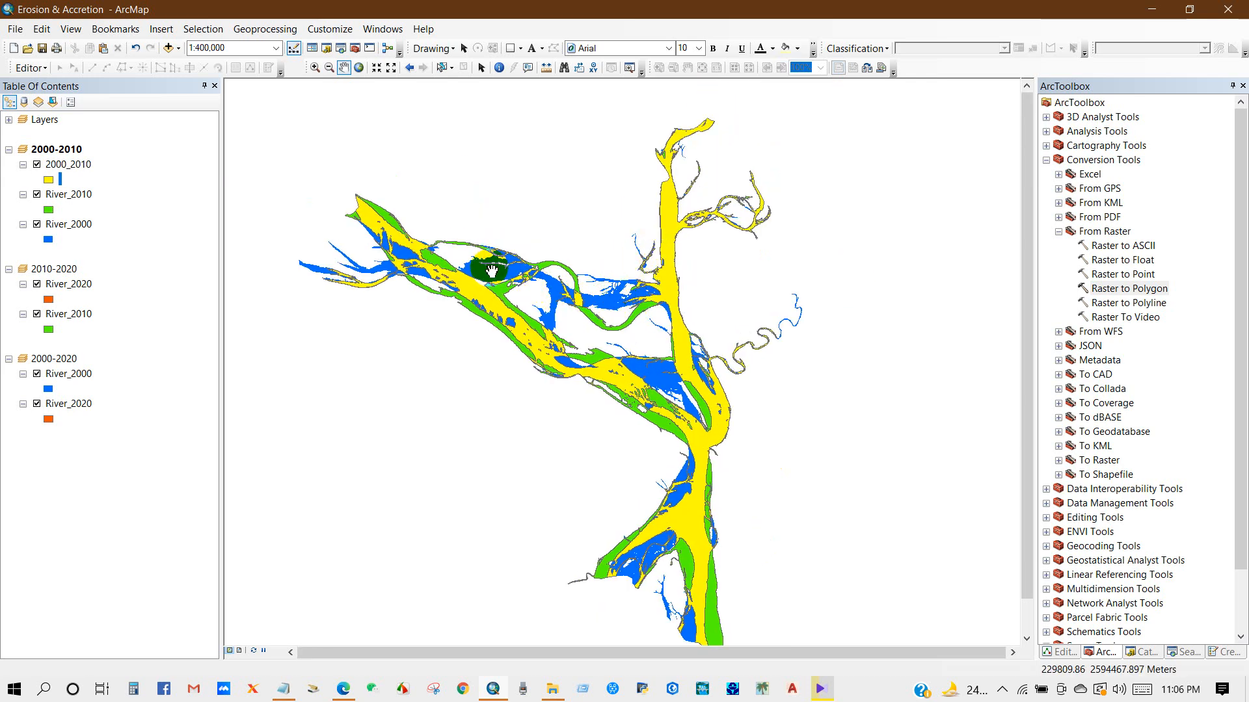
{"action": "scroll", "coordinate": [491, 272], "scroll_direction": "up", "scroll_amount": 2}
{"action": "left_click_drag", "start_coordinate": [491, 272], "coordinate": [469, 207]}
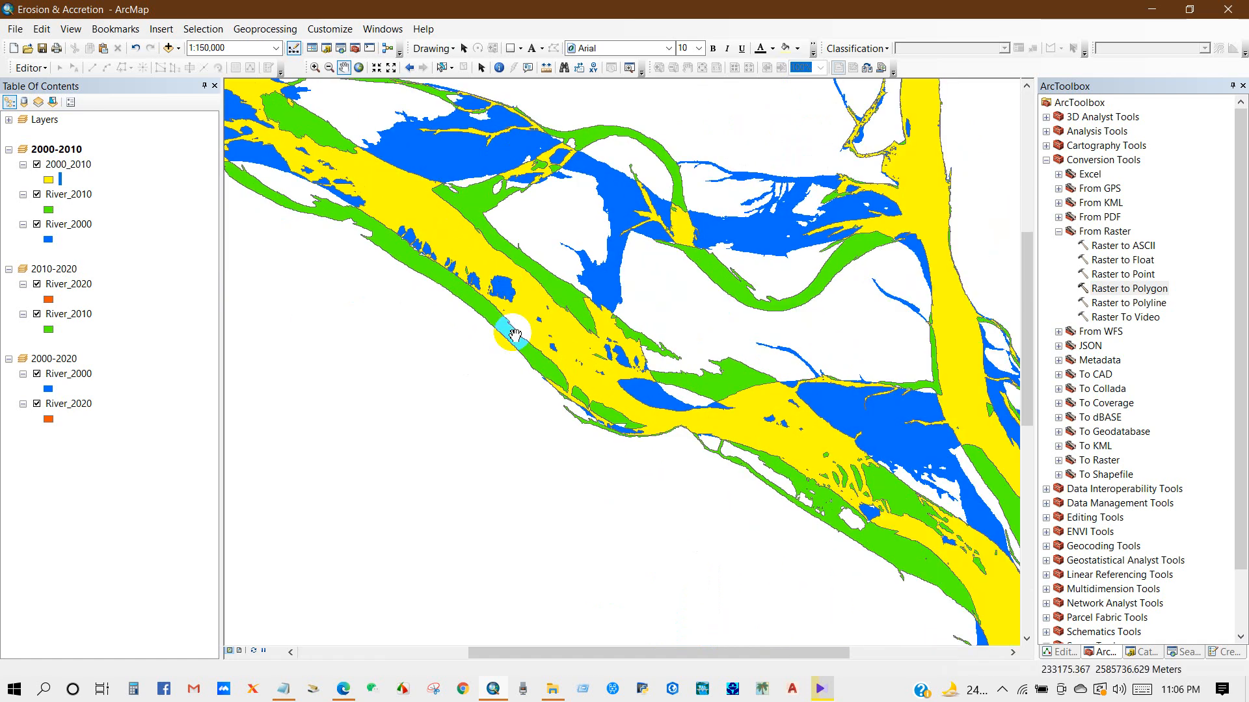
{"action": "left_click_drag", "start_coordinate": [803, 451], "coordinate": [713, 270]}
{"action": "left_click_drag", "start_coordinate": [789, 475], "coordinate": [743, 221]}
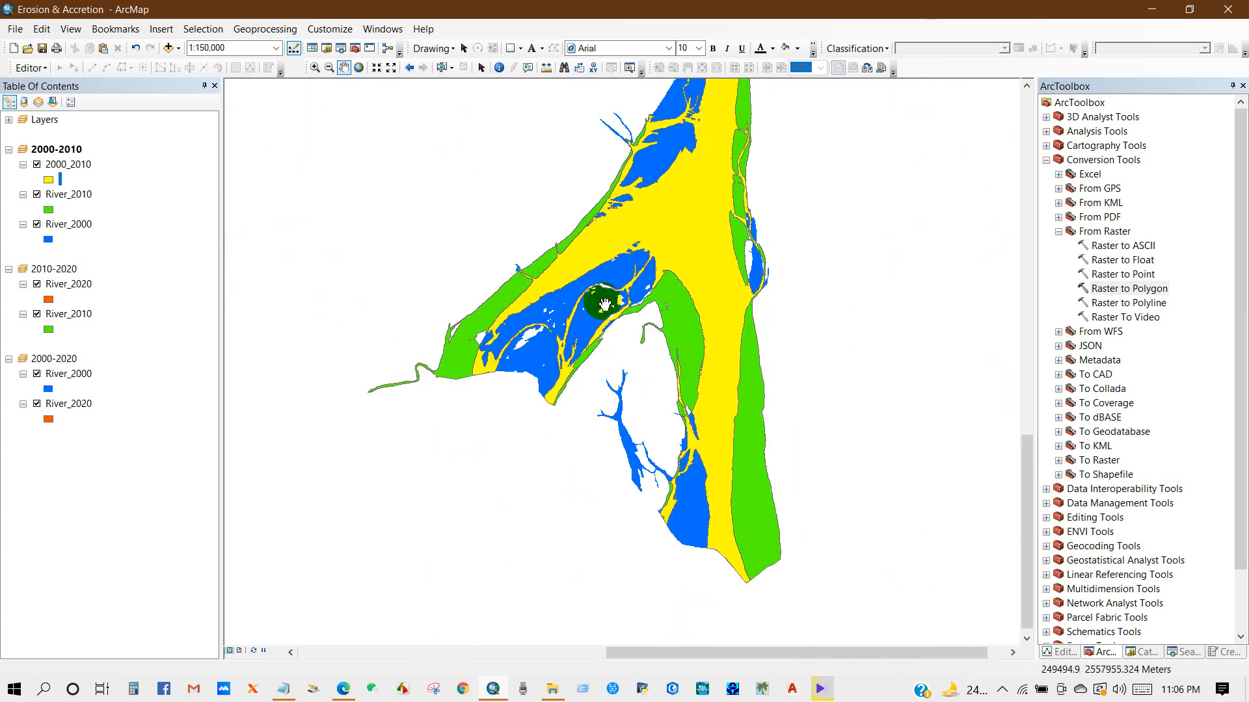
{"action": "left_click_drag", "start_coordinate": [656, 249], "coordinate": [708, 438]}
{"action": "scroll", "coordinate": [708, 438], "scroll_direction": "up", "scroll_amount": 3}
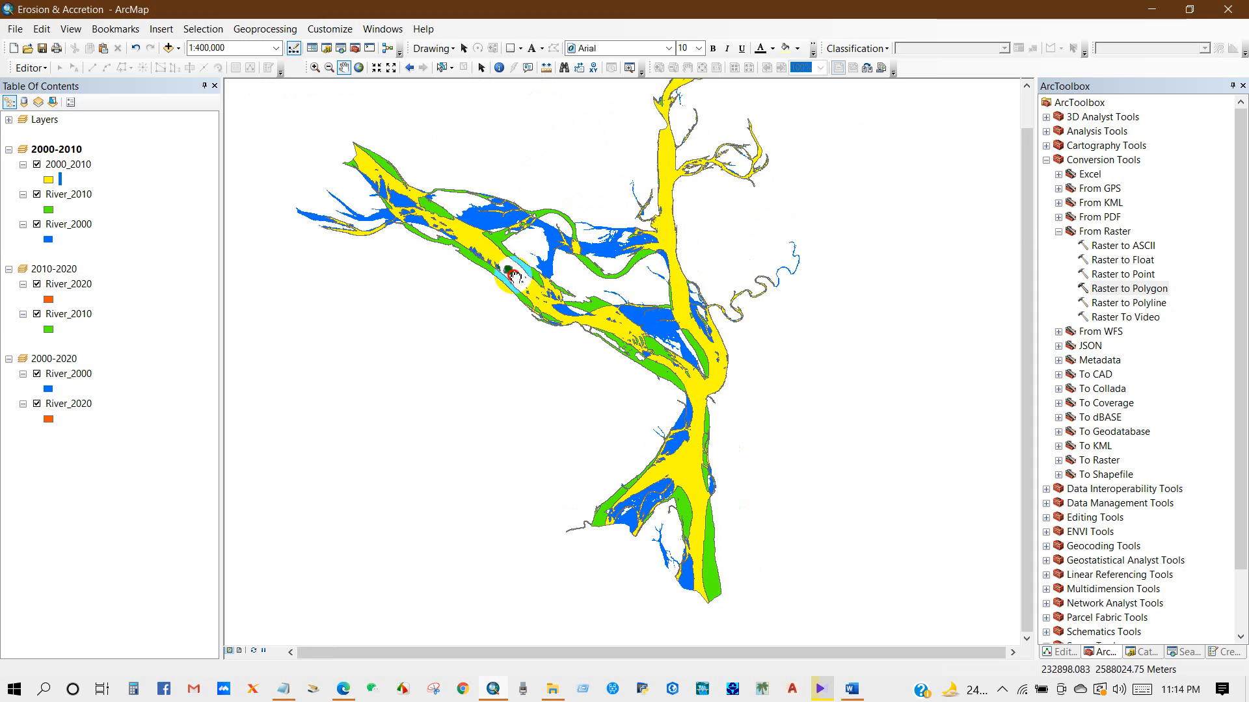
{"action": "left_click_drag", "start_coordinate": [503, 277], "coordinate": [505, 284]}
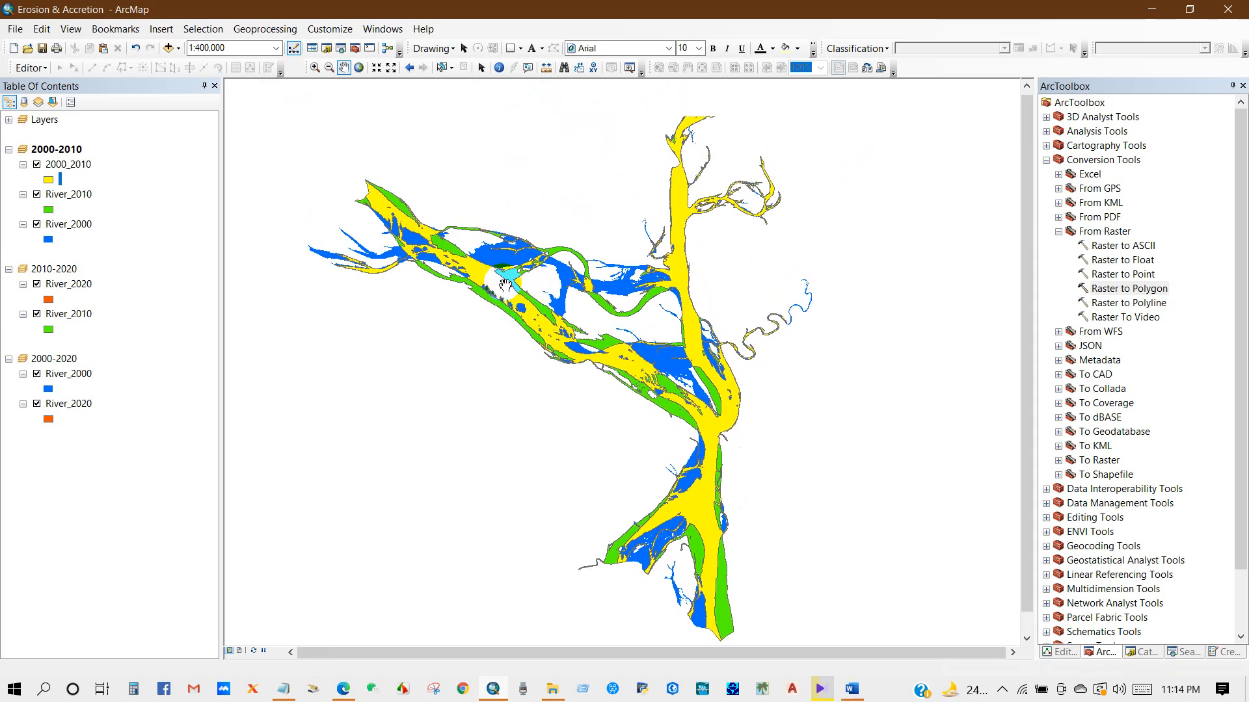
{"action": "scroll", "coordinate": [505, 284], "scroll_direction": "down", "scroll_amount": 4}
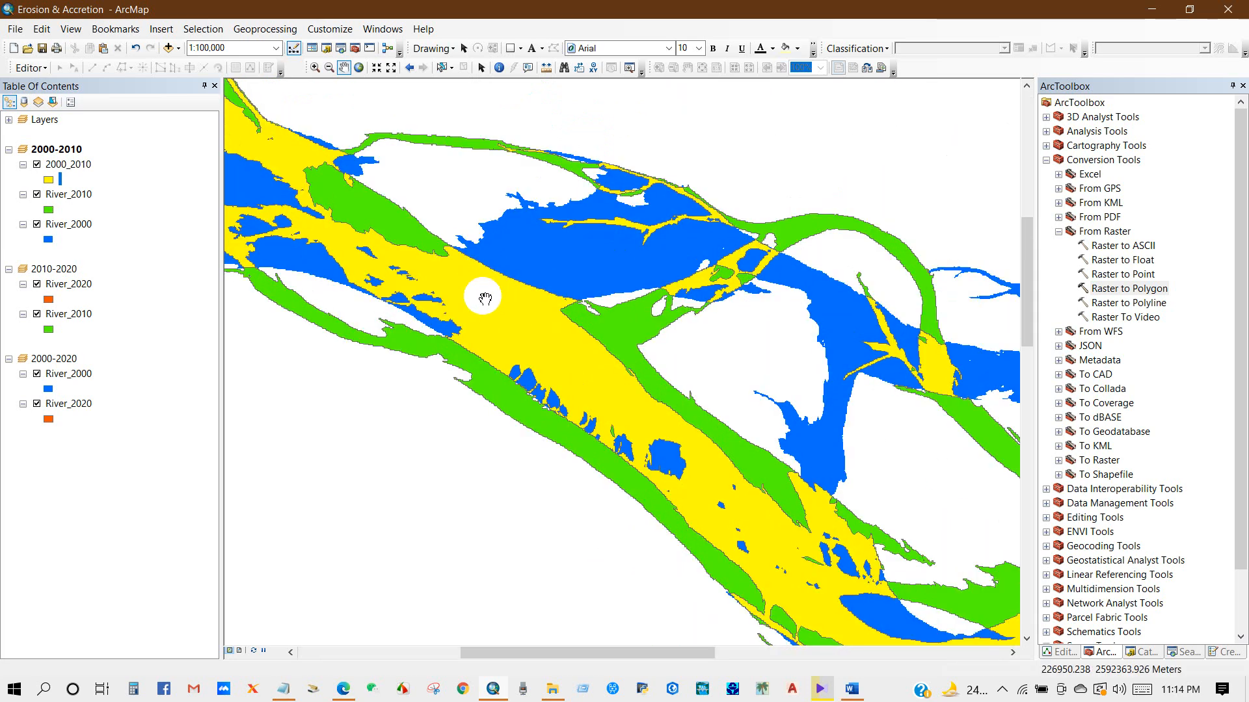
{"action": "scroll", "coordinate": [497, 325], "scroll_direction": "up", "scroll_amount": 2}
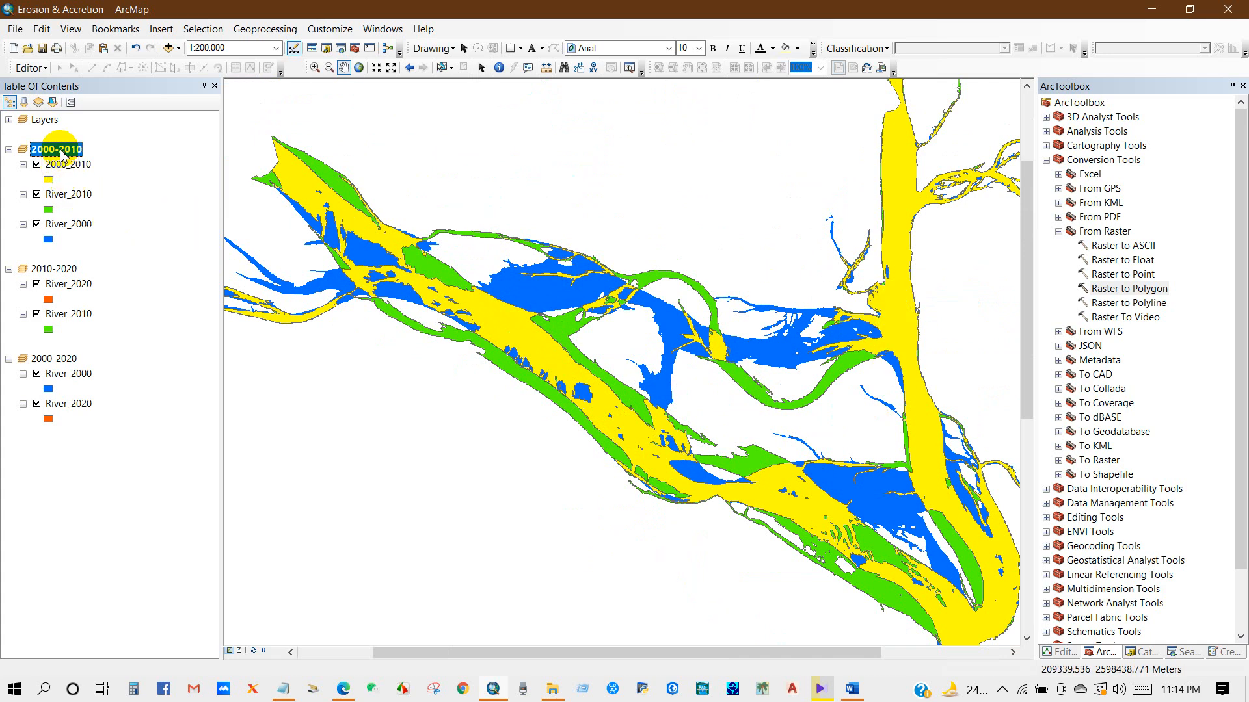
Open the 2000_2010 layer's attribute table and review its fields through Area_2010
{"action": "right_click", "coordinate": [66, 168]}
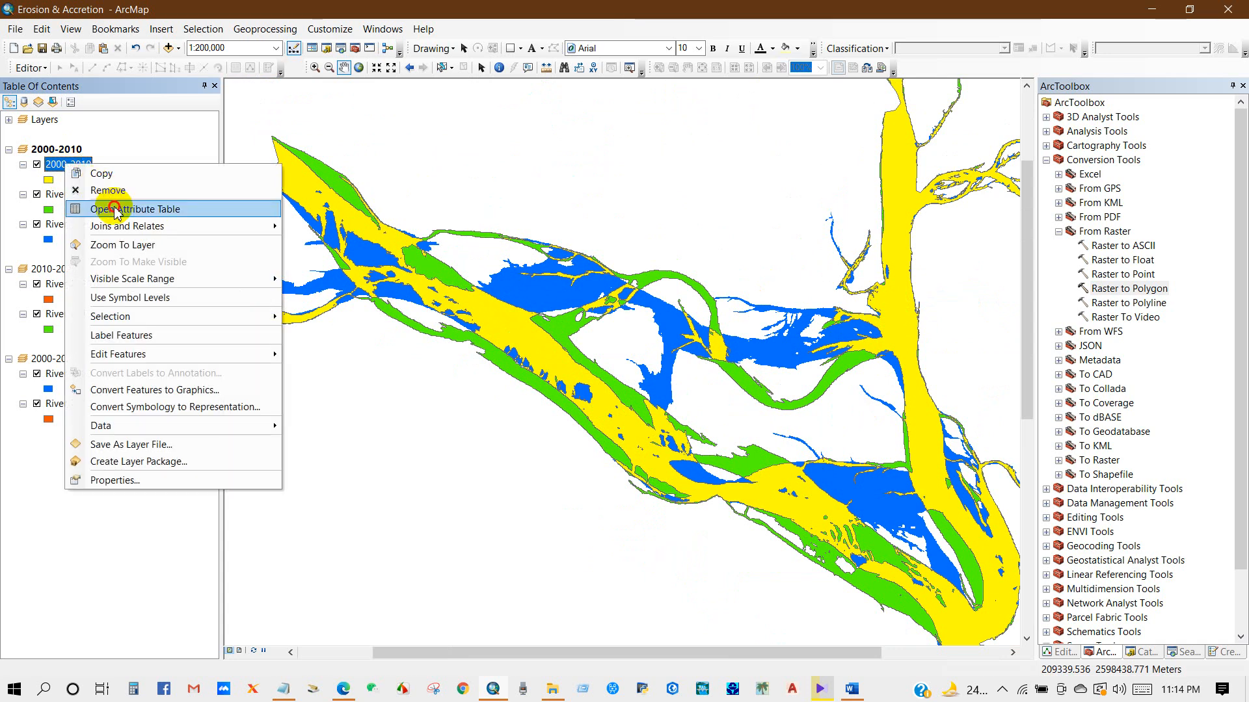
{"action": "left_click", "coordinate": [112, 206]}
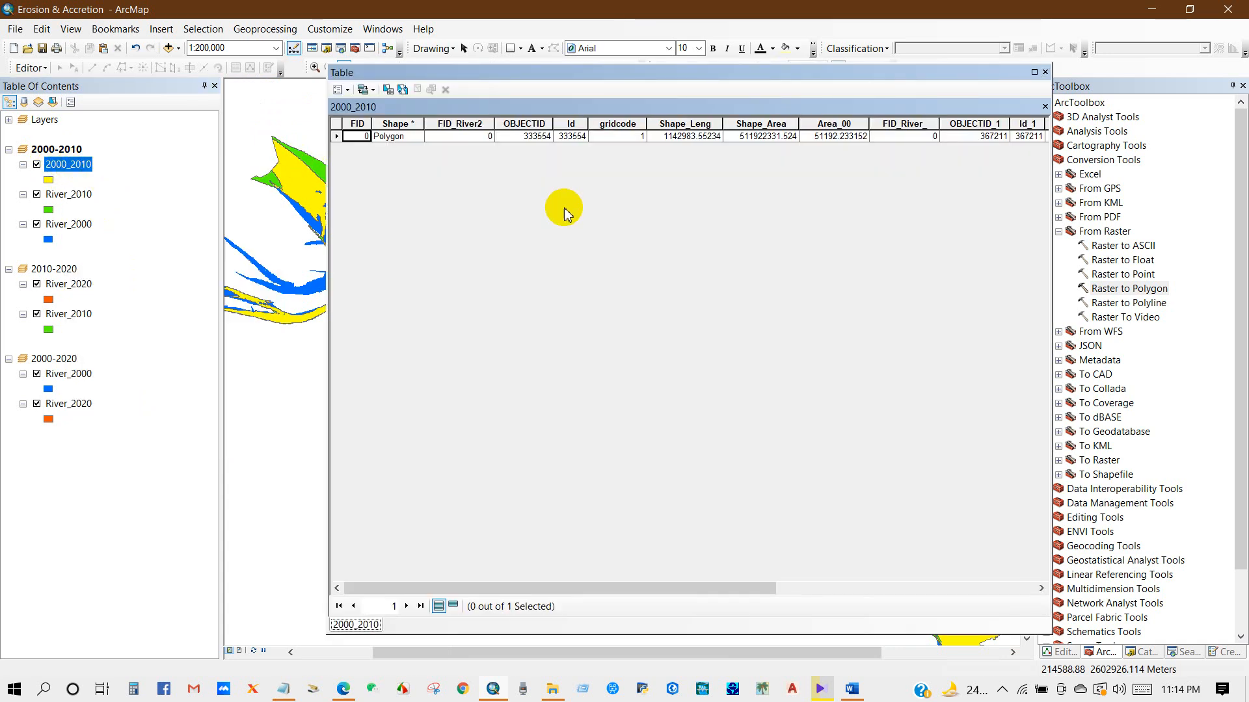
{"action": "left_click", "coordinate": [581, 590]}
{"action": "left_click_drag", "start_coordinate": [580, 589], "coordinate": [839, 557]}
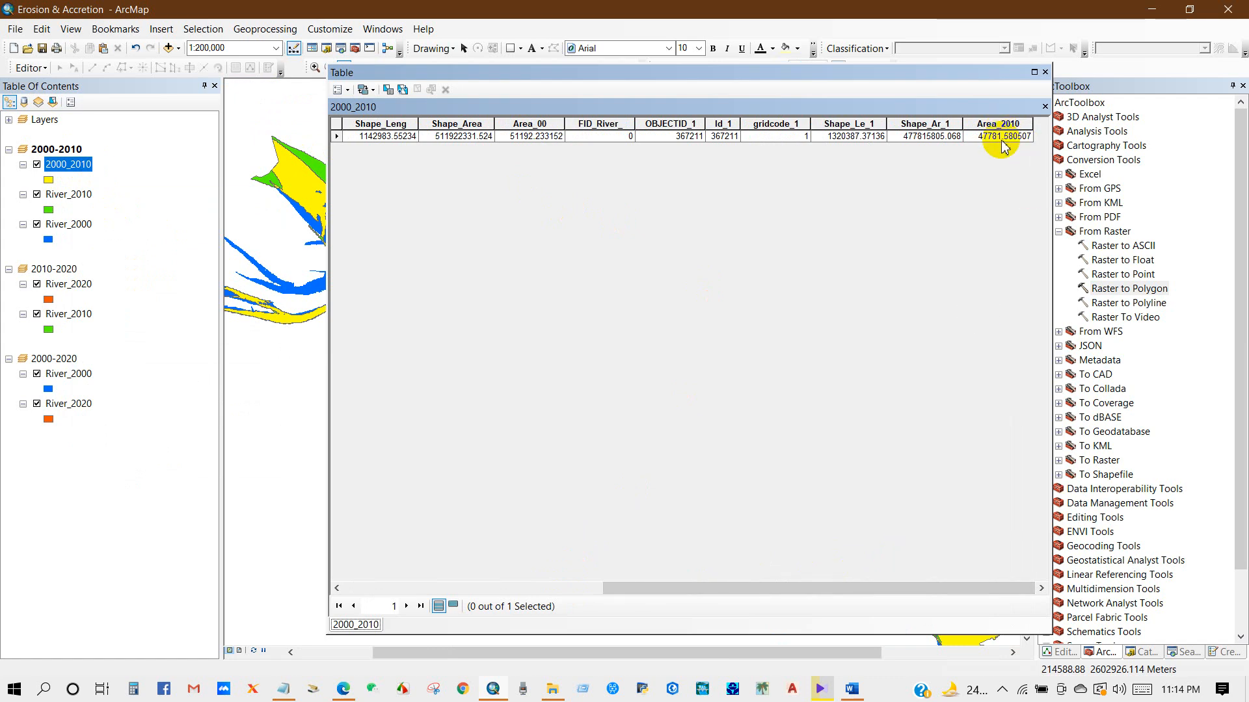
Add a field named Area00_10 of type Double to the 2000_2010 attribute table
{"action": "left_click", "coordinate": [348, 90]}
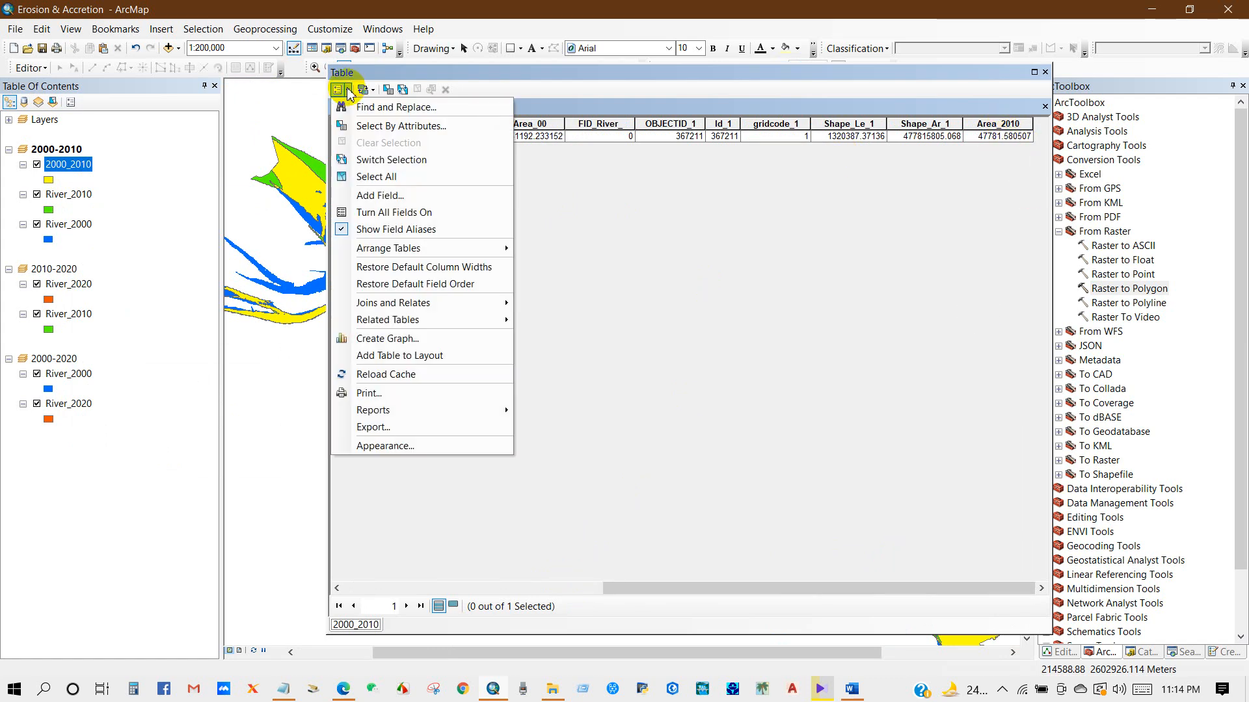
{"action": "left_click", "coordinate": [377, 195]}
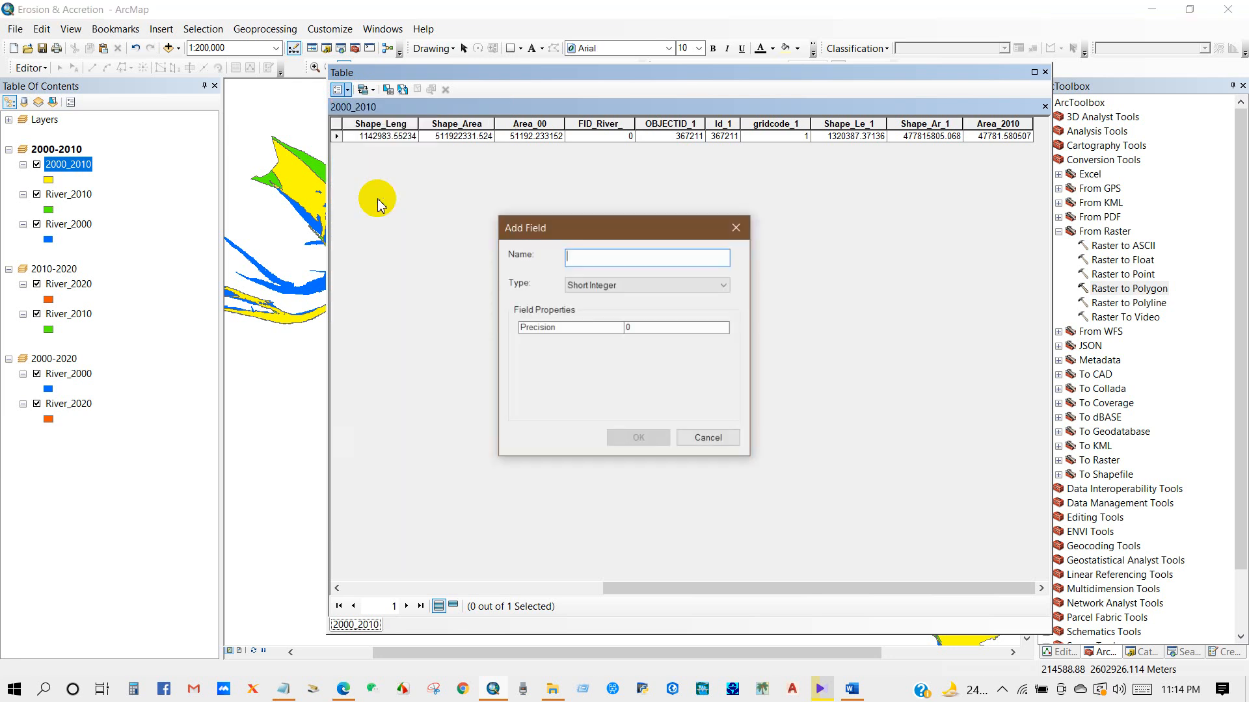
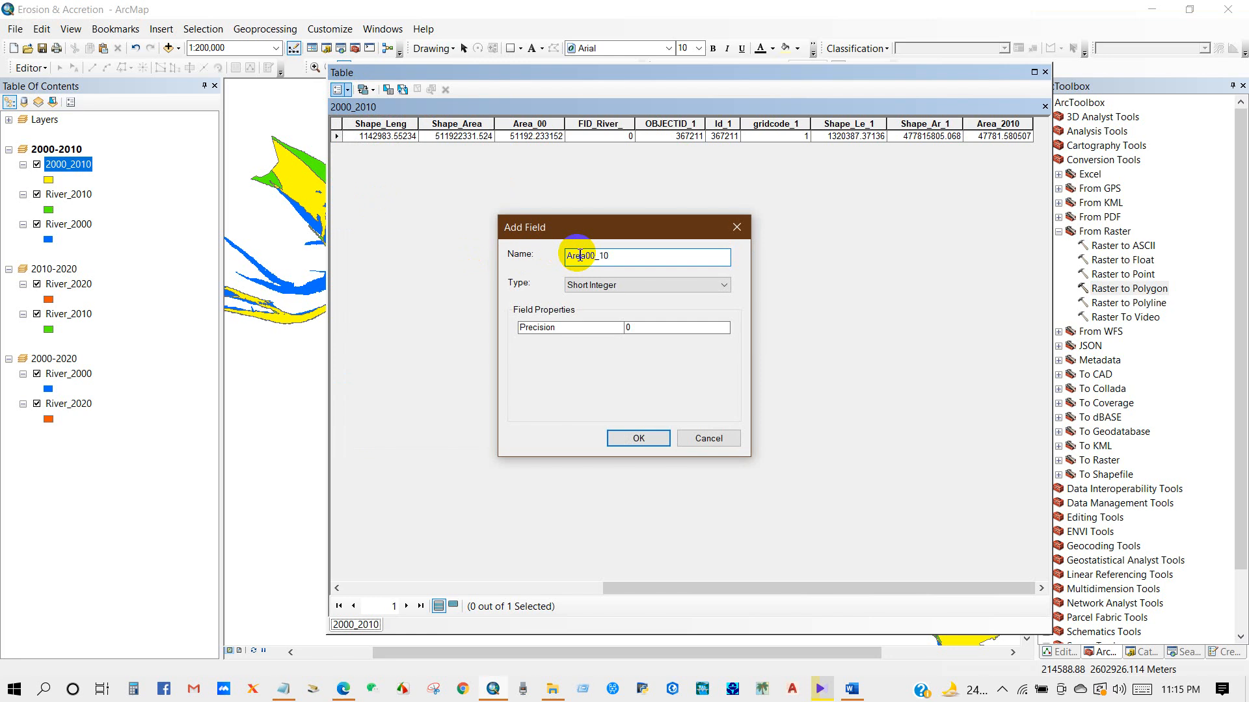
{"action": "left_click", "coordinate": [600, 291]}
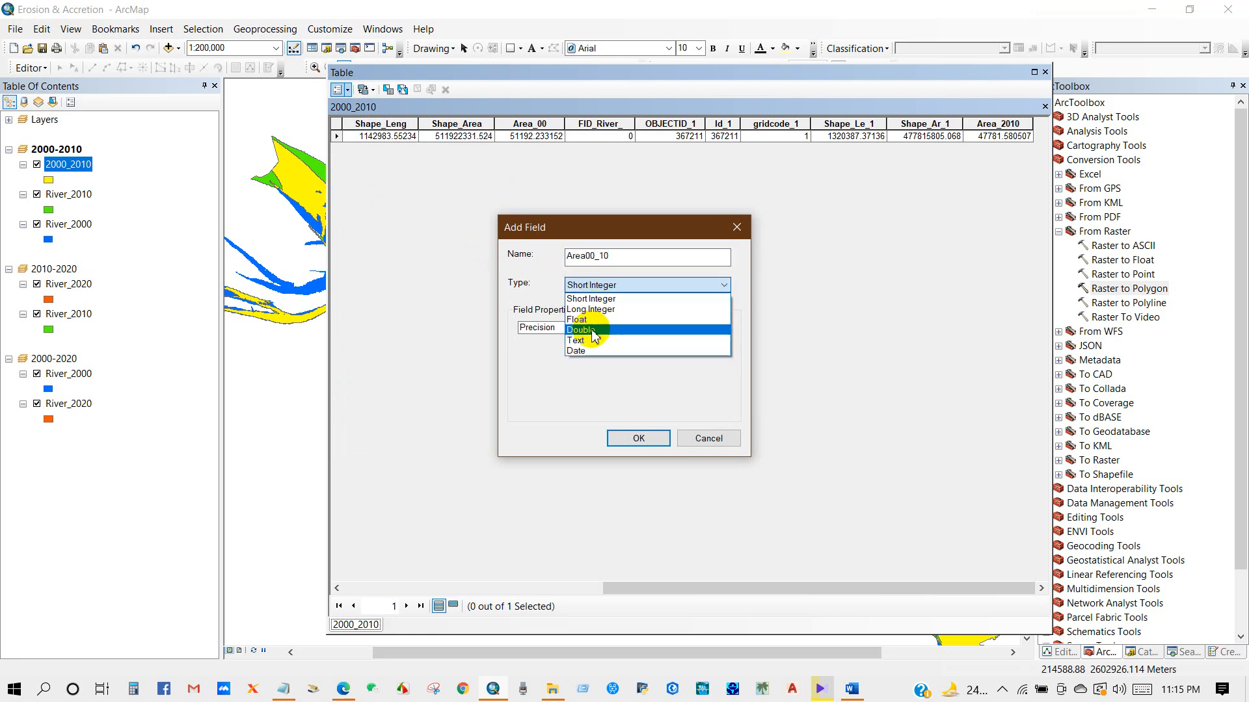
{"action": "left_click", "coordinate": [592, 326]}
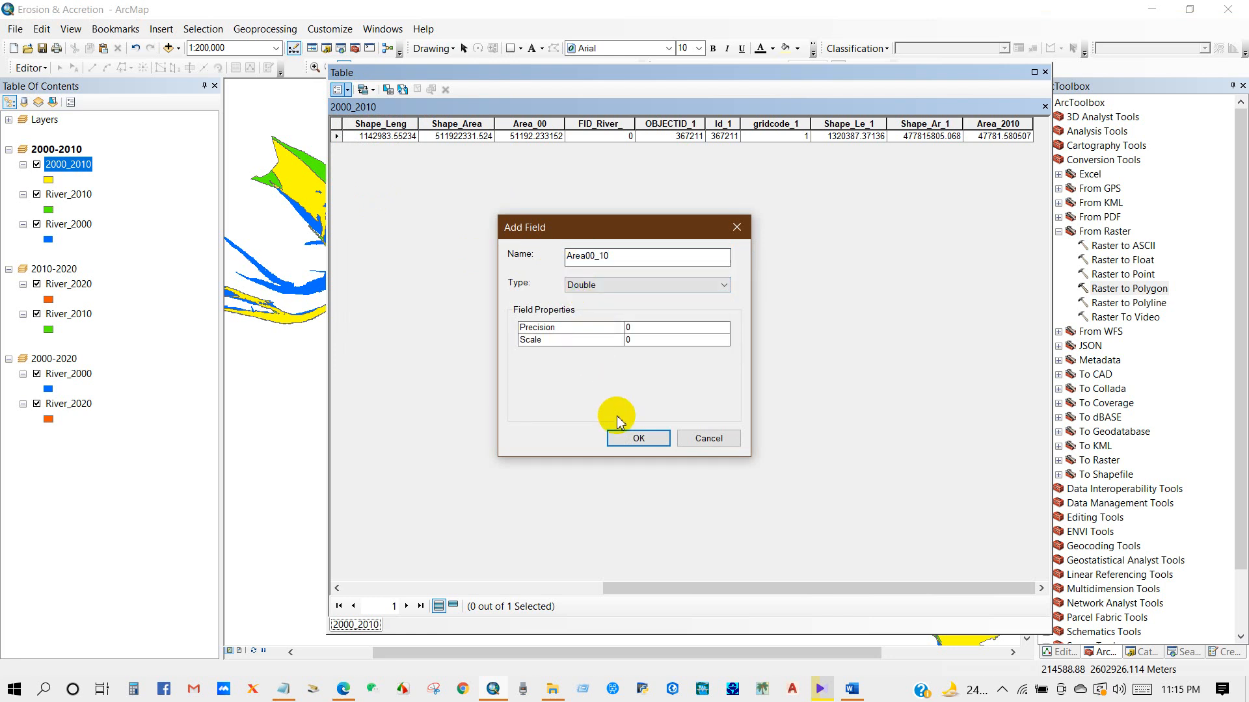
{"action": "left_click", "coordinate": [630, 436]}
Calculate the geometry area of the Area00_10 field in hectares, using the data source's coordinate system
{"action": "left_click_drag", "start_coordinate": [625, 586], "coordinate": [822, 555]}
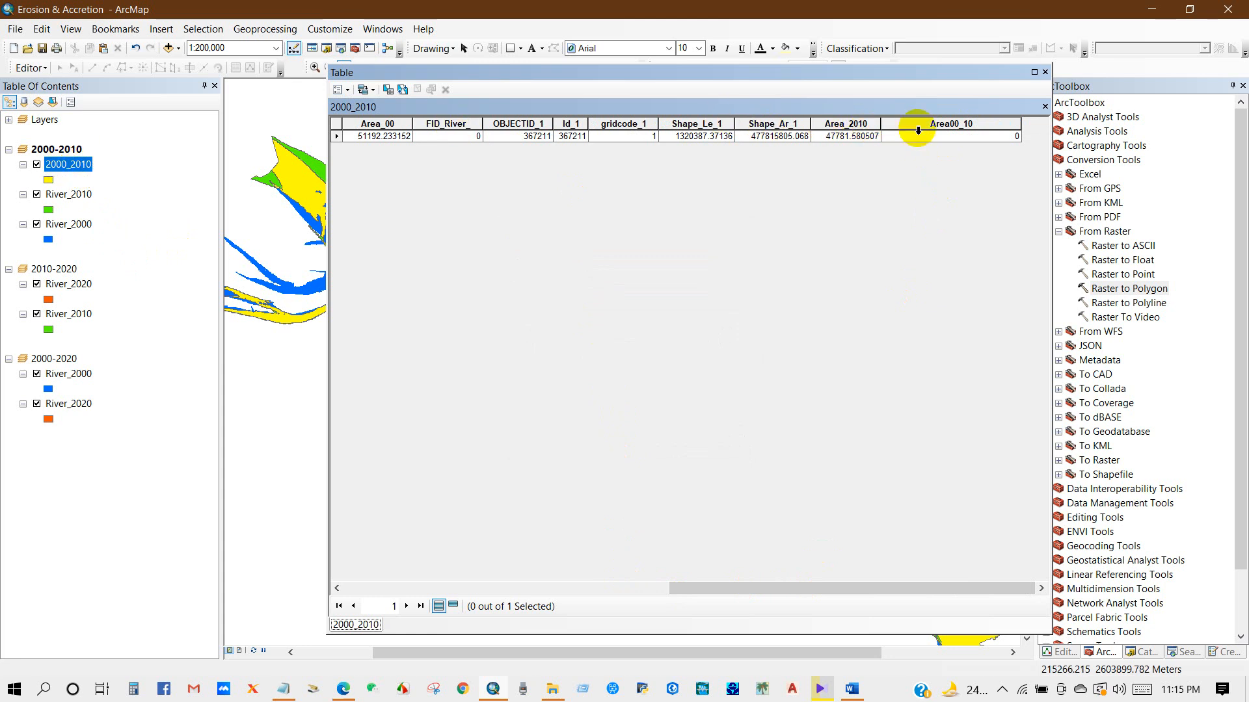
{"action": "right_click", "coordinate": [947, 123]}
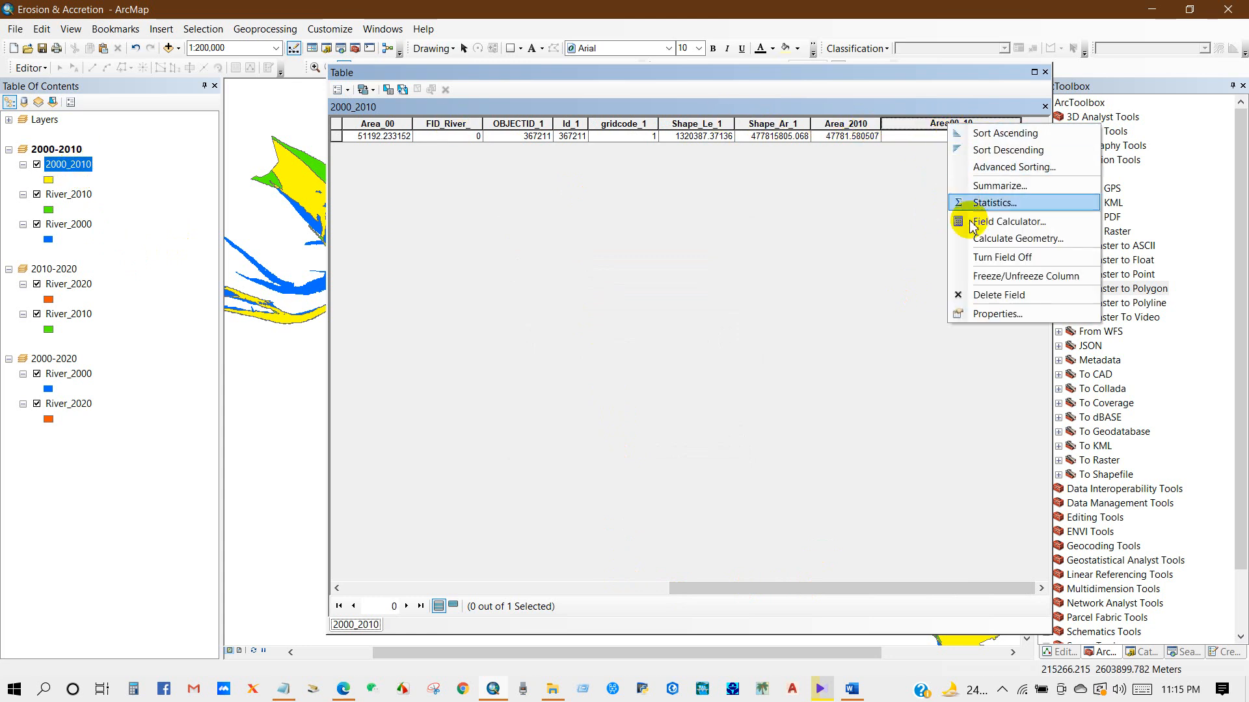
{"action": "left_click", "coordinate": [997, 240]}
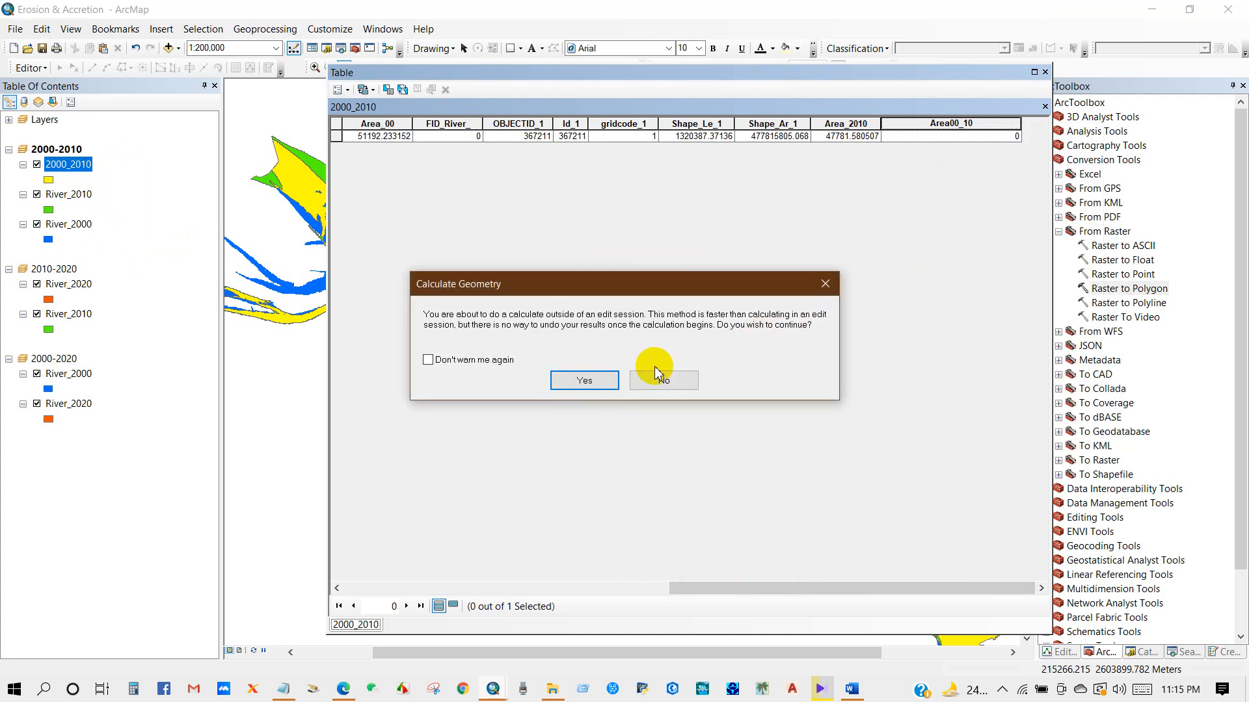
{"action": "left_click", "coordinate": [595, 380]}
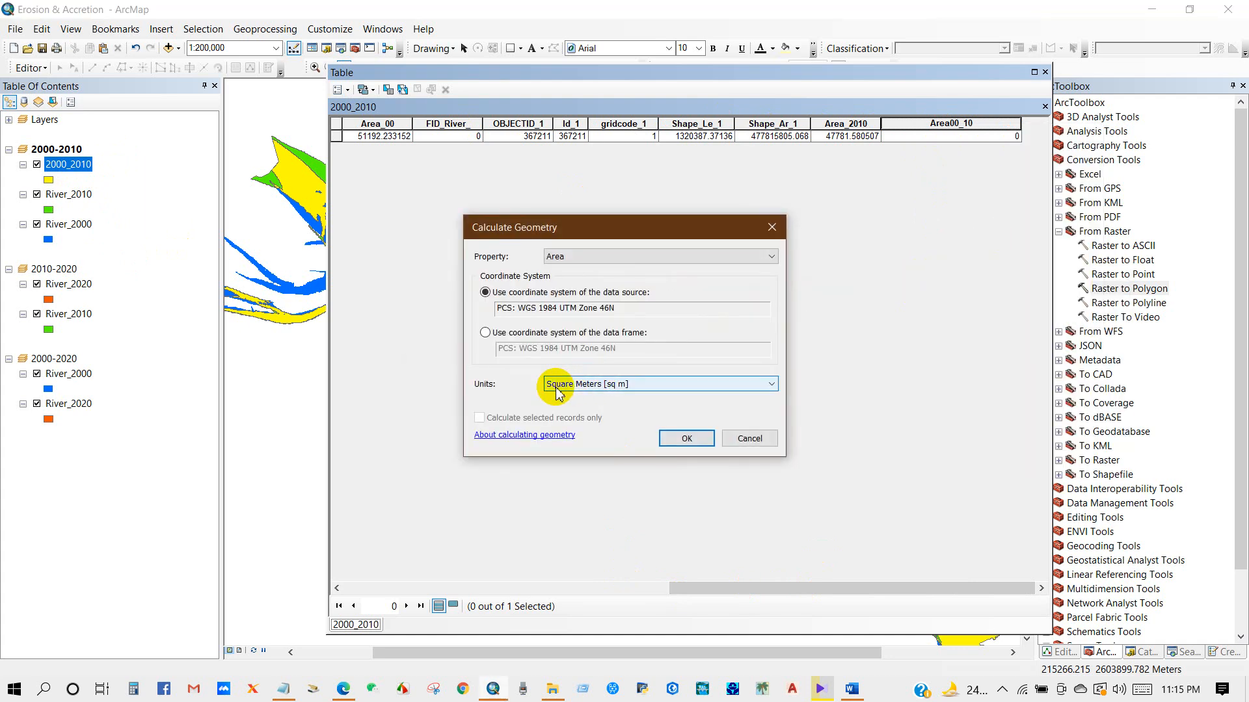
{"action": "left_click", "coordinate": [577, 384]}
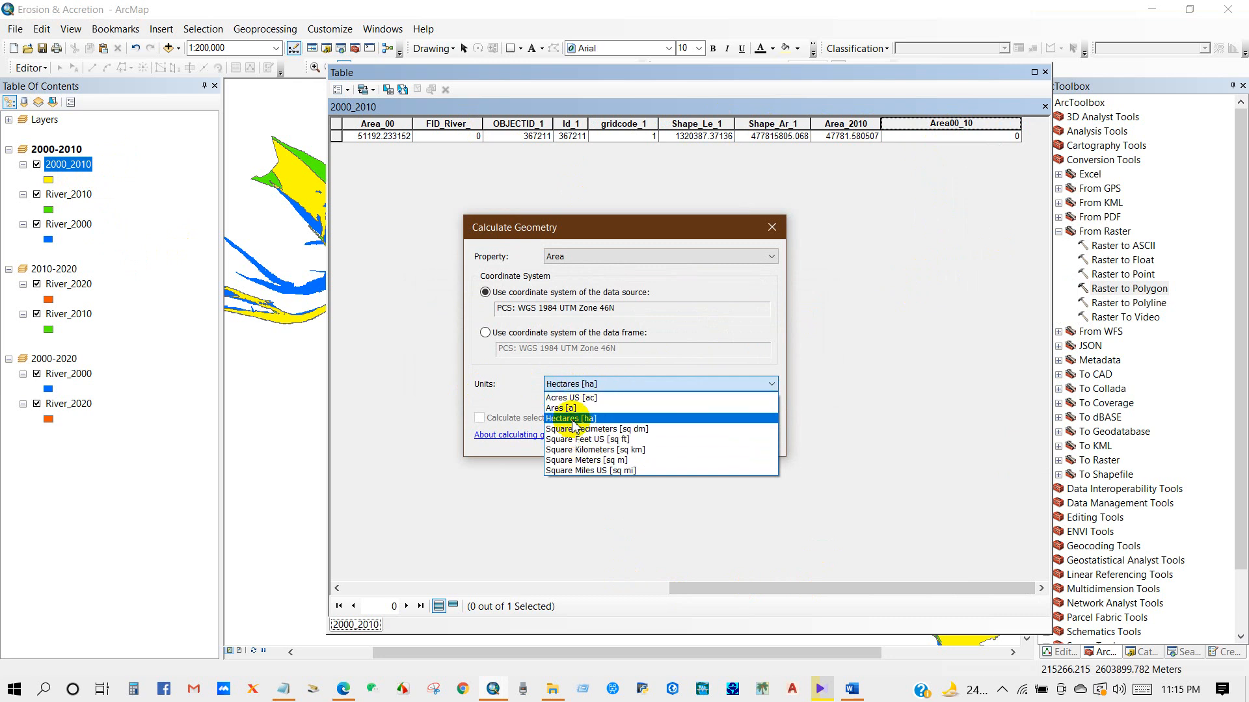
{"action": "left_click", "coordinate": [571, 418]}
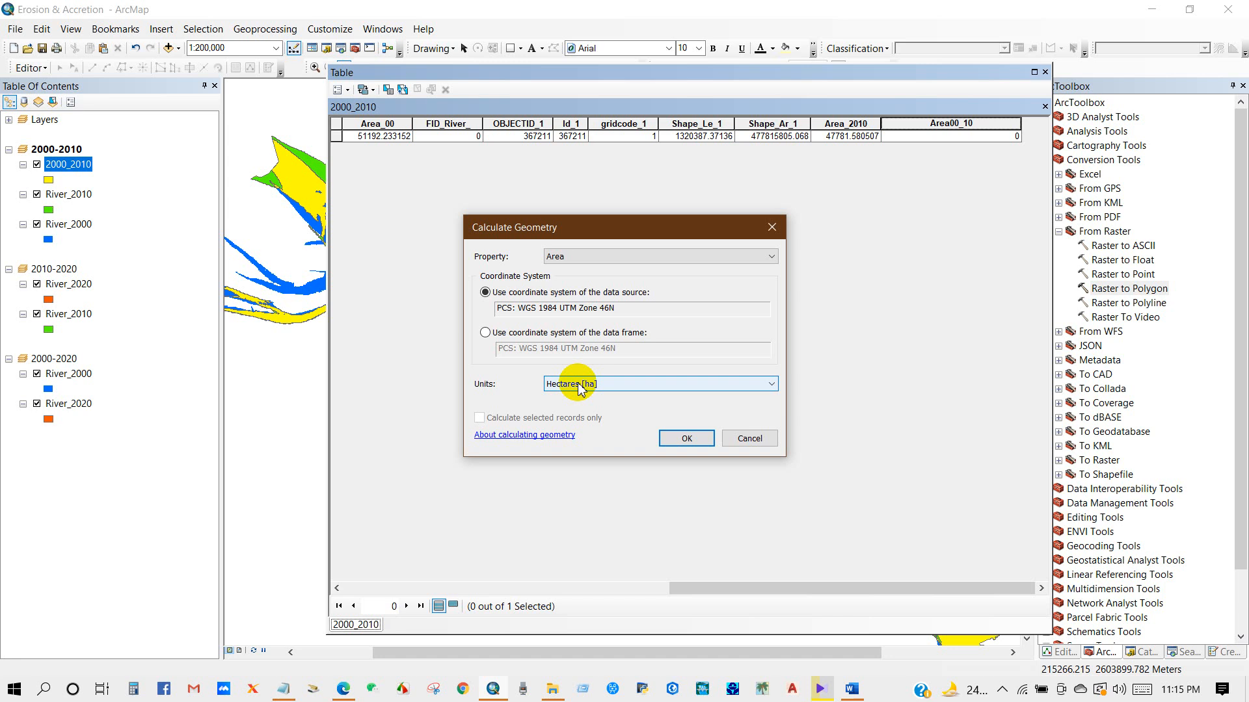
{"action": "left_click", "coordinate": [679, 438]}
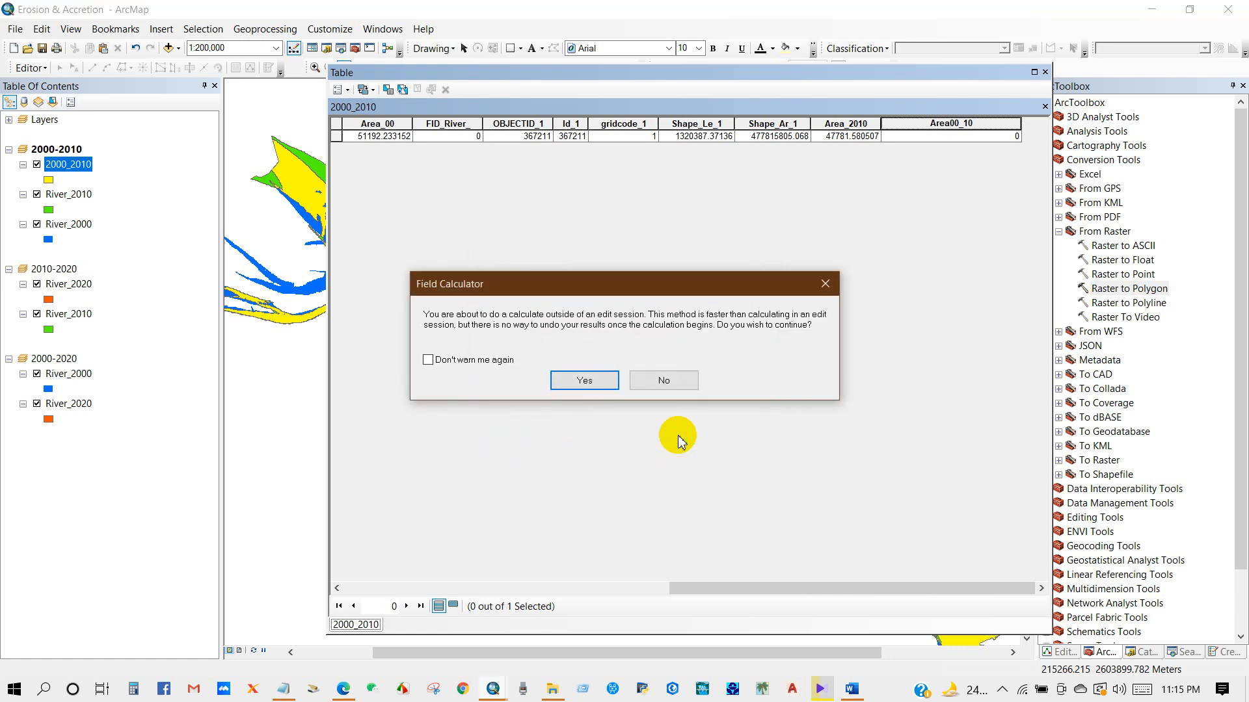
{"action": "left_click", "coordinate": [583, 384]}
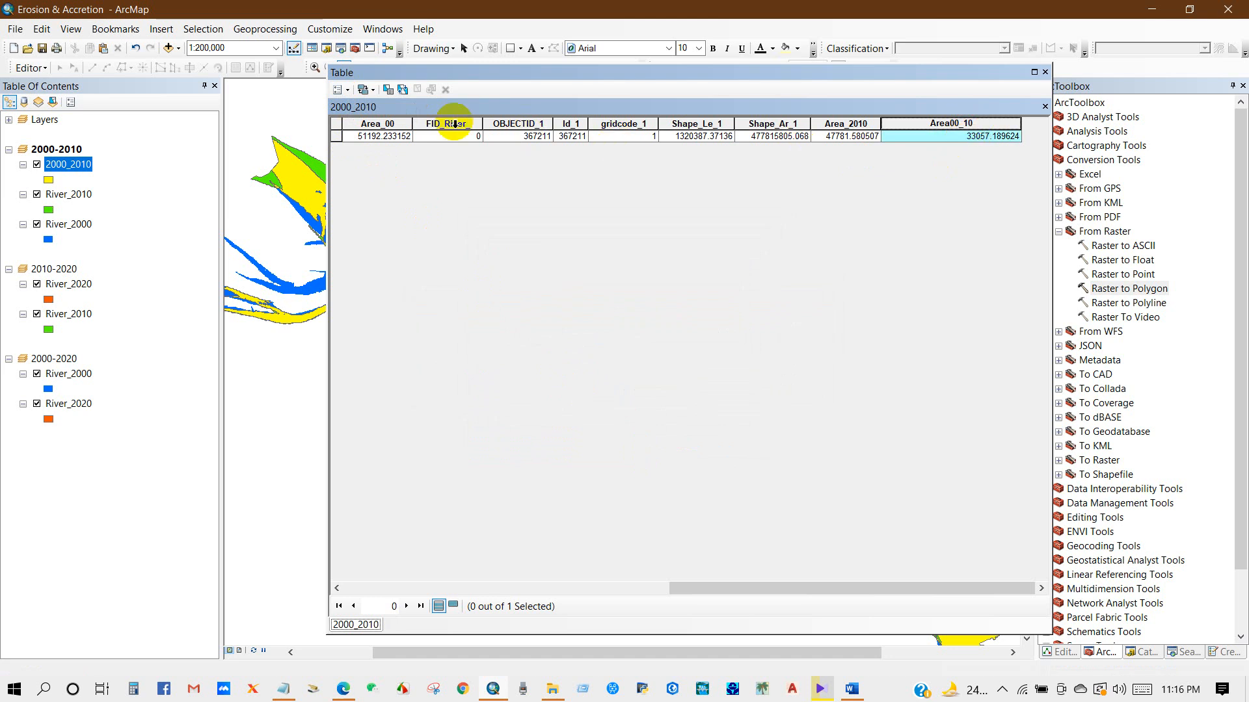
Add a field named Erosion of type Double to the 2000_2010 attribute table
{"action": "left_click", "coordinate": [338, 90]}
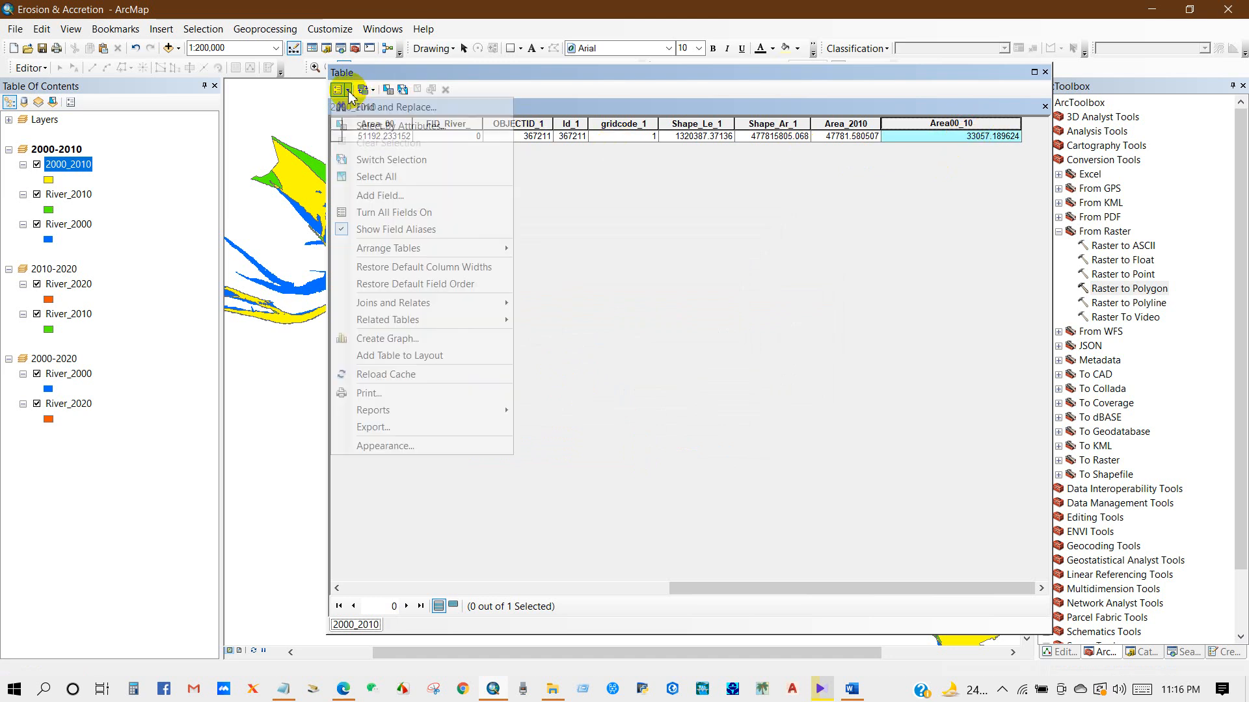
{"action": "left_click", "coordinate": [366, 195]}
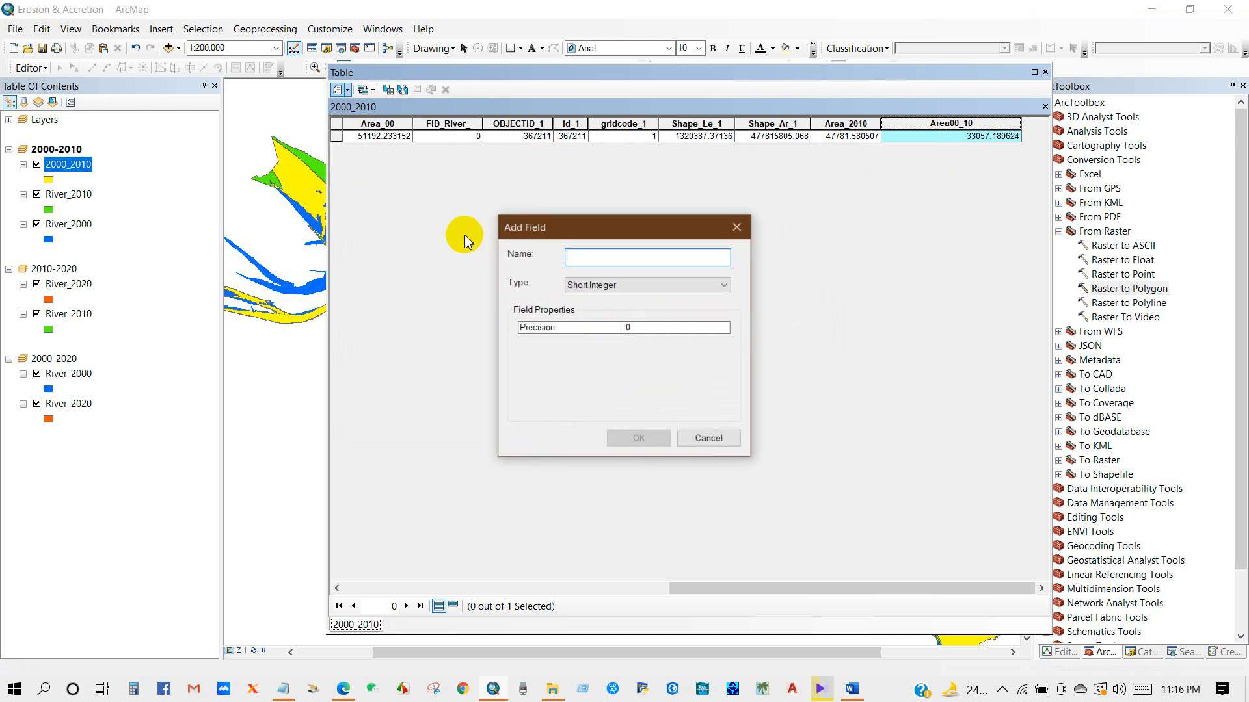
{"action": "left_click", "coordinate": [587, 286]}
{"action": "left_click", "coordinate": [583, 328]}
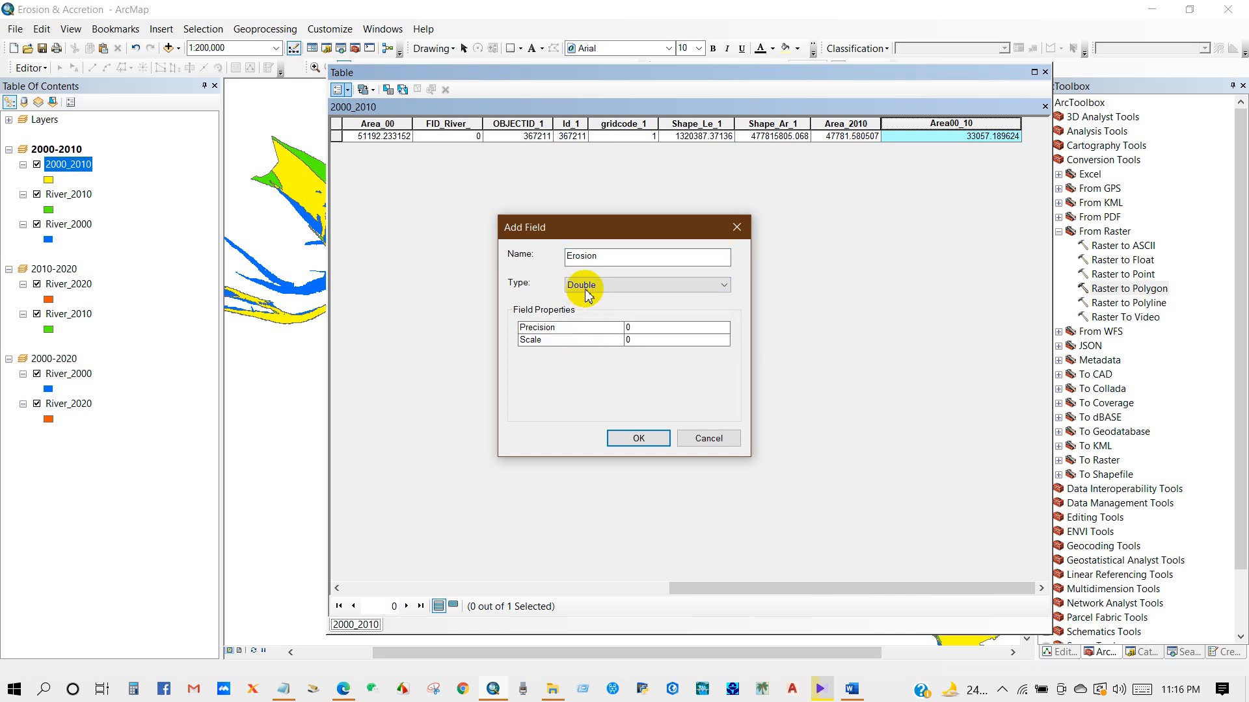
{"action": "left_click", "coordinate": [625, 439]}
{"action": "left_click_drag", "start_coordinate": [683, 587], "coordinate": [878, 579]}
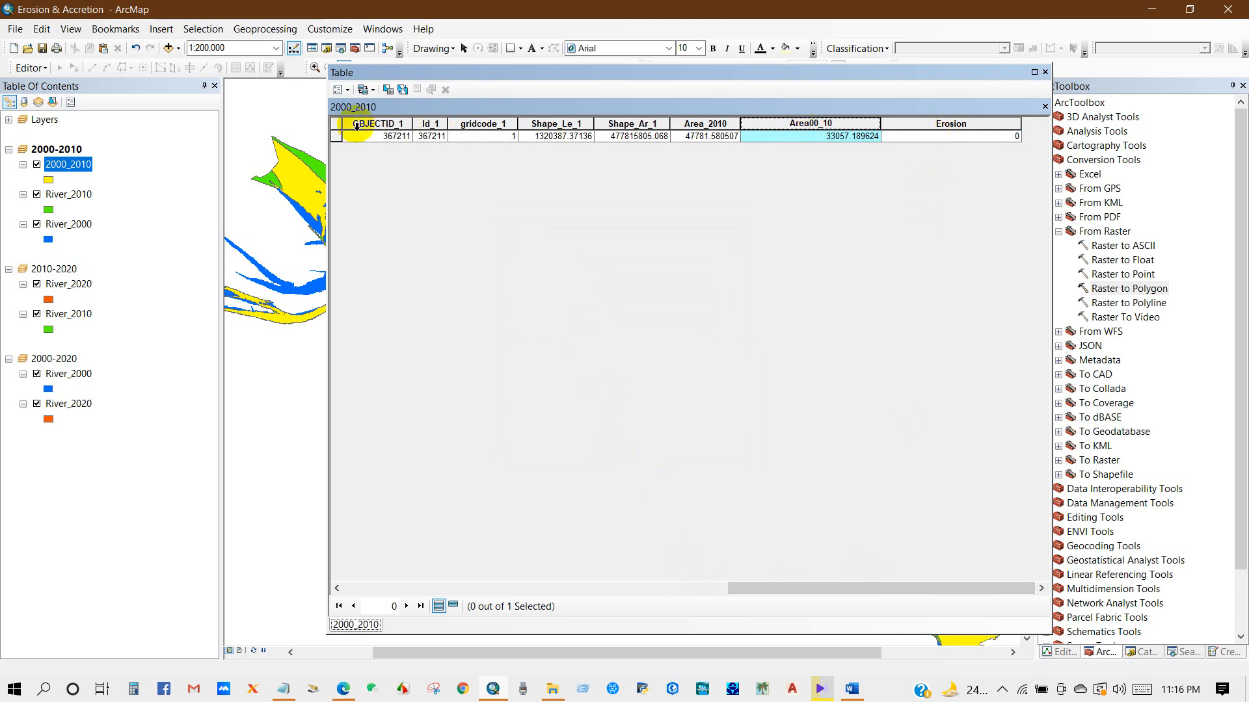
Add a field named Accretion of type Double to the 2000_2010 attribute table
{"action": "left_click", "coordinate": [348, 94]}
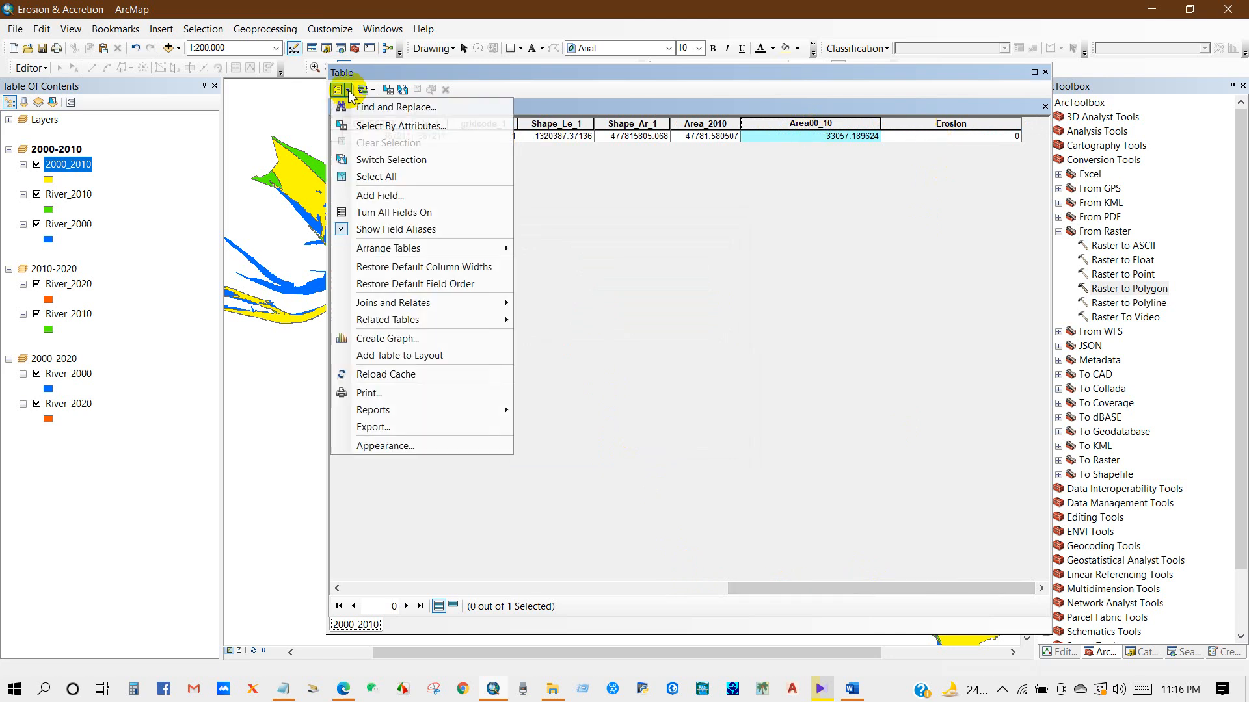
{"action": "left_click", "coordinate": [362, 193]}
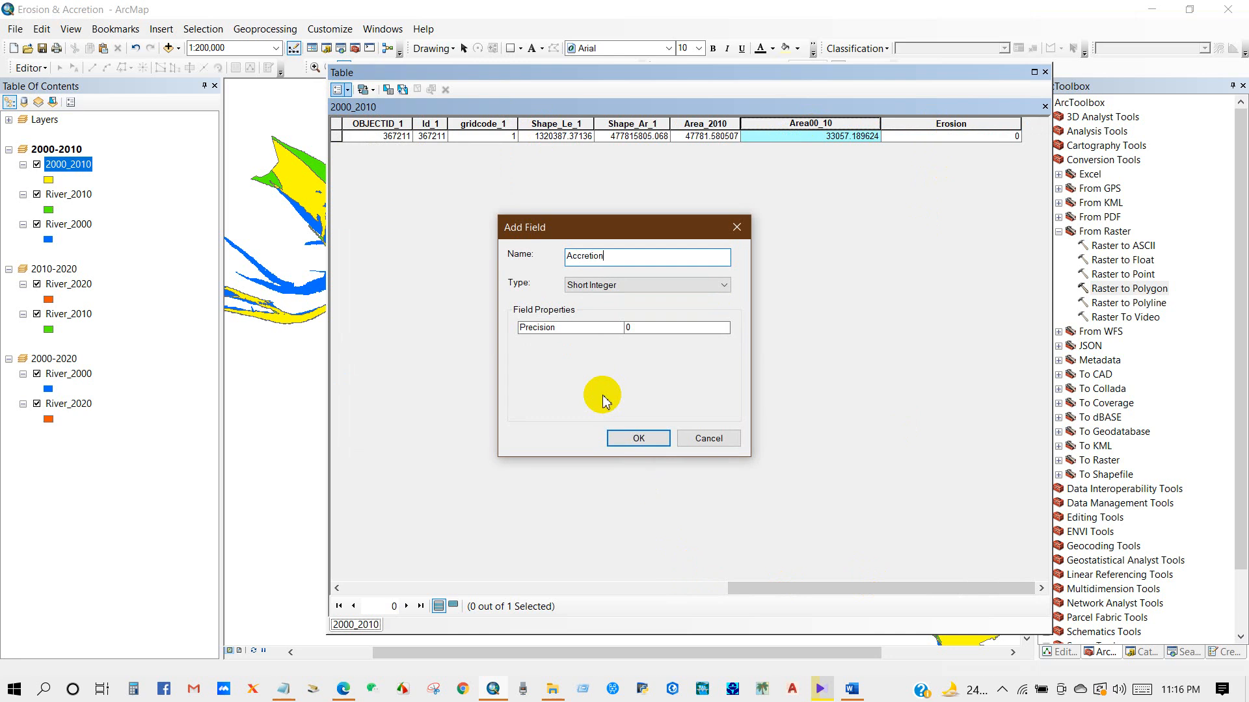
{"action": "left_click", "coordinate": [603, 286]}
{"action": "left_click", "coordinate": [597, 330]}
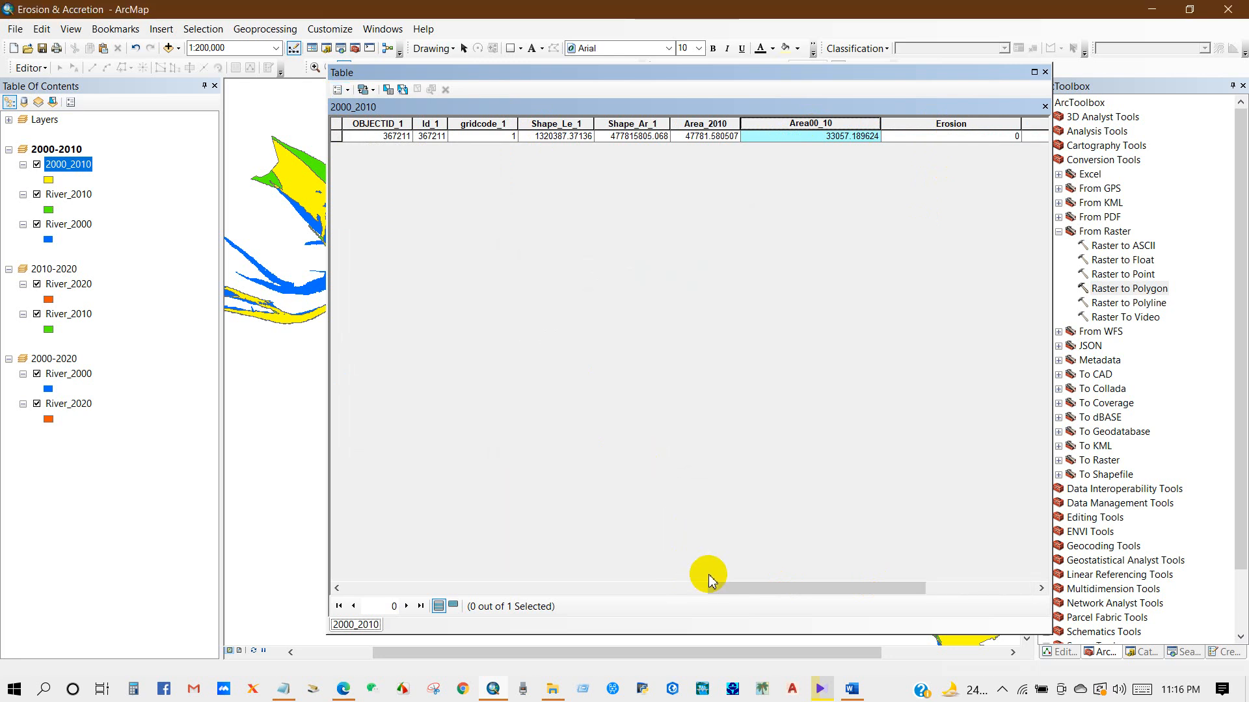
{"action": "left_click_drag", "start_coordinate": [718, 588], "coordinate": [828, 588]}
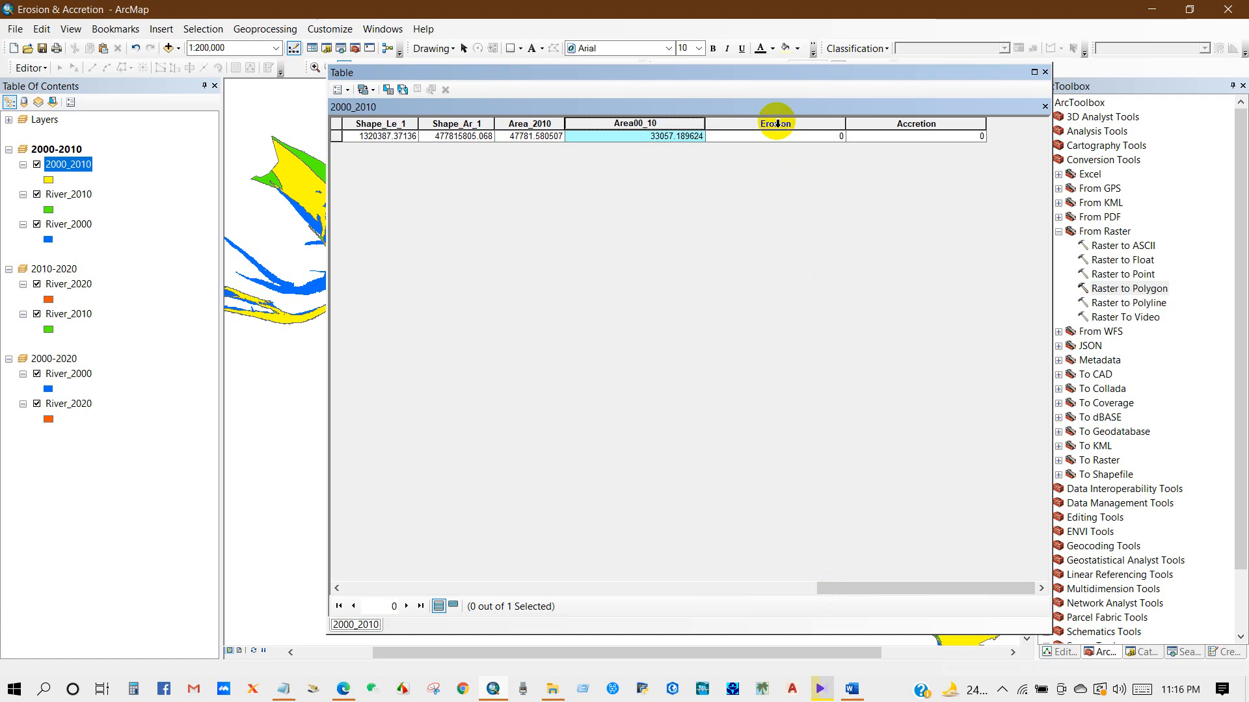
{"action": "left_click", "coordinate": [777, 124]}
{"action": "left_click", "coordinate": [914, 125]}
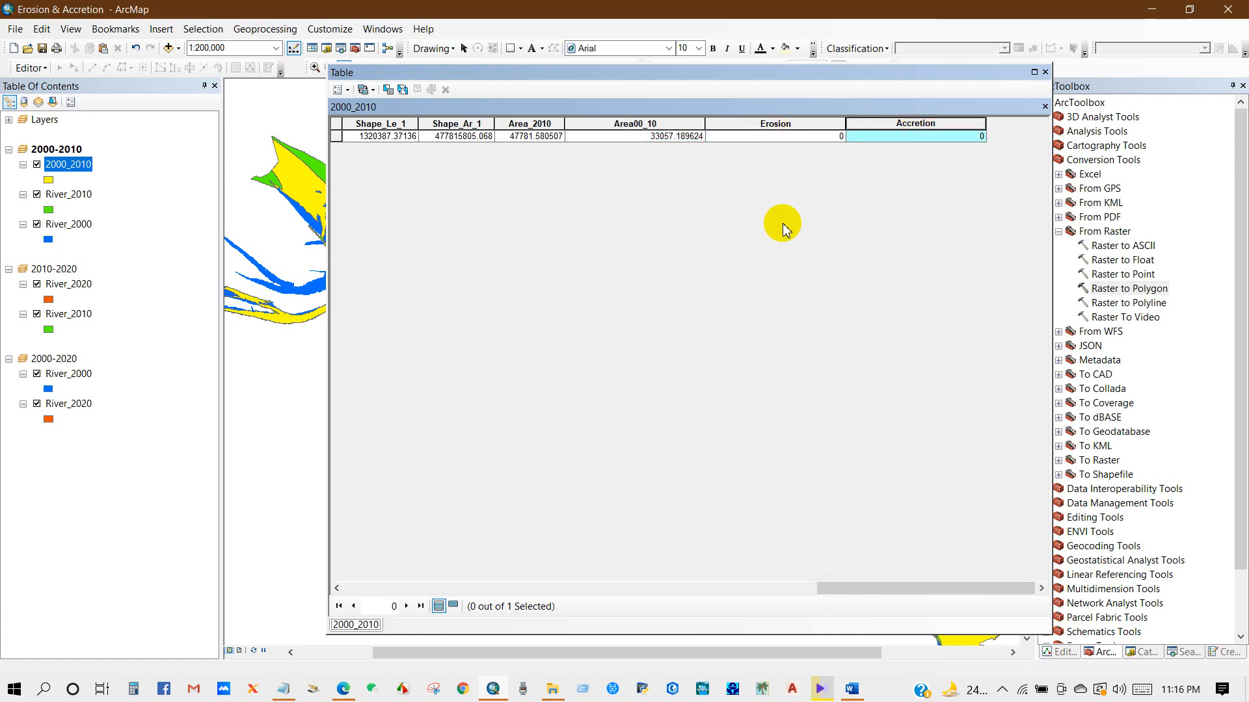
Switch to the Word document and review the formulas for erosion and accretion based on yearly and unchanged areas
{"action": "left_click", "coordinate": [851, 688]}
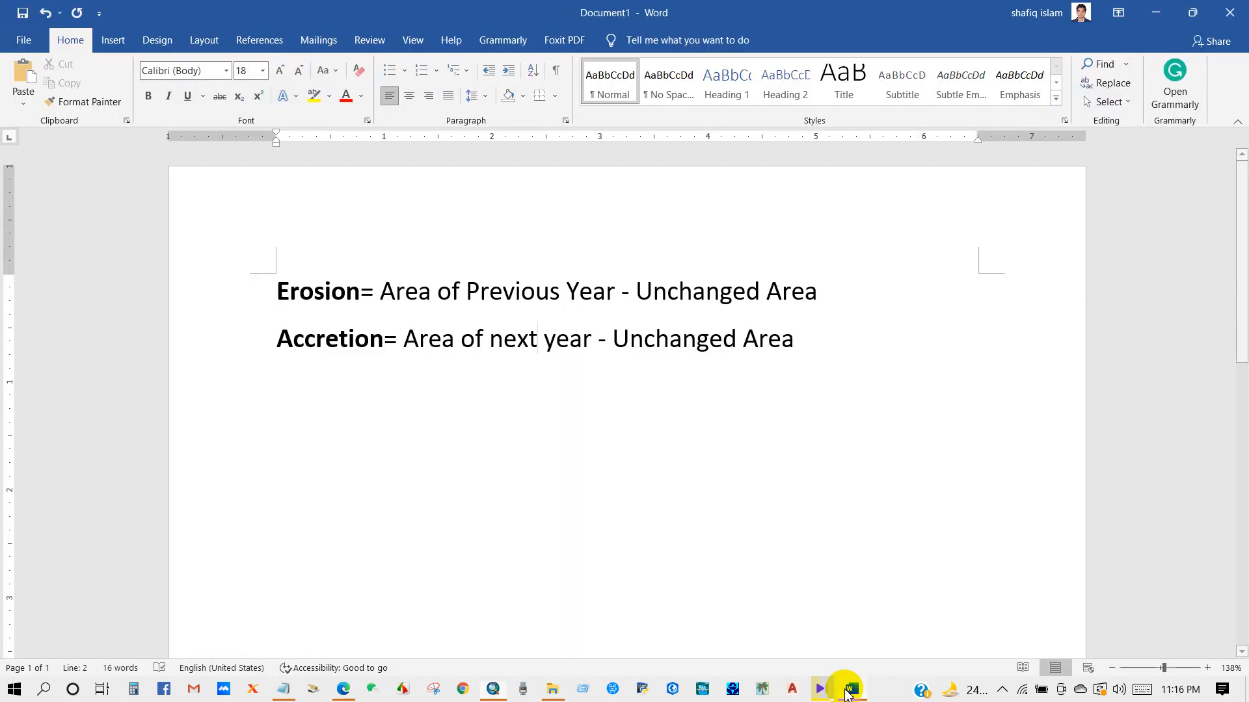
{"action": "left_click_drag", "start_coordinate": [277, 293], "coordinate": [825, 290]}
{"action": "left_click", "coordinate": [325, 292]}
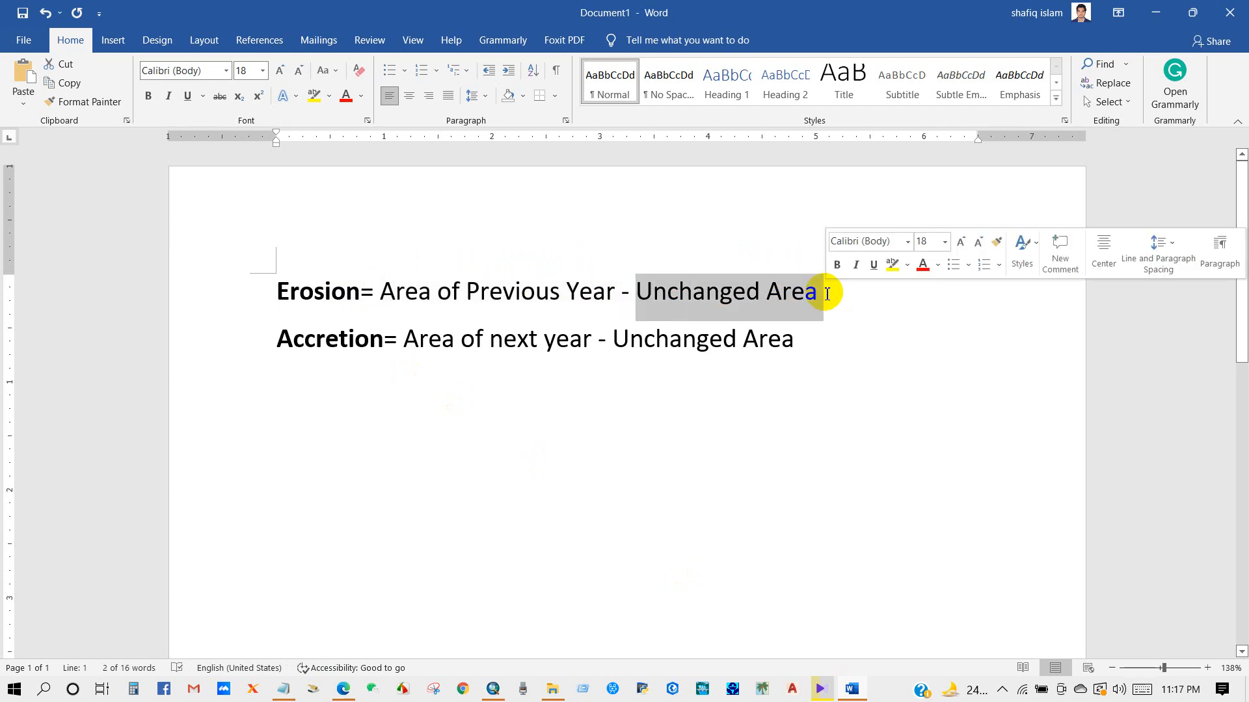
{"action": "left_click", "coordinate": [733, 299]}
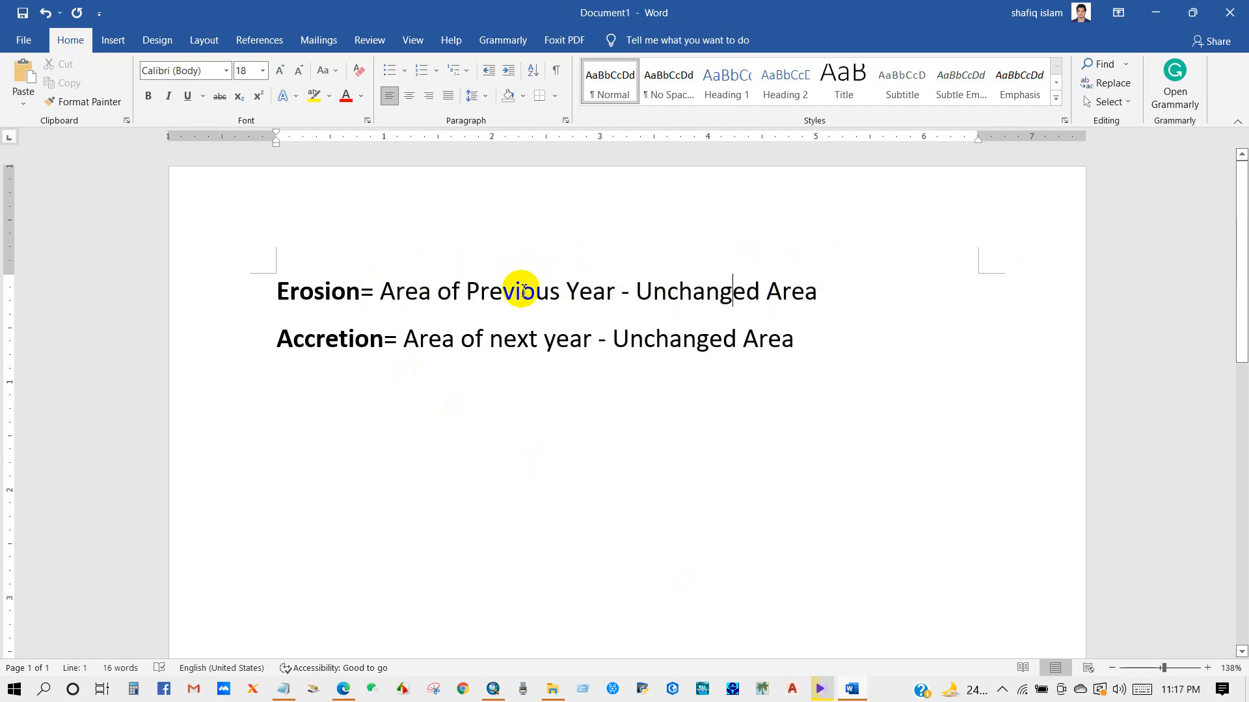
{"action": "left_click_drag", "start_coordinate": [607, 290], "coordinate": [381, 291]}
{"action": "left_click_drag", "start_coordinate": [647, 292], "coordinate": [824, 290]}
{"action": "left_click_drag", "start_coordinate": [284, 339], "coordinate": [781, 338]}
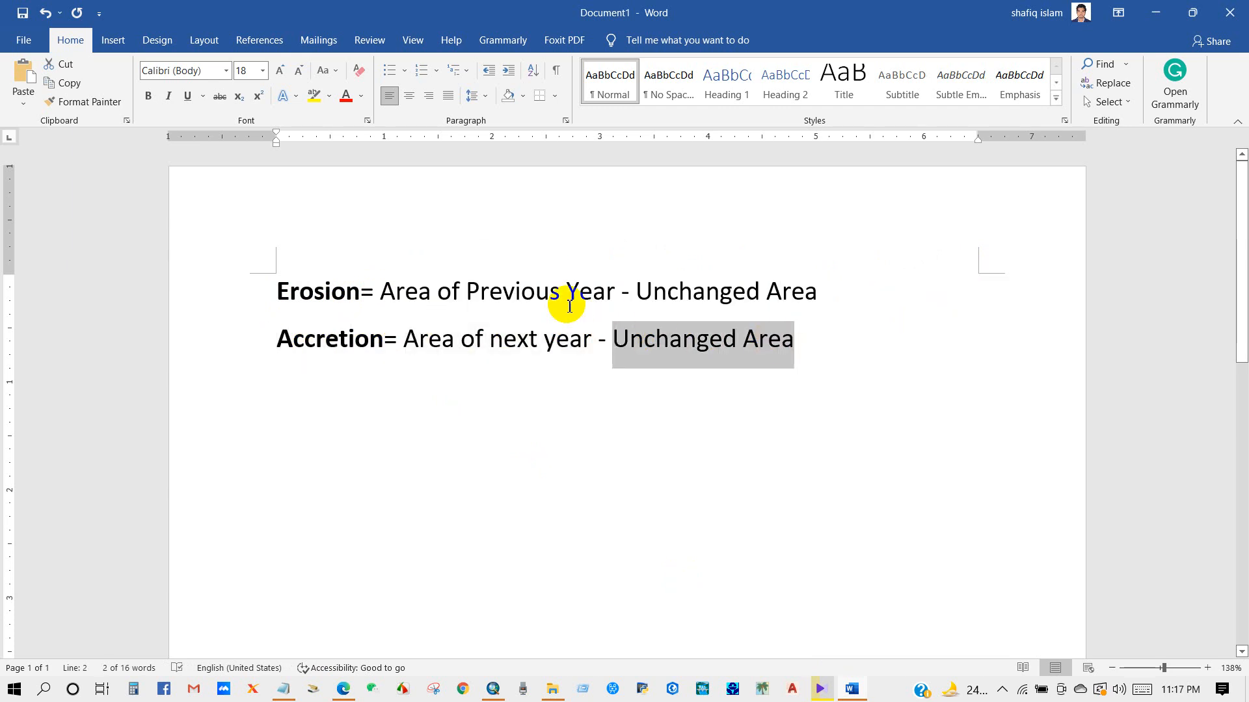
{"action": "left_click", "coordinate": [504, 294]}
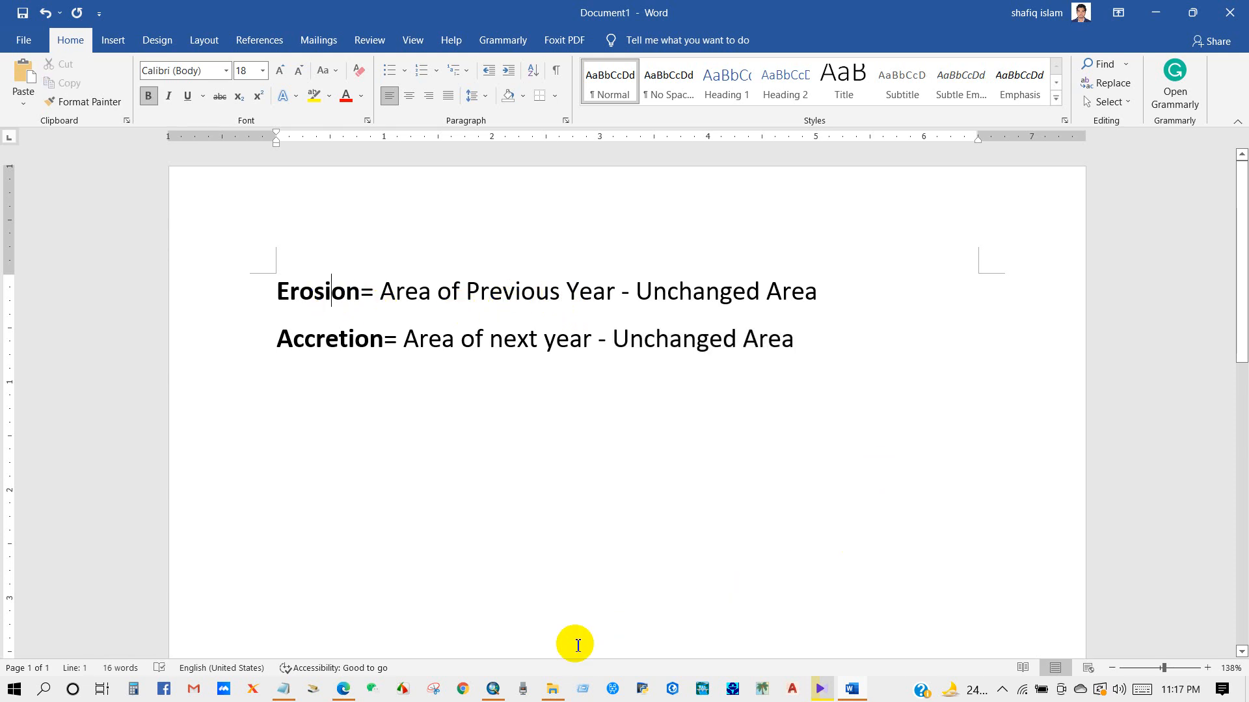
Switch to ArcMap and move the 2000_2010 attribute table aside to uncover the river map
{"action": "left_click", "coordinate": [492, 691]}
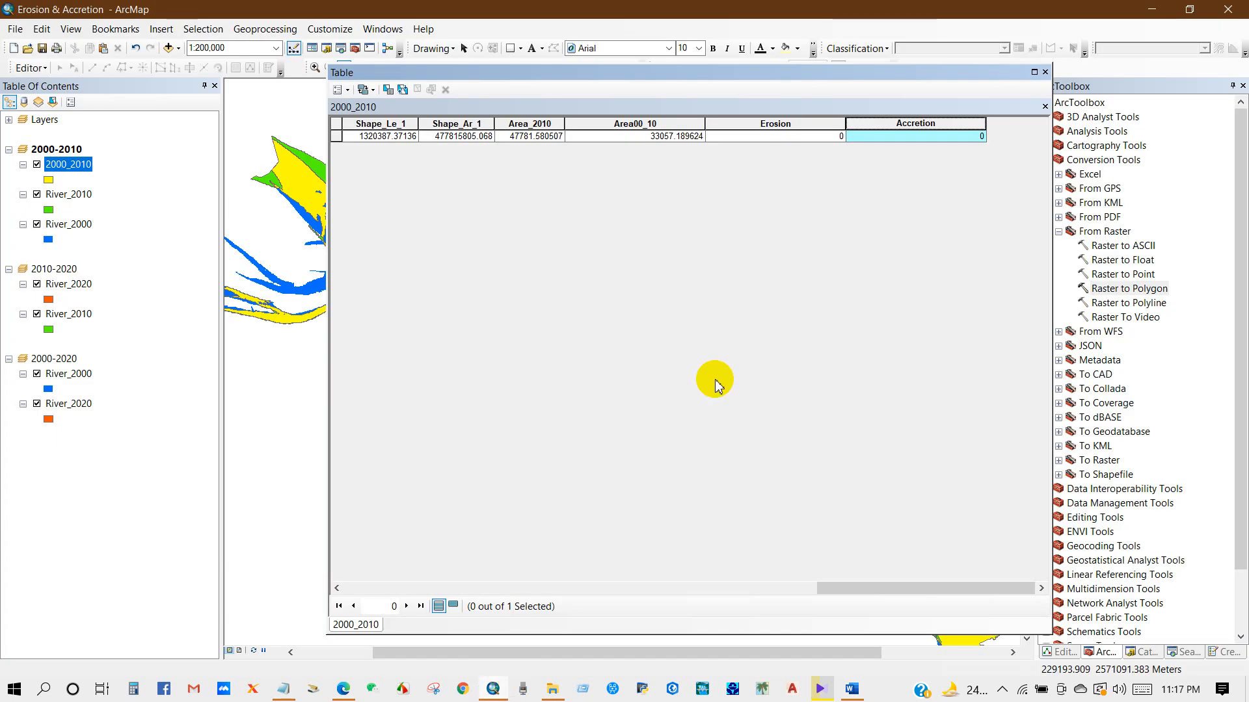
{"action": "left_click_drag", "start_coordinate": [561, 79], "coordinate": [786, 150]}
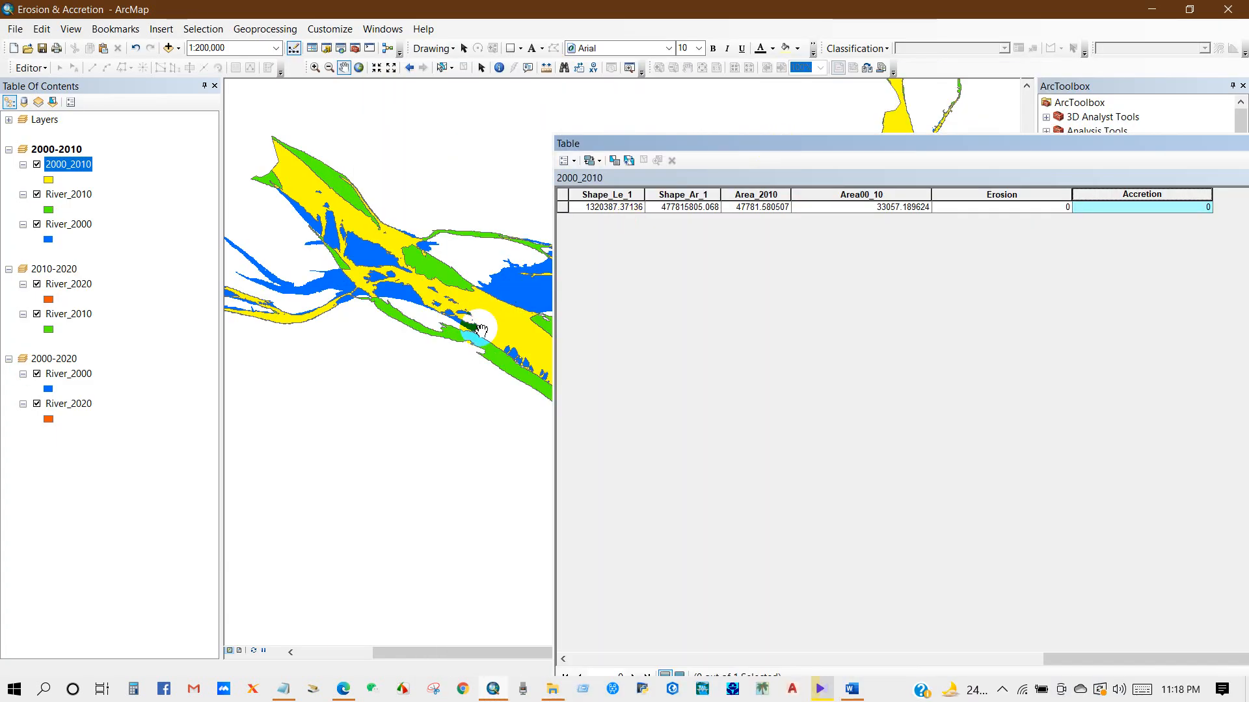
{"action": "scroll", "coordinate": [480, 333], "scroll_direction": "up", "scroll_amount": 2}
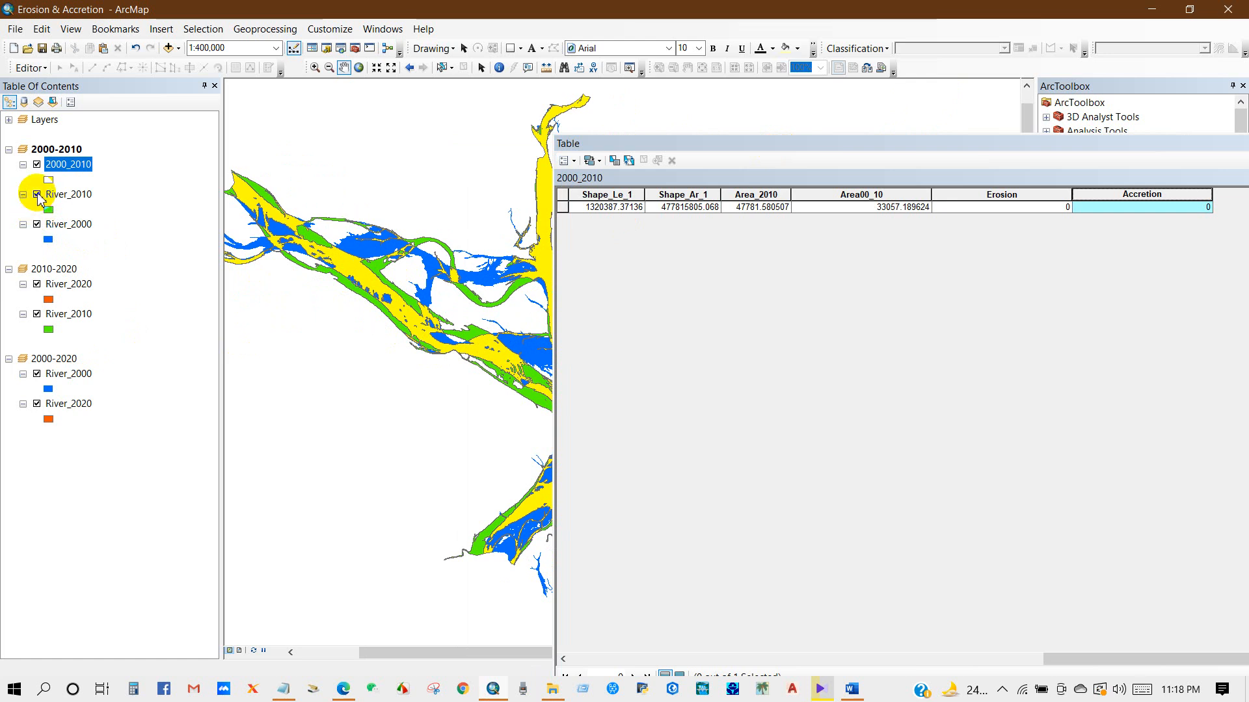
Hide the River_2010 layer and examine the River_2000 areas that lie outside the 2000_2010 overlap
{"action": "left_click", "coordinate": [37, 194]}
{"action": "left_click_drag", "start_coordinate": [445, 358], "coordinate": [339, 281]}
{"action": "left_click_drag", "start_coordinate": [470, 343], "coordinate": [425, 354]}
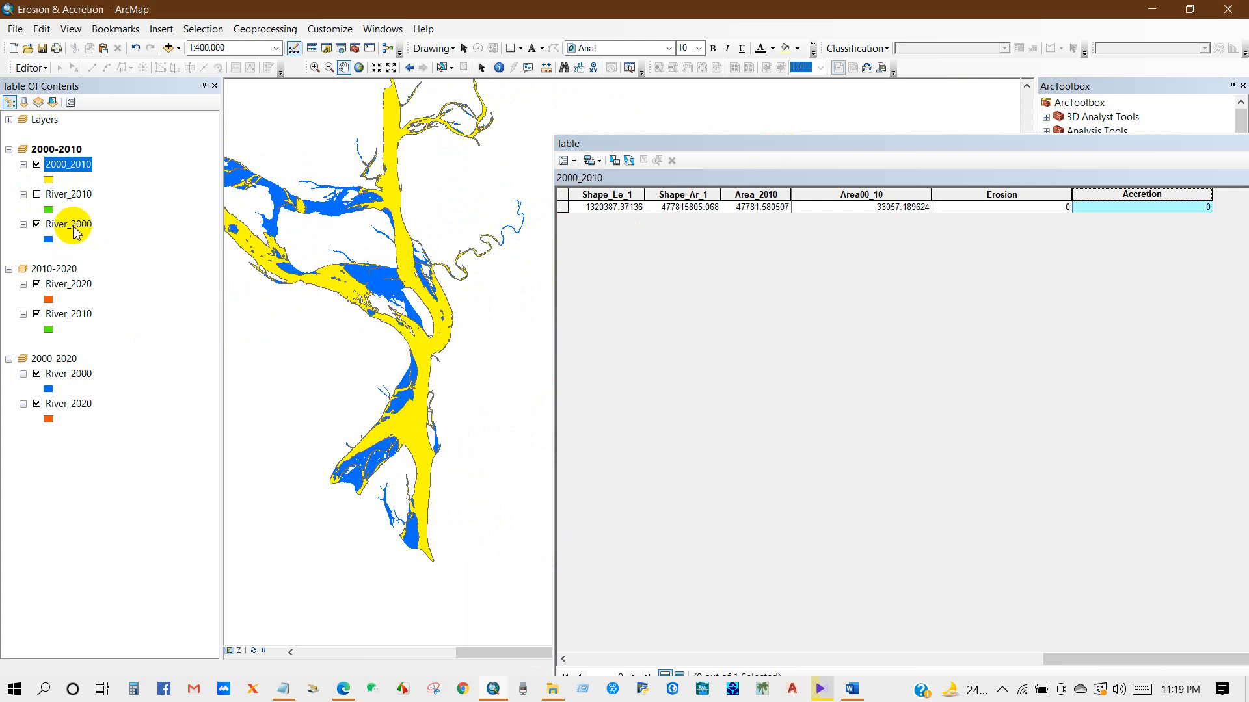
{"action": "left_click_drag", "start_coordinate": [317, 330], "coordinate": [385, 357]}
{"action": "scroll", "coordinate": [382, 345], "scroll_direction": "down", "scroll_amount": 1}
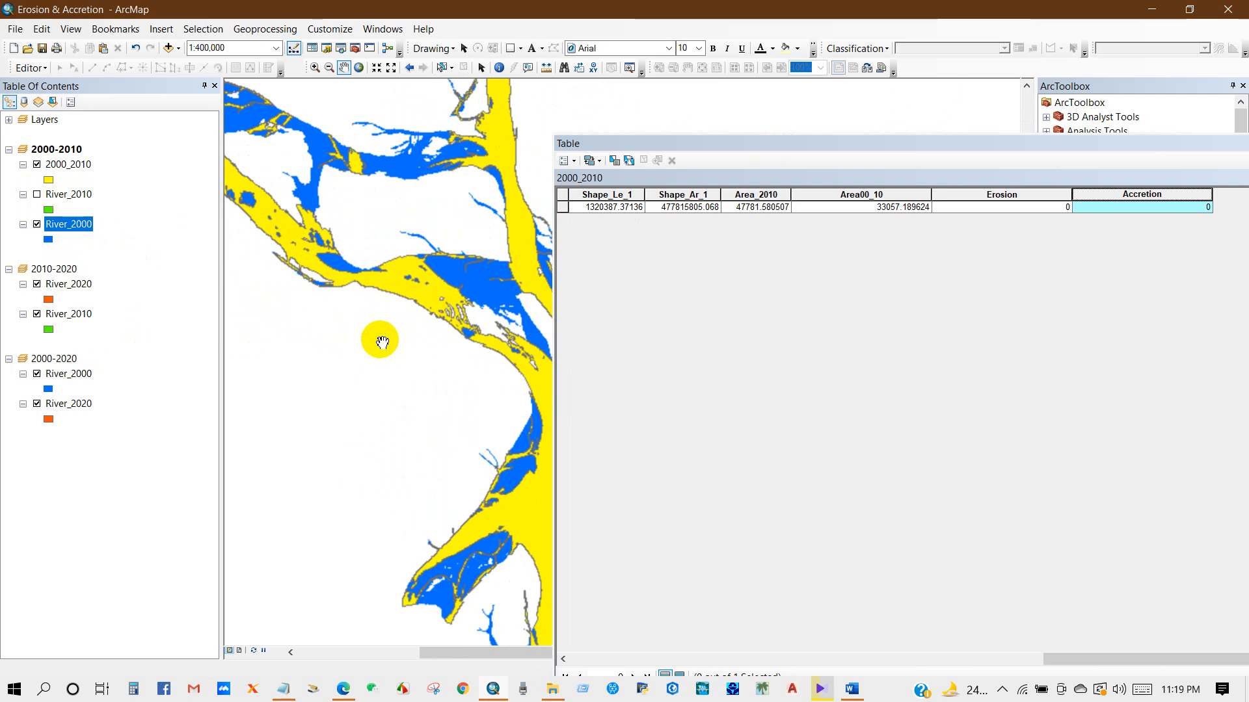
{"action": "scroll", "coordinate": [382, 343], "scroll_direction": "up", "scroll_amount": 2}
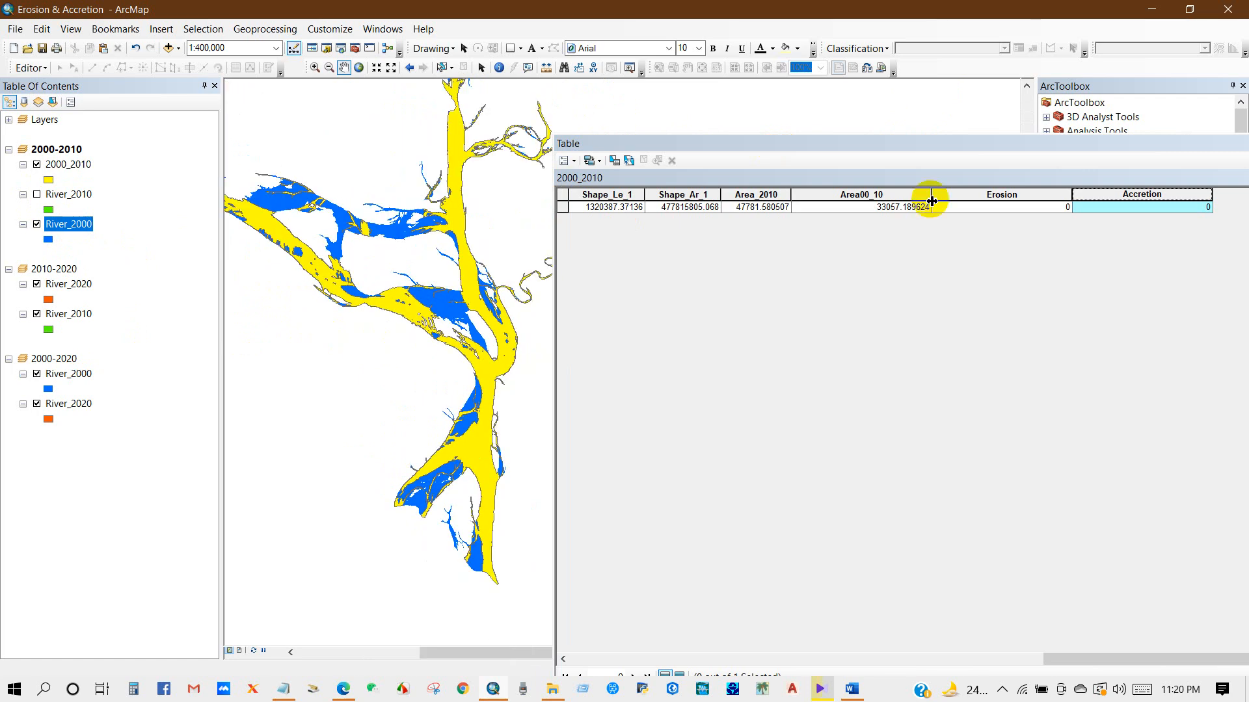
Open the Field Calculator for the Erosion field of the 2000_2010 table, accepting calculation outside an edit session
{"action": "right_click", "coordinate": [994, 195]}
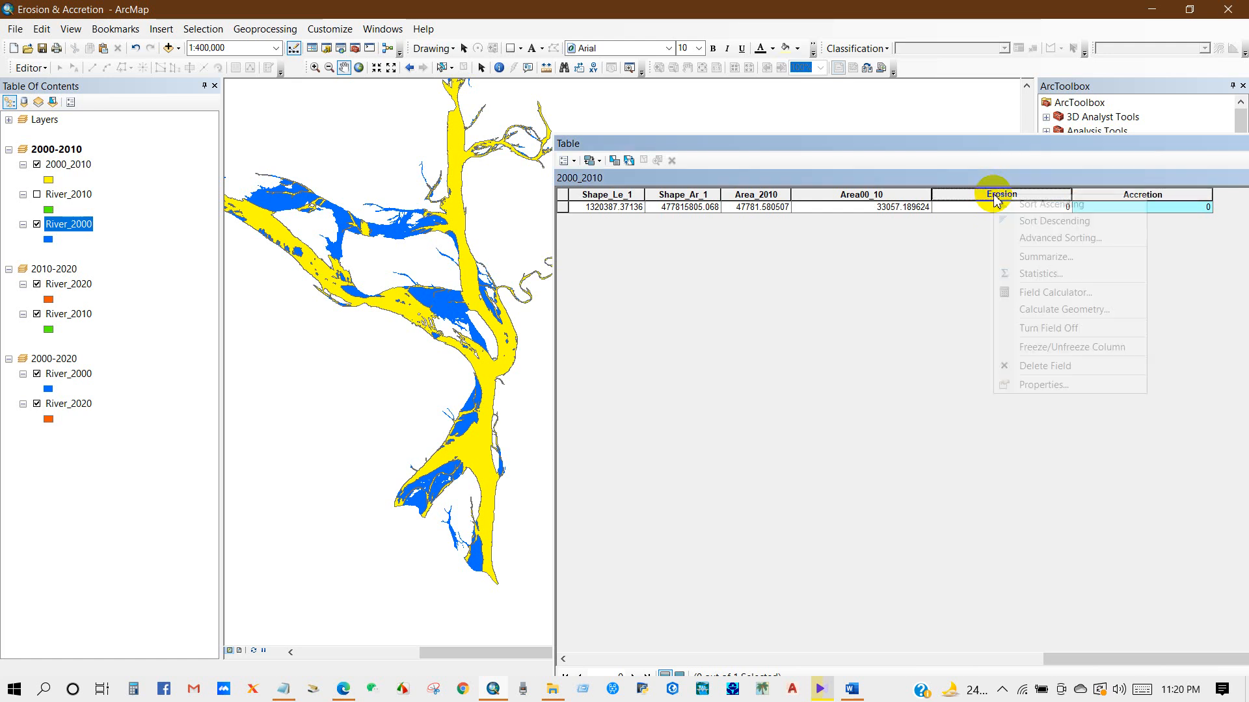
{"action": "left_click", "coordinate": [982, 195]}
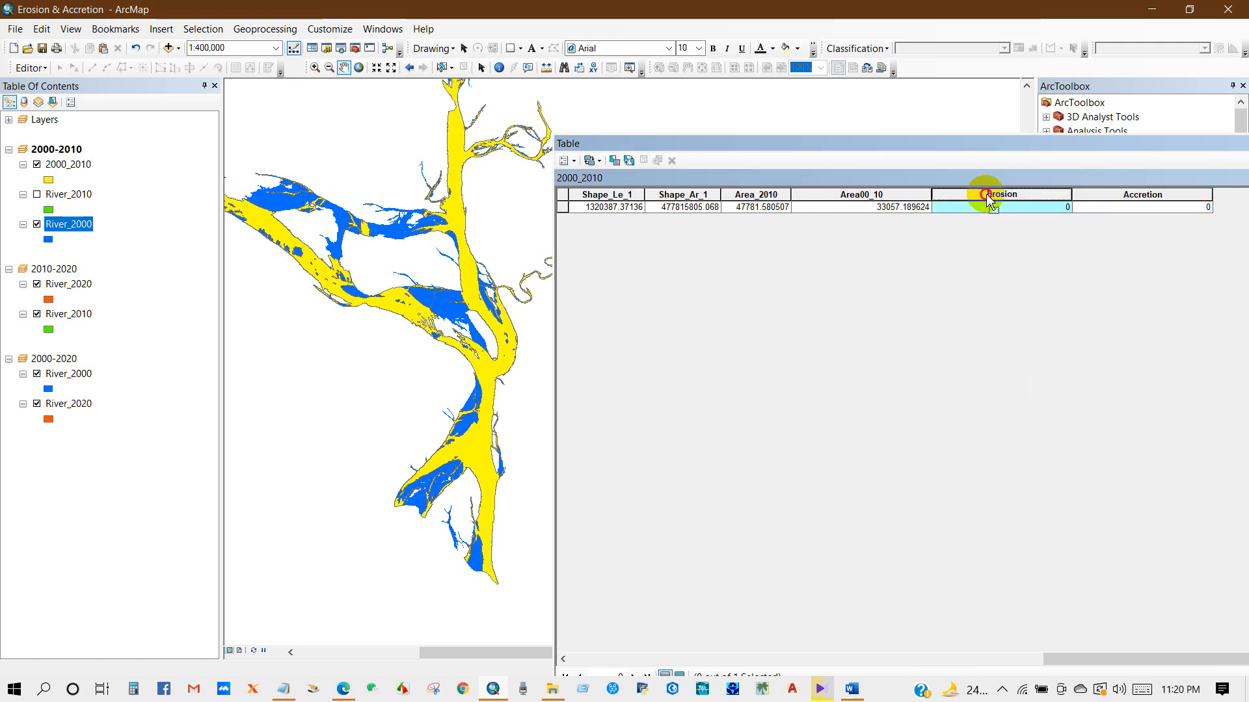
{"action": "right_click", "coordinate": [991, 194]}
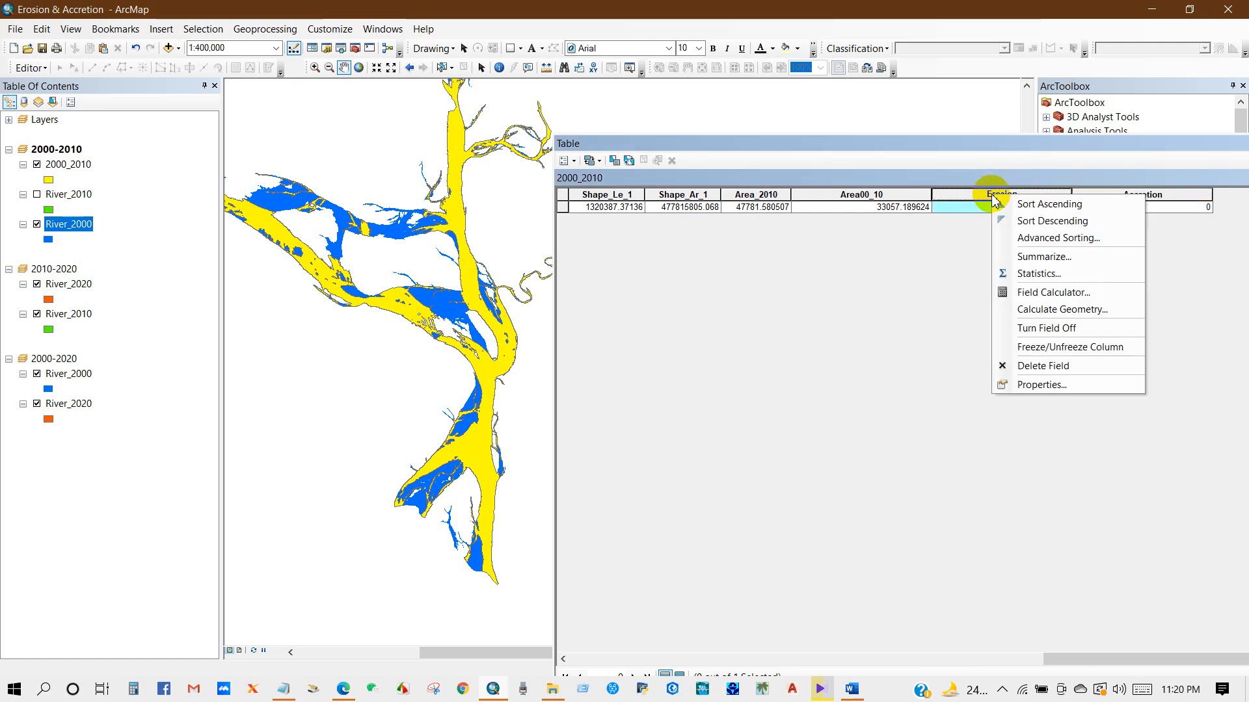
{"action": "left_click", "coordinate": [1030, 293]}
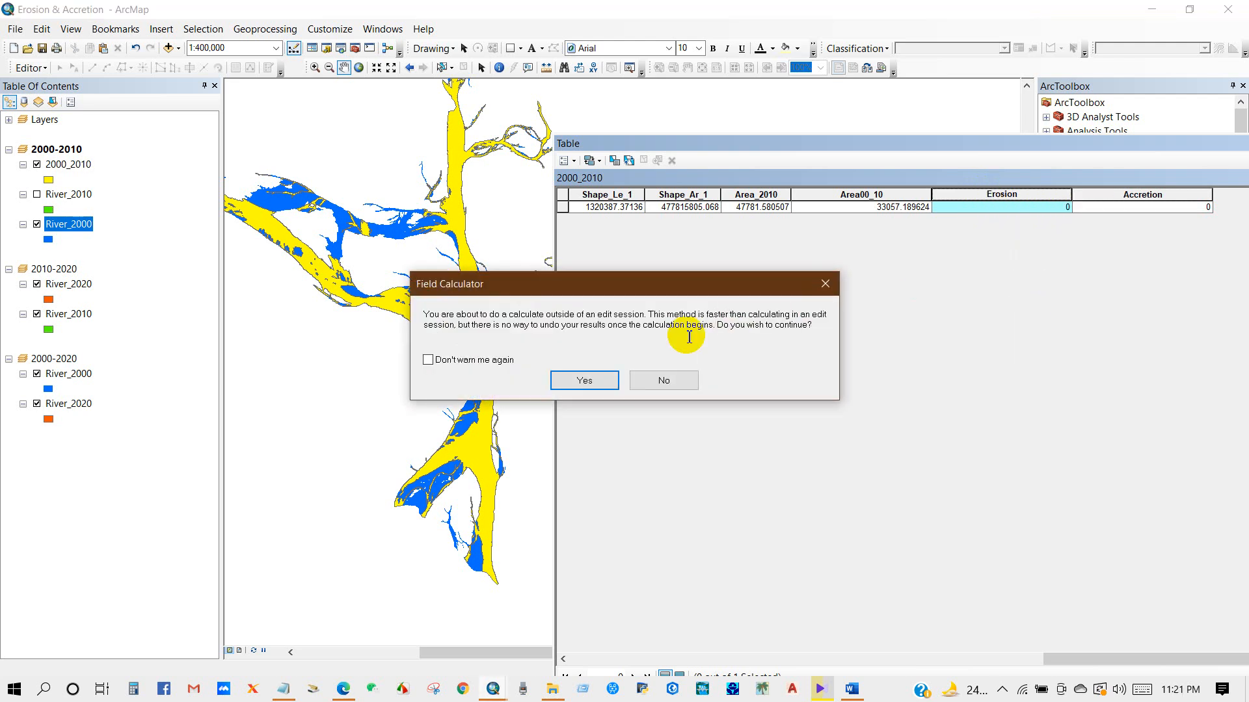
{"action": "left_click", "coordinate": [588, 379]}
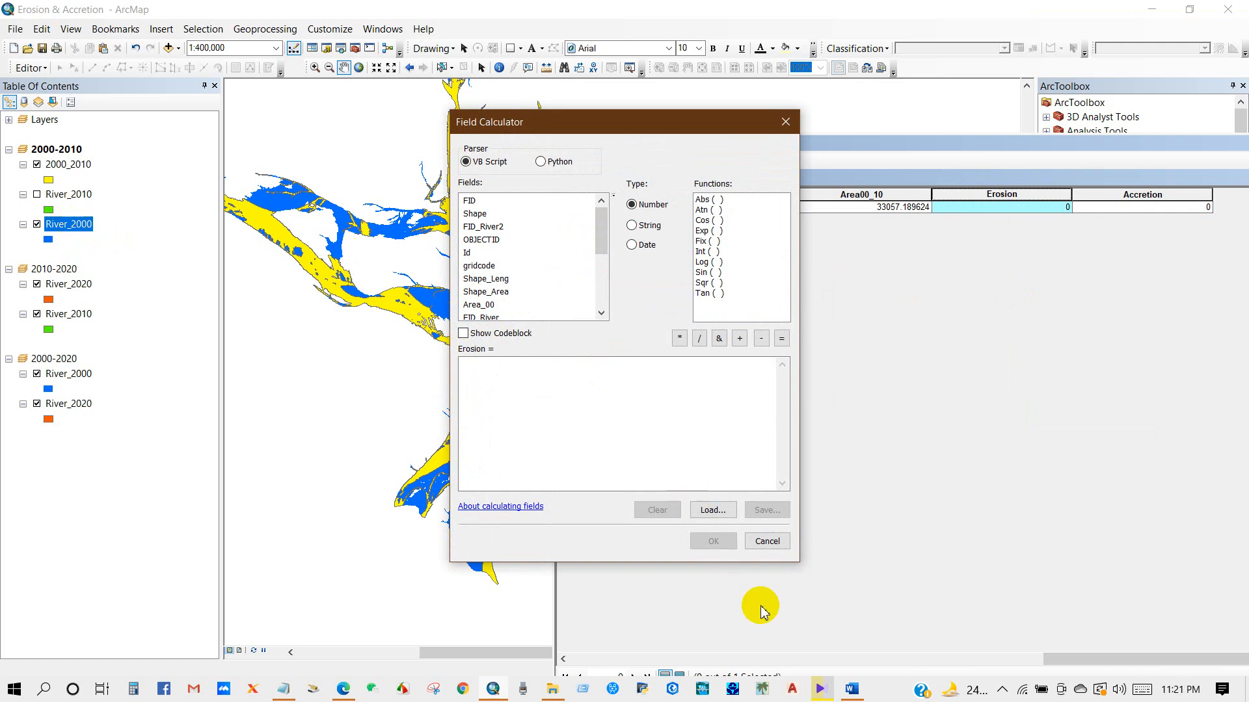
Switch to Word to review the Erosion formula and return to ArcMap
{"action": "left_click", "coordinate": [852, 689]}
{"action": "left_click_drag", "start_coordinate": [440, 294], "coordinate": [822, 351]}
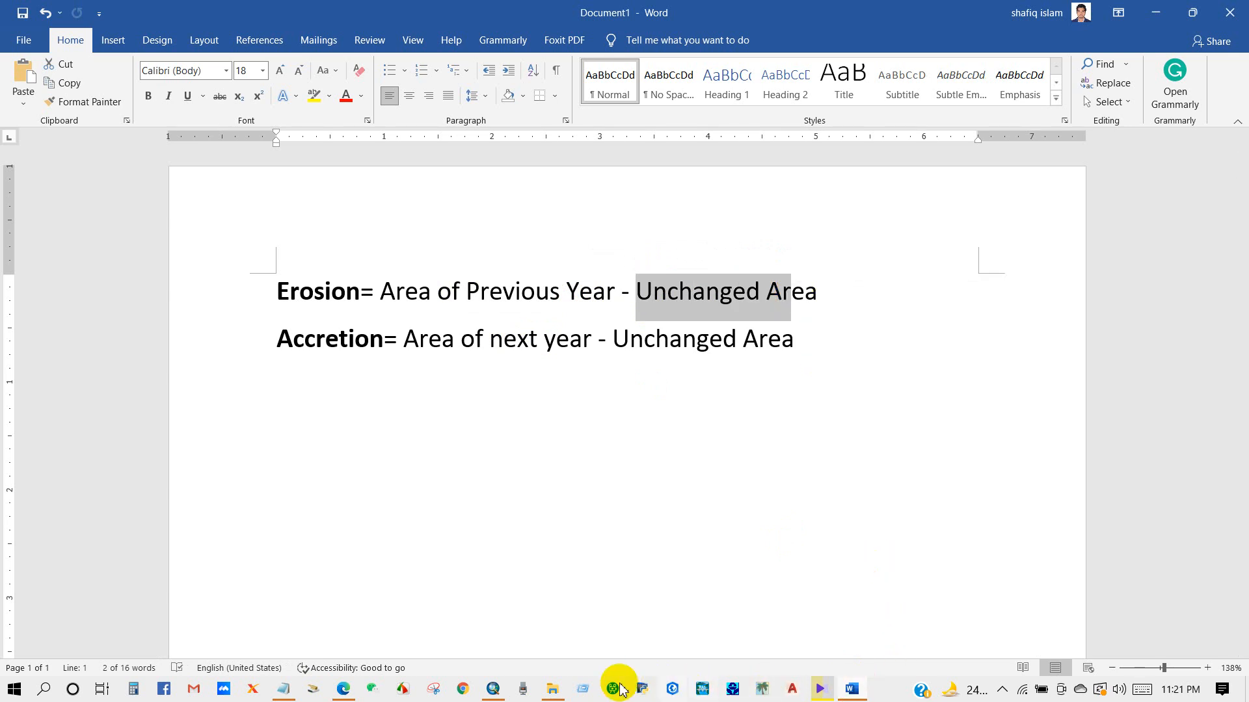
{"action": "left_click", "coordinate": [493, 688]}
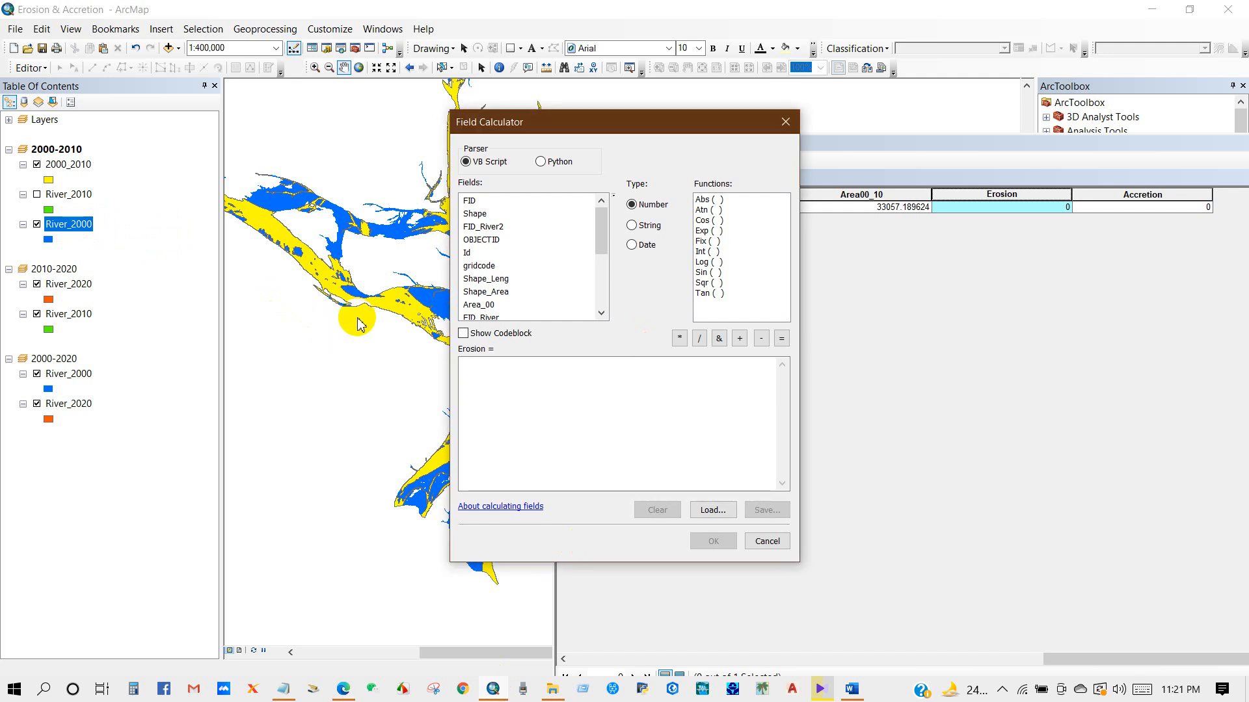
Calculate the Erosion field with the expression [Area_00] - [Area00_10]
{"action": "left_click", "coordinate": [290, 207]}
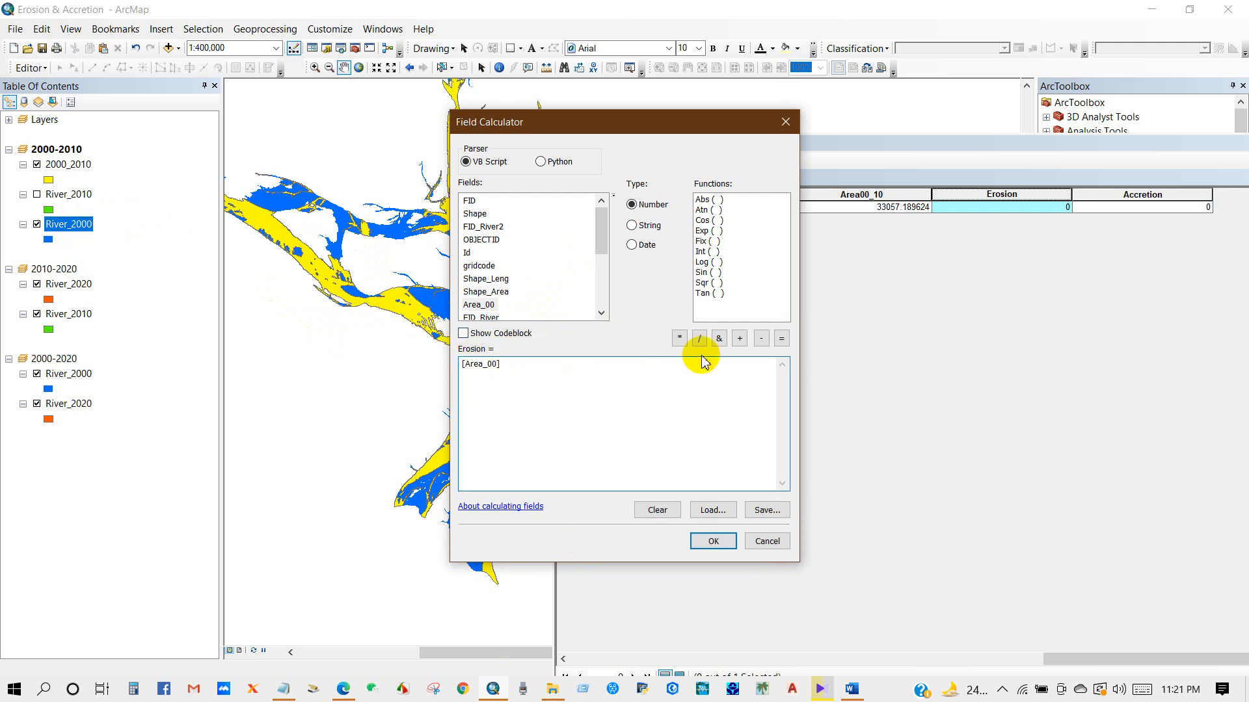
{"action": "left_click", "coordinate": [761, 339]}
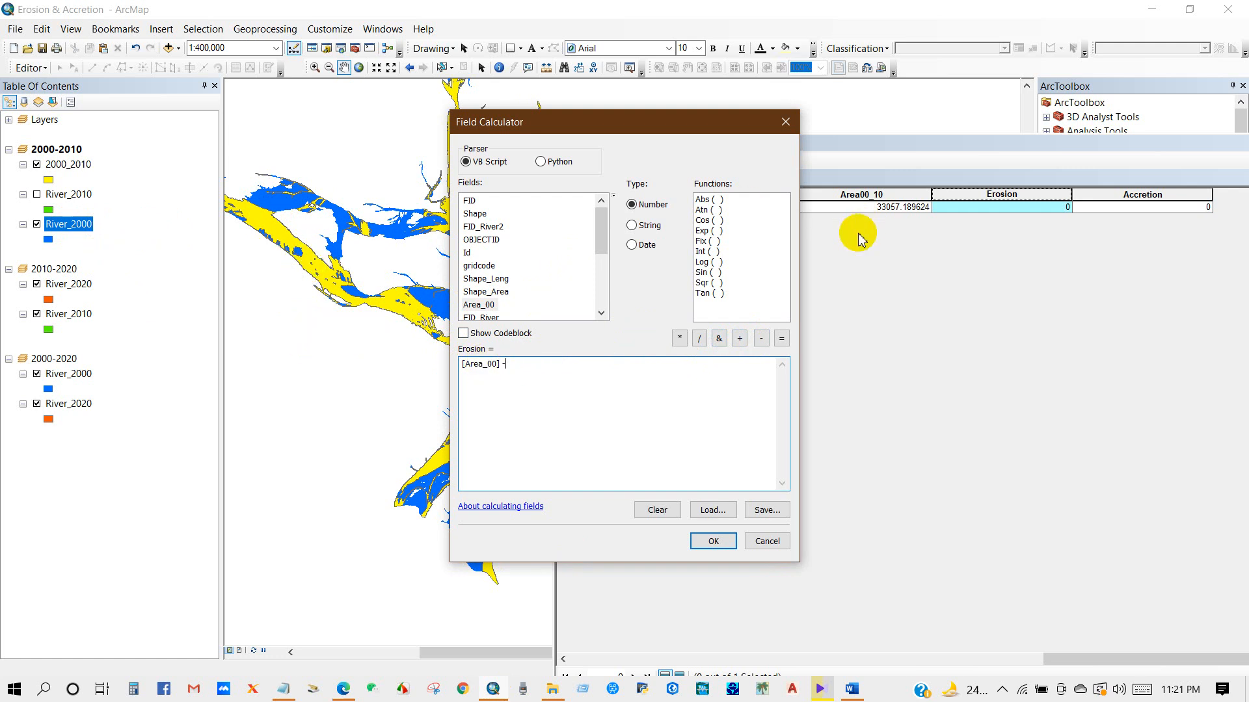
{"action": "left_click_drag", "start_coordinate": [633, 126], "coordinate": [545, 122]}
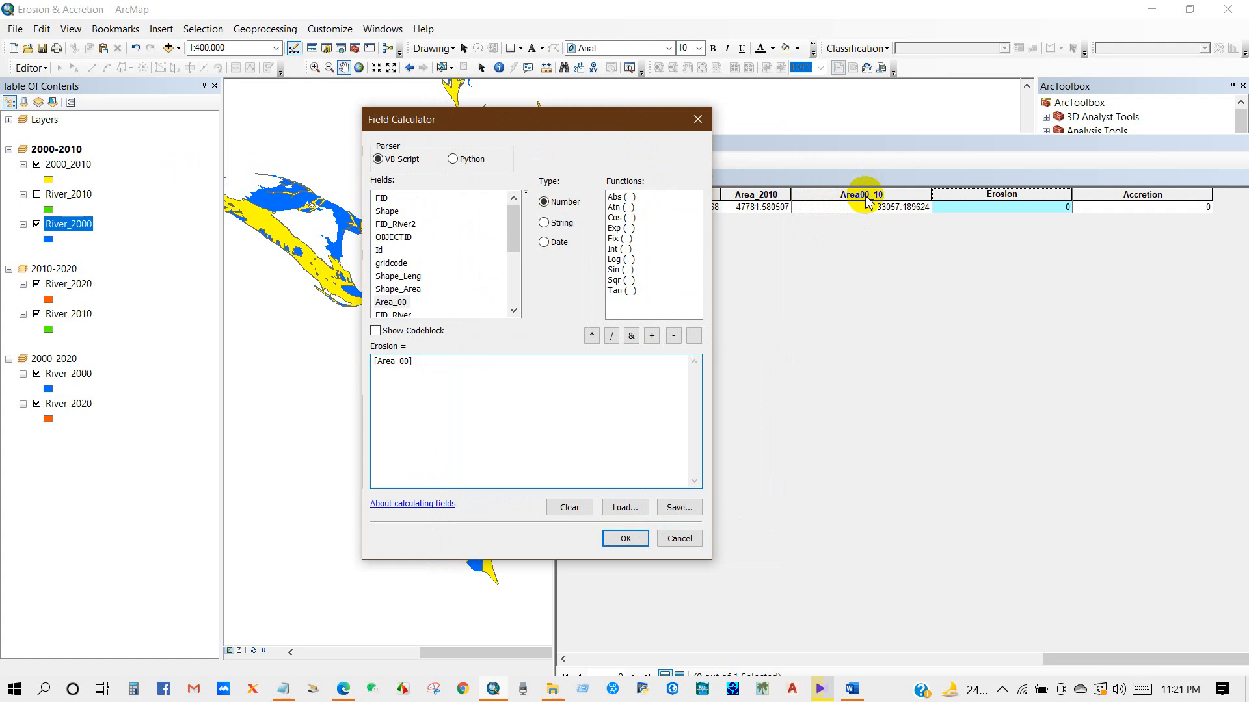
{"action": "left_click_drag", "start_coordinate": [513, 240], "coordinate": [515, 289]}
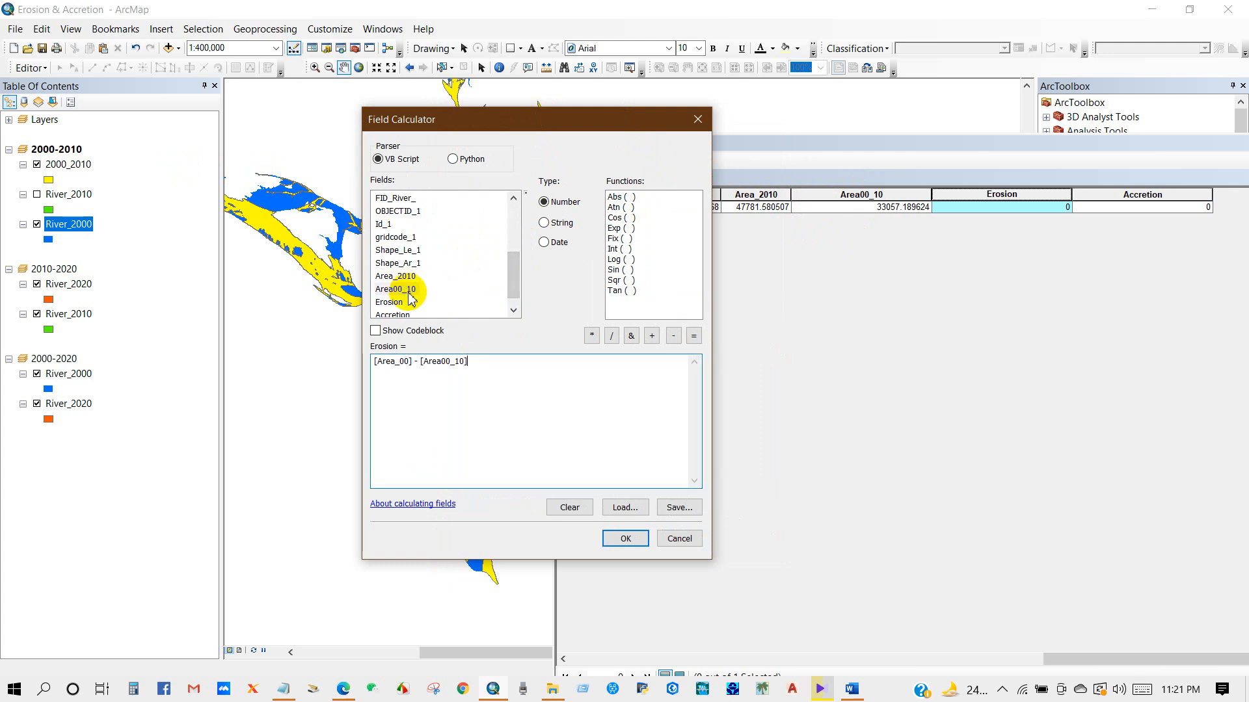
{"action": "left_click_drag", "start_coordinate": [376, 362], "coordinate": [465, 365]}
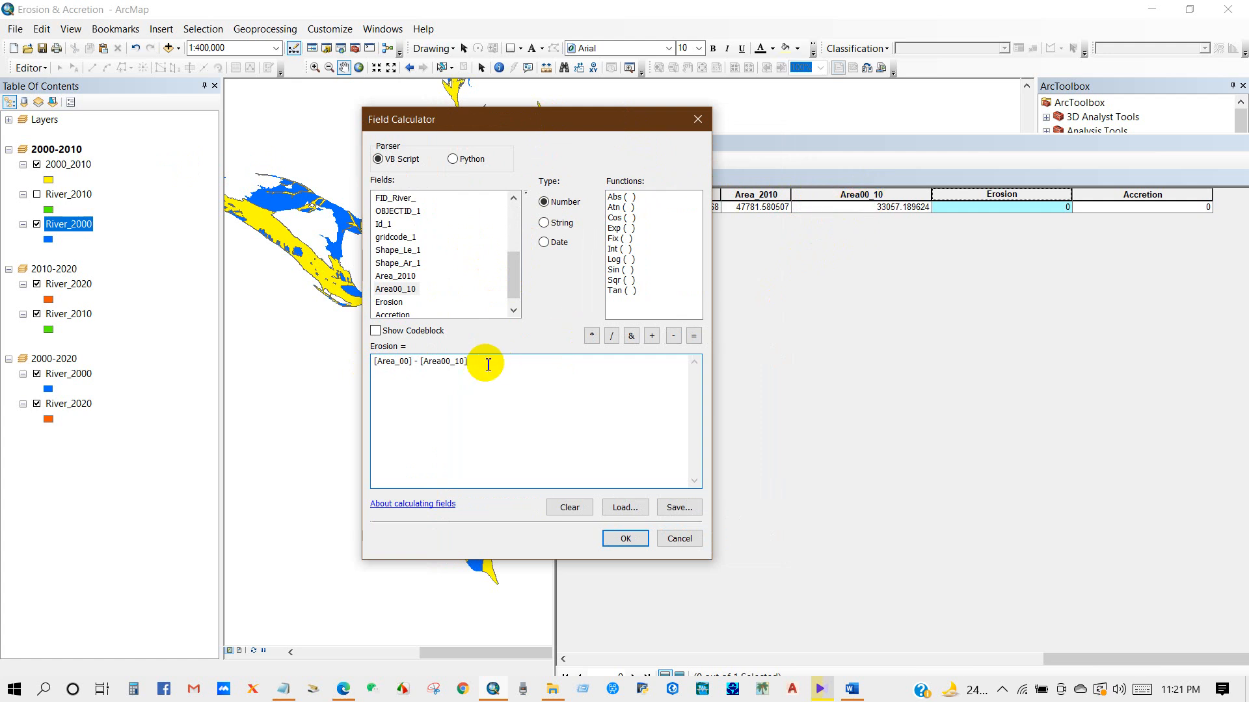
{"action": "left_click", "coordinate": [623, 539]}
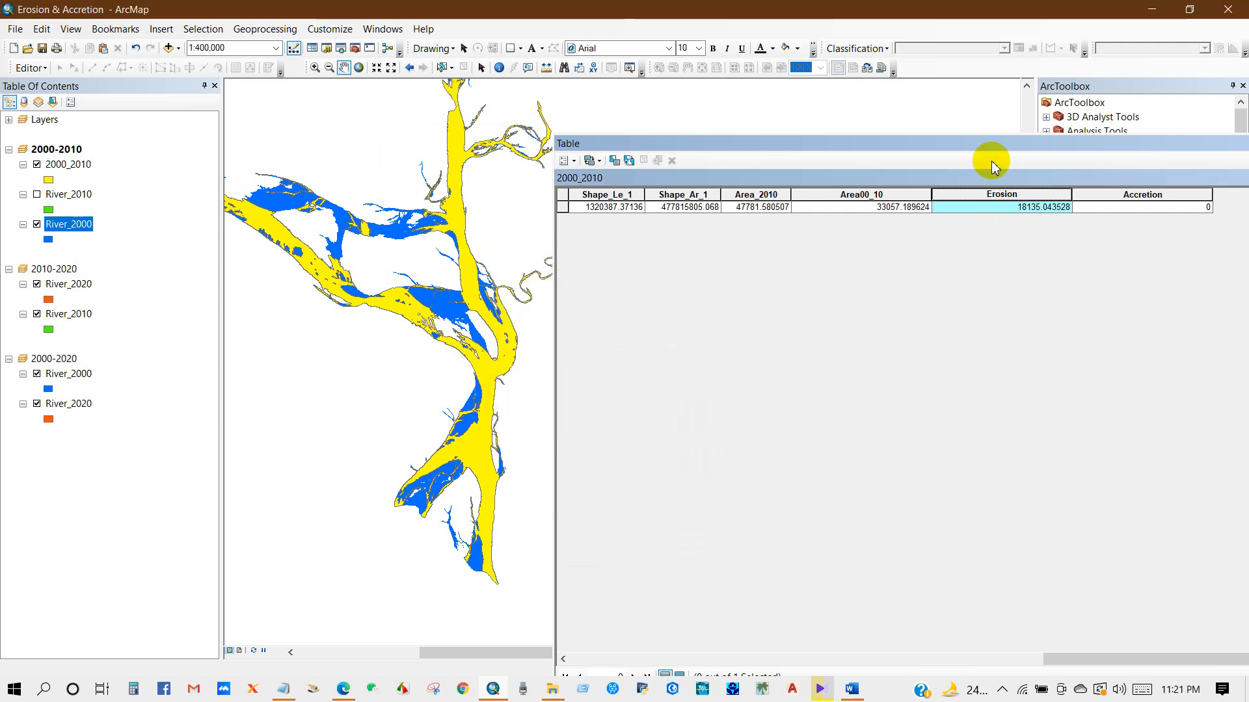
Reposition the 2000_2010 attribute table and select its Accretion field
{"action": "left_click_drag", "start_coordinate": [971, 149], "coordinate": [930, 148]}
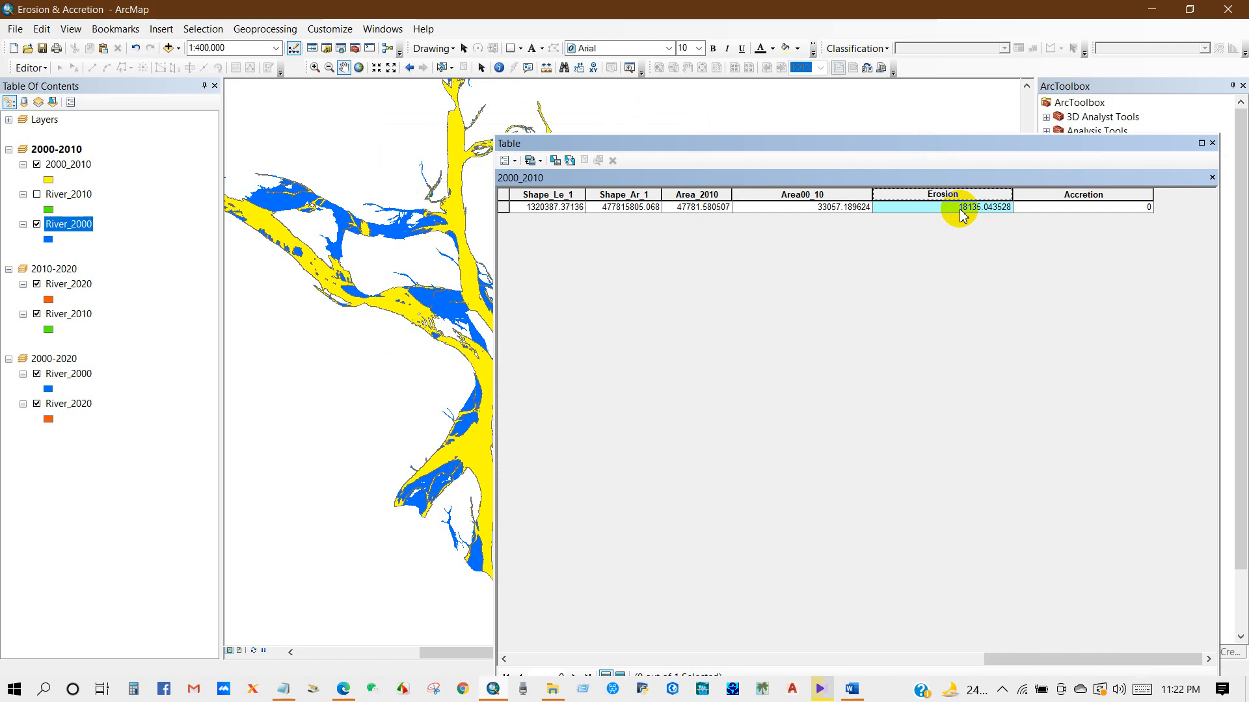
{"action": "left_click", "coordinate": [1065, 195]}
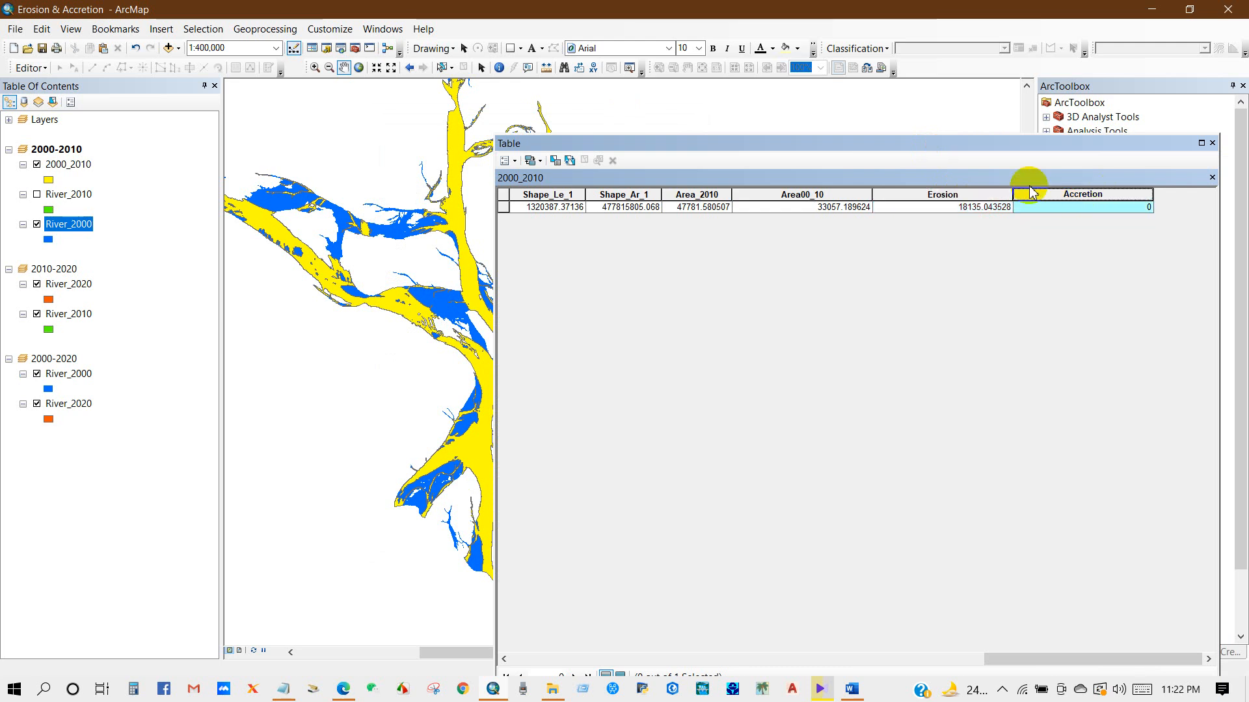
{"action": "left_click_drag", "start_coordinate": [733, 145], "coordinate": [790, 160]}
Switch to Word to review the Accretion formula and return to ArcMap
{"action": "left_click", "coordinate": [850, 688]}
{"action": "left_click", "coordinate": [410, 338]}
{"action": "left_click_drag", "start_coordinate": [403, 338], "coordinate": [794, 338]}
{"action": "left_click", "coordinate": [537, 339]}
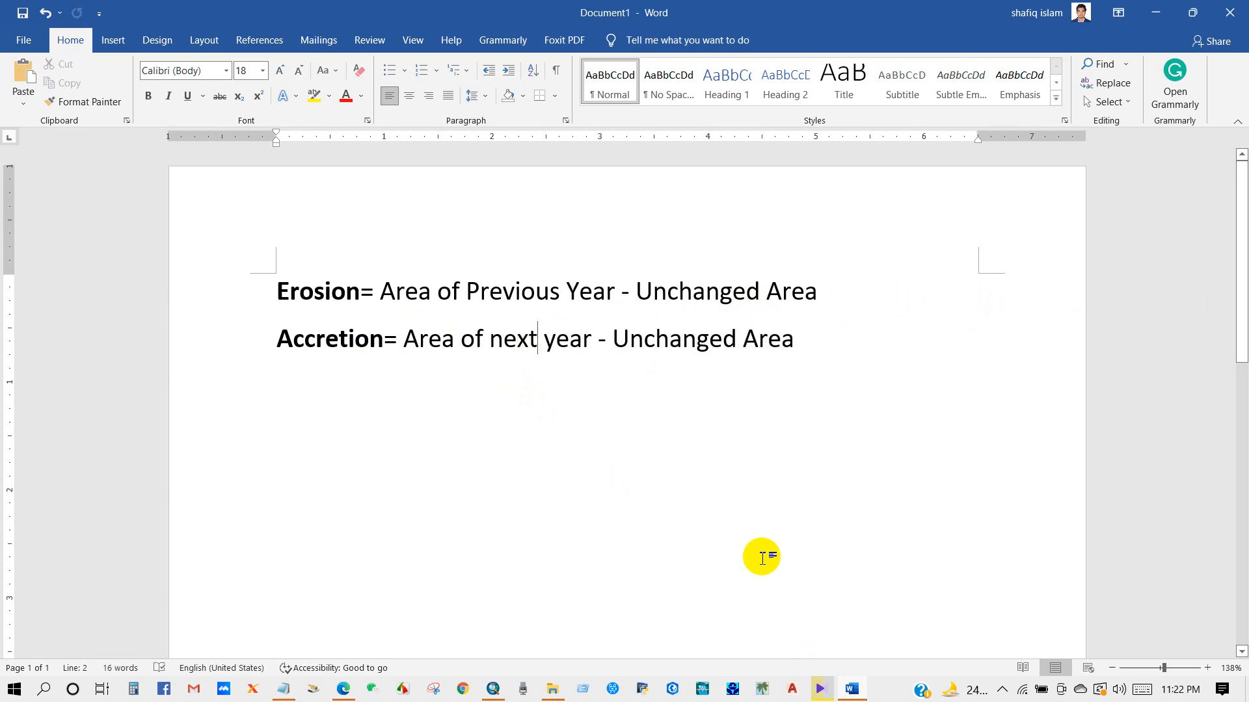
{"action": "left_click", "coordinate": [493, 688]}
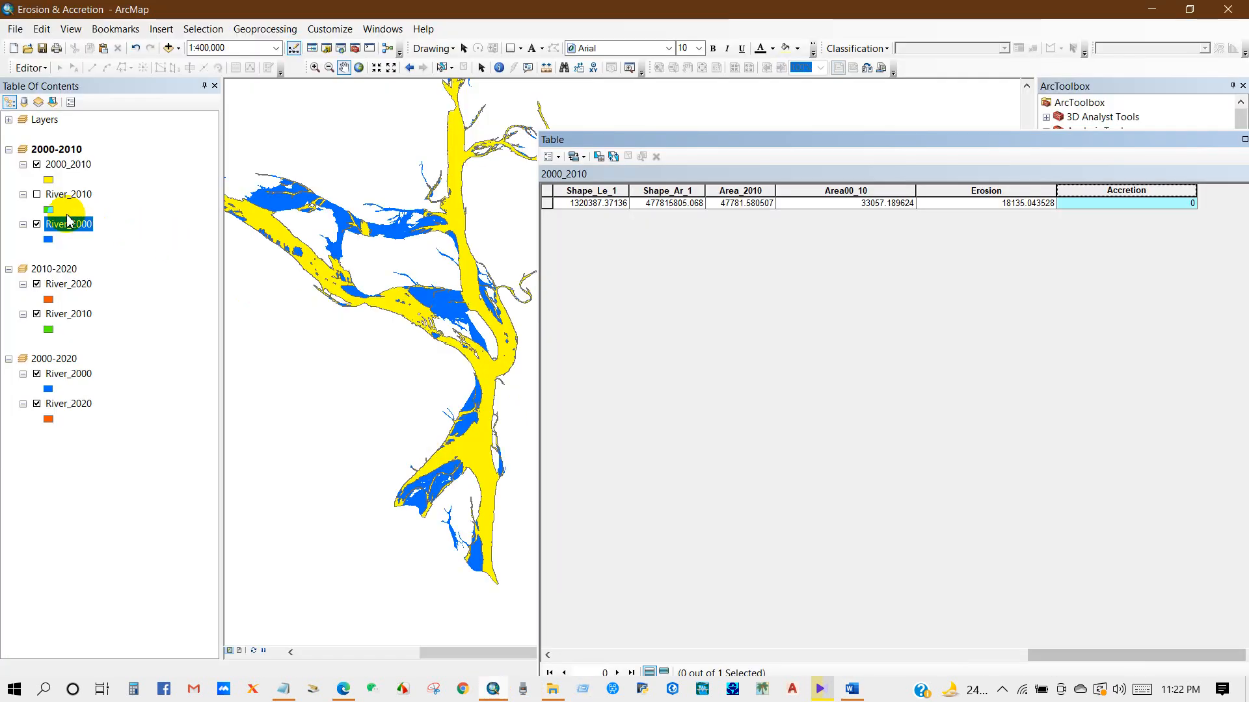
Show the River_2010 layer again and examine its areas outside the 2000_2010 overlap at closer range
{"action": "left_click", "coordinate": [37, 194]}
{"action": "left_click", "coordinate": [68, 223]}
{"action": "left_click_drag", "start_coordinate": [404, 356], "coordinate": [433, 284]}
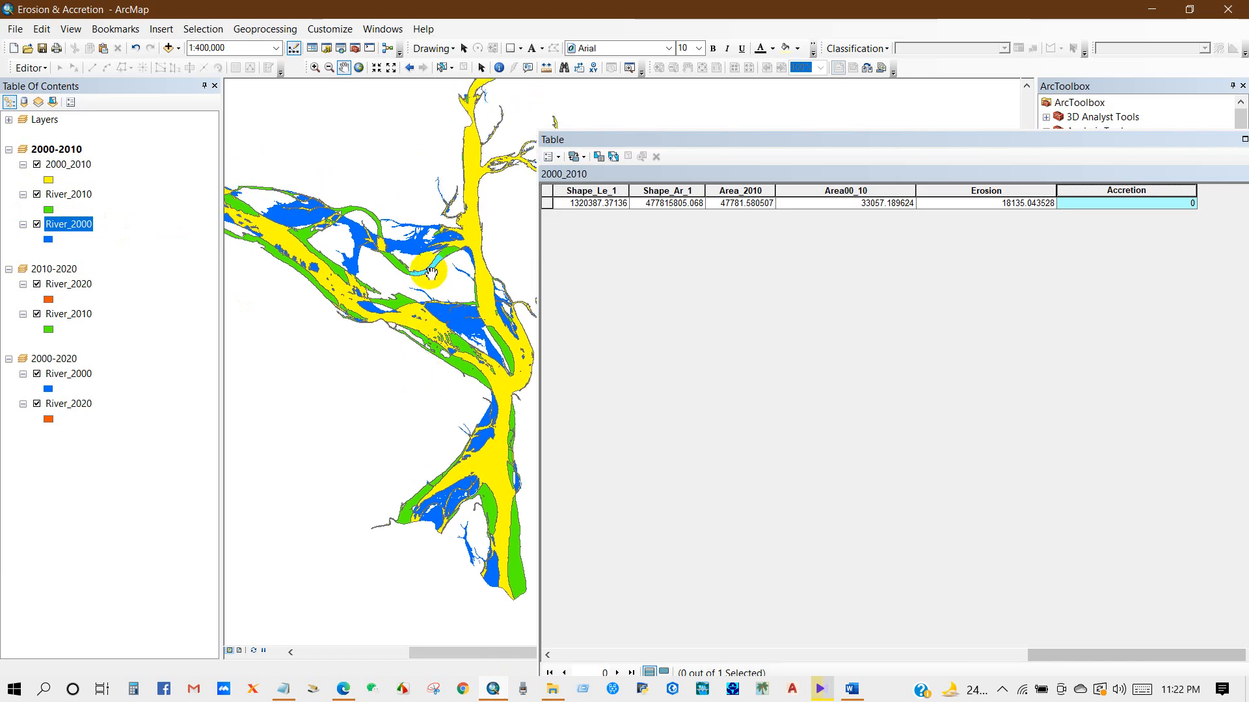
{"action": "scroll", "coordinate": [448, 426], "scroll_direction": "down", "scroll_amount": 3}
{"action": "scroll", "coordinate": [435, 292], "scroll_direction": "down", "scroll_amount": 3}
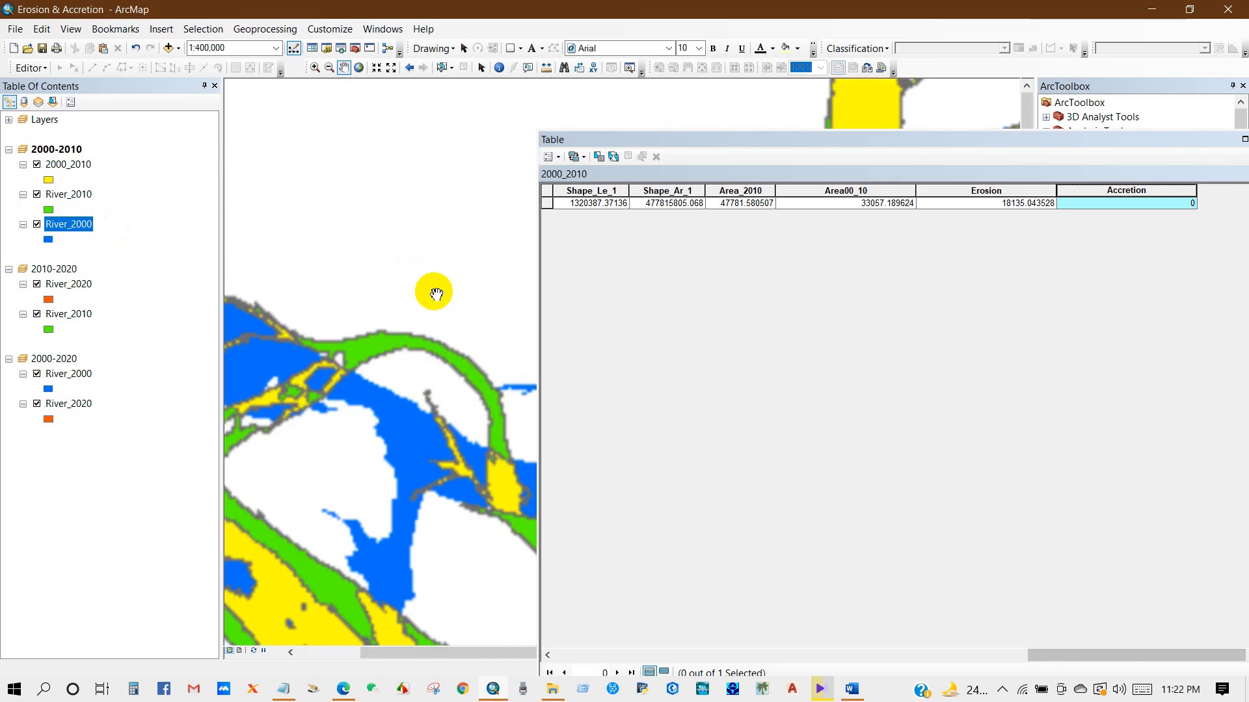
{"action": "left_click_drag", "start_coordinate": [404, 377], "coordinate": [435, 202]}
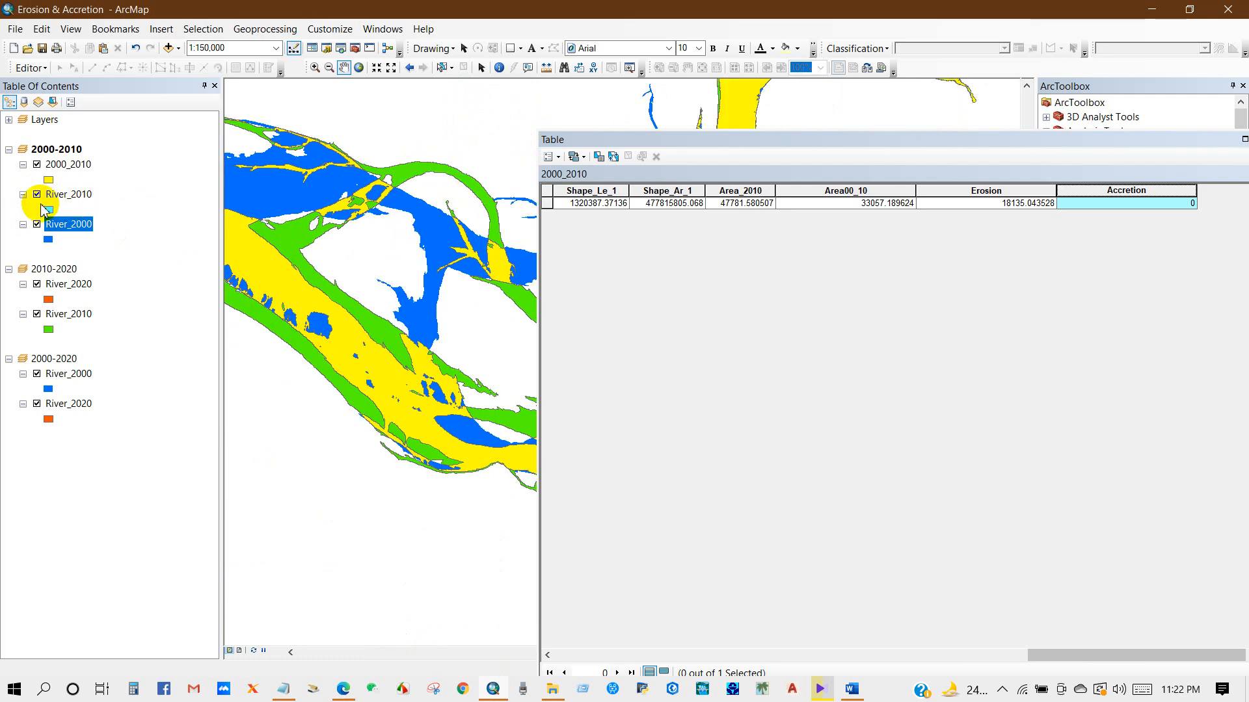
Hide the River_2000 layer temporarily, show it again, and examine how the three river layers differ along the channels
{"action": "left_click", "coordinate": [37, 224]}
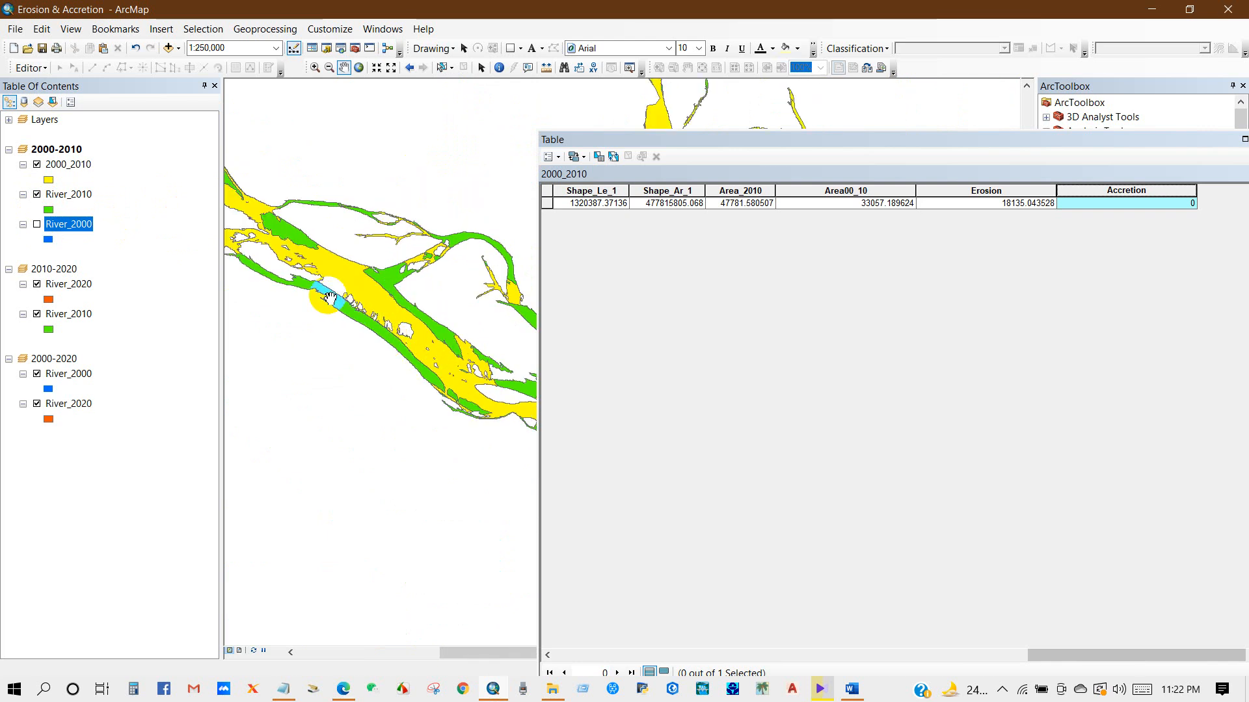
{"action": "left_click_drag", "start_coordinate": [327, 296], "coordinate": [449, 398]}
{"action": "mouse_move", "coordinate": [410, 338]}
{"action": "left_mouse_down"}
{"action": "mouse_move", "coordinate": [322, 257]}
{"action": "mouse_move", "coordinate": [195, 237]}
{"action": "mouse_move", "coordinate": [397, 333]}
{"action": "left_mouse_up"}
{"action": "left_click", "coordinate": [37, 224]}
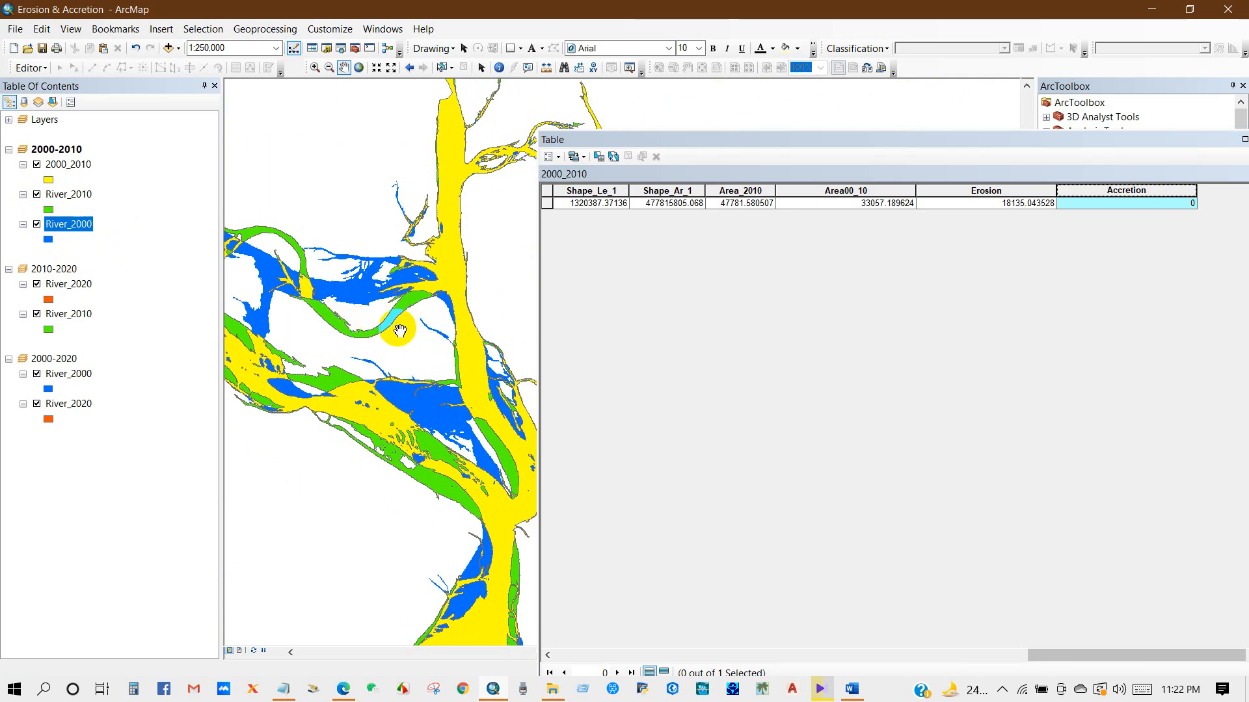
{"action": "left_click_drag", "start_coordinate": [399, 358], "coordinate": [311, 279]}
{"action": "left_click_drag", "start_coordinate": [409, 353], "coordinate": [383, 152]}
{"action": "left_click_drag", "start_coordinate": [405, 539], "coordinate": [402, 537]}
{"action": "left_click_drag", "start_coordinate": [410, 493], "coordinate": [413, 493]}
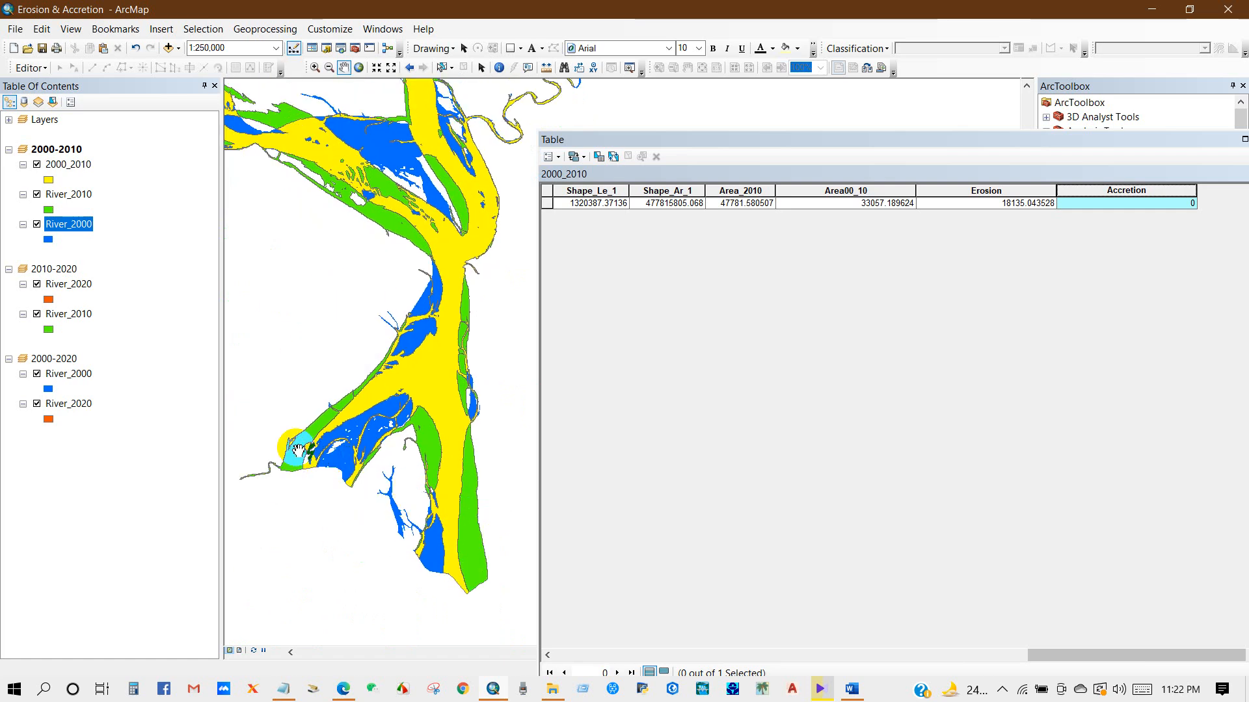
{"action": "left_click_drag", "start_coordinate": [393, 365], "coordinate": [391, 527]}
{"action": "scroll", "coordinate": [407, 378], "scroll_direction": "up", "scroll_amount": 2}
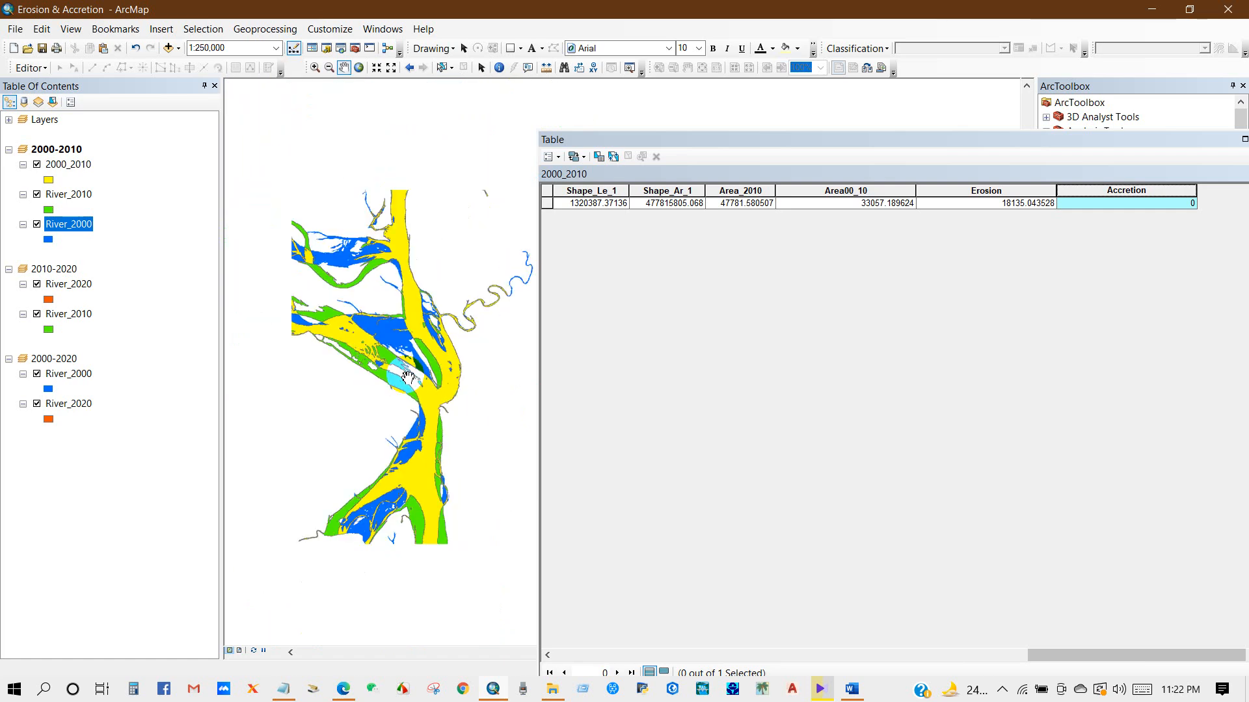
{"action": "scroll", "coordinate": [408, 378], "scroll_direction": "down", "scroll_amount": 2}
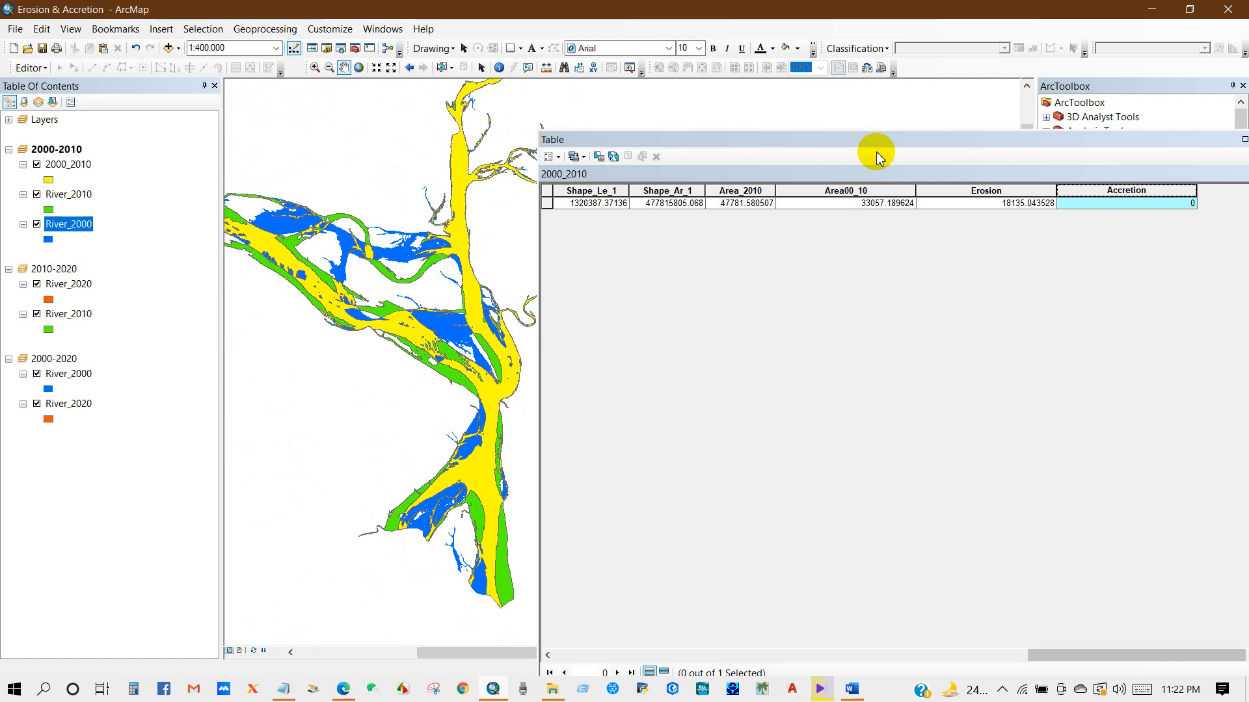
Open the Field Calculator for the Accretion field of the 2000_2010 table and clear the leftover expression
{"action": "left_click_drag", "start_coordinate": [877, 145], "coordinate": [805, 133]}
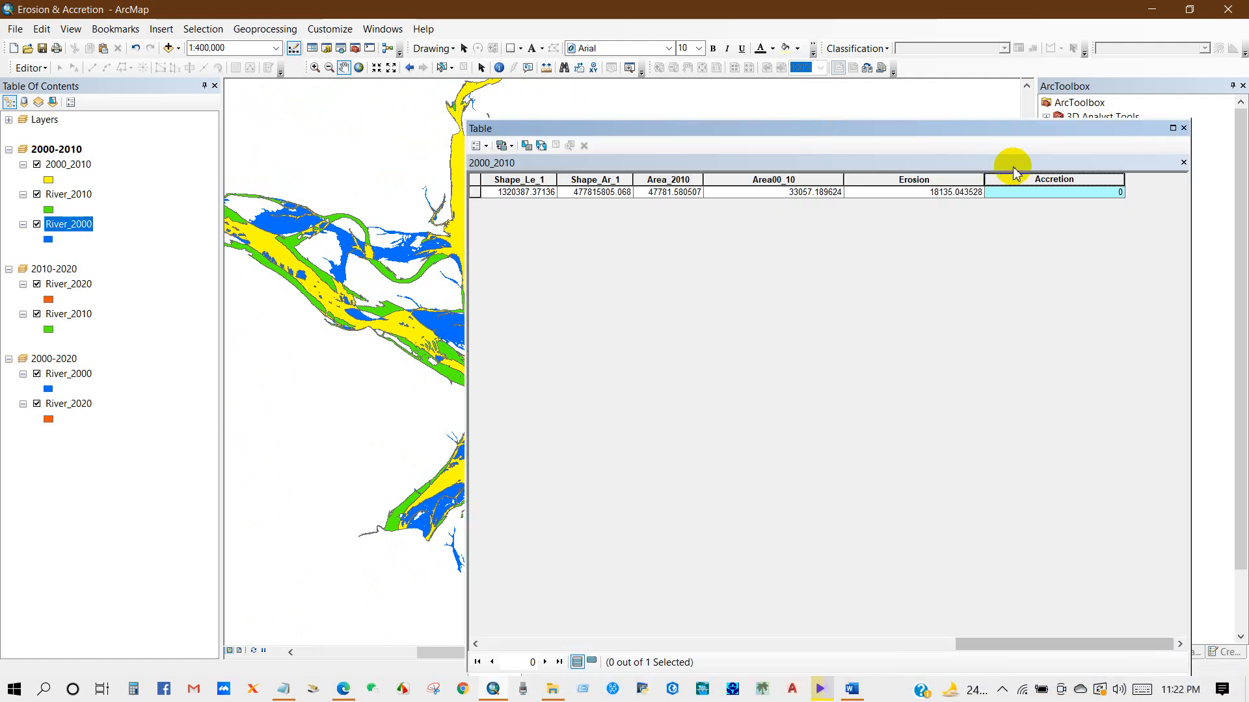
{"action": "right_click", "coordinate": [1041, 182]}
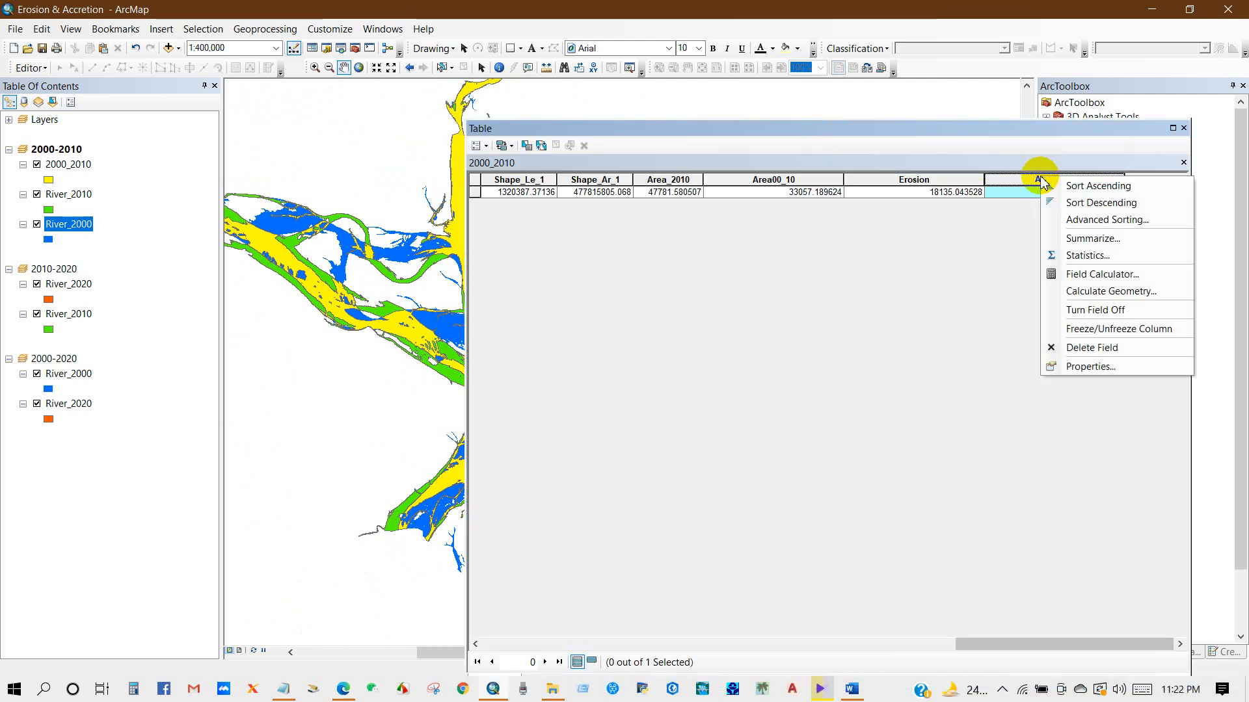
{"action": "left_click", "coordinate": [1073, 275]}
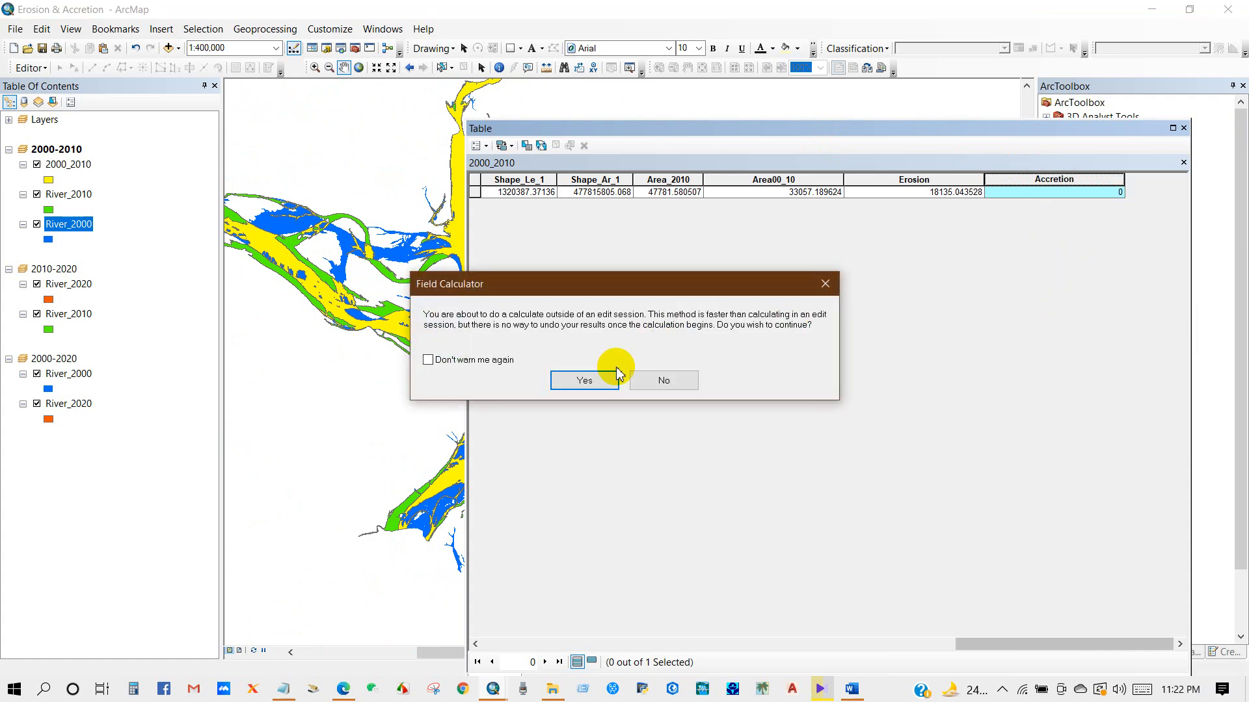
{"action": "left_click", "coordinate": [587, 380]}
{"action": "left_click_drag", "start_coordinate": [593, 386], "coordinate": [416, 367]}
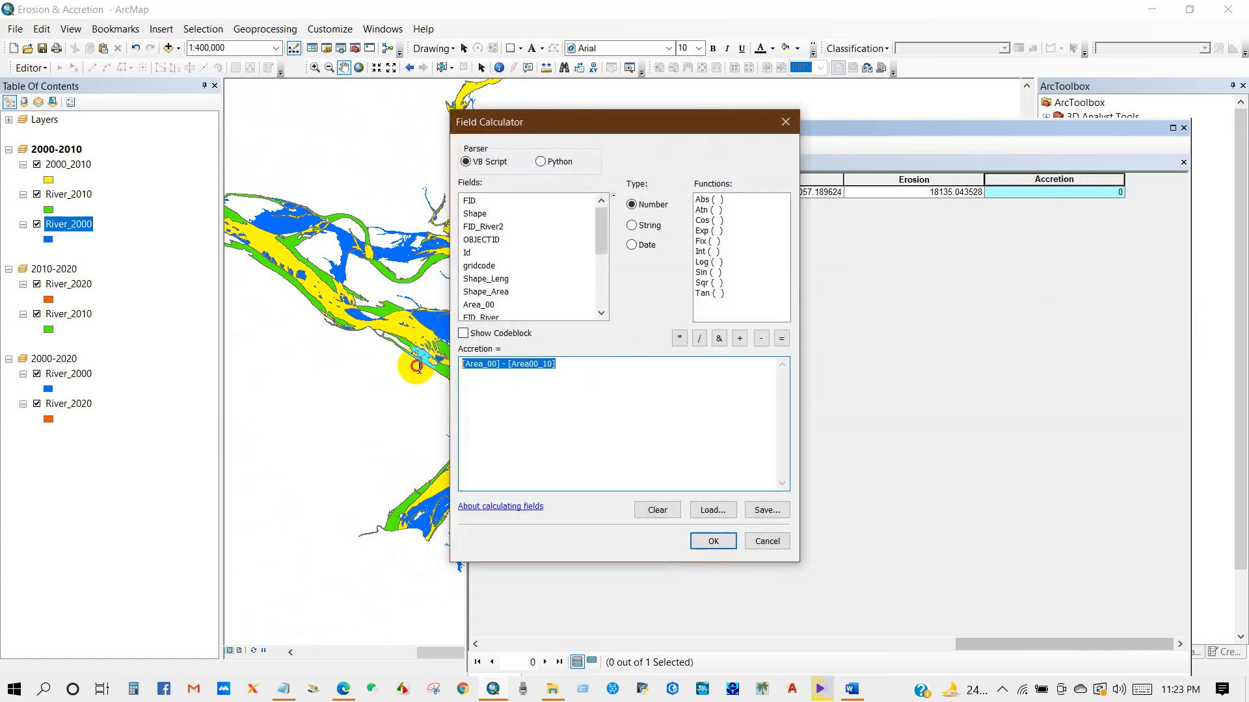
{"action": "key", "text": "BackSpace"}
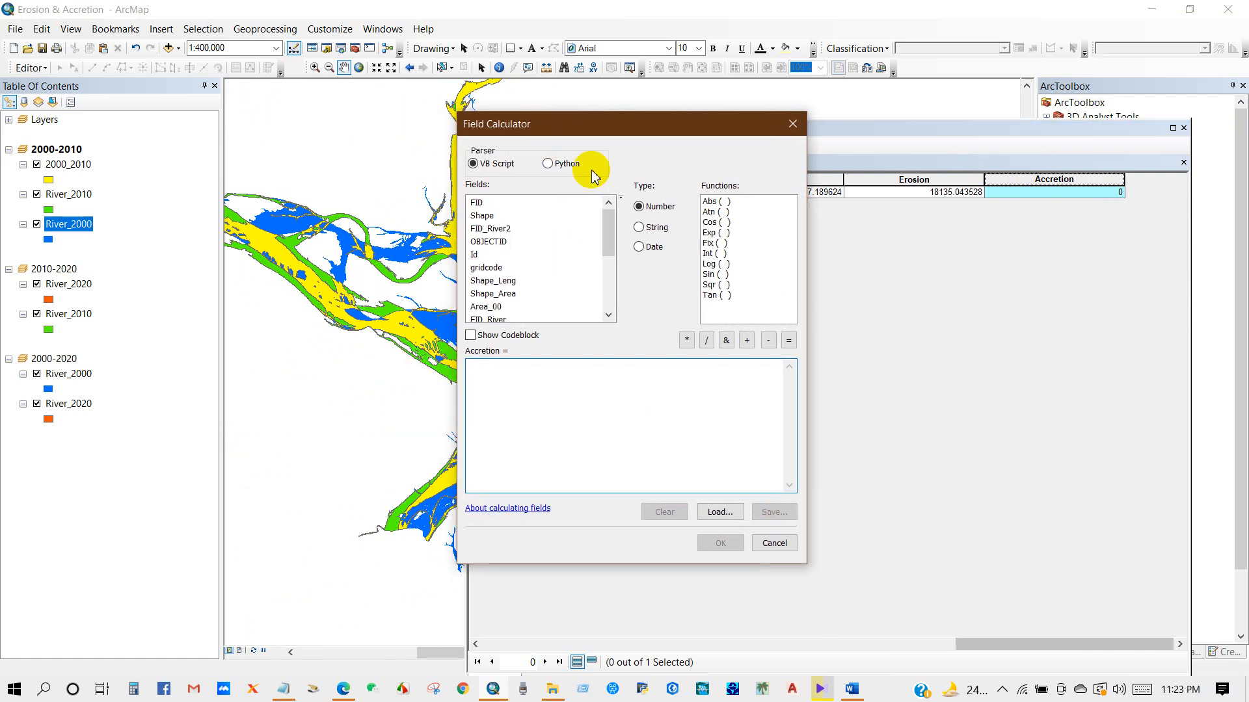
Check the Accretion formula in Word, return to ArcMap and start the Accretion expression with [Area_2010] -
{"action": "left_click", "coordinate": [852, 689]}
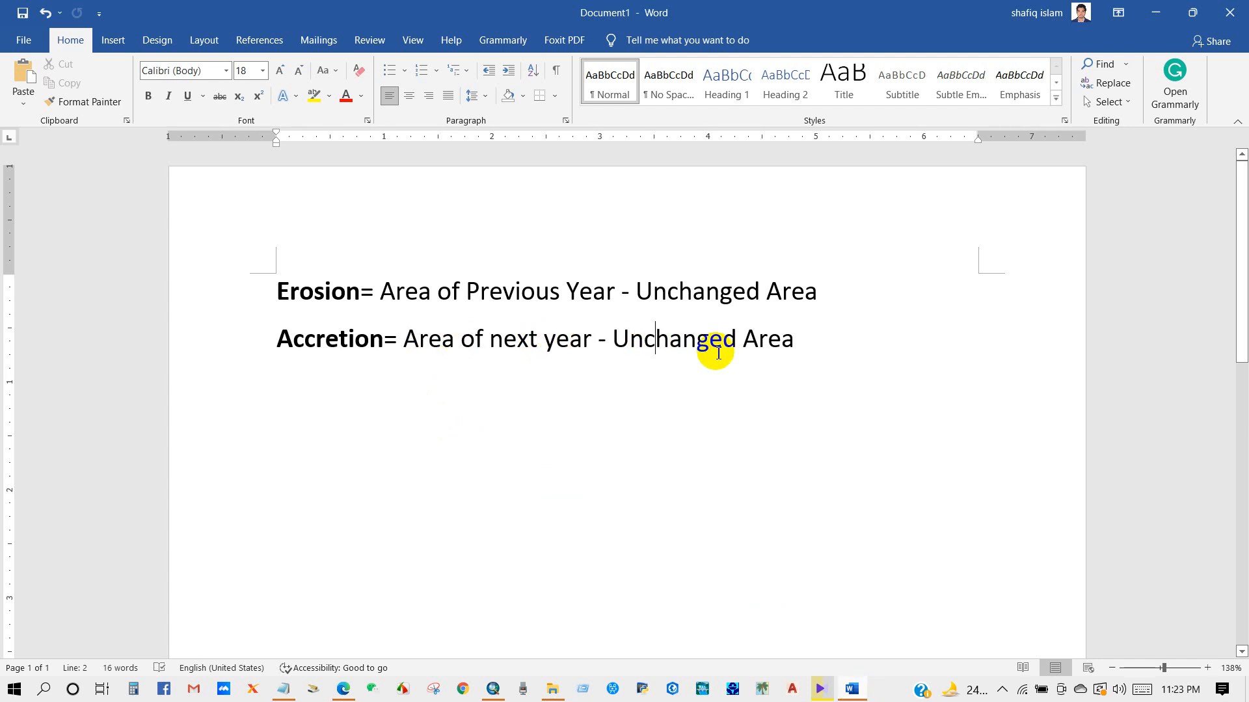
{"action": "left_click", "coordinate": [494, 689]}
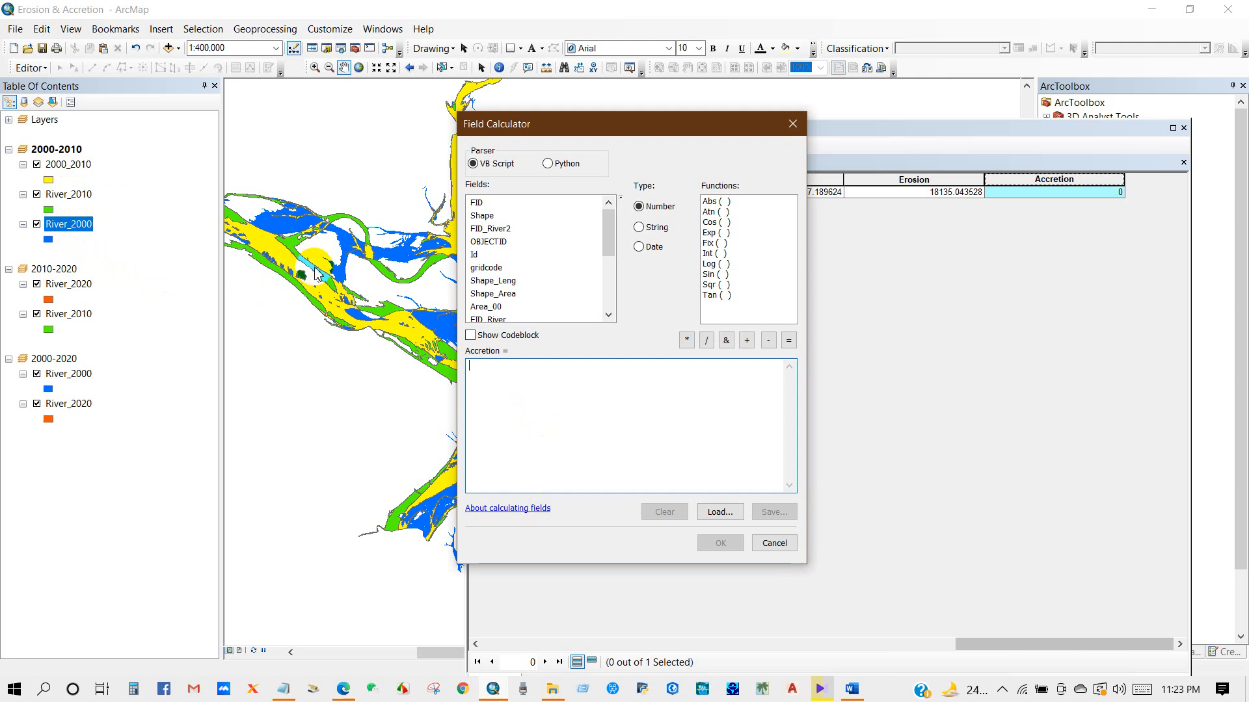
{"action": "left_click_drag", "start_coordinate": [610, 254], "coordinate": [608, 299]}
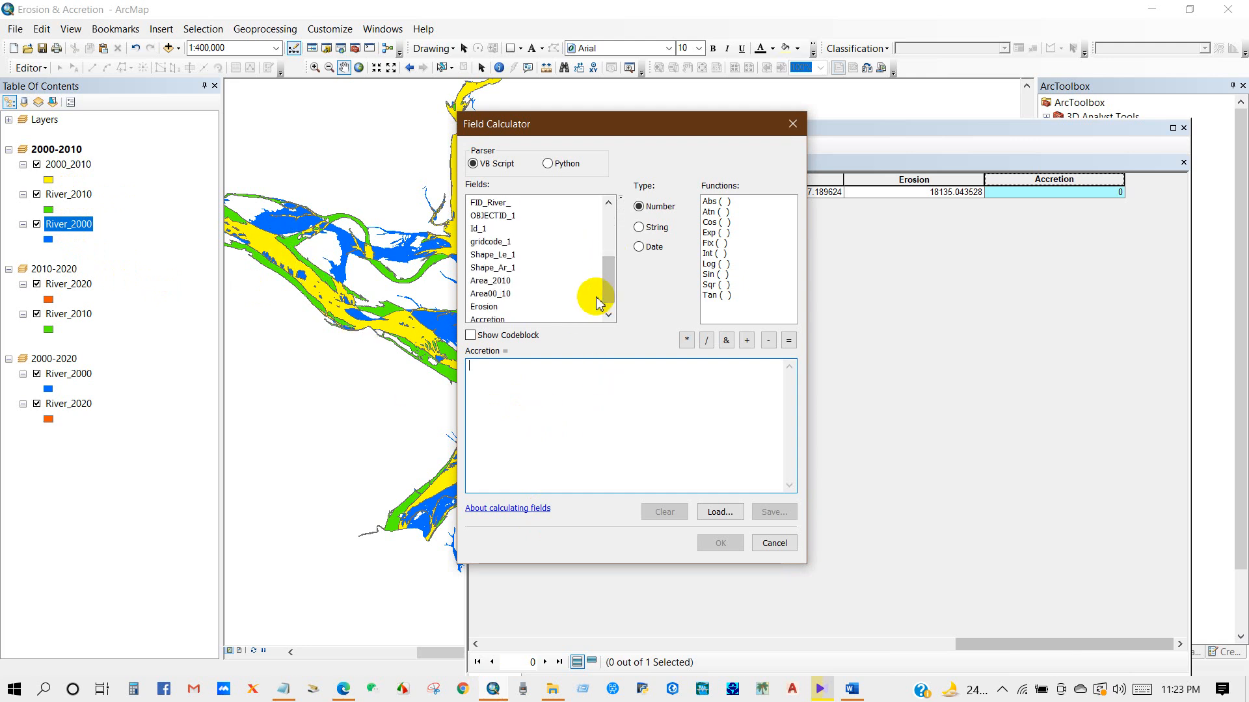
{"action": "double_click", "coordinate": [490, 280]}
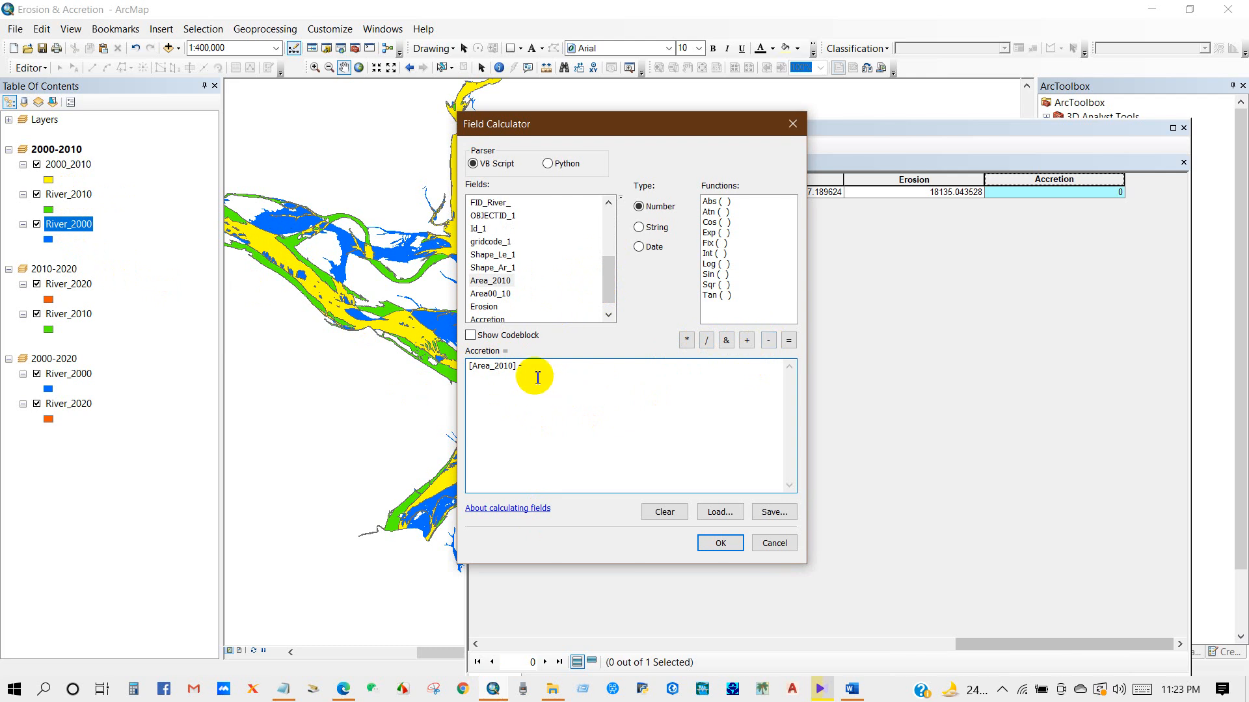
Complete the expression as [Area_2010] - [Area00_10] and calculate the Accretion field
{"action": "left_click_drag", "start_coordinate": [654, 121], "coordinate": [802, 251]}
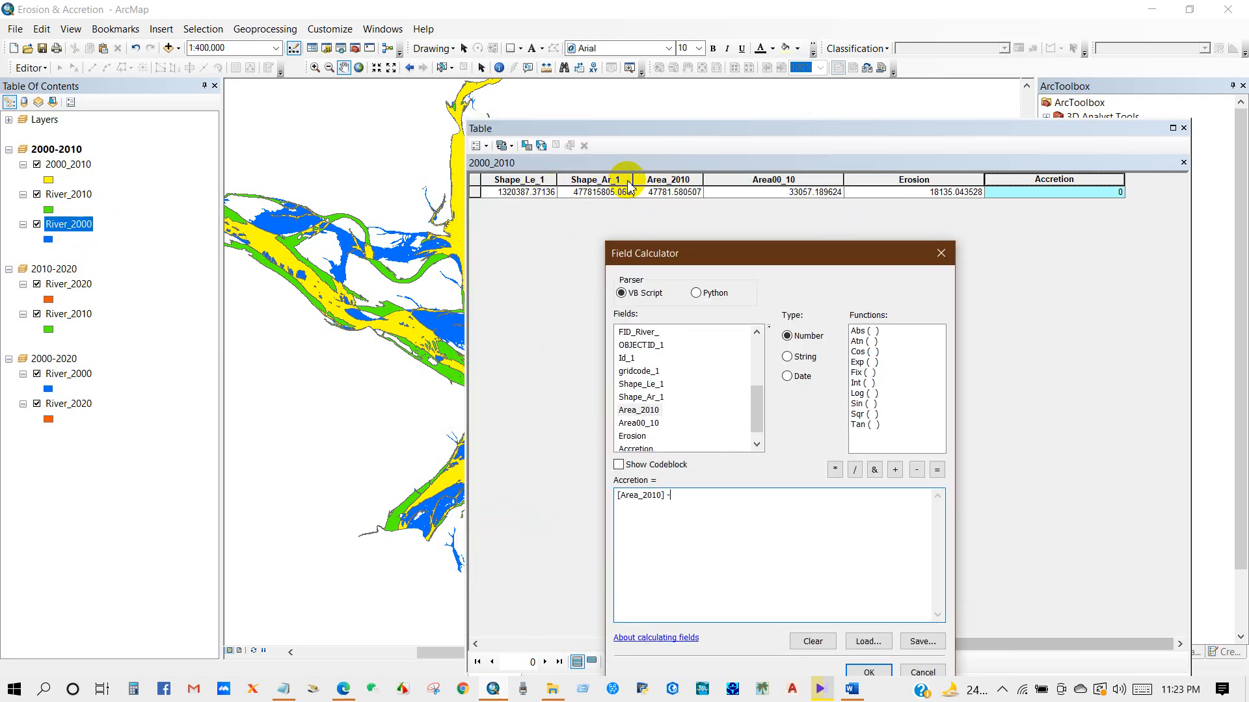
{"action": "left_click_drag", "start_coordinate": [727, 259], "coordinate": [730, 186]}
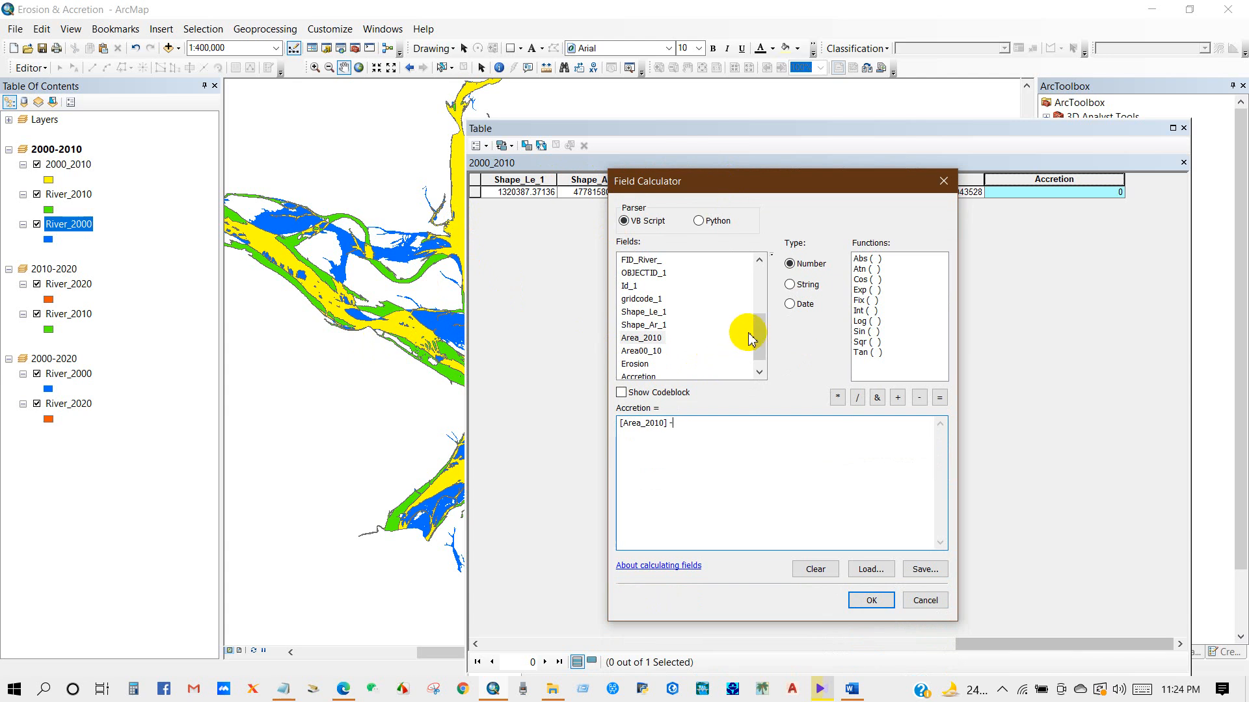
{"action": "left_click_drag", "start_coordinate": [756, 334], "coordinate": [758, 349]}
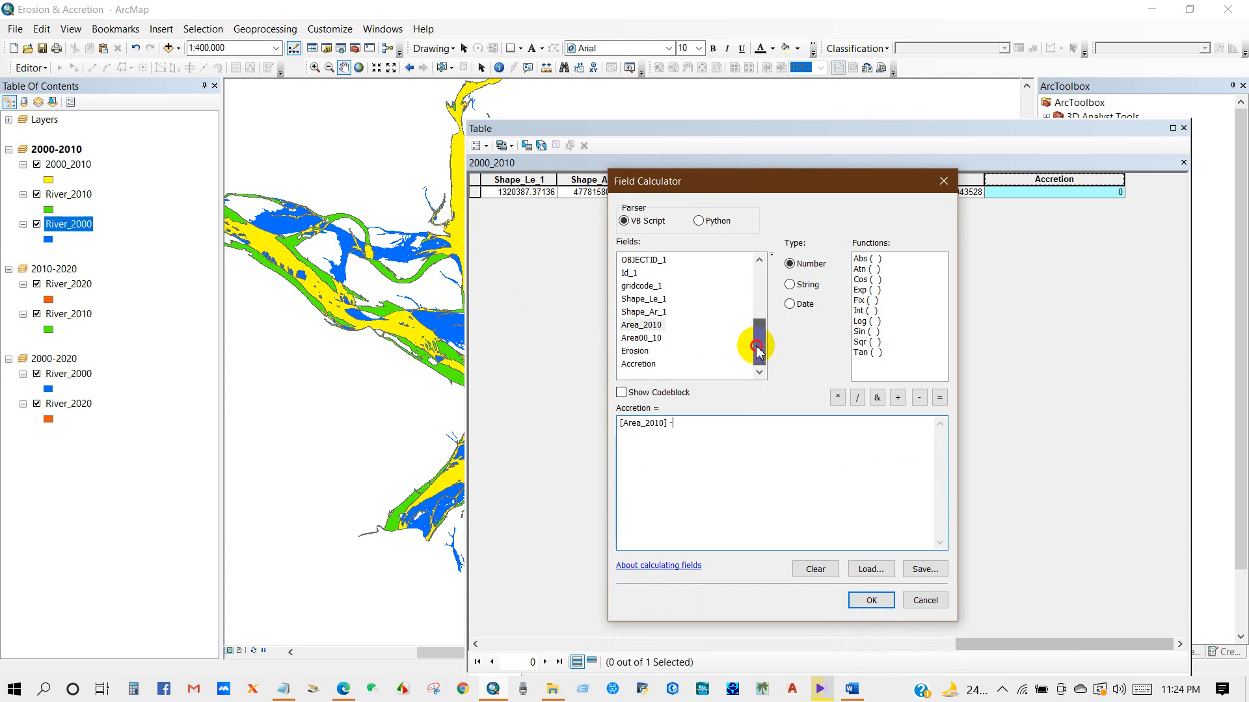
{"action": "double_click", "coordinate": [641, 338]}
{"action": "left_click_drag", "start_coordinate": [621, 424], "coordinate": [718, 427]}
{"action": "left_click", "coordinate": [748, 434]}
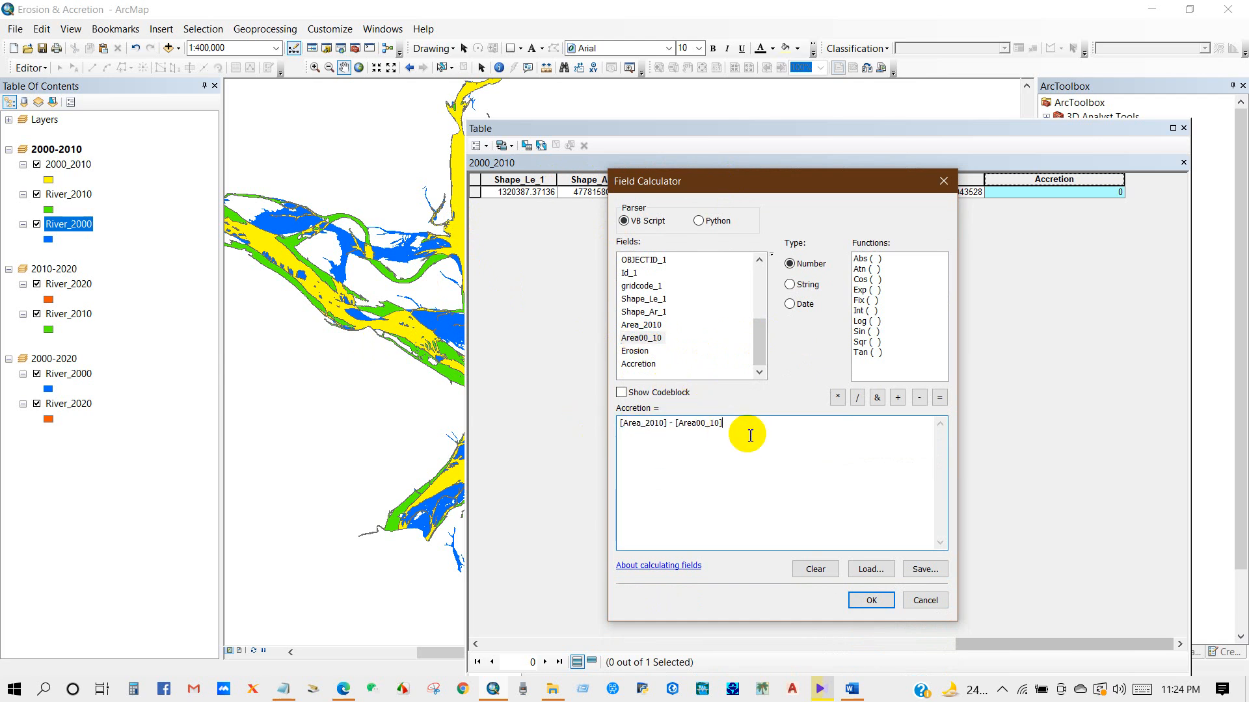
{"action": "left_click", "coordinate": [872, 600]}
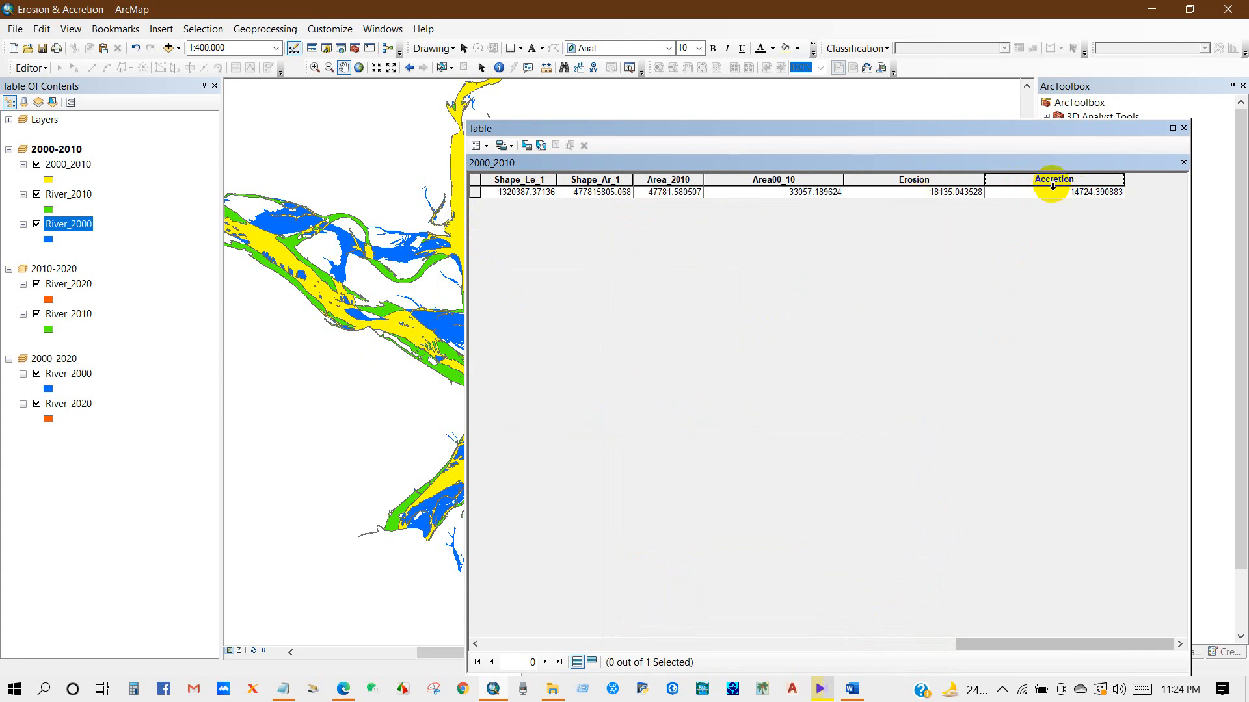
Close the 2000_2010 attribute table and activate the 2010-2020 data frame
{"action": "left_click_drag", "start_coordinate": [908, 127], "coordinate": [783, 104]}
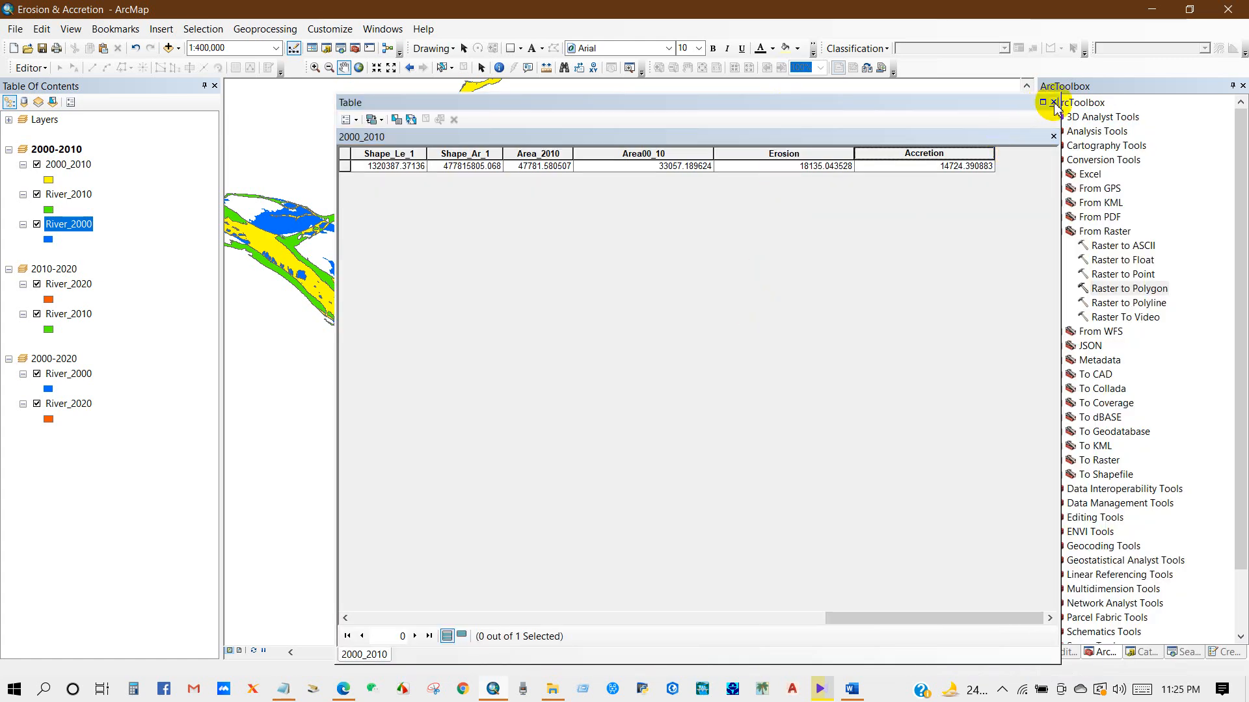
{"action": "left_click", "coordinate": [1053, 101]}
{"action": "left_click_drag", "start_coordinate": [467, 379], "coordinate": [649, 411]}
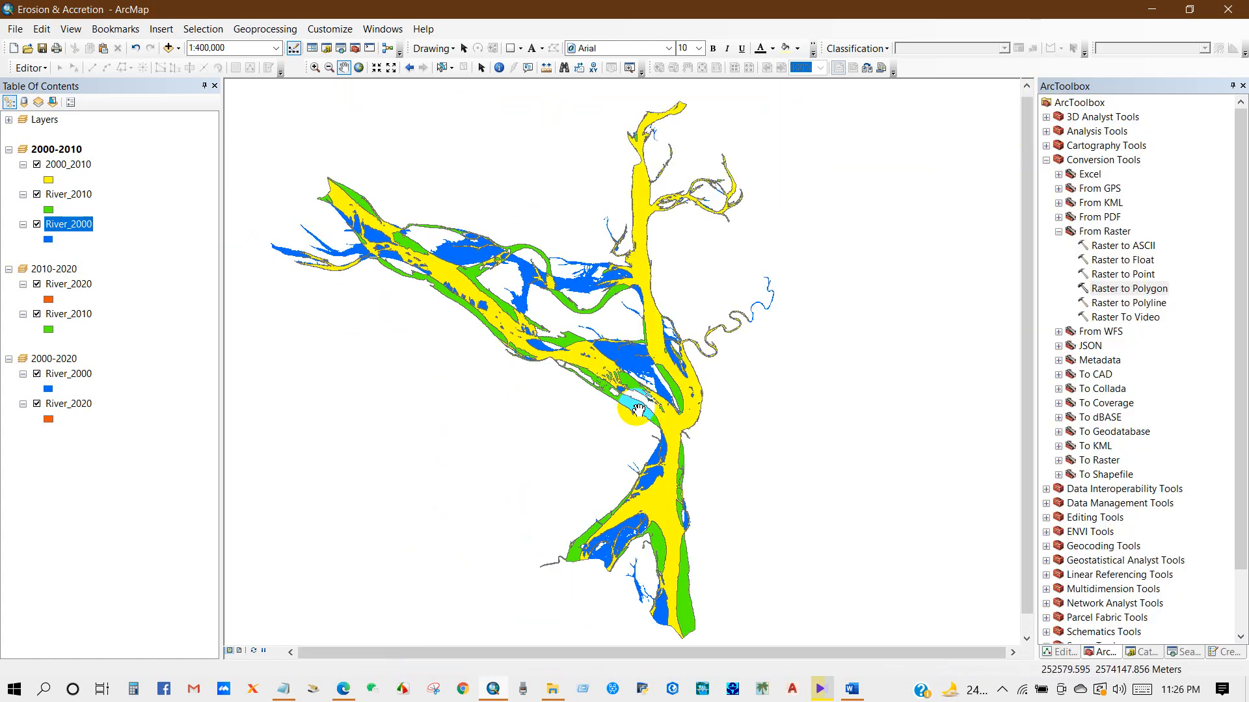
{"action": "scroll", "coordinate": [639, 411], "scroll_direction": "down", "scroll_amount": 1}
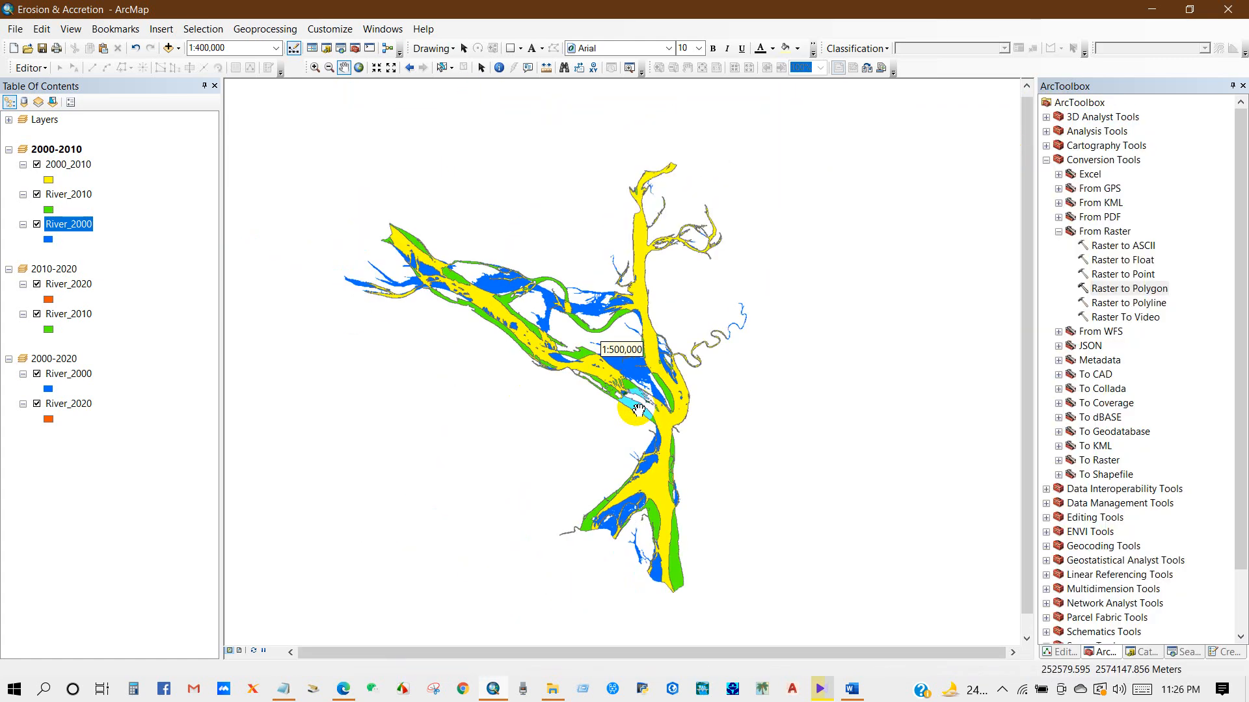
{"action": "left_click", "coordinate": [41, 151]}
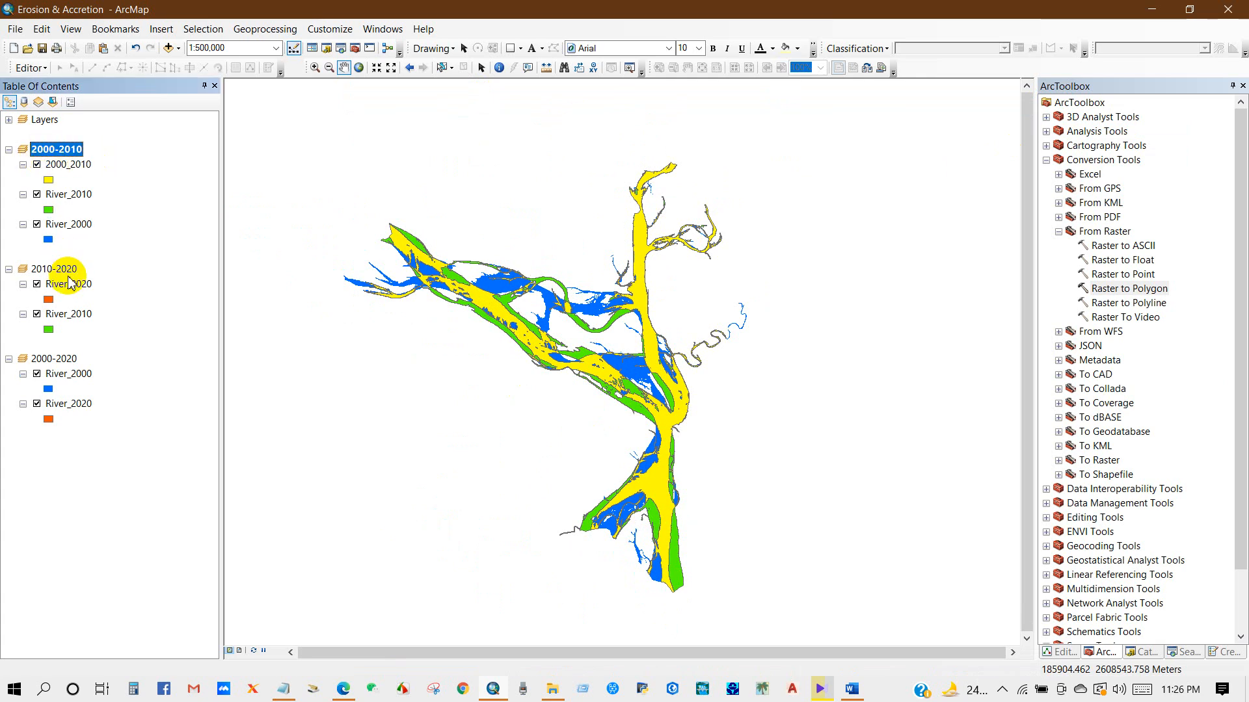
{"action": "left_click", "coordinate": [56, 270]}
{"action": "right_click", "coordinate": [51, 271]}
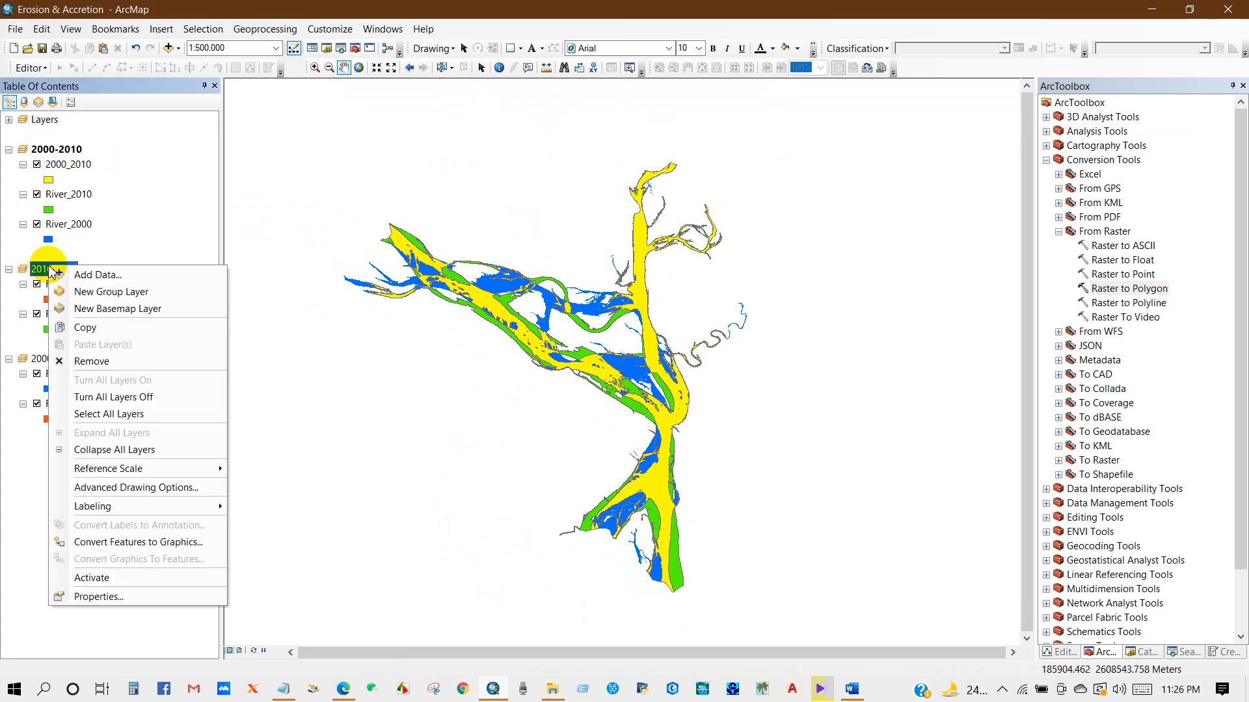
{"action": "left_click", "coordinate": [89, 578]}
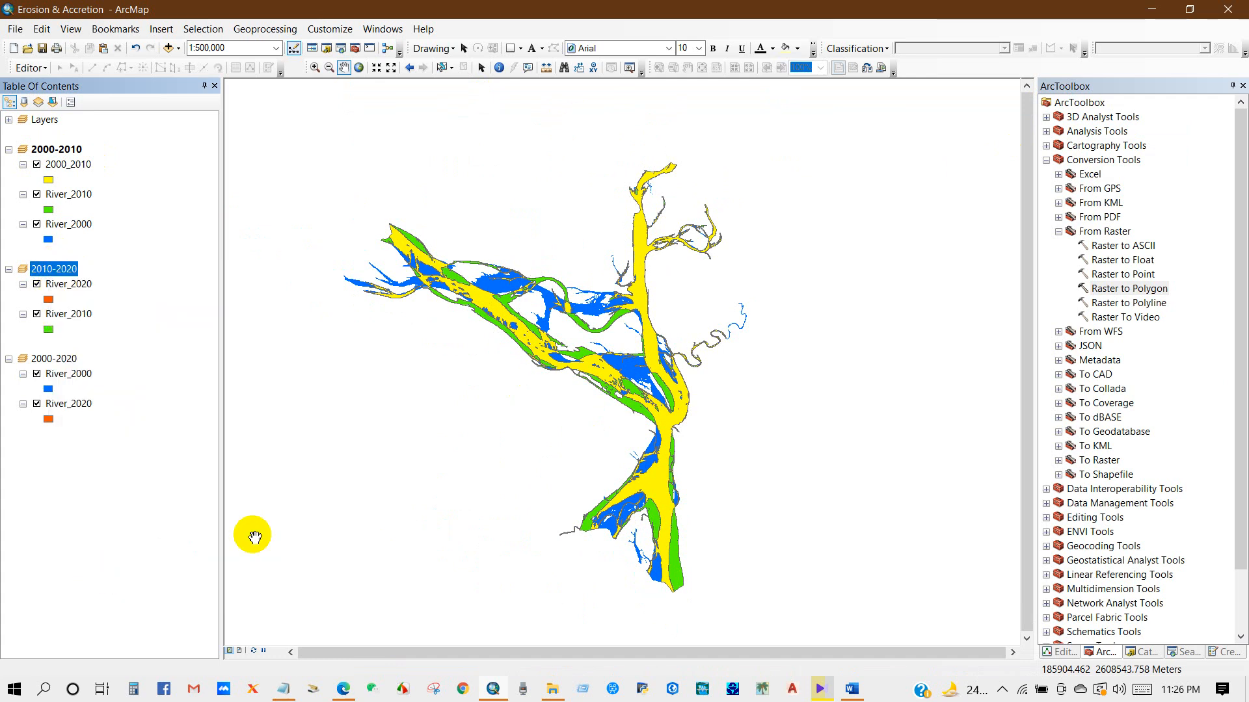
{"action": "left_click_drag", "start_coordinate": [691, 400], "coordinate": [562, 427]}
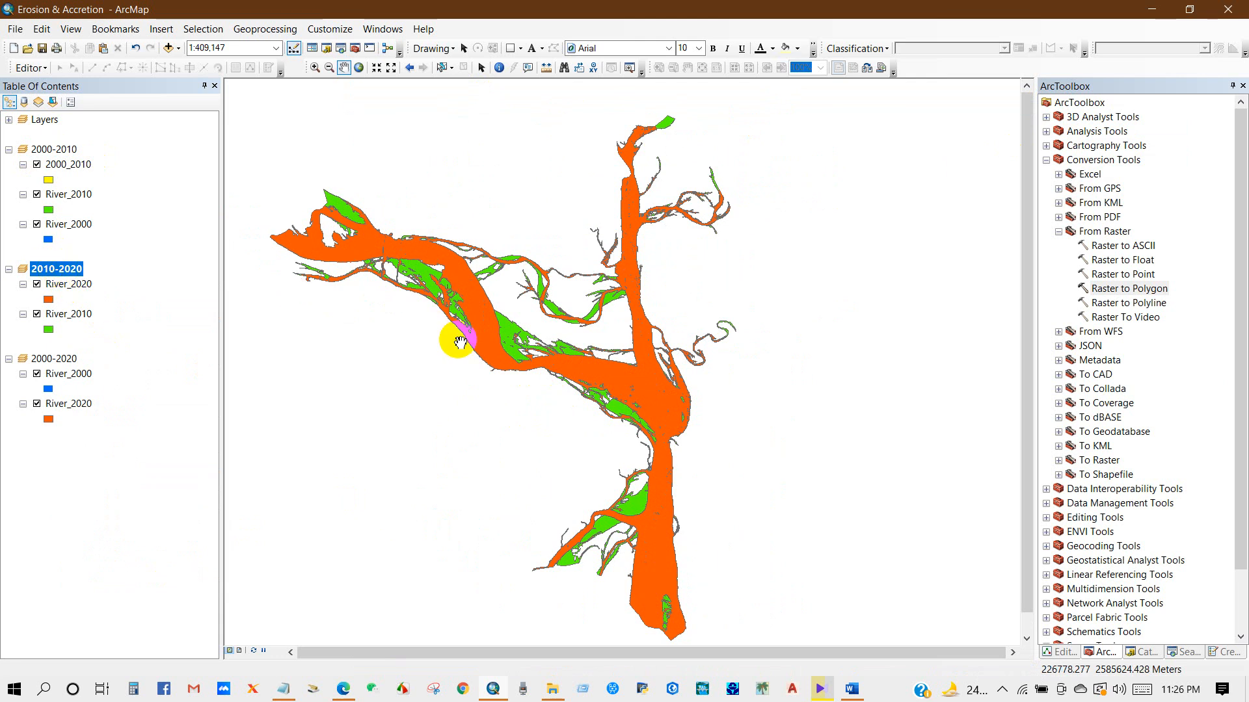
Start the Intersect geoprocessing tool with River_2010 and River_2020 as input features
{"action": "left_click", "coordinate": [265, 28]}
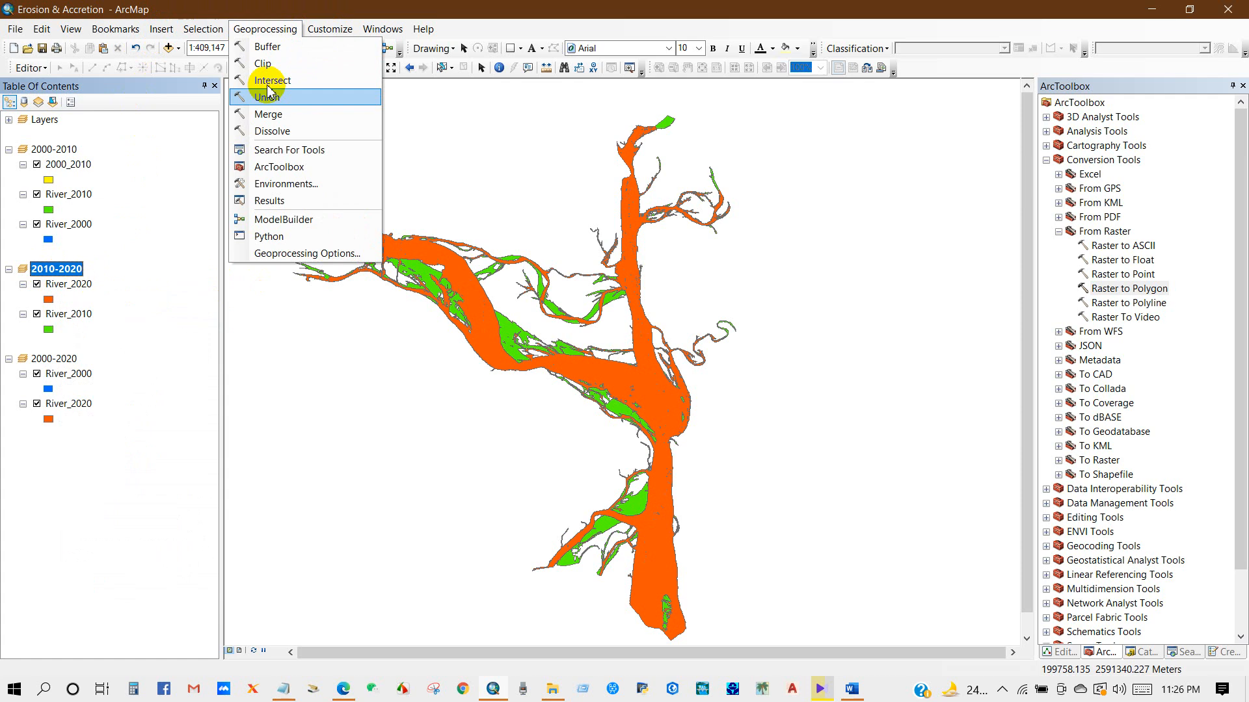
{"action": "left_click", "coordinate": [270, 80]}
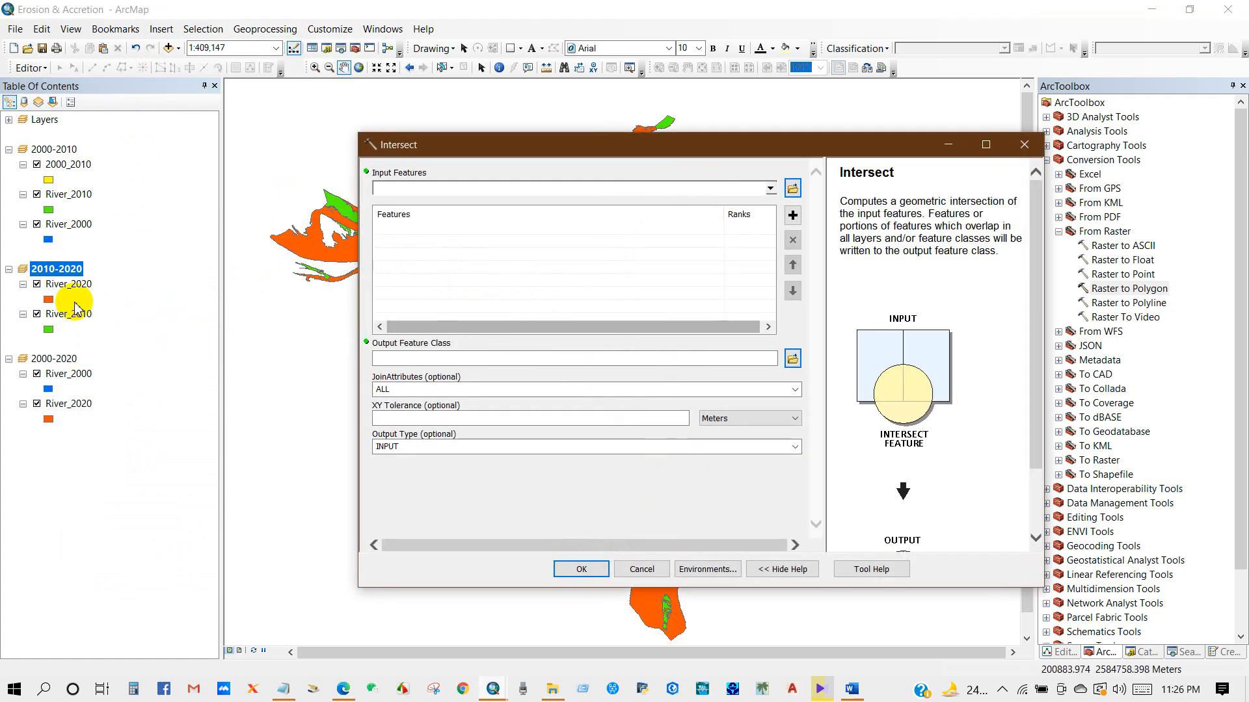
{"action": "left_click", "coordinate": [771, 189]}
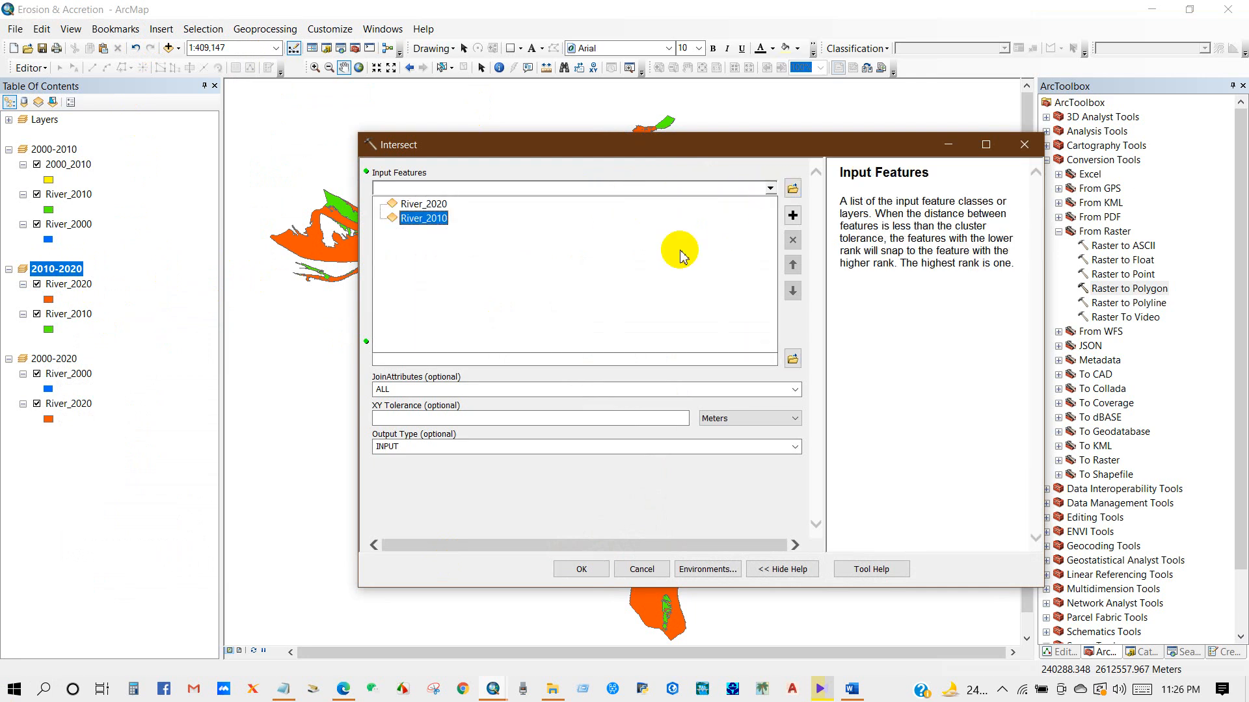
{"action": "left_click", "coordinate": [439, 221]}
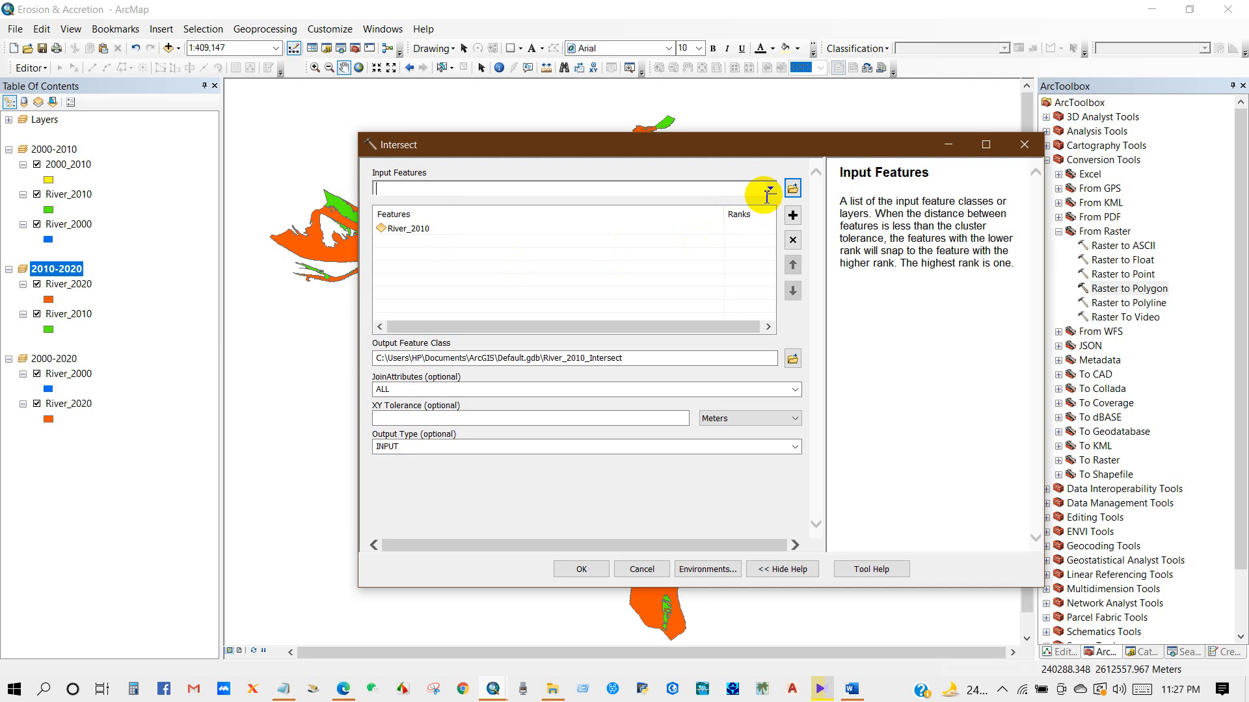
{"action": "left_click", "coordinate": [770, 188]}
{"action": "left_click", "coordinate": [422, 204]}
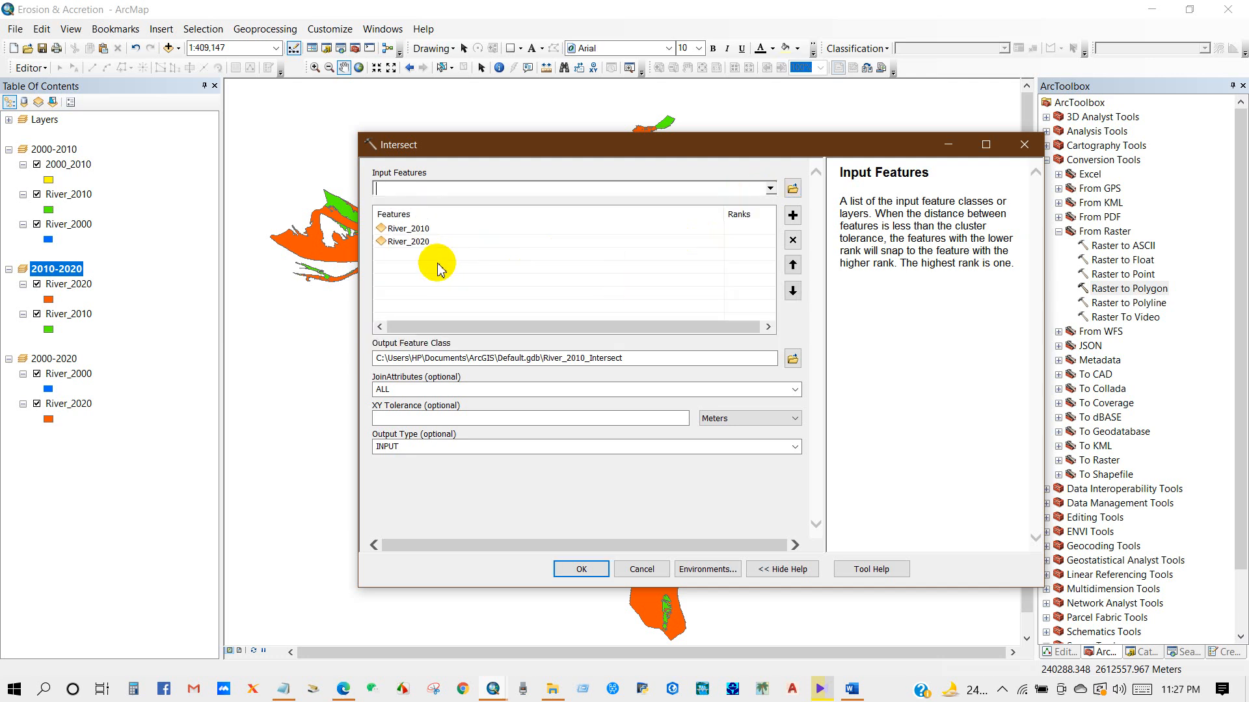
Save the intersect output as 2010-2020 in the Erosion & Accreation folder and run the tool
{"action": "left_click", "coordinate": [792, 359]}
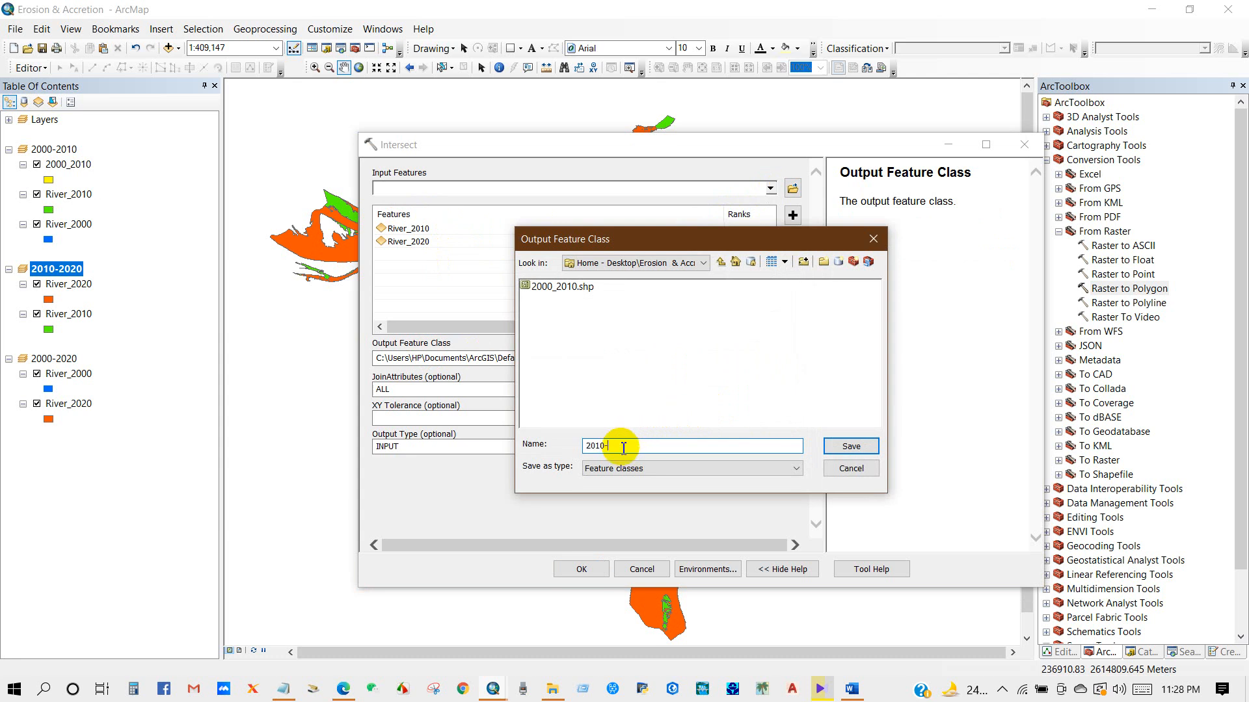
{"action": "left_click", "coordinate": [623, 449]}
{"action": "type", "text": "2010-2020"}
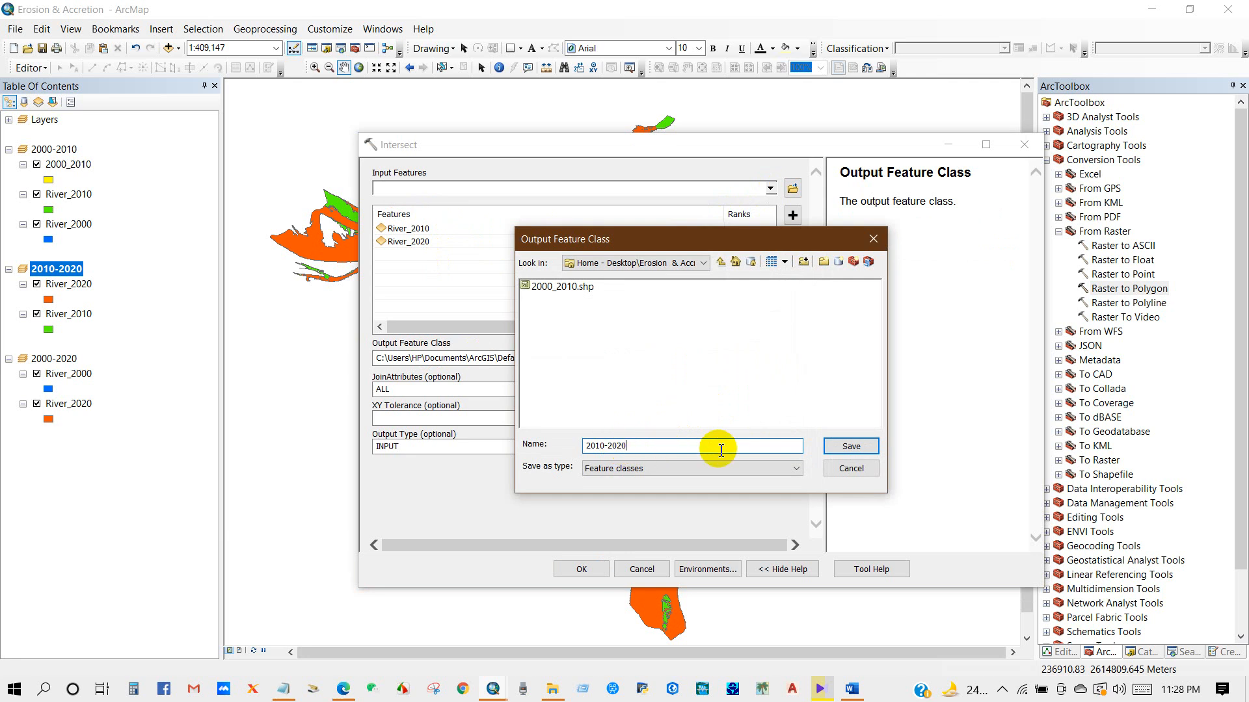
{"action": "left_click", "coordinate": [849, 447]}
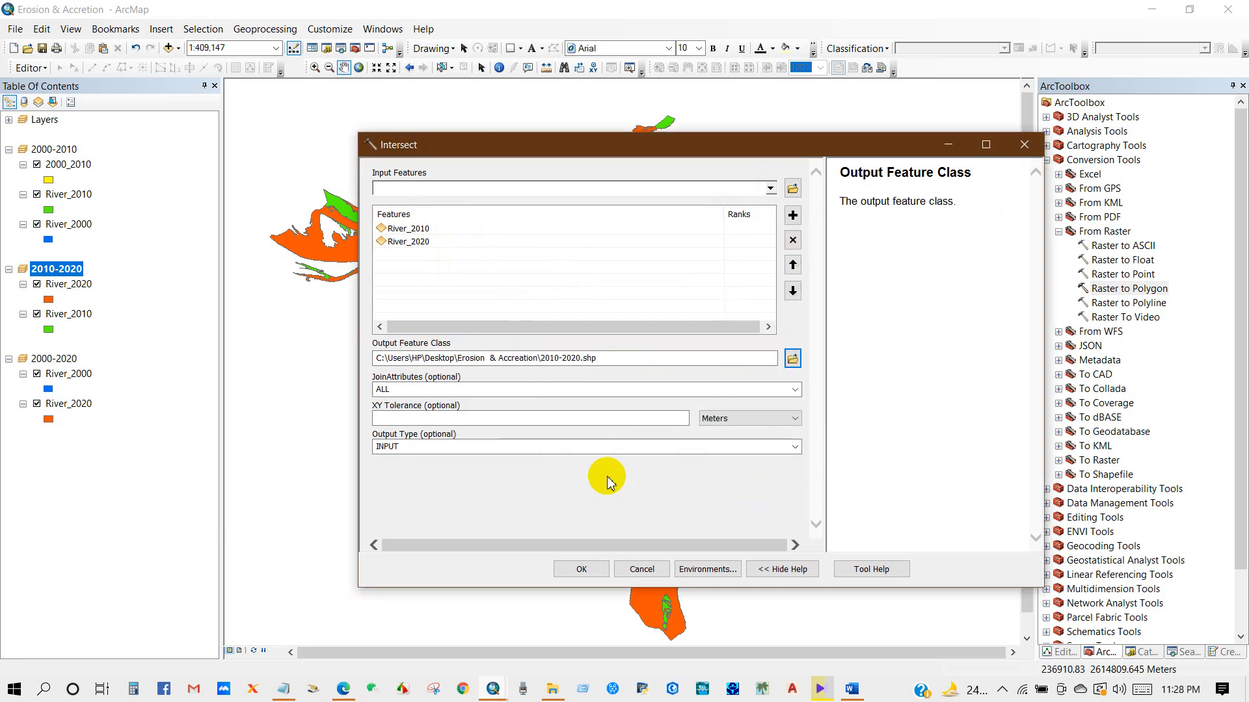
{"action": "left_click", "coordinate": [583, 570]}
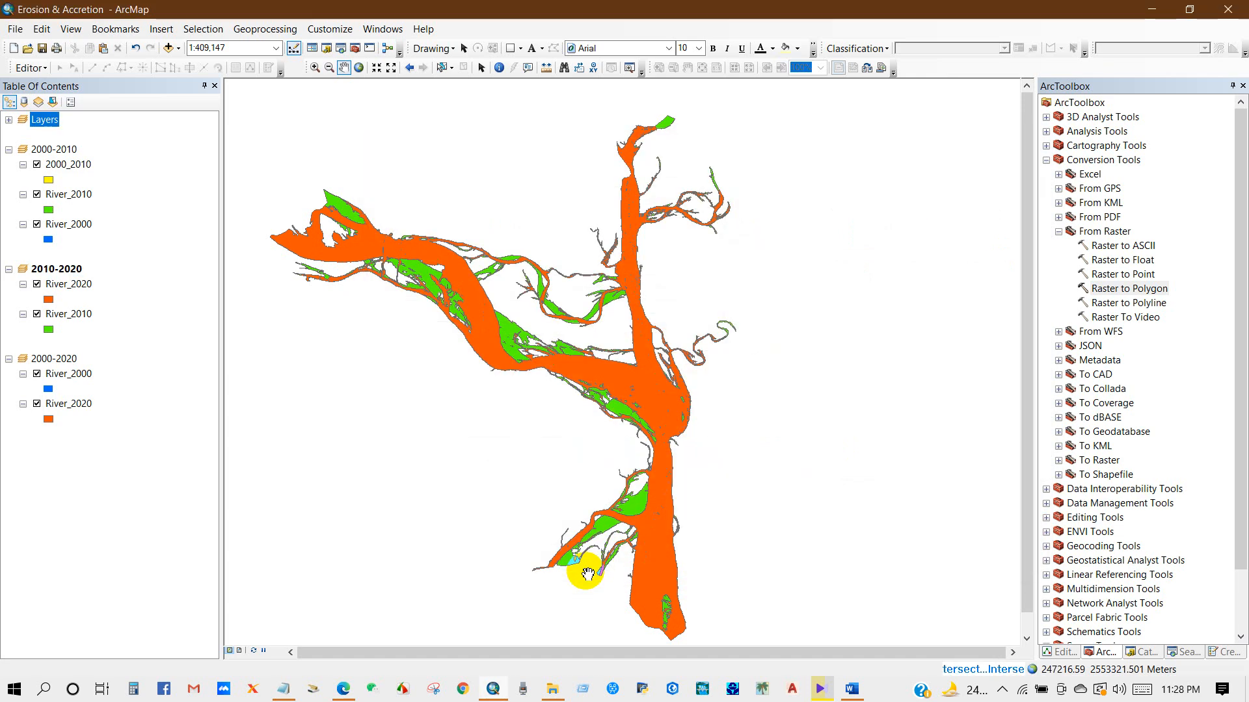
Change the fill color of the new 2010-2020 intersect layer to dark blue
{"action": "left_click_drag", "start_coordinate": [584, 422], "coordinate": [586, 407]}
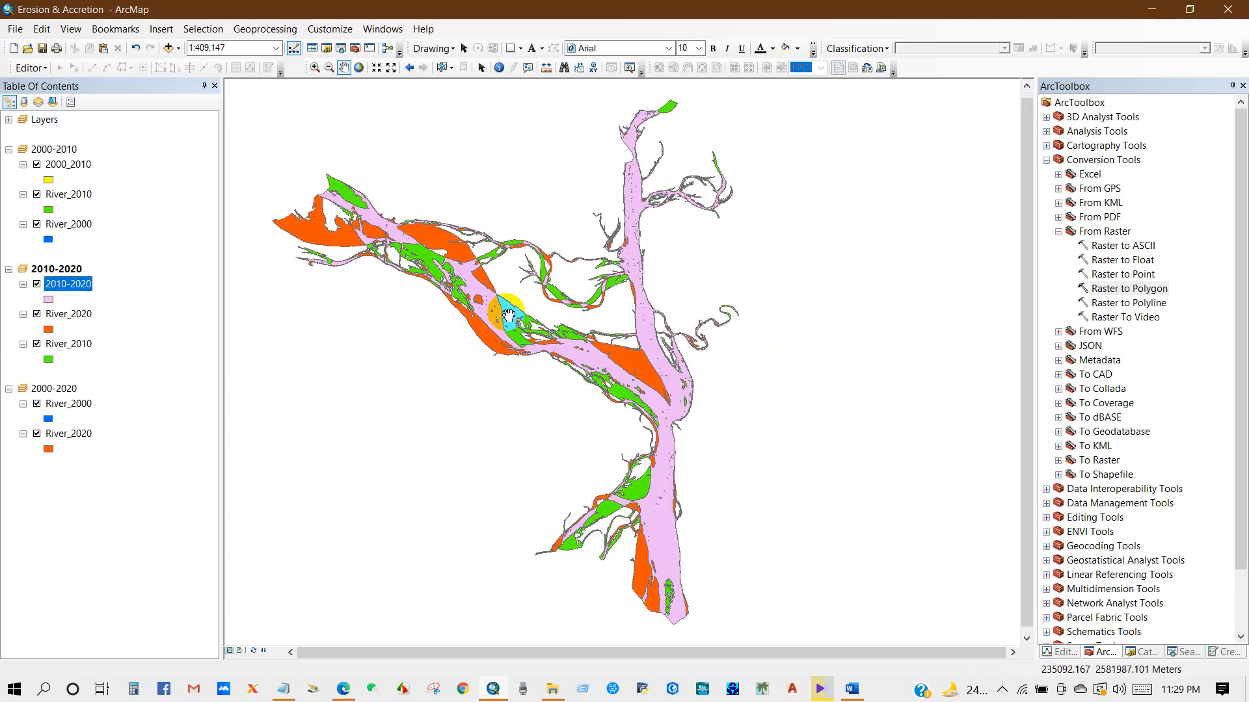
{"action": "left_click", "coordinate": [52, 294]}
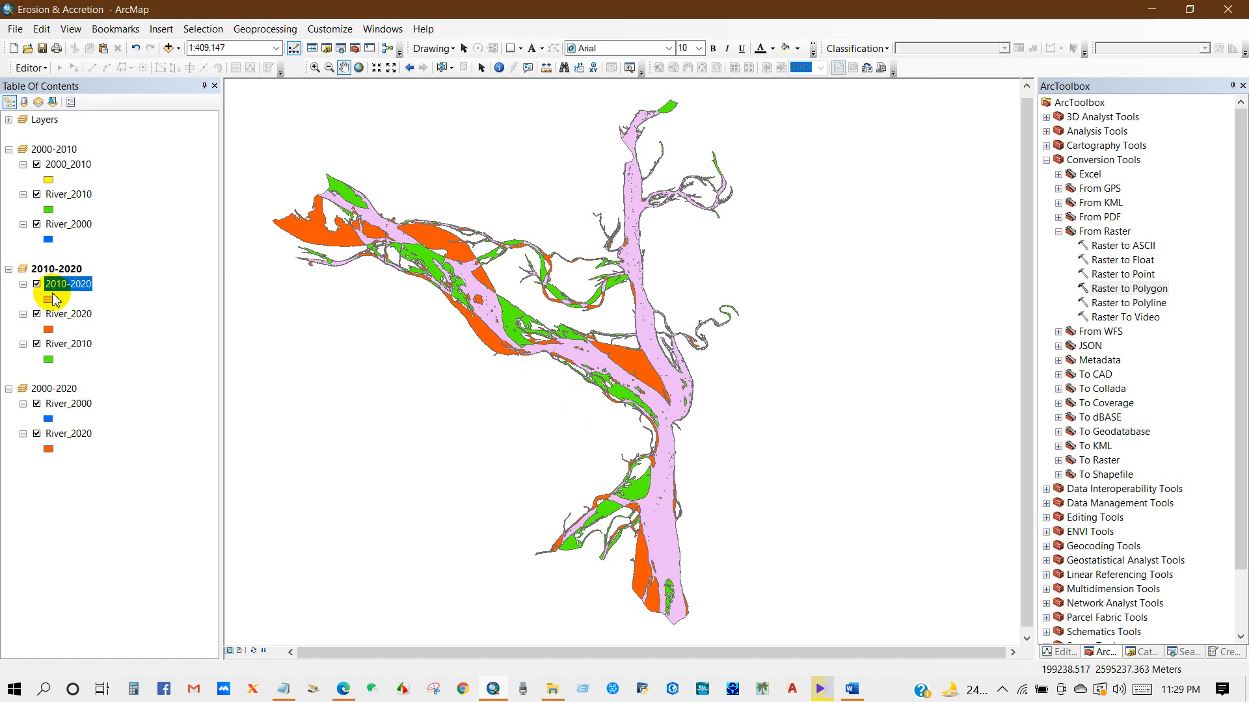
{"action": "left_click", "coordinate": [757, 304]}
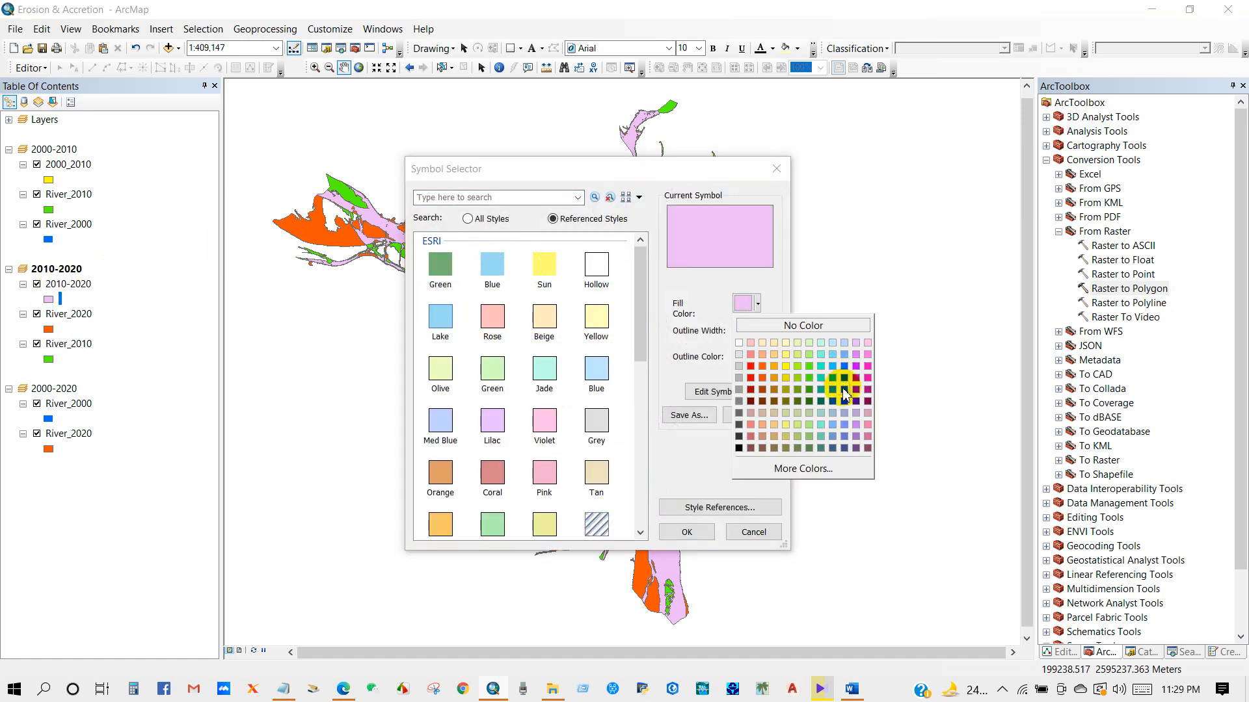
{"action": "left_click", "coordinate": [844, 389]}
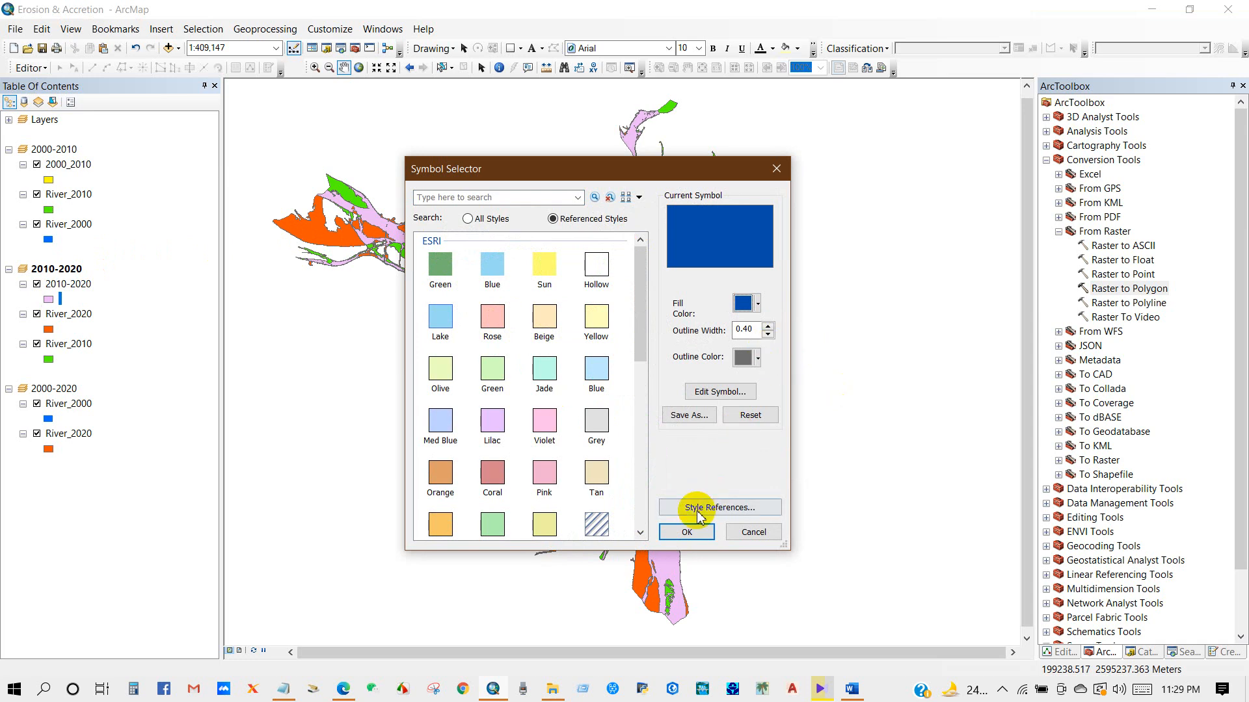
{"action": "left_click", "coordinate": [687, 532]}
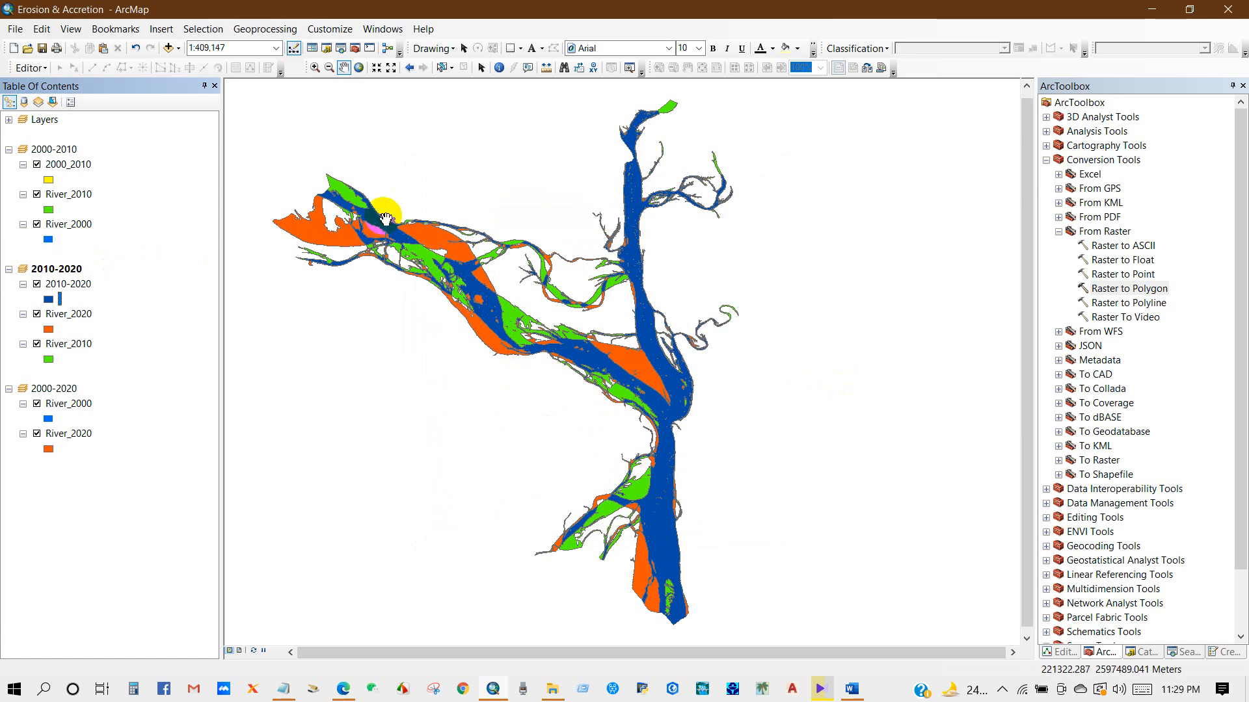
Examine the overlap between the 2010-2020 intersect layer and the River_2010 and River_2020 layers along the channel
{"action": "scroll", "coordinate": [656, 528], "scroll_direction": "up", "scroll_amount": 1}
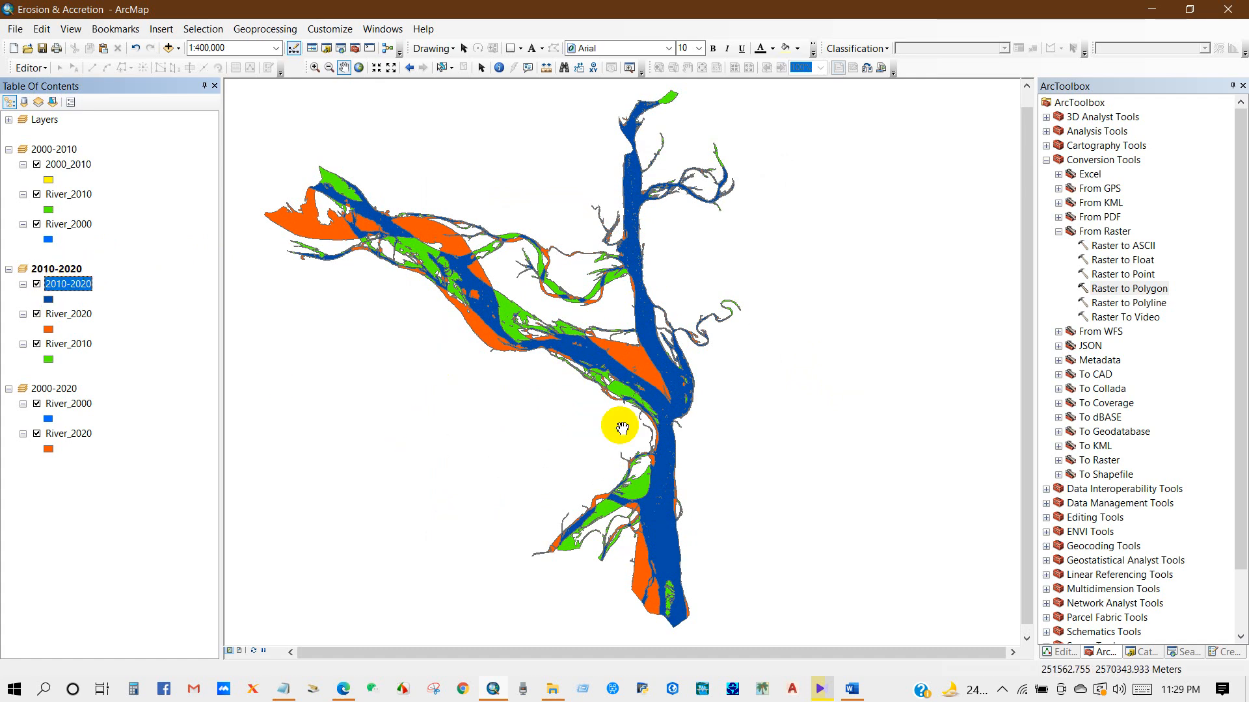
{"action": "scroll", "coordinate": [449, 290], "scroll_direction": "up", "scroll_amount": 2}
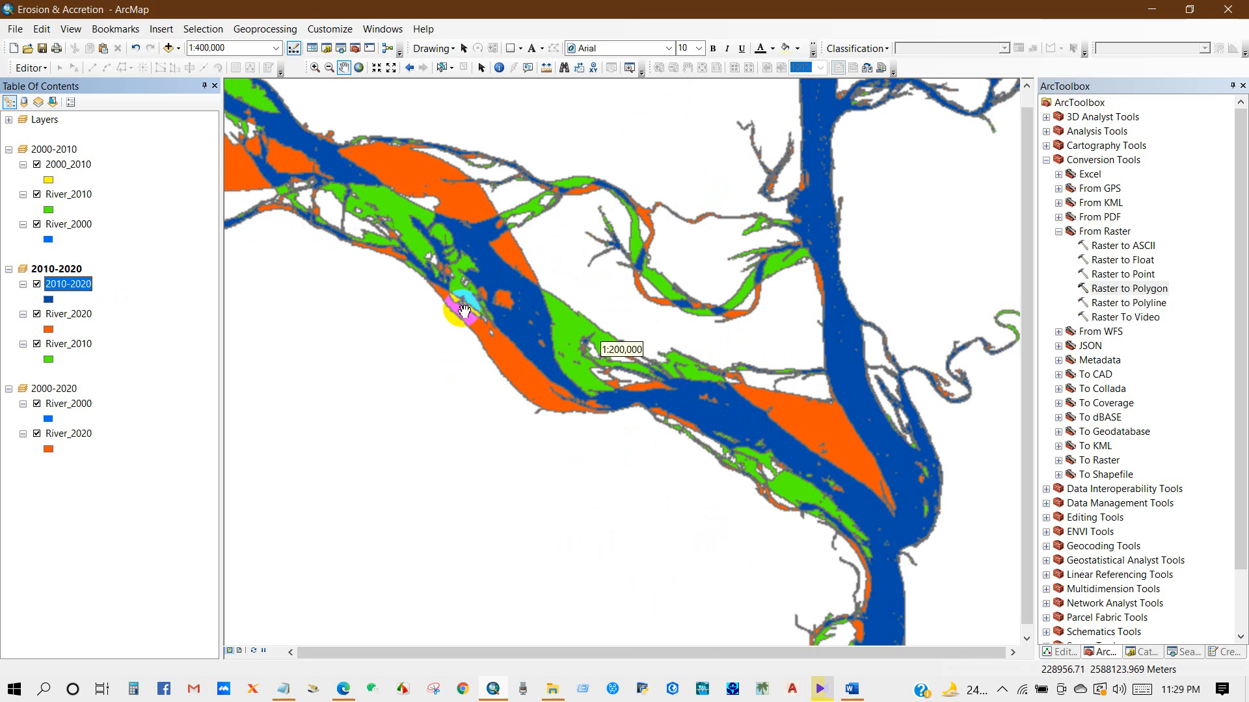
{"action": "left_click_drag", "start_coordinate": [503, 344], "coordinate": [680, 444]}
{"action": "left_click_drag", "start_coordinate": [602, 404], "coordinate": [368, 222]}
{"action": "left_click_drag", "start_coordinate": [716, 422], "coordinate": [626, 387]}
{"action": "scroll", "coordinate": [676, 429], "scroll_direction": "down", "scroll_amount": 1}
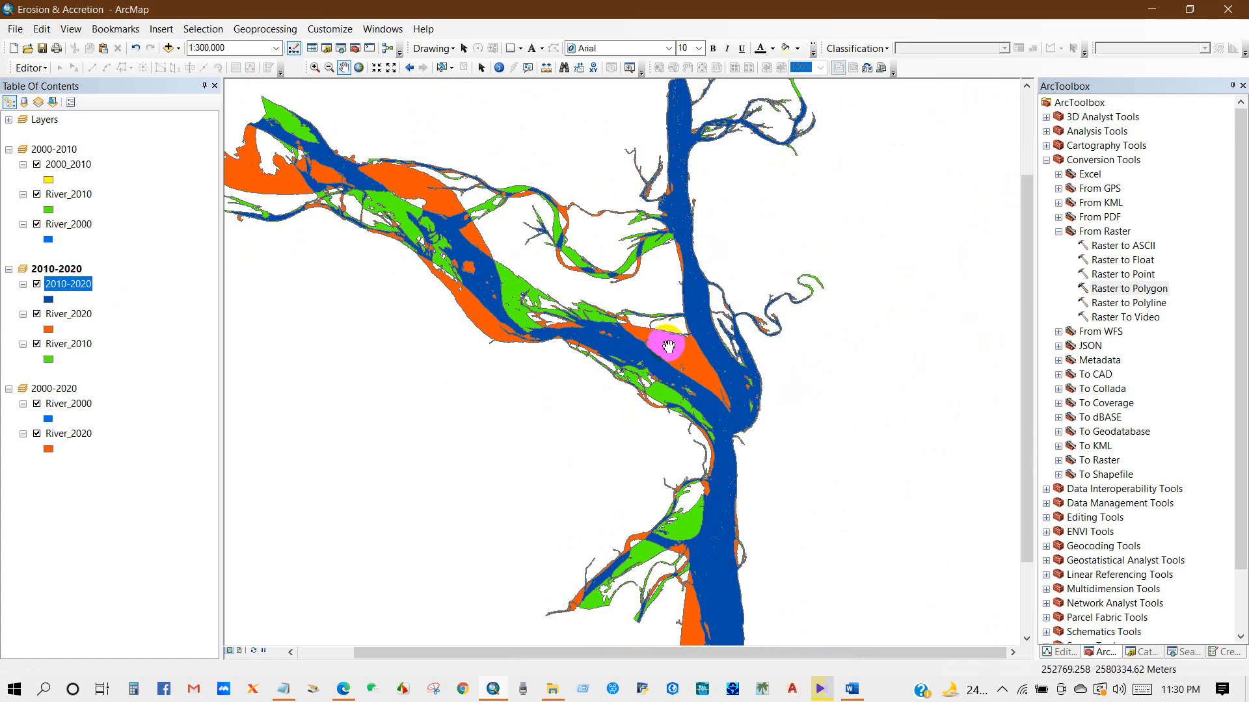
Open the 2010-2020 layer's attribute table and add a Double field named Area10_20
{"action": "right_click", "coordinate": [58, 284]}
{"action": "left_click", "coordinate": [106, 326]}
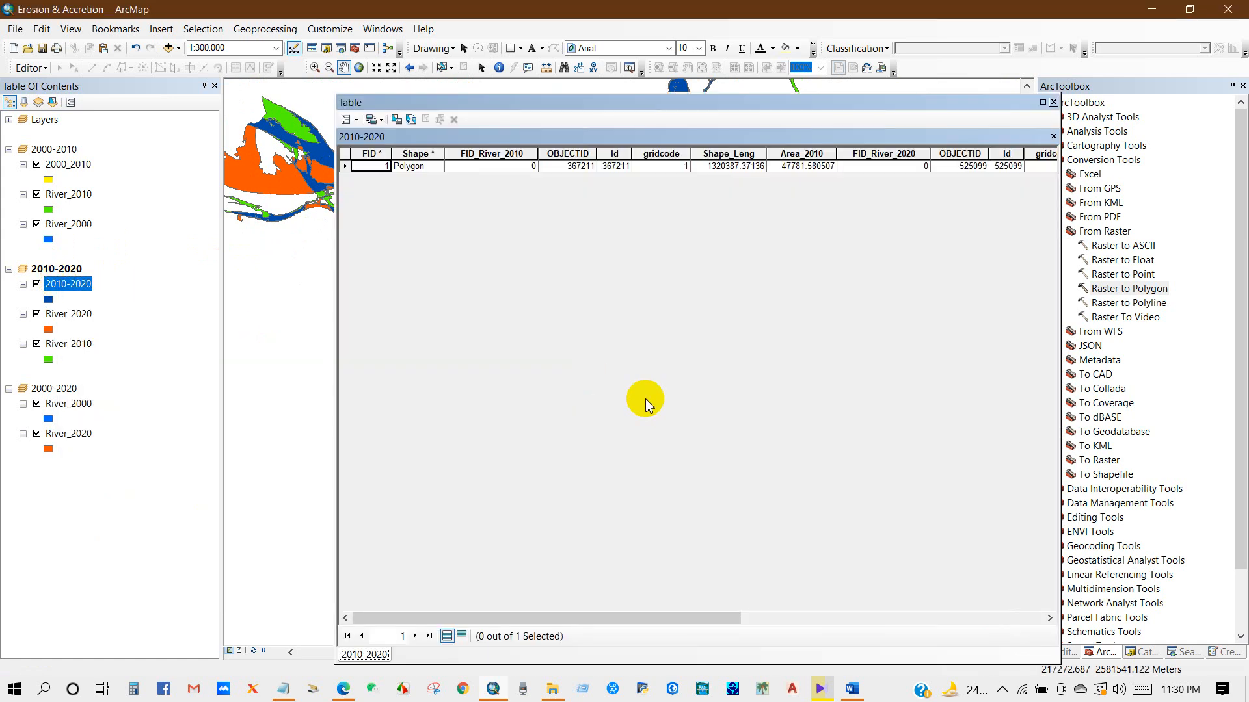
{"action": "left_click_drag", "start_coordinate": [489, 619], "coordinate": [910, 595]}
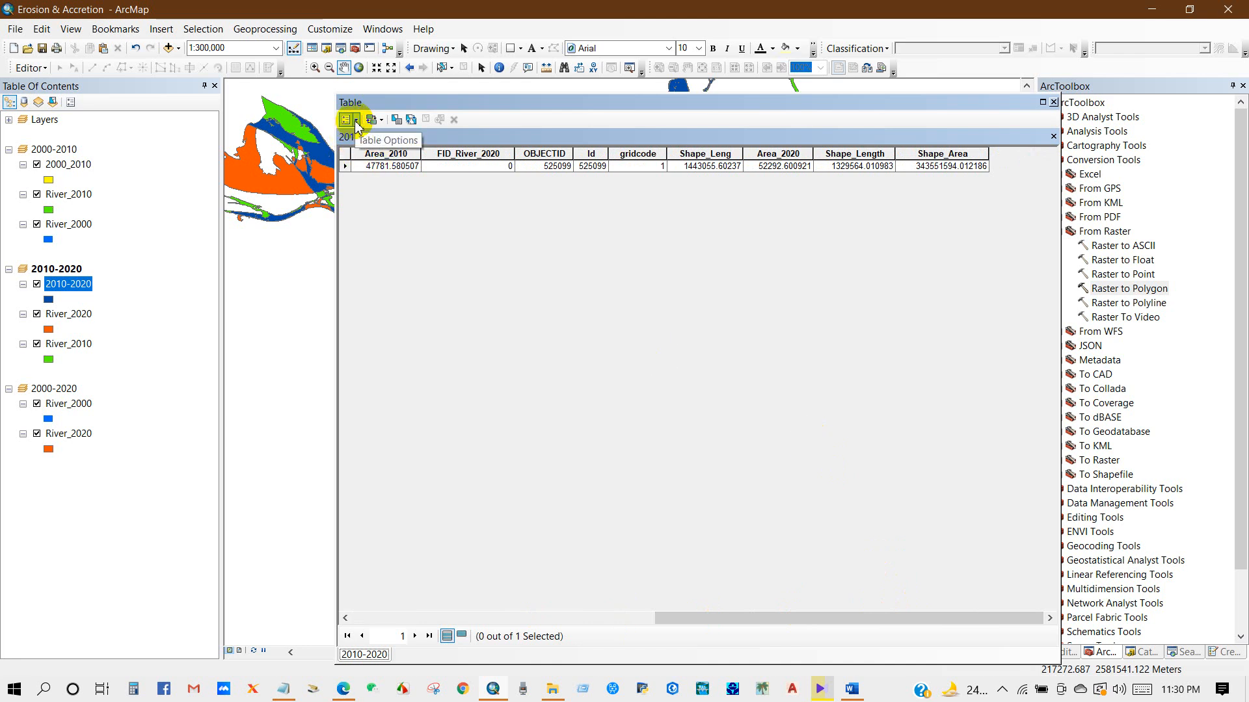
{"action": "left_click", "coordinate": [356, 121]}
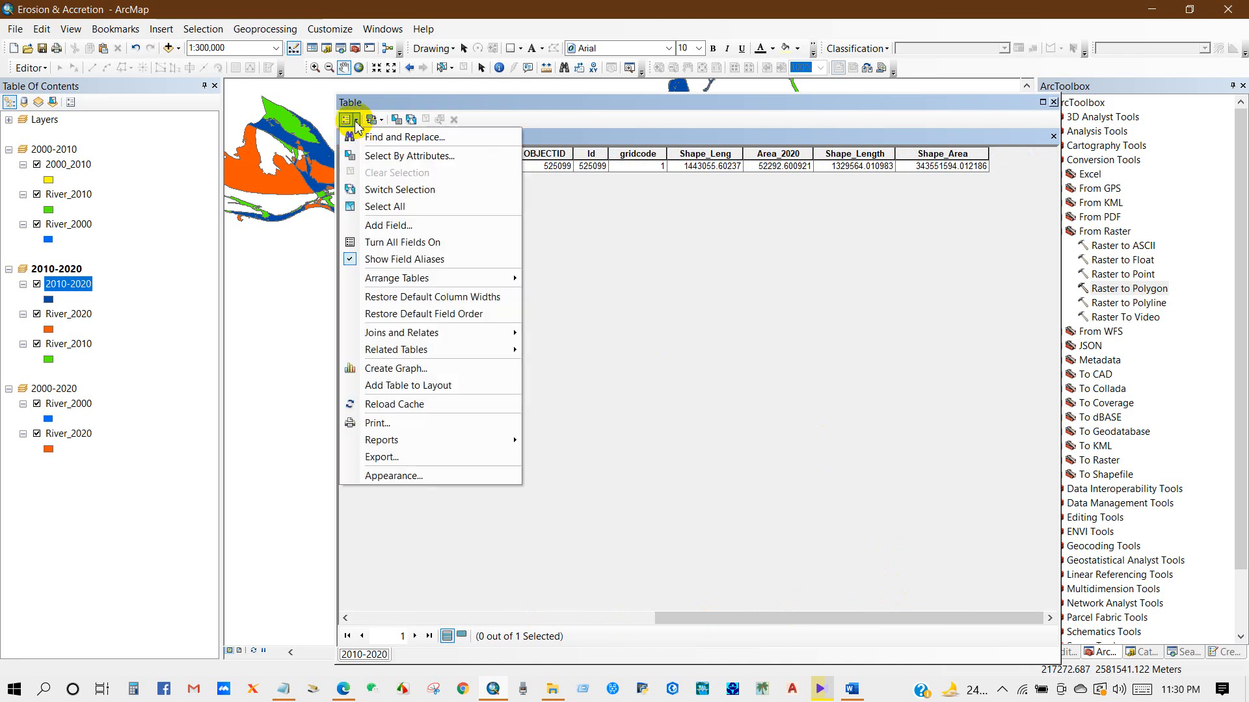
{"action": "left_click", "coordinate": [377, 224]}
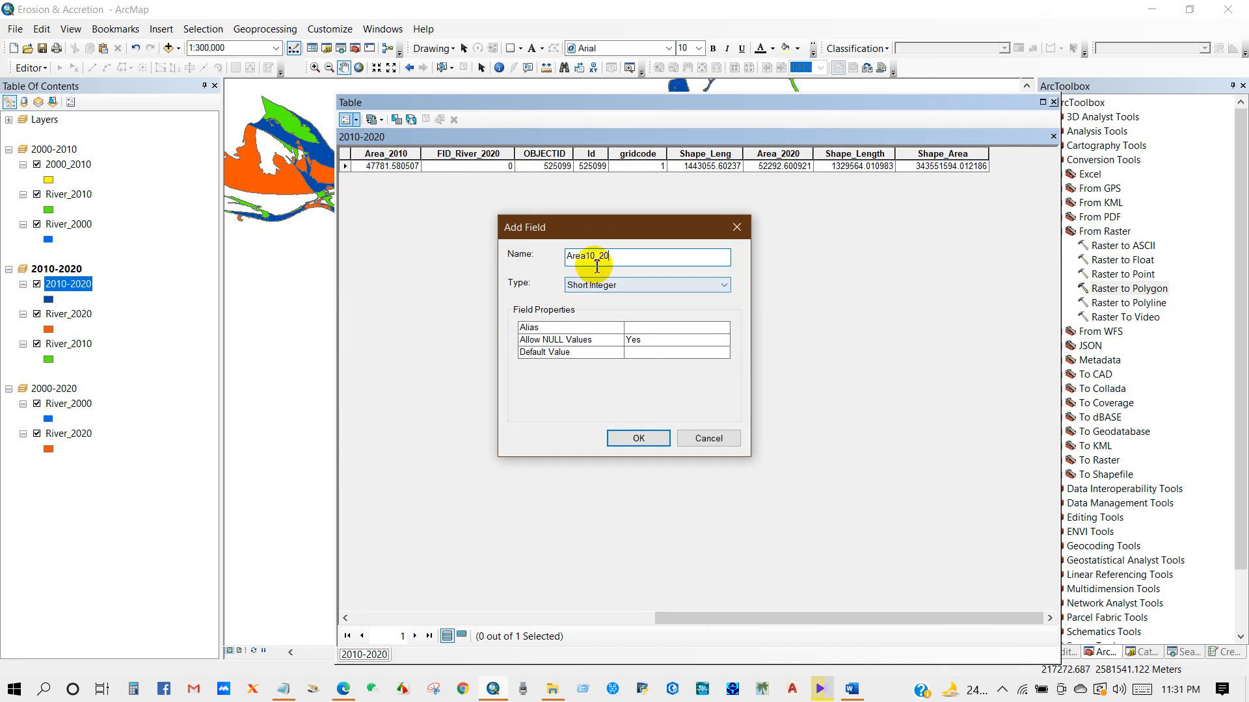
{"action": "left_click", "coordinate": [589, 285]}
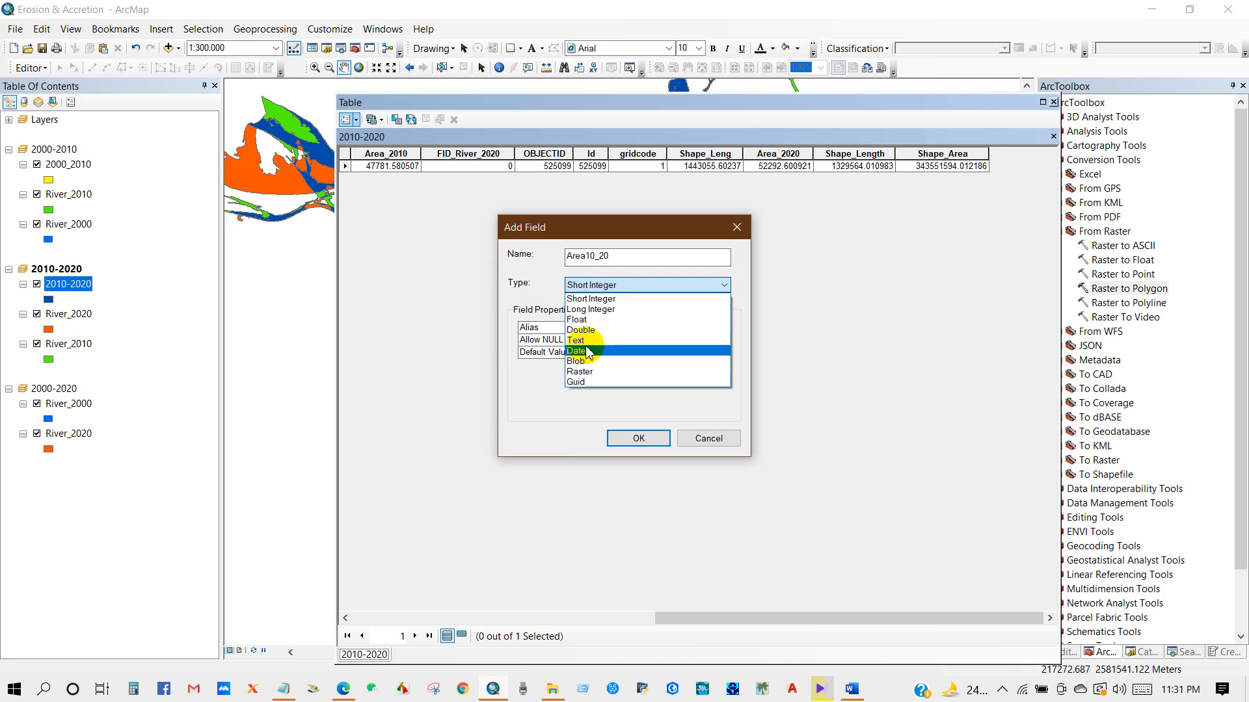
{"action": "left_click", "coordinate": [587, 331]}
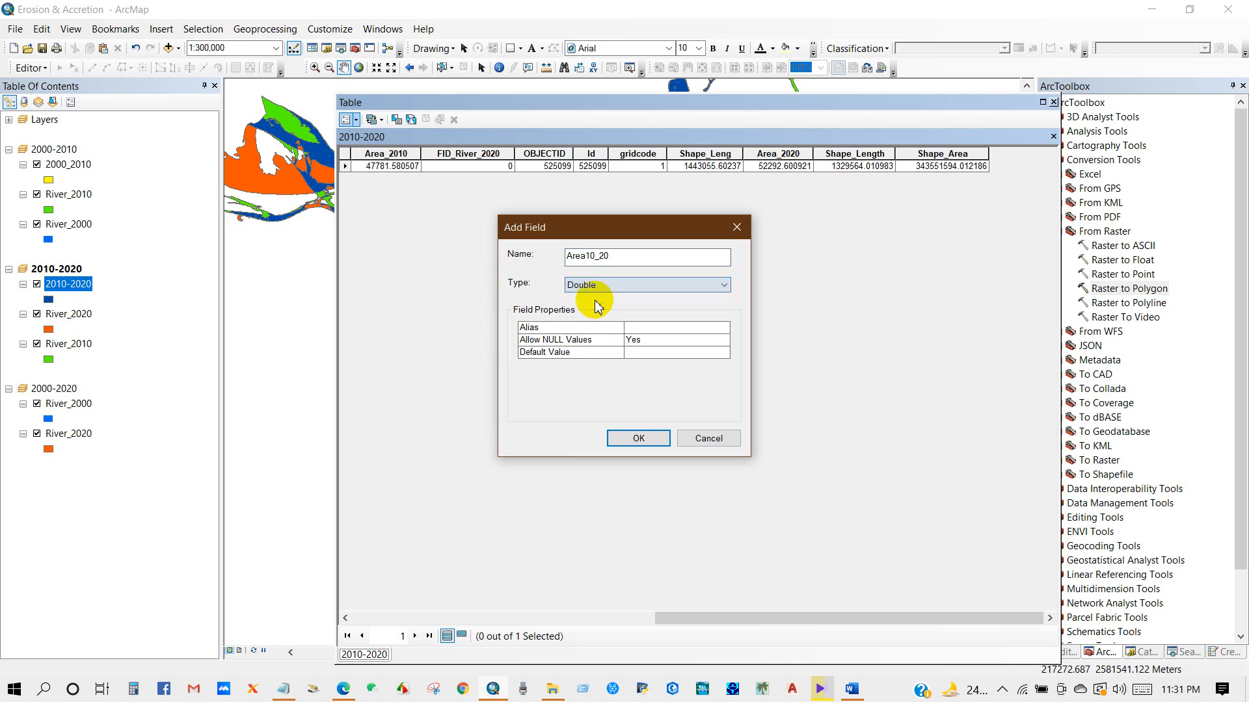
{"action": "left_click", "coordinate": [634, 440]}
Calculate the Area10_20 field's geometry as area in hectares, using the data source's coordinate system
{"action": "left_click_drag", "start_coordinate": [734, 616], "coordinate": [816, 617]}
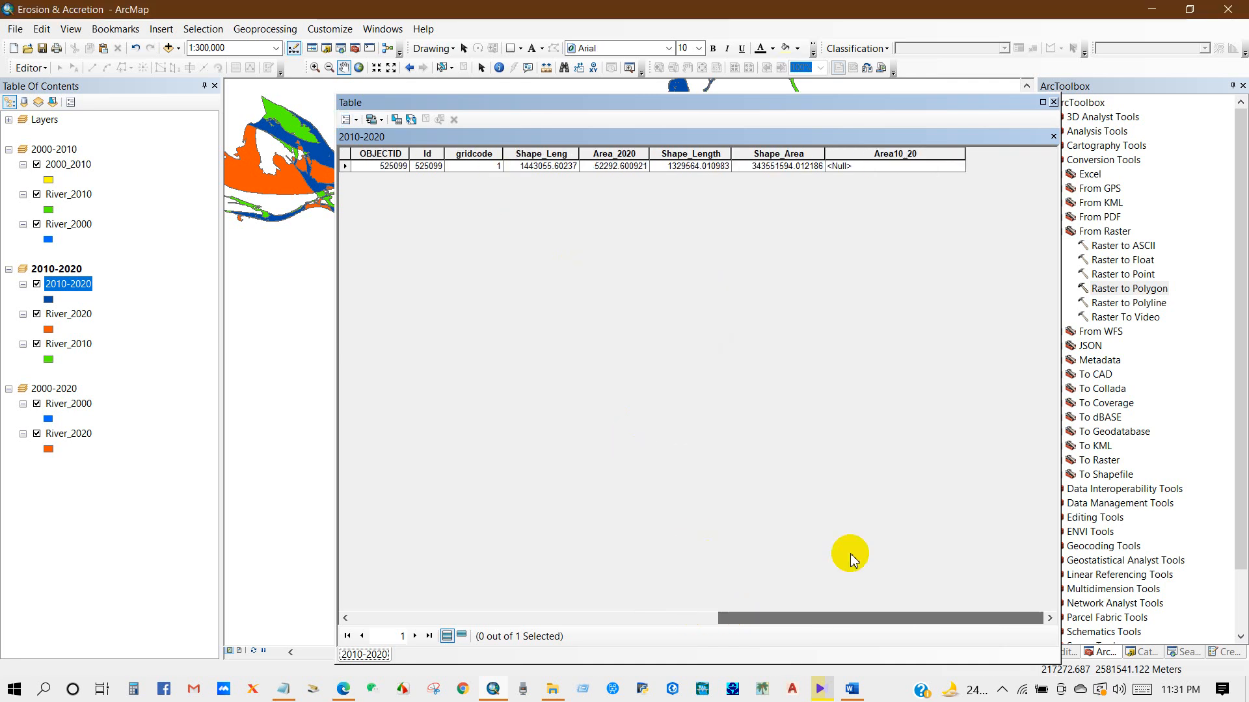
{"action": "right_click", "coordinate": [894, 155]}
{"action": "left_click", "coordinate": [933, 267]}
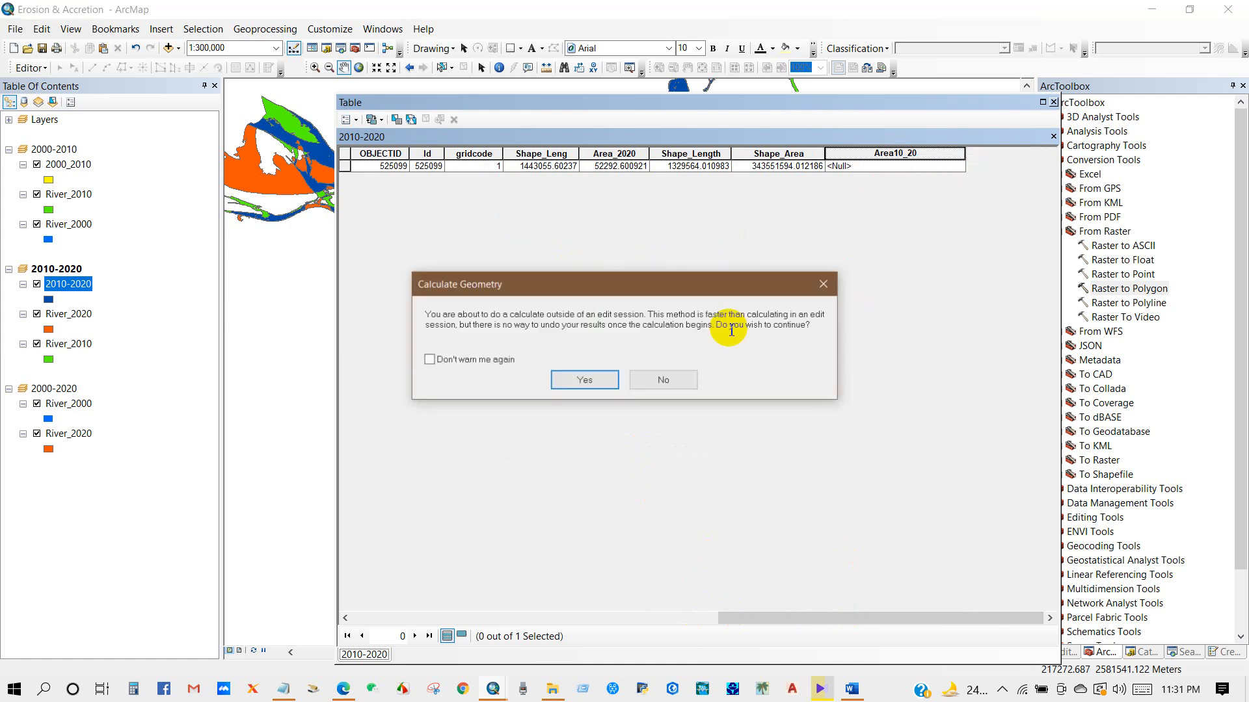
{"action": "left_click", "coordinate": [589, 379]}
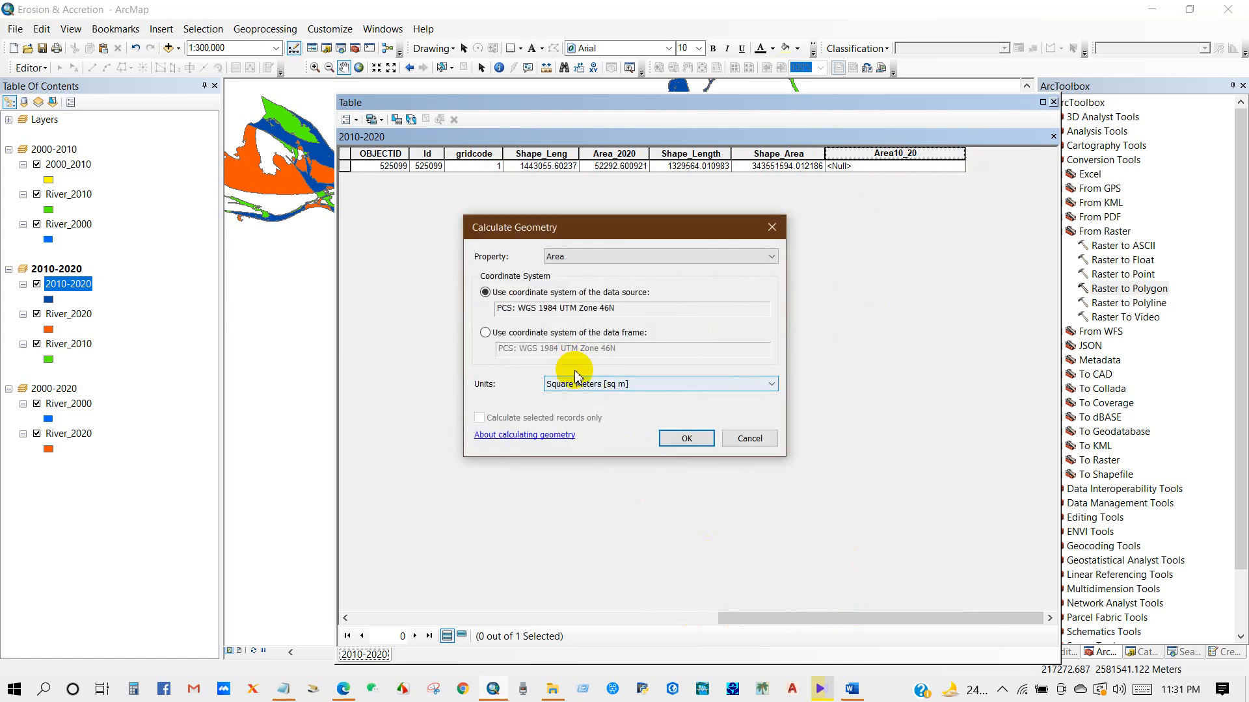
{"action": "left_click", "coordinate": [571, 384]}
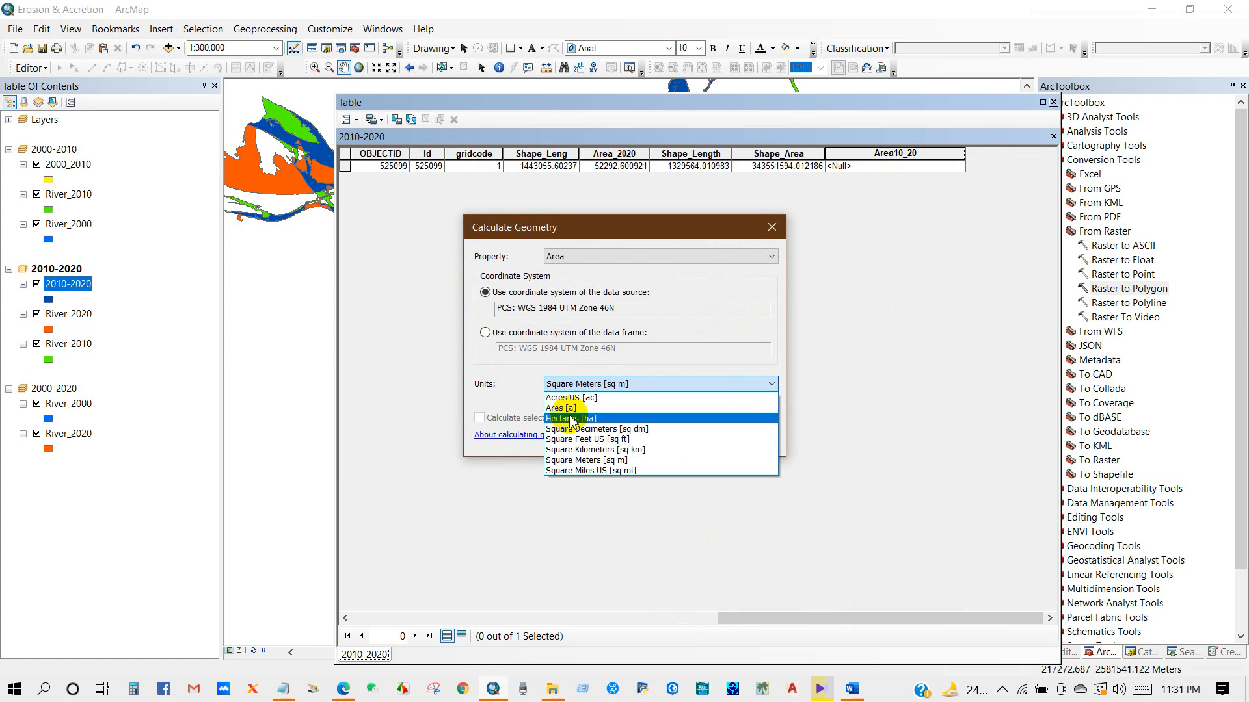
{"action": "left_click", "coordinate": [570, 418]}
{"action": "left_click", "coordinate": [678, 447]}
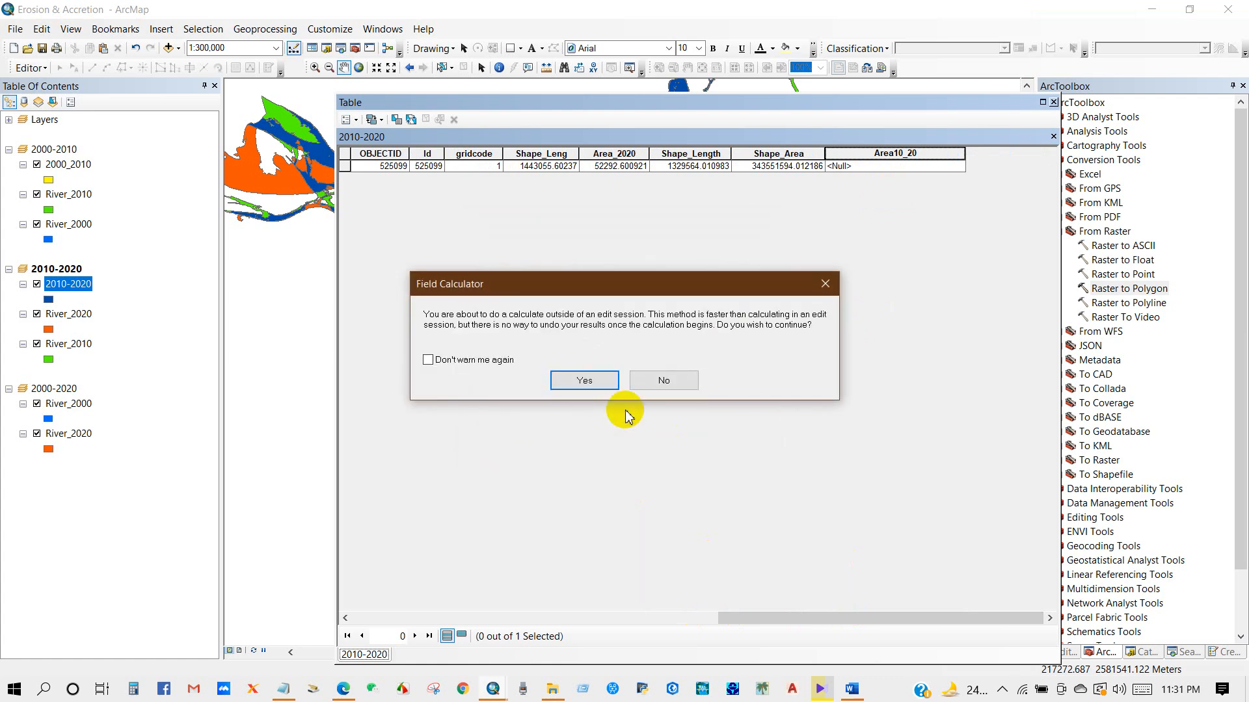
{"action": "left_click", "coordinate": [587, 379]}
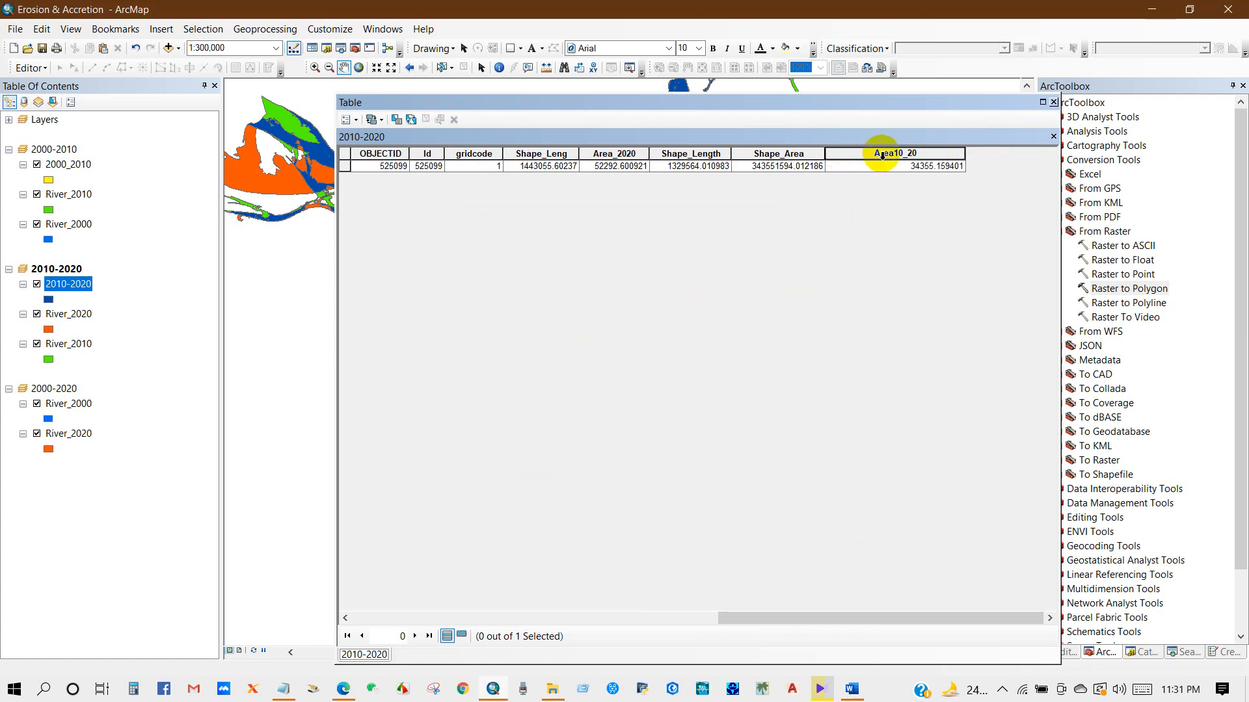
Move the attribute table aside to show the map, and add a Double field named Erosion to the 2010-2020 table
{"action": "left_click_drag", "start_coordinate": [569, 103], "coordinate": [758, 133]}
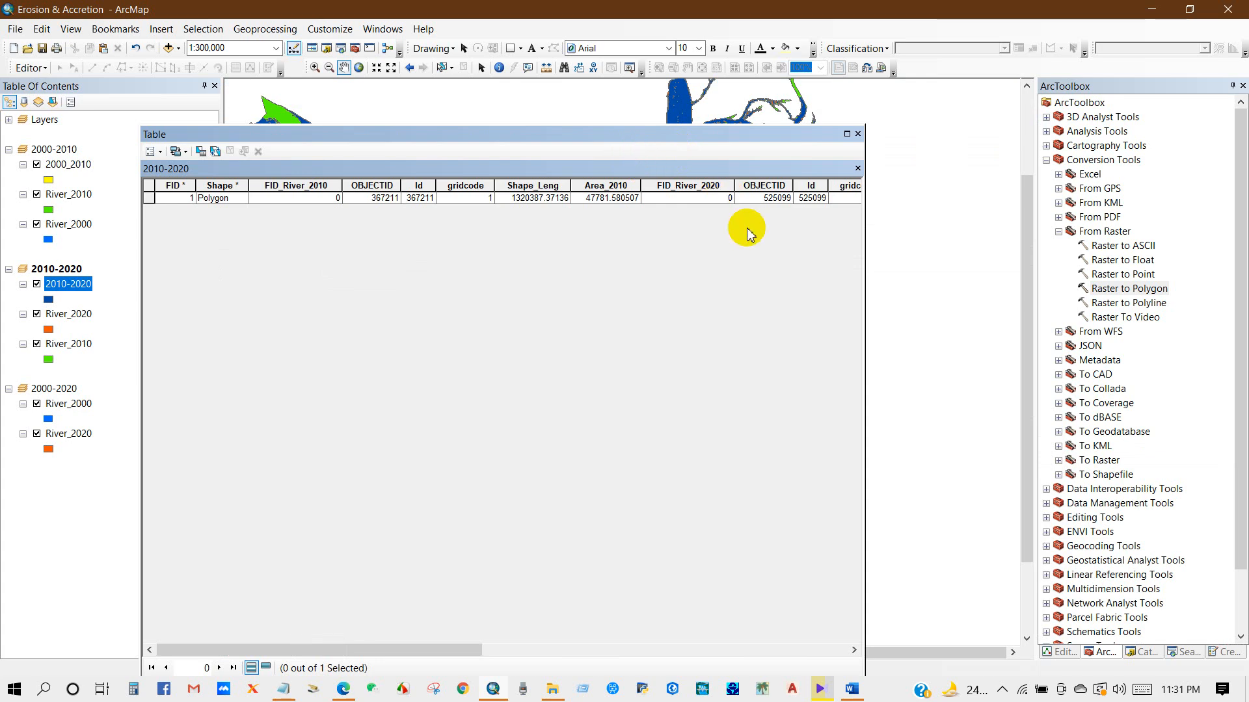
{"action": "left_click_drag", "start_coordinate": [646, 148], "coordinate": [844, 141]}
{"action": "left_click_drag", "start_coordinate": [351, 228], "coordinate": [245, 278]}
{"action": "left_click_drag", "start_coordinate": [357, 292], "coordinate": [245, 254]}
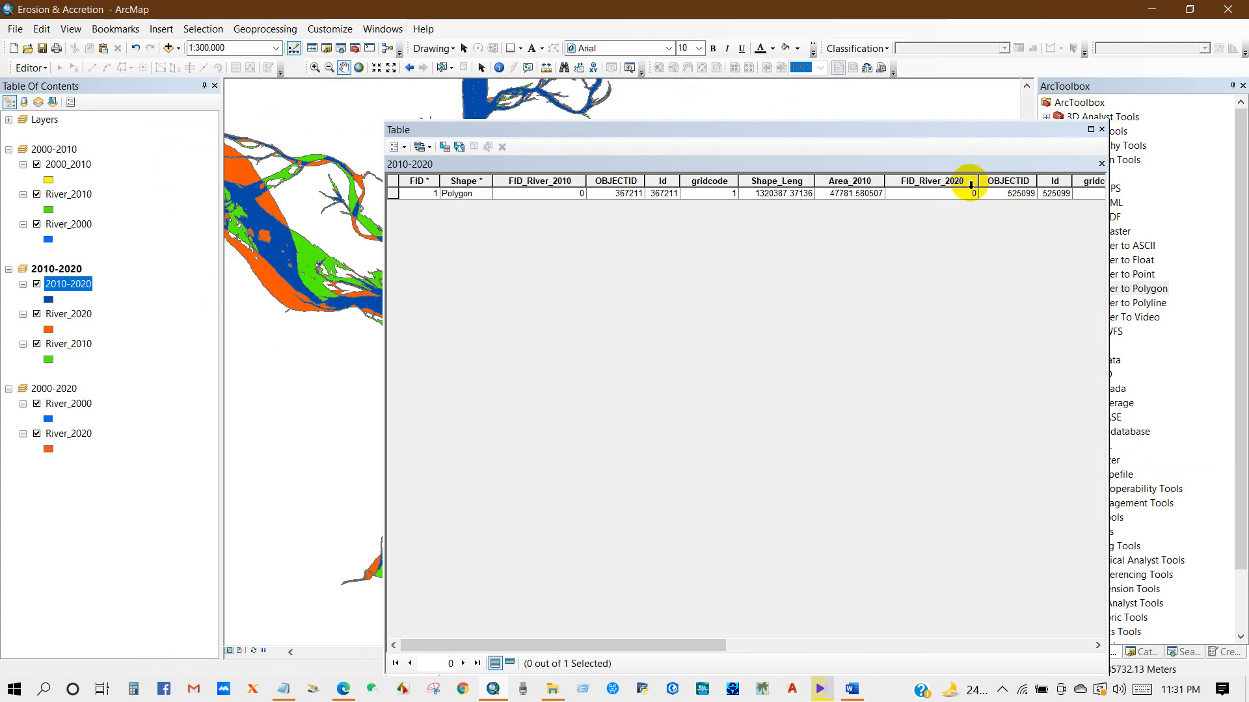
{"action": "left_click_drag", "start_coordinate": [488, 646], "coordinate": [865, 645]}
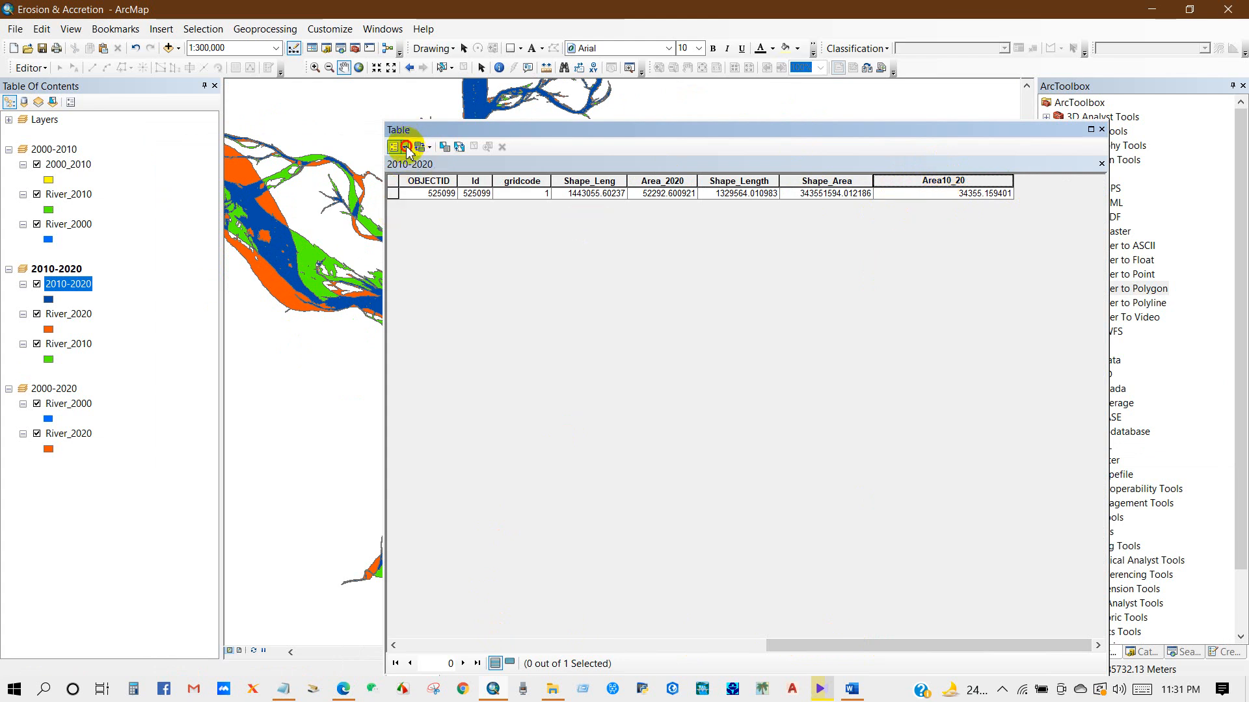
{"action": "left_click", "coordinate": [406, 148]}
{"action": "left_click", "coordinate": [420, 253]}
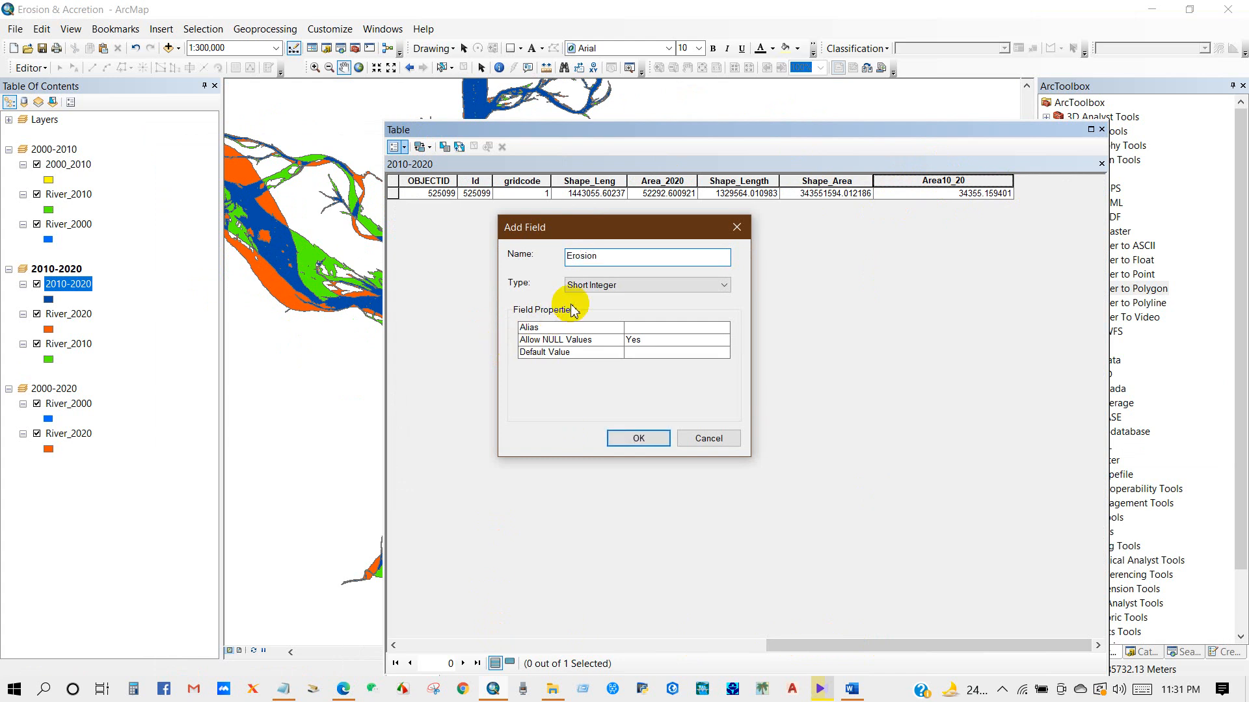
{"action": "left_click", "coordinate": [586, 284]}
{"action": "left_click", "coordinate": [582, 330]}
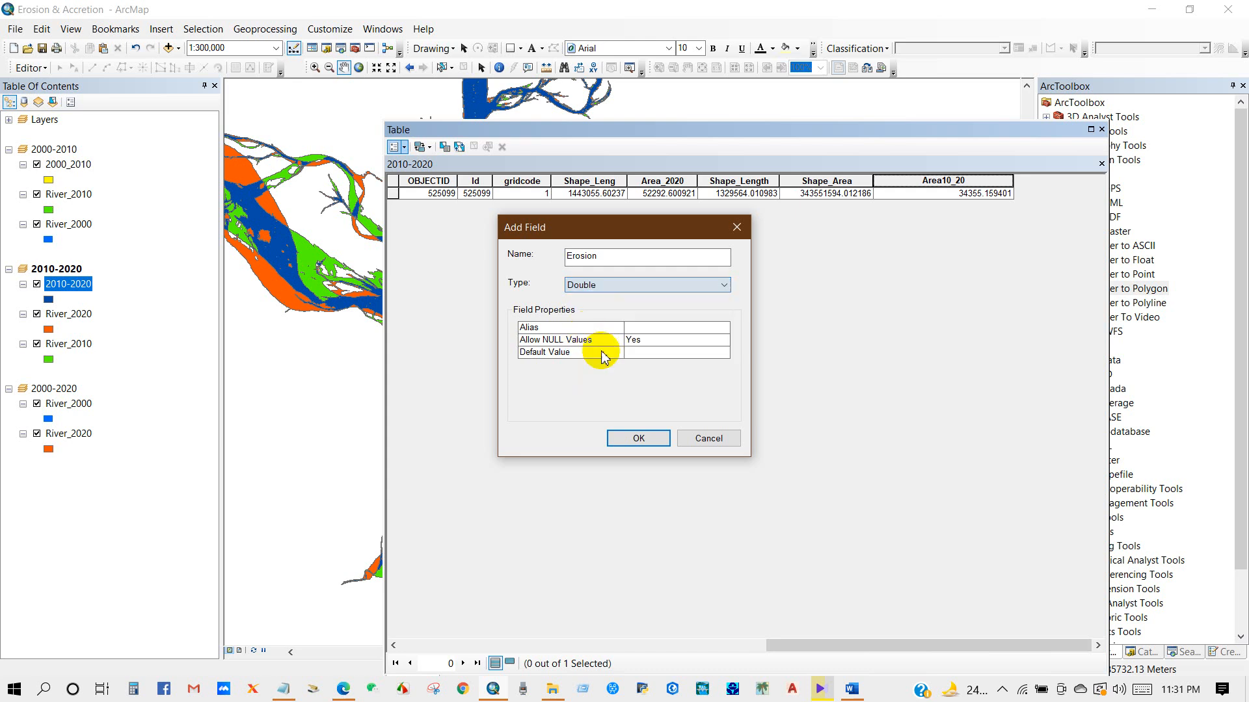
{"action": "left_click", "coordinate": [638, 438]}
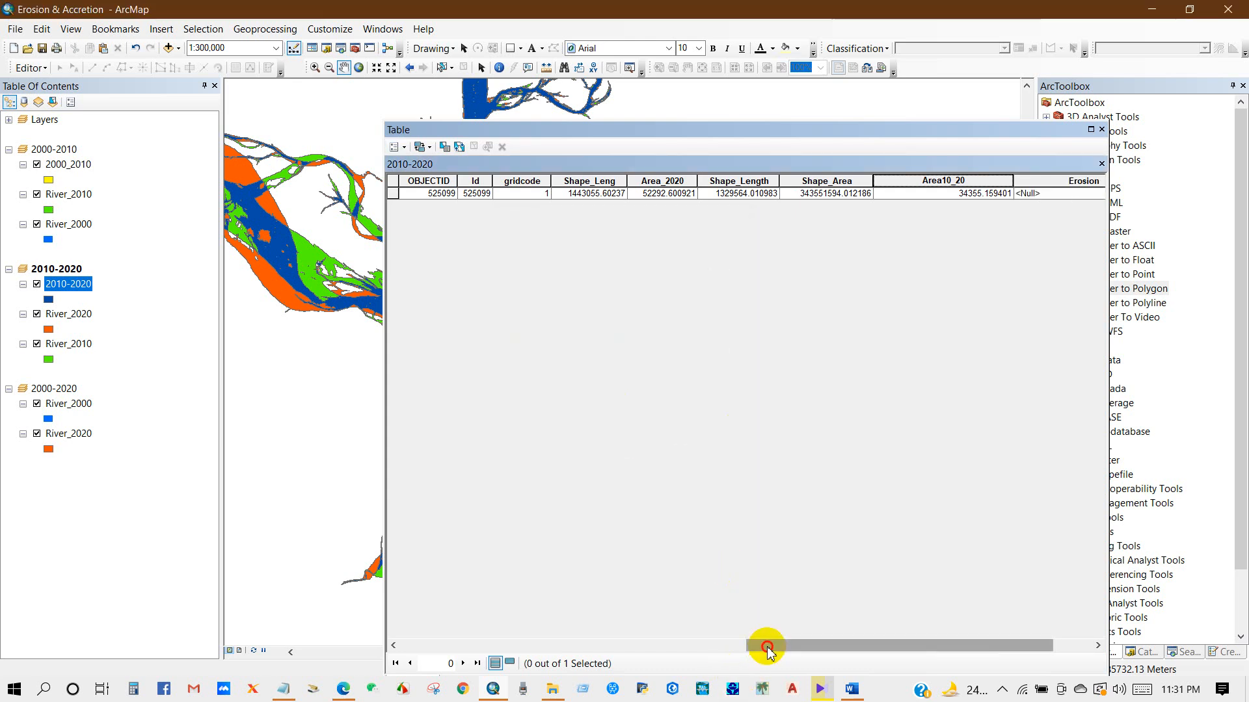
Add a Double field named Accretion to the 2010-2020 attribute table
{"action": "left_click_drag", "start_coordinate": [763, 647], "coordinate": [926, 634]}
{"action": "left_click", "coordinate": [404, 147]}
{"action": "left_click", "coordinate": [429, 253]}
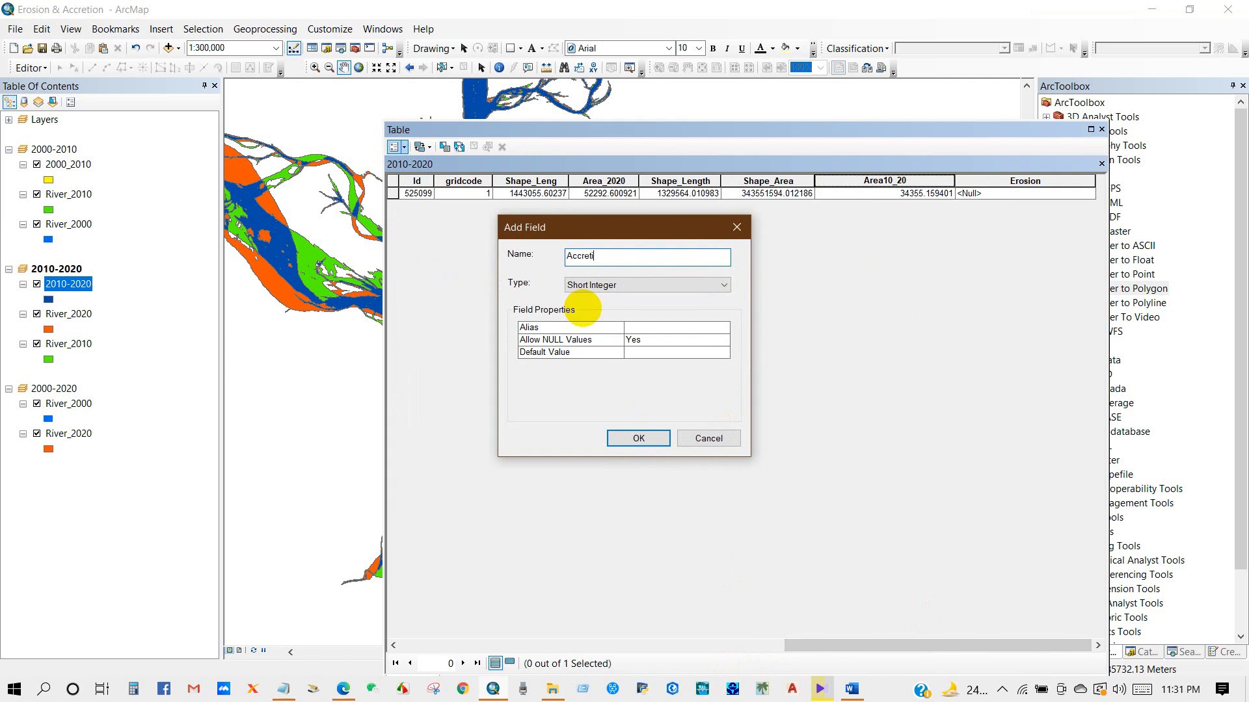
{"action": "left_click", "coordinate": [604, 286]}
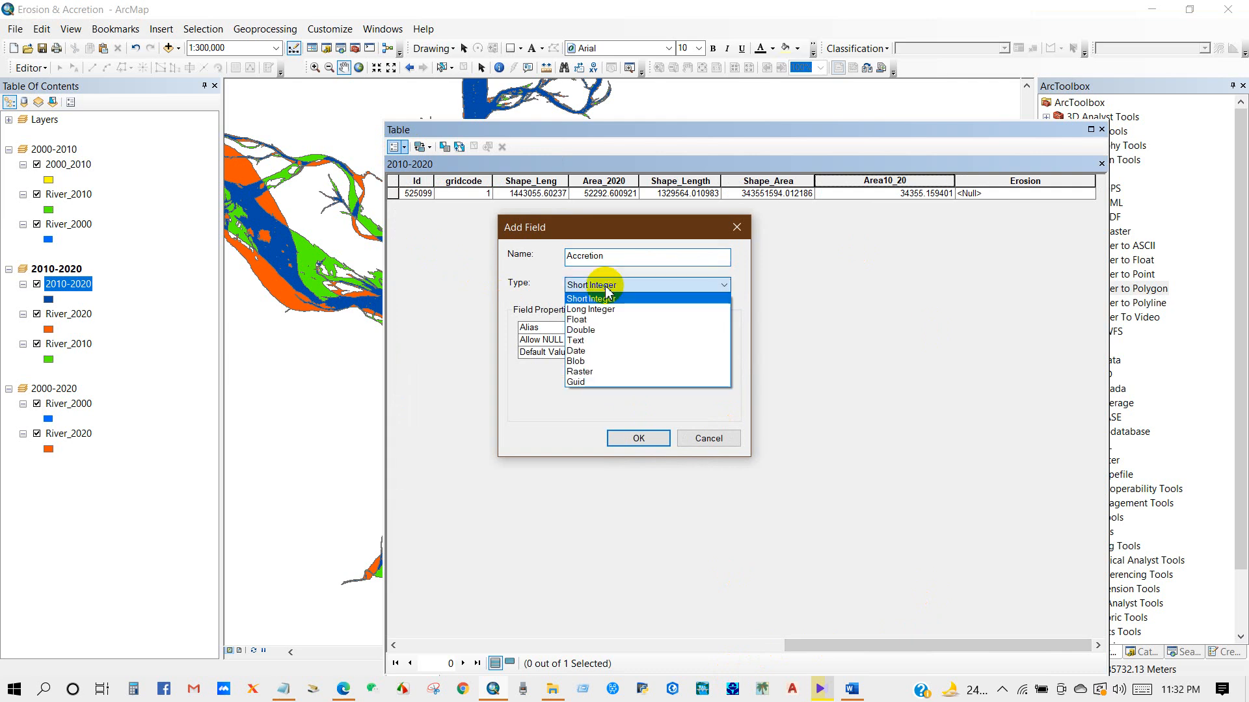
{"action": "left_click", "coordinate": [594, 326]}
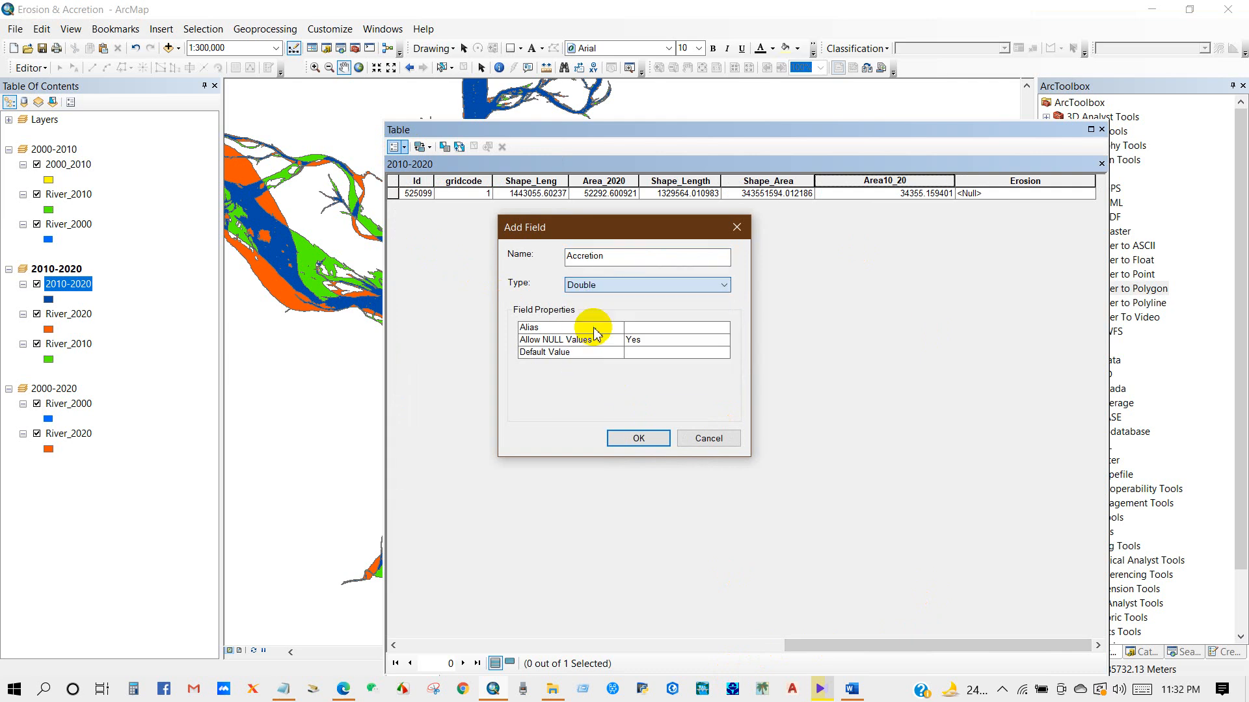
{"action": "left_click", "coordinate": [629, 442]}
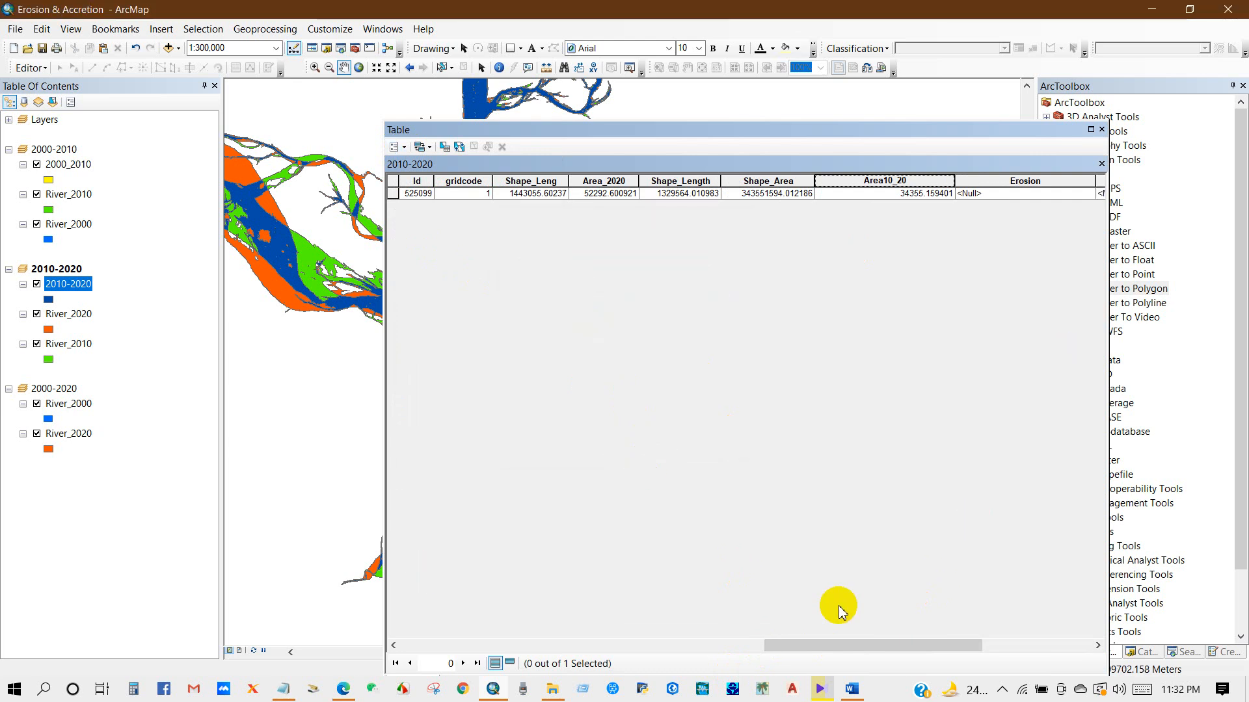
Calculate the Erosion field with the Field Calculator expression [Area_2010] - [Area10_20]
{"action": "left_click_drag", "start_coordinate": [807, 650], "coordinate": [963, 644]}
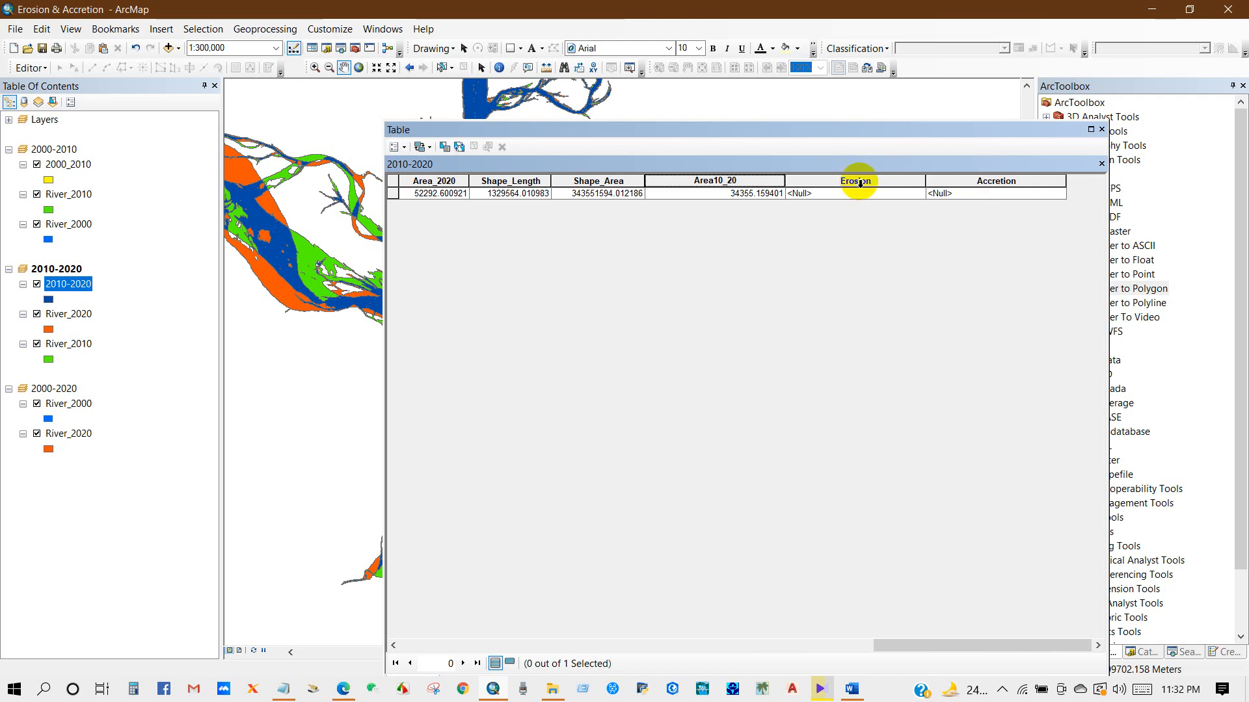
{"action": "right_click", "coordinate": [859, 186]}
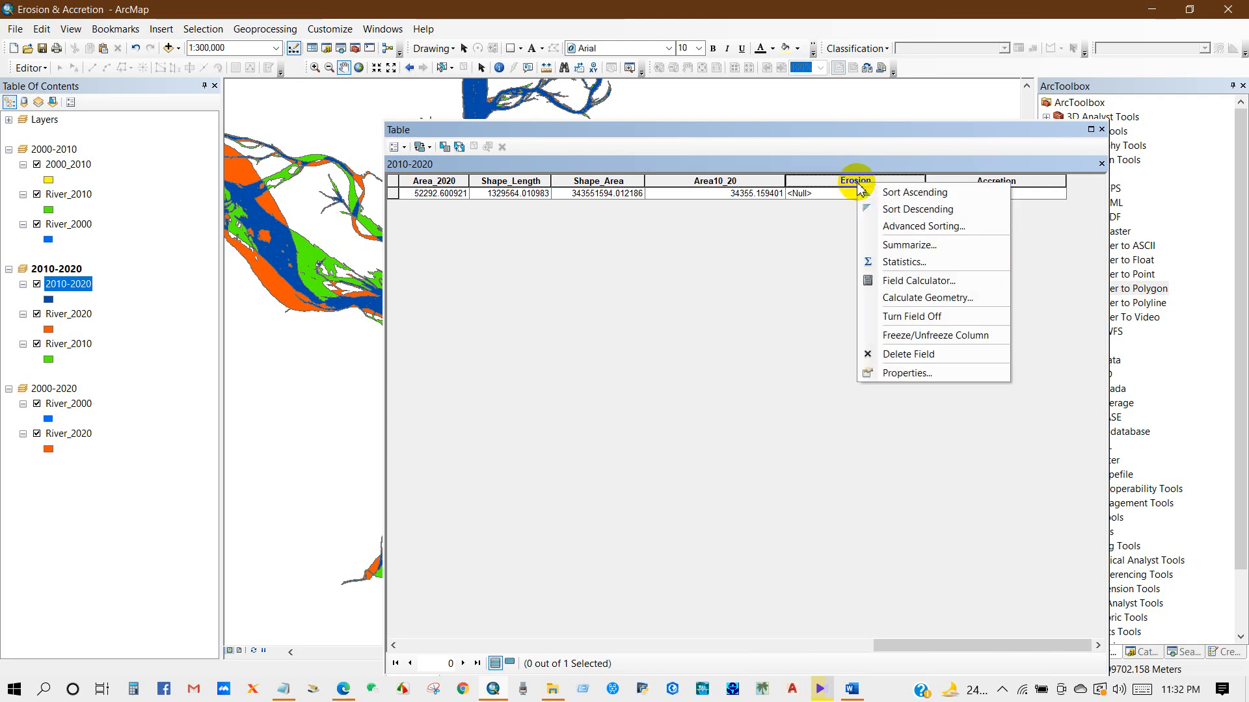
{"action": "left_click", "coordinate": [911, 284]}
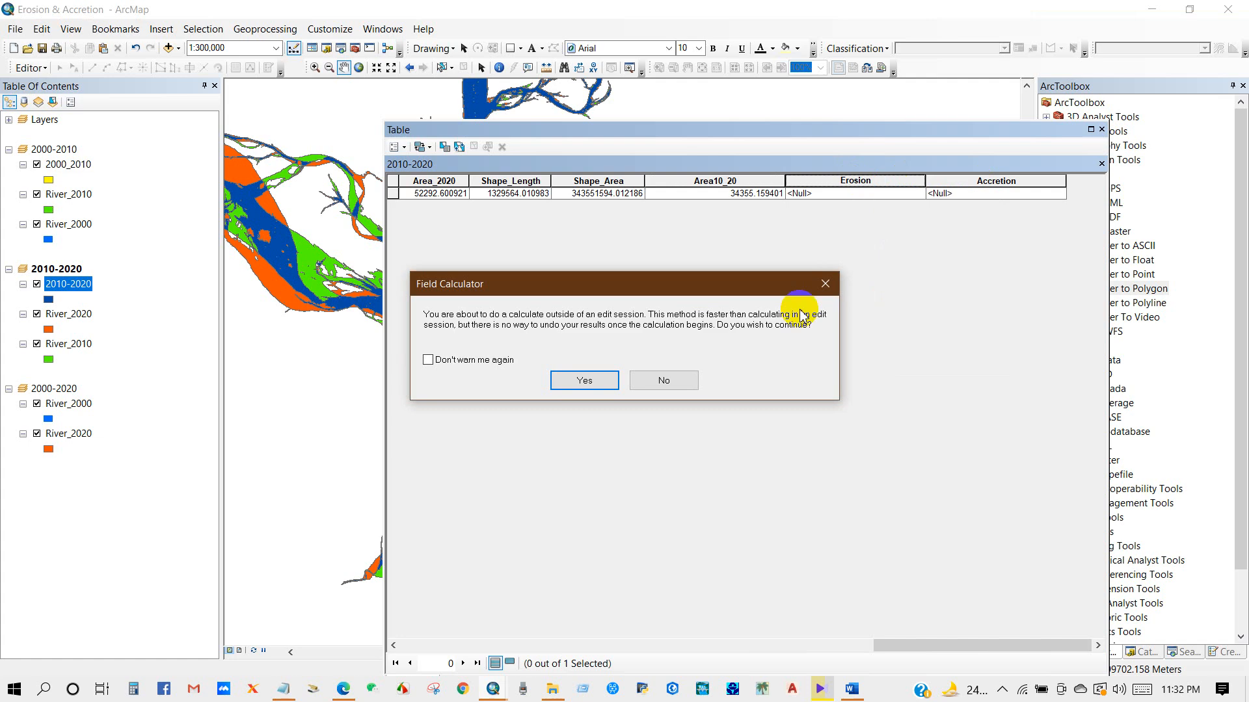
{"action": "left_click", "coordinate": [594, 379]}
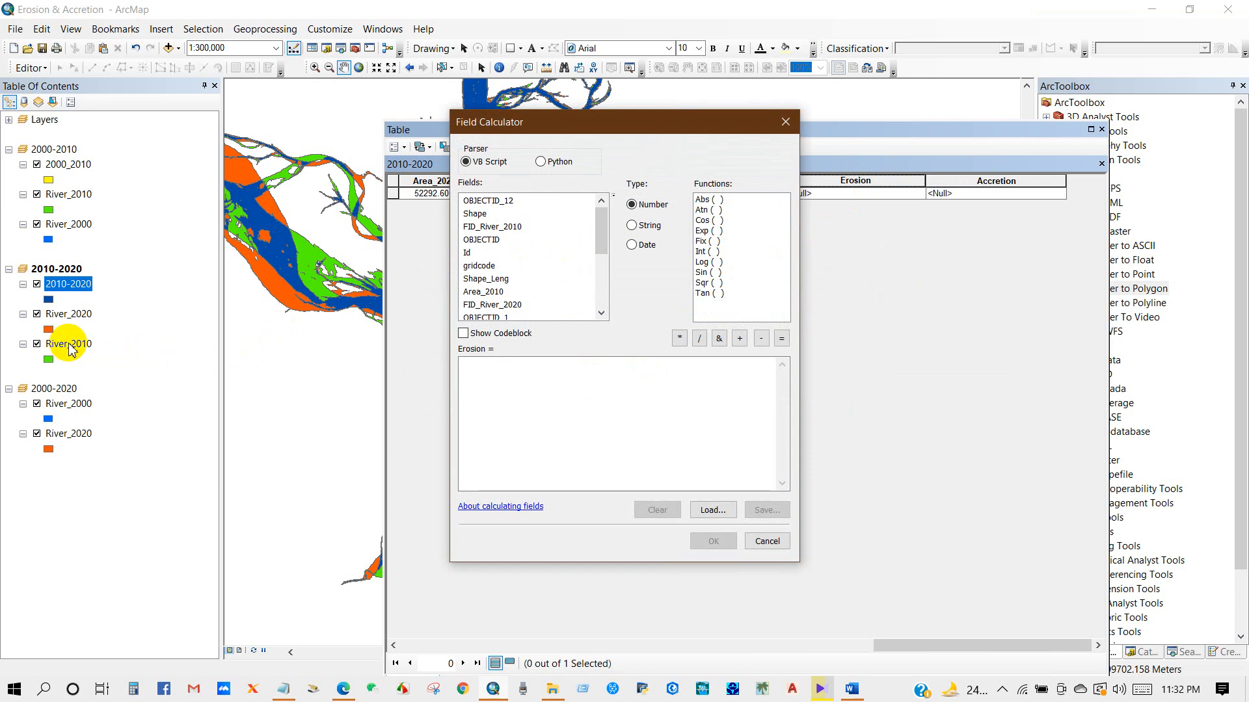
{"action": "left_click_drag", "start_coordinate": [601, 242], "coordinate": [603, 307]}
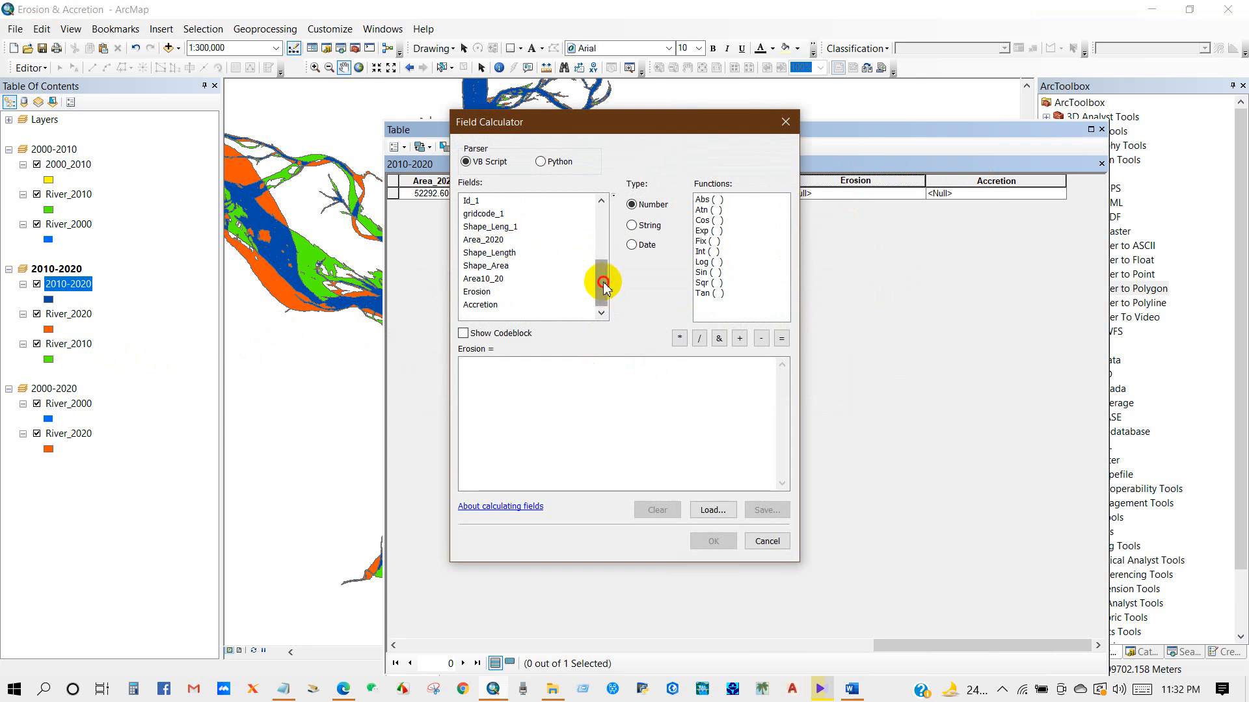
{"action": "left_click_drag", "start_coordinate": [603, 291], "coordinate": [603, 271]}
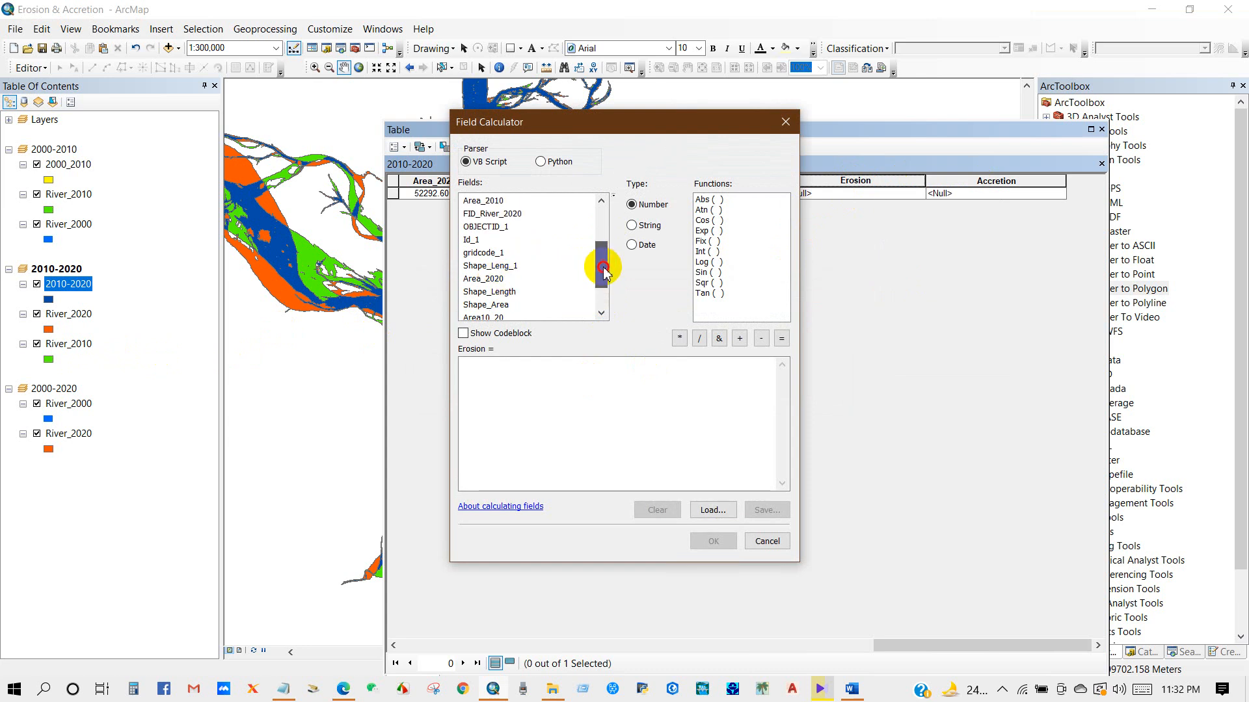
{"action": "double_click", "coordinate": [486, 201]}
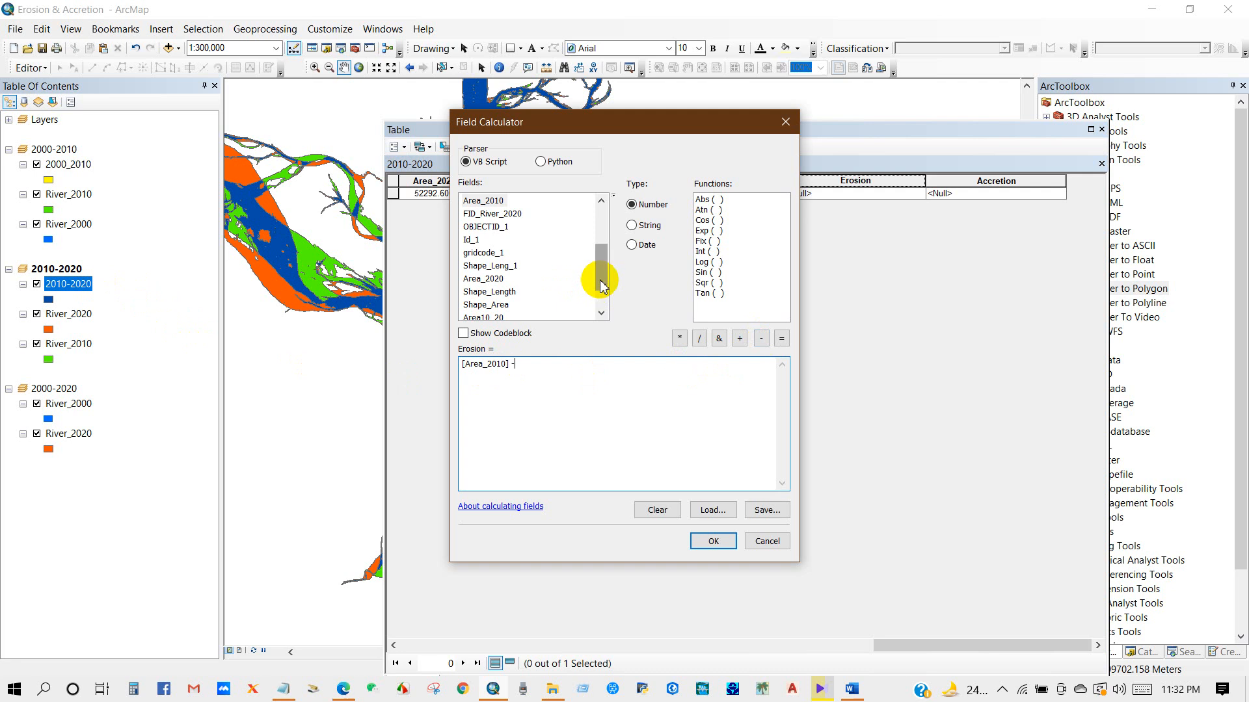
{"action": "left_click_drag", "start_coordinate": [603, 278], "coordinate": [601, 295]}
{"action": "double_click", "coordinate": [483, 279]}
{"action": "left_click_drag", "start_coordinate": [572, 363], "coordinate": [463, 364]}
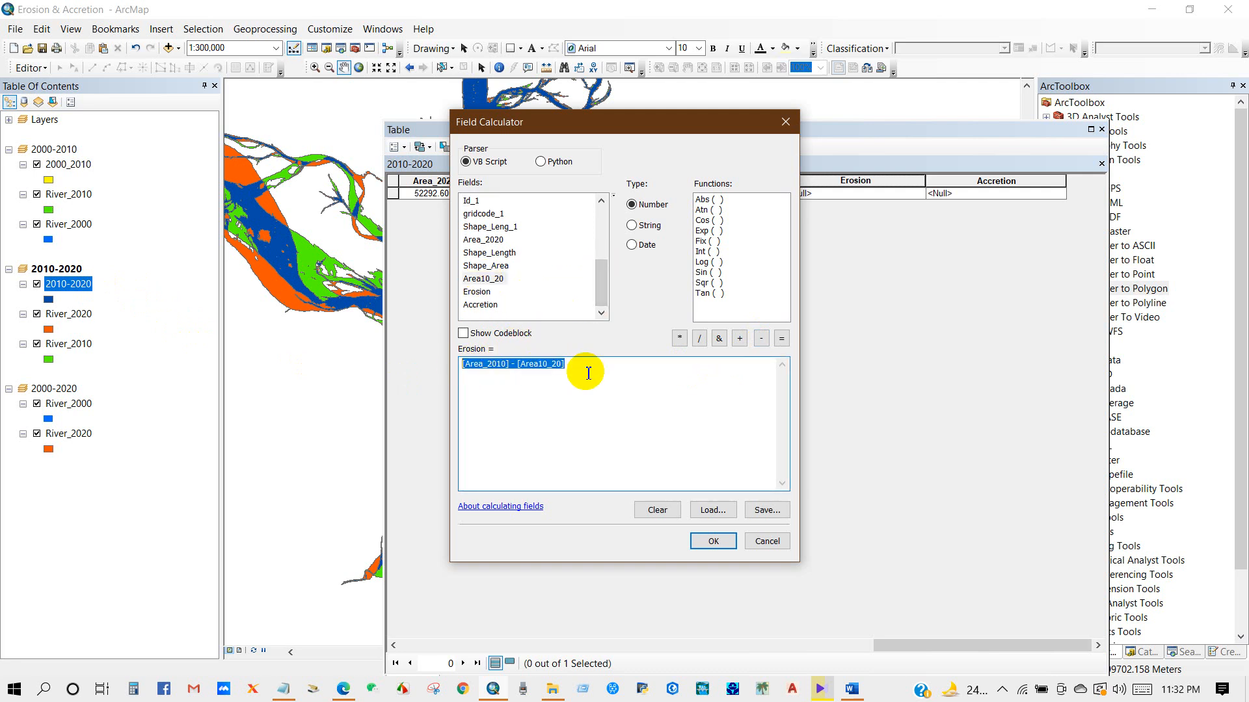
{"action": "left_click", "coordinate": [712, 543]}
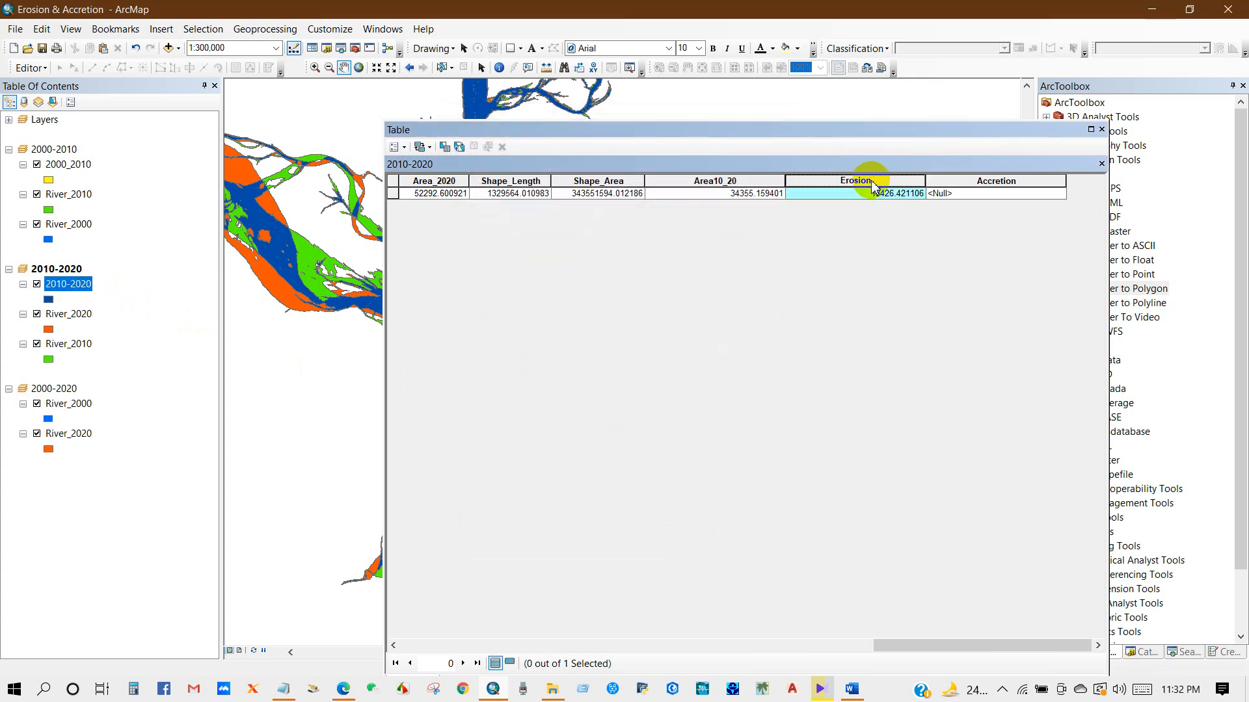
Calculate the 2010-2020 table's Accretion field with the Field Calculator expression [Area_2020] - [Area10_20]
{"action": "left_click", "coordinate": [996, 182]}
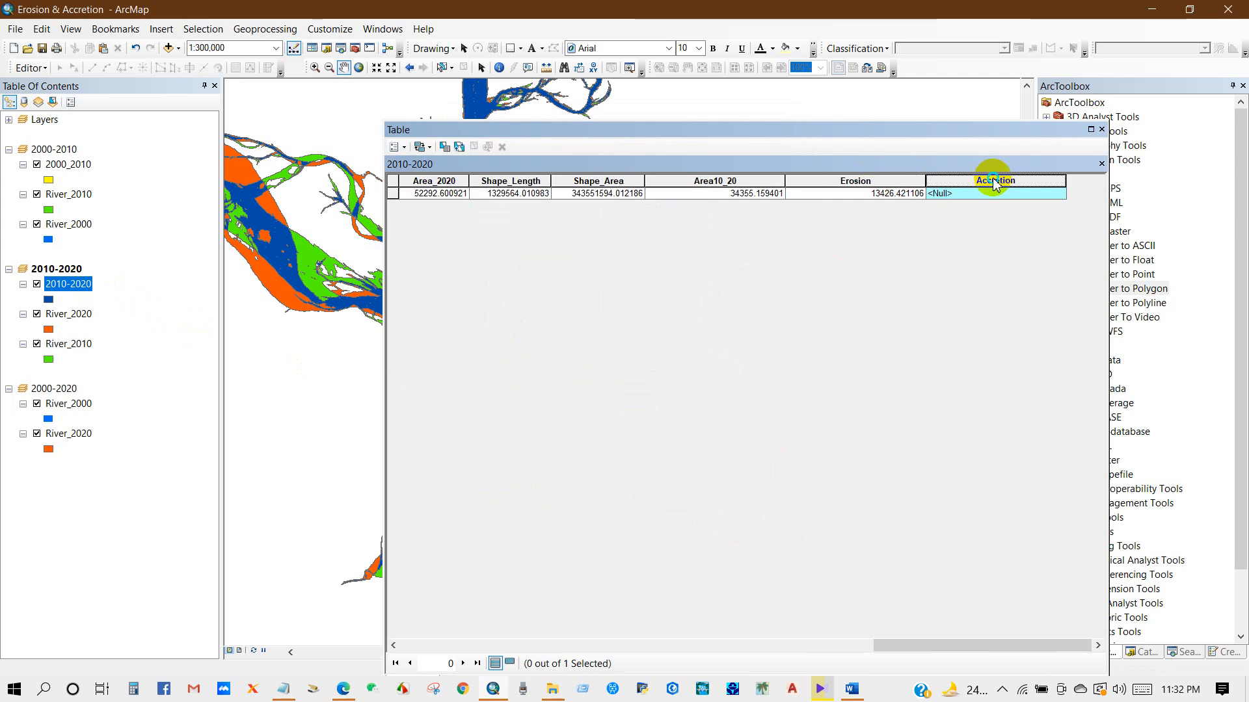
{"action": "right_click", "coordinate": [993, 180]}
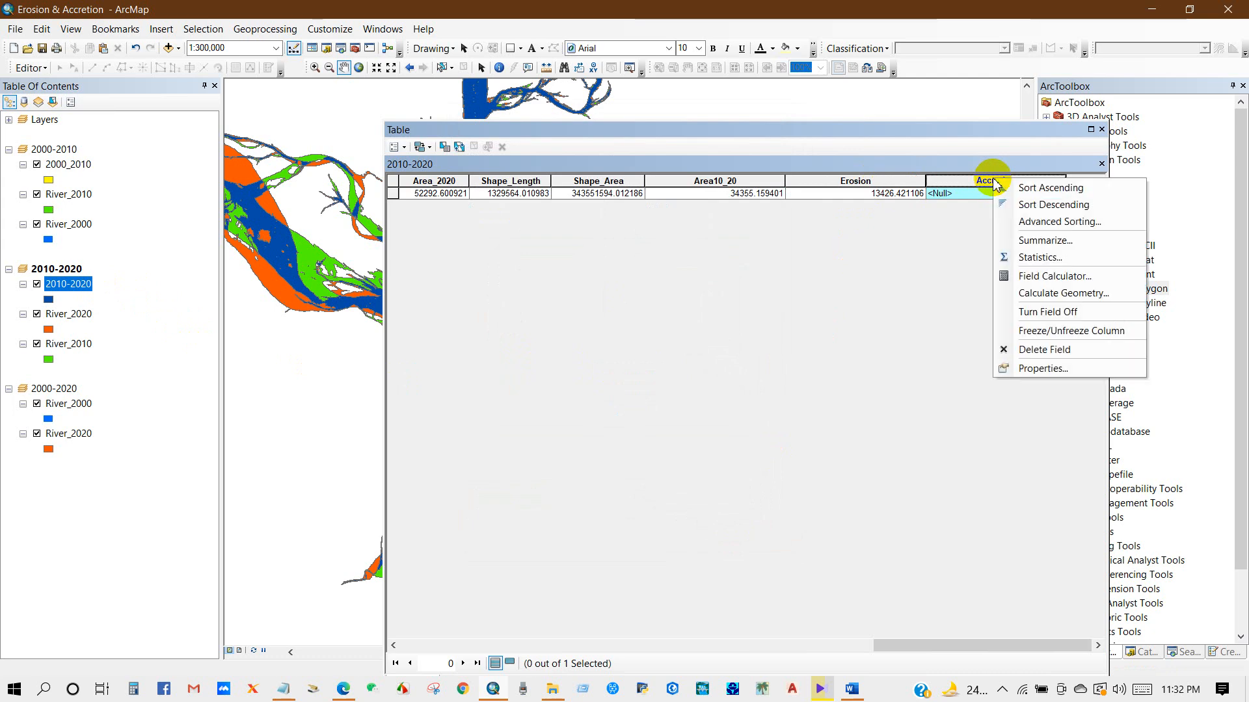
{"action": "left_click", "coordinate": [1034, 281]}
{"action": "left_click", "coordinate": [587, 381]}
{"action": "left_click_drag", "start_coordinate": [592, 372], "coordinate": [451, 361]}
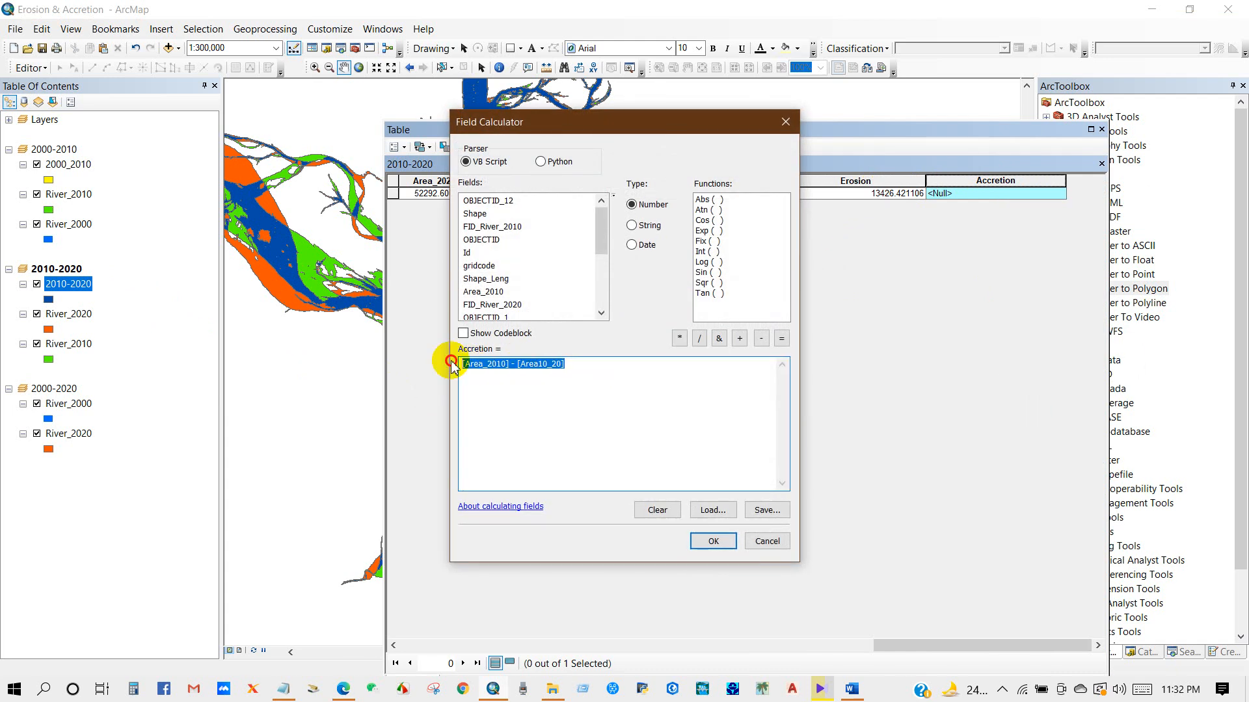
{"action": "key", "text": "Delete"}
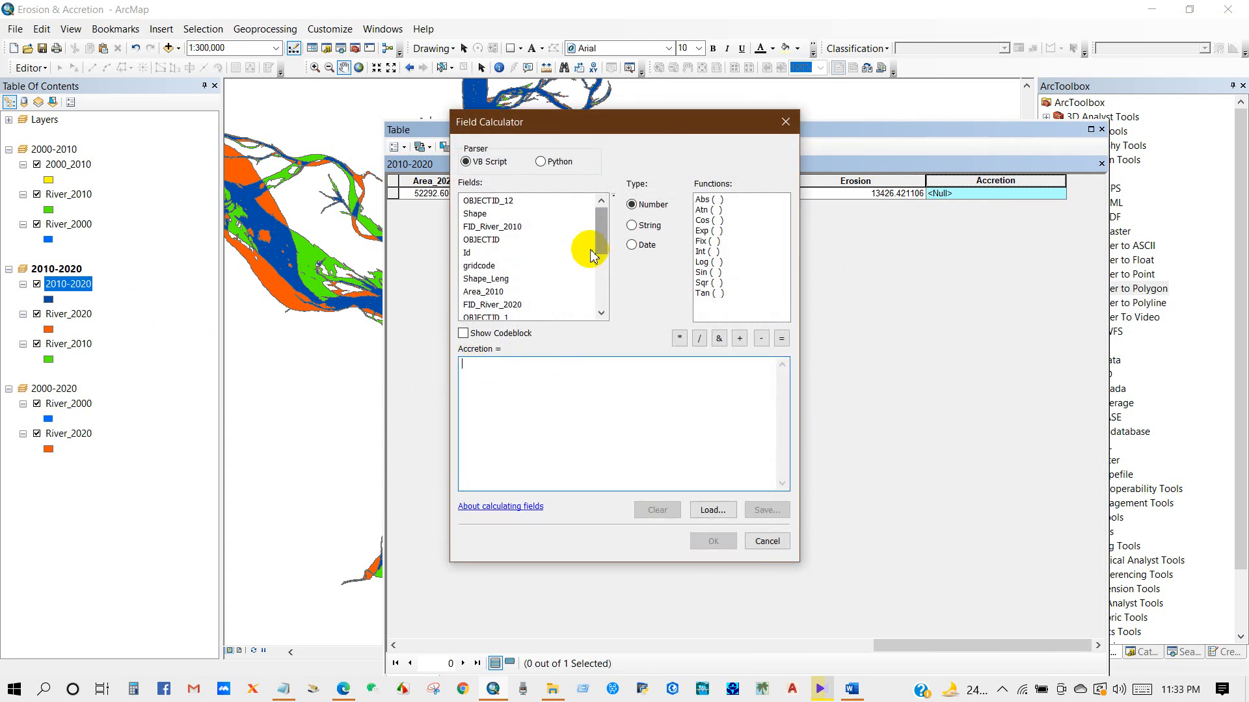
{"action": "left_click_drag", "start_coordinate": [605, 239], "coordinate": [605, 277]}
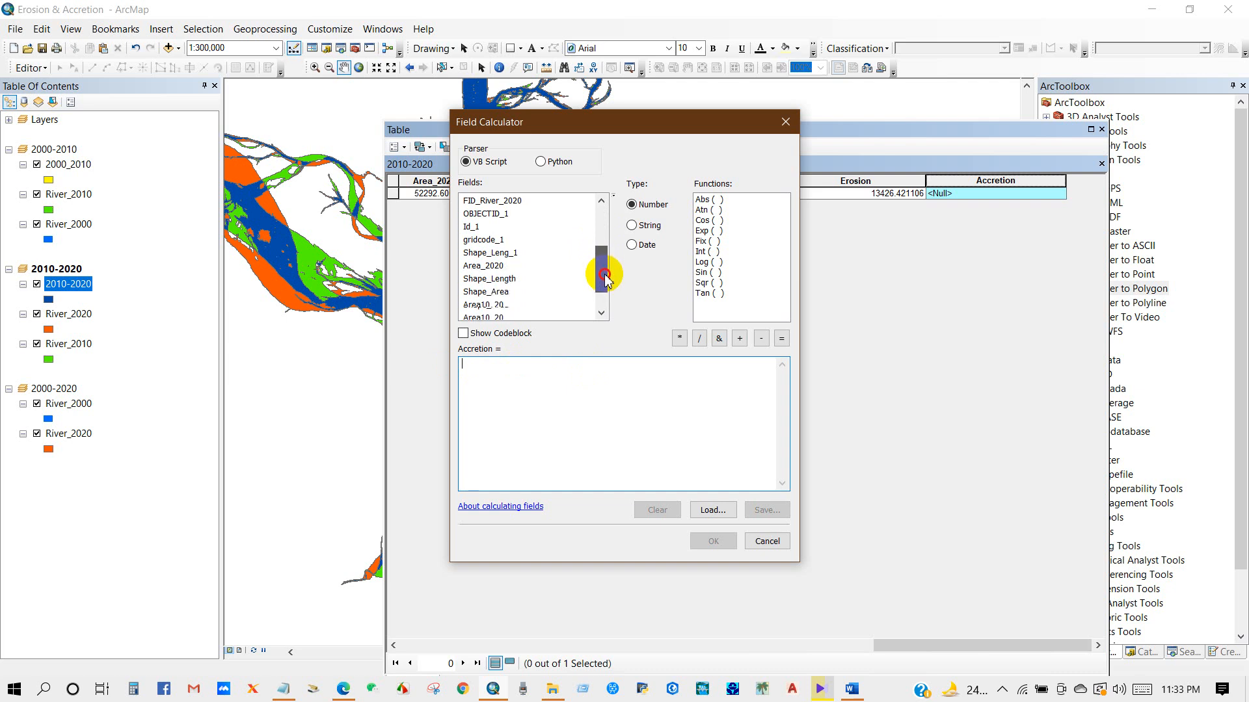
{"action": "double_click", "coordinate": [483, 265]}
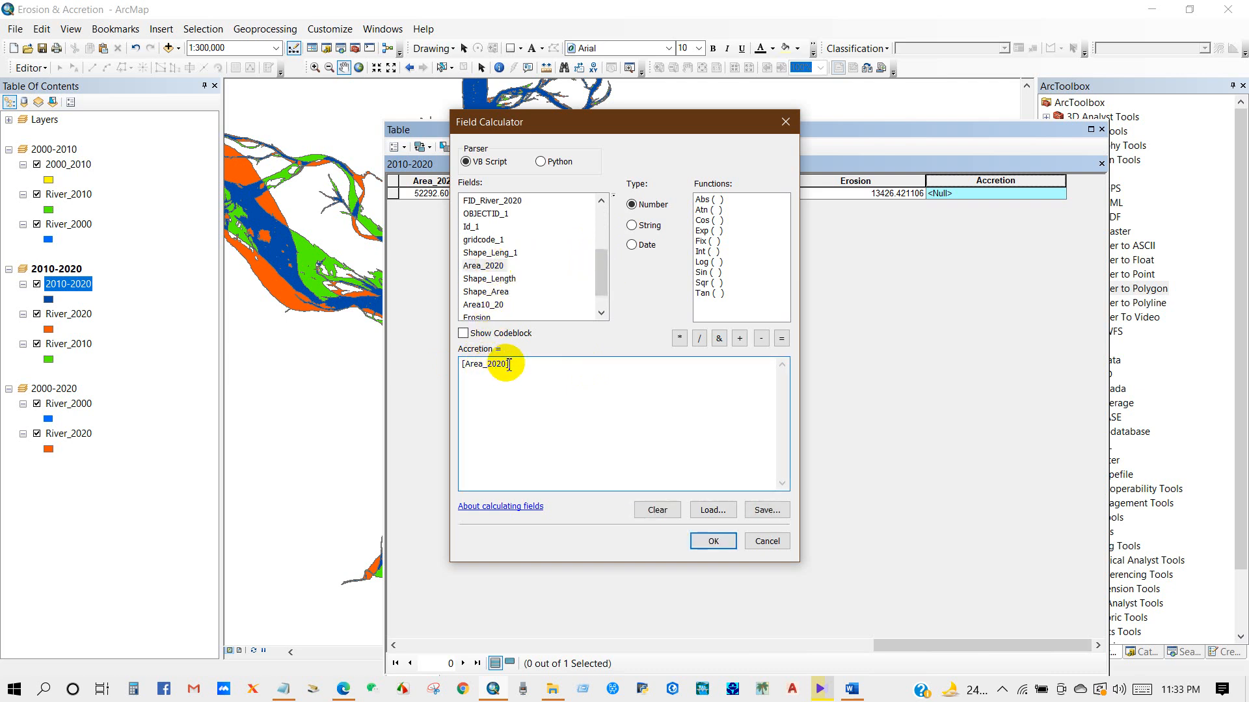
{"action": "left_click", "coordinate": [760, 339]}
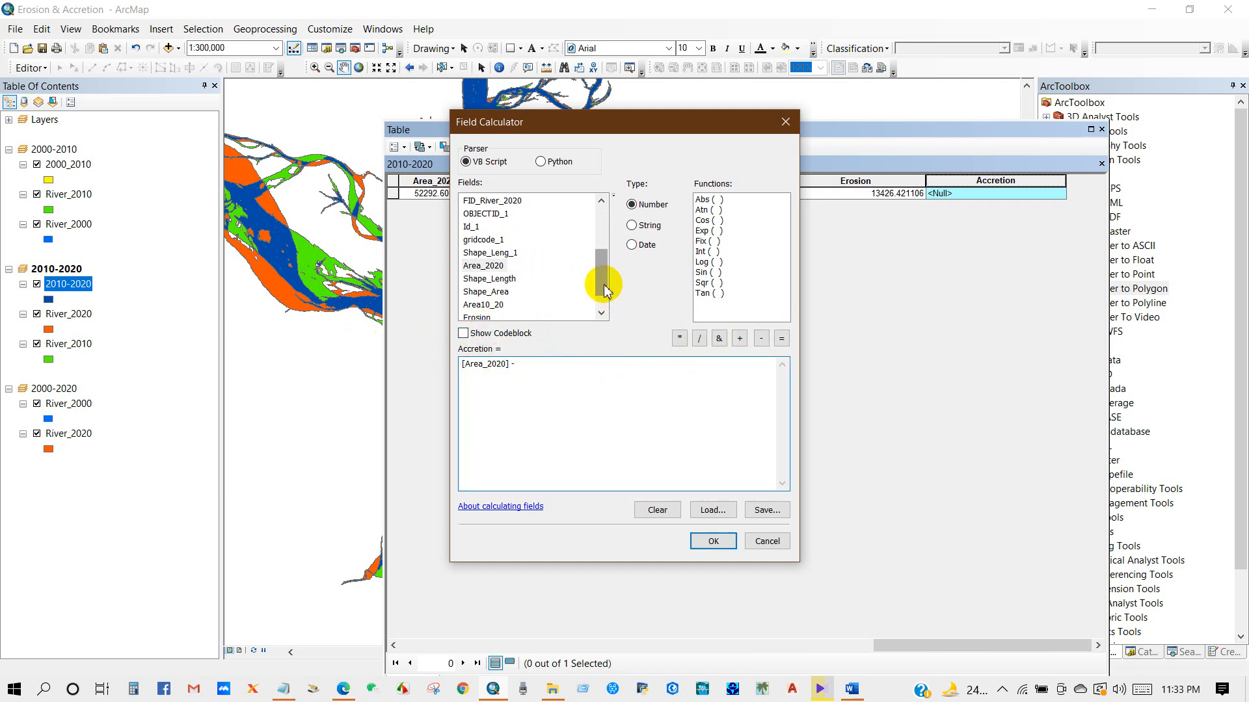
{"action": "left_click_drag", "start_coordinate": [604, 293], "coordinate": [604, 304]}
{"action": "left_click_drag", "start_coordinate": [596, 362], "coordinate": [447, 366]}
{"action": "left_click", "coordinate": [526, 371]}
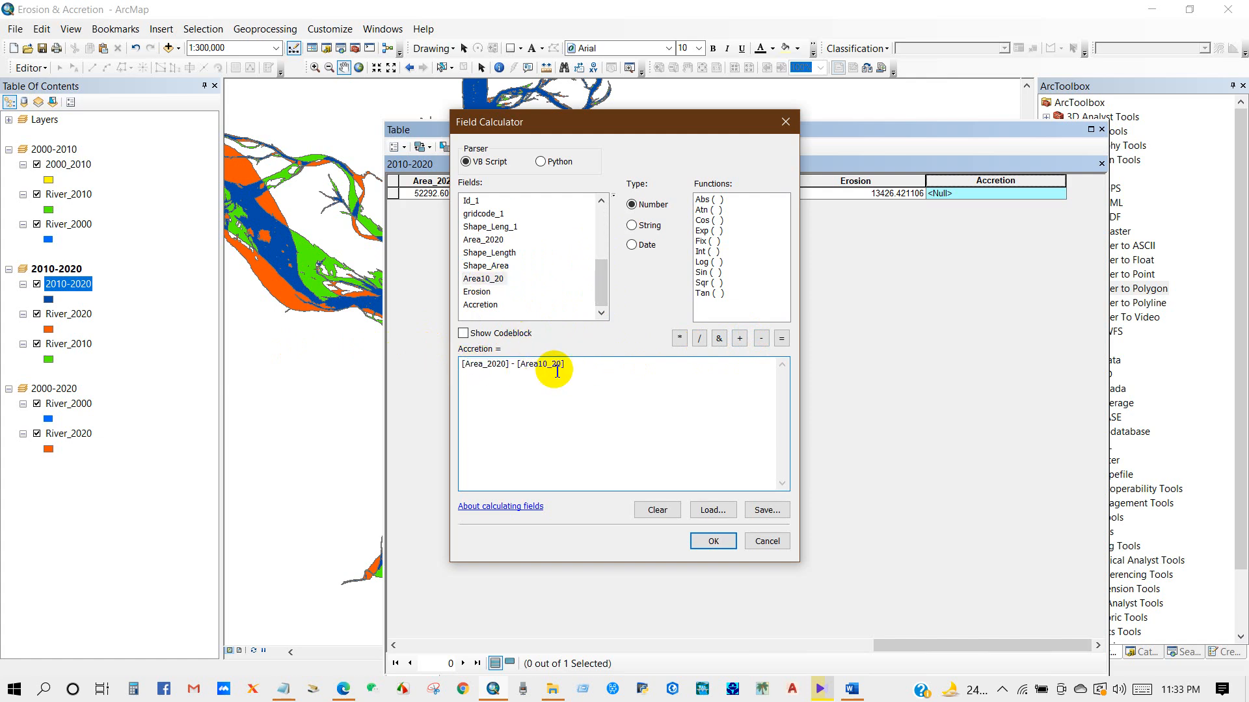
{"action": "left_click", "coordinate": [713, 541]}
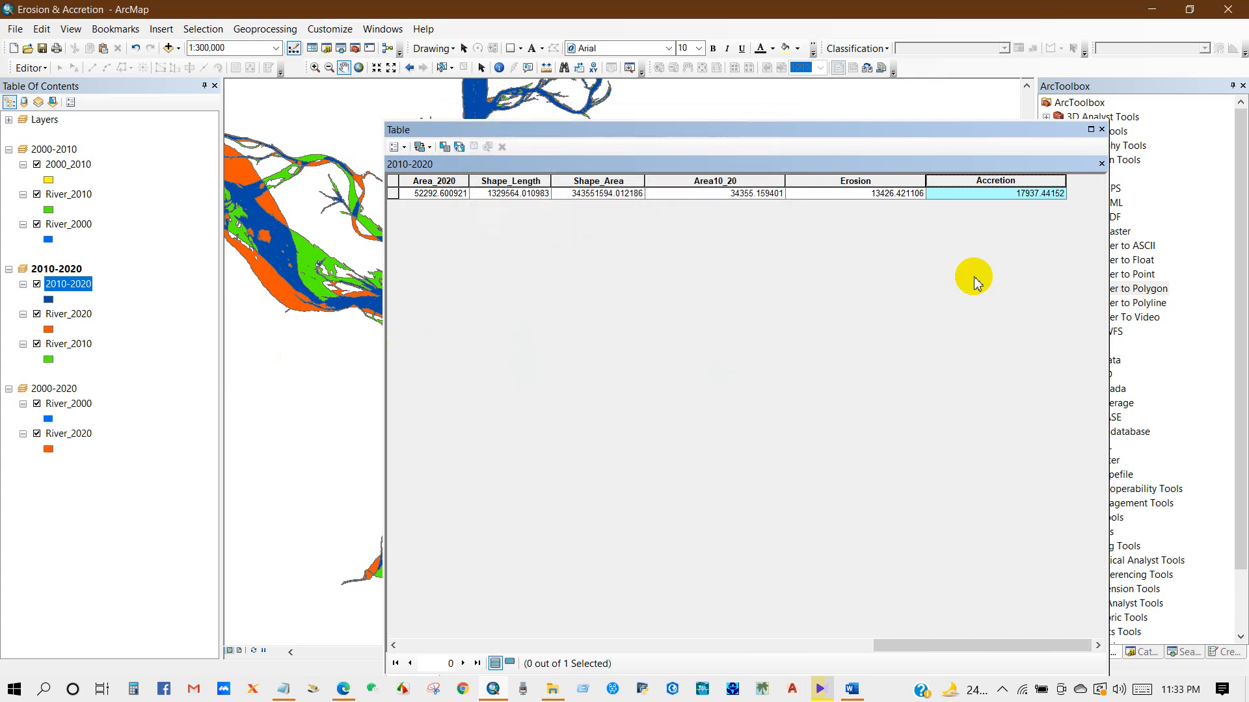
Review the Erosion and Accretion fields in the 2010-2020 attribute table, and close the table
{"action": "left_click_drag", "start_coordinate": [739, 130], "coordinate": [637, 136]}
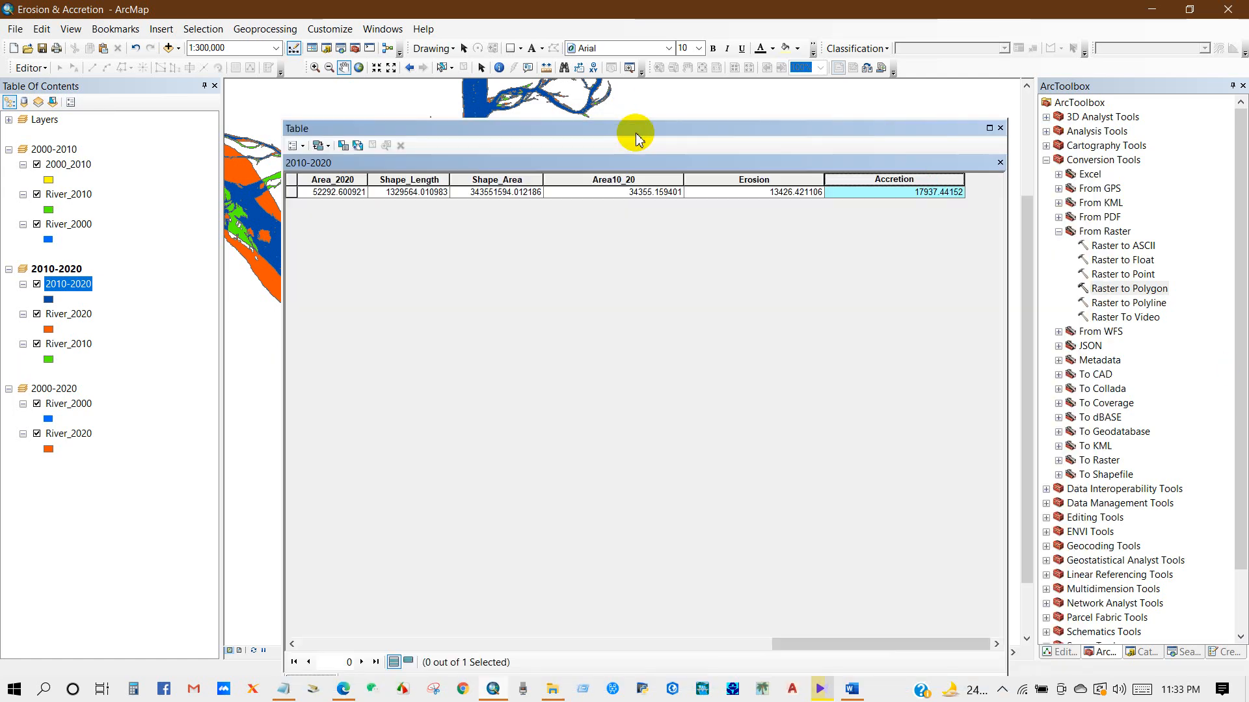
{"action": "left_click", "coordinate": [780, 180]}
{"action": "left_click", "coordinate": [876, 178]}
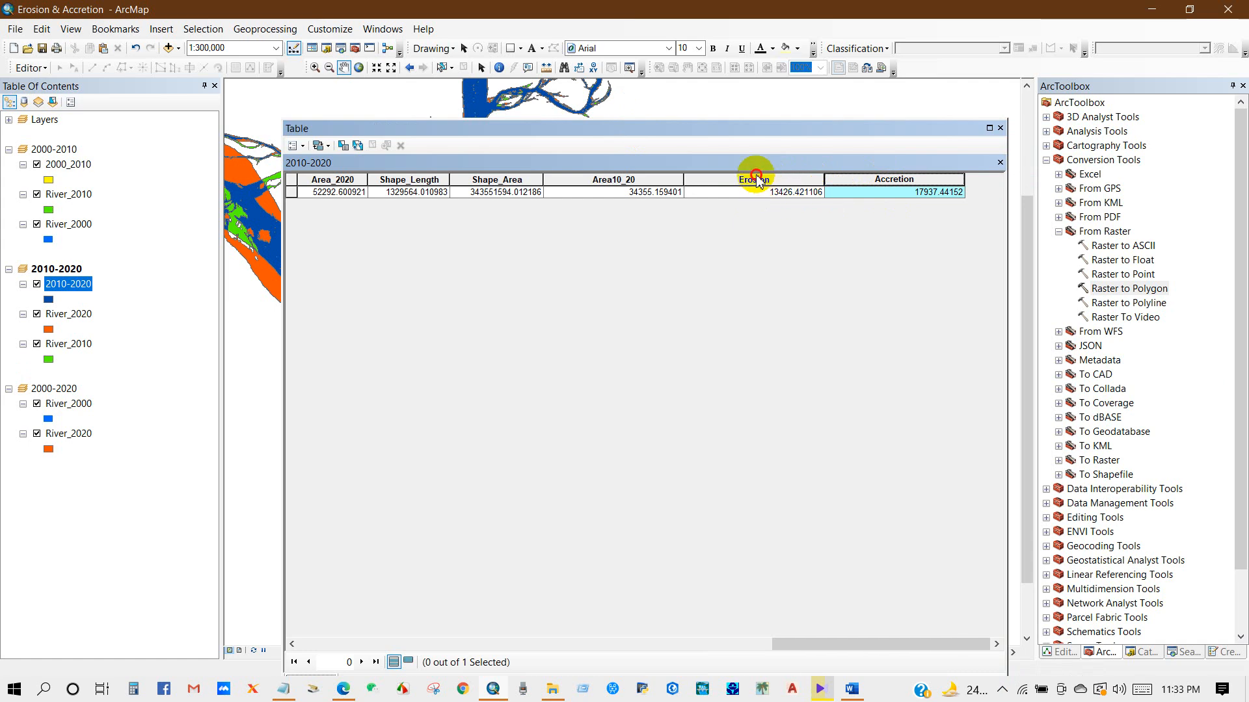
{"action": "left_click", "coordinate": [756, 180]}
{"action": "left_click", "coordinate": [909, 182]}
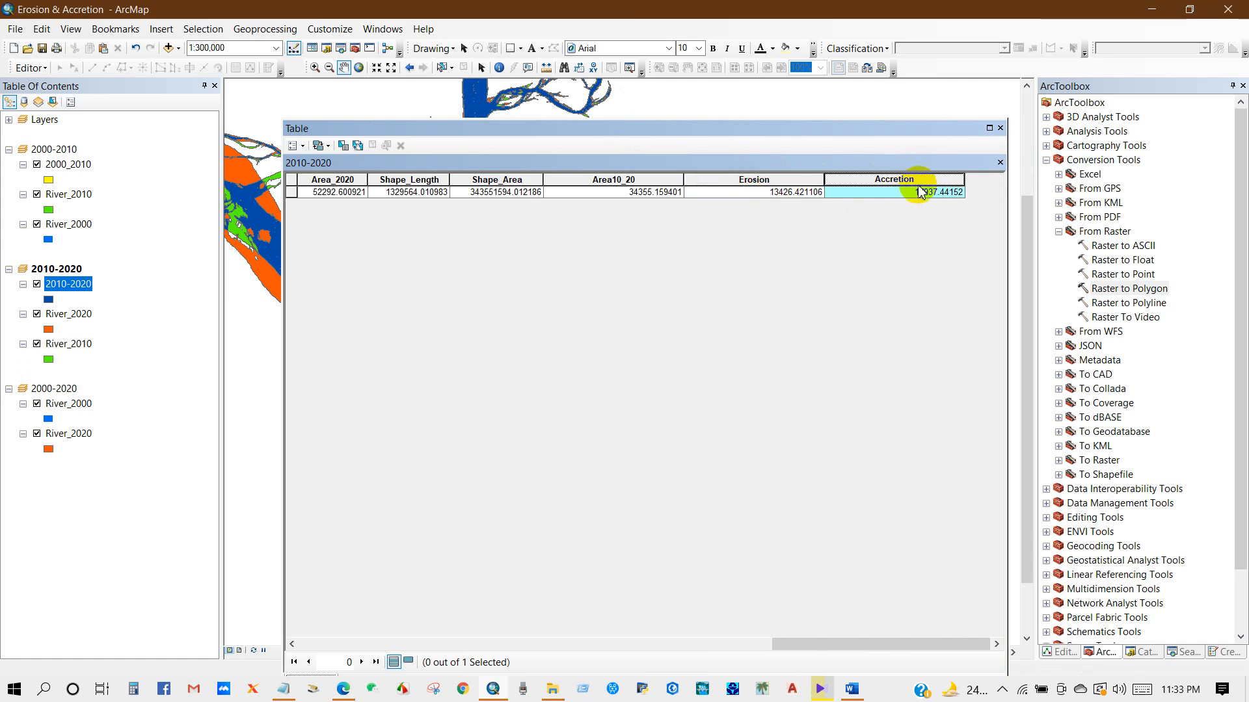
{"action": "left_click", "coordinate": [1002, 128]}
Examine the 2010-2020 map along the river channels, comparing the unchanged area with the River_2010 and River_2020 extents
{"action": "scroll", "coordinate": [688, 357], "scroll_direction": "down", "scroll_amount": 4}
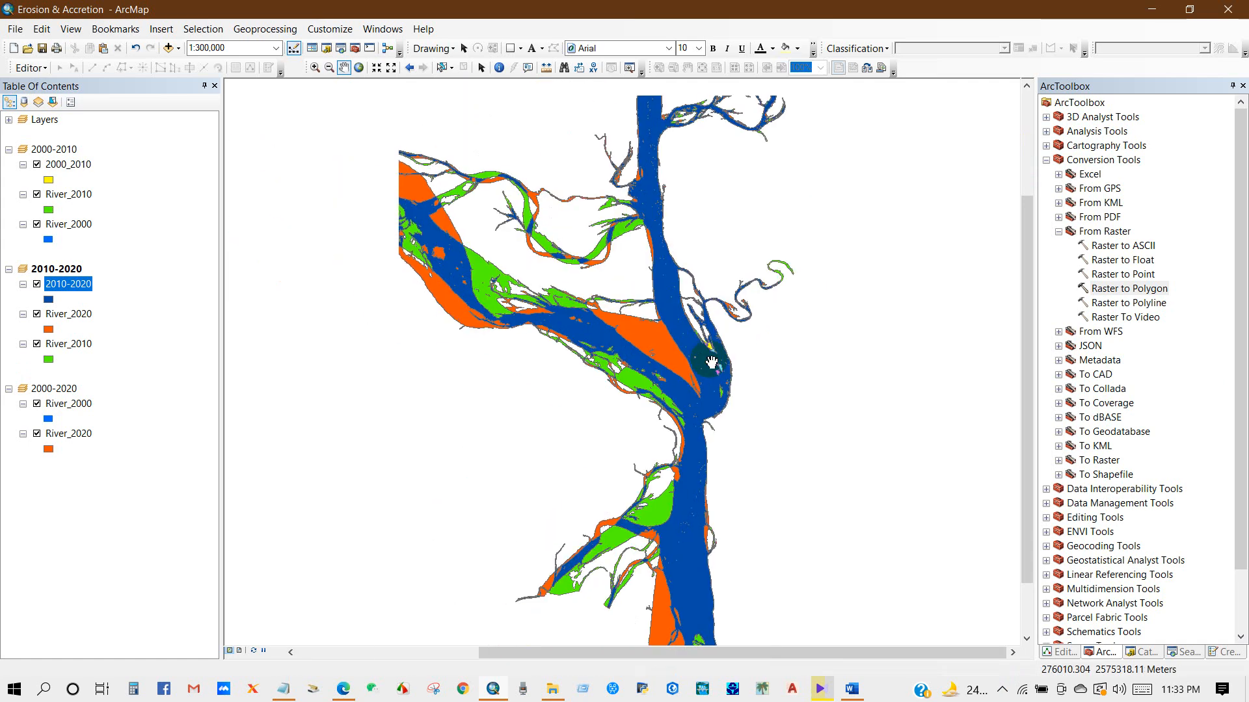
{"action": "scroll", "coordinate": [687, 357], "scroll_direction": "up", "scroll_amount": 3}
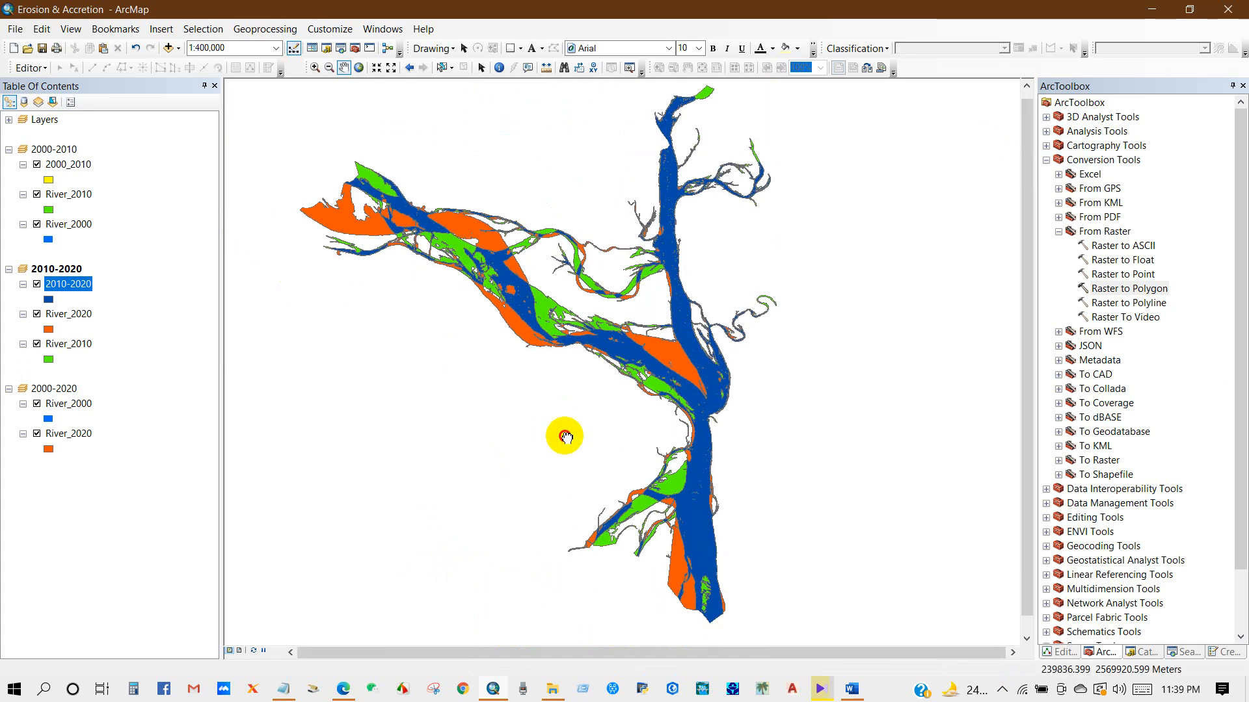
{"action": "left_click_drag", "start_coordinate": [563, 431], "coordinate": [566, 441]}
{"action": "scroll", "coordinate": [604, 254], "scroll_direction": "up", "scroll_amount": 8}
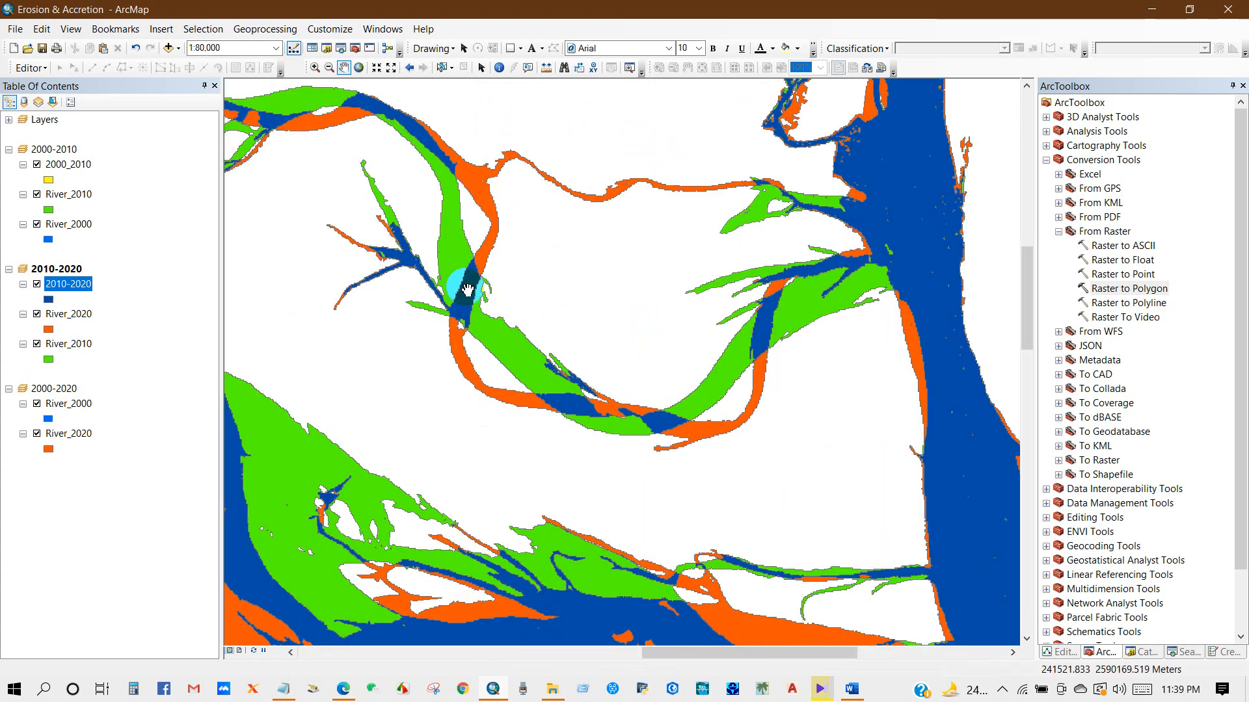
{"action": "scroll", "coordinate": [516, 304], "scroll_direction": "down", "scroll_amount": 2}
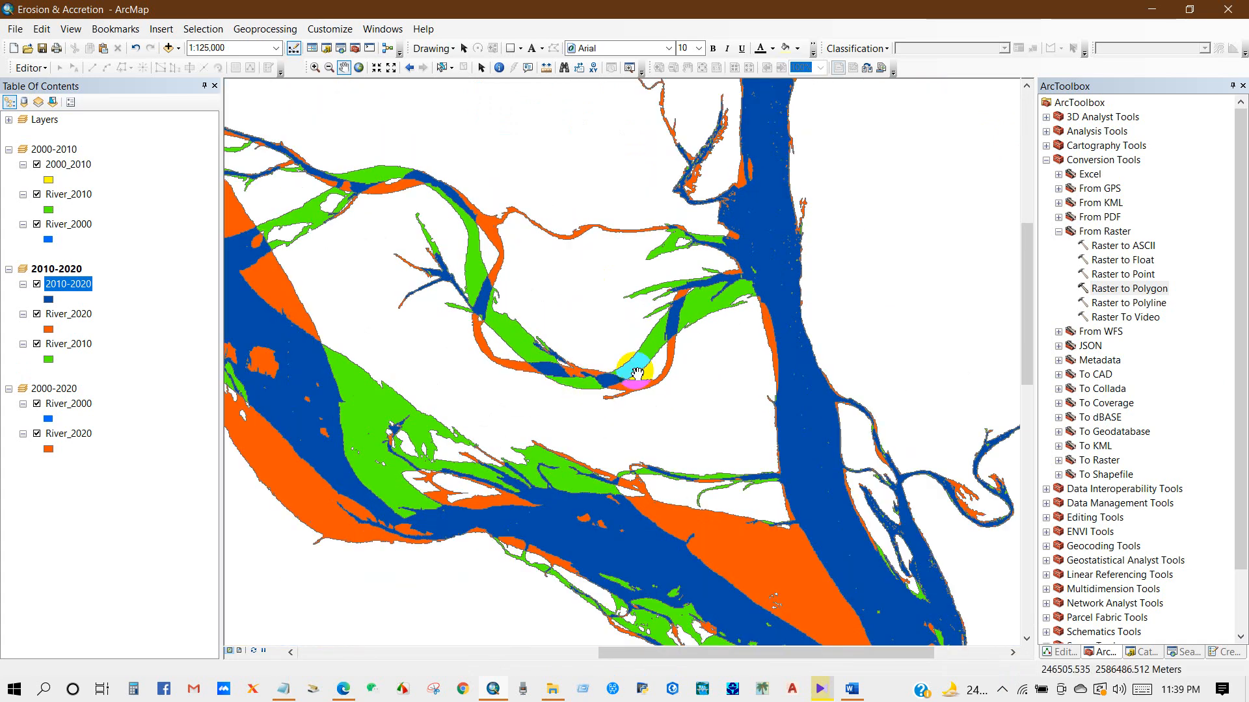
{"action": "left_click_drag", "start_coordinate": [585, 390], "coordinate": [565, 195]}
{"action": "scroll", "coordinate": [447, 279], "scroll_direction": "down", "scroll_amount": 3}
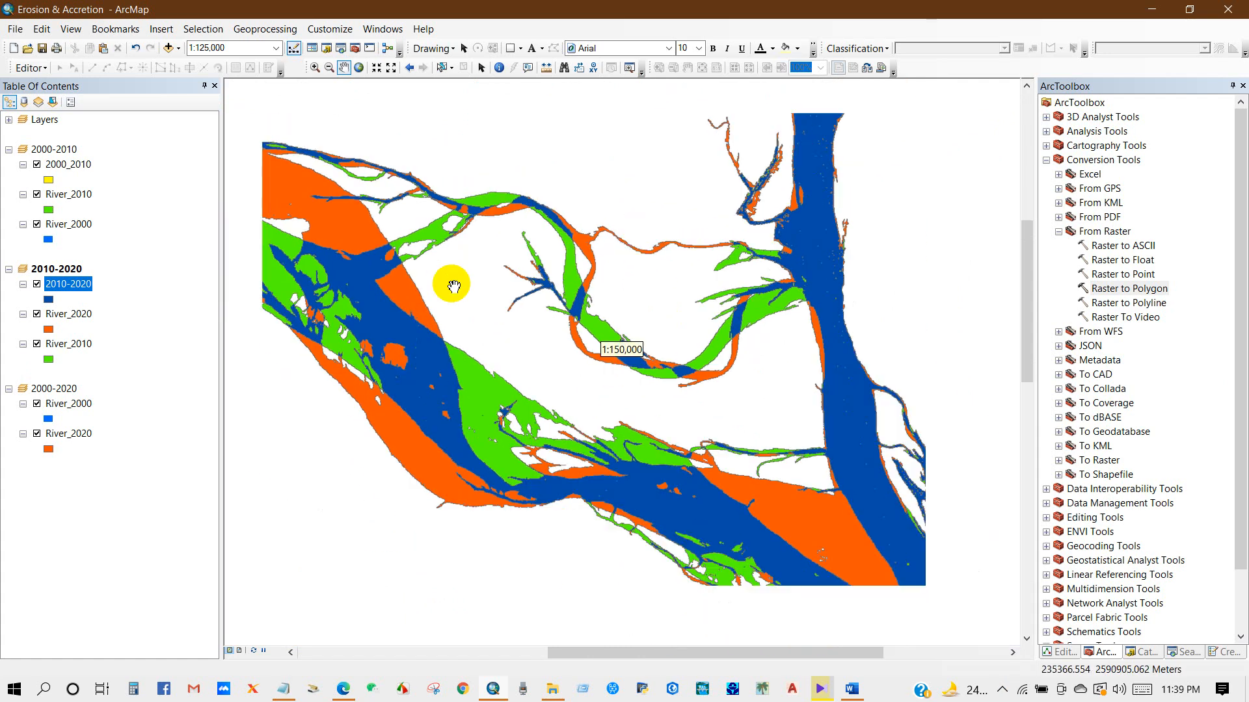
{"action": "scroll", "coordinate": [417, 375], "scroll_direction": "down", "scroll_amount": 1}
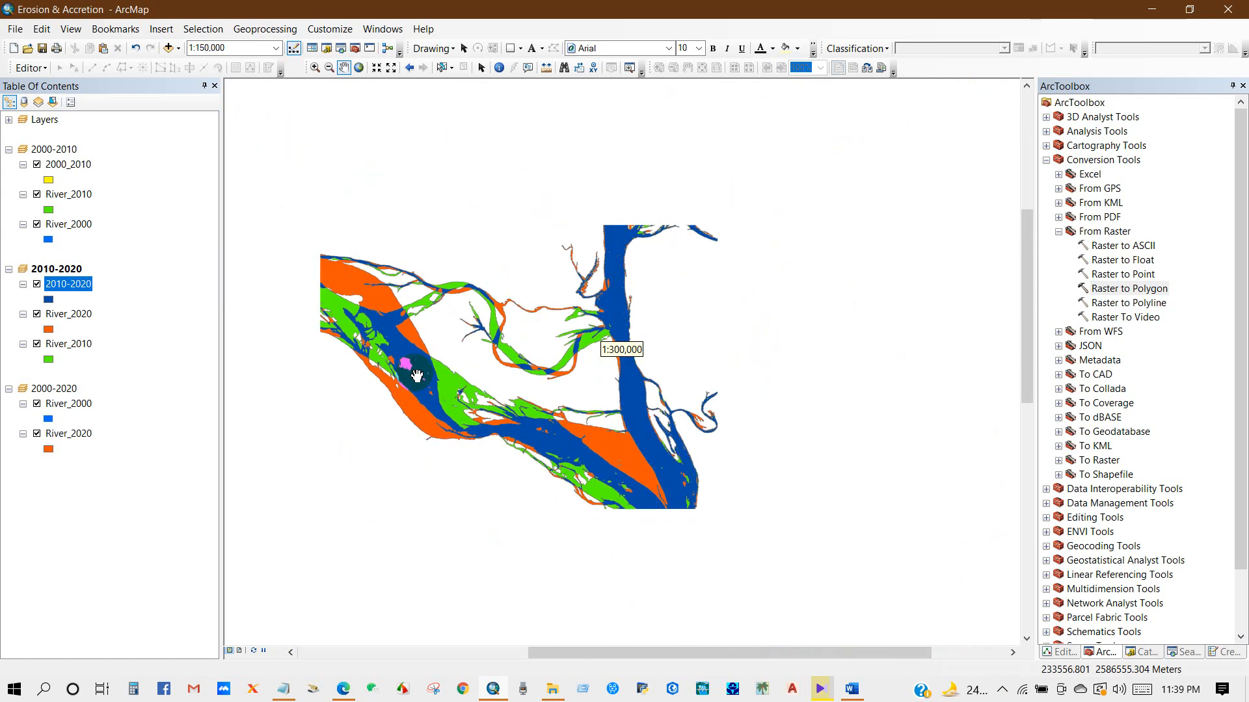
{"action": "left_click", "coordinate": [450, 384]}
{"action": "scroll", "coordinate": [451, 384], "scroll_direction": "down", "scroll_amount": 3}
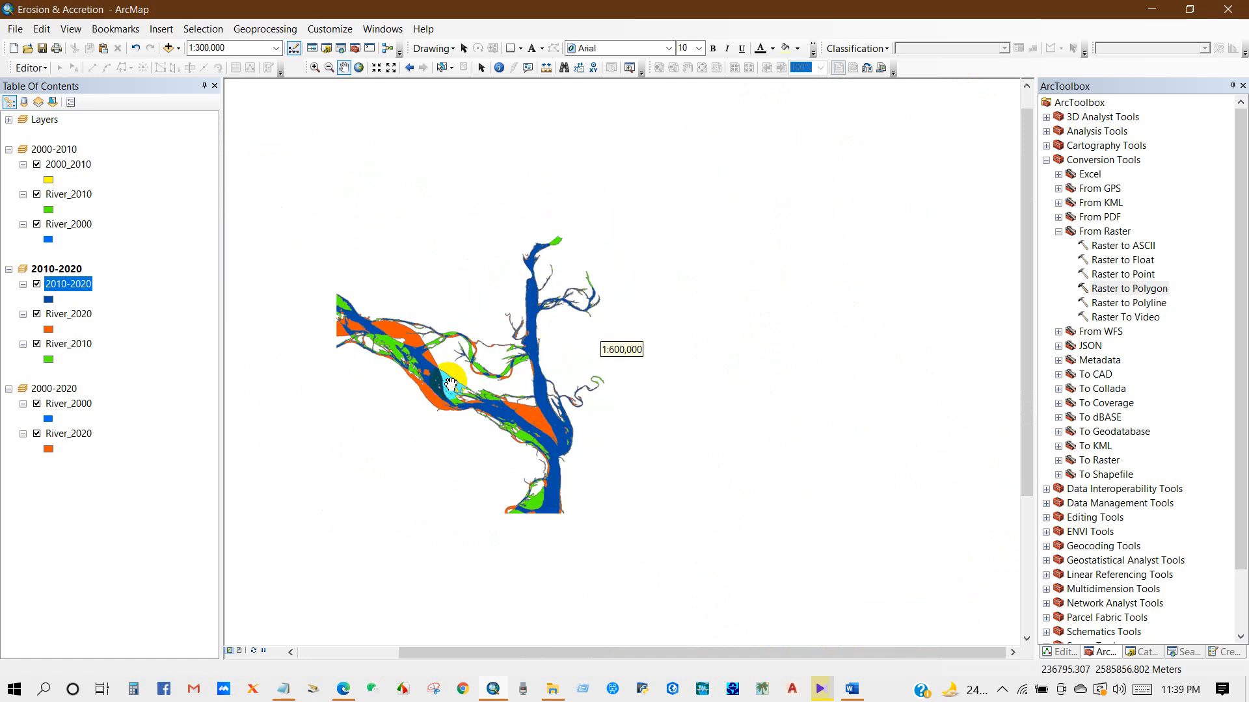
{"action": "scroll", "coordinate": [672, 297], "scroll_direction": "up", "scroll_amount": 2}
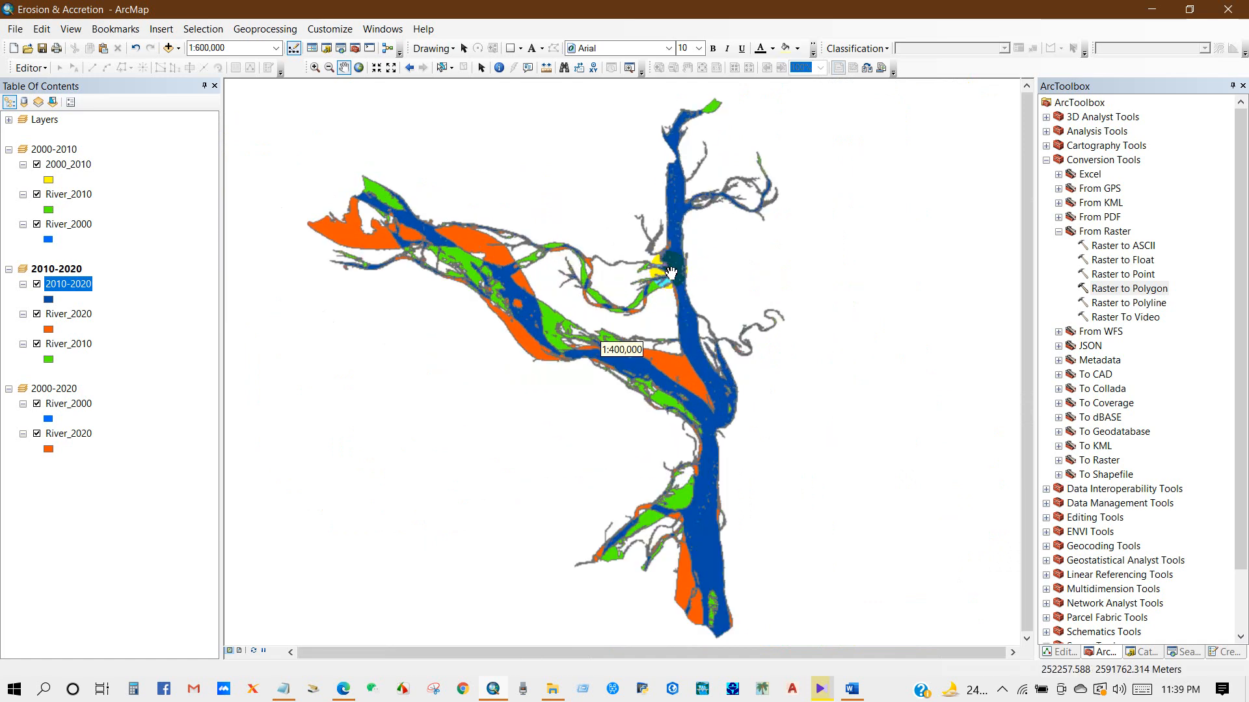
{"action": "left_click_drag", "start_coordinate": [661, 355], "coordinate": [601, 351]}
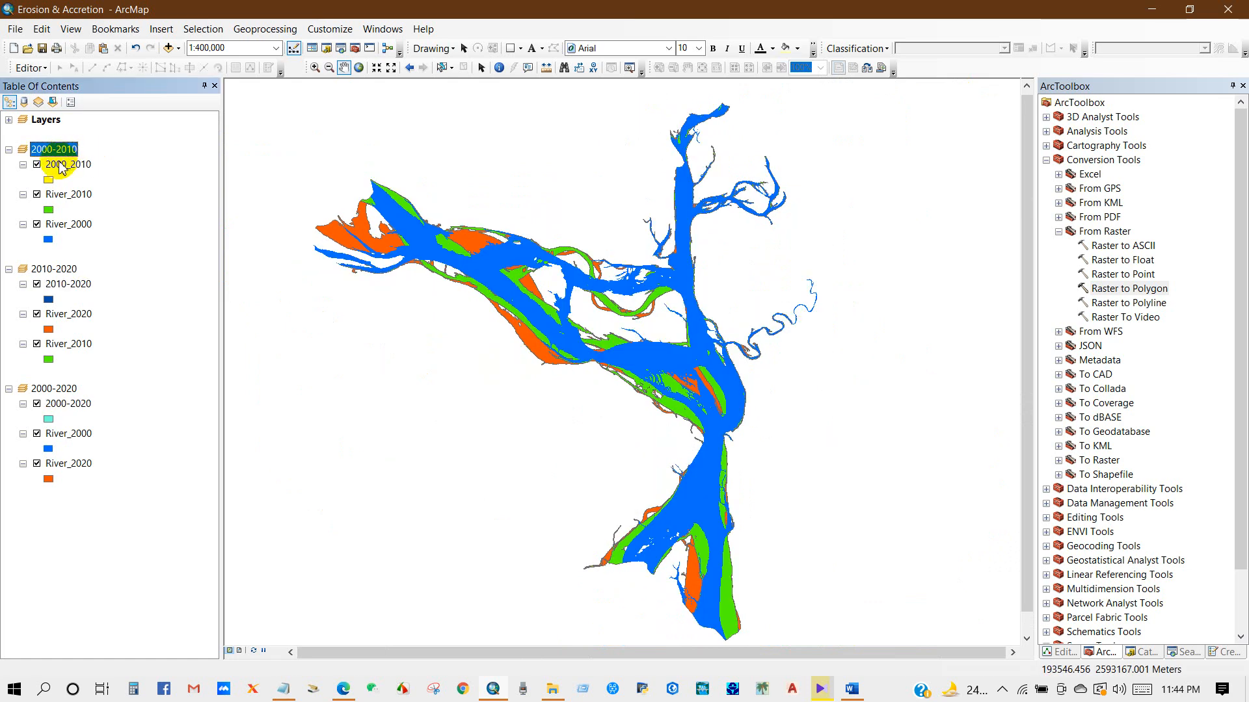
Export all records of the 2000_2010 attribute table to the dBASE table 2000-2010.dbf in the Erosion & Accretion Practice folder, without adding it to the map
{"action": "right_click", "coordinate": [61, 165]}
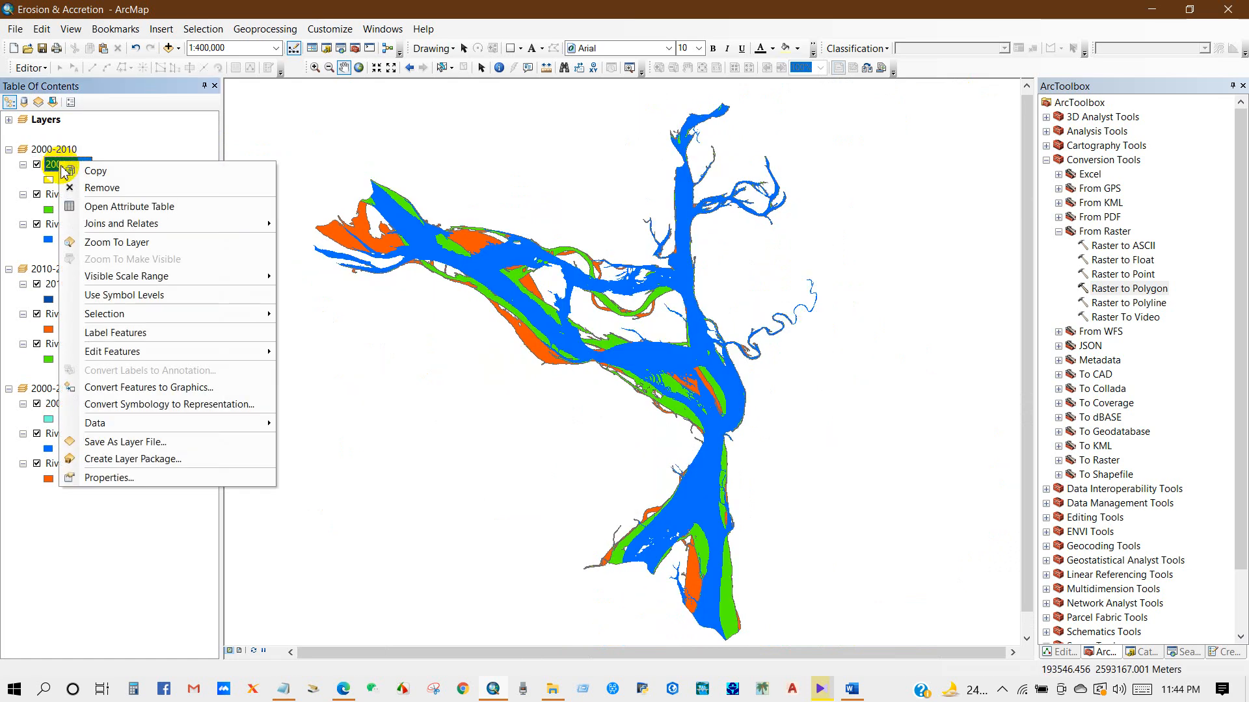
{"action": "left_click", "coordinate": [108, 206]}
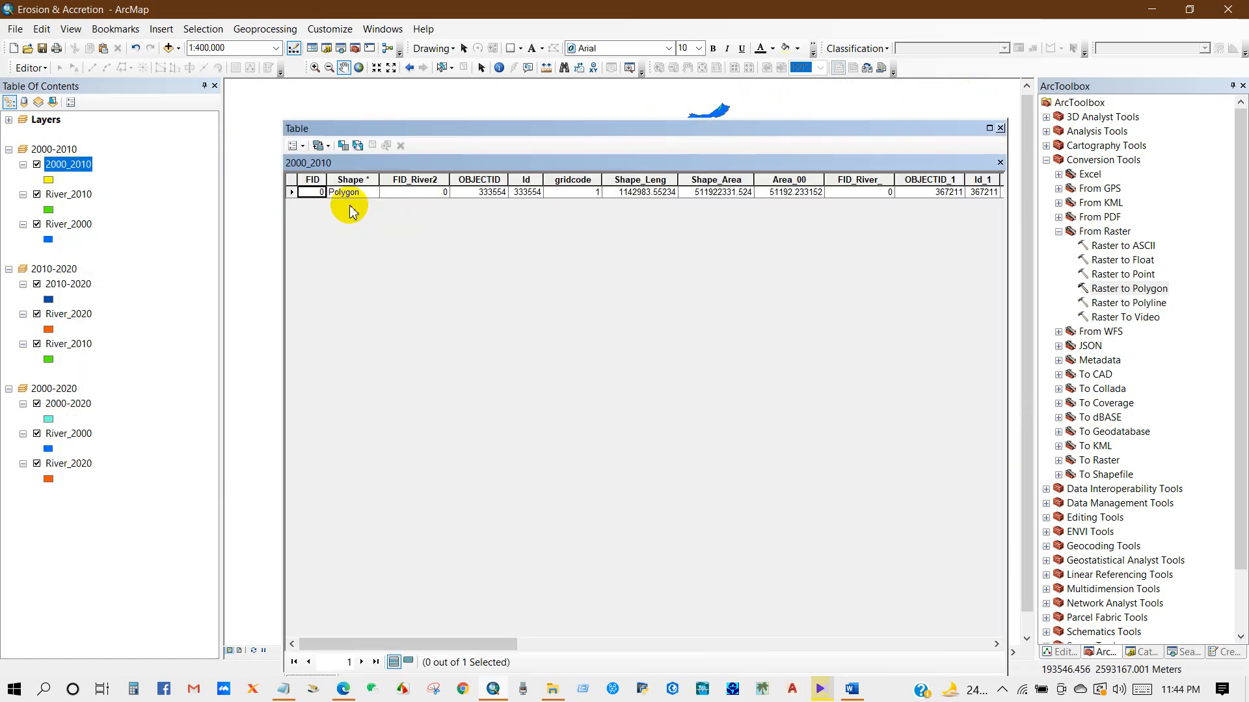
{"action": "left_click", "coordinate": [303, 146]}
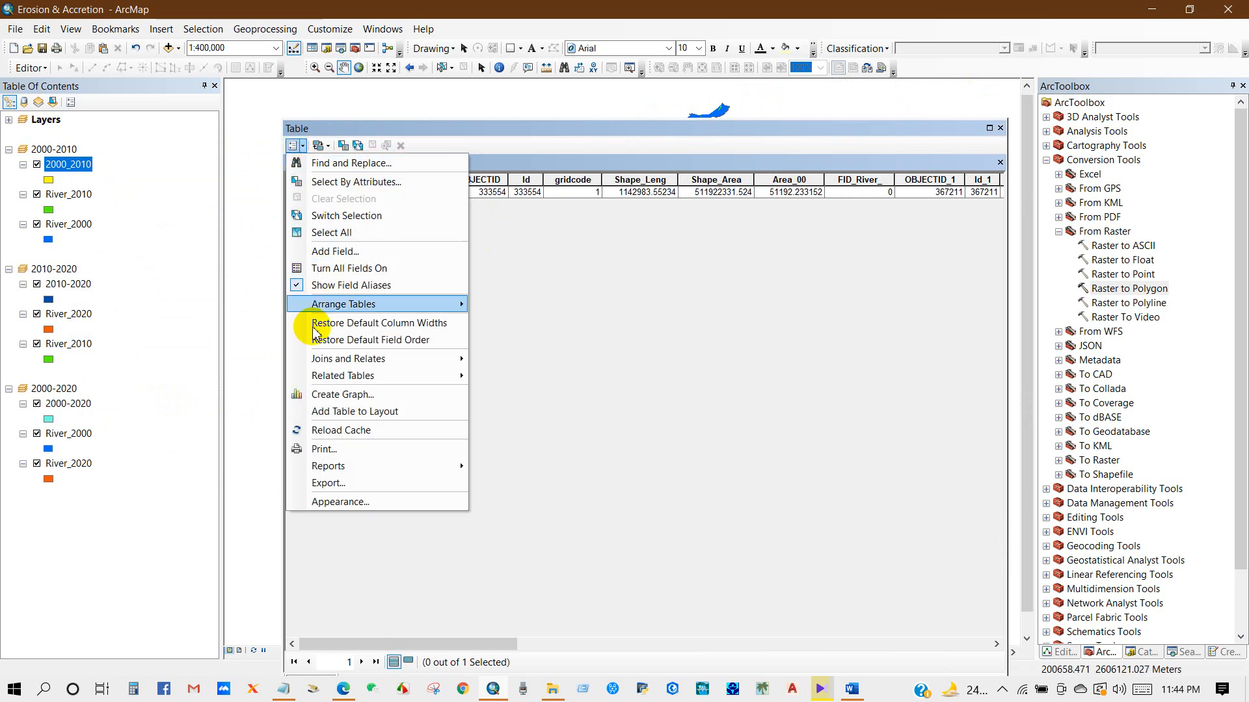
{"action": "left_click", "coordinate": [329, 485]}
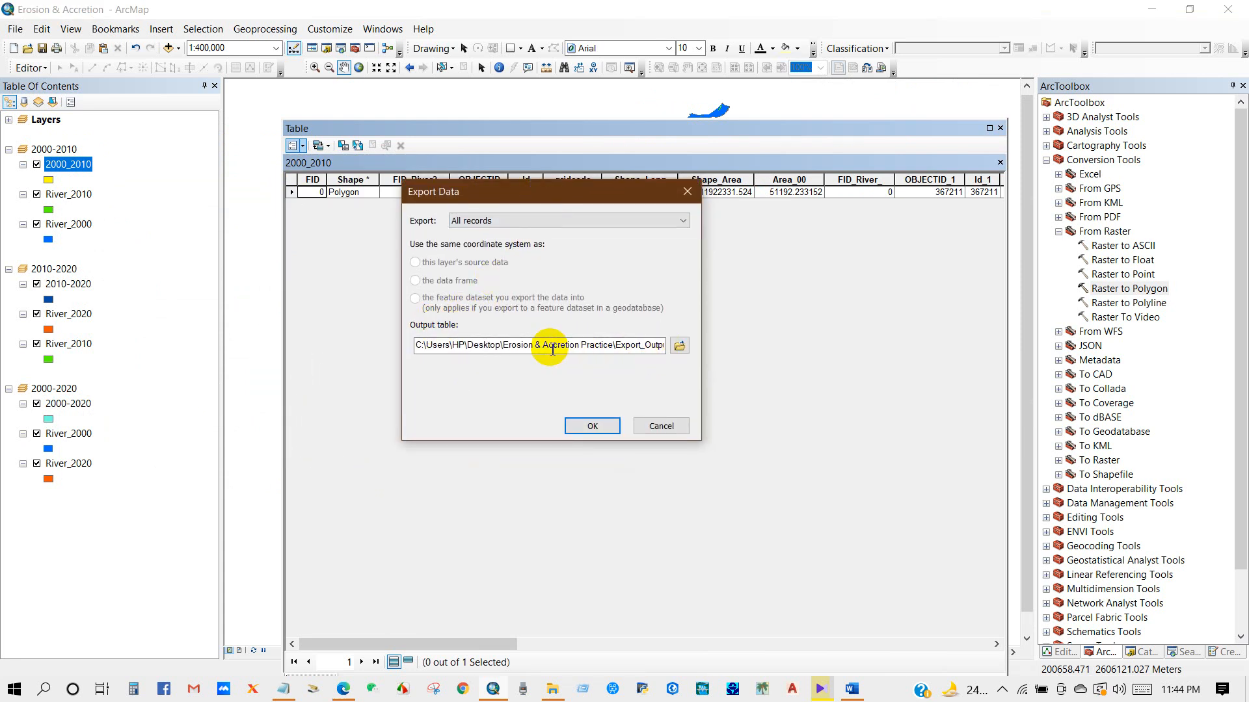
{"action": "left_click", "coordinate": [679, 348]}
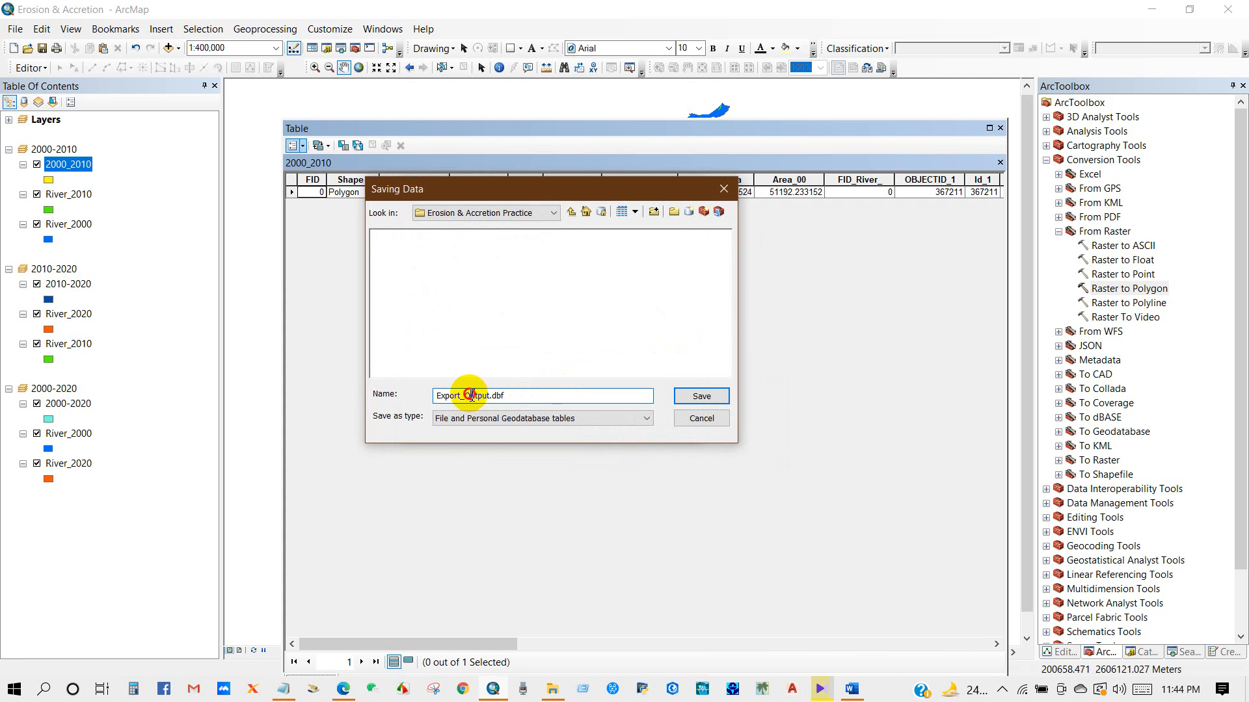
{"action": "left_click_drag", "start_coordinate": [490, 395], "coordinate": [403, 395]}
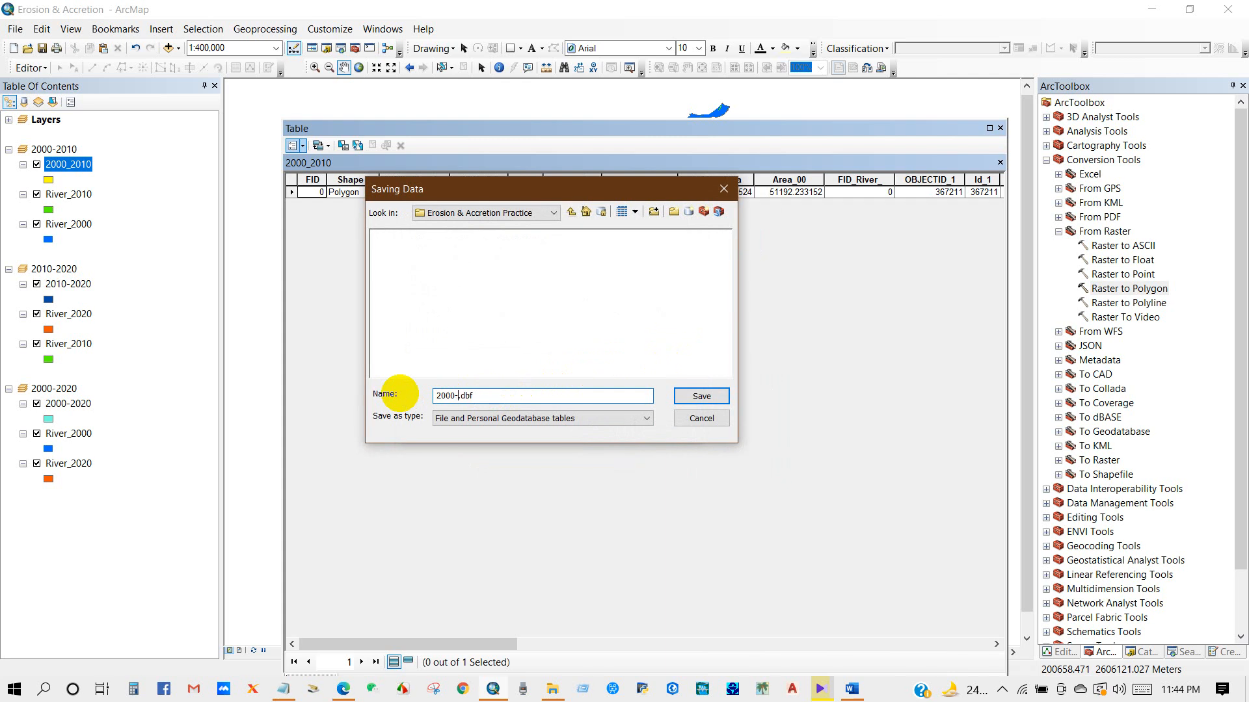
{"action": "left_click", "coordinate": [459, 420]}
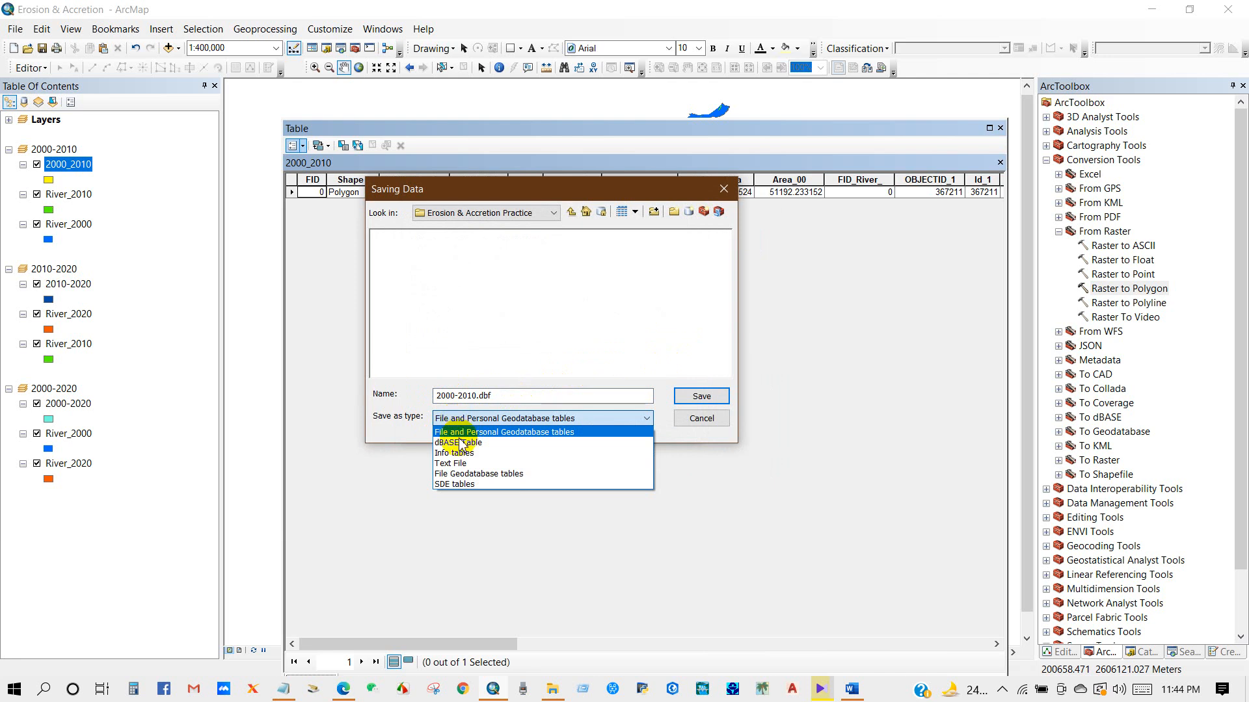
{"action": "left_click", "coordinate": [456, 445]}
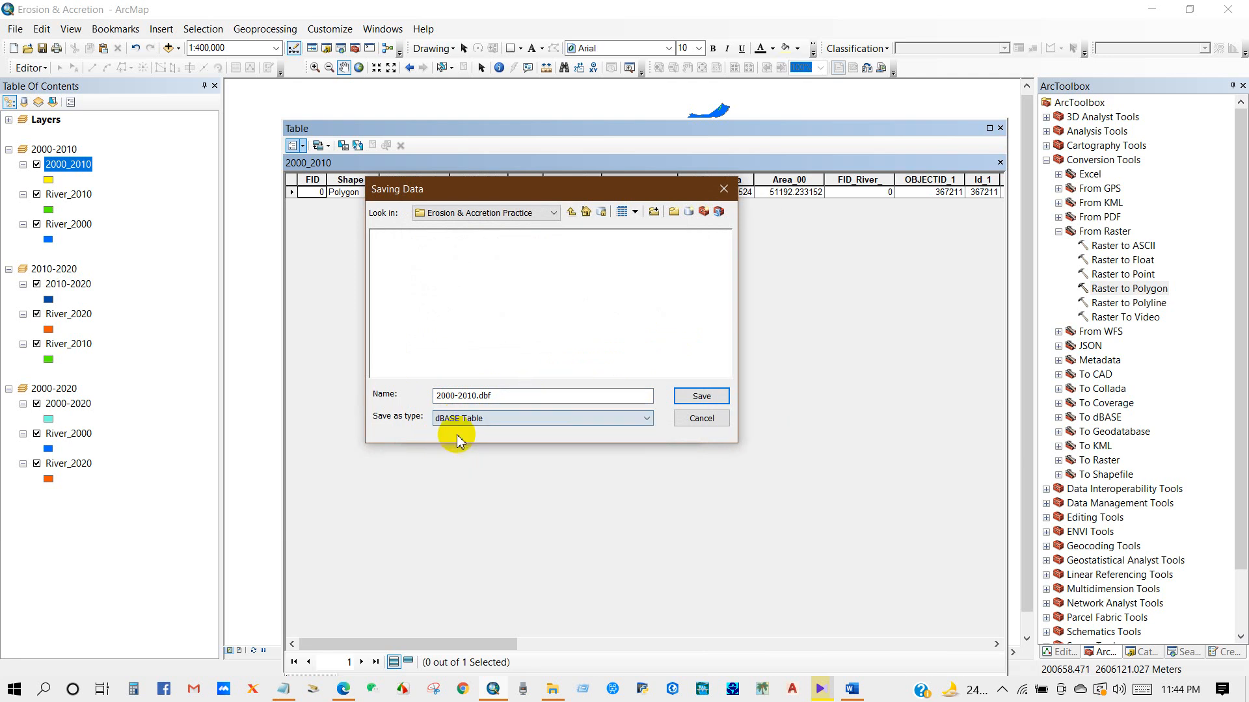
{"action": "left_click", "coordinate": [698, 397]}
{"action": "left_click", "coordinate": [601, 426]}
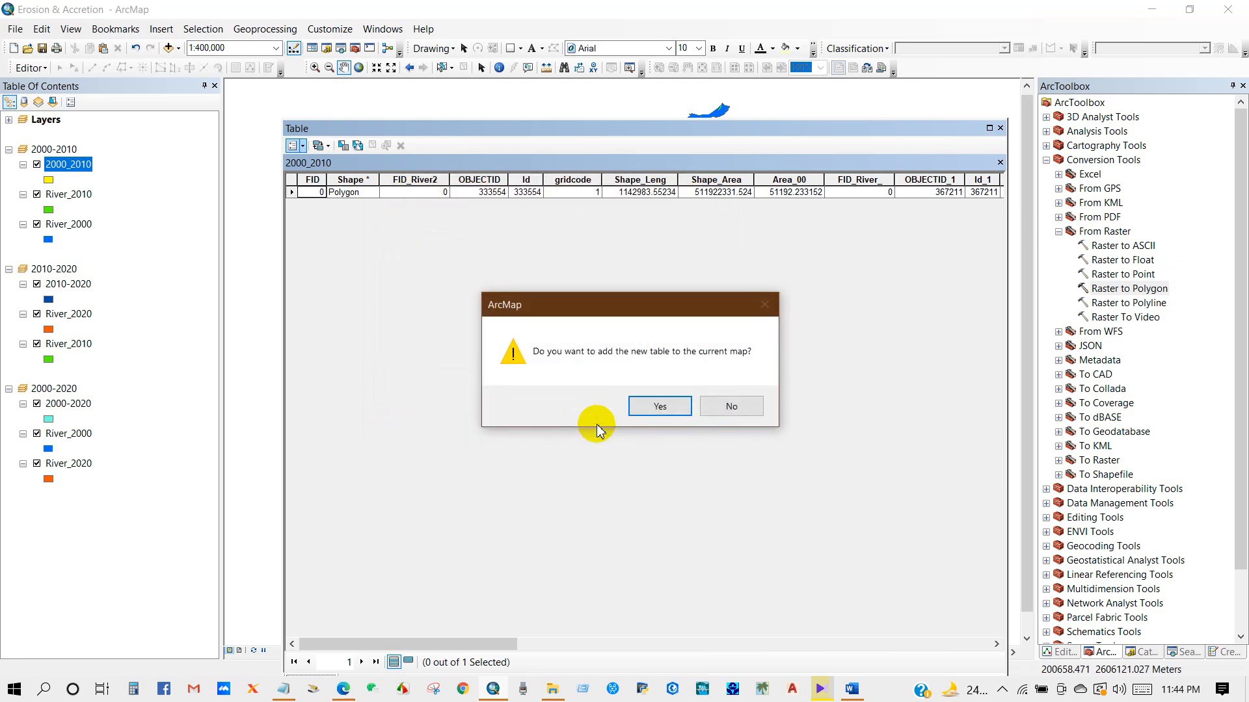
{"action": "left_click", "coordinate": [729, 407]}
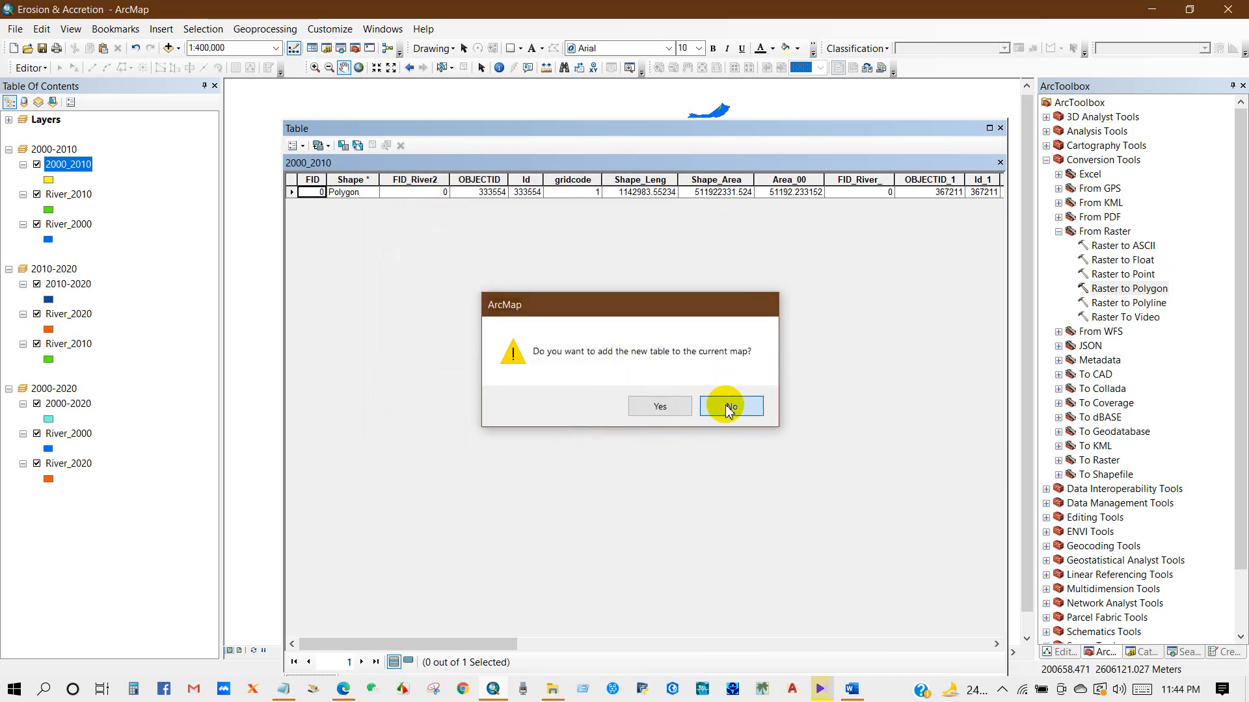
{"action": "left_click", "coordinate": [1000, 128]}
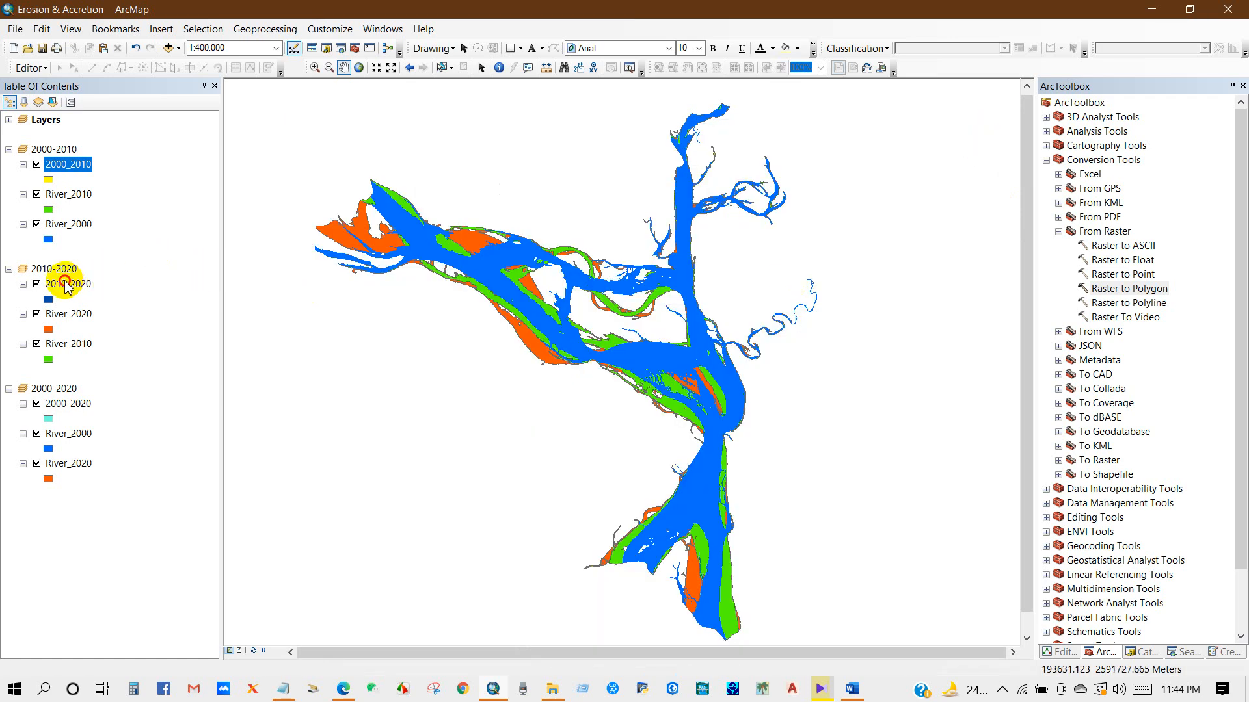
Export all records of the 2010-2020 attribute table to the dBASE table 2010_2020.dbf without adding it to the map, and close the table
{"action": "left_click", "coordinate": [65, 284]}
{"action": "right_click", "coordinate": [77, 287]}
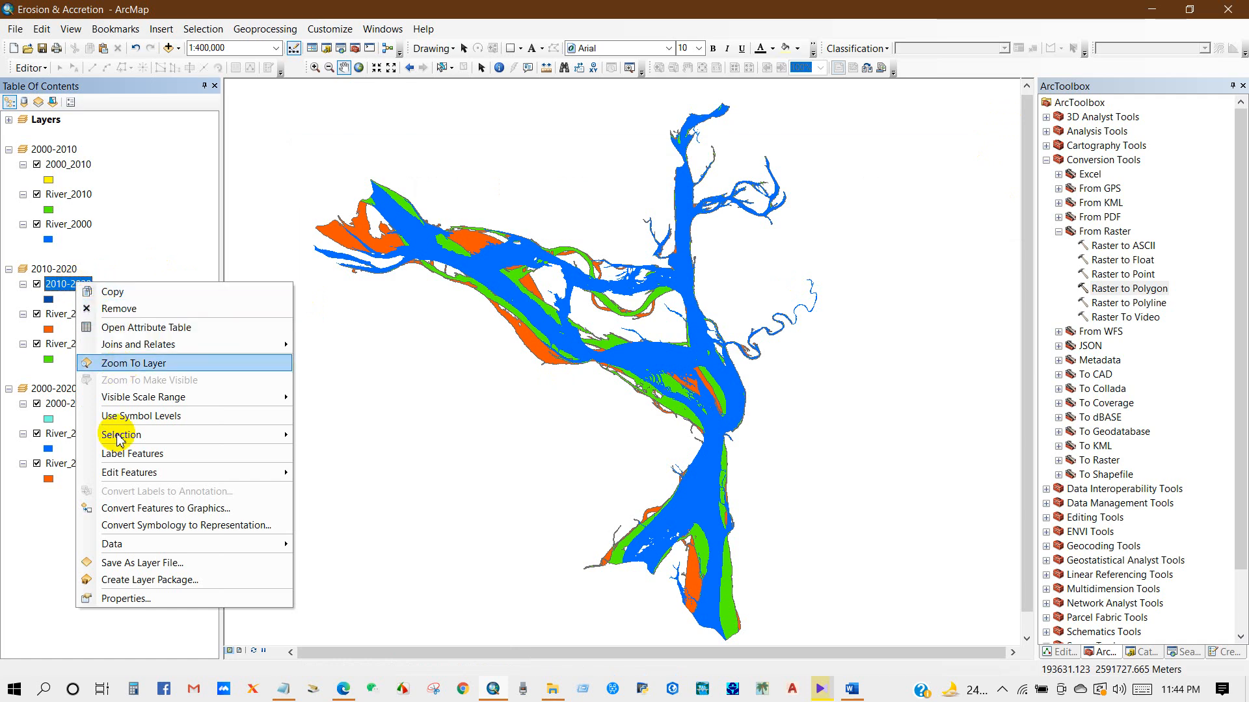
{"action": "left_click", "coordinate": [139, 327]}
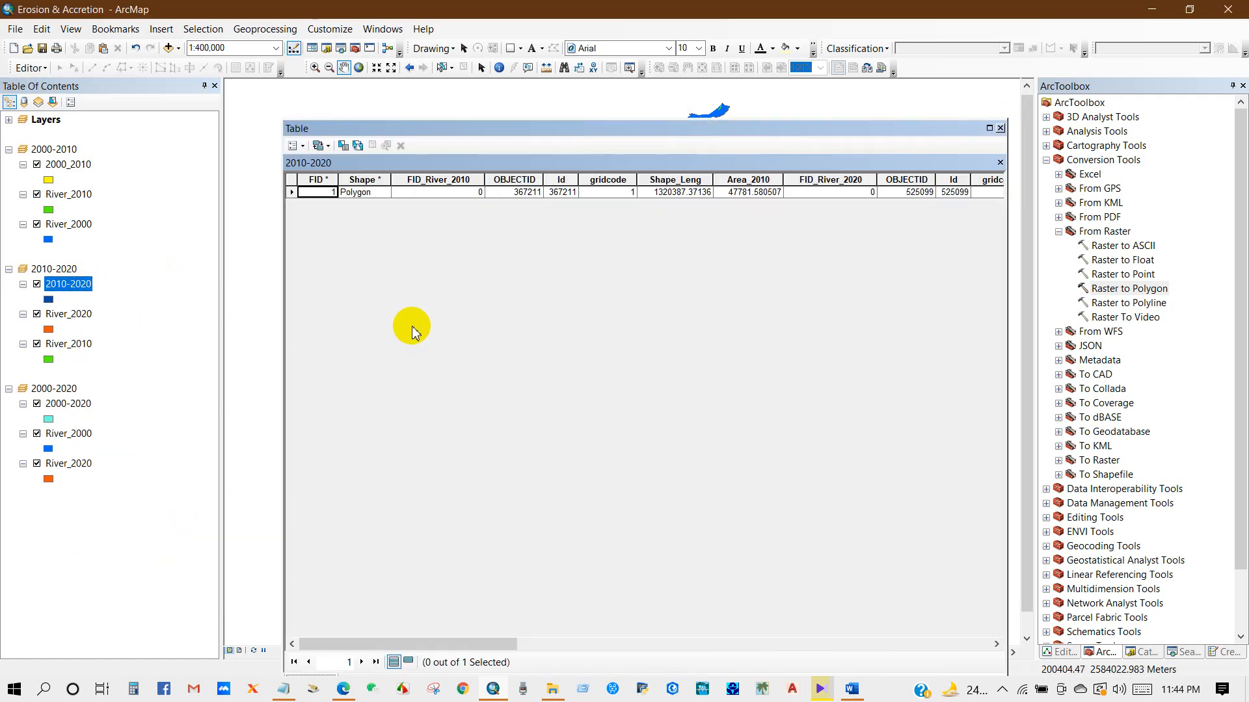
{"action": "left_click", "coordinate": [303, 147]}
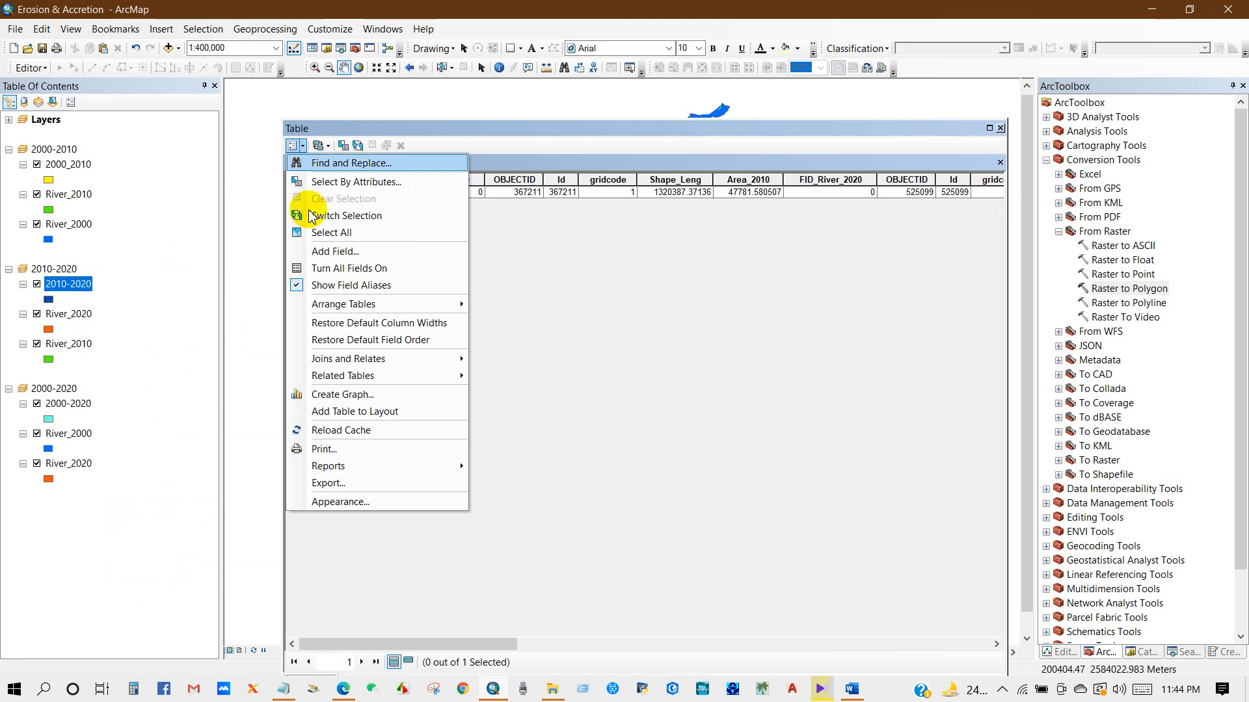
{"action": "left_click", "coordinate": [343, 482]}
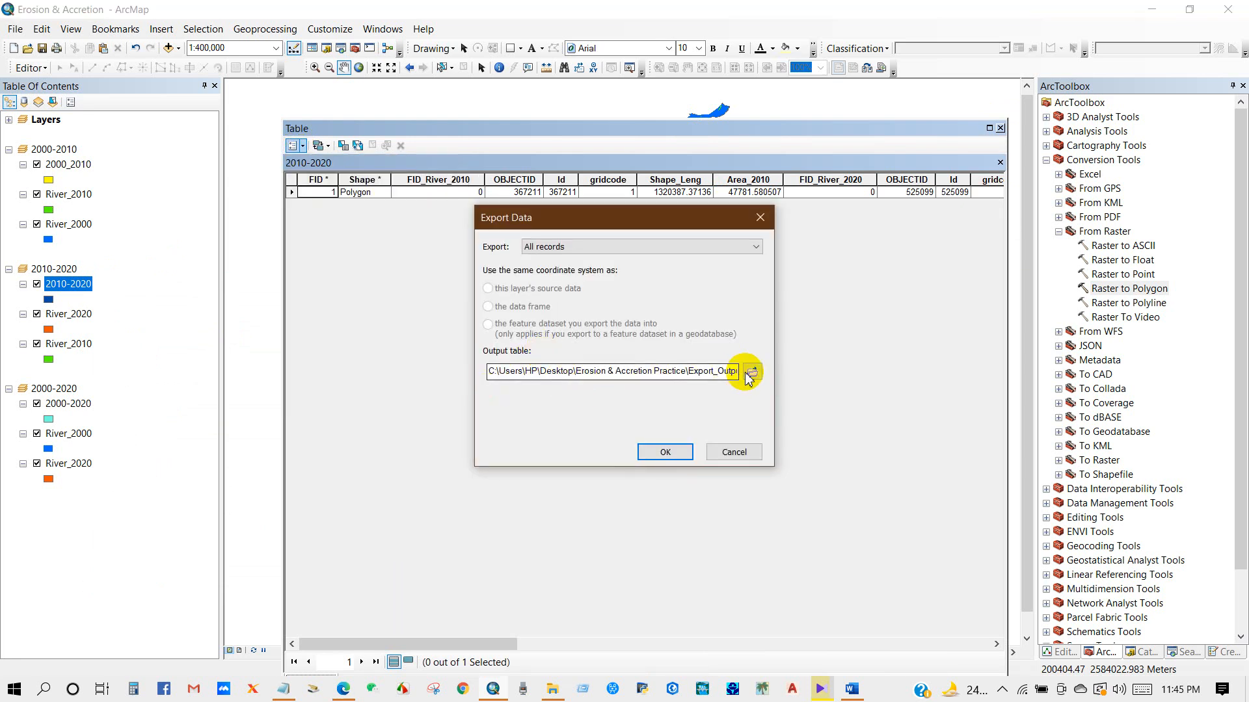
{"action": "left_click", "coordinate": [751, 372]}
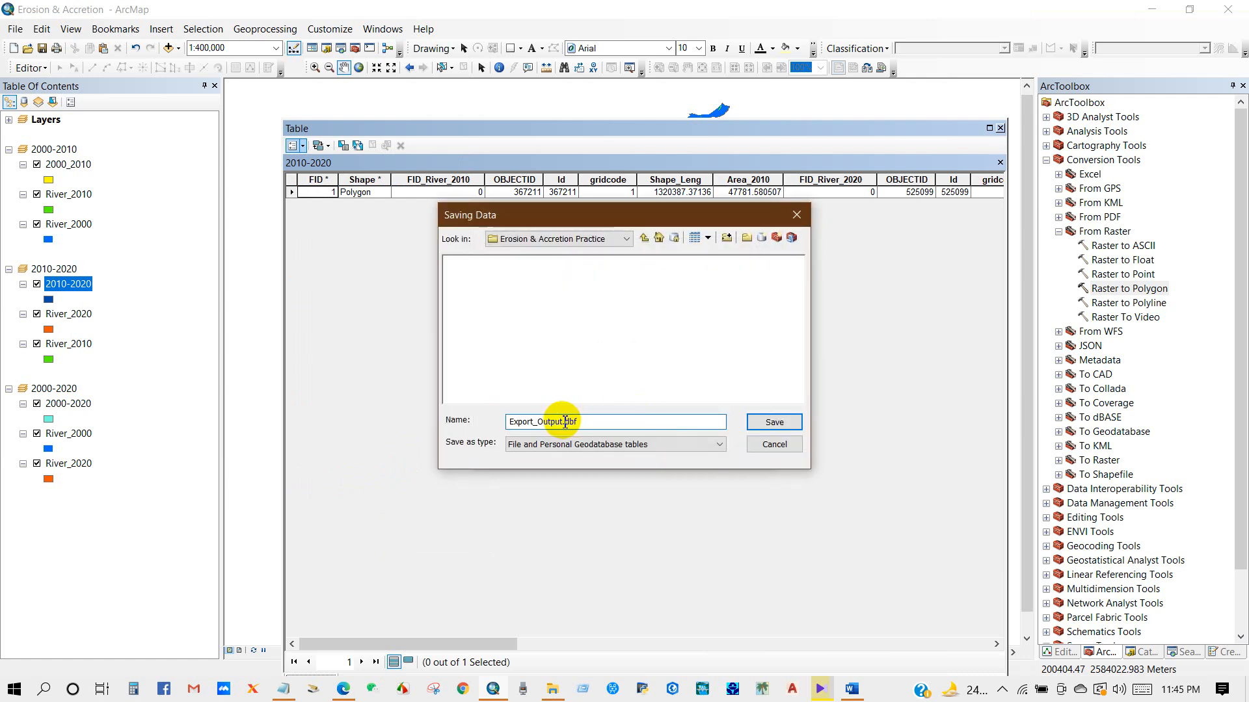
{"action": "left_click_drag", "start_coordinate": [564, 422], "coordinate": [428, 421]}
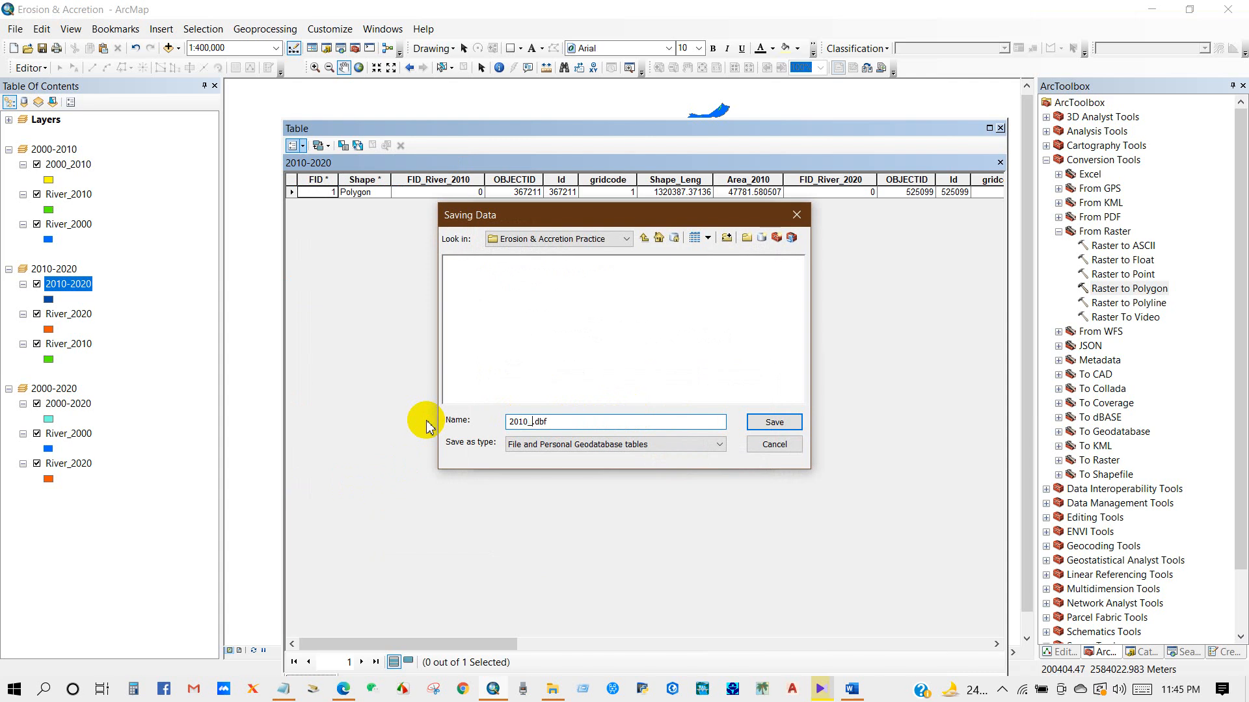
{"action": "left_click", "coordinate": [516, 444]}
{"action": "left_click", "coordinate": [520, 476]}
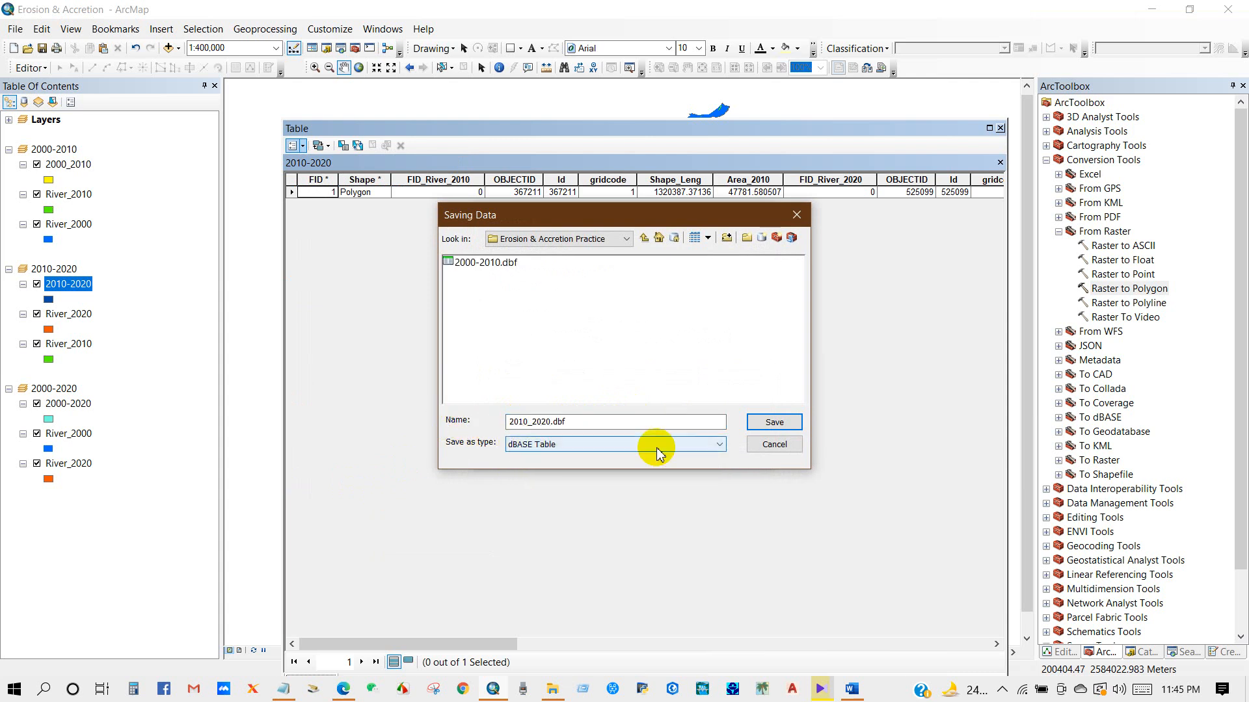
{"action": "left_click", "coordinate": [768, 423]}
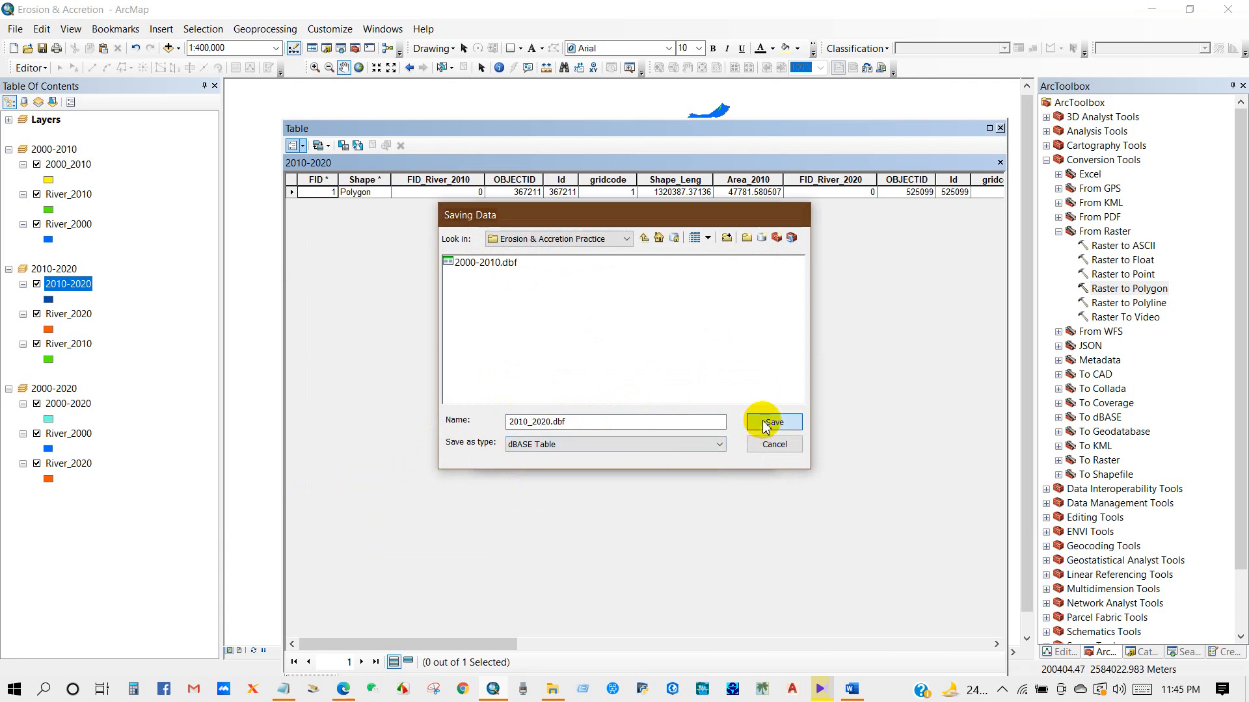
{"action": "left_click", "coordinate": [661, 451]}
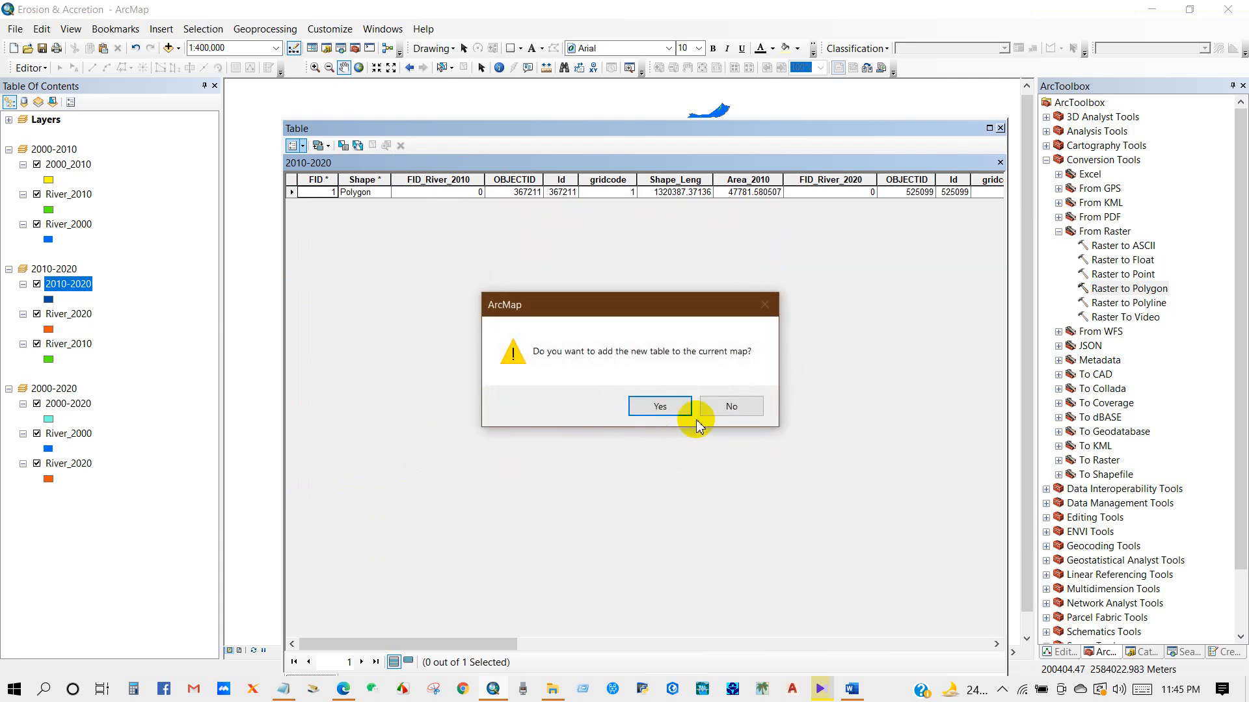
{"action": "left_click", "coordinate": [721, 407]}
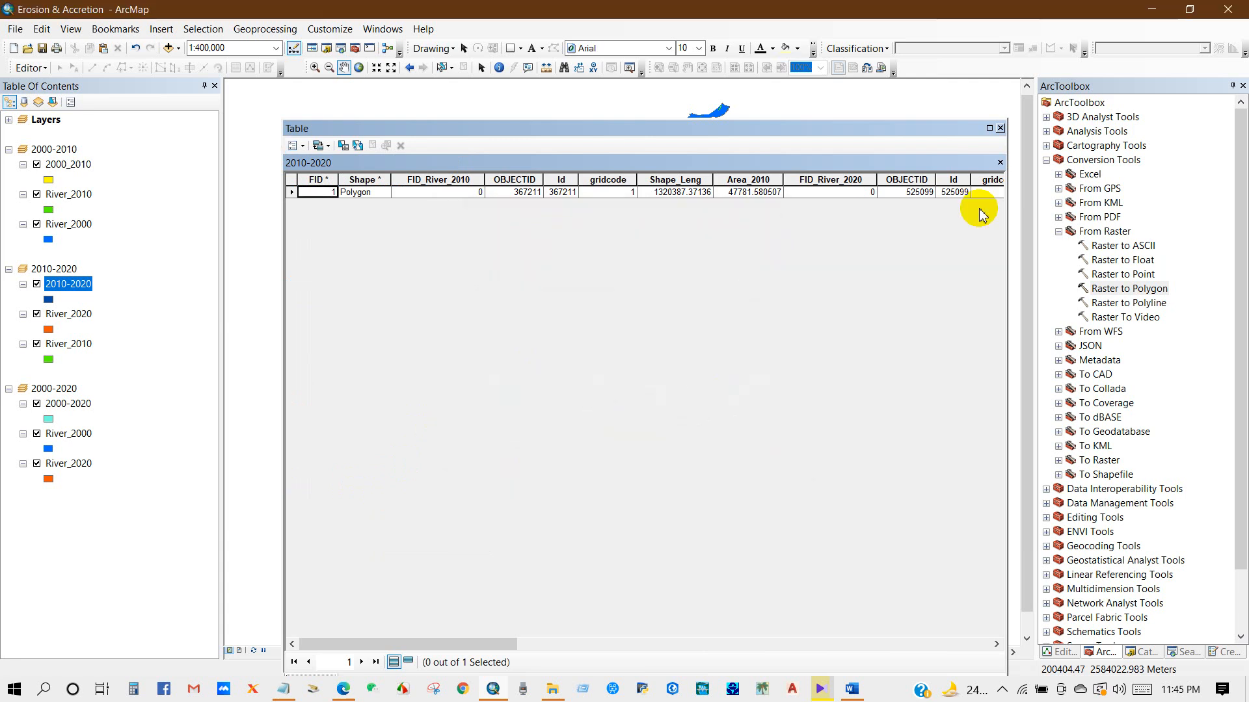
{"action": "left_click", "coordinate": [1000, 128]}
Export all records of the 2000-2020 attribute table, naming the output 2000-2020.dbf in the Erosion & Accretion Practice folder
{"action": "left_click", "coordinate": [51, 390]}
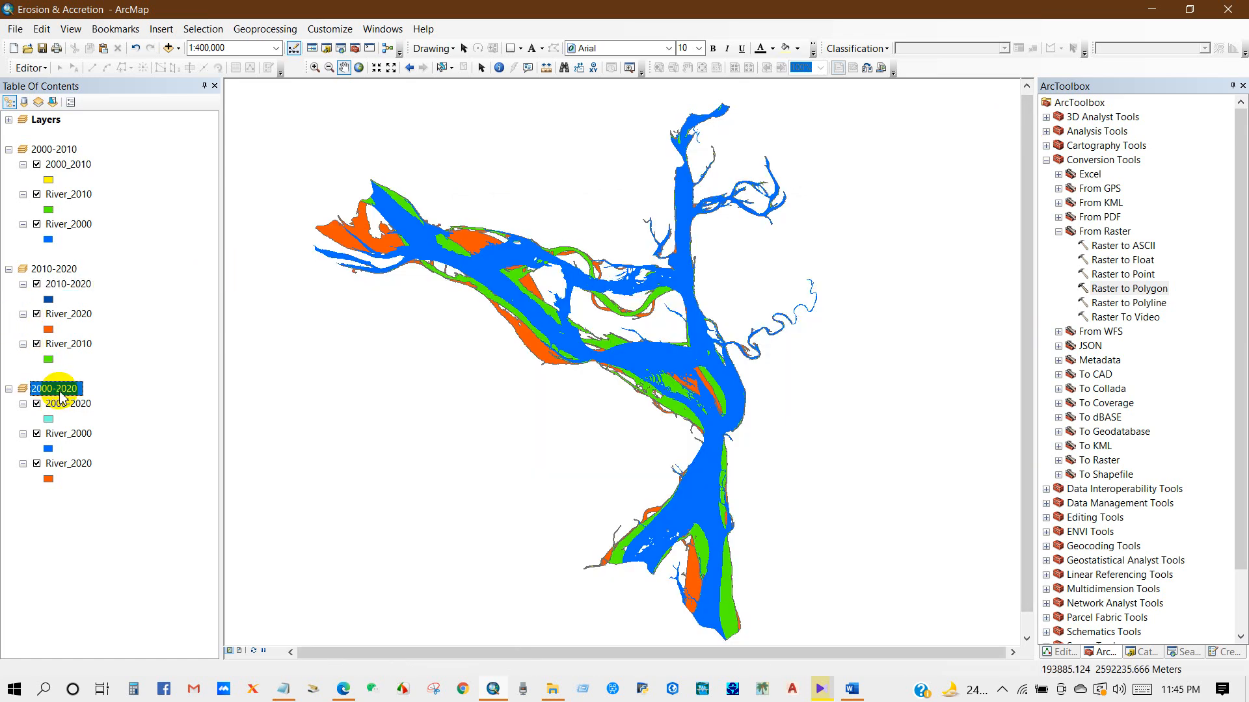
{"action": "right_click", "coordinate": [62, 403]}
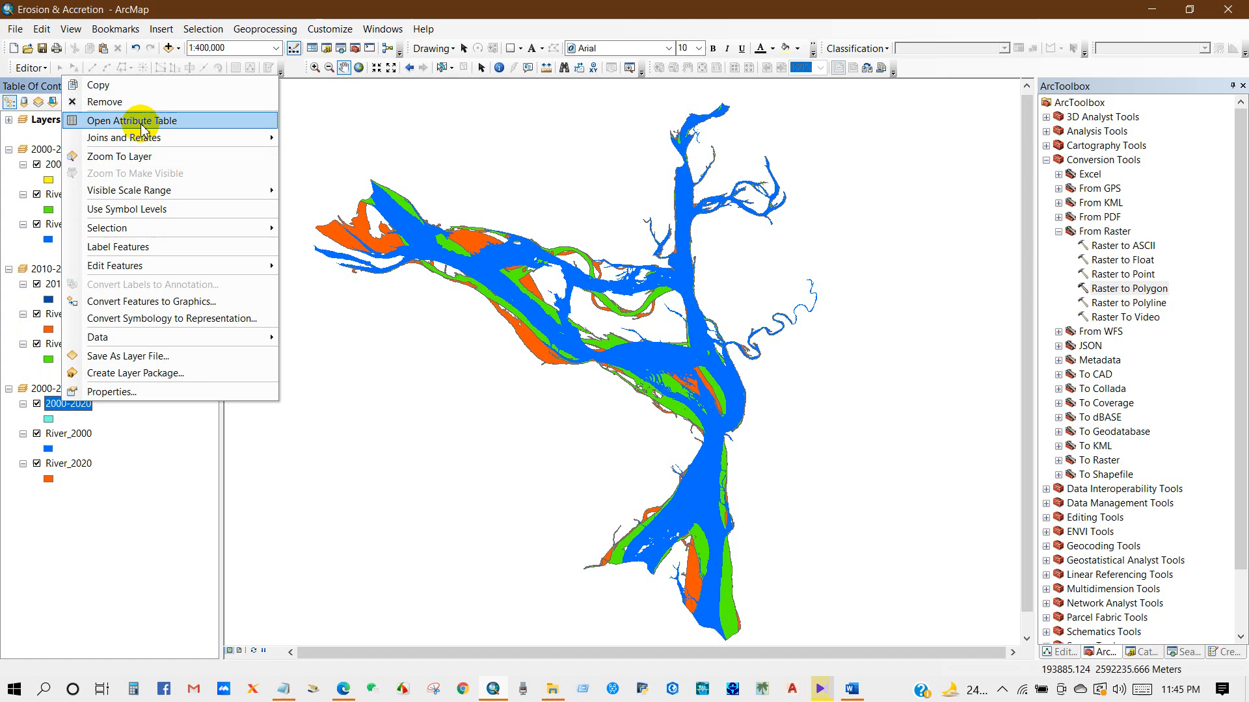
{"action": "left_click", "coordinate": [130, 121]}
{"action": "left_click", "coordinate": [302, 148]}
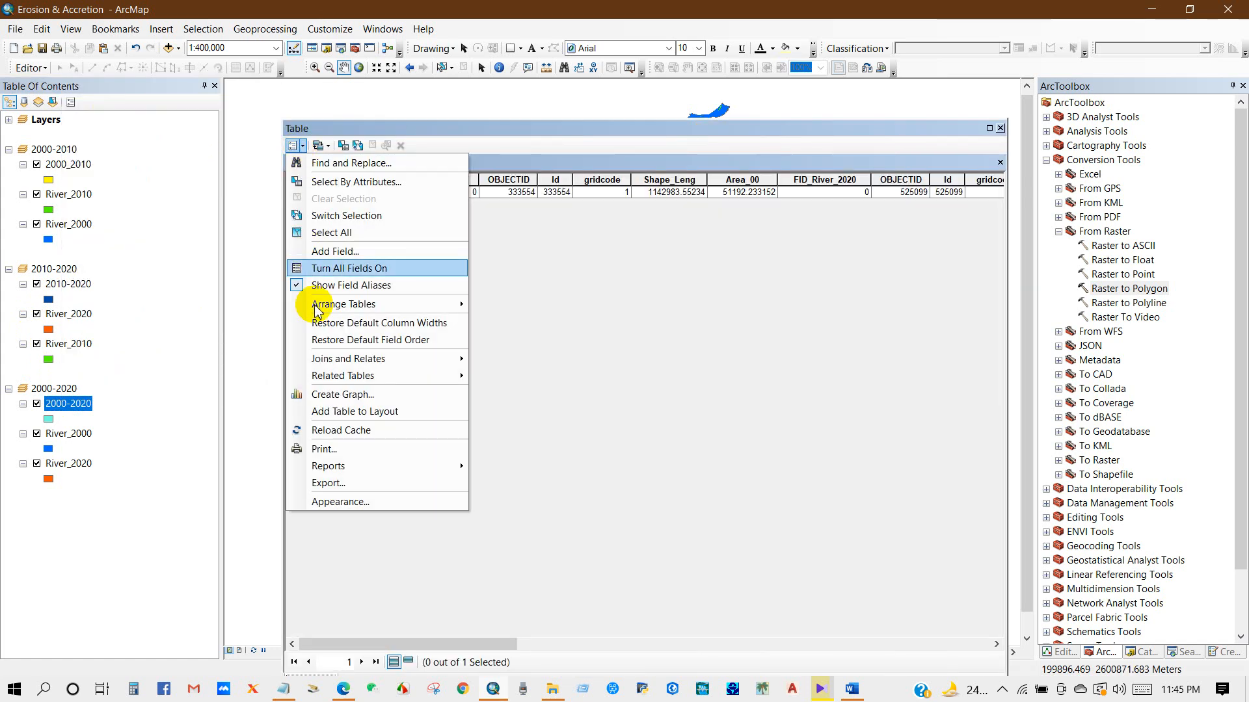
{"action": "left_click", "coordinate": [338, 483]}
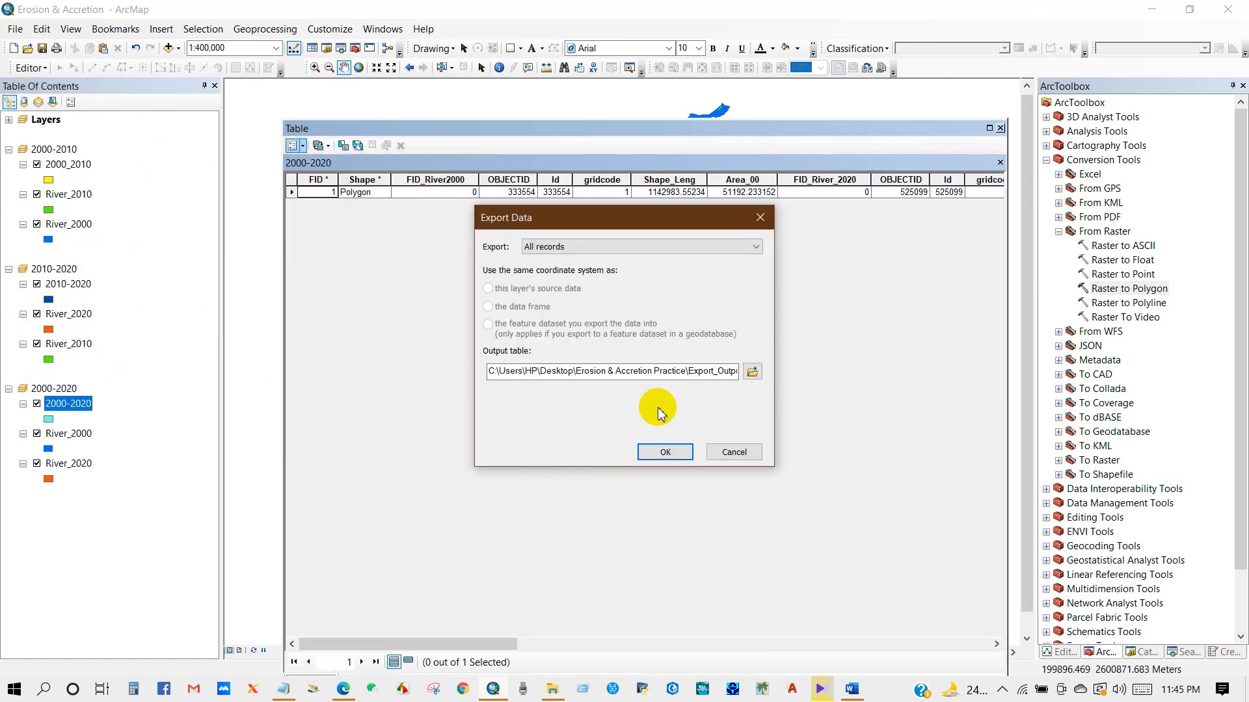
{"action": "left_click", "coordinate": [752, 371]}
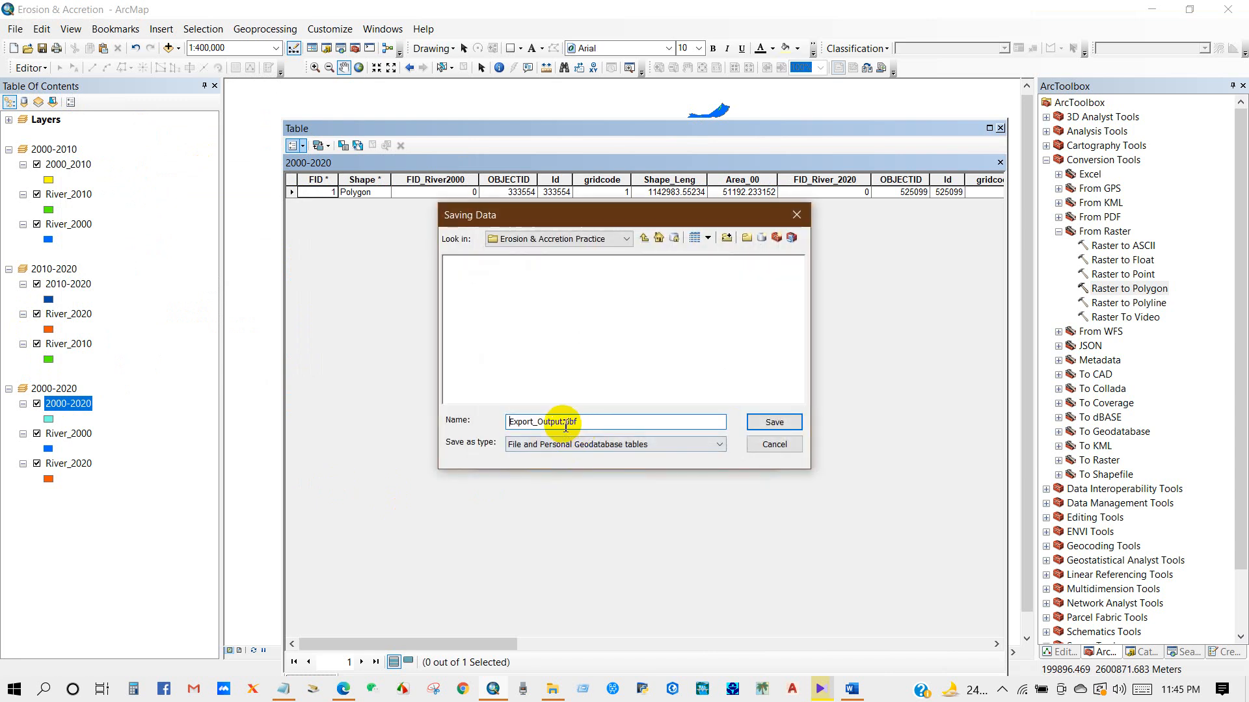
{"action": "left_click_drag", "start_coordinate": [563, 422], "coordinate": [470, 421]}
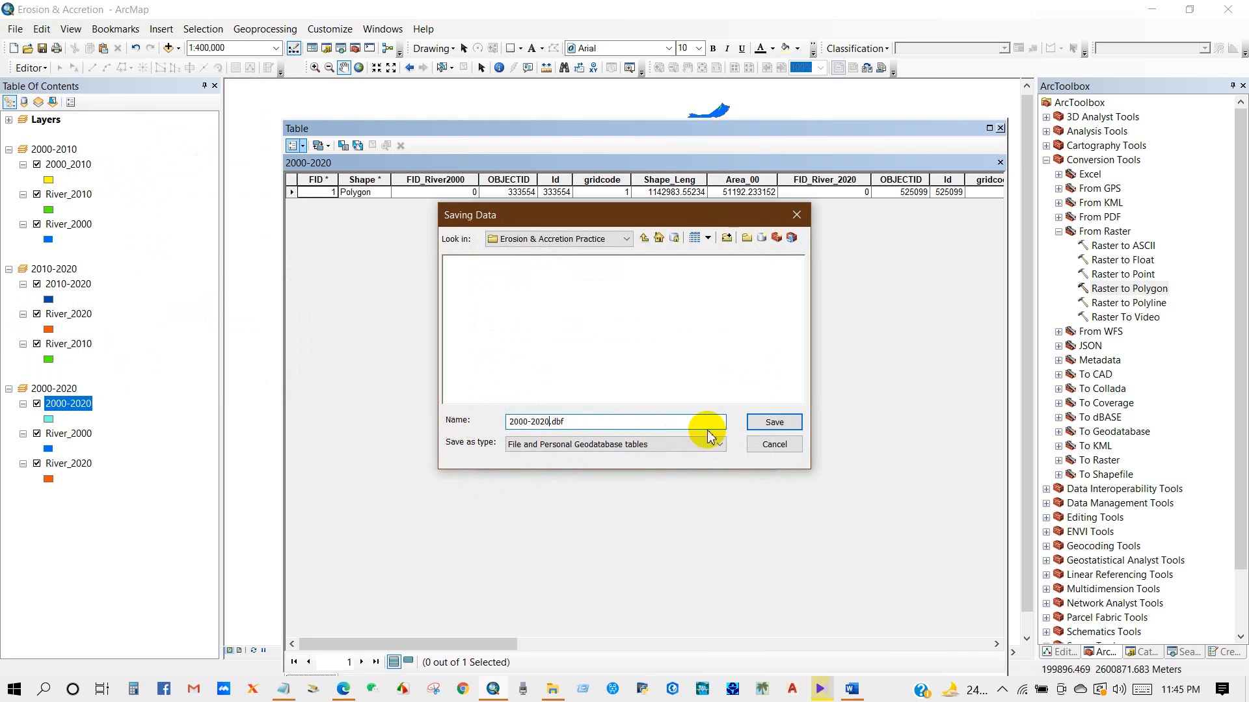
{"action": "left_click", "coordinate": [759, 423]}
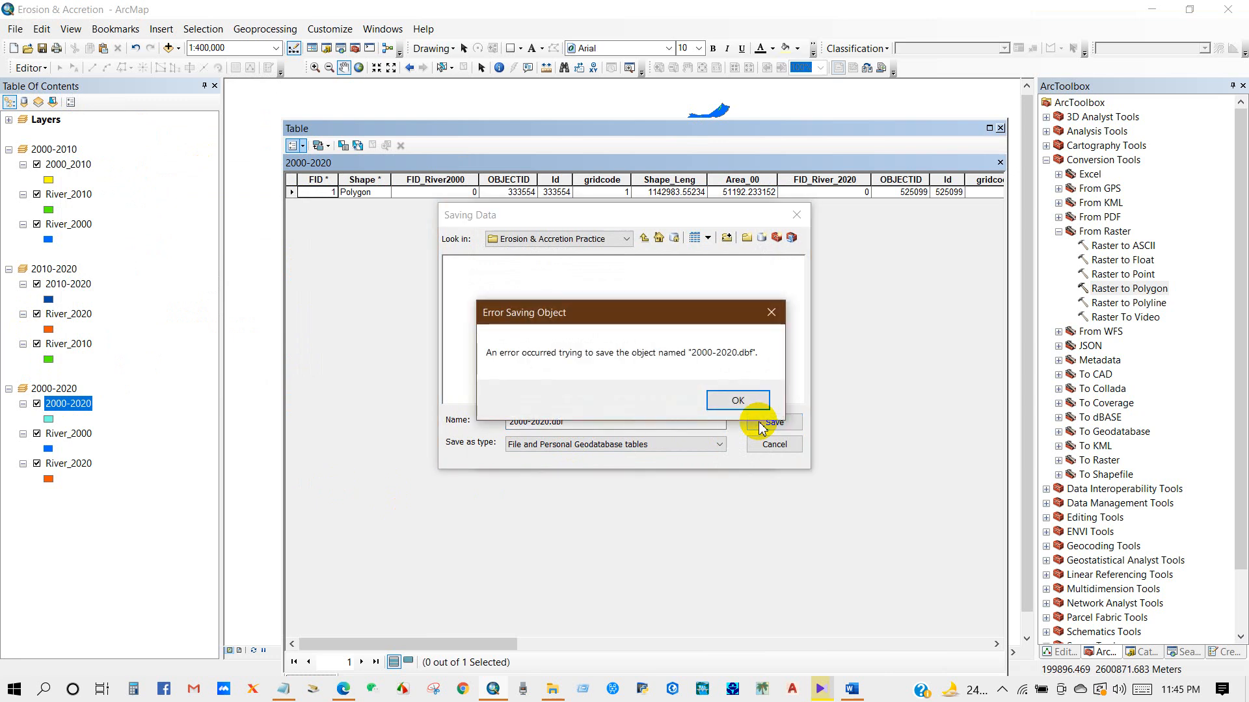
{"action": "left_click", "coordinate": [769, 316]}
Save the 2000-2020 export as a dBASE table without adding it to the map, and close the attribute table
{"action": "left_click", "coordinate": [520, 444]}
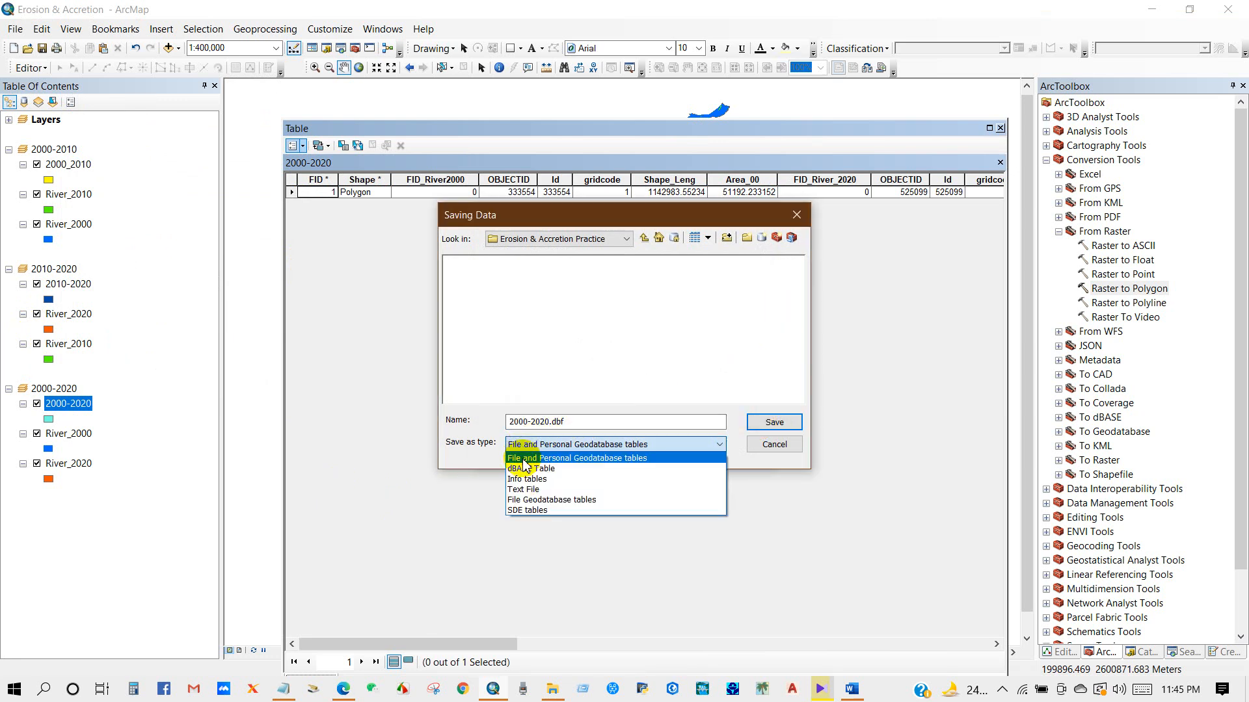
{"action": "left_click", "coordinate": [524, 468]}
{"action": "left_click", "coordinate": [775, 423]}
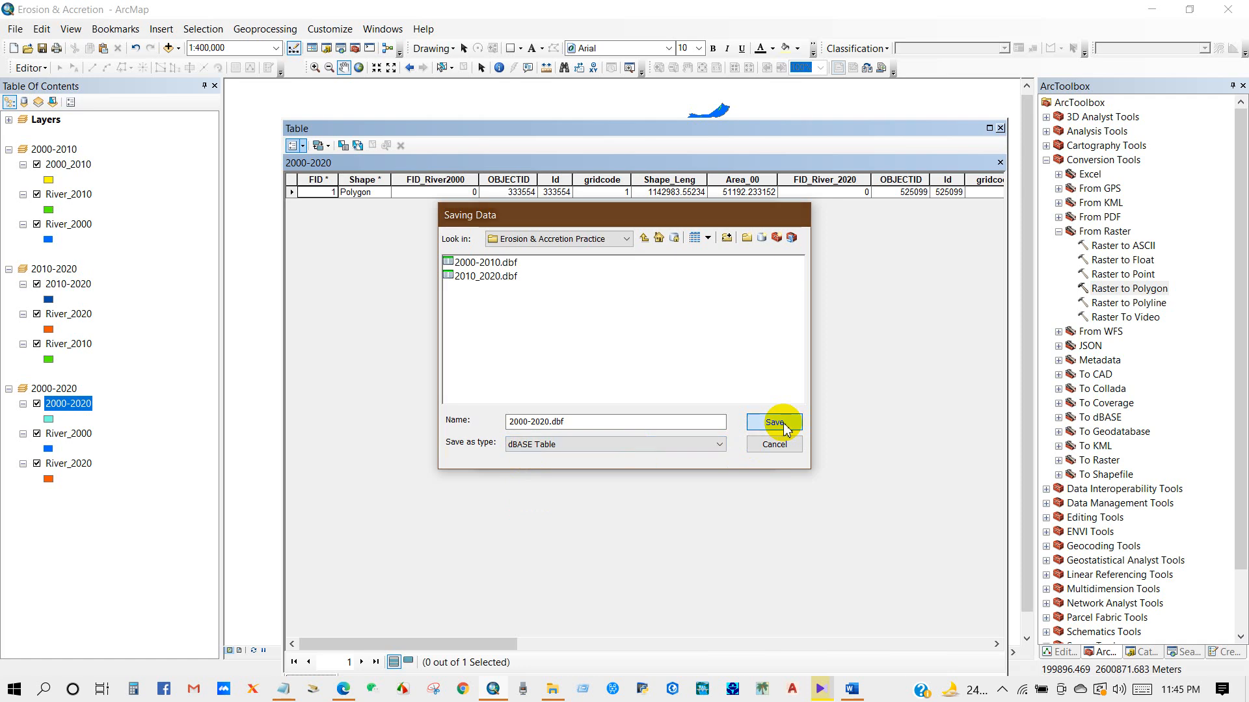
{"action": "left_click", "coordinate": [676, 452]}
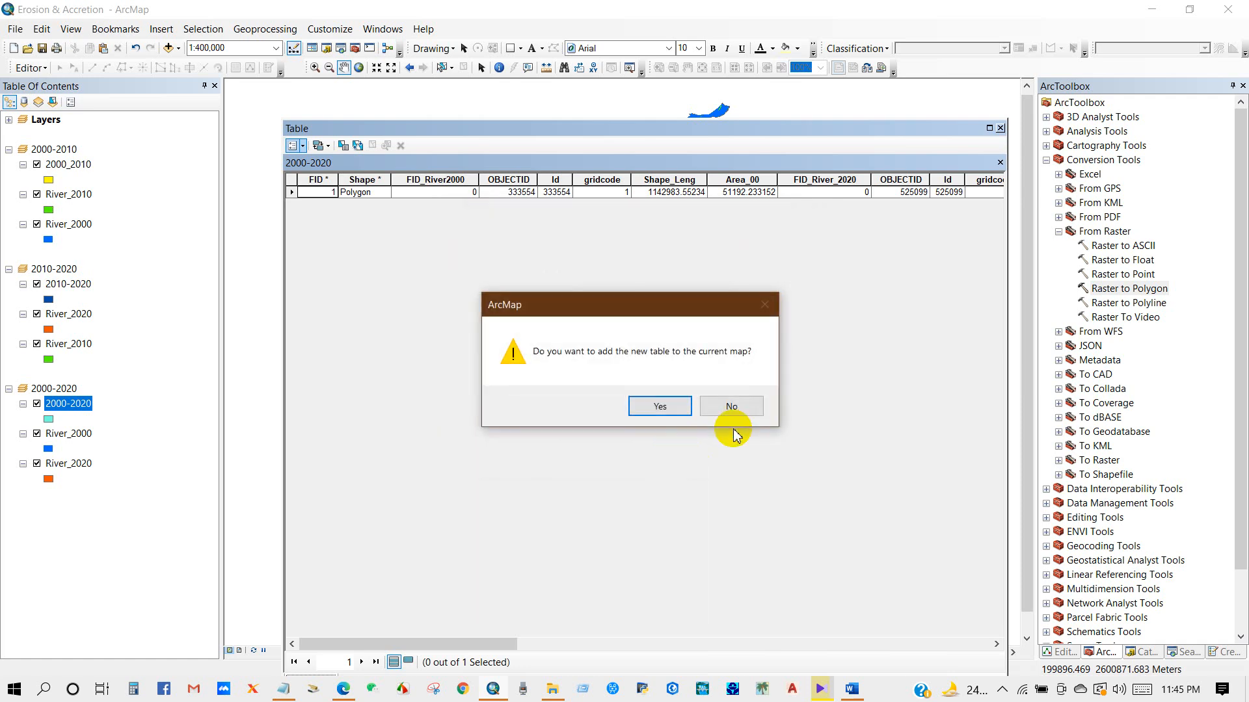
{"action": "left_click", "coordinate": [728, 404]}
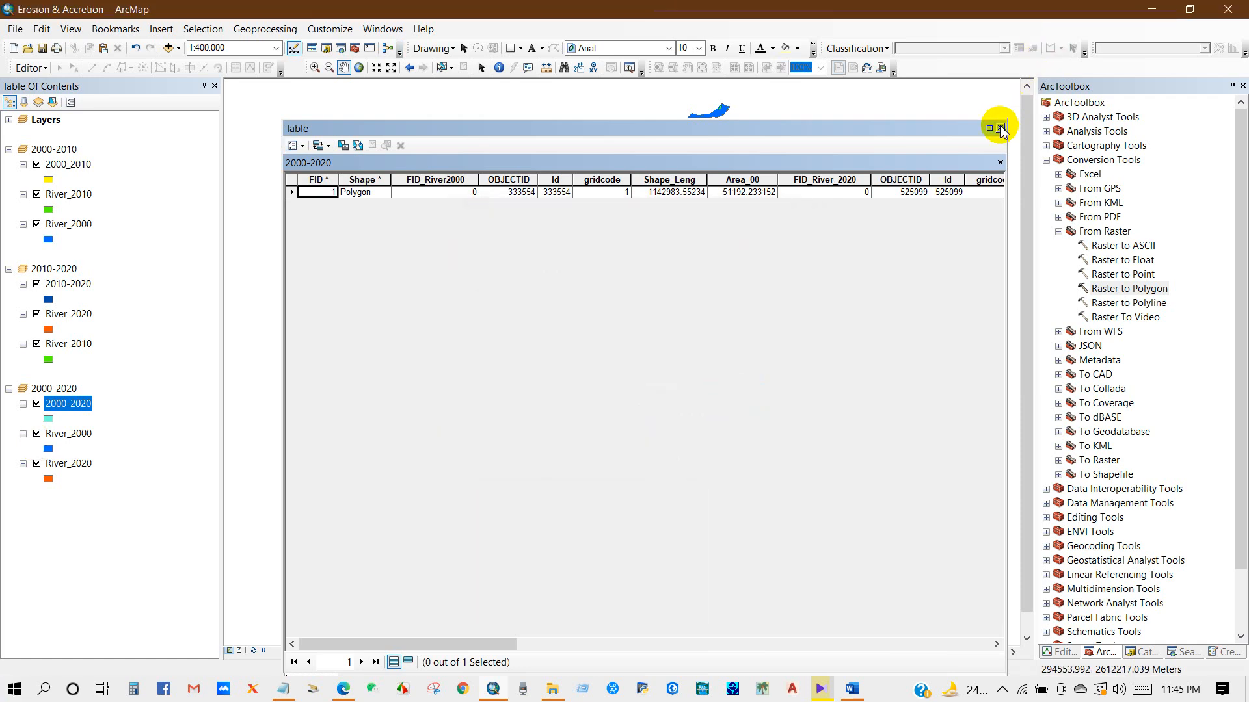
{"action": "left_click", "coordinate": [1001, 163]}
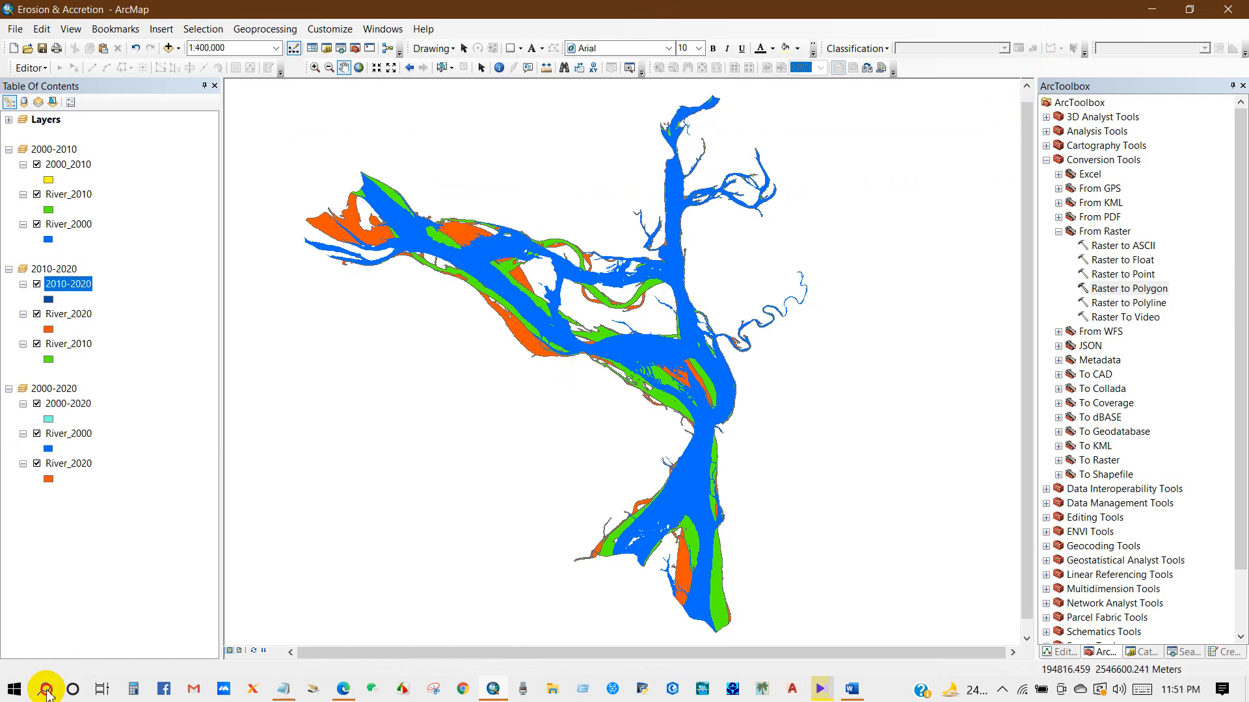
Switch to Excel and create a blank workbook
{"action": "left_click", "coordinate": [46, 689]}
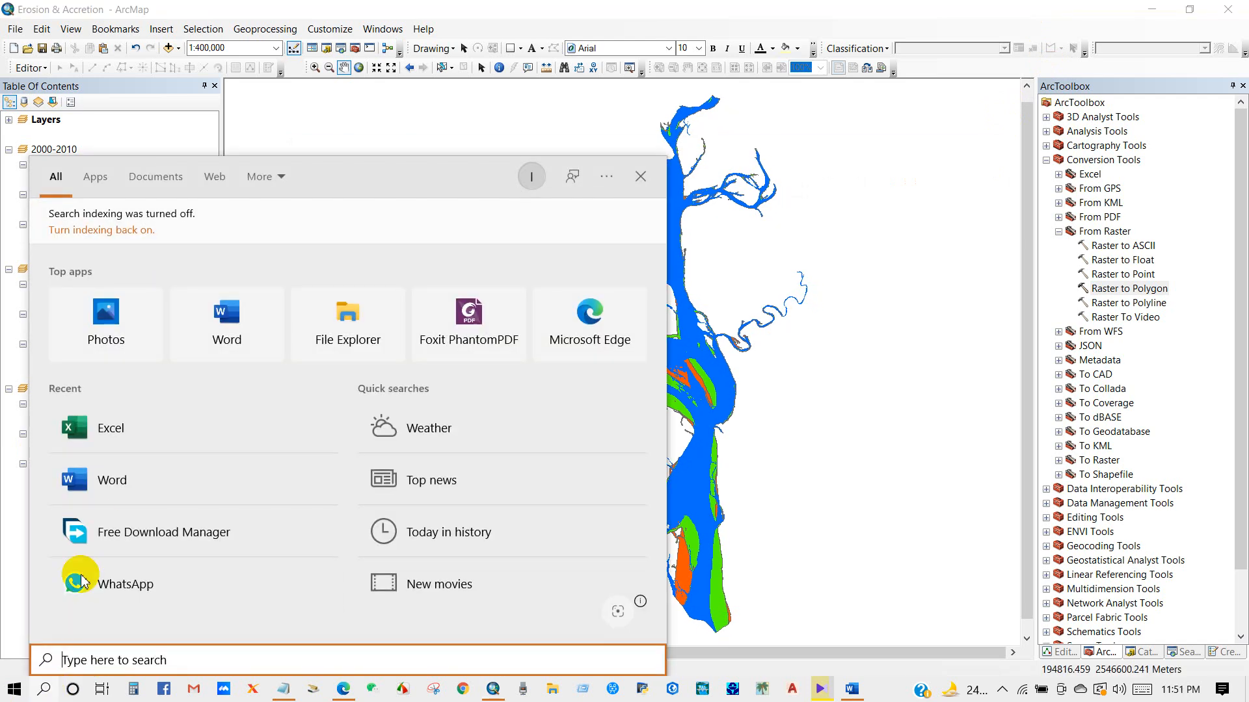
{"action": "left_click", "coordinate": [111, 424]}
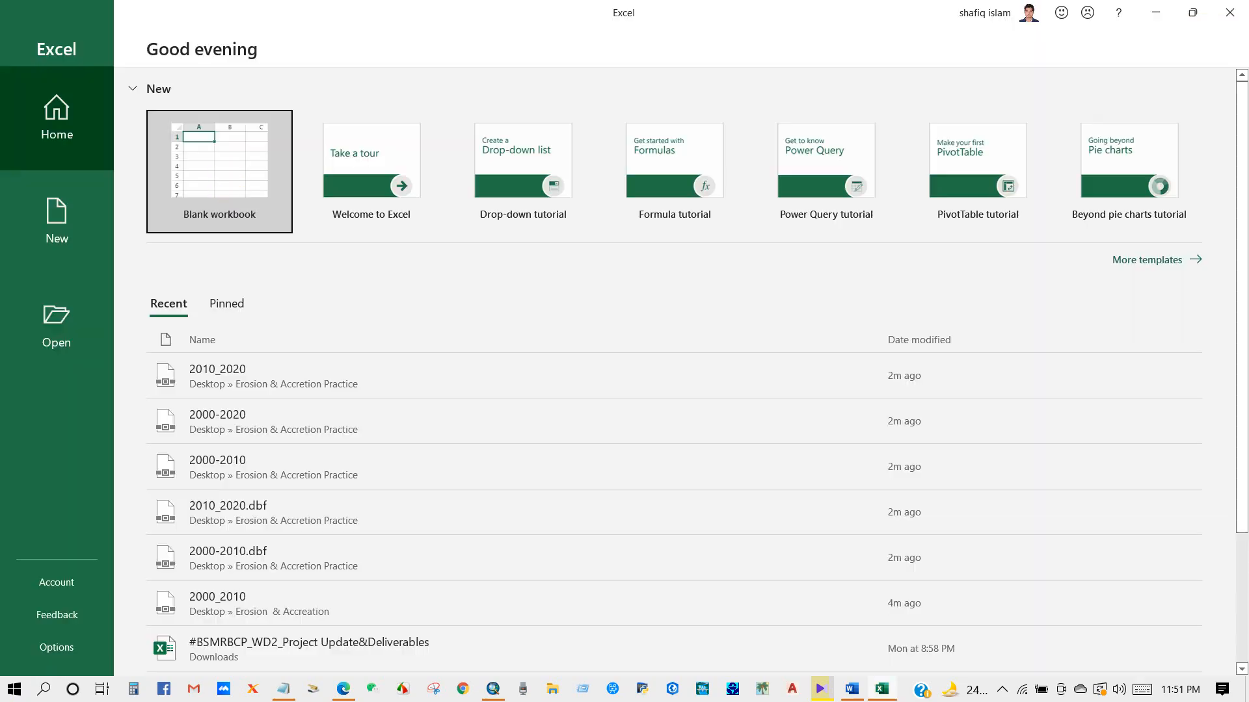
{"action": "left_click", "coordinate": [230, 184]}
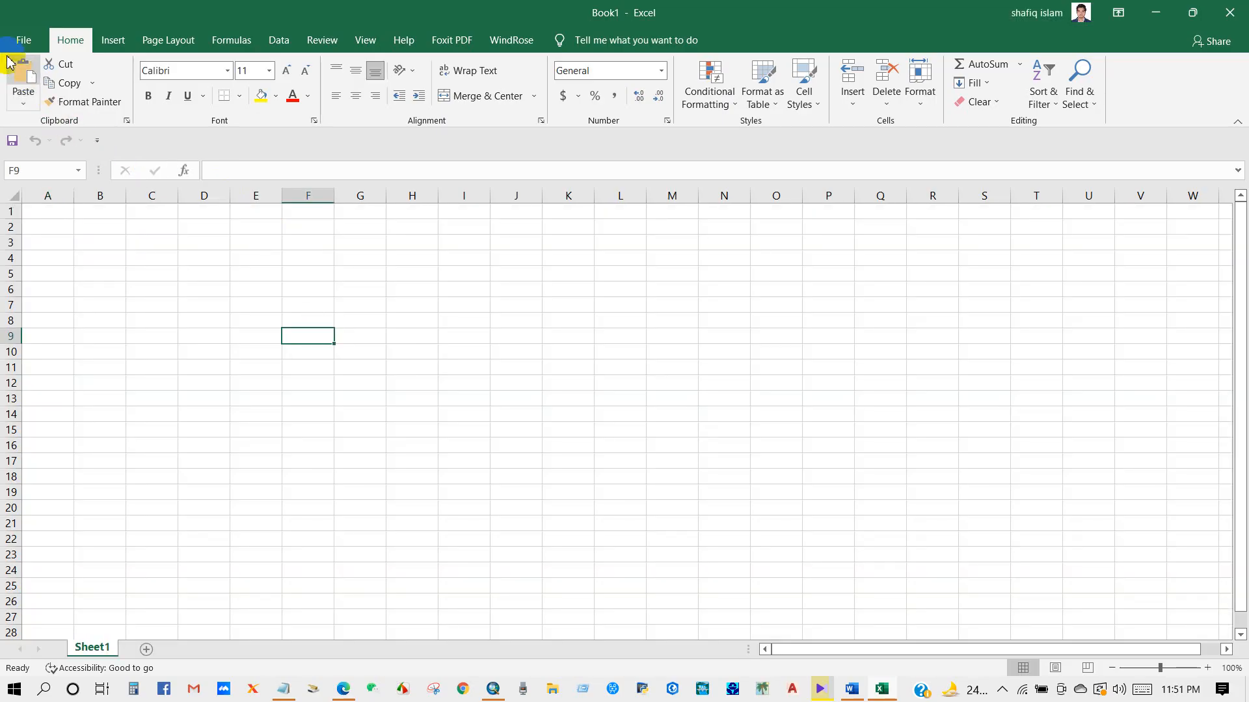
Open all the dBASE files from the Erosion & Accretion Practice folder on the Desktop, including the three period tables and three river tables
{"action": "left_click", "coordinate": [17, 43]}
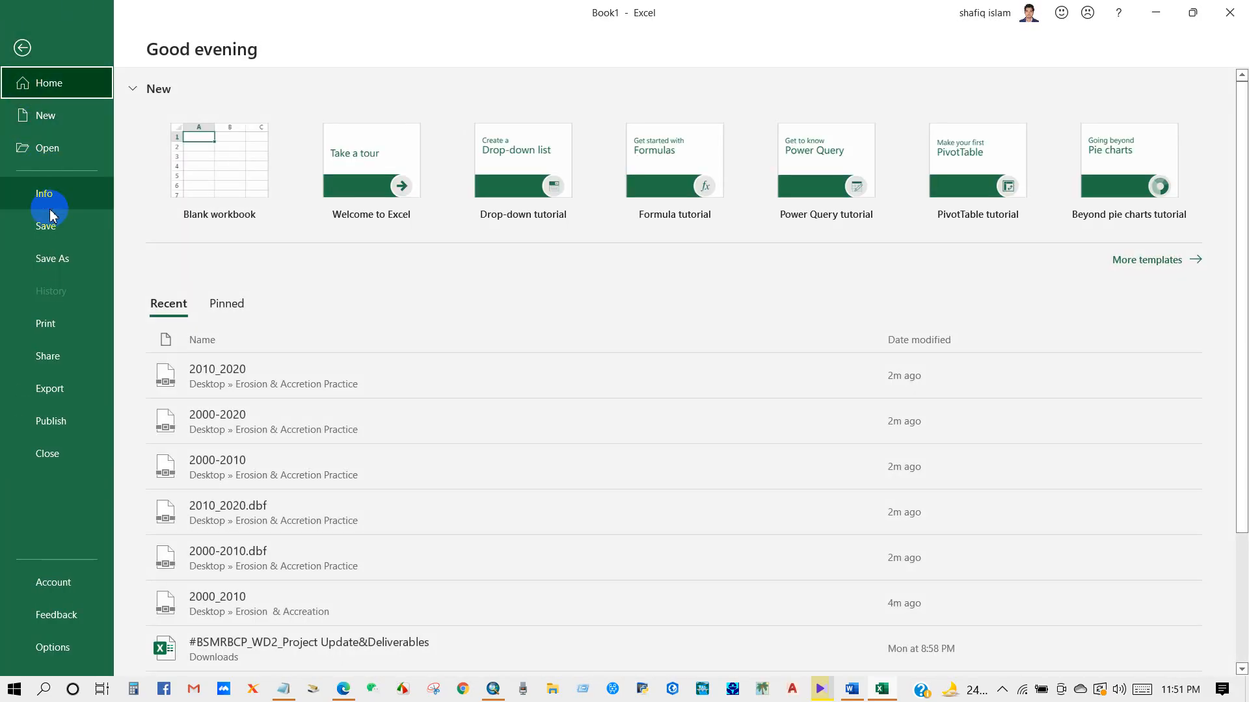
{"action": "left_click", "coordinate": [48, 148]}
{"action": "left_click", "coordinate": [191, 290]}
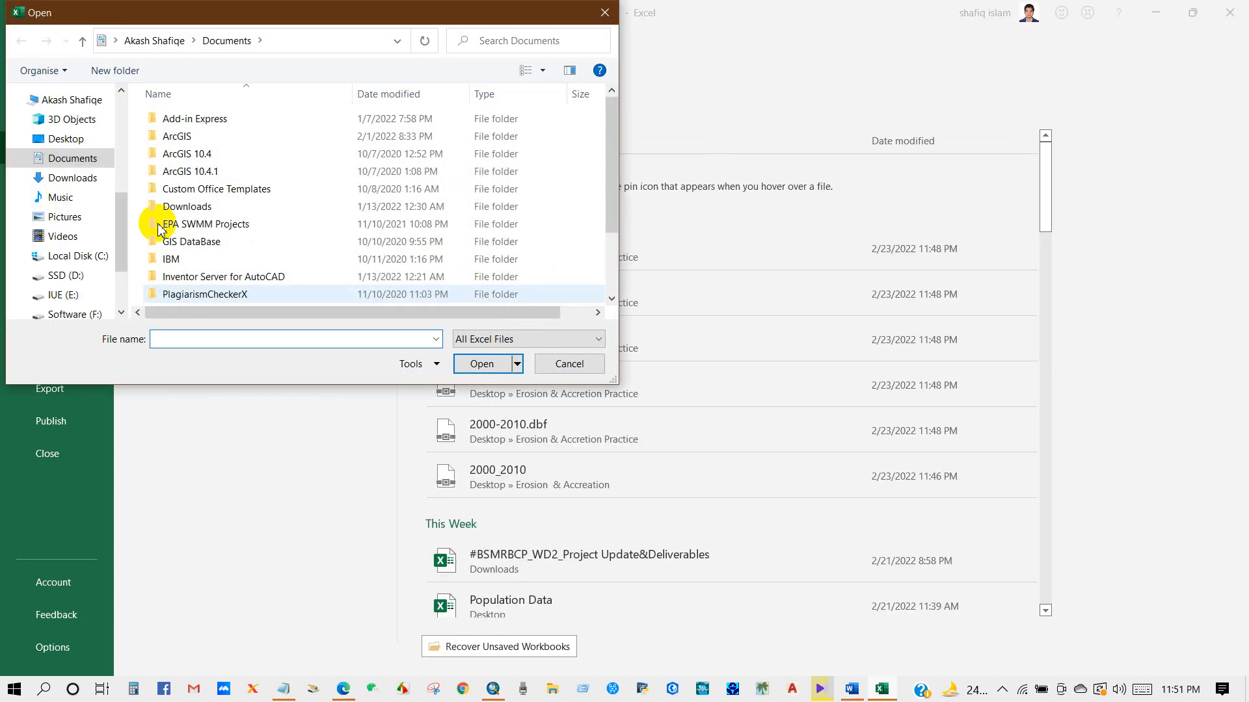
{"action": "left_click", "coordinate": [65, 139]}
{"action": "double_click", "coordinate": [412, 159]}
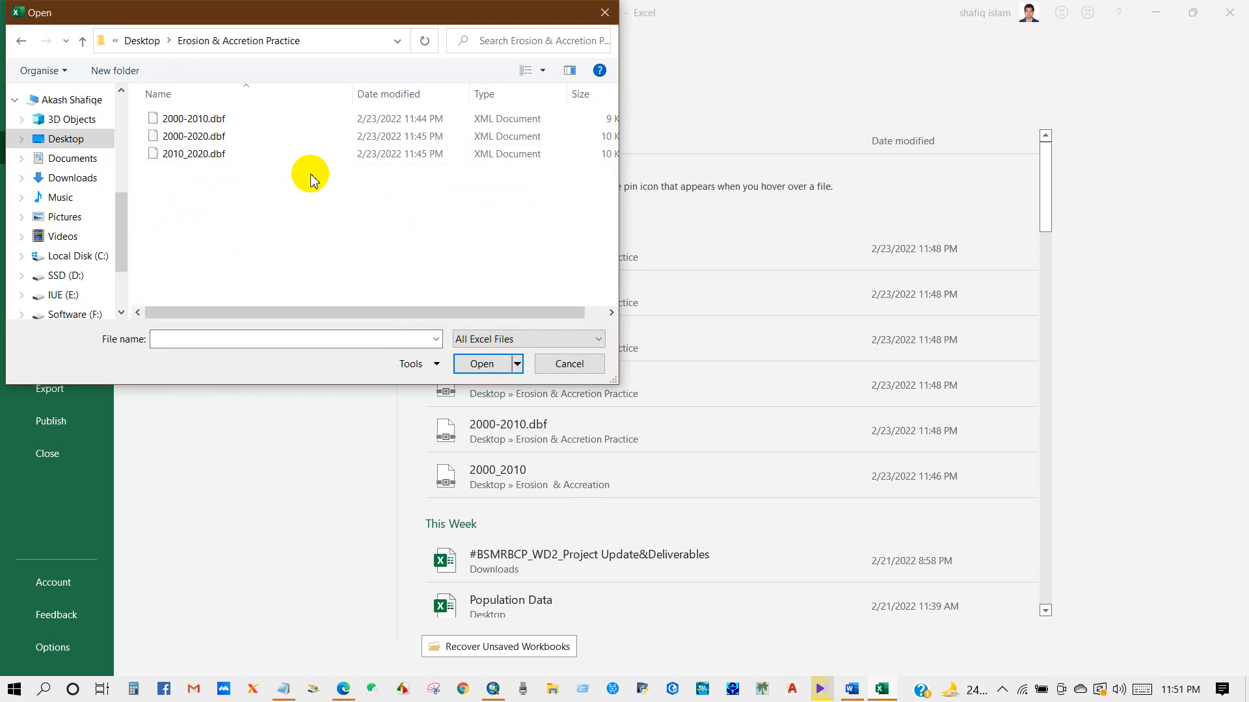
{"action": "left_click", "coordinate": [507, 339]}
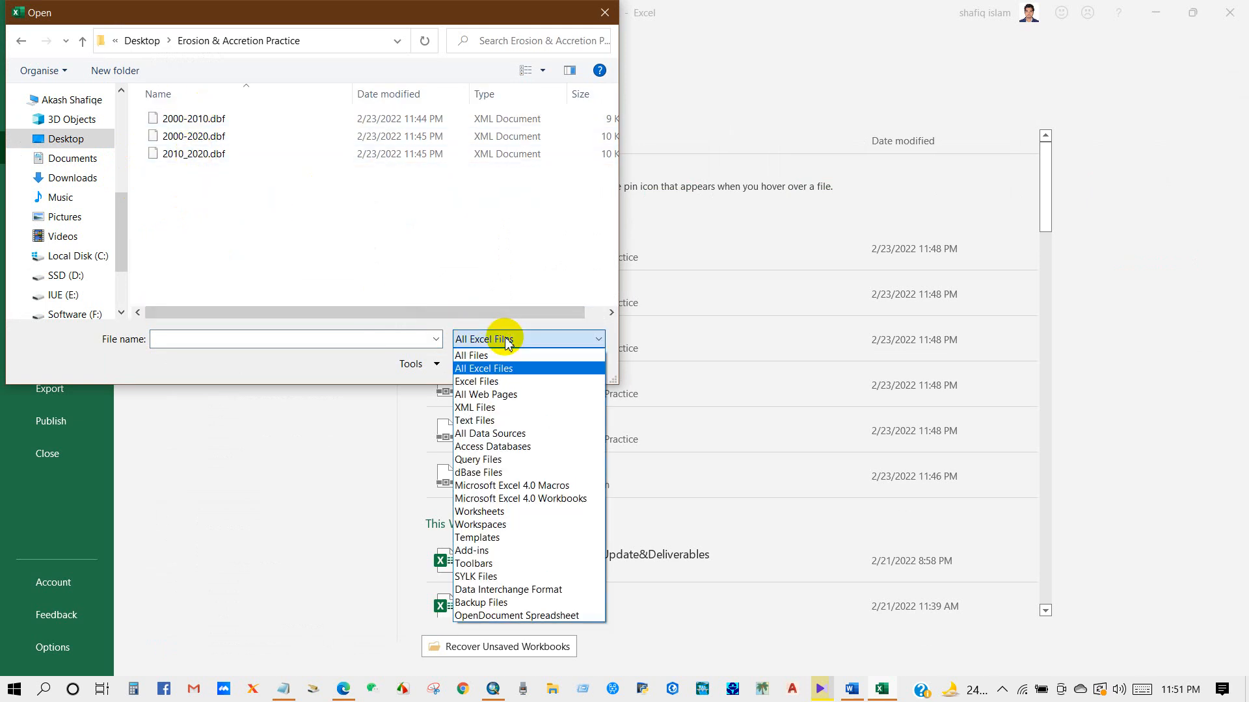
{"action": "left_click", "coordinate": [479, 472]}
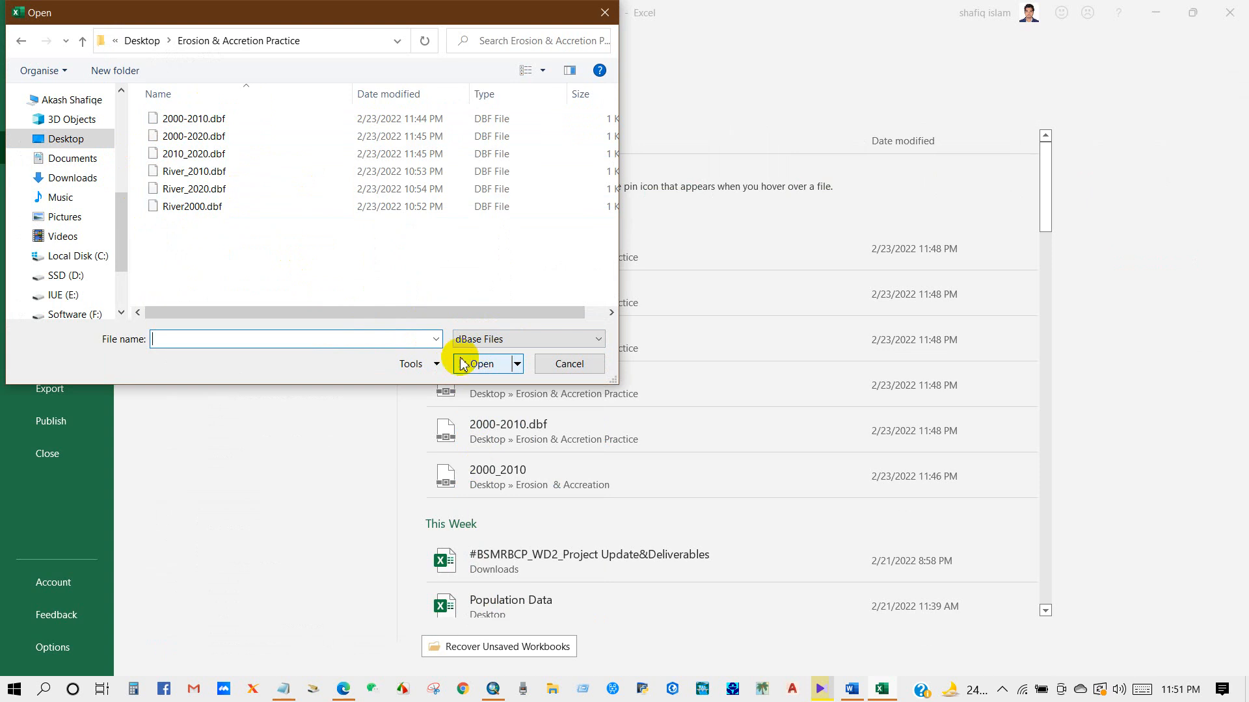
{"action": "left_click_drag", "start_coordinate": [270, 282], "coordinate": [232, 111]}
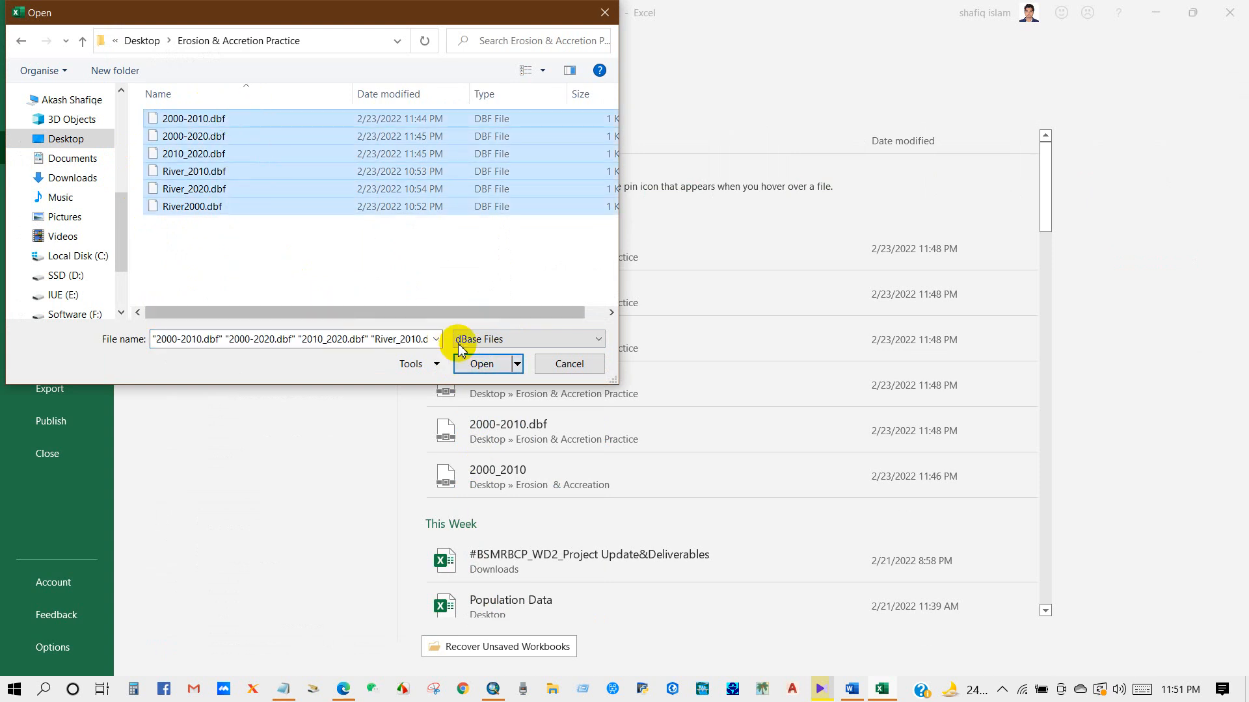
{"action": "left_click", "coordinate": [481, 365]}
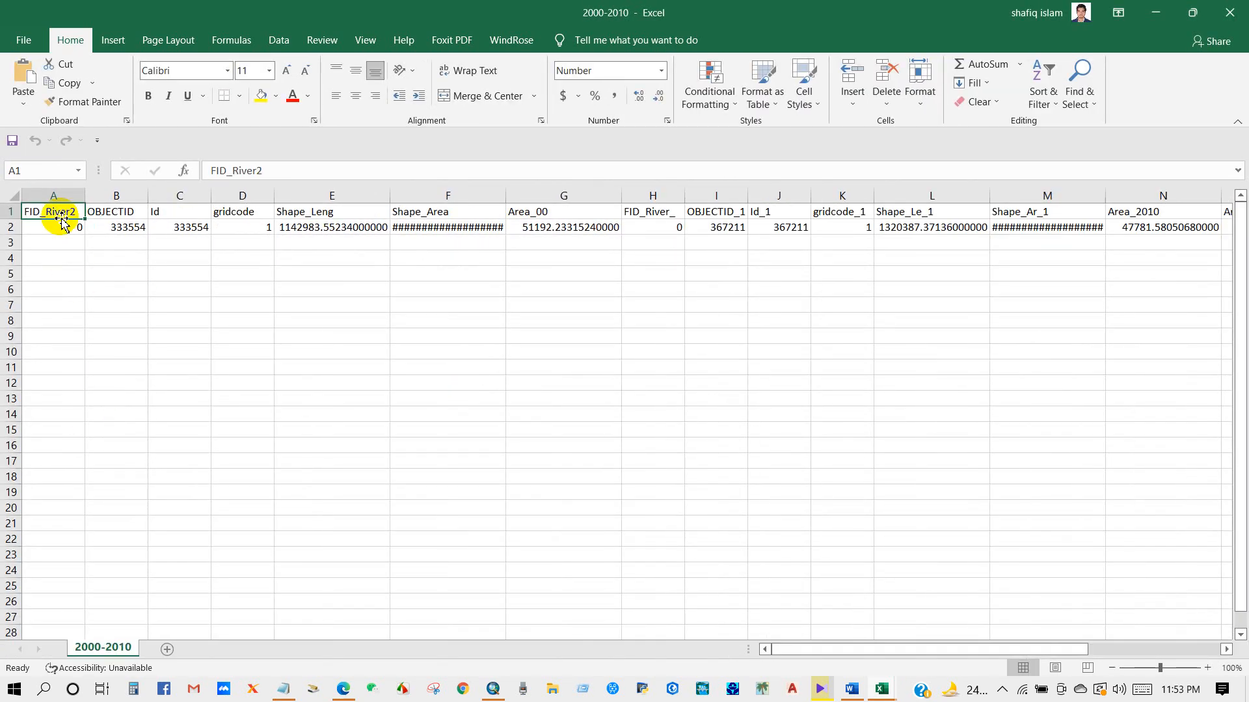
Delete the columns FID_River2 through Shape_Area from the 2000-2010 sheet
{"action": "left_click_drag", "start_coordinate": [57, 195], "coordinate": [446, 201]}
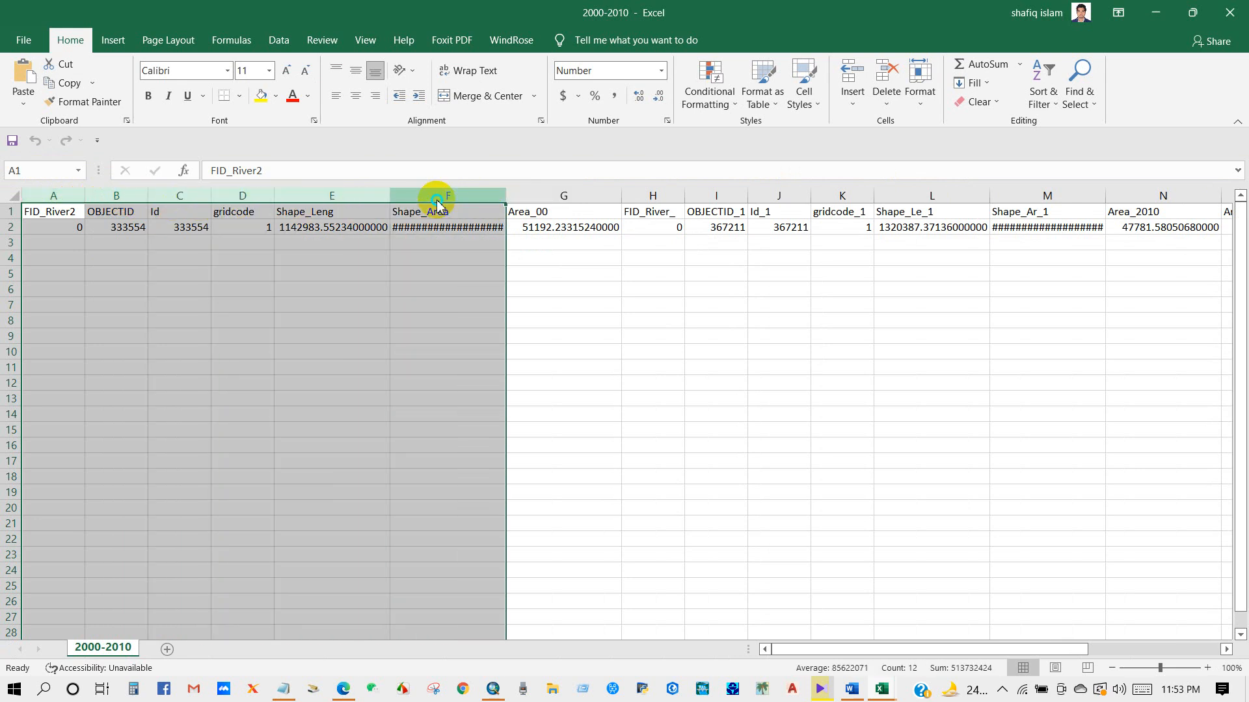
{"action": "right_click", "coordinate": [439, 201]}
{"action": "left_click", "coordinate": [476, 332]}
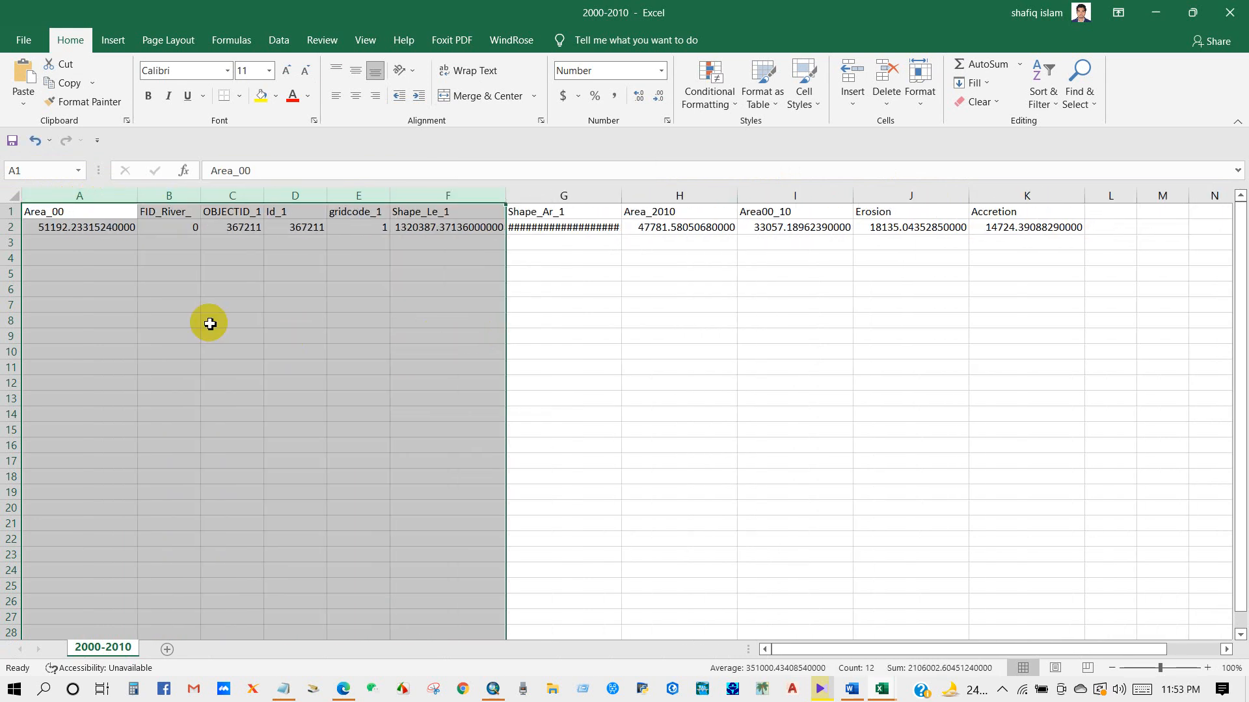
Delete the columns FID_River_ through Shape_Ar_1 from the 2000-2010 sheet
{"action": "left_click", "coordinate": [208, 320]}
{"action": "left_click_drag", "start_coordinate": [168, 198], "coordinate": [554, 207]}
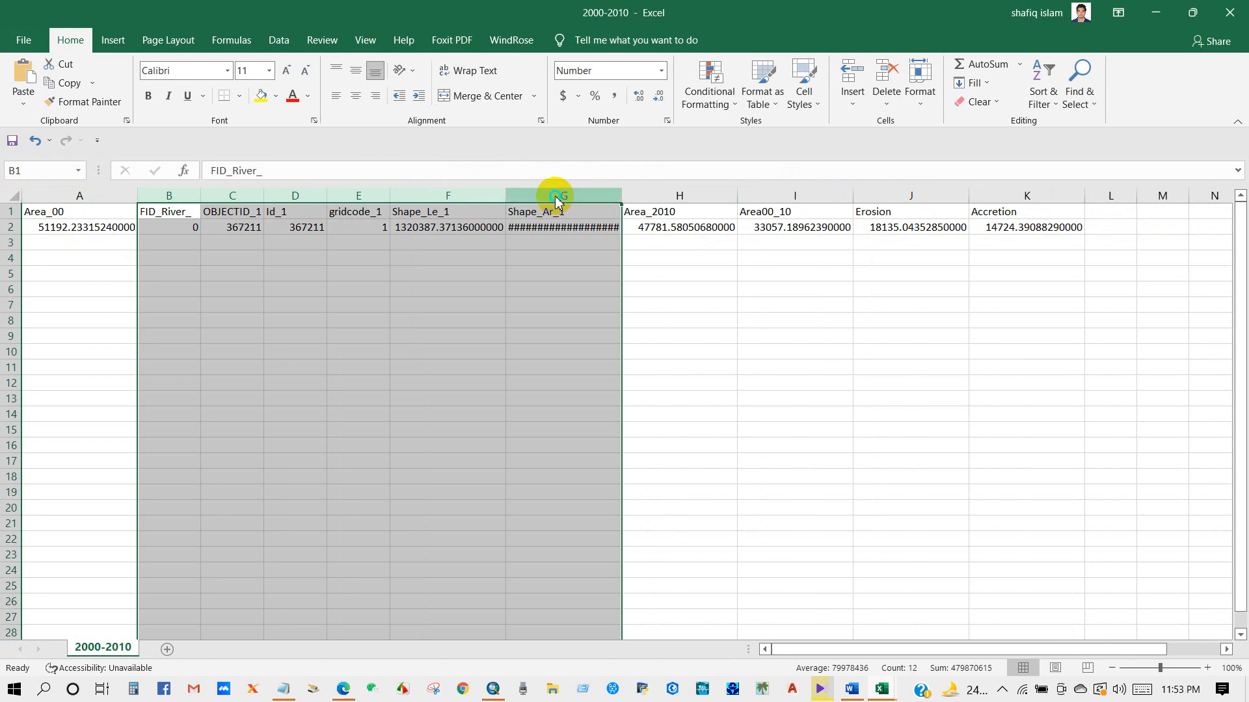
{"action": "right_click", "coordinate": [556, 201]}
{"action": "left_click", "coordinate": [586, 326]}
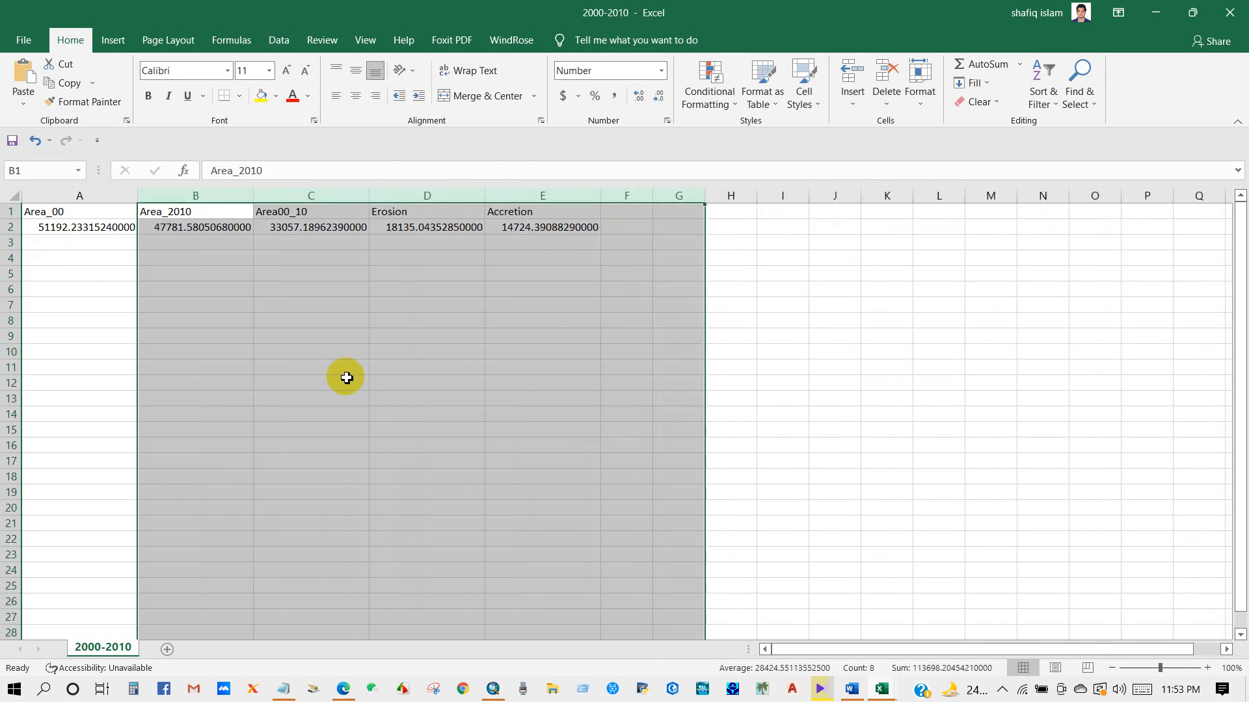
{"action": "left_click", "coordinate": [346, 378]}
{"action": "left_click_drag", "start_coordinate": [56, 227], "coordinate": [522, 223]}
{"action": "left_click", "coordinate": [326, 286]}
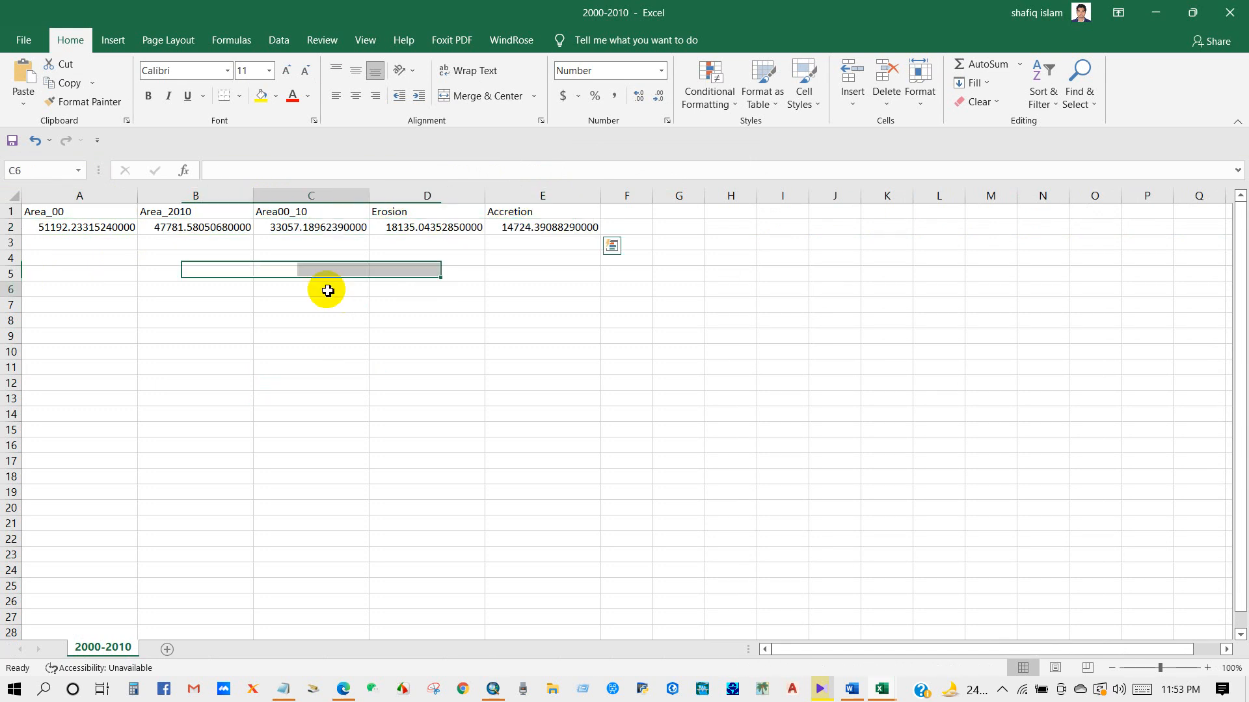
Switch to the 2010_2020 workbook and delete the columns OBJECTID_1 through Shape_Leng
{"action": "left_click", "coordinate": [882, 691]}
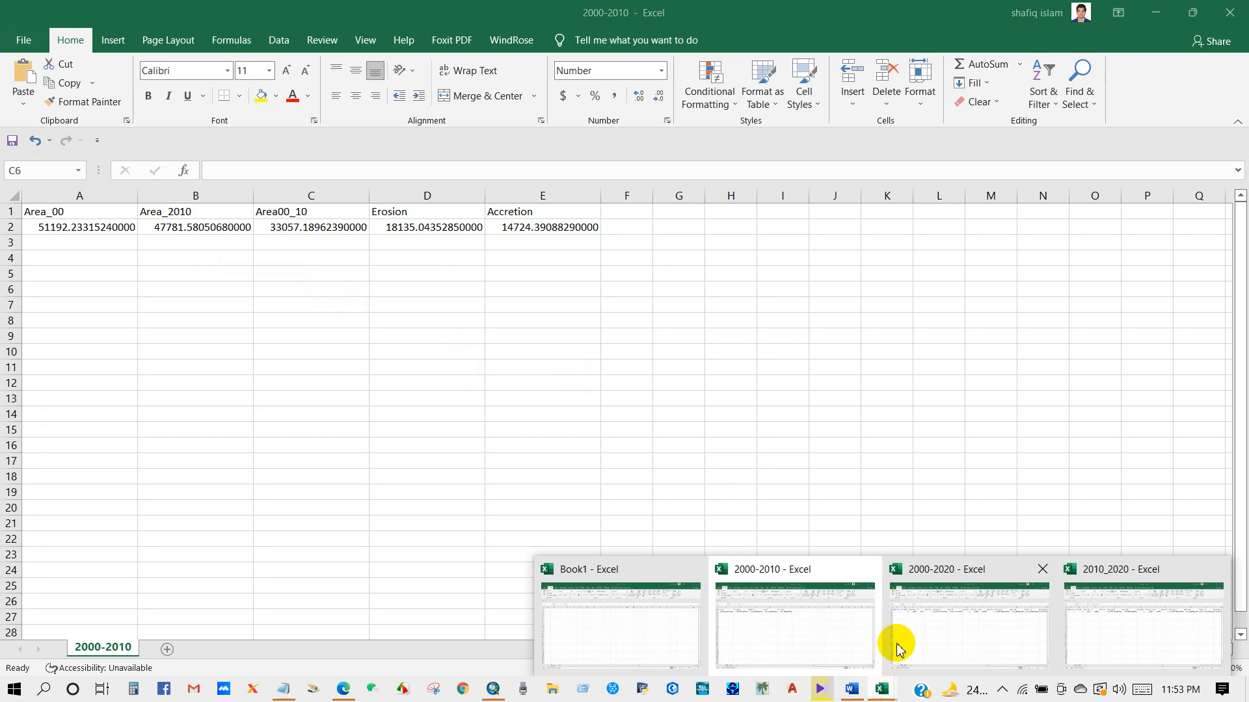
{"action": "left_click", "coordinate": [1136, 625]}
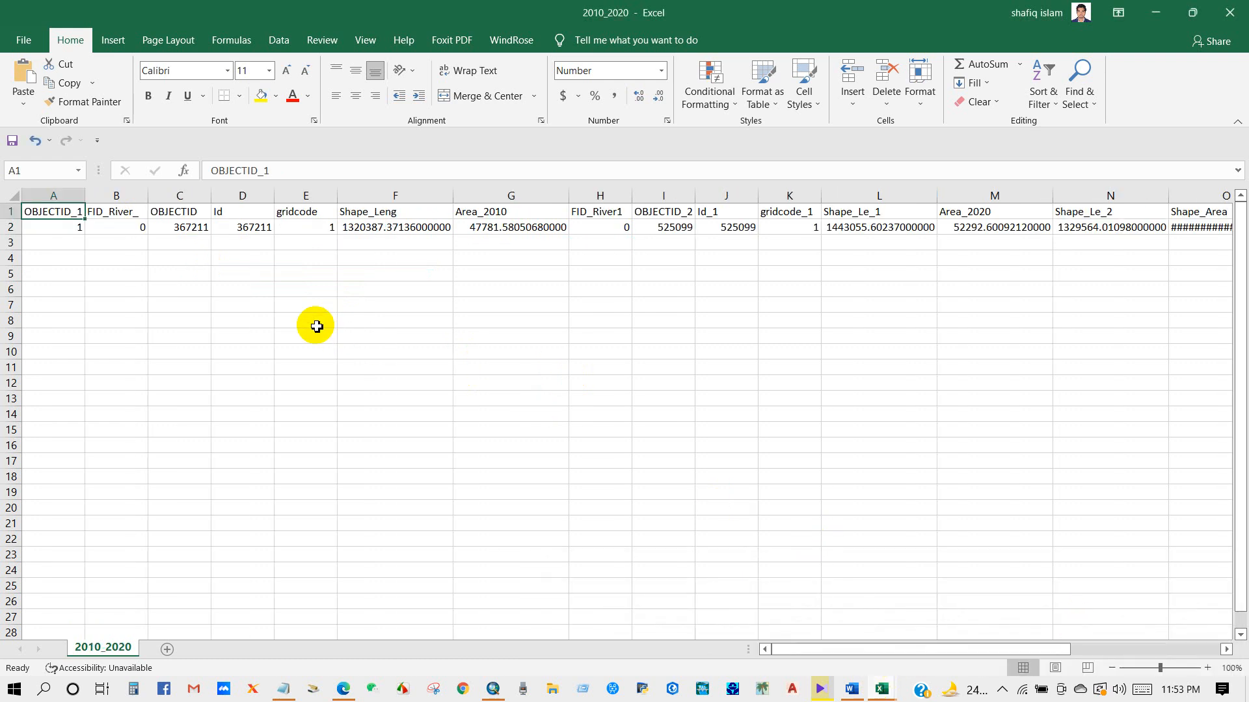
{"action": "left_click_drag", "start_coordinate": [52, 197], "coordinate": [396, 196]}
{"action": "right_click", "coordinate": [396, 197]}
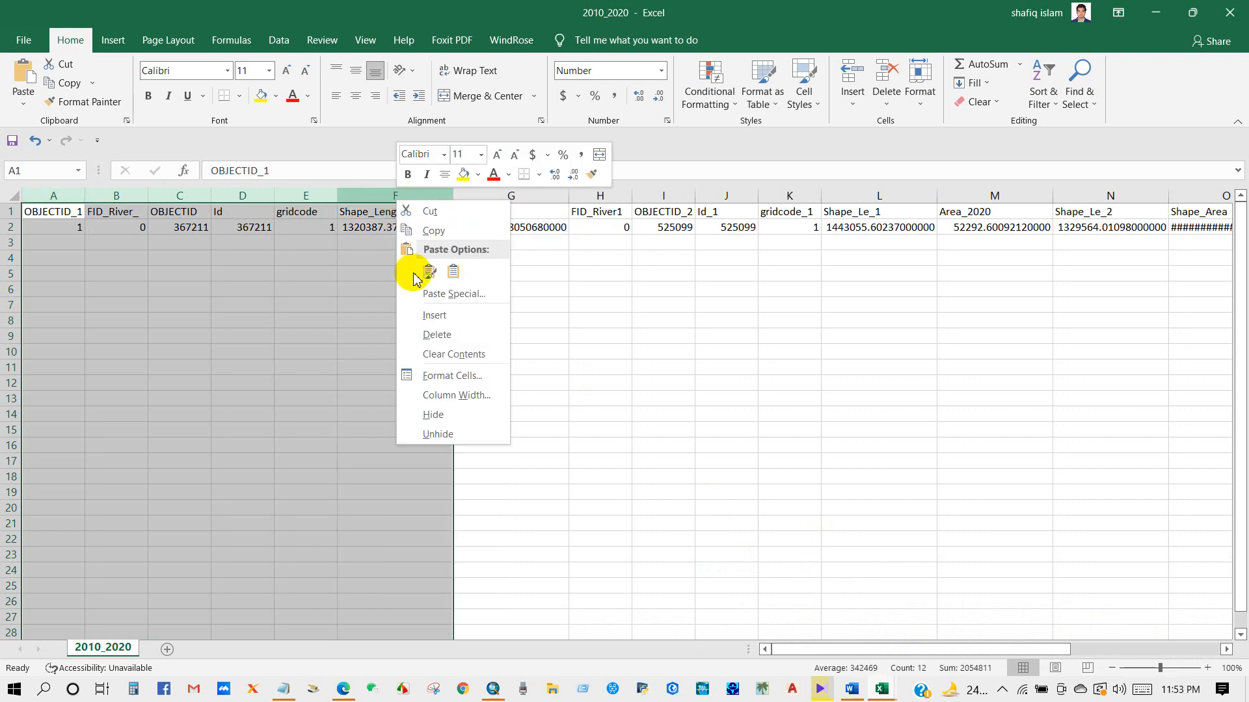
{"action": "left_click", "coordinate": [432, 335]}
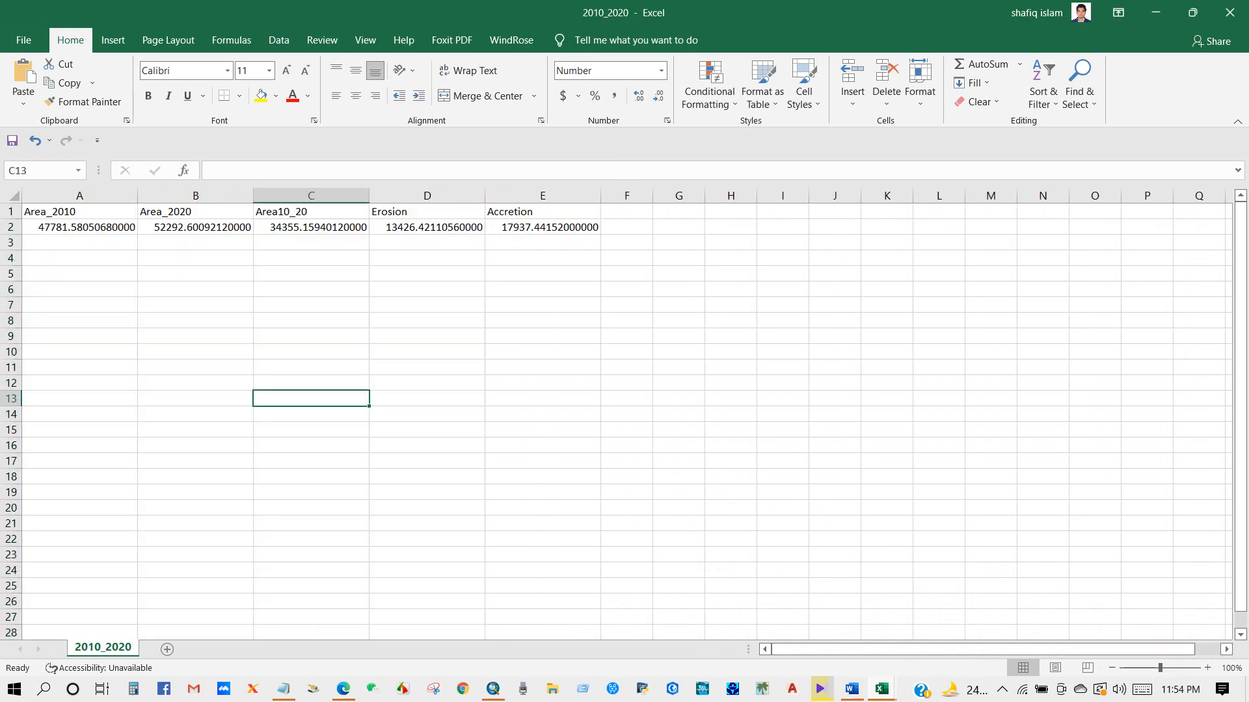
Copy the 2010_2020 table, headers and values, into the 2000-2010 sheet starting at cell A4
{"action": "left_click_drag", "start_coordinate": [49, 211], "coordinate": [520, 227]}
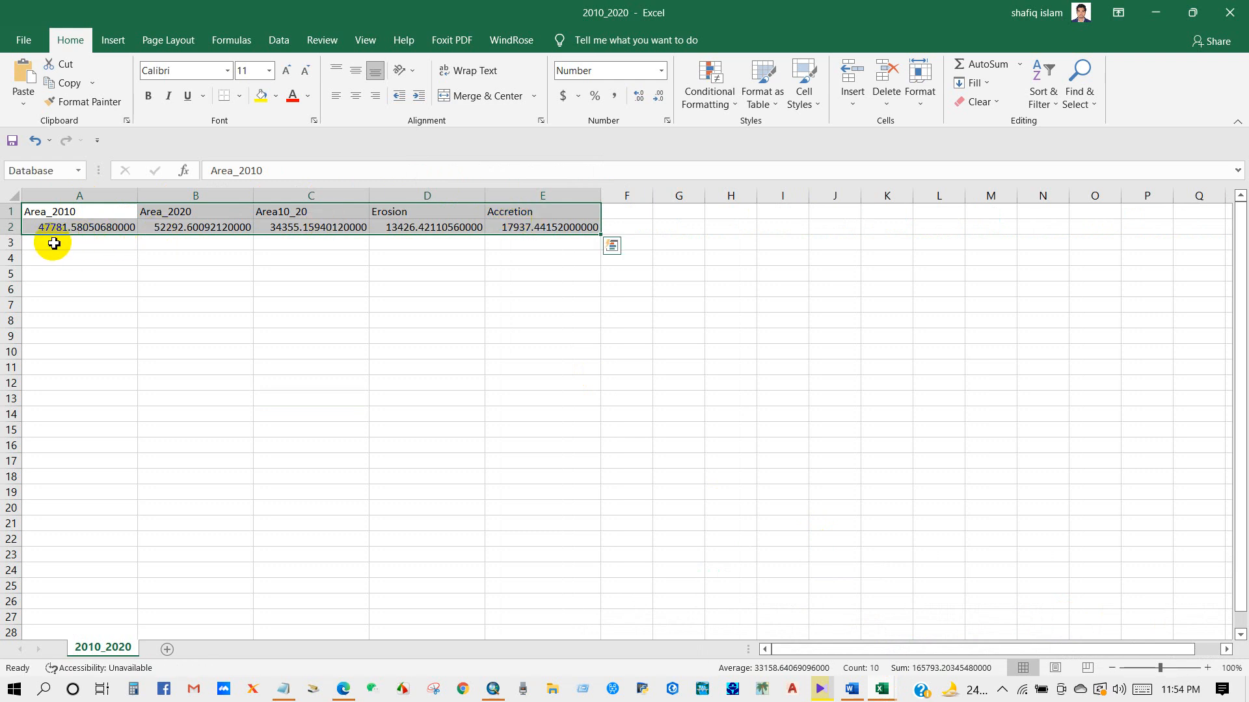
{"action": "key", "text": "ctrl+c"}
{"action": "left_click", "coordinate": [882, 689]}
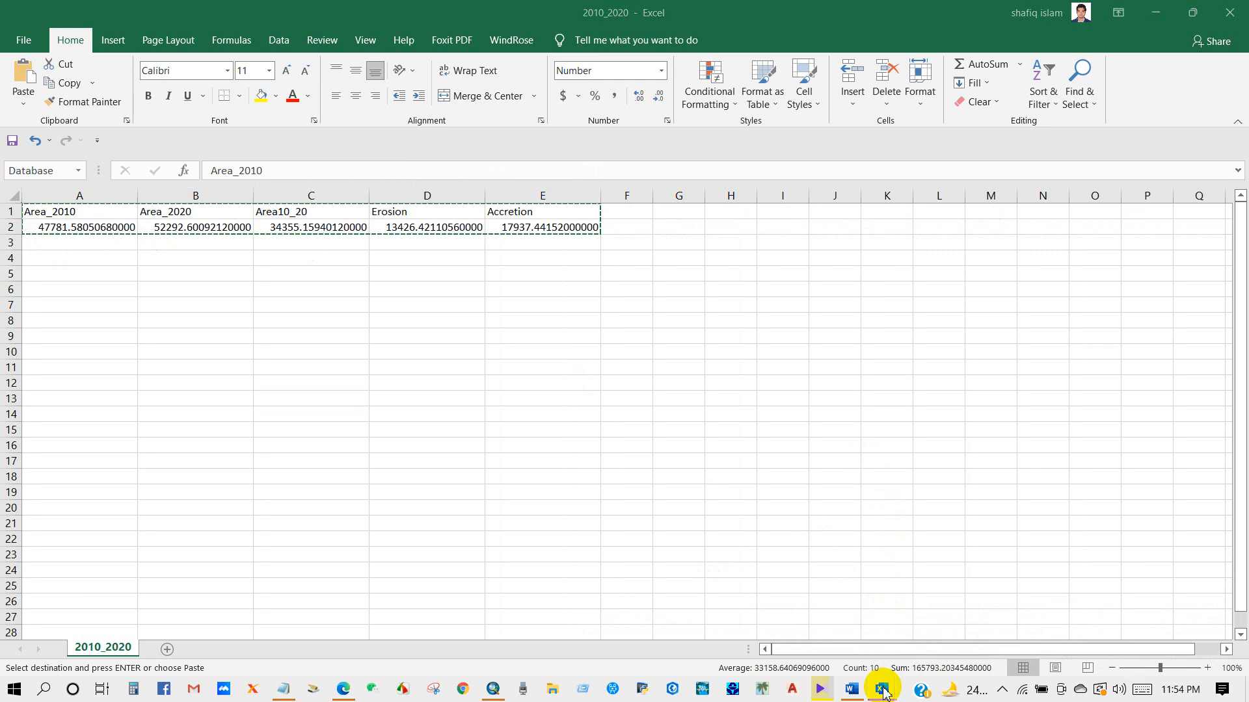
{"action": "left_click", "coordinate": [797, 626]}
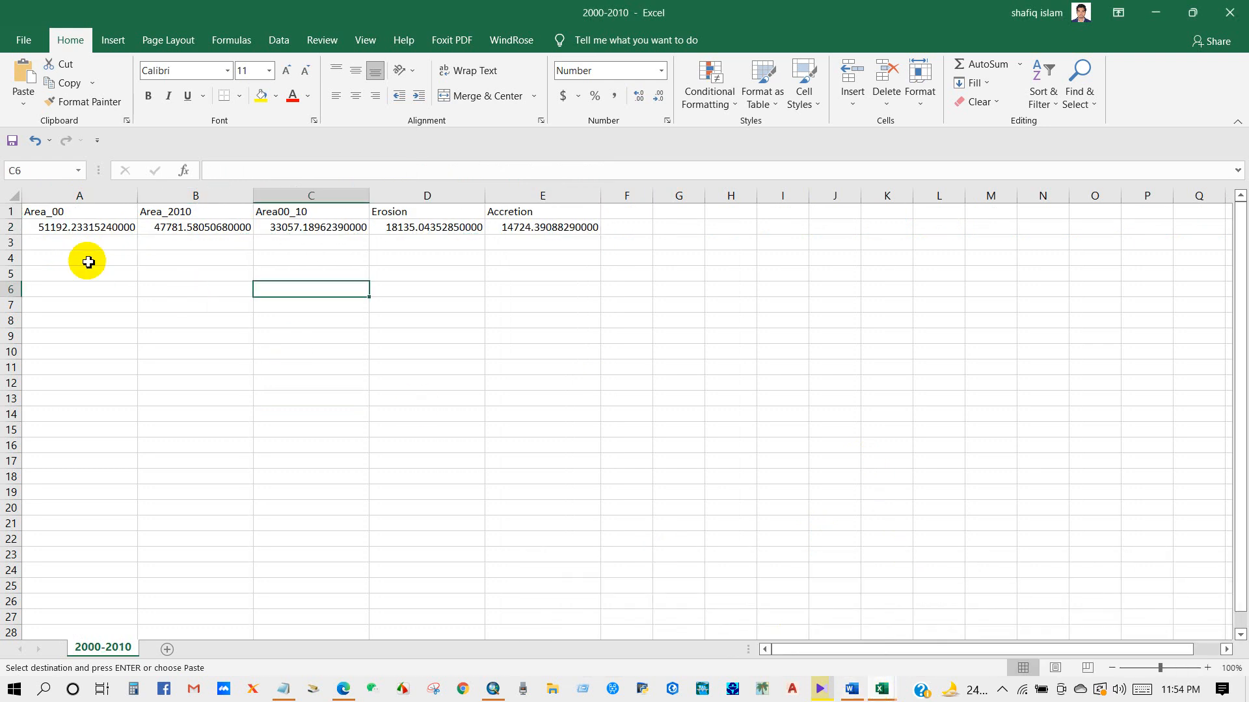
{"action": "left_click", "coordinate": [38, 259]}
{"action": "right_click", "coordinate": [38, 258]}
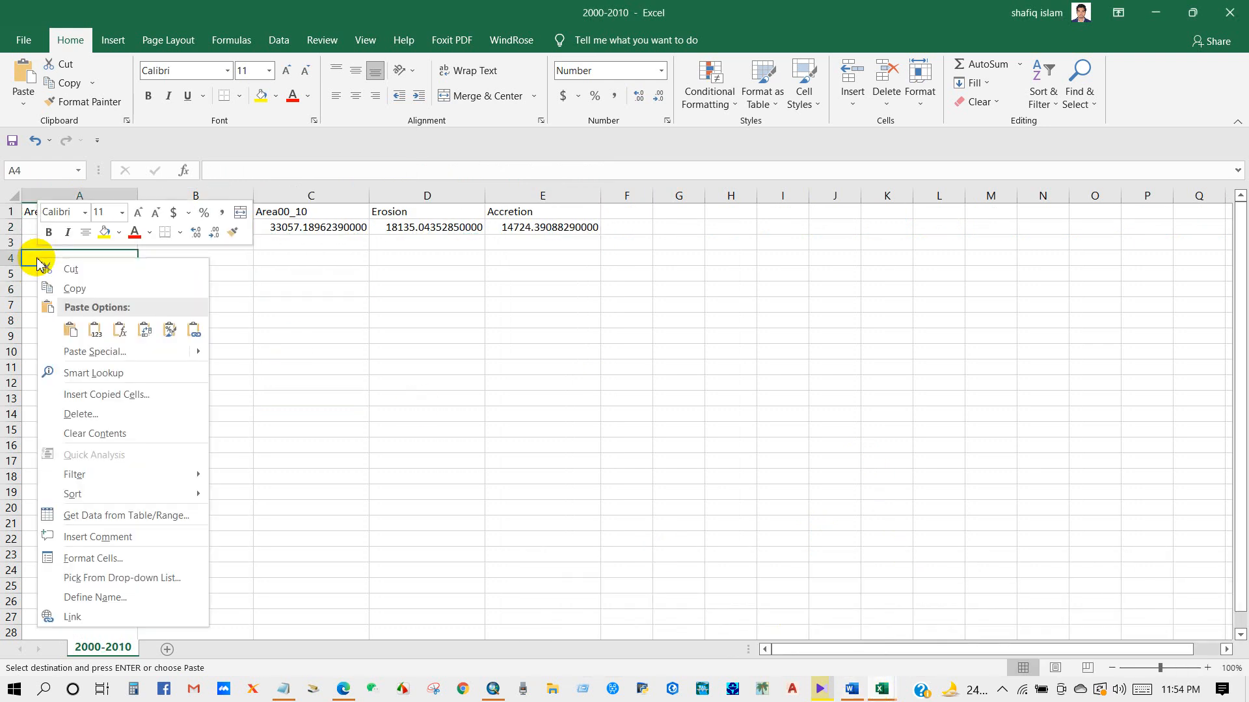
{"action": "left_click", "coordinate": [72, 333]}
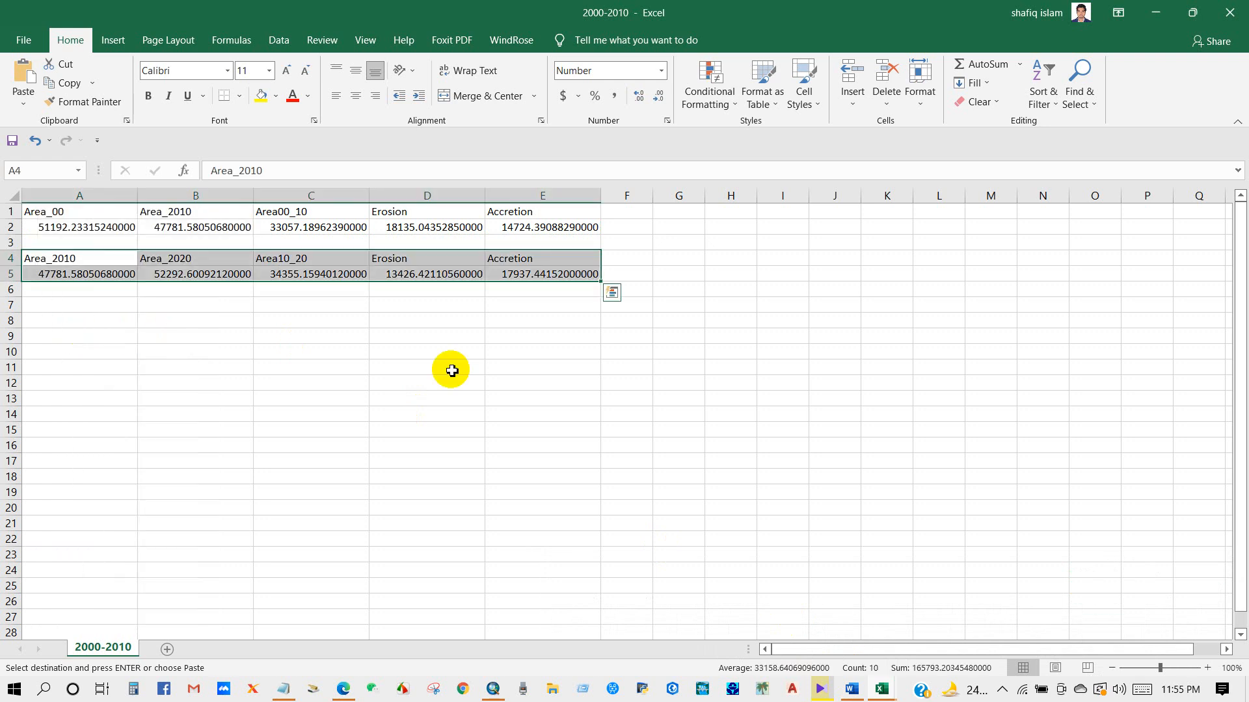
Copy the 2000-2020 table, headers and values, into the 2000-2010 sheet starting at cell A8
{"action": "left_click", "coordinate": [885, 688]}
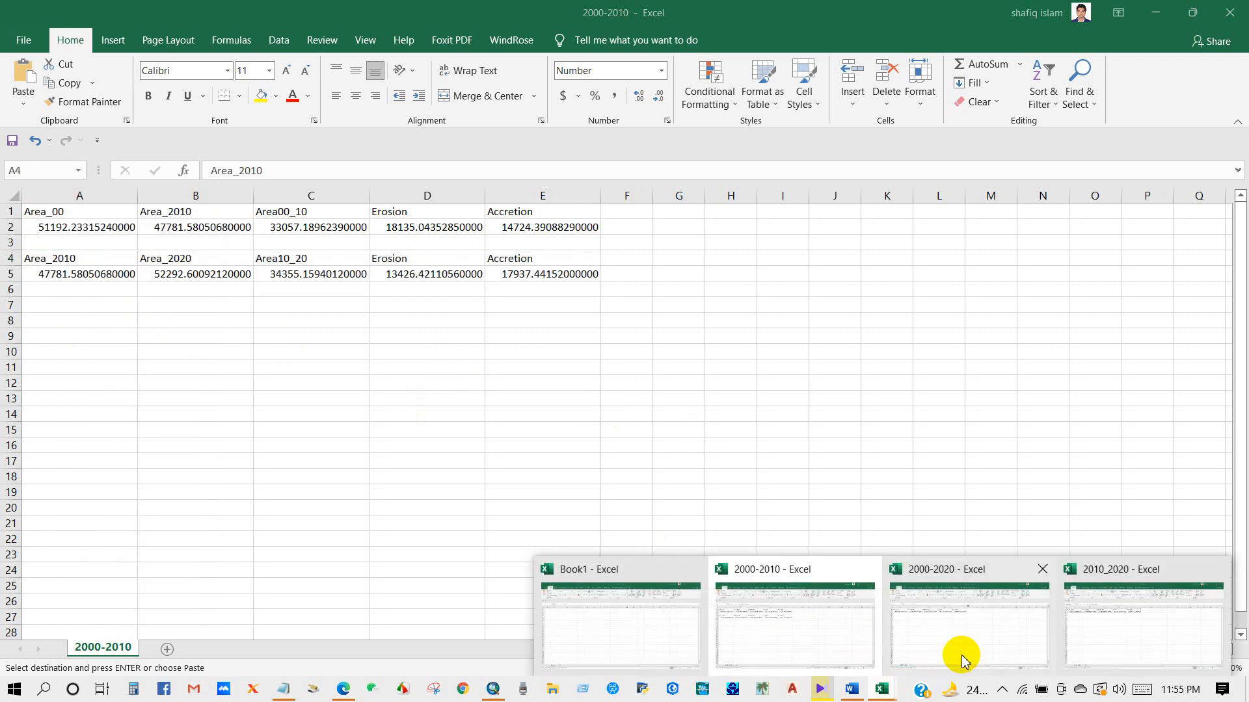
{"action": "left_click", "coordinate": [759, 617]}
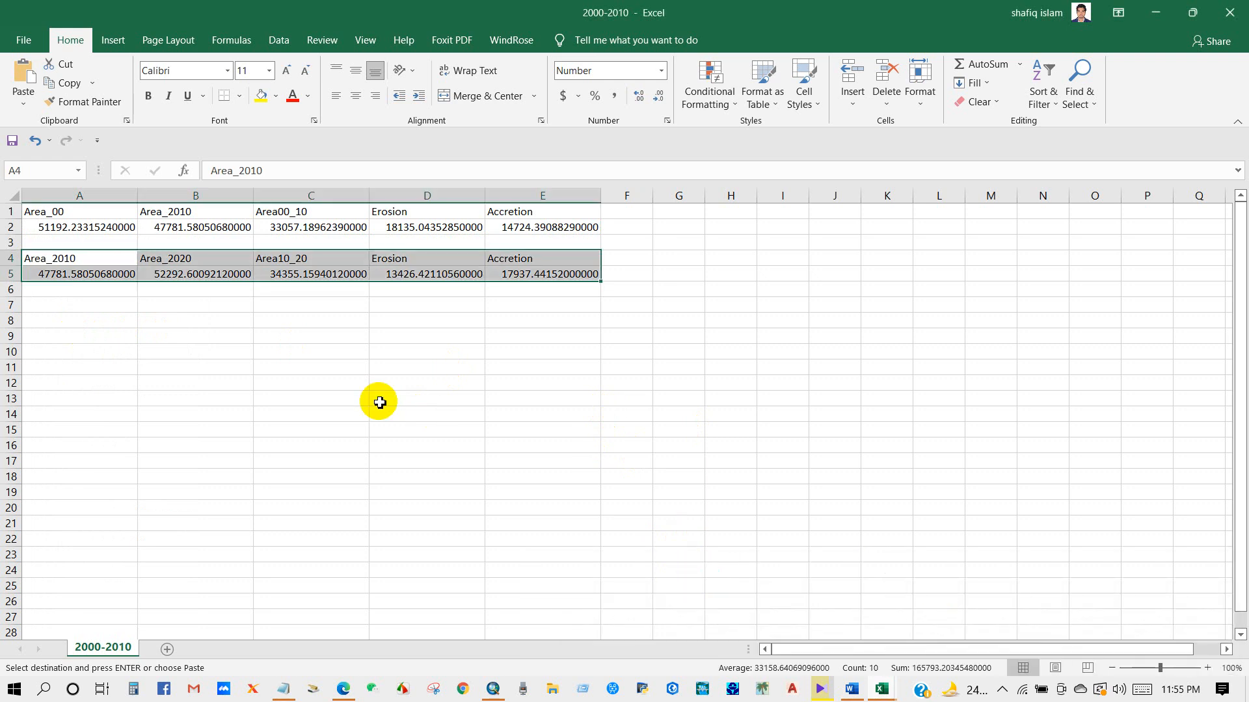
{"action": "left_click", "coordinate": [878, 689]}
{"action": "left_click", "coordinate": [961, 628]}
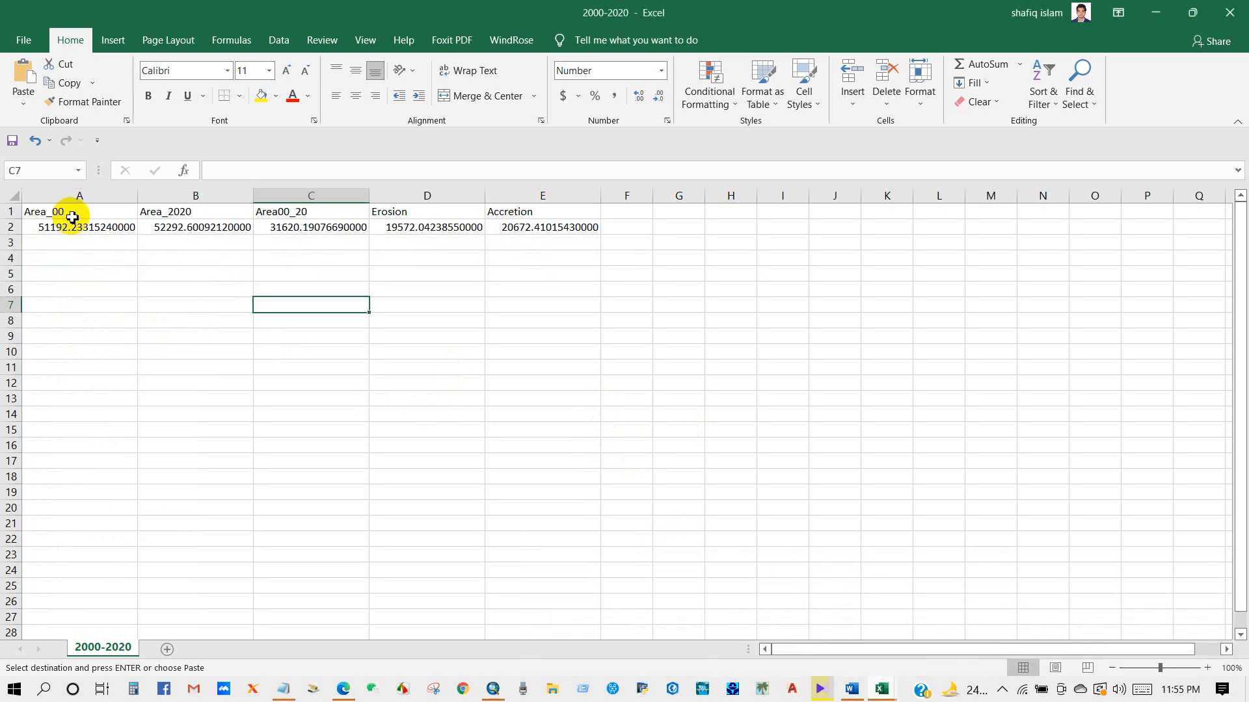
{"action": "left_click_drag", "start_coordinate": [72, 217], "coordinate": [528, 225]}
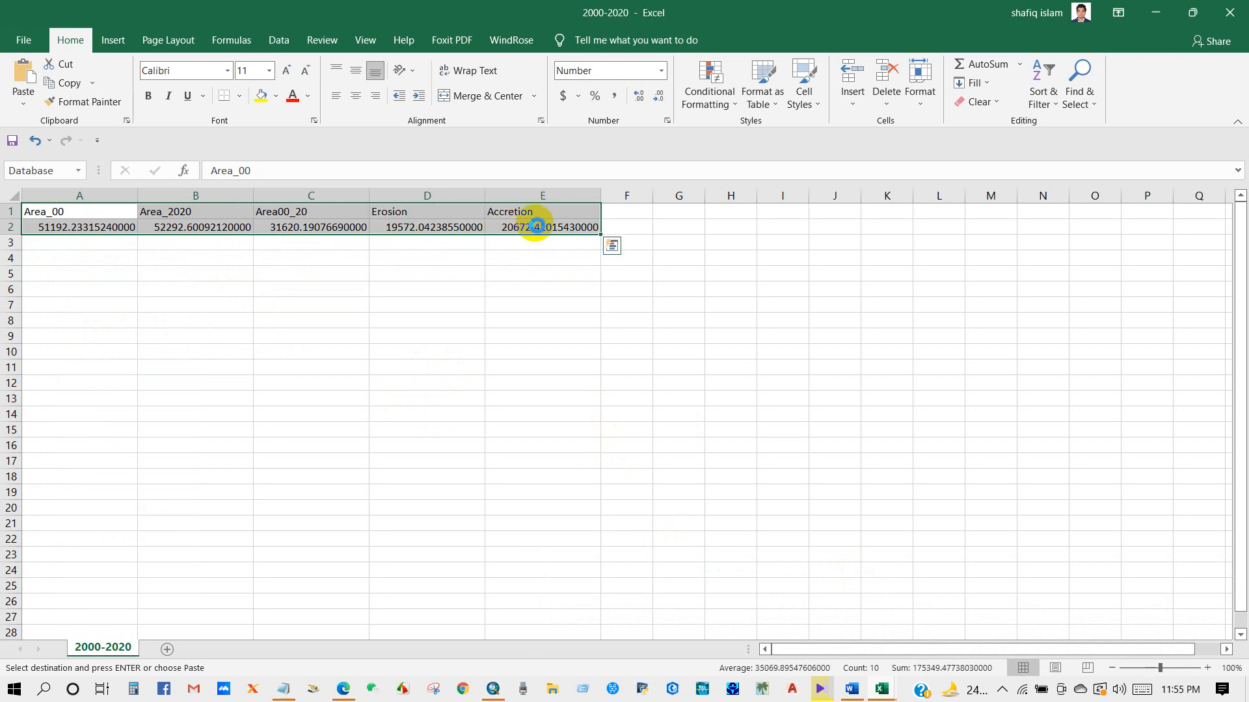
{"action": "left_click", "coordinate": [882, 689]}
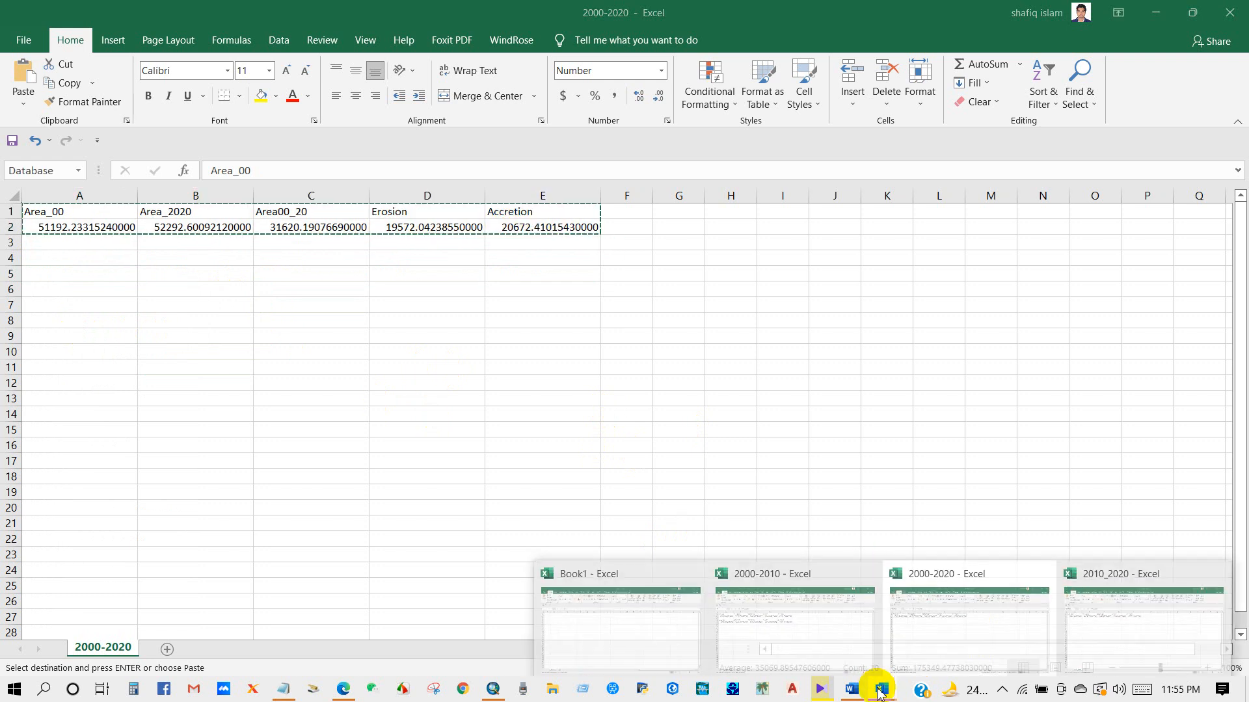
{"action": "left_click", "coordinate": [764, 650]}
{"action": "left_click", "coordinate": [66, 318]}
{"action": "key", "text": "ctrl+v"}
{"action": "left_click", "coordinate": [100, 368]}
Copy the three combined tables in A1:E9 of the 2000-2010 sheet into Sheet1 of Book1, starting at cell A1
{"action": "left_click", "coordinate": [35, 213]}
{"action": "left_click_drag", "start_coordinate": [136, 241], "coordinate": [571, 335]}
{"action": "key", "text": "ctrl+c"}
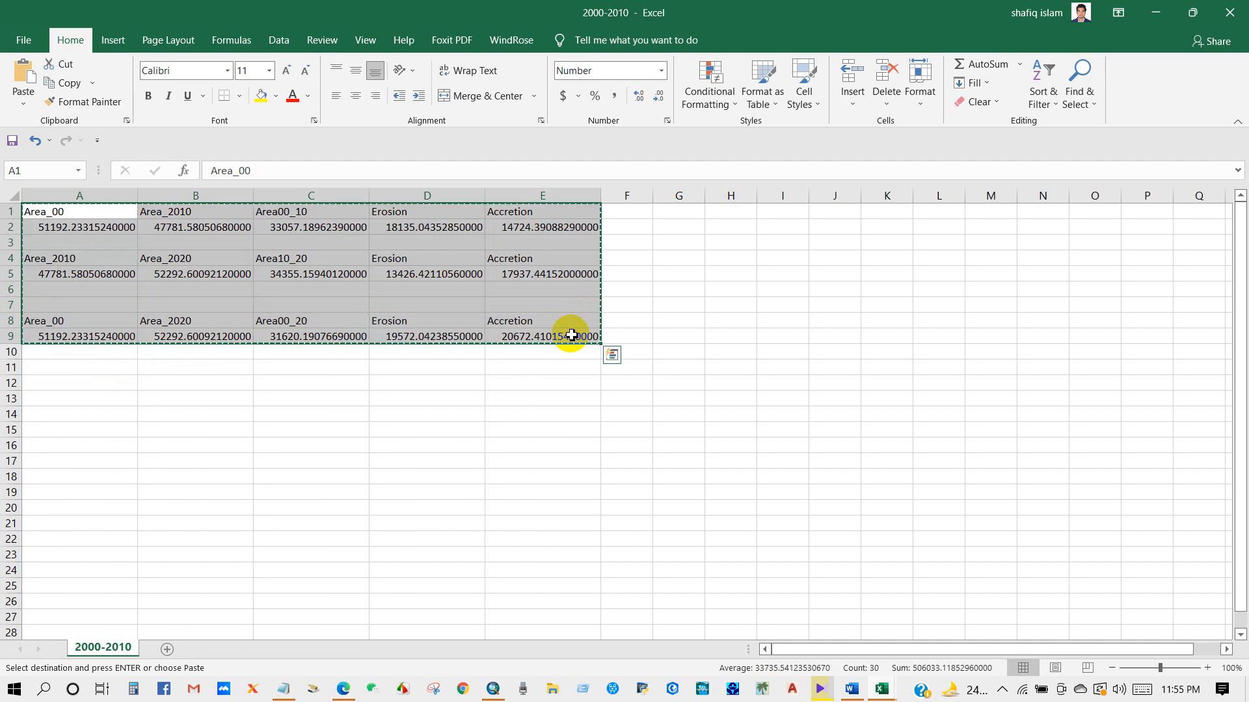
{"action": "left_click", "coordinate": [876, 691]}
{"action": "left_click", "coordinate": [691, 630]}
{"action": "left_click", "coordinate": [41, 213]}
{"action": "key", "text": "ctrl+v"}
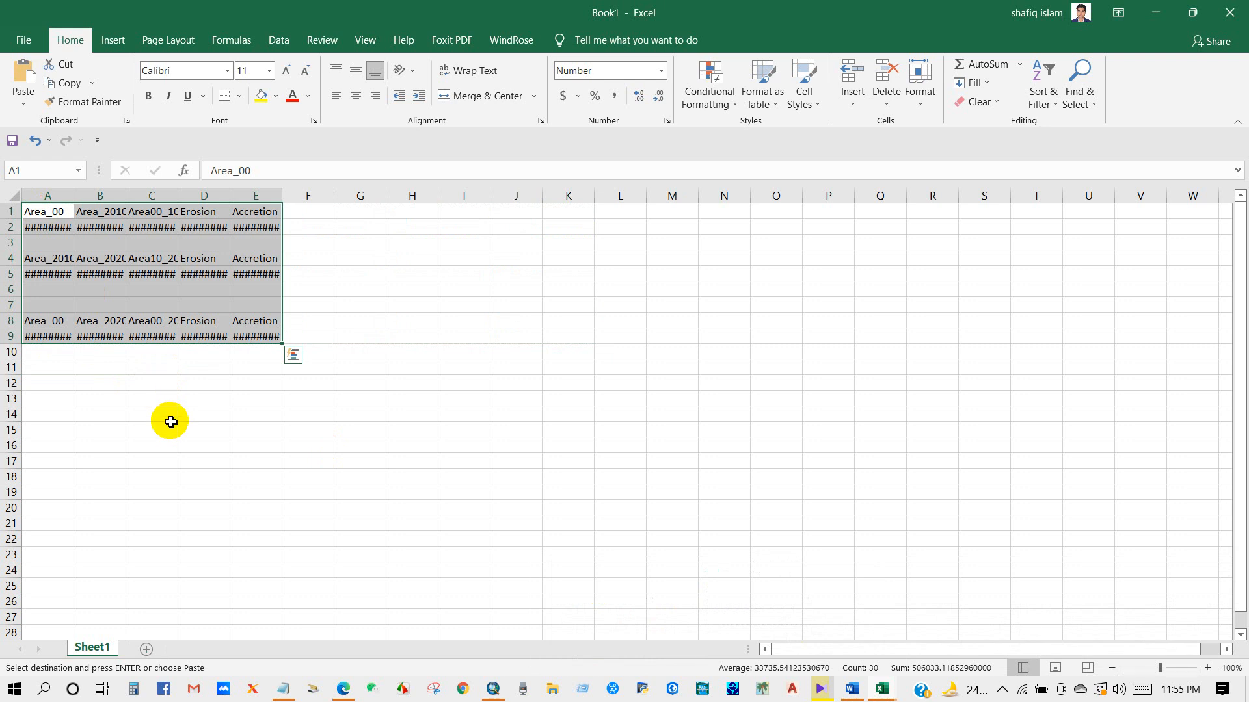
Auto-fit the widths of columns A through E to their contents in Book1
{"action": "left_click", "coordinate": [167, 416]}
{"action": "double_click", "coordinate": [76, 191]}
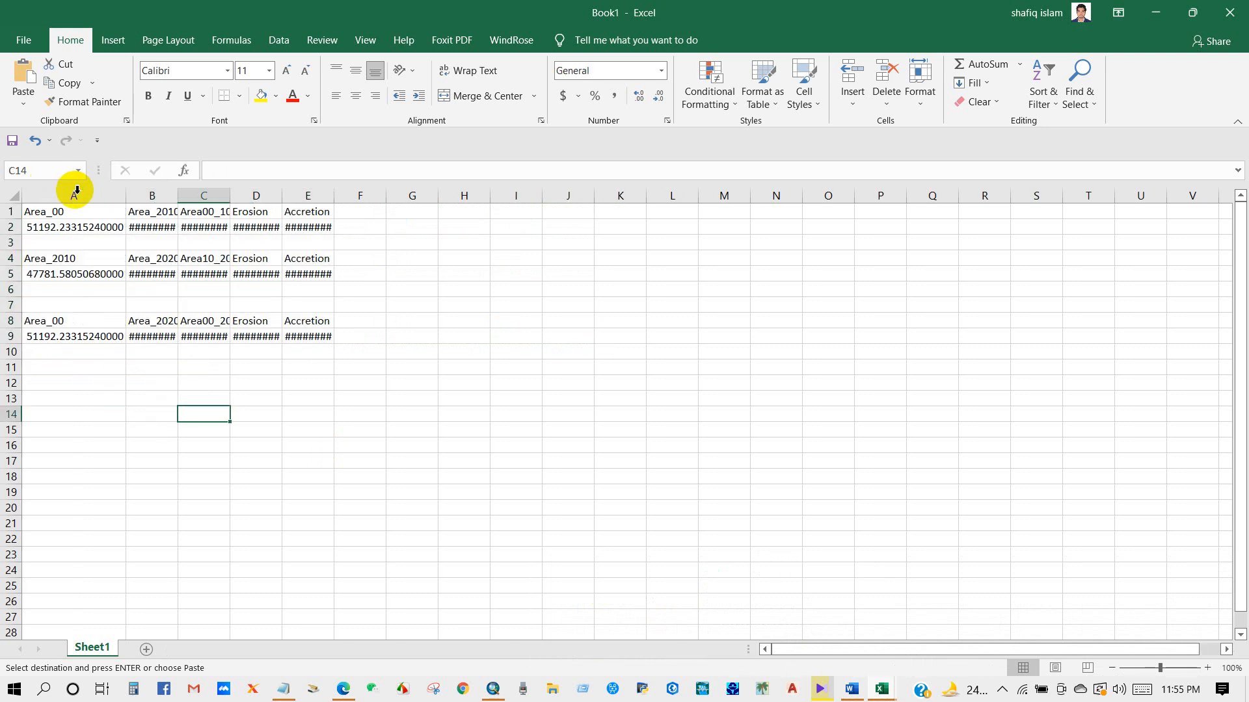
{"action": "left_click_drag", "start_coordinate": [180, 190], "coordinate": [180, 190]}
{"action": "double_click", "coordinate": [180, 190]}
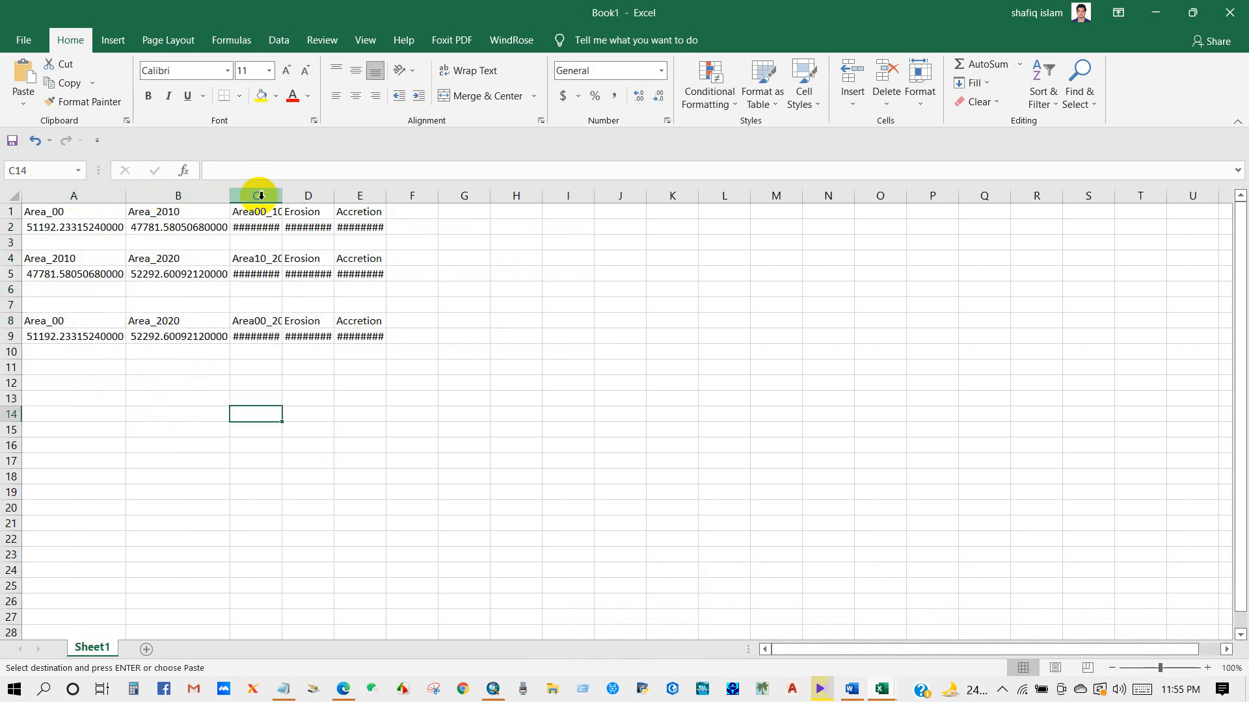
{"action": "double_click", "coordinate": [282, 194]}
{"action": "double_click", "coordinate": [387, 195]}
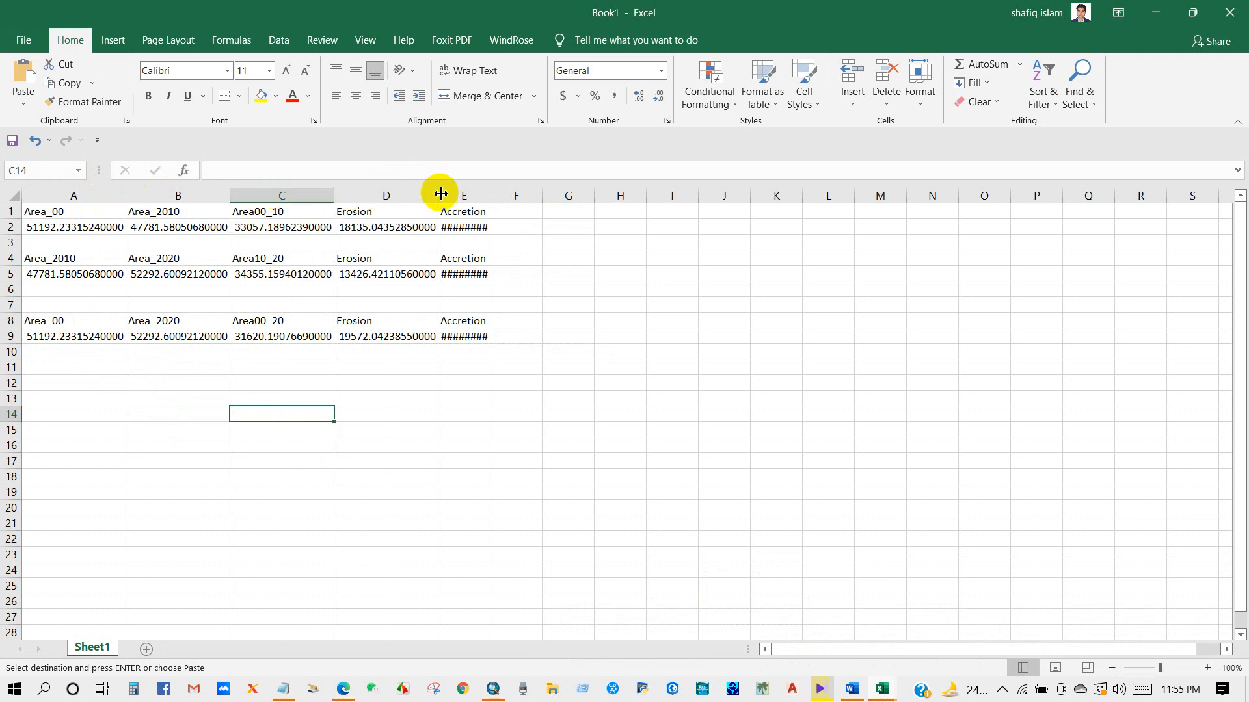
{"action": "double_click", "coordinate": [489, 194]}
Reduce the area, erosion and accretion values in rows 2, 5 and 9 to two decimal places
{"action": "left_click_drag", "start_coordinate": [39, 227], "coordinate": [460, 227]}
{"action": "left_click", "coordinate": [639, 97]}
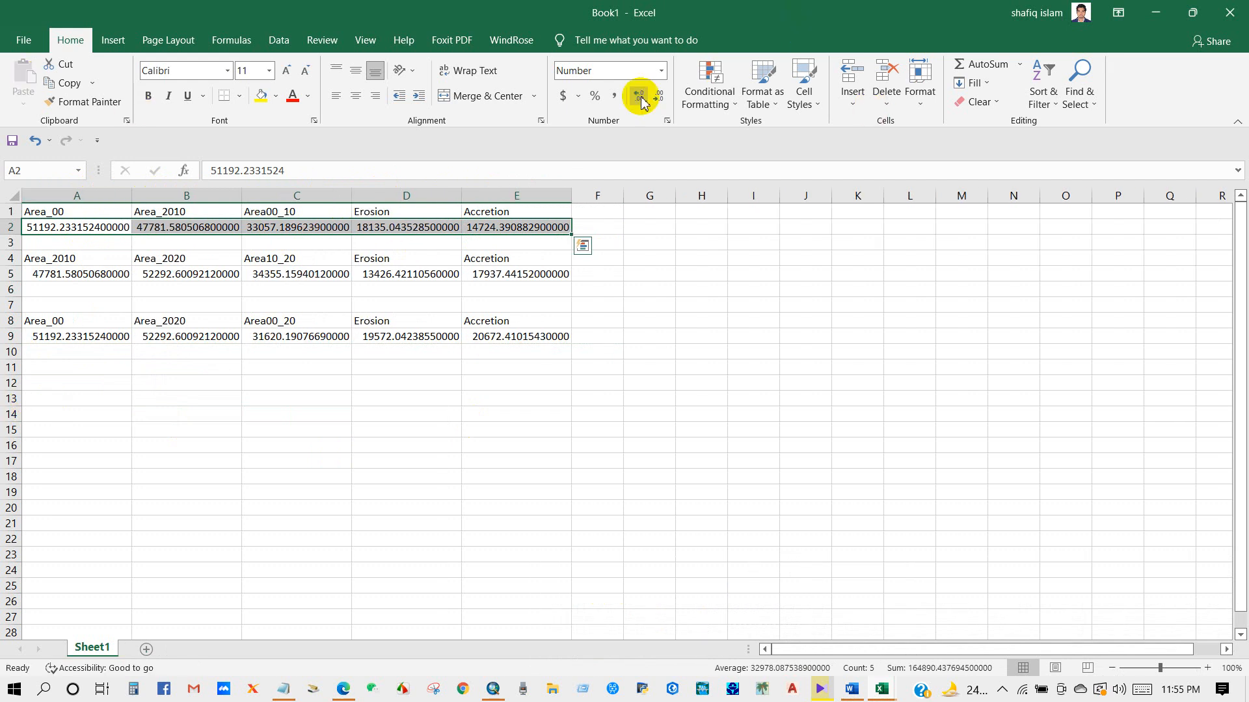
{"action": "left_click", "coordinate": [658, 97]}
{"action": "left_click", "coordinate": [658, 97]}
{"action": "left_click", "coordinate": [658, 98]}
{"action": "left_click", "coordinate": [658, 97]}
{"action": "left_click", "coordinate": [658, 97]}
{"action": "left_click", "coordinate": [658, 97]}
{"action": "left_click", "coordinate": [658, 98]}
{"action": "left_click", "coordinate": [658, 98]}
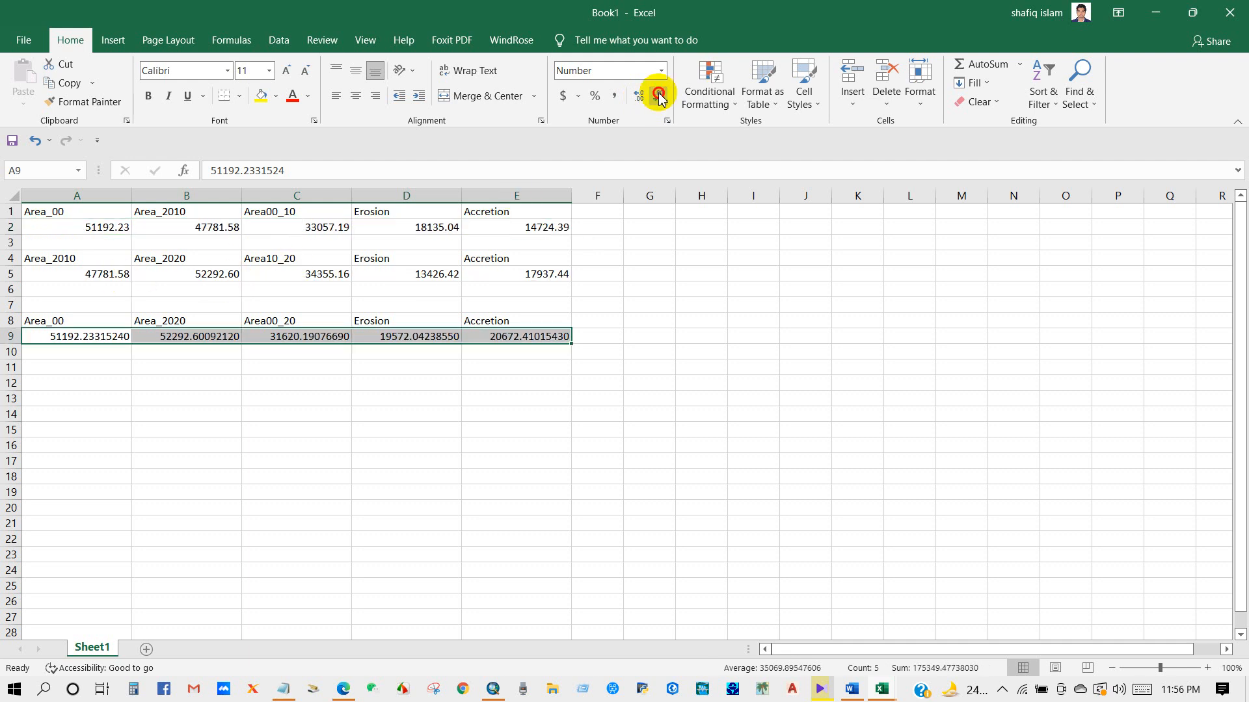
{"action": "left_click", "coordinate": [658, 97]}
{"action": "left_click", "coordinate": [658, 97]}
{"action": "left_click", "coordinate": [658, 98]}
{"action": "left_click", "coordinate": [658, 98]}
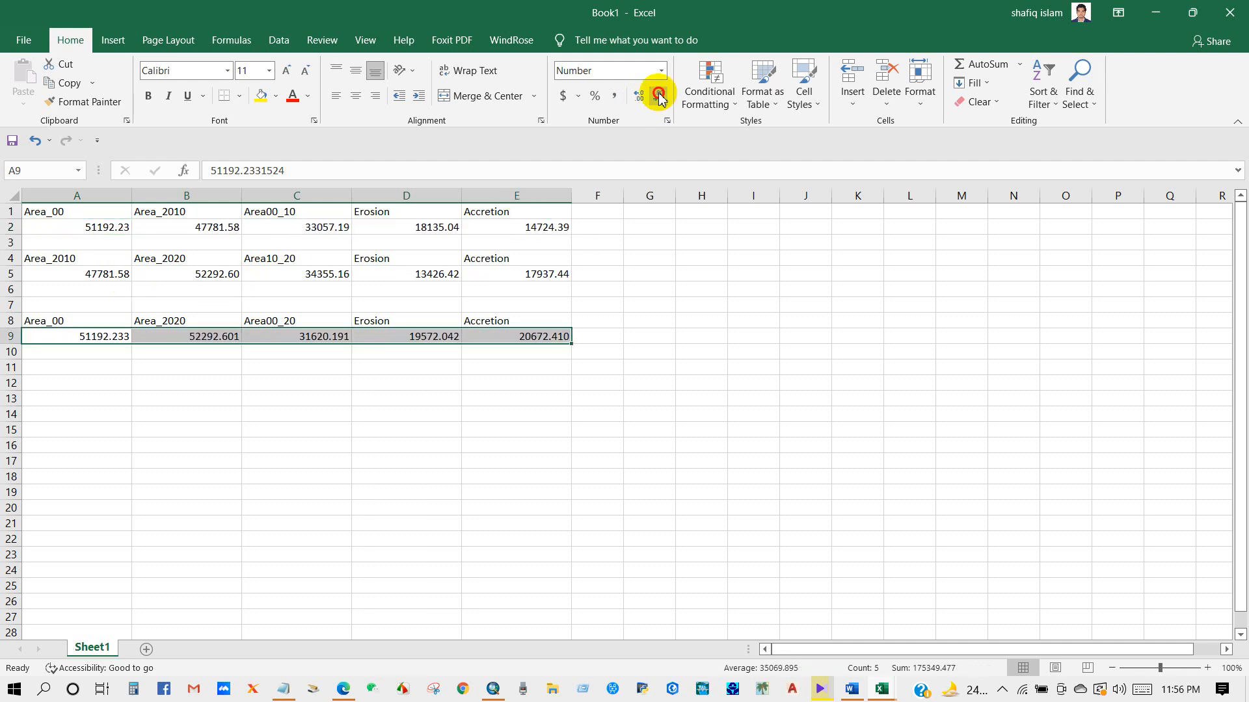
{"action": "left_click", "coordinate": [639, 98]}
{"action": "left_click", "coordinate": [296, 388]}
{"action": "left_click", "coordinate": [315, 400]}
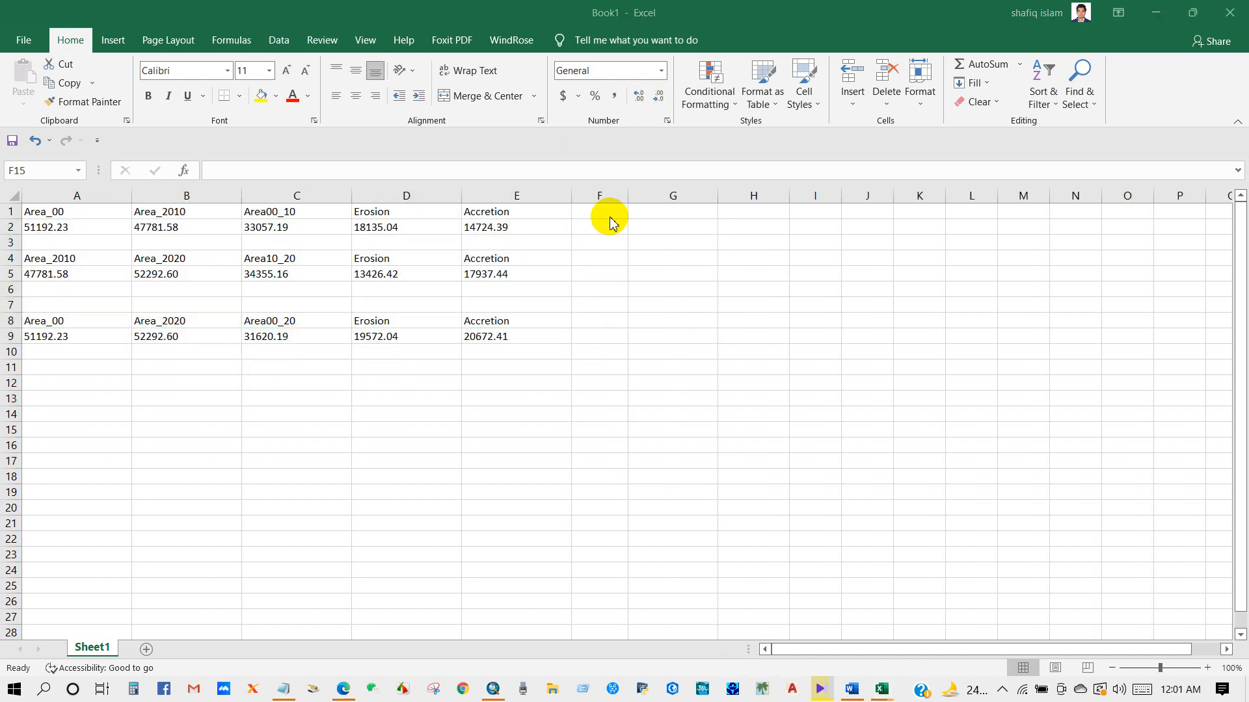
Enter the period labels 2000-2010, 2010-2020 and 2000-2020 in cells G2 through G4
{"action": "left_click", "coordinate": [607, 229]}
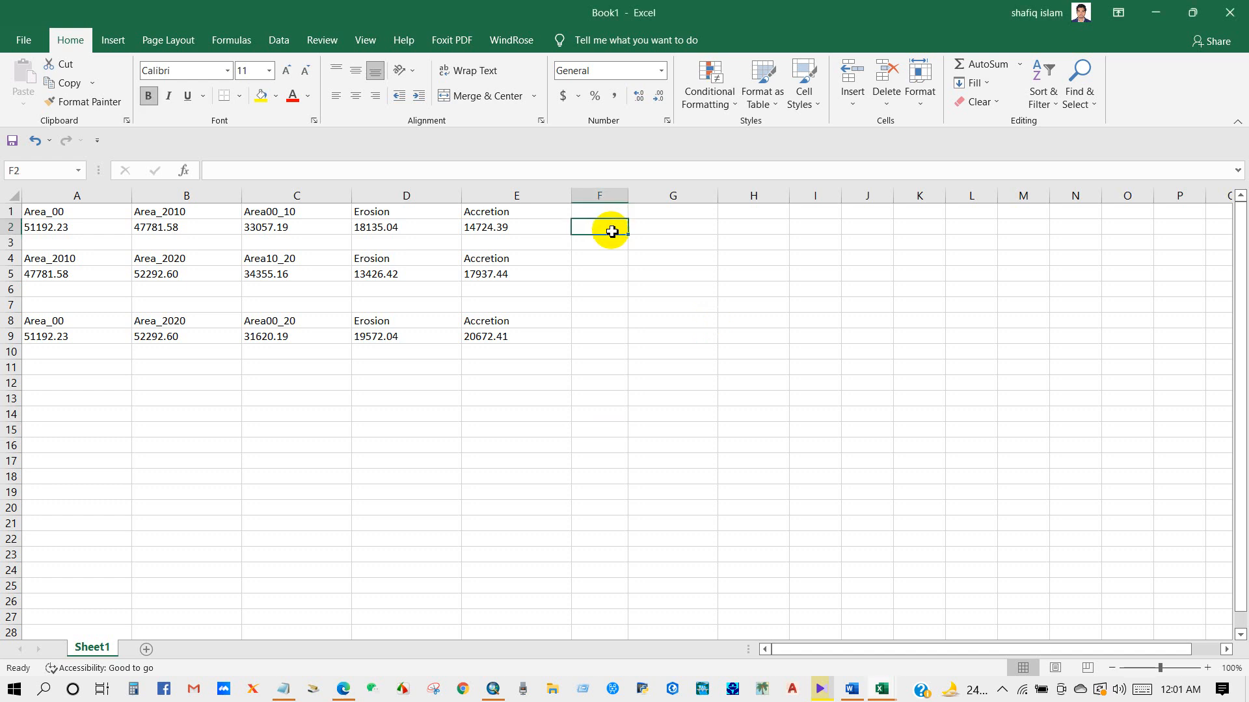
{"action": "left_click", "coordinate": [636, 230]}
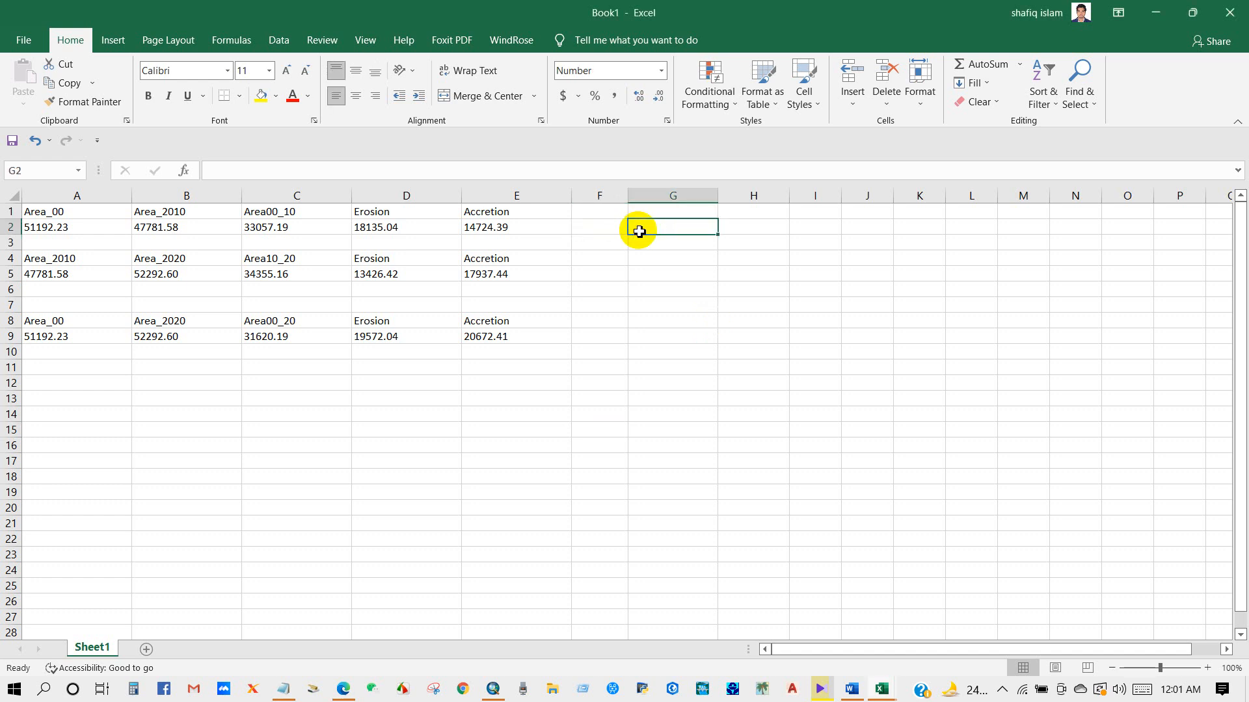
{"action": "type", "text": "2000-2010"}
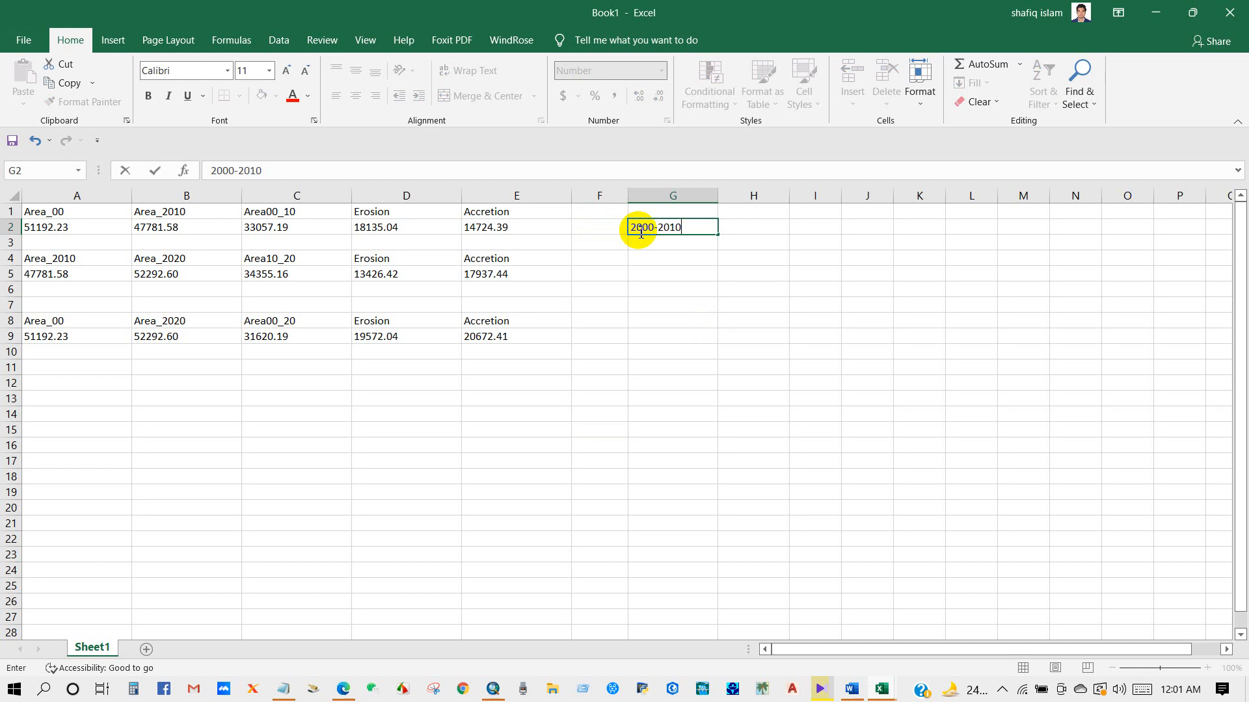
{"action": "key", "text": "Return"}
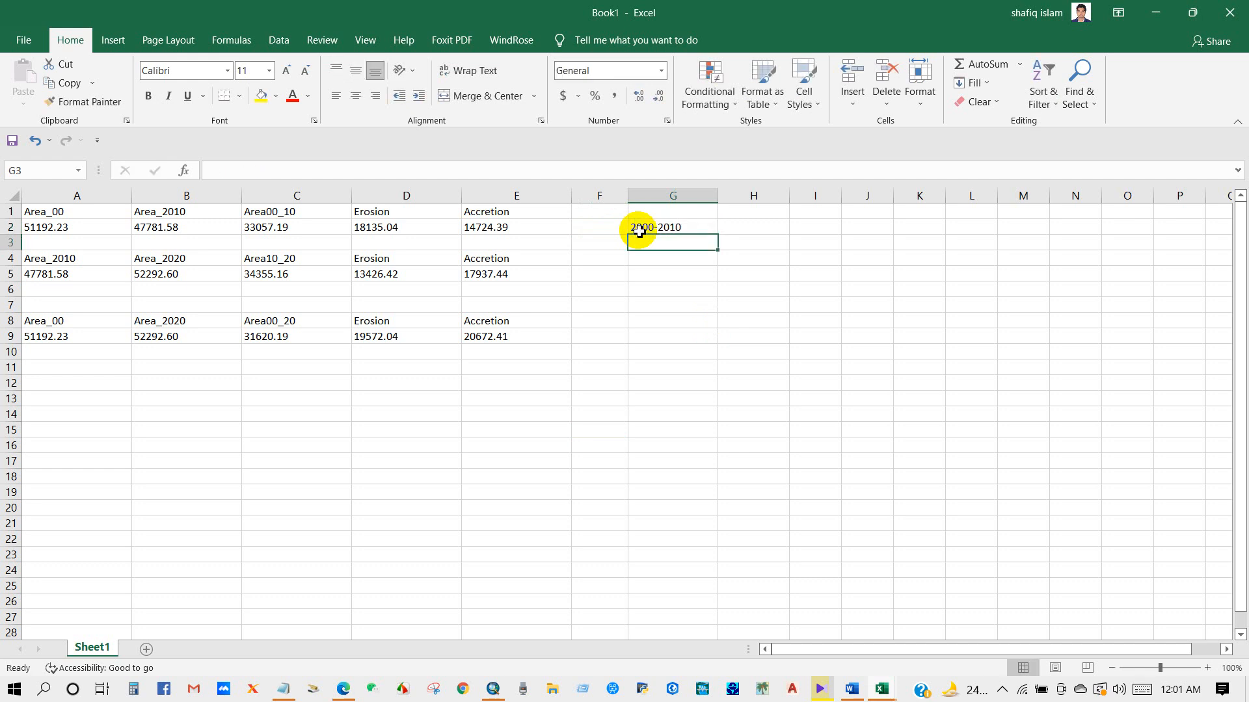
{"action": "type", "text": "2010-2020"}
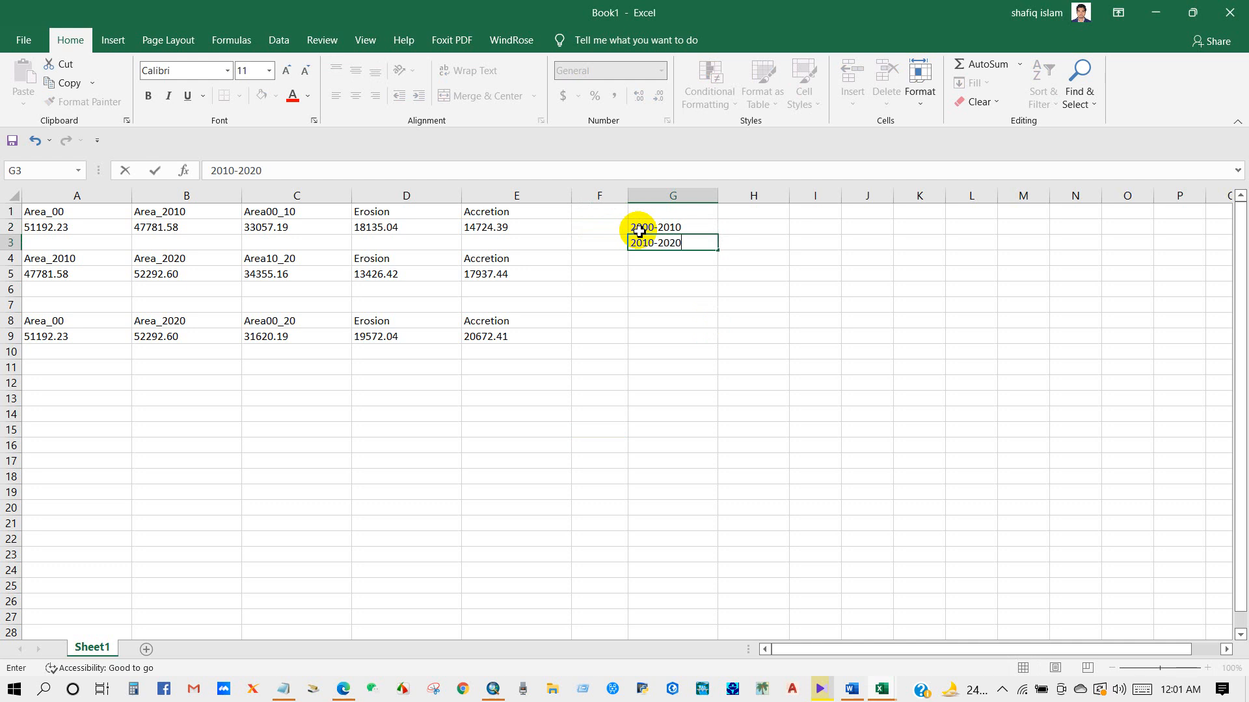
{"action": "key", "text": "Return"}
{"action": "type", "text": "200"}
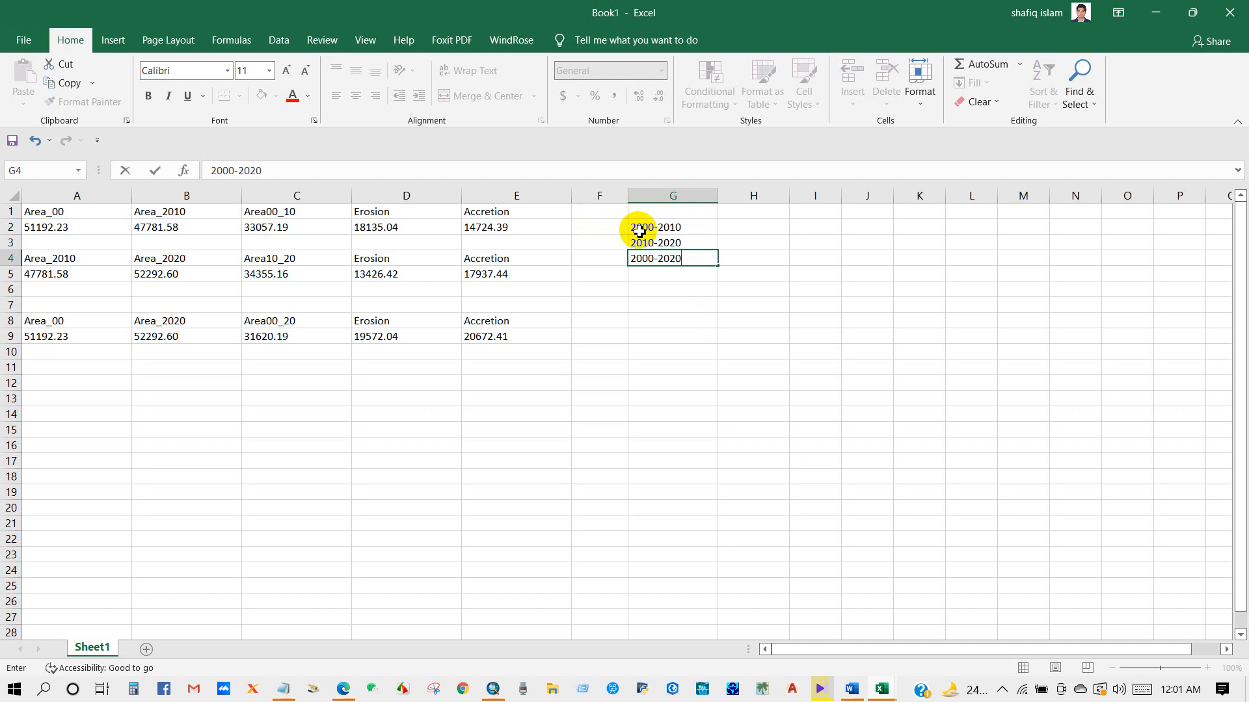
{"action": "type", "text": "0-2020"}
Enter the column heading "Previous 10 Year" in cell H1
{"action": "left_click", "coordinate": [737, 212]}
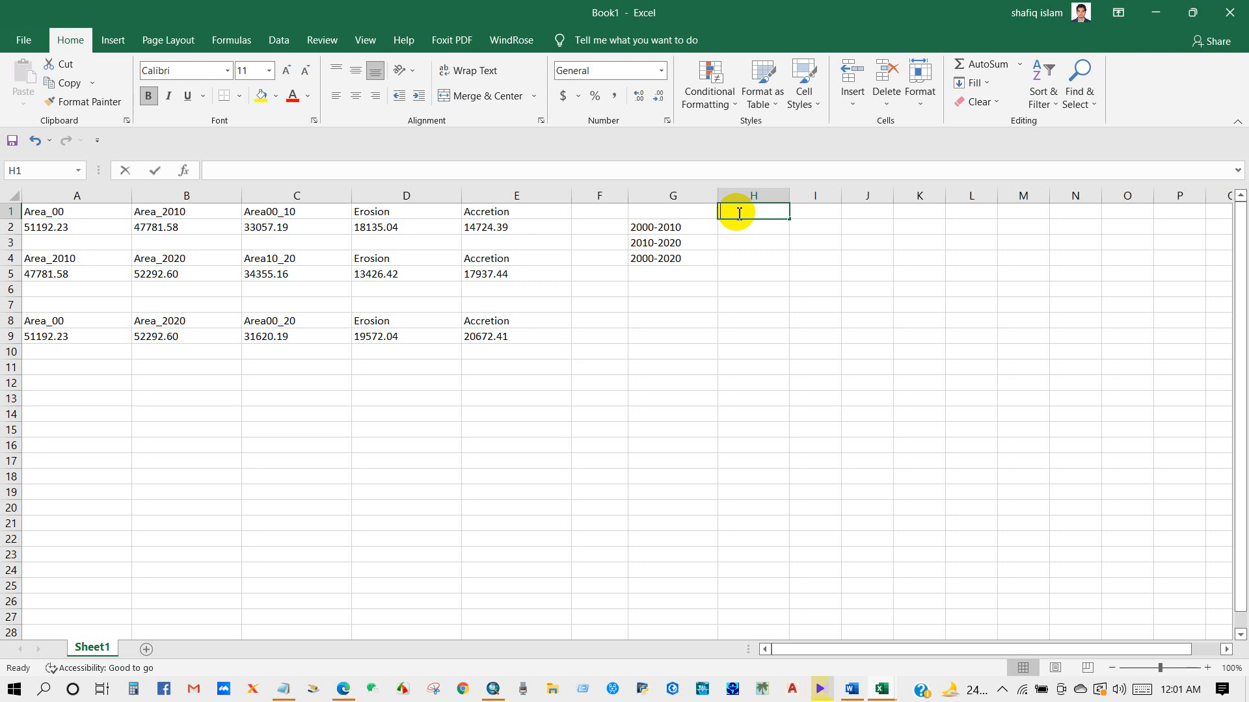
{"action": "type", "text": "Previous 10 Year"}
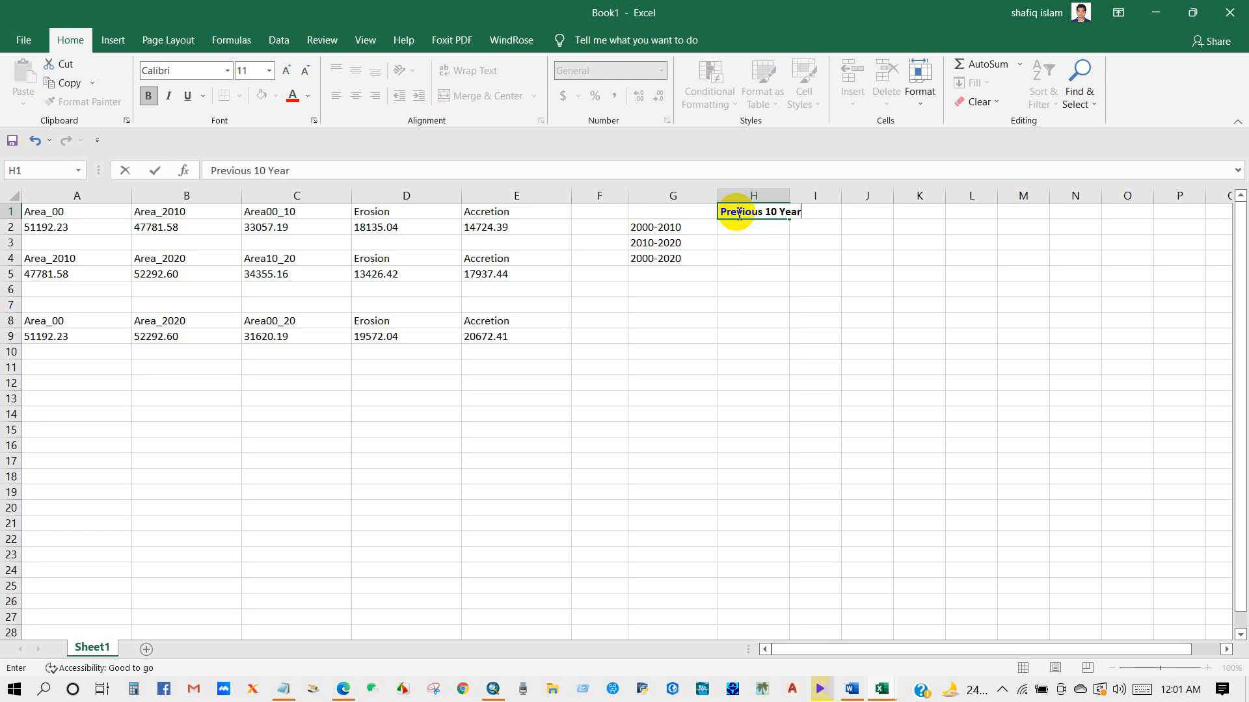
{"action": "key", "text": "Tab"}
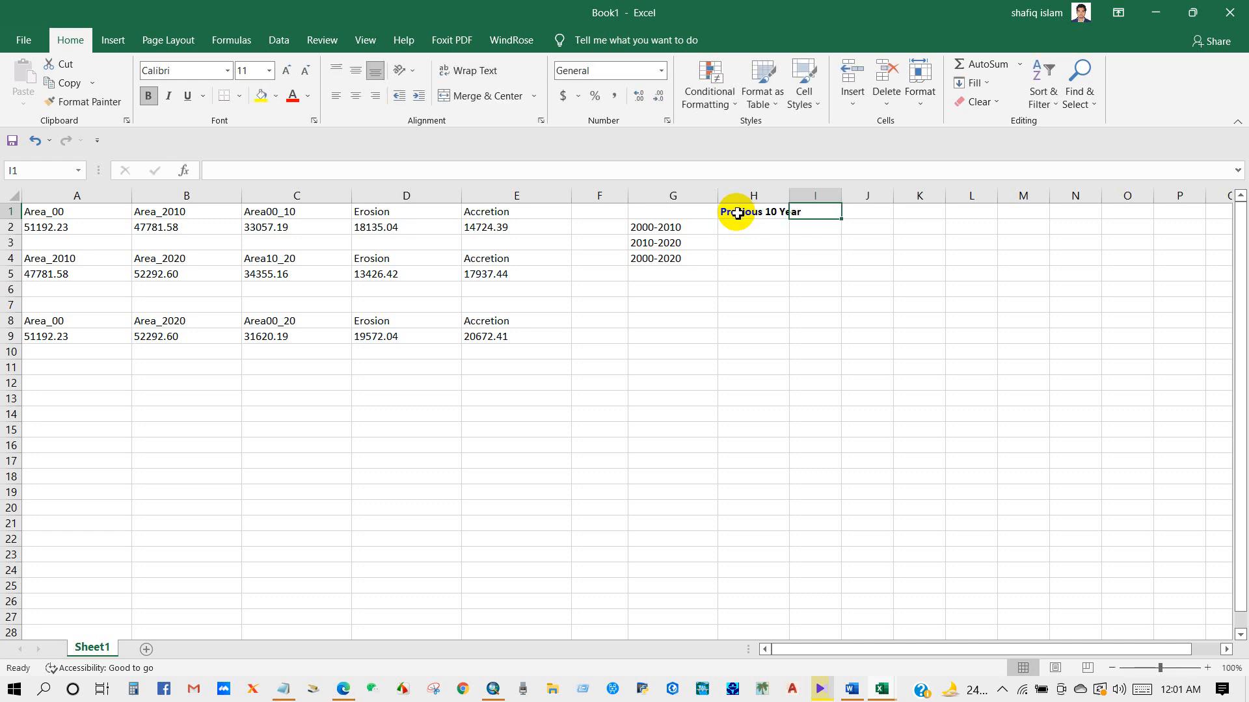
Enter the column headings "Next 10 year", "Unchanged", "Erosion" and "Accretion" in cells I1 through L1
{"action": "type", "text": "Next 10 year"}
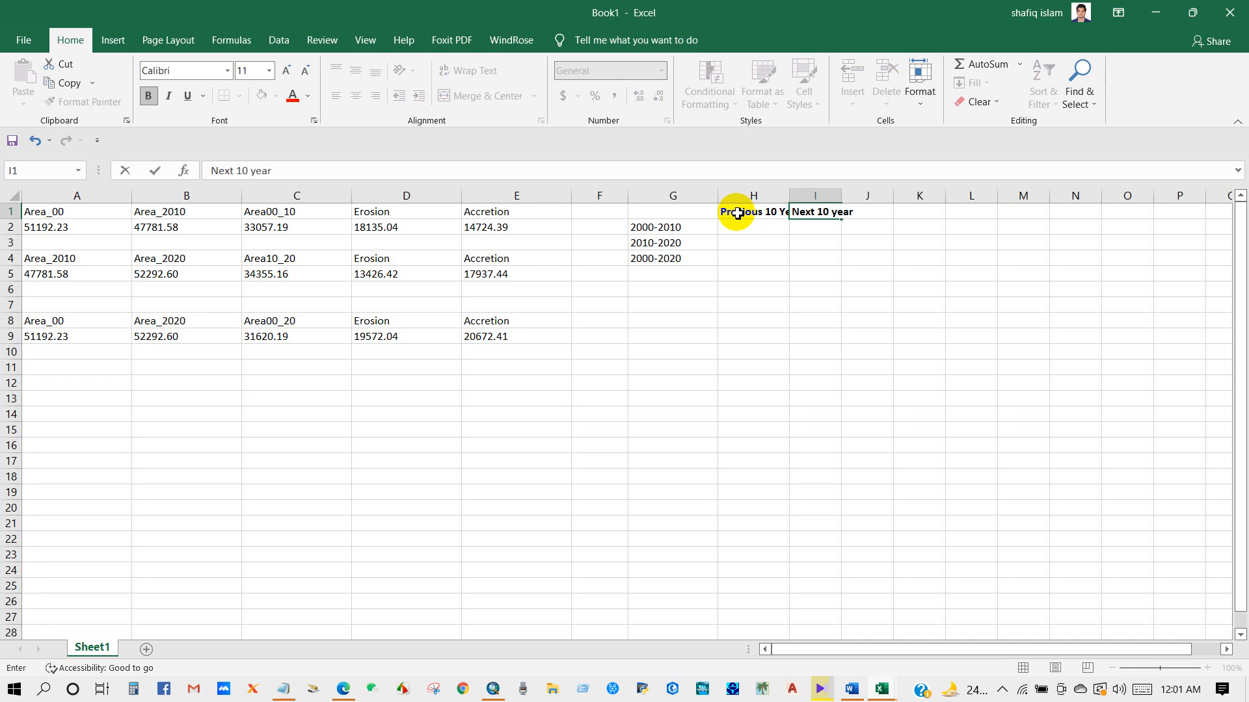
{"action": "key", "text": "Tab"}
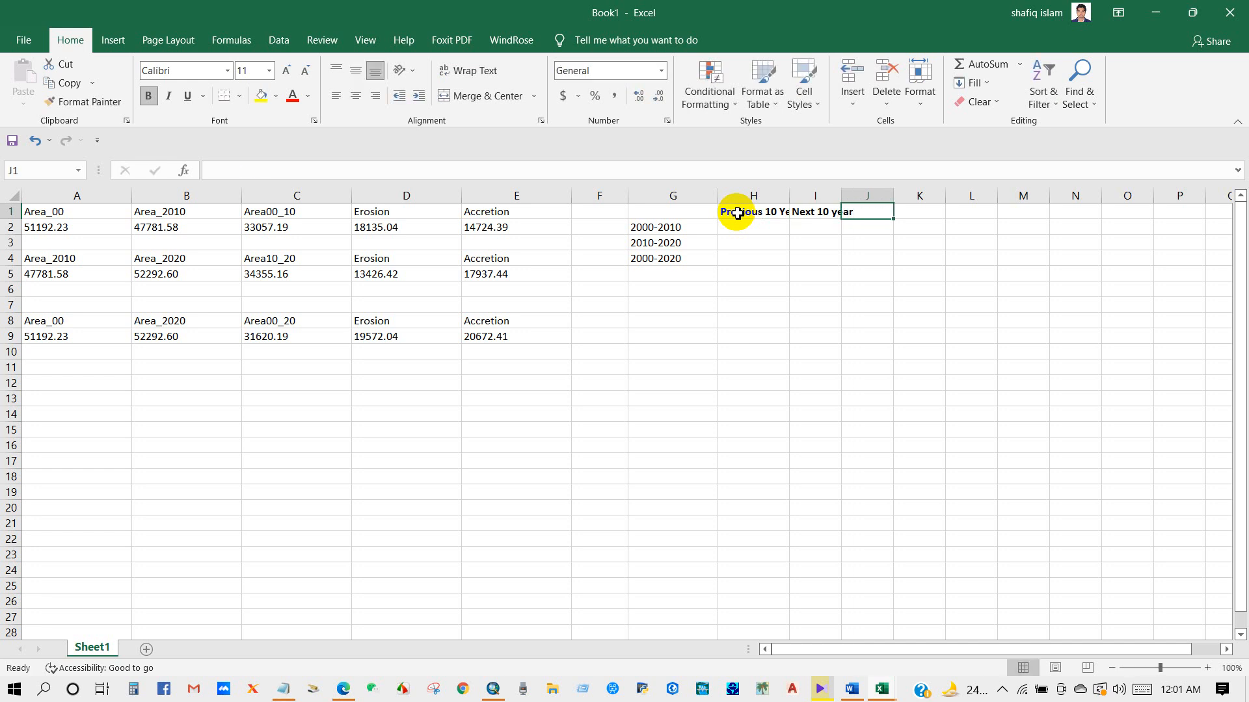
{"action": "type", "text": "Unchanged"}
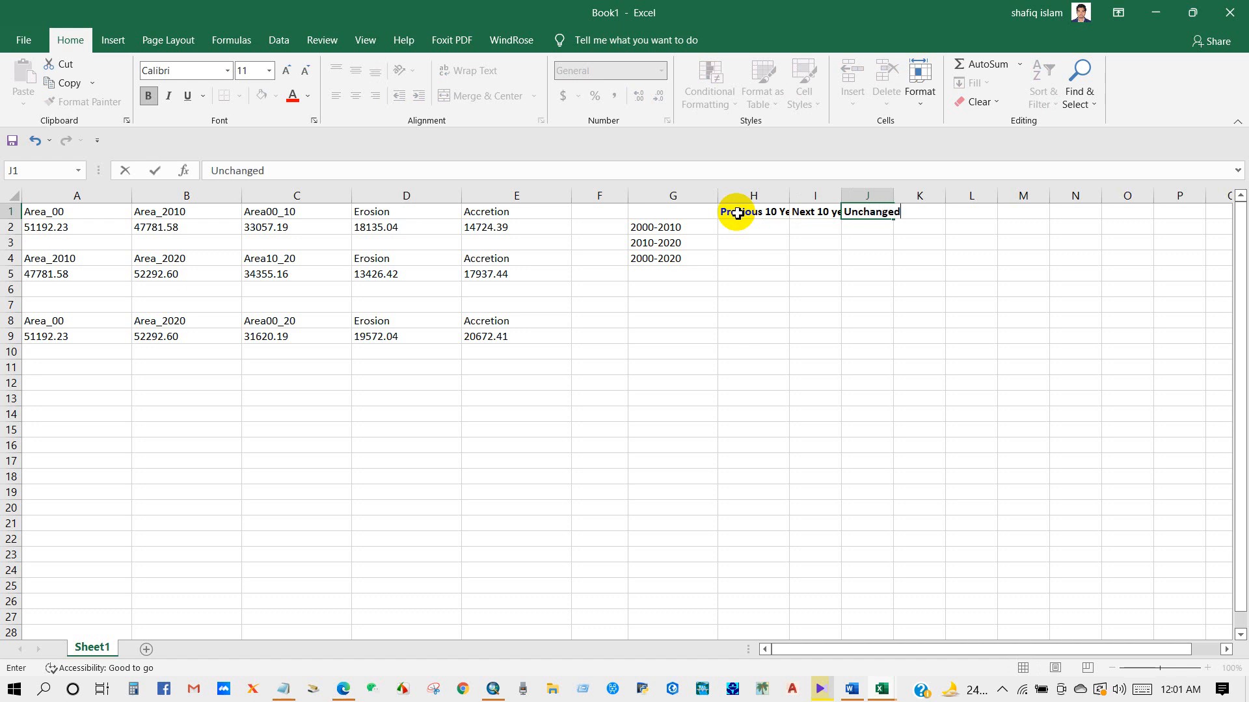
{"action": "key", "text": "Tab"}
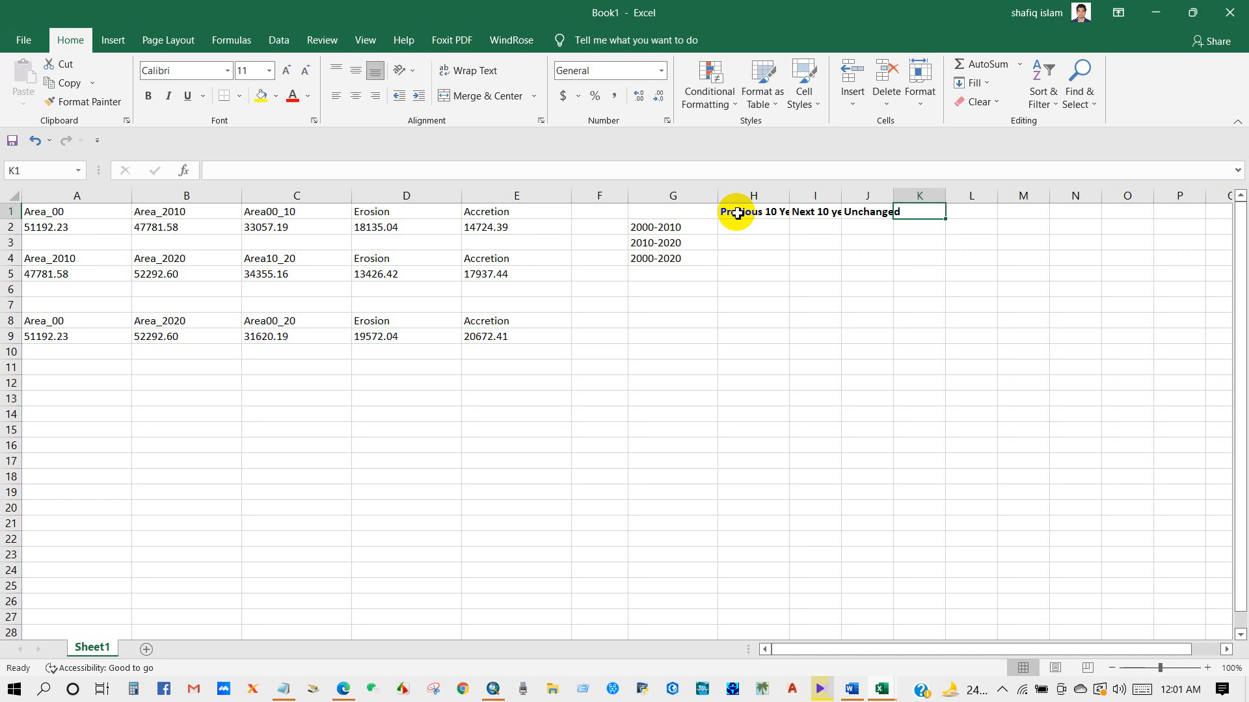
{"action": "type", "text": "Erosion"}
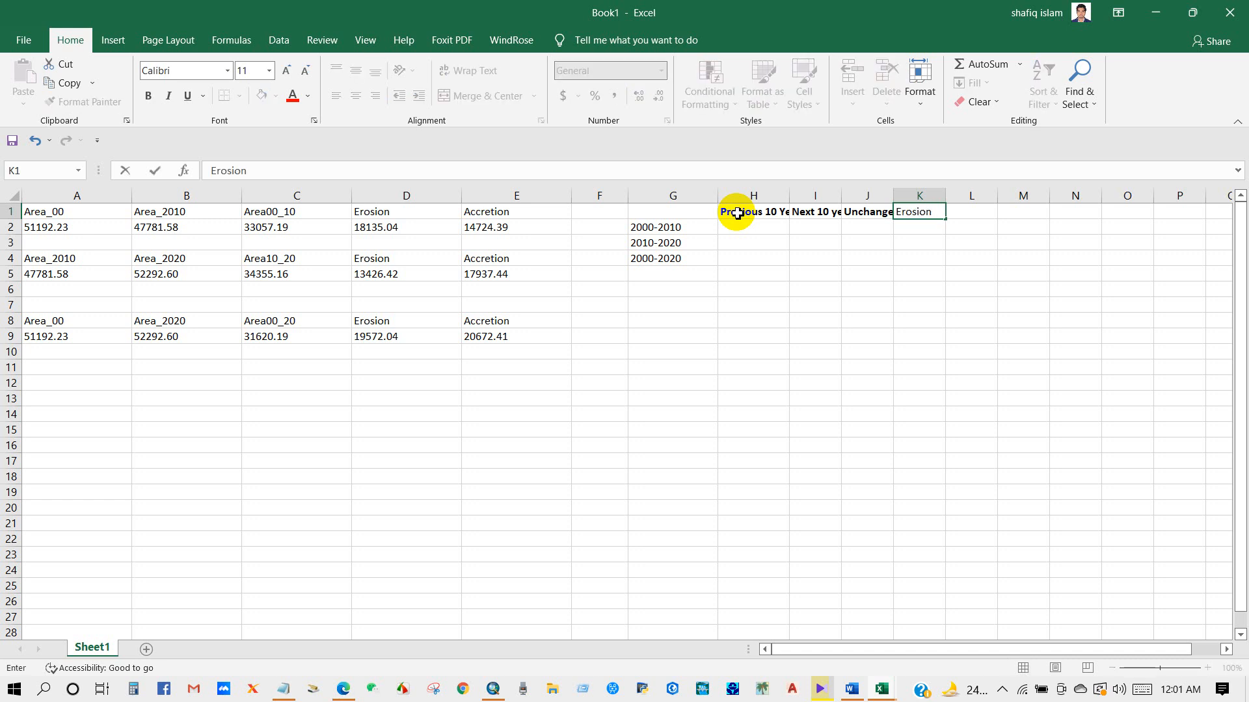
{"action": "key", "text": "Tab"}
{"action": "type", "text": "A"}
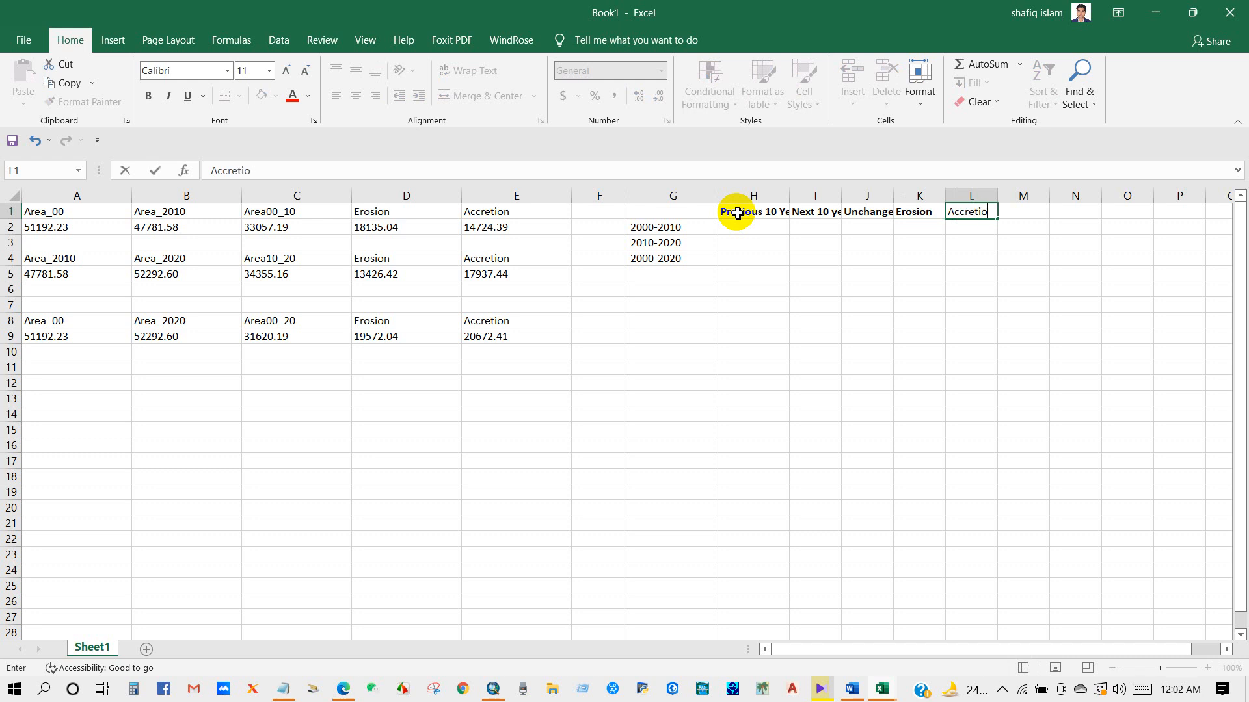
{"action": "left_click", "coordinate": [761, 303]}
Widen columns H through J to fit their headings and make the period labels in G2:G4 bold
{"action": "left_click_drag", "start_coordinate": [788, 195], "coordinate": [935, 195]}
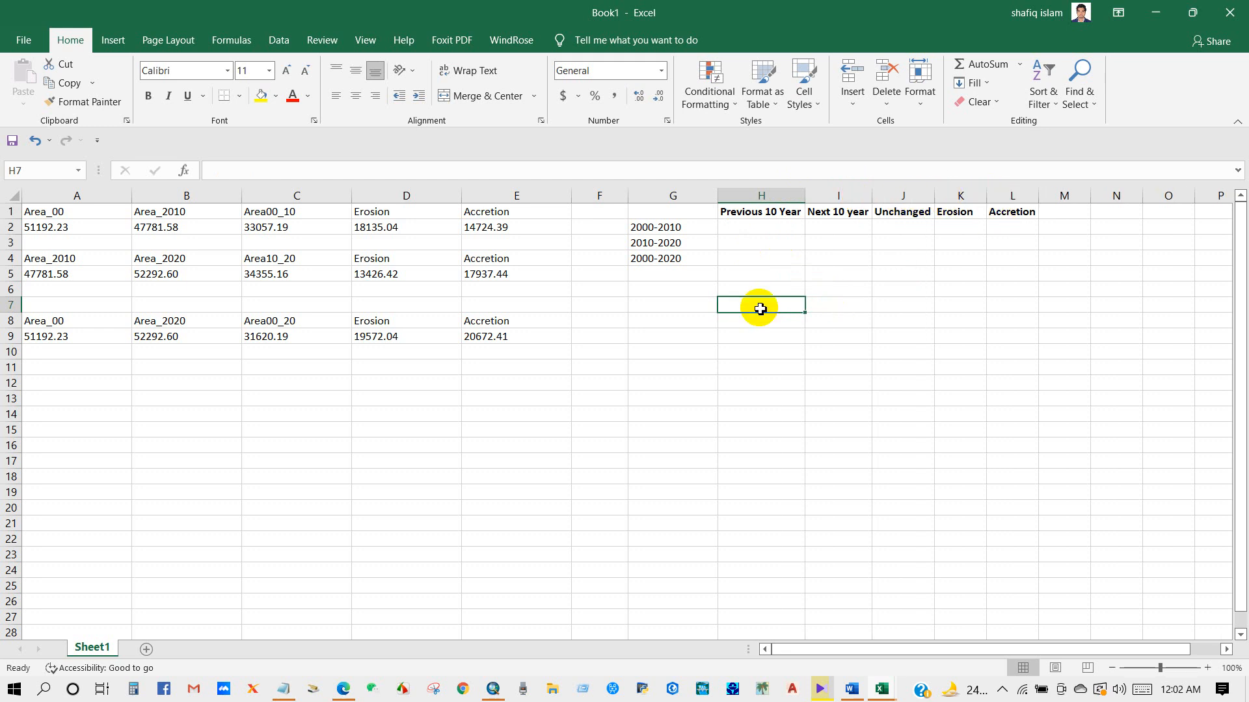
{"action": "left_click_drag", "start_coordinate": [651, 227], "coordinate": [650, 255]}
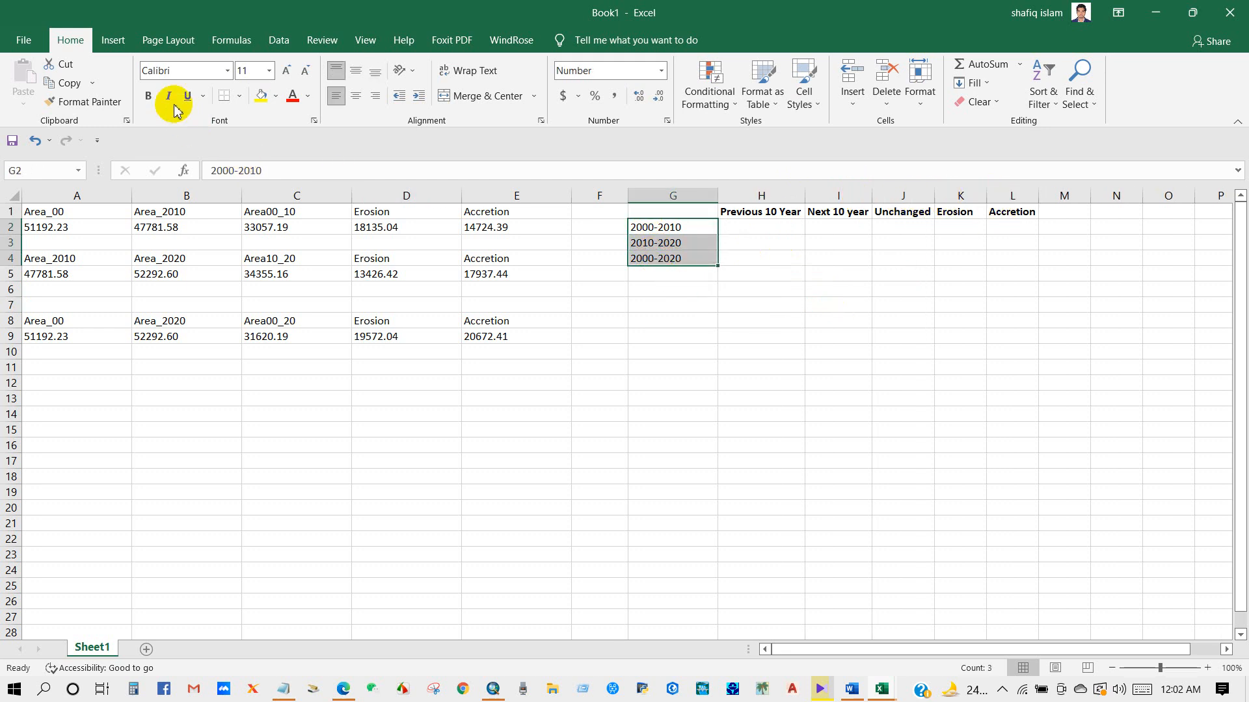
{"action": "left_click", "coordinate": [151, 97]}
{"action": "left_click", "coordinate": [599, 370]}
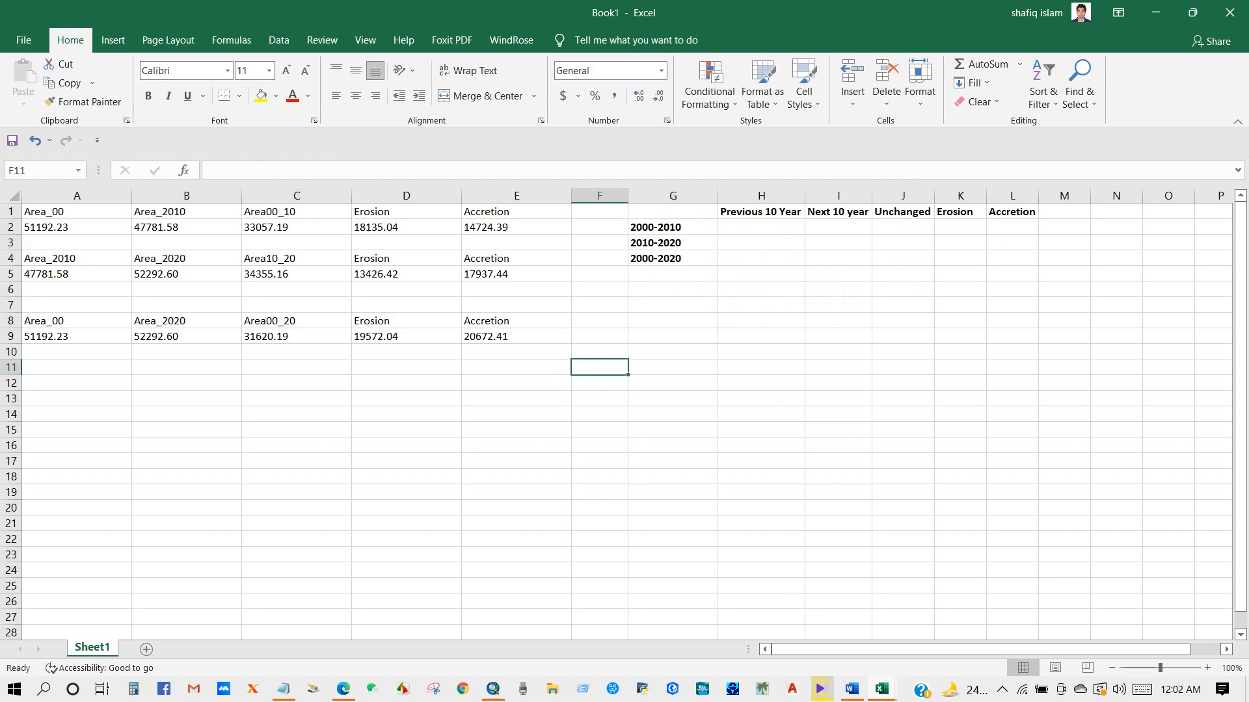
{"action": "left_click_drag", "start_coordinate": [40, 231], "coordinate": [459, 226]}
{"action": "right_click", "coordinate": [423, 224]}
{"action": "key", "text": "Escape"}
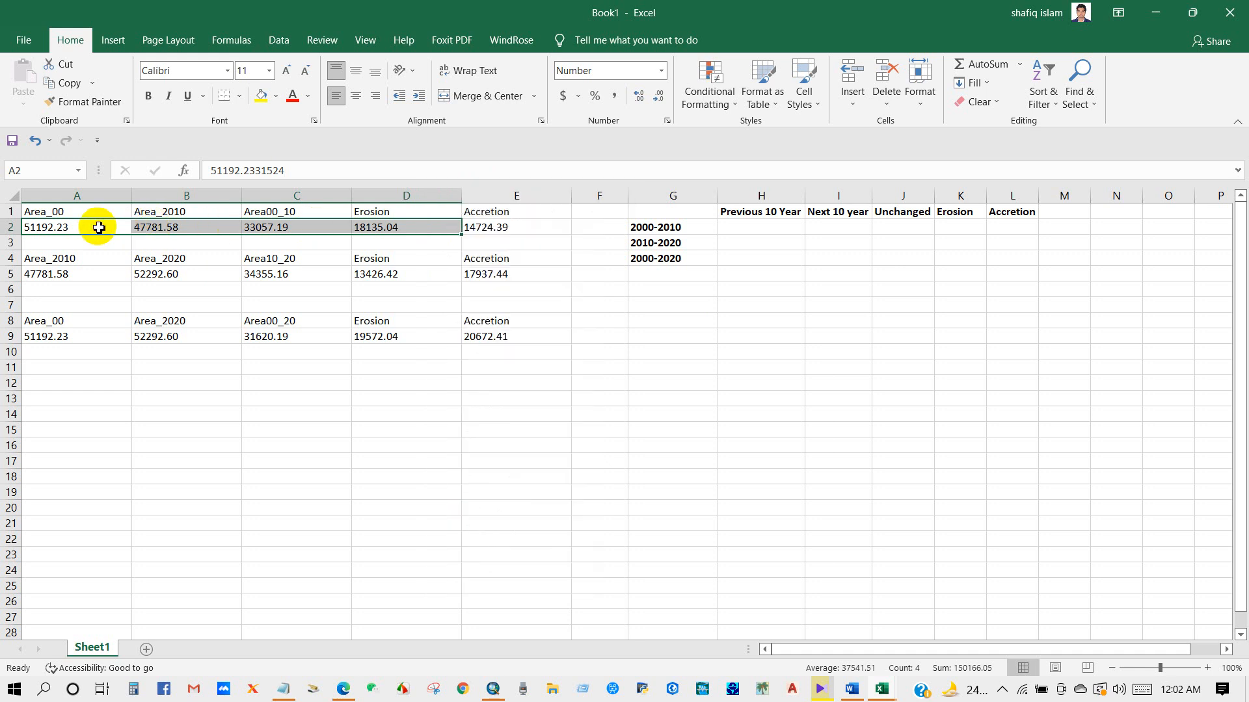
Copy the values in A2:E2 into the 2000-2010 row of the summary table, starting at H2
{"action": "left_click_drag", "start_coordinate": [99, 227], "coordinate": [474, 228]}
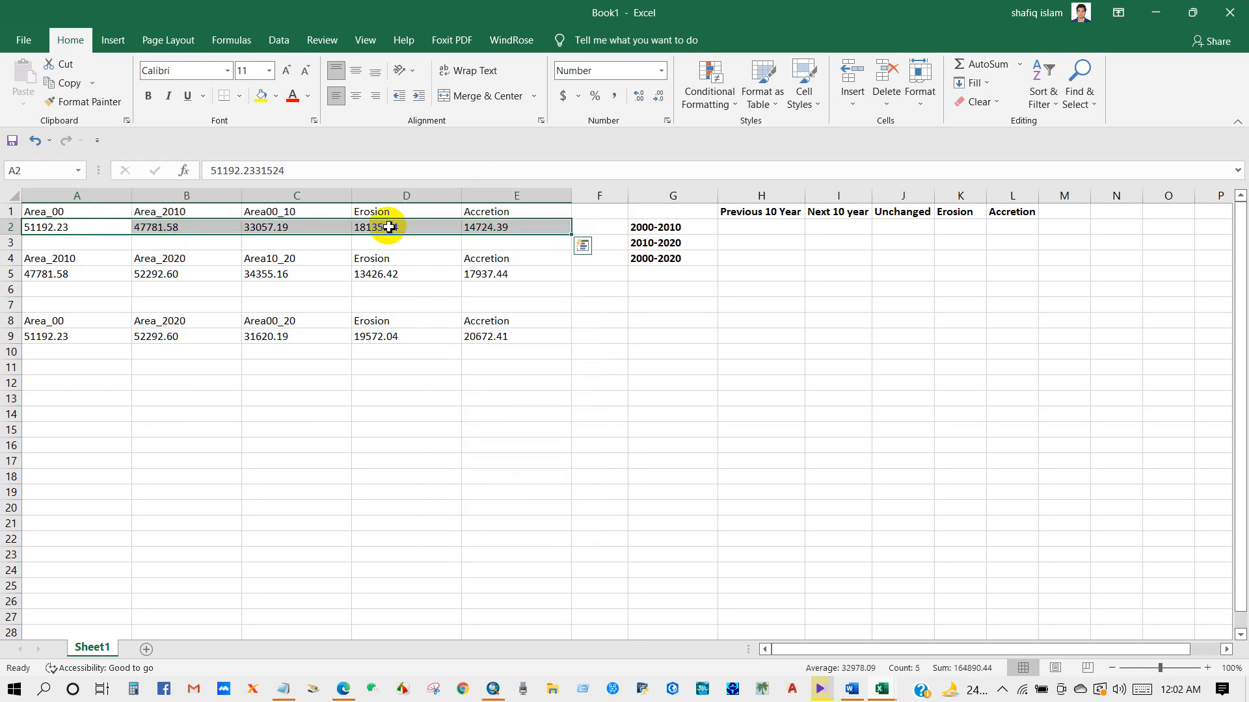
{"action": "right_click", "coordinate": [389, 227]}
{"action": "left_click", "coordinate": [414, 252]}
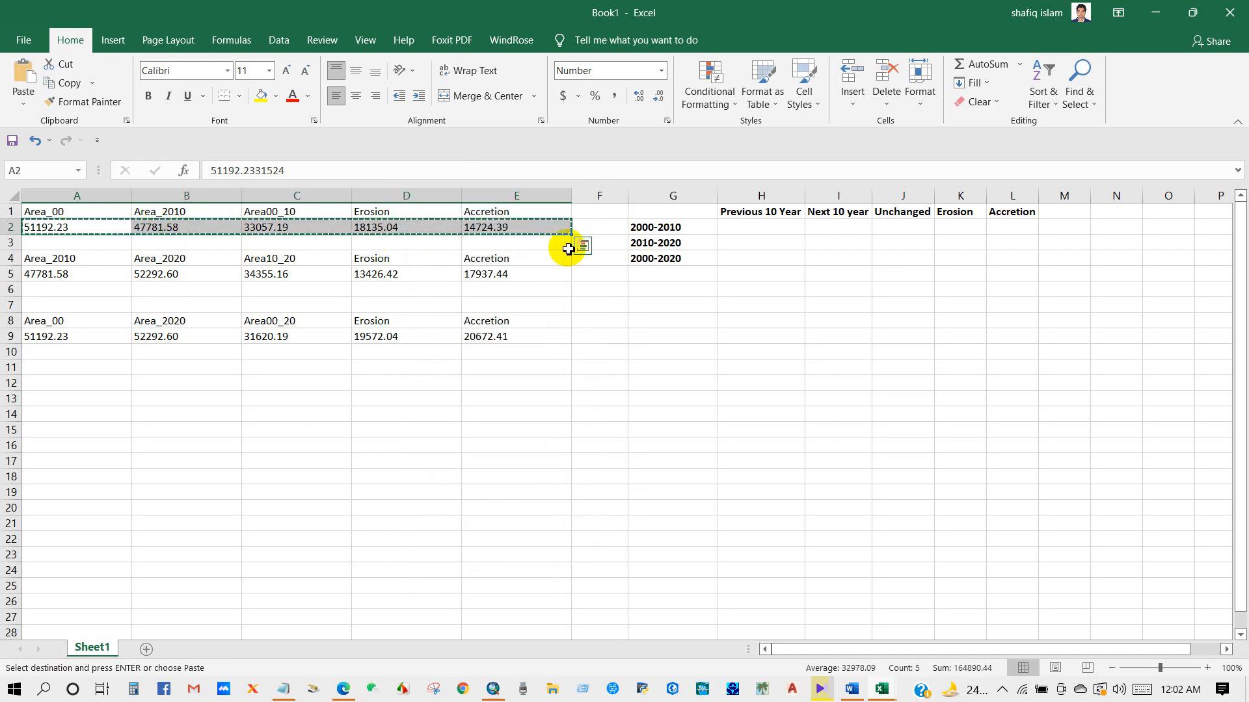
{"action": "left_click", "coordinate": [724, 232]}
{"action": "right_click", "coordinate": [730, 228]}
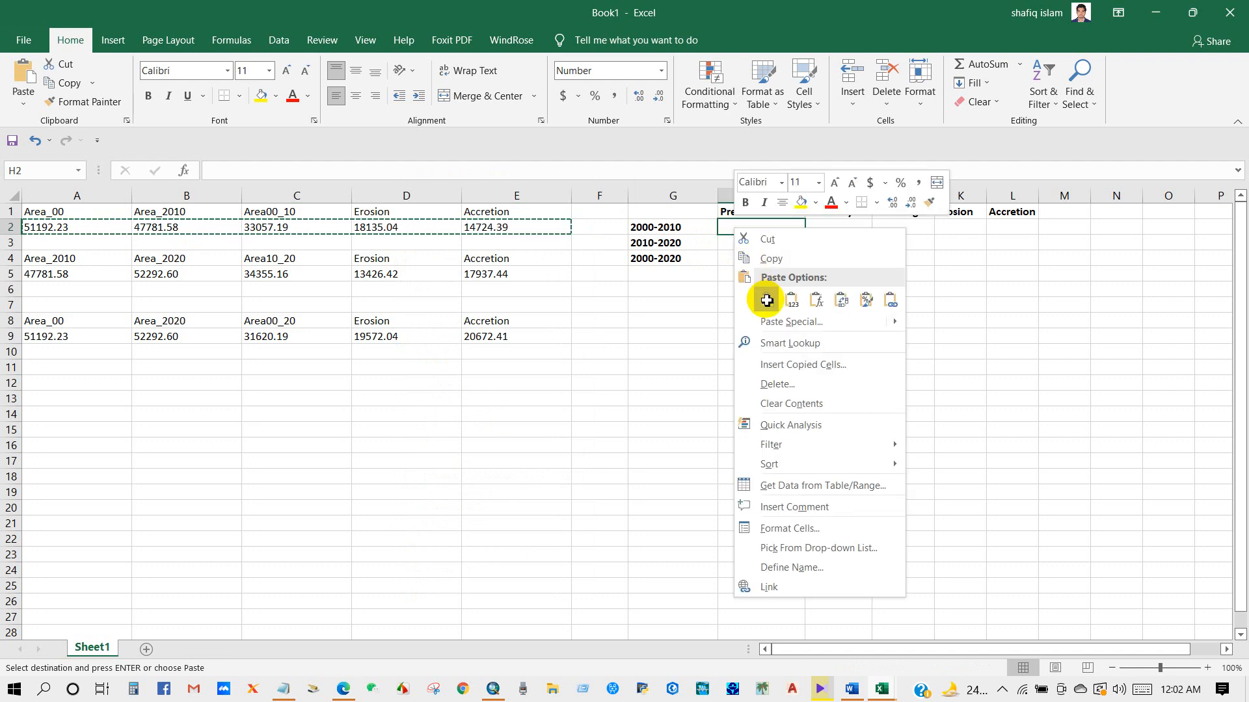
{"action": "left_click", "coordinate": [766, 300]}
Copy the values in A5:E5 into the 2010-2020 row of the summary table, starting at H3
{"action": "left_click_drag", "start_coordinate": [81, 274], "coordinate": [474, 273]}
{"action": "right_click", "coordinate": [402, 275]}
{"action": "left_click", "coordinate": [436, 304]}
{"action": "right_click", "coordinate": [743, 243]}
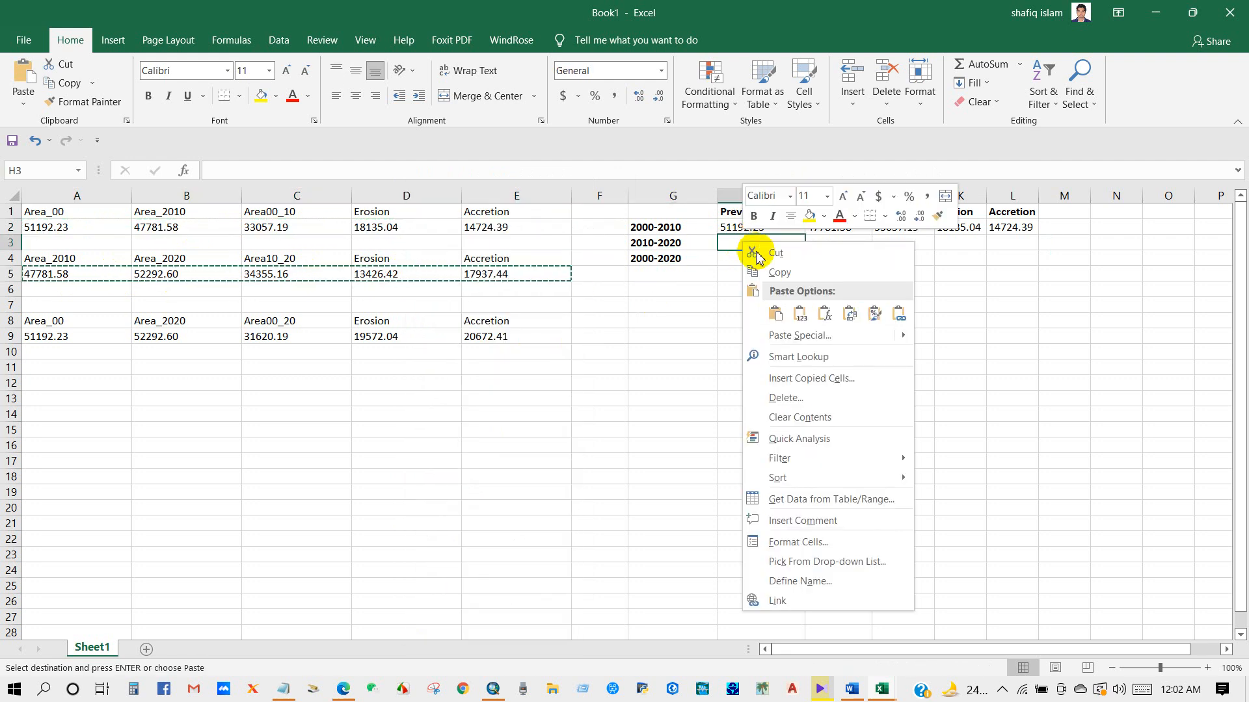
{"action": "left_click", "coordinate": [774, 312]}
Copy the values in A9:E9 into the 2000-2020 row of the summary table, starting at H4
{"action": "left_click", "coordinate": [45, 332]}
{"action": "left_click_drag", "start_coordinate": [227, 339], "coordinate": [468, 338]}
{"action": "right_click", "coordinate": [267, 341]}
{"action": "left_click", "coordinate": [311, 332]}
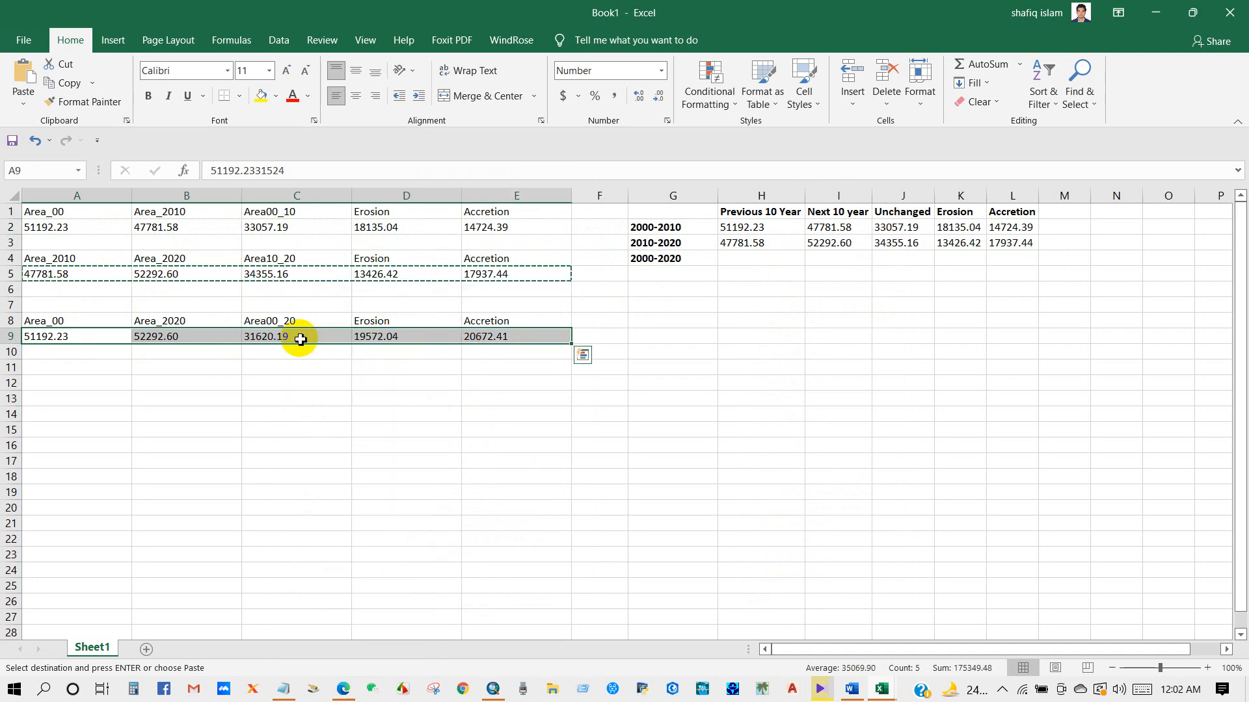
{"action": "left_click", "coordinate": [764, 257]}
{"action": "right_click", "coordinate": [754, 259]}
{"action": "left_click", "coordinate": [771, 332]}
{"action": "left_click", "coordinate": [771, 332]}
Enter the heading "Year" in cell G1 and apply all borders to the summary table G1:L4
{"action": "left_click", "coordinate": [650, 215]}
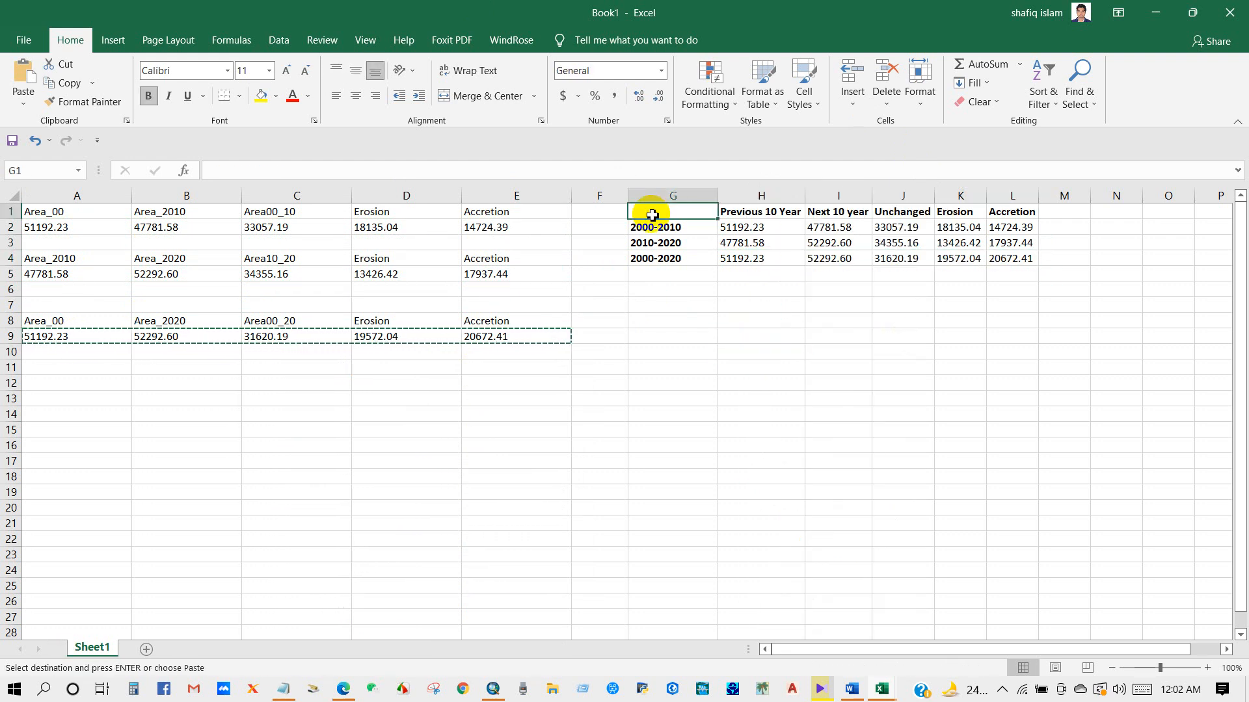
{"action": "type", "text": "Year"}
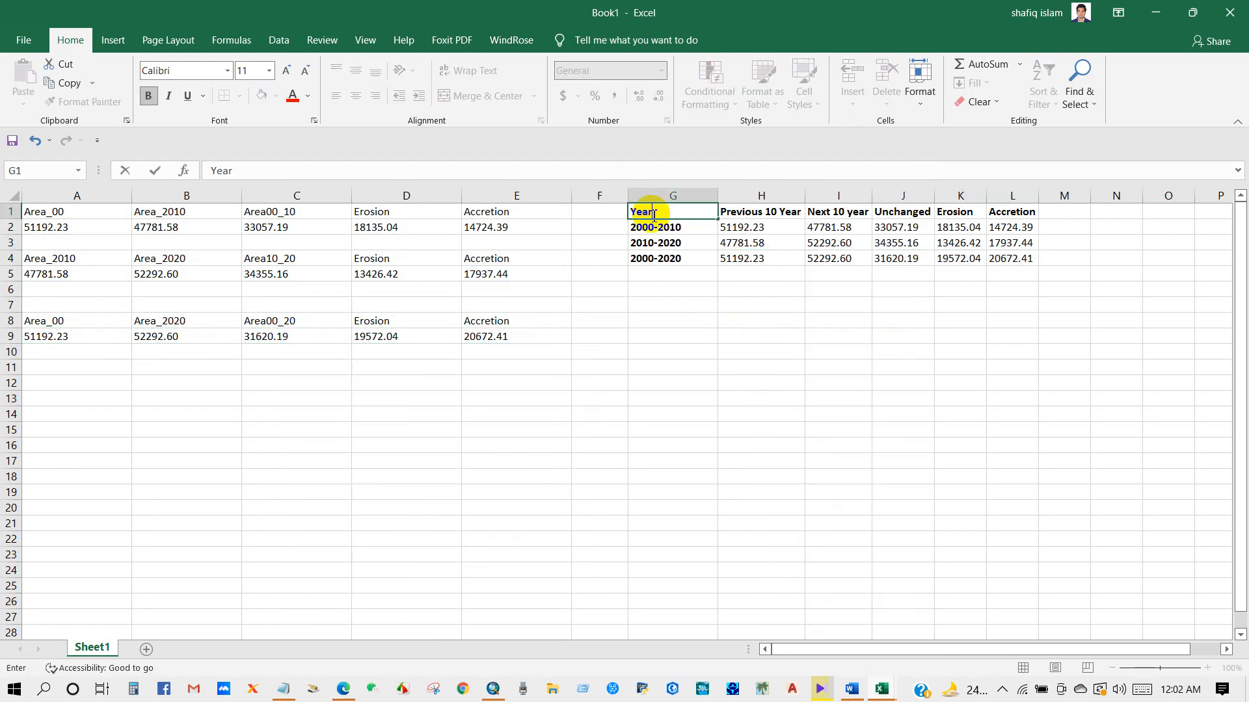
{"action": "left_click", "coordinate": [649, 368]}
{"action": "left_click_drag", "start_coordinate": [655, 215], "coordinate": [1003, 256]}
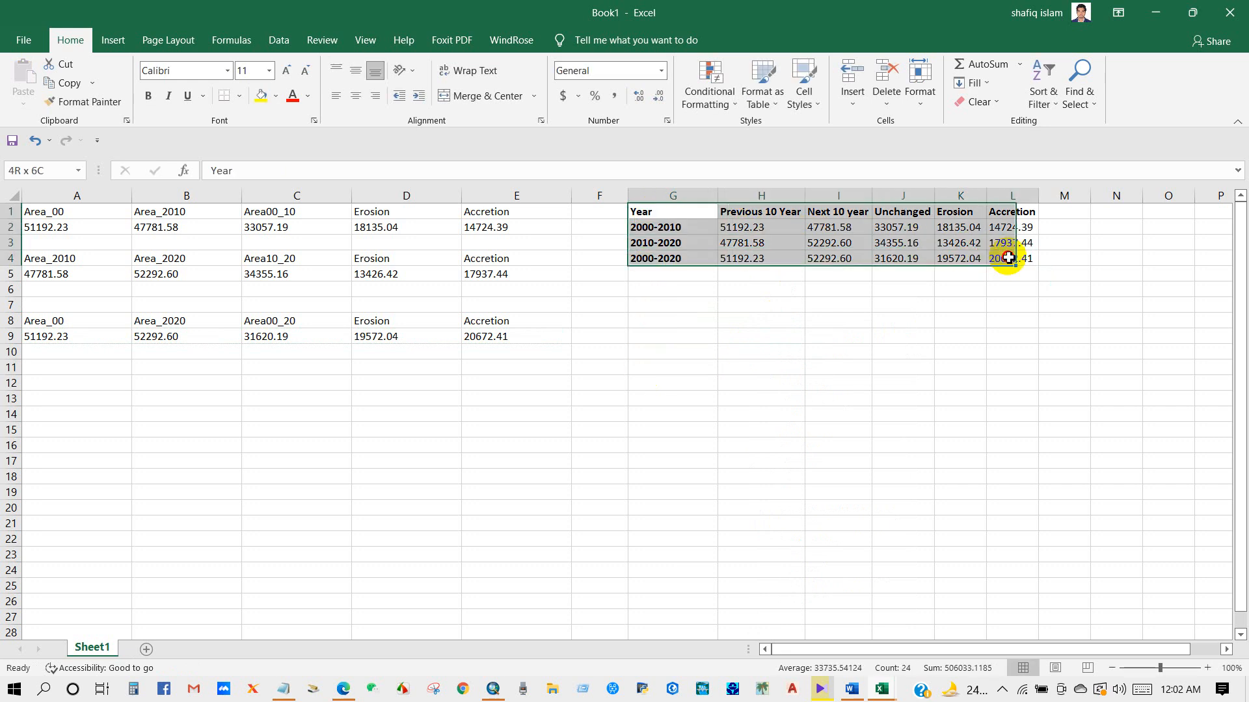
{"action": "left_click", "coordinate": [237, 103]}
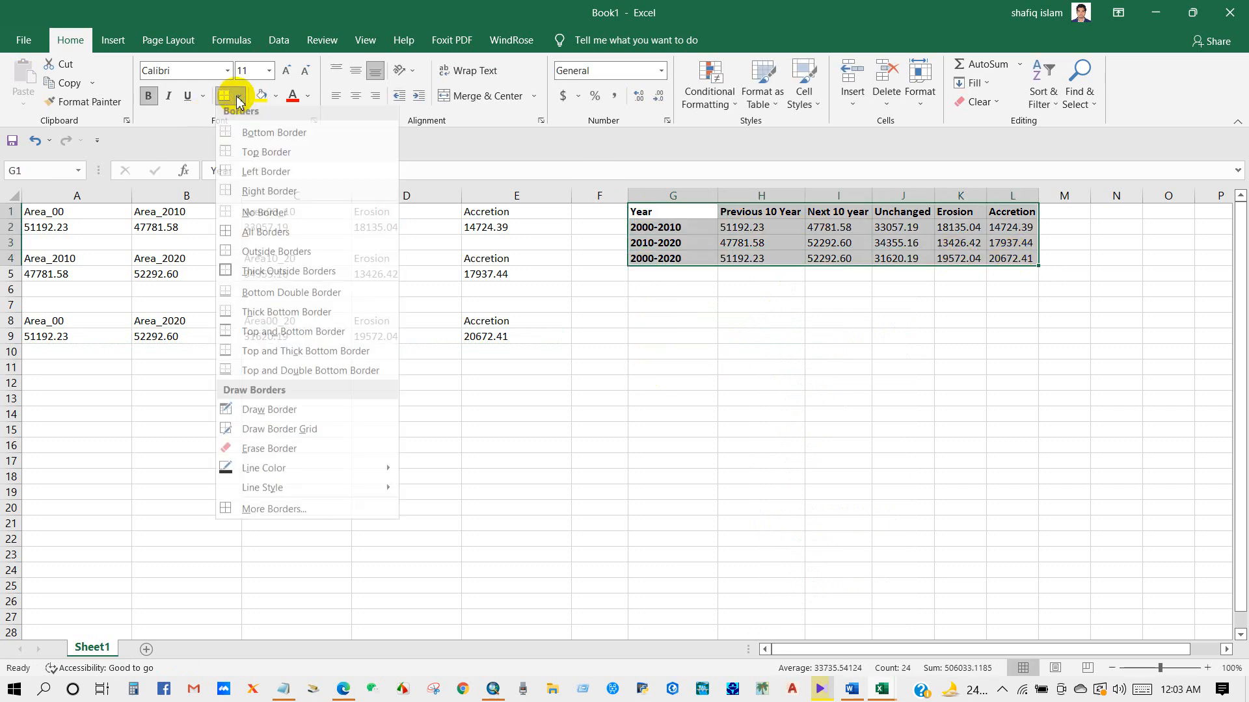
{"action": "left_click", "coordinate": [250, 239]}
{"action": "left_click", "coordinate": [663, 427]}
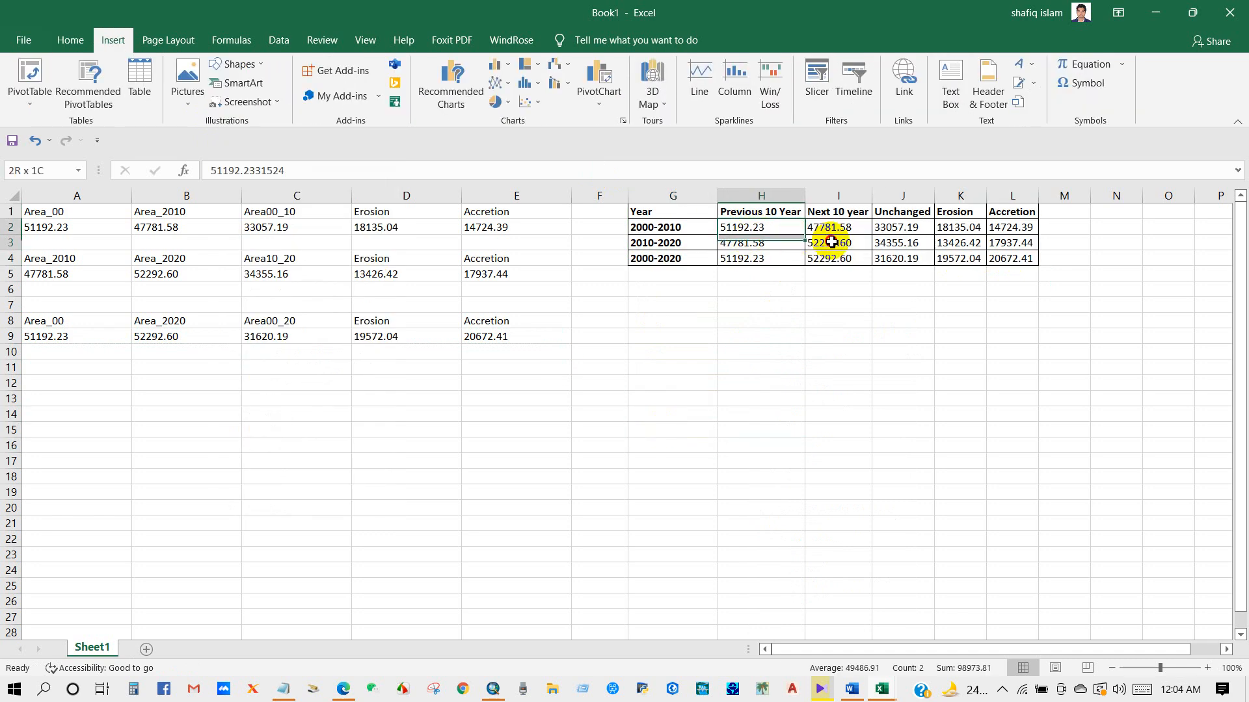
Reduce the summary table values in H2:L4 to whole numbers without decimal places
{"action": "left_click_drag", "start_coordinate": [831, 242], "coordinate": [1008, 258]}
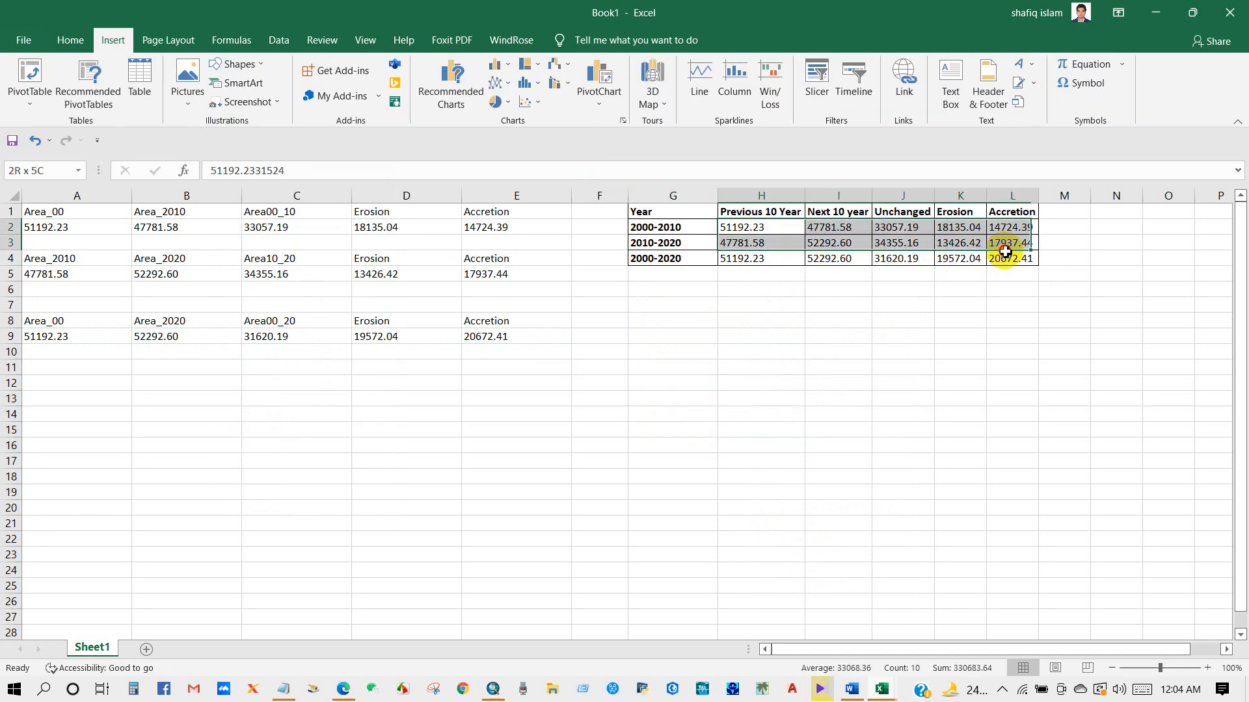
{"action": "left_click", "coordinate": [70, 45]}
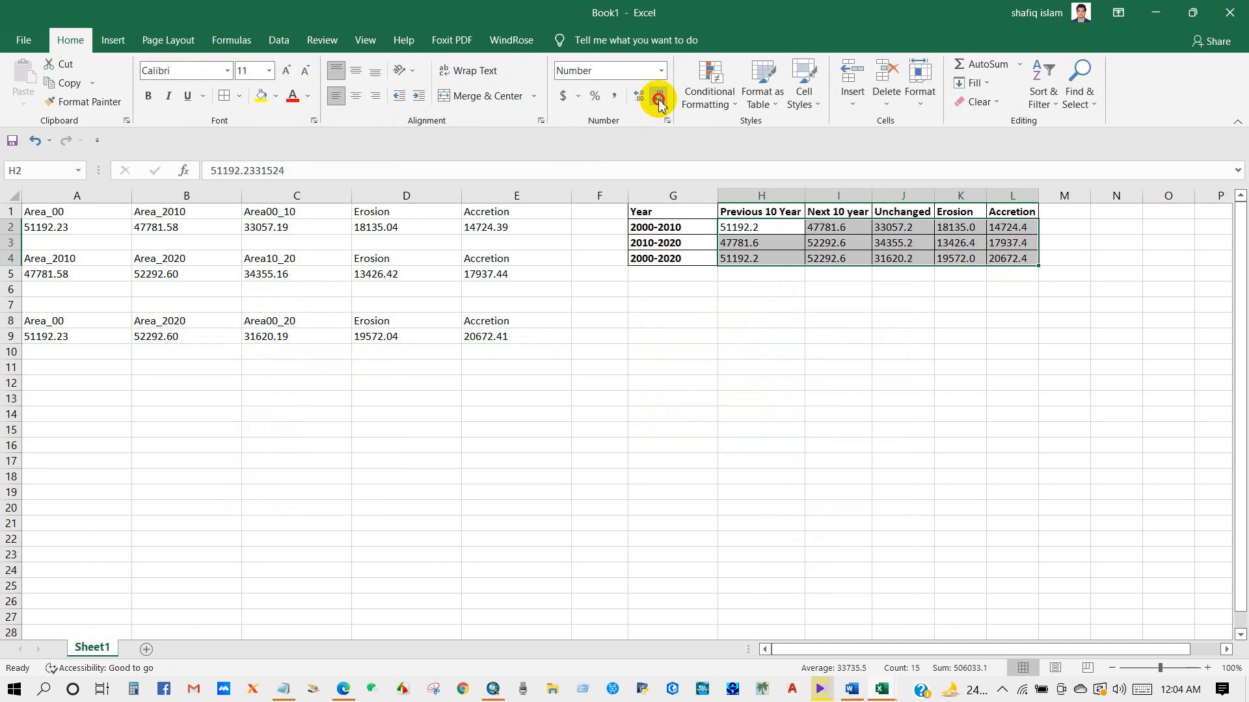
{"action": "left_click", "coordinate": [794, 417]}
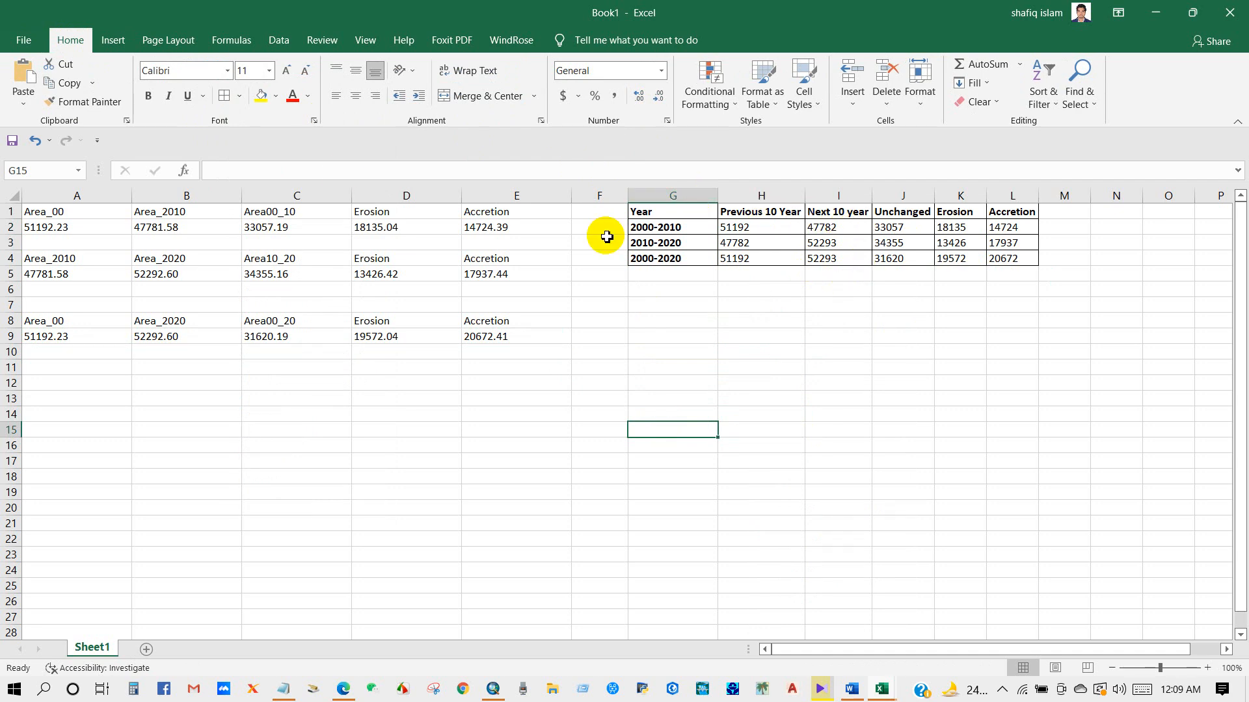
Insert an empty 2-D clustered column chart and place it below the summary table
{"action": "left_click", "coordinate": [114, 43]}
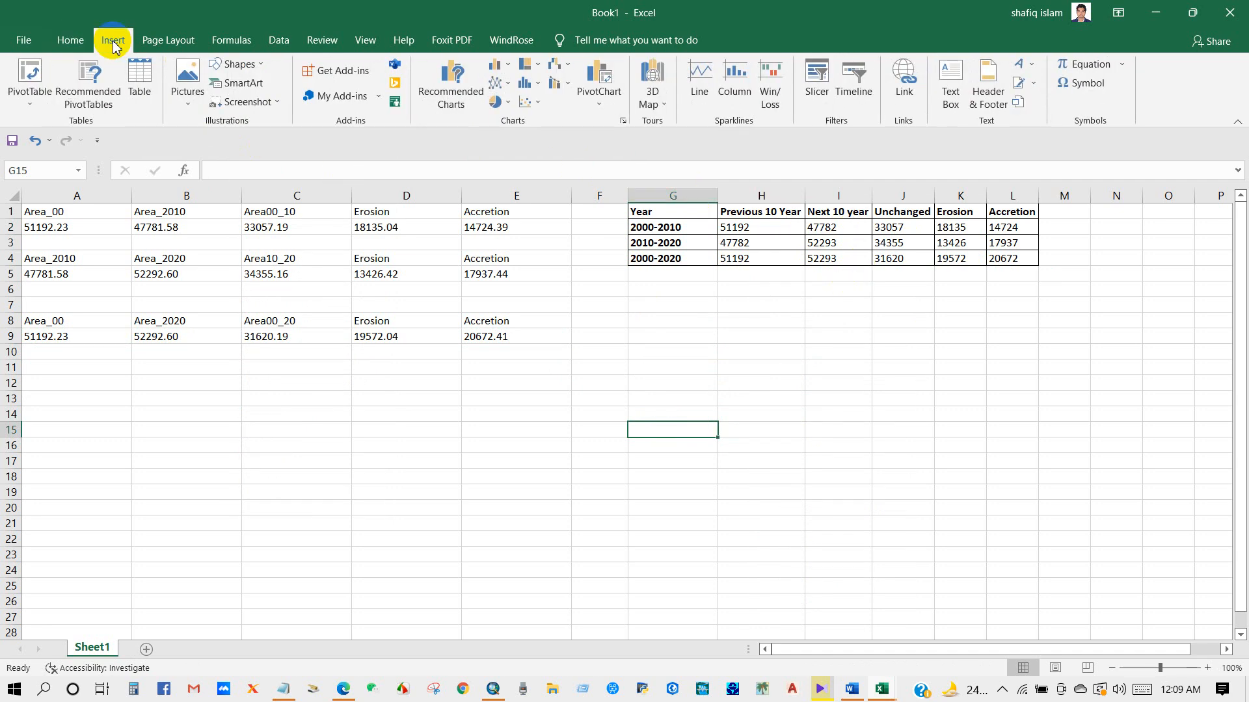
{"action": "left_click", "coordinate": [510, 68]}
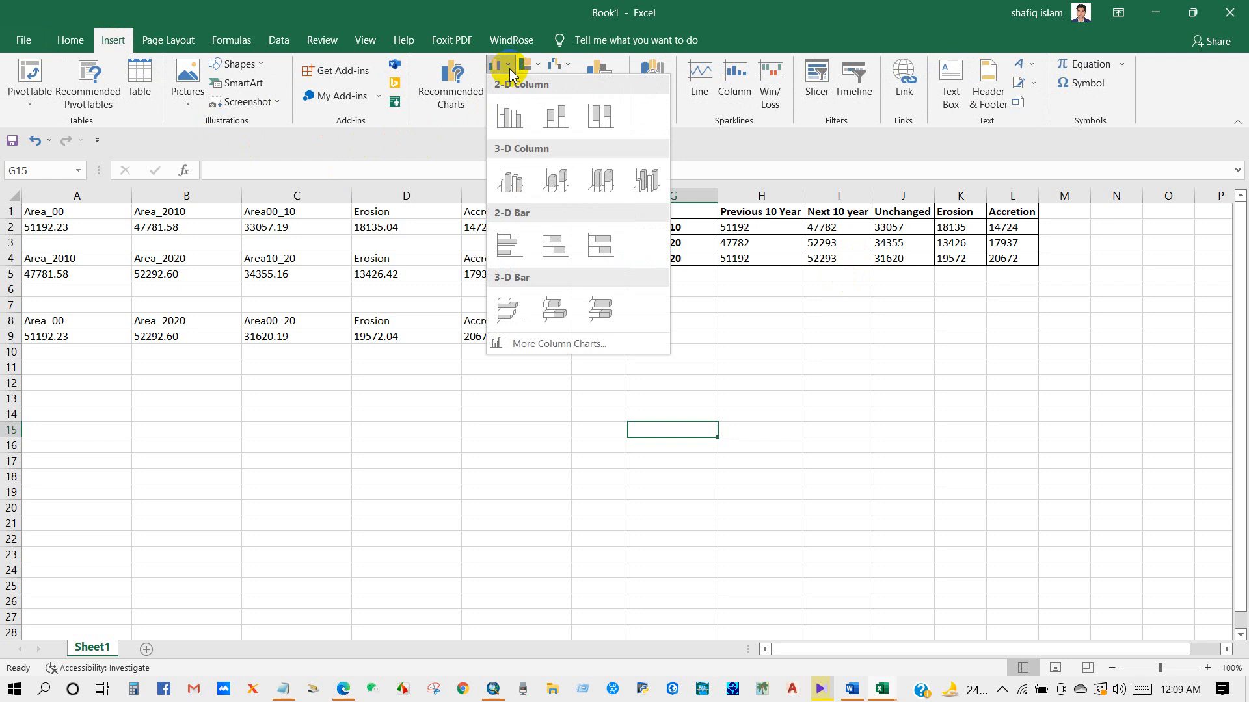
{"action": "left_click", "coordinate": [503, 120]}
{"action": "left_click_drag", "start_coordinate": [488, 321], "coordinate": [601, 345]}
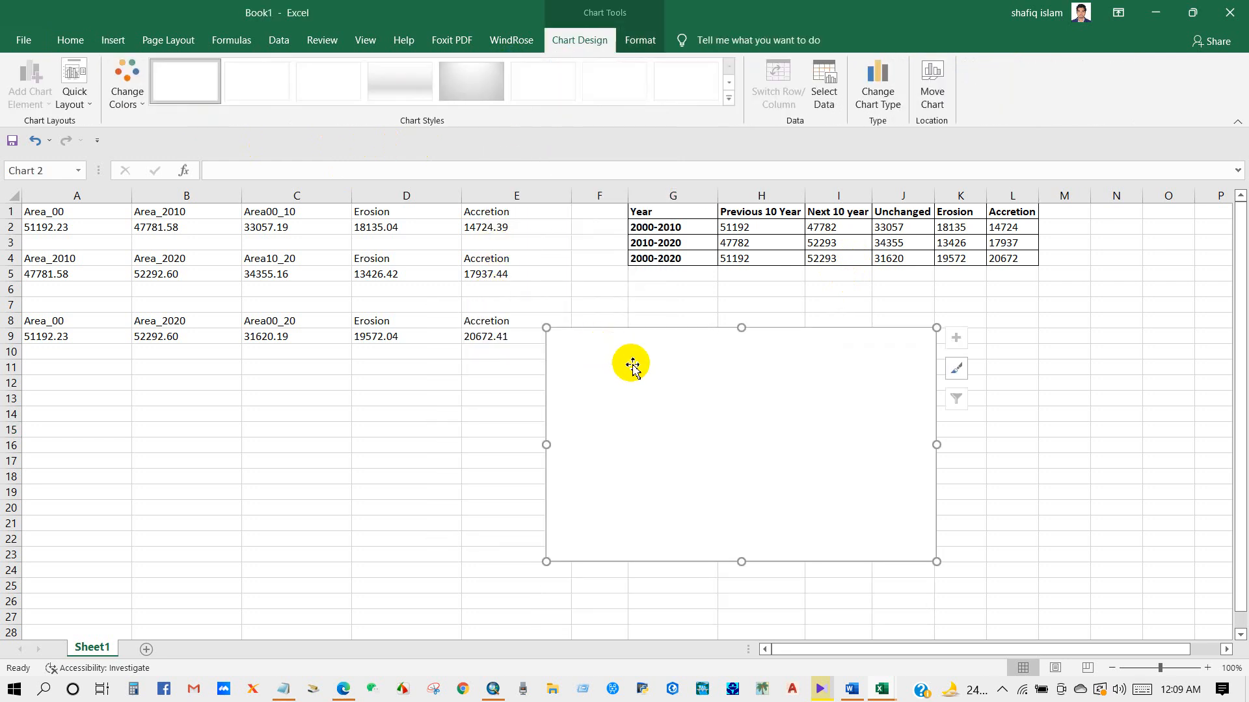
Set the chart's data range to G2:G4 on Sheet1 and uncheck the series built from the period labels
{"action": "right_click", "coordinate": [711, 441]}
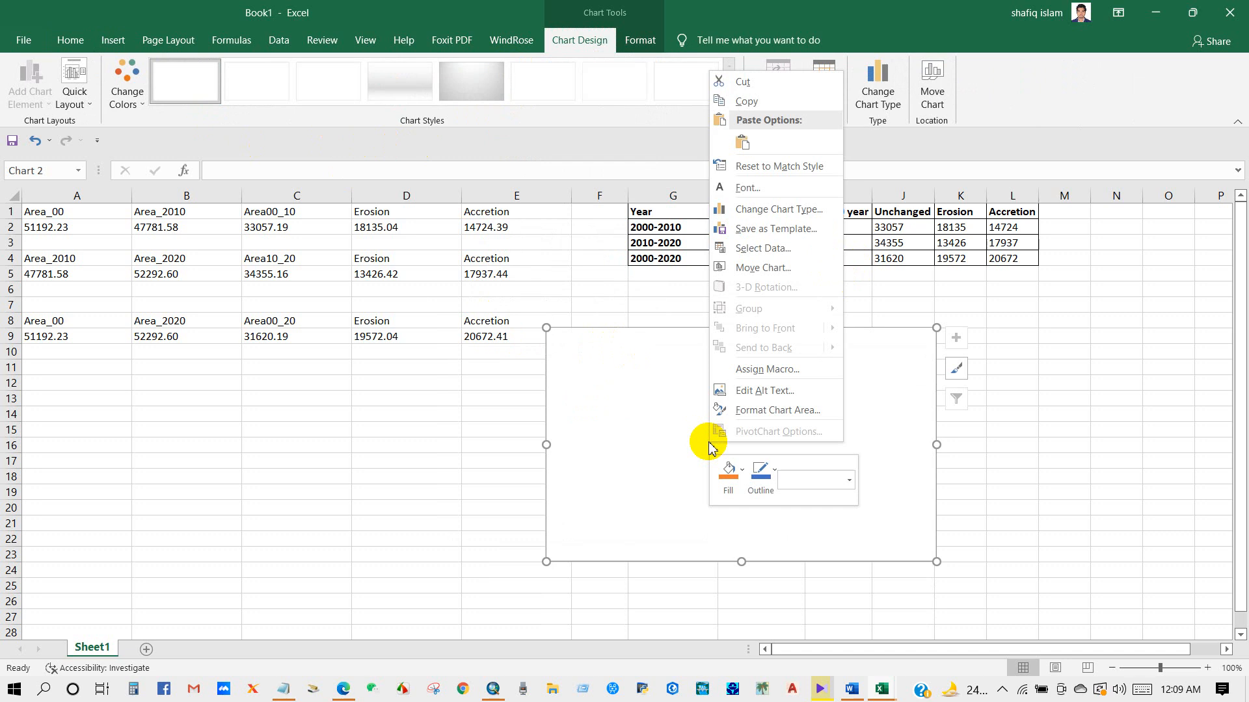
{"action": "left_click", "coordinate": [774, 249]}
{"action": "left_click", "coordinate": [606, 306]}
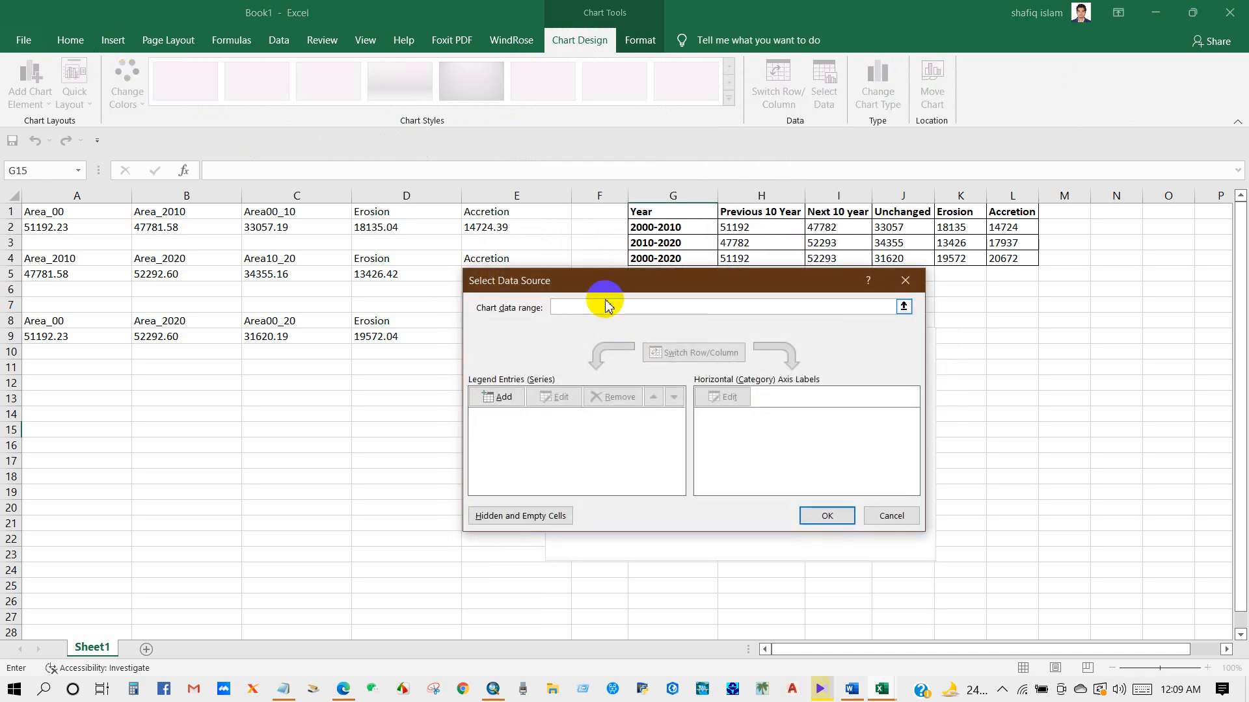
{"action": "left_click_drag", "start_coordinate": [605, 286], "coordinate": [769, 362]}
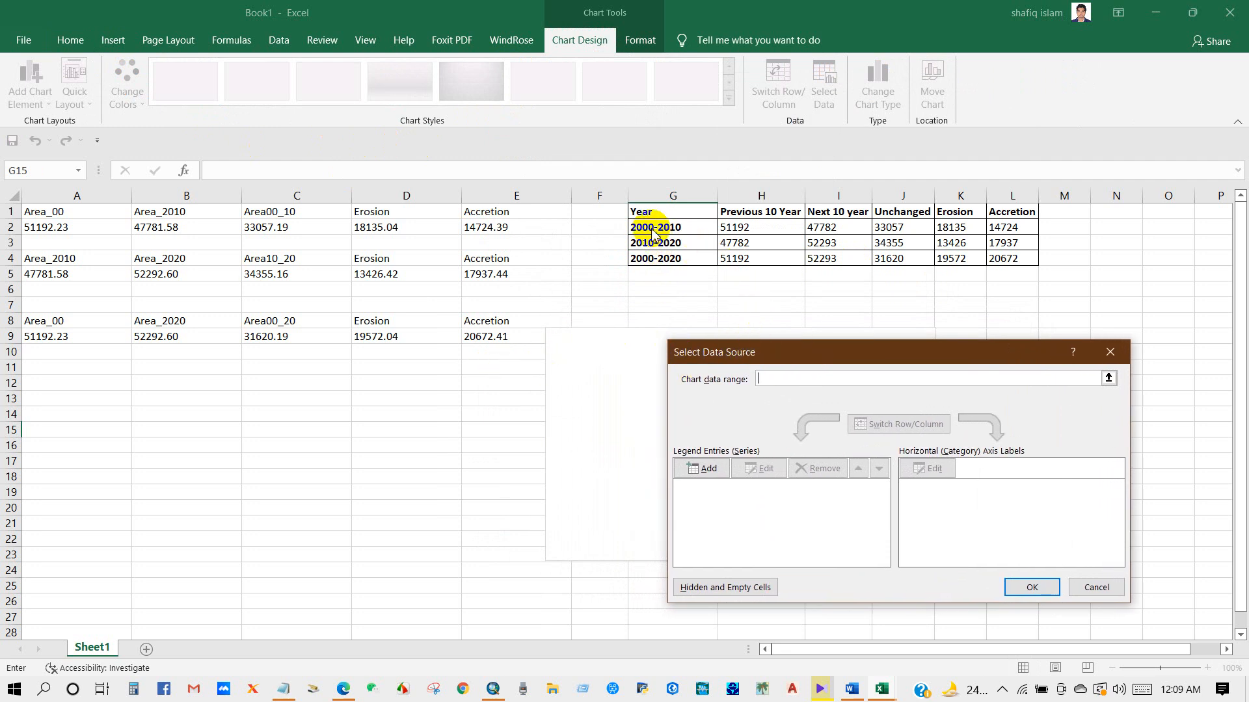
{"action": "left_click_drag", "start_coordinate": [657, 229], "coordinate": [664, 260]}
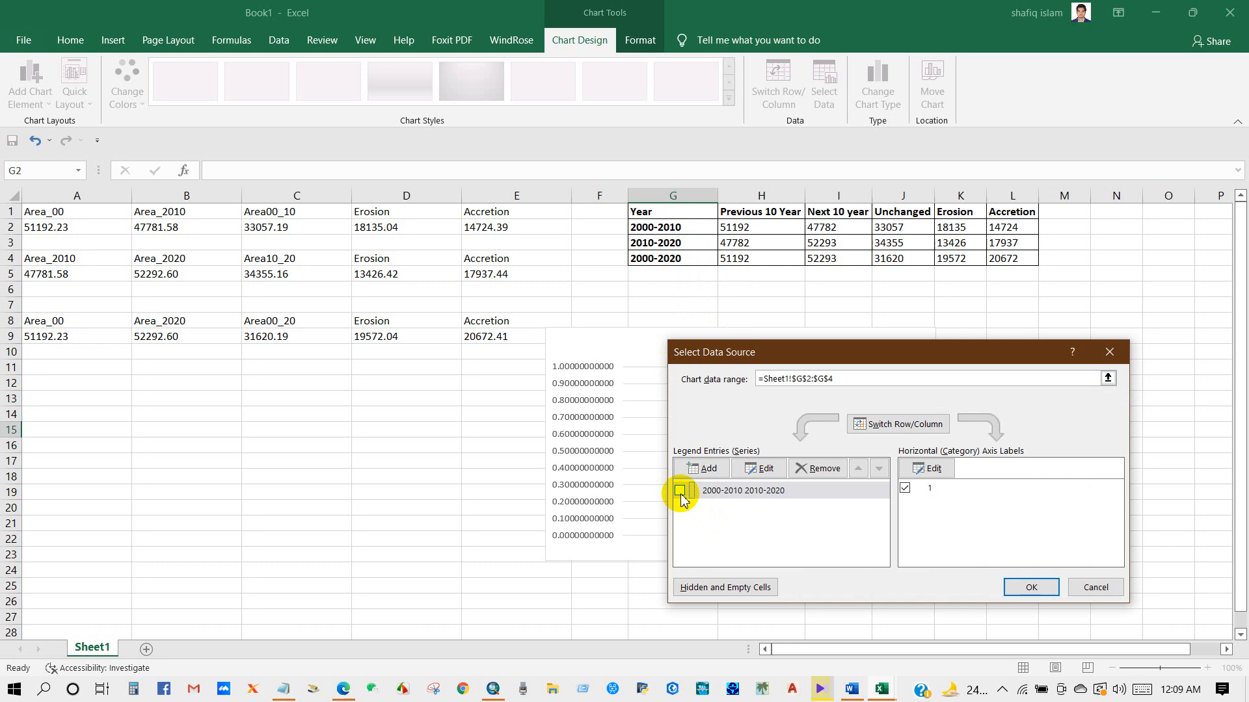
Add a chart series named from the "Unchanged" heading in J1 with the values in J2:J4
{"action": "left_click", "coordinate": [703, 469]}
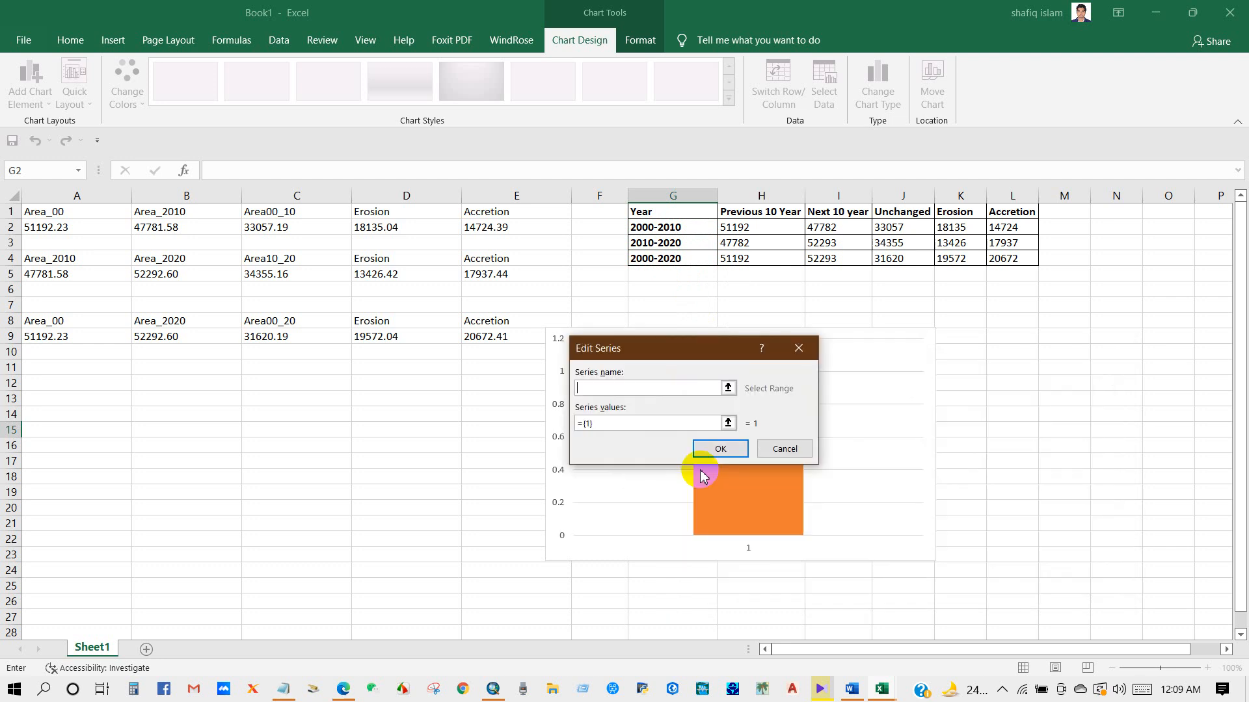
{"action": "left_click_drag", "start_coordinate": [649, 345], "coordinate": [275, 337]}
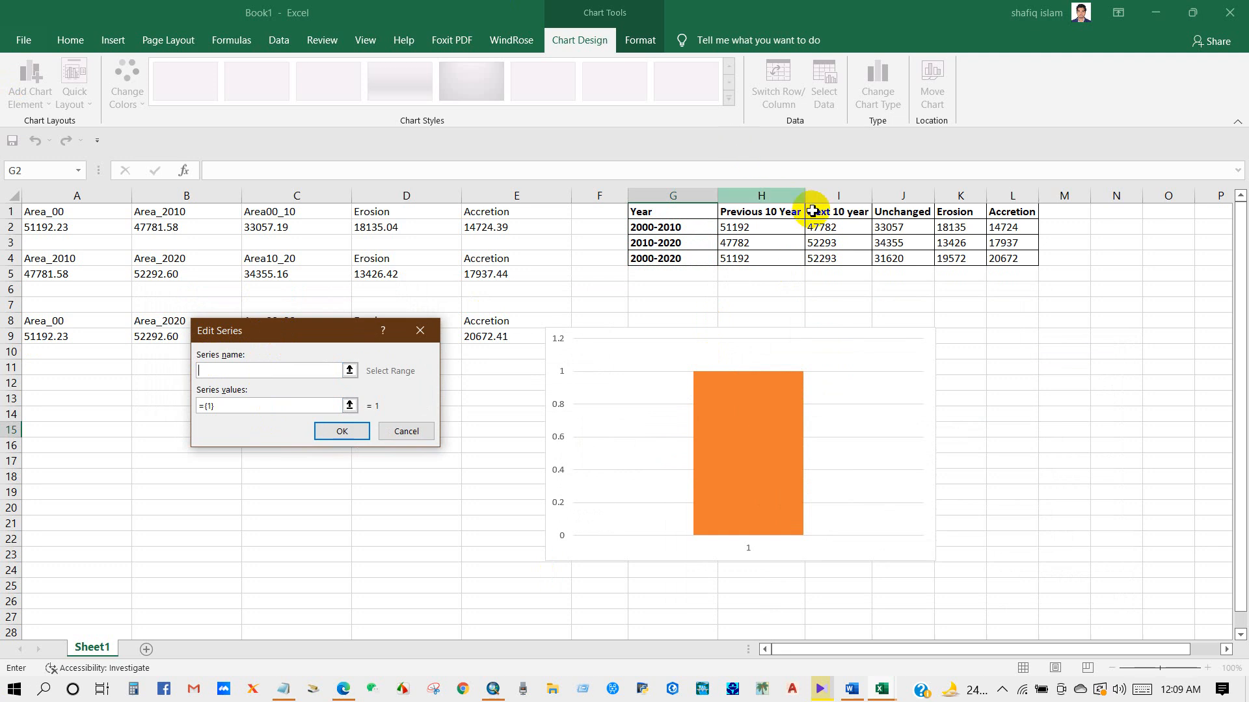
{"action": "left_click", "coordinate": [226, 406]}
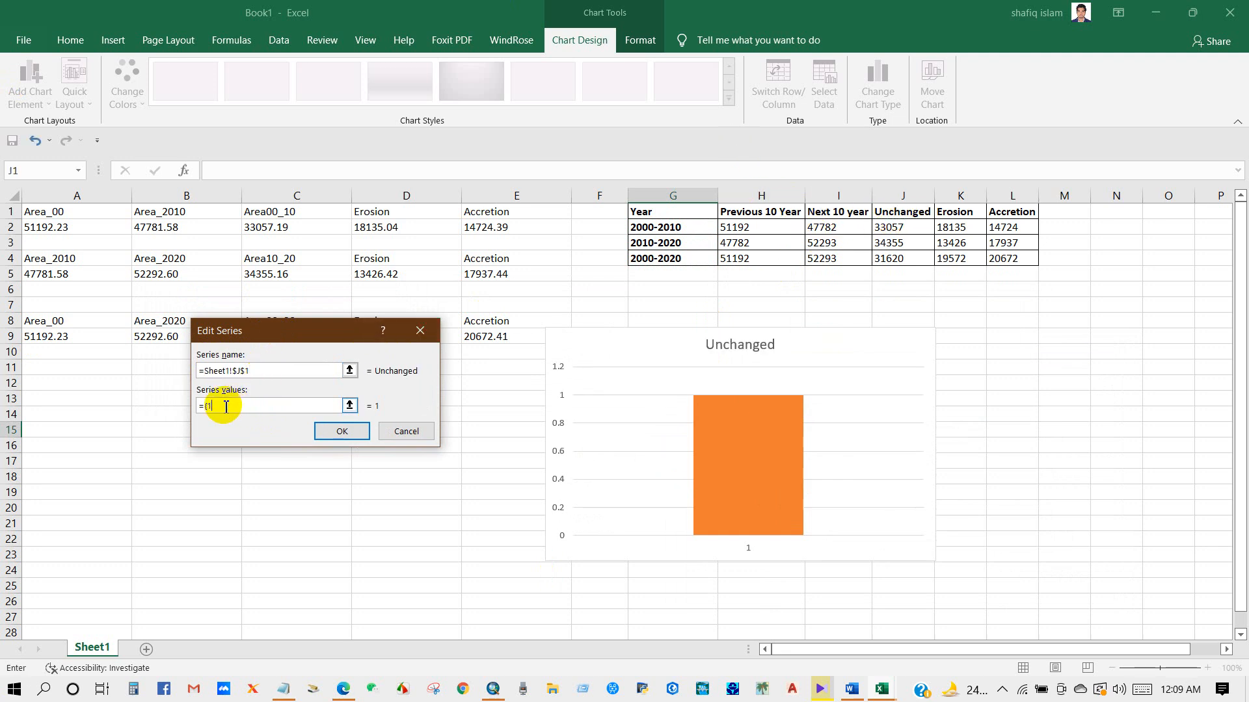
{"action": "key", "text": "BackSpace"}
{"action": "key", "text": "BackSpace"}
{"action": "key", "text": "BackSpace"}
{"action": "left_click_drag", "start_coordinate": [893, 229], "coordinate": [888, 259]}
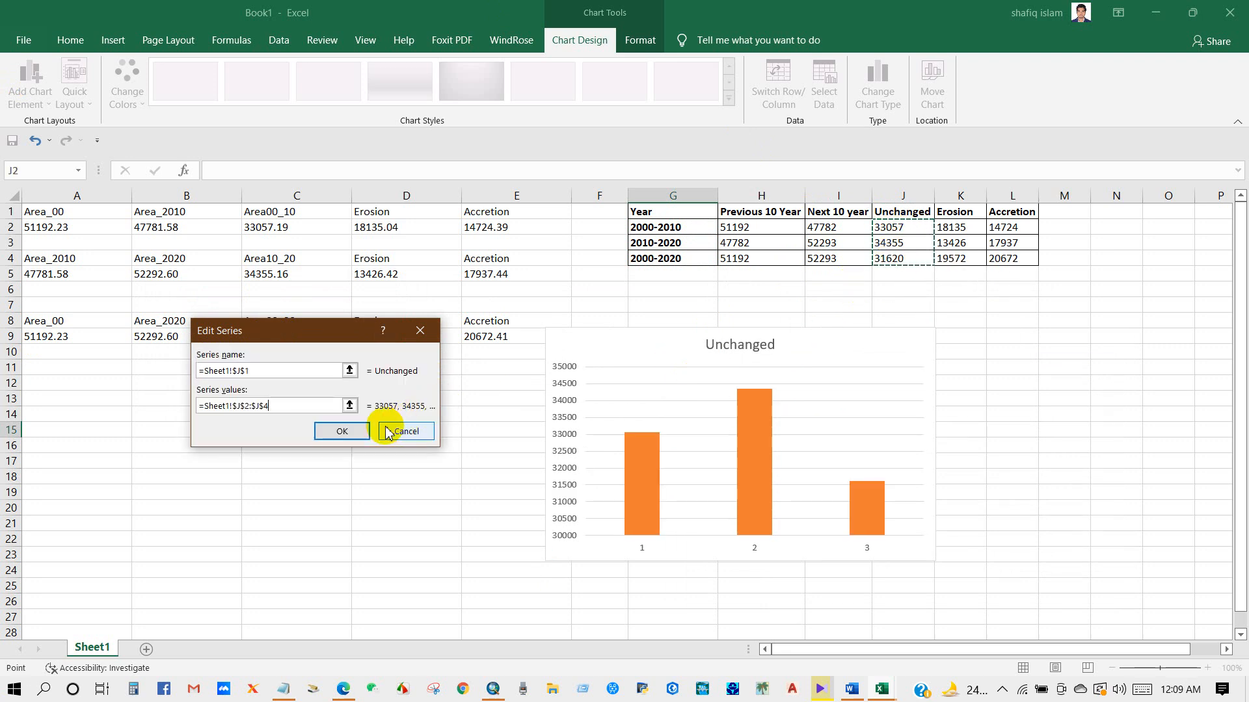
{"action": "left_click", "coordinate": [341, 431]}
{"action": "left_click_drag", "start_coordinate": [803, 365], "coordinate": [195, 258]}
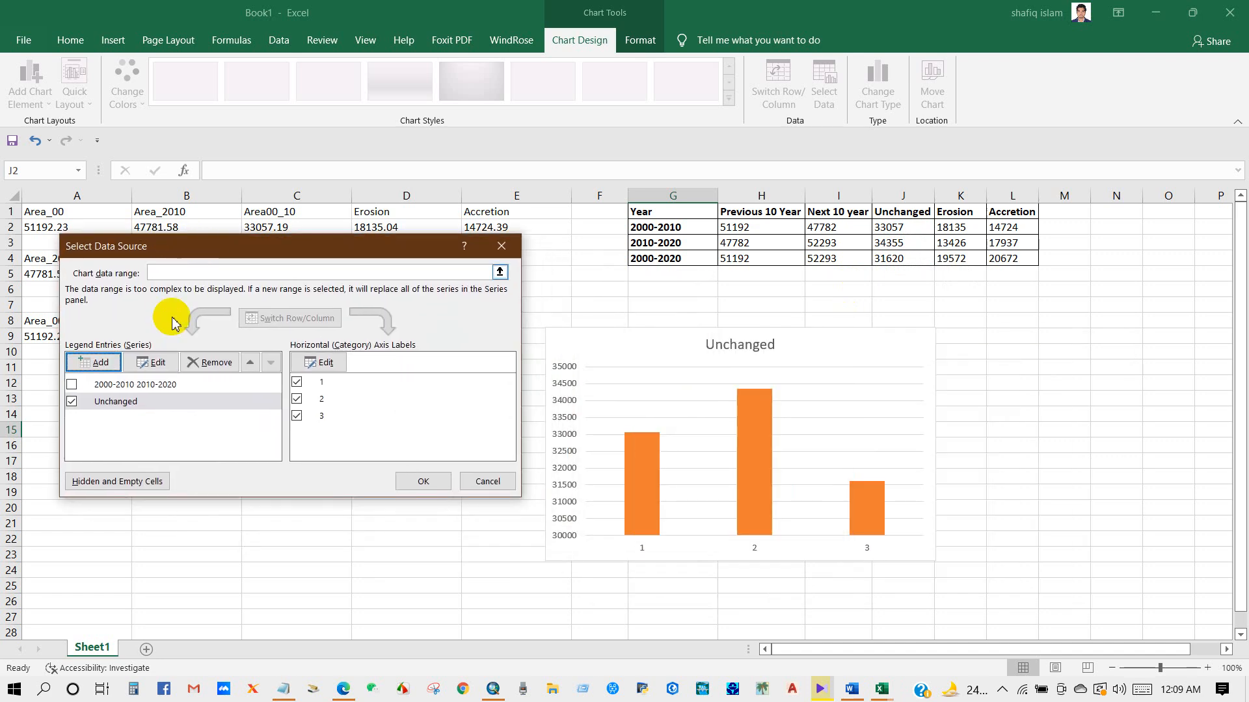
Add a chart series named from the "Erosion" heading in K1 with the values in K2:K4
{"action": "left_click", "coordinate": [89, 362]}
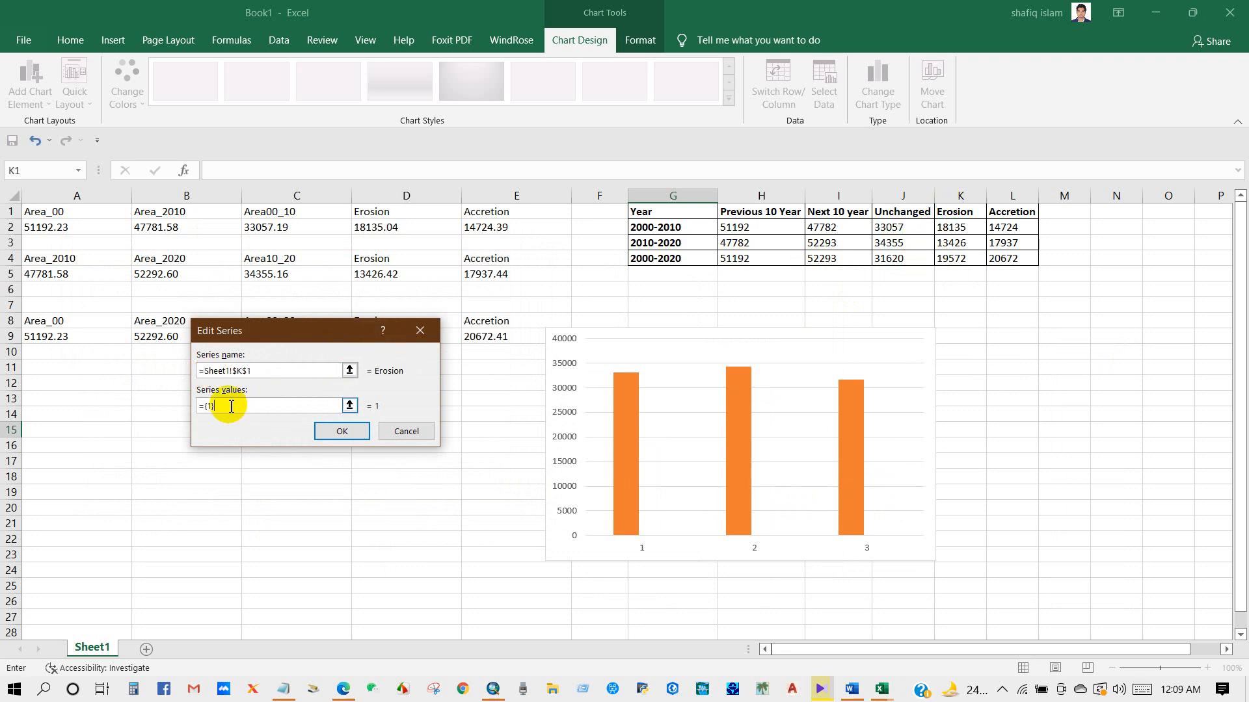
{"action": "key", "text": "BackSpace"}
{"action": "key", "text": "BackSpace"}
{"action": "key", "text": "BackSpace"}
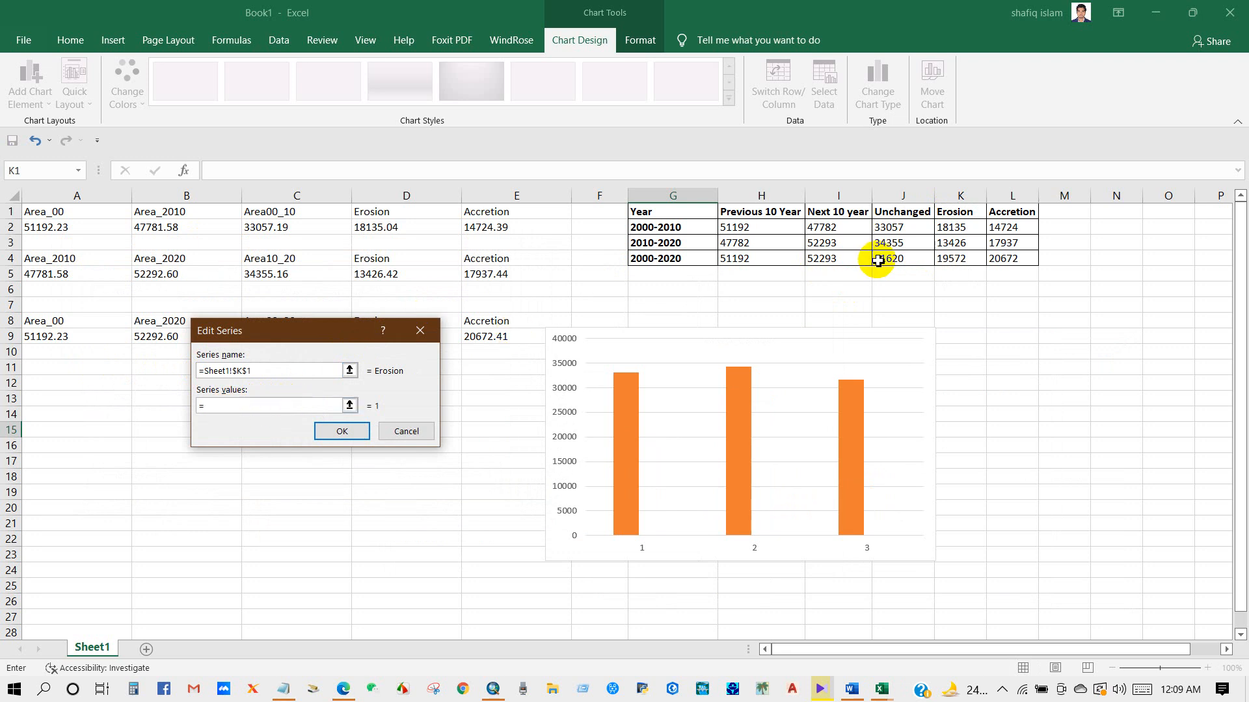
{"action": "left_click_drag", "start_coordinate": [953, 233], "coordinate": [951, 259]}
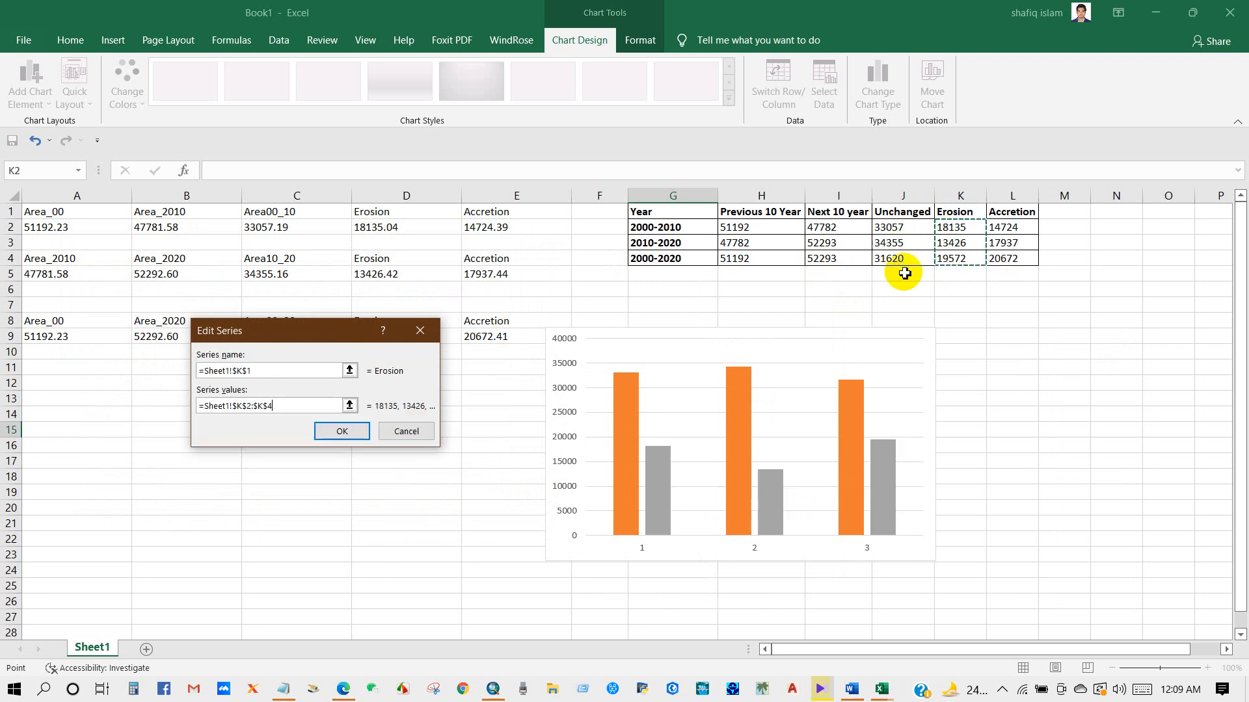
{"action": "left_click", "coordinate": [335, 432]}
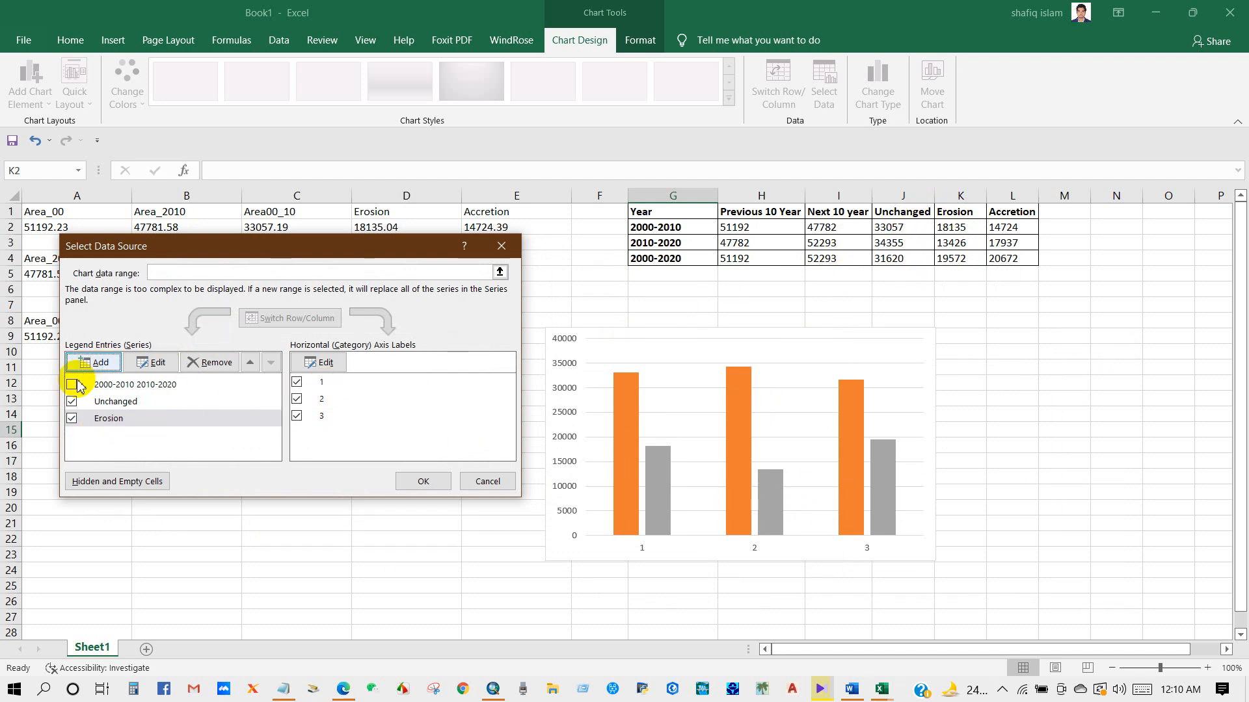
Add a chart series named from the "Accretion" heading in L1 with the values in L2:L4
{"action": "left_click", "coordinate": [94, 365]}
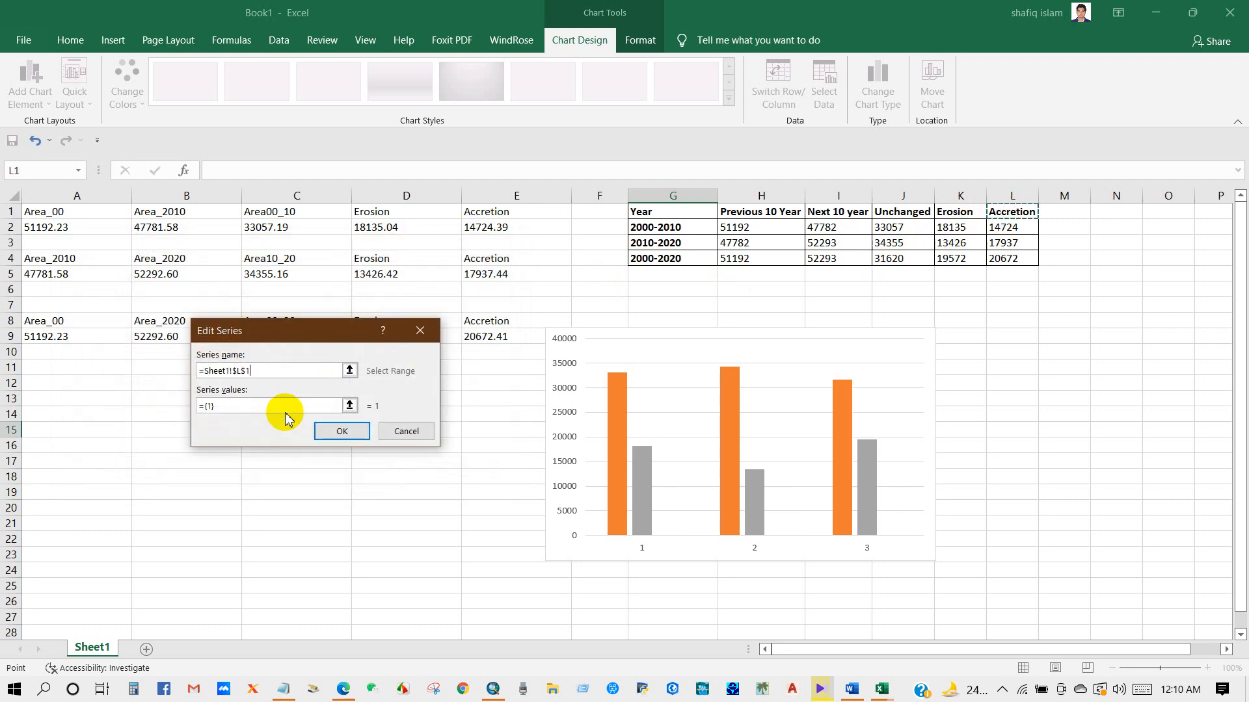
{"action": "key", "text": "BackSpace"}
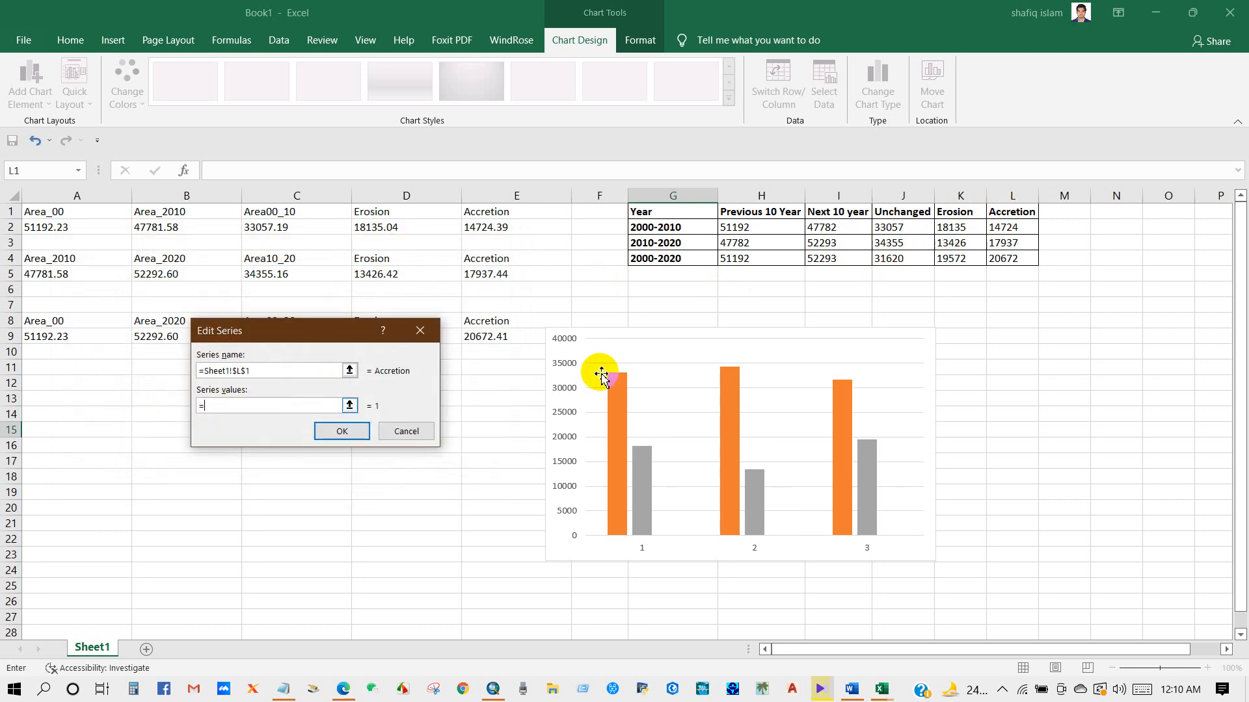
{"action": "left_click_drag", "start_coordinate": [1007, 228], "coordinate": [1006, 257]}
{"action": "left_click", "coordinate": [332, 432]}
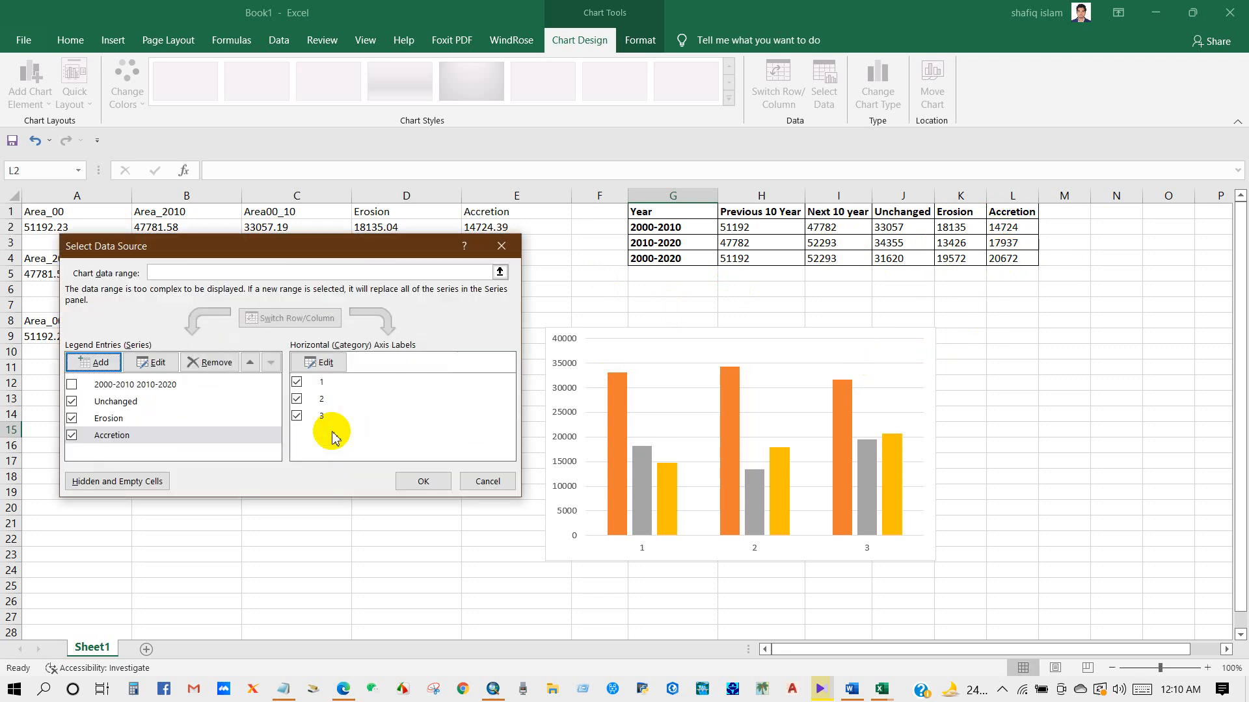
Set the chart's horizontal axis labels to the periods in G2:G4 and apply the data source changes
{"action": "left_click", "coordinate": [322, 364]}
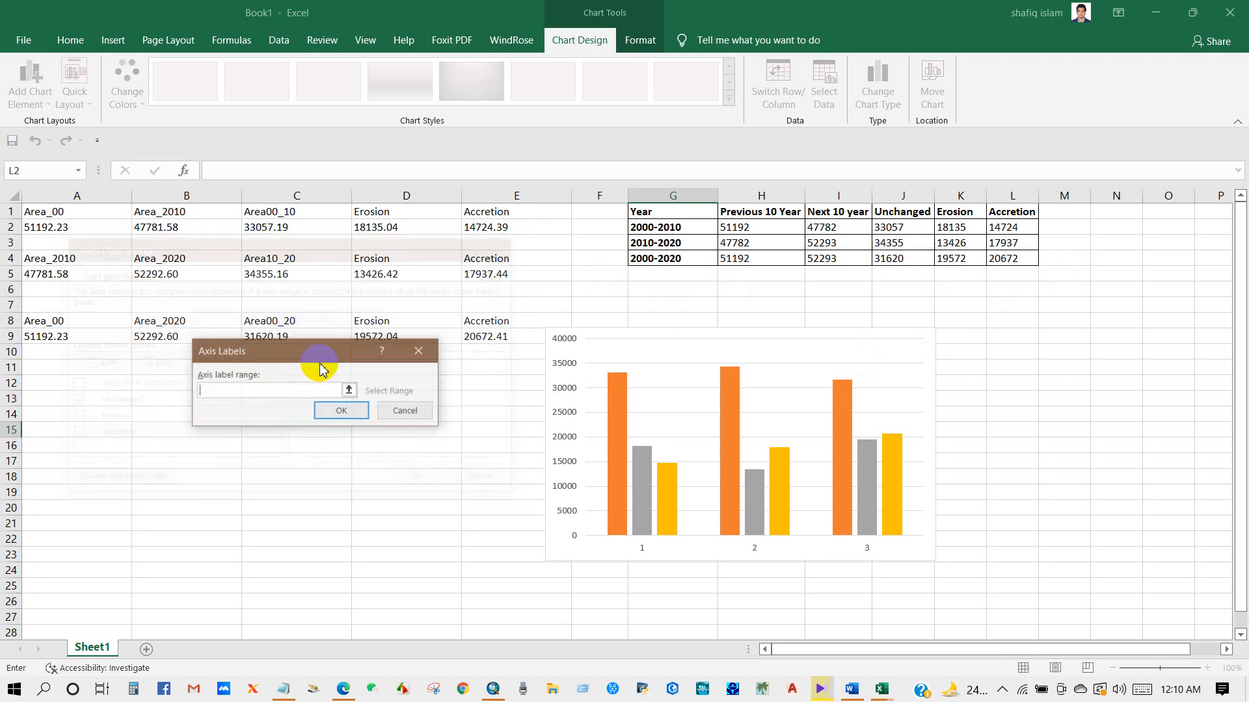
{"action": "left_click_drag", "start_coordinate": [643, 229], "coordinate": [643, 253]}
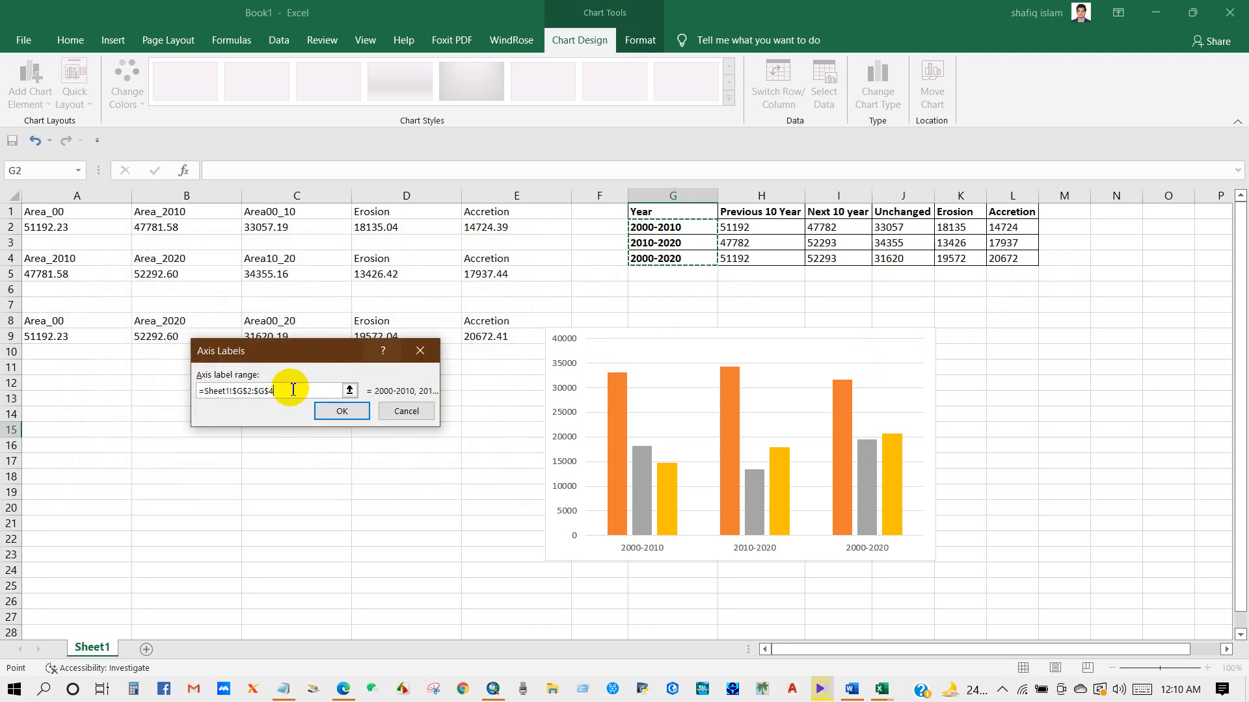
{"action": "left_click", "coordinate": [334, 411]}
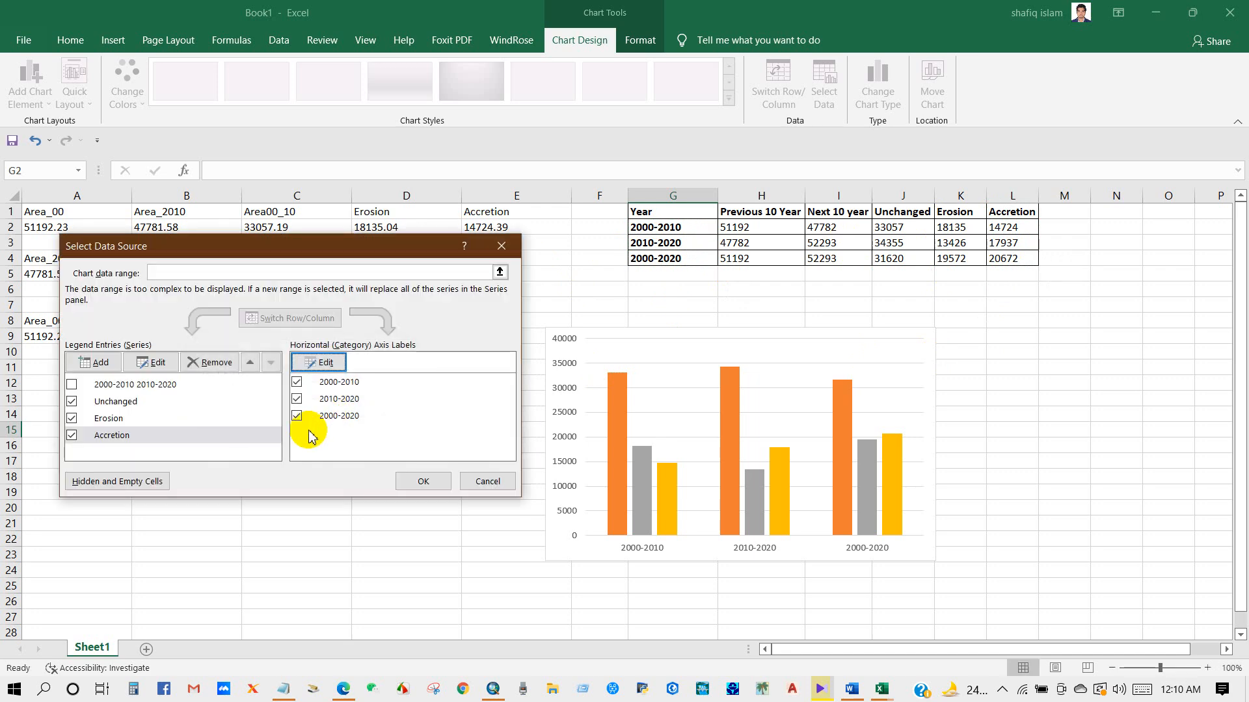
{"action": "left_click", "coordinate": [411, 483]}
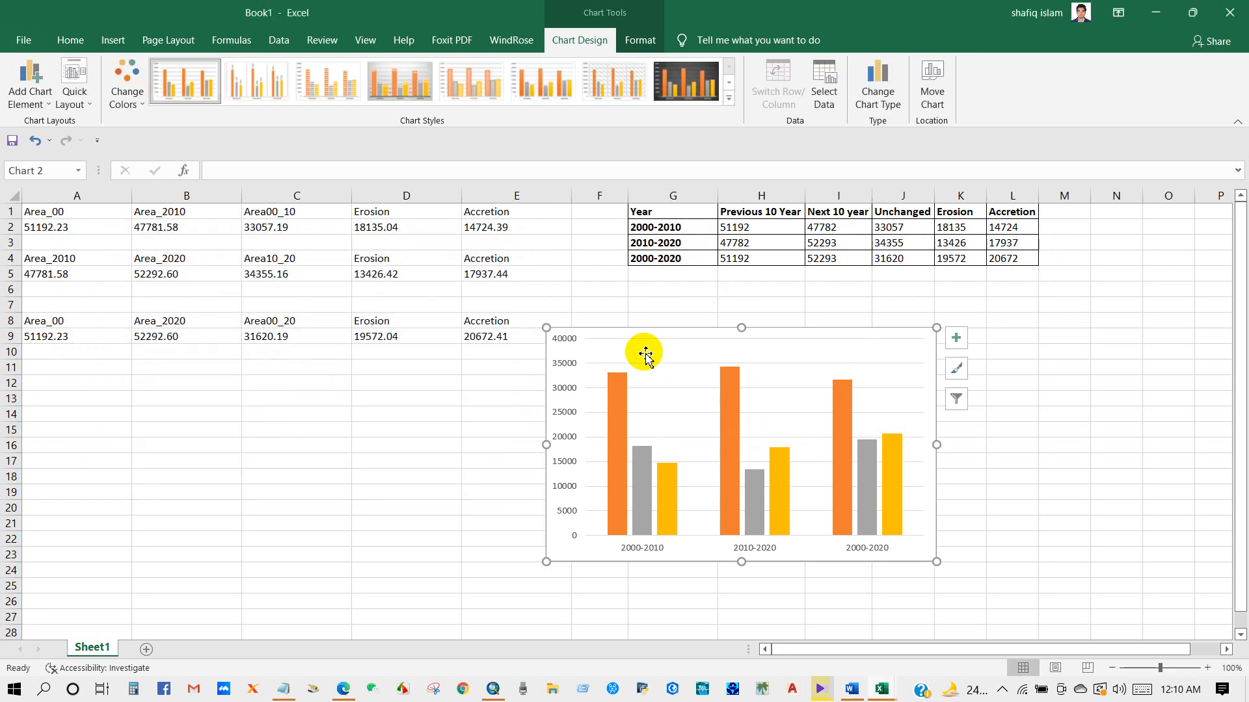
Apply the quick layout with both axis titles, a side legend and minor gridlines, and enlarge the chart
{"action": "left_click", "coordinate": [75, 96]}
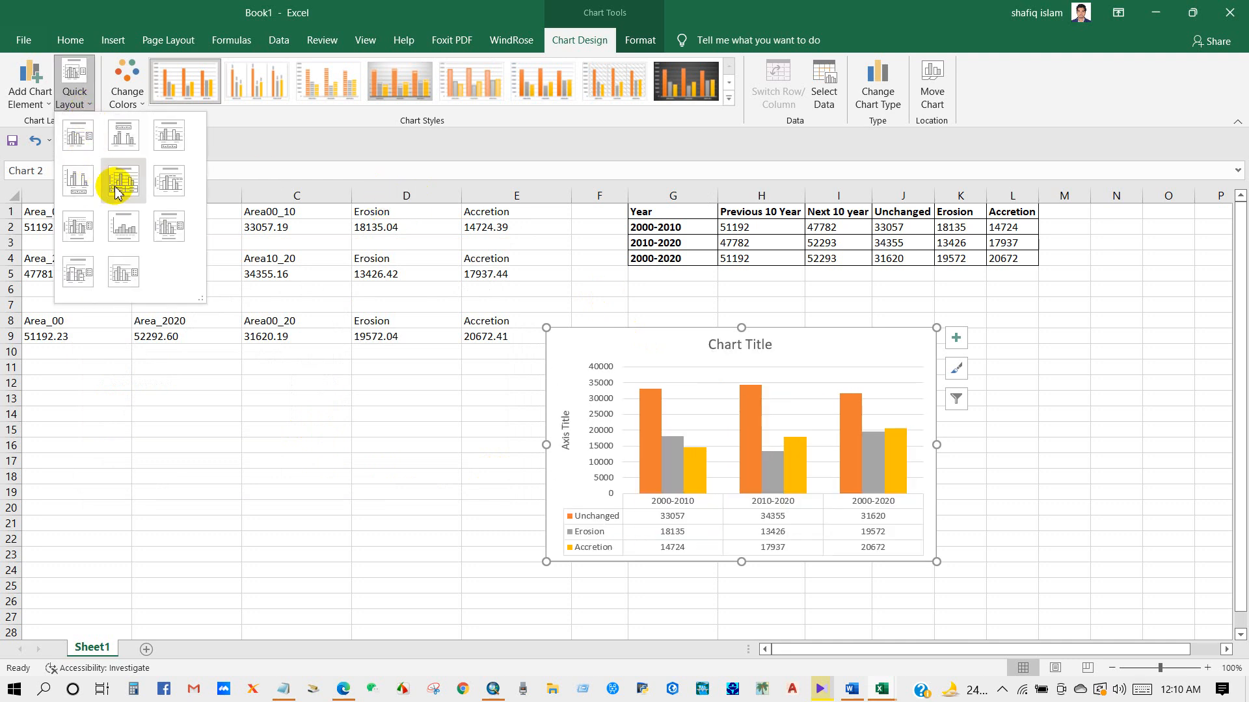
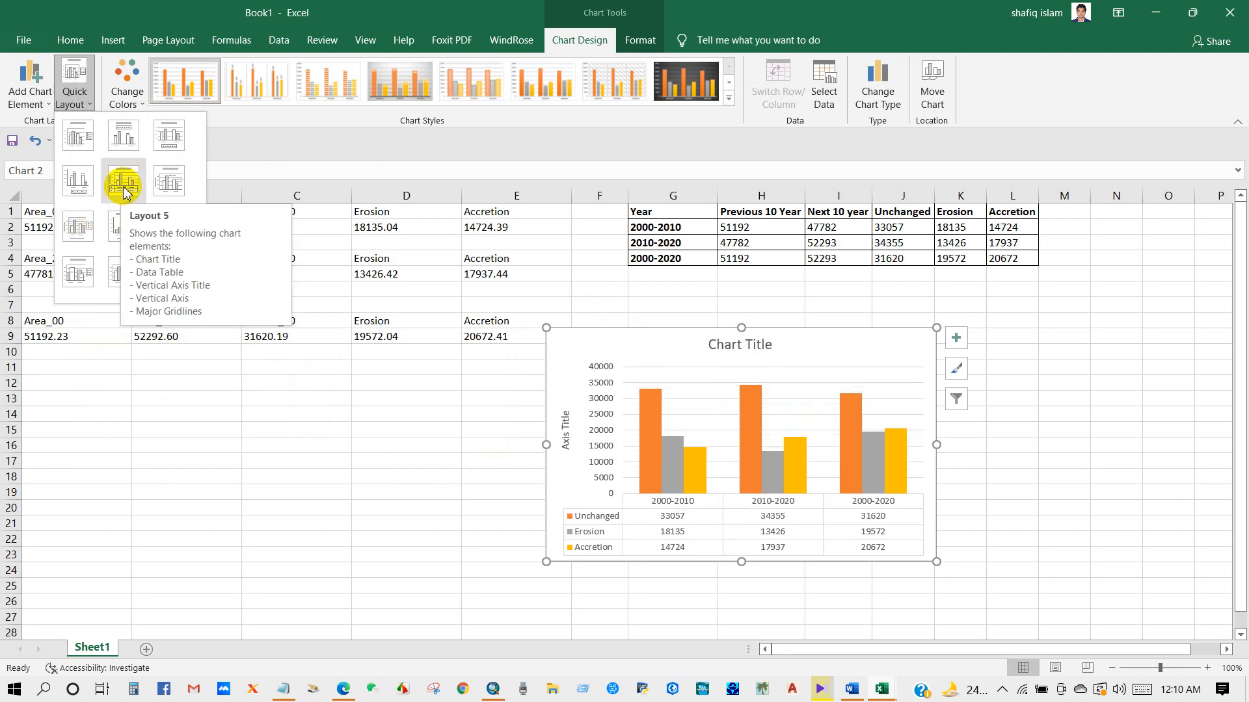
{"action": "left_click", "coordinate": [76, 226]}
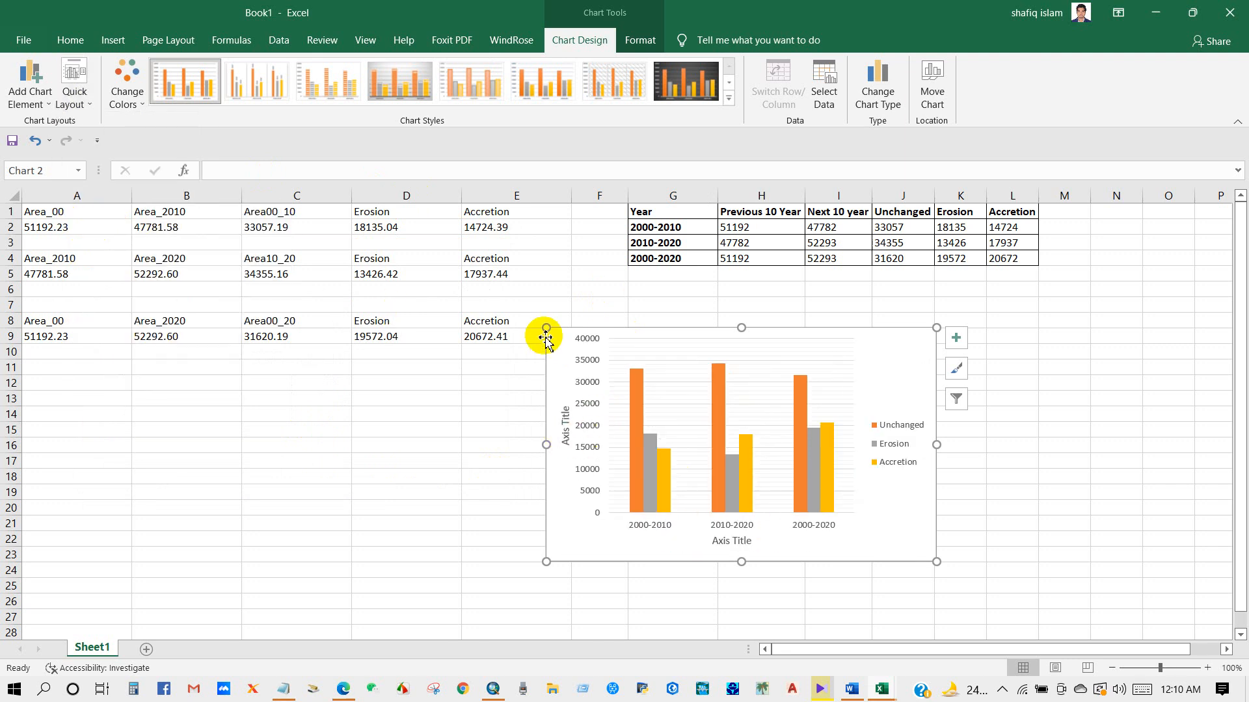
{"action": "left_click_drag", "start_coordinate": [548, 327], "coordinate": [487, 299]}
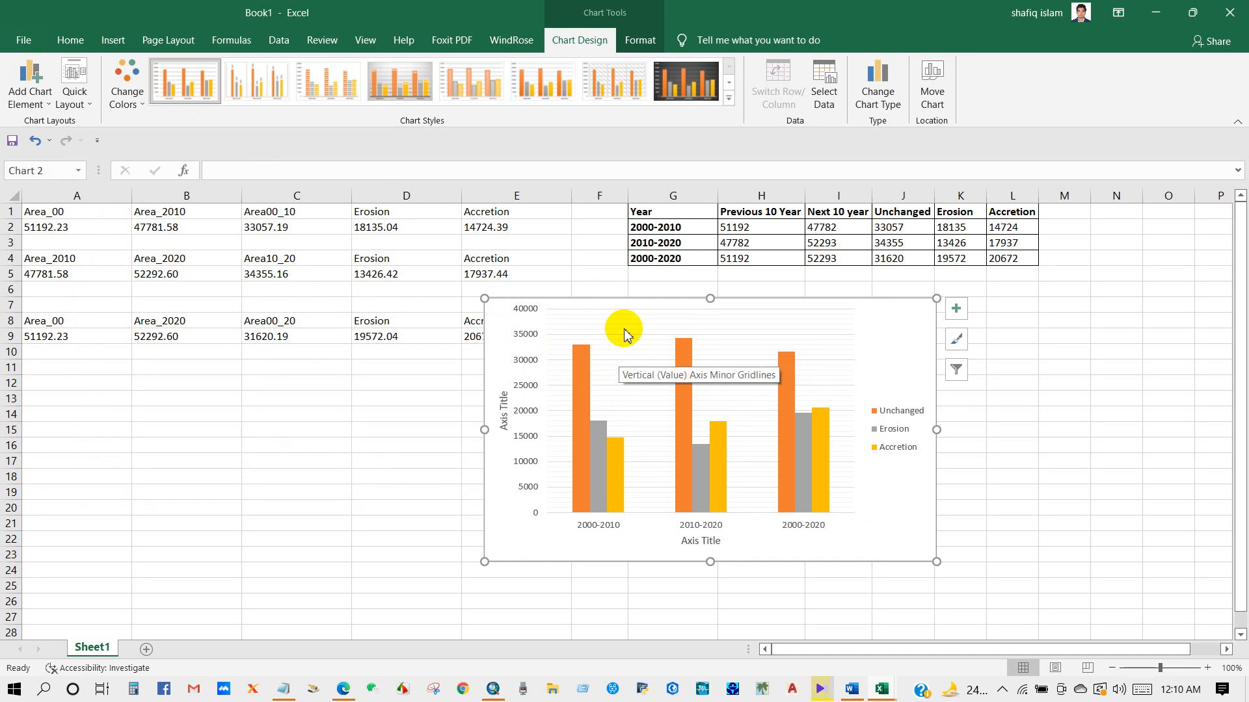
Apply the chart style with the hatched plot area and move the legend up beneath the horizontal axis title
{"action": "left_click", "coordinate": [613, 86]}
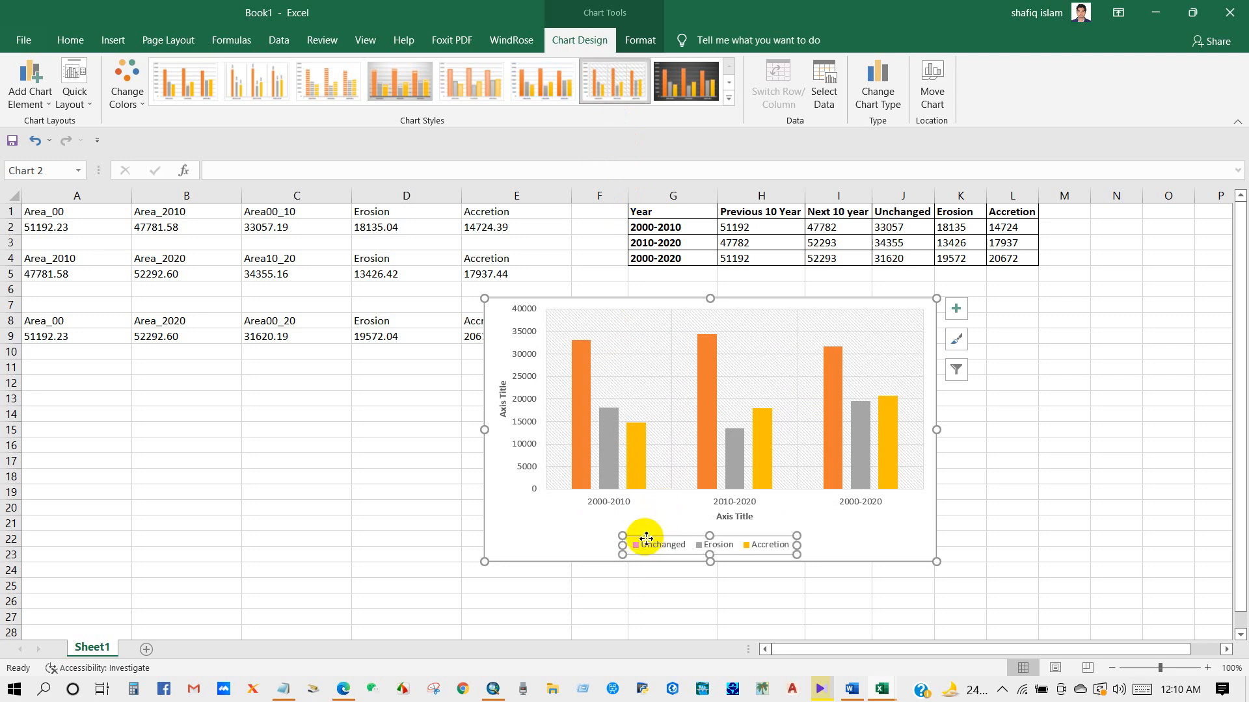
{"action": "left_click_drag", "start_coordinate": [645, 523], "coordinate": [645, 523]}
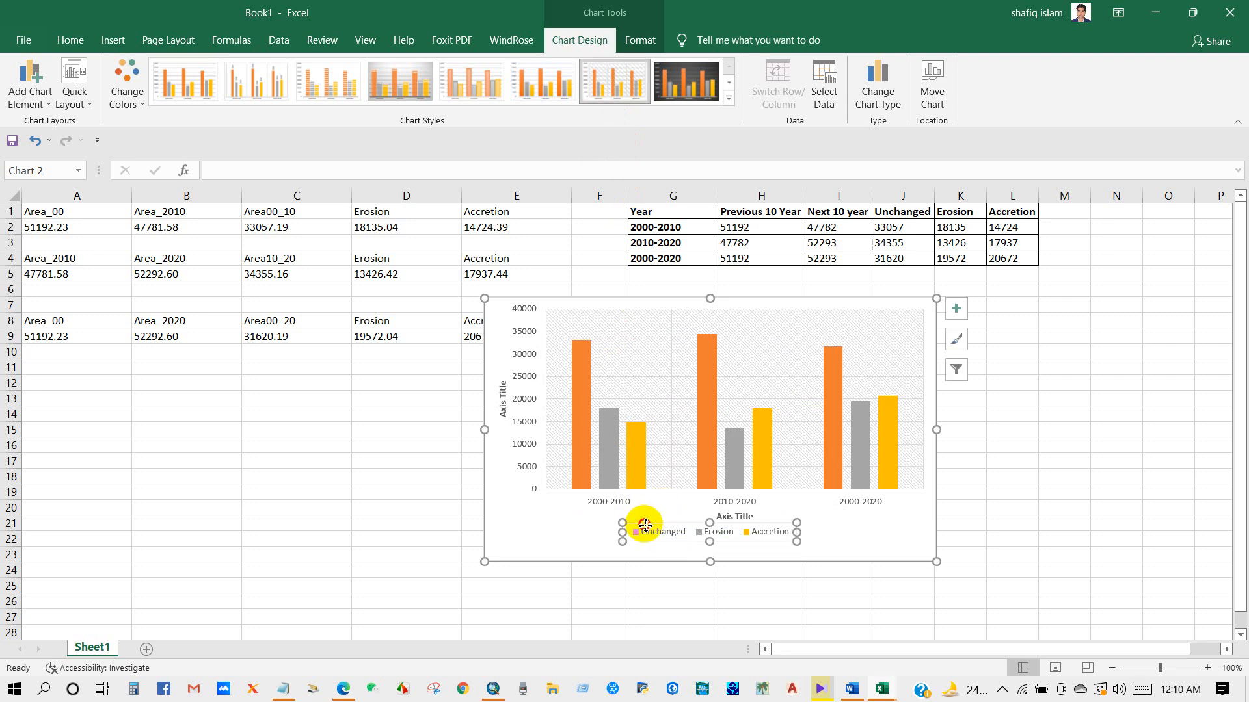
Title the horizontal axis "Year" and the vertical axis "Area (ha)", and enlarge the chart further
{"action": "double_click", "coordinate": [742, 516]}
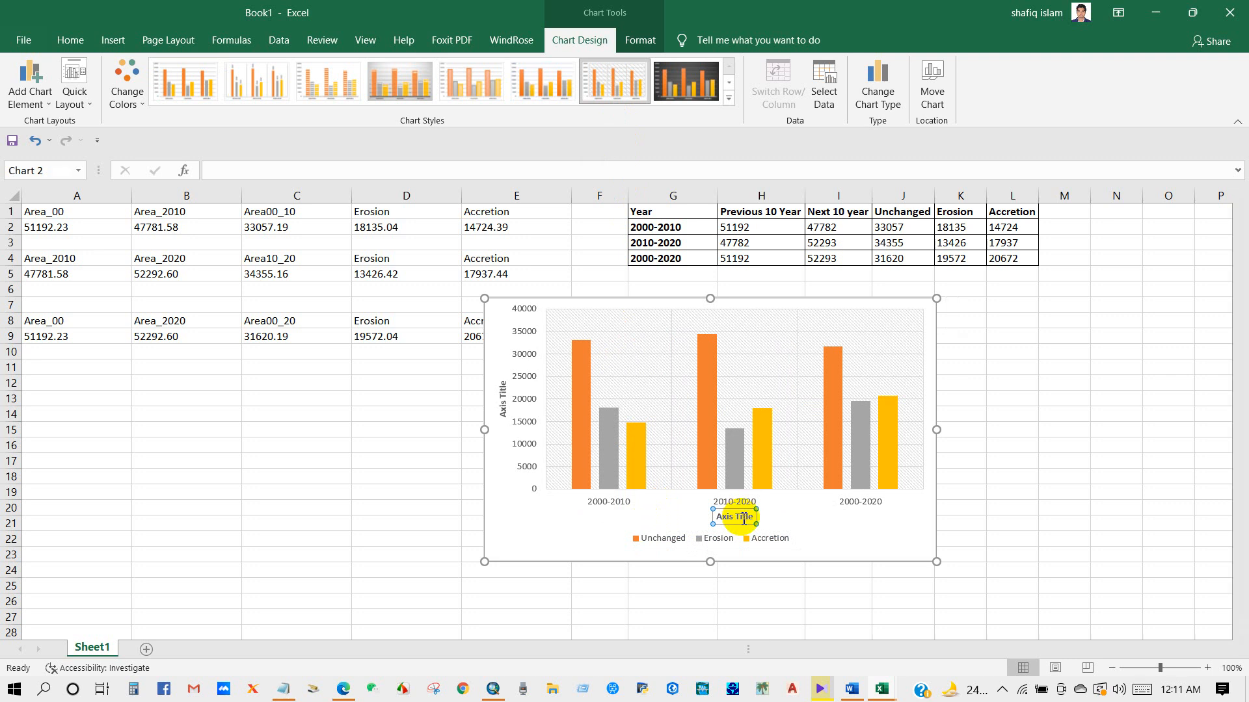
{"action": "left_click", "coordinate": [735, 517]}
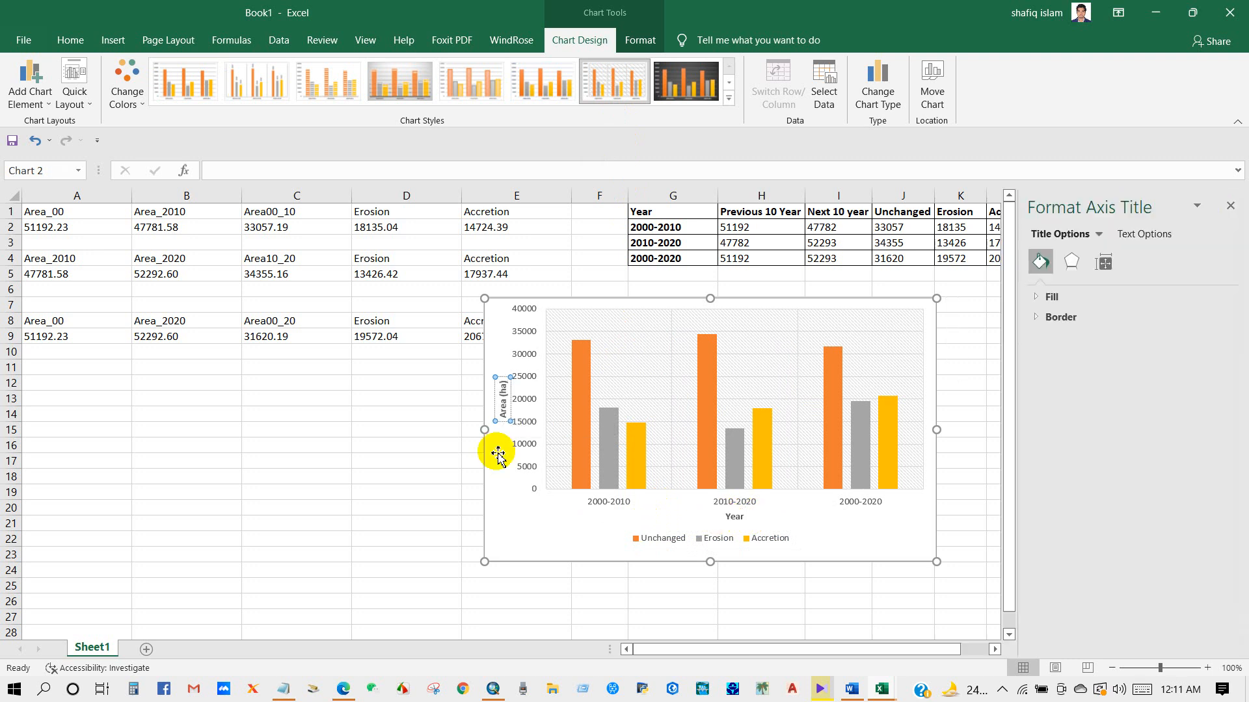
{"action": "left_click", "coordinate": [510, 399]}
{"action": "left_click_drag", "start_coordinate": [478, 296], "coordinate": [324, 268]}
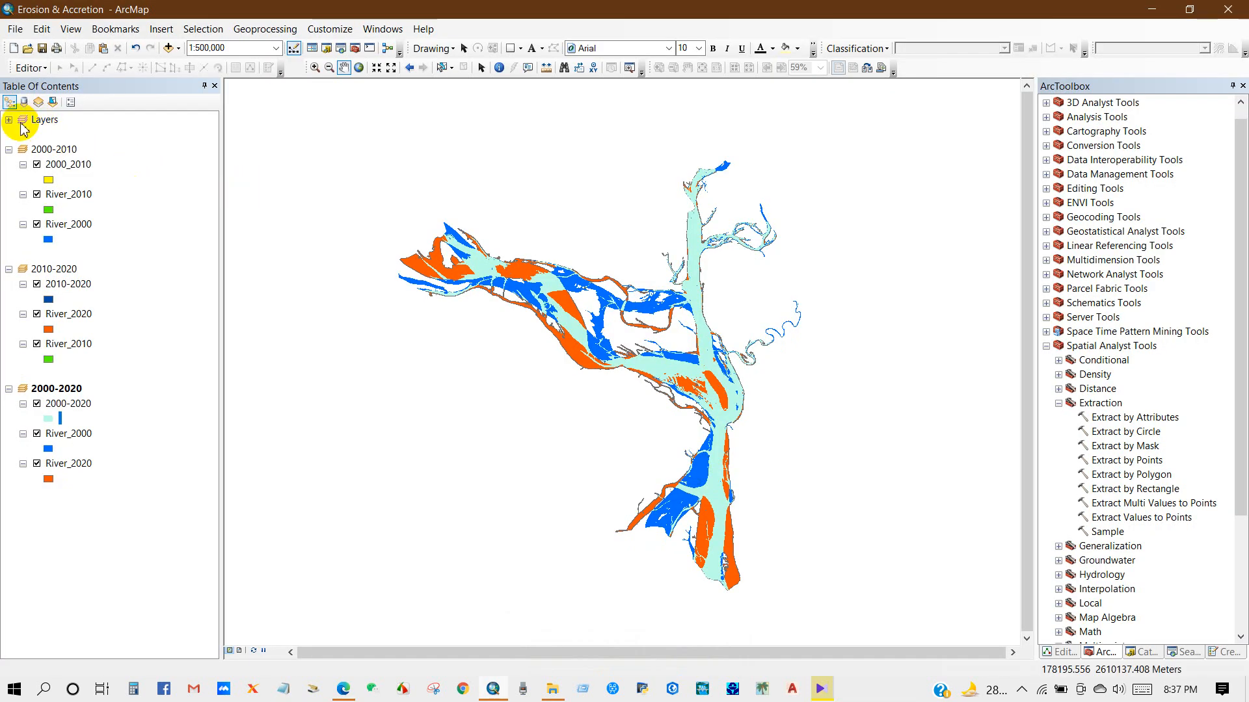
In the Erosion & Accretion map in ArcMap, expand the Layers data frame and switch to layout view
{"action": "left_click", "coordinate": [9, 124]}
{"action": "left_click", "coordinate": [9, 120]}
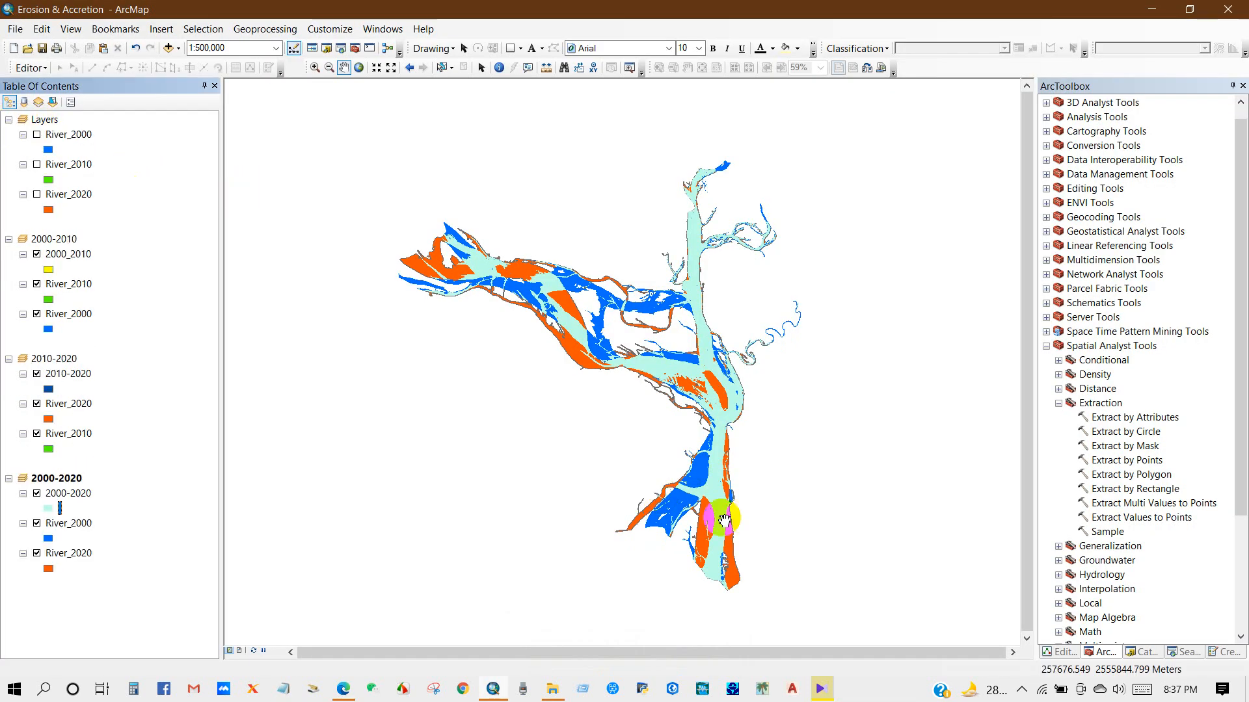
{"action": "left_click_drag", "start_coordinate": [664, 424], "coordinate": [644, 426]}
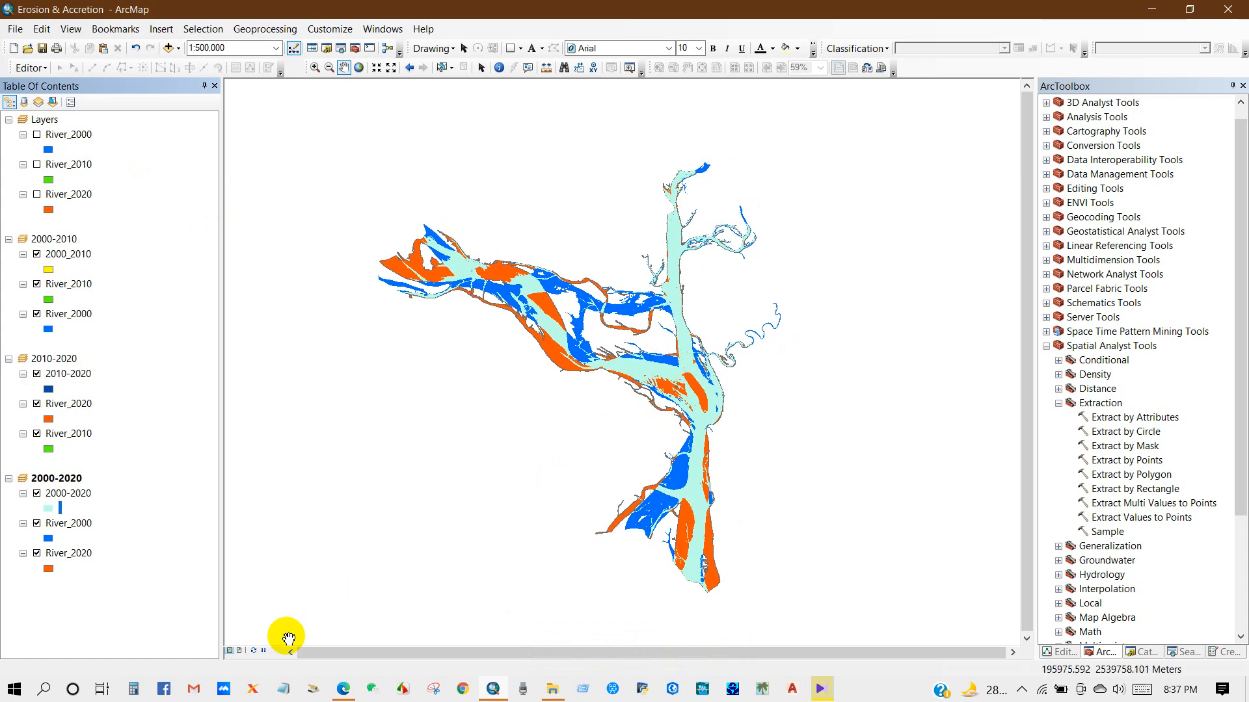
{"action": "left_click", "coordinate": [240, 650]}
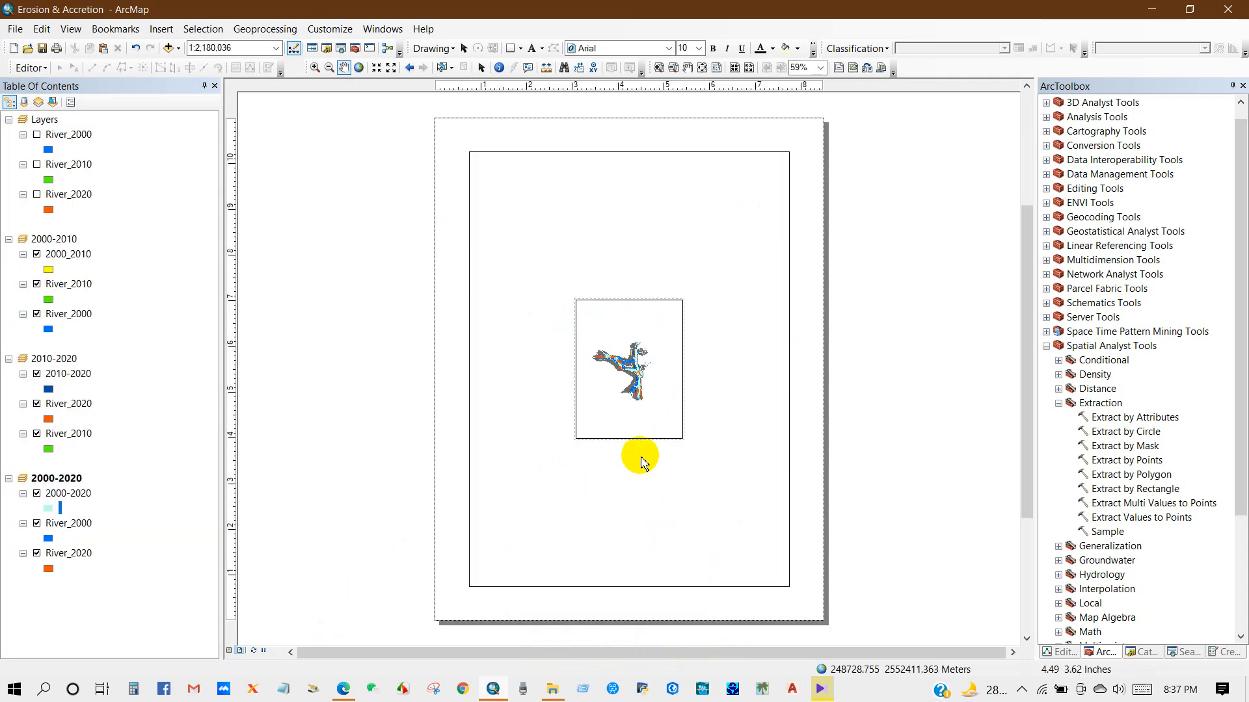
Enlarge the Layers data frame on the layout so its border nearly reaches the page edges
{"action": "left_click", "coordinate": [490, 184]}
{"action": "left_click_drag", "start_coordinate": [469, 151], "coordinate": [448, 128]}
{"action": "left_click_drag", "start_coordinate": [784, 586], "coordinate": [806, 602]}
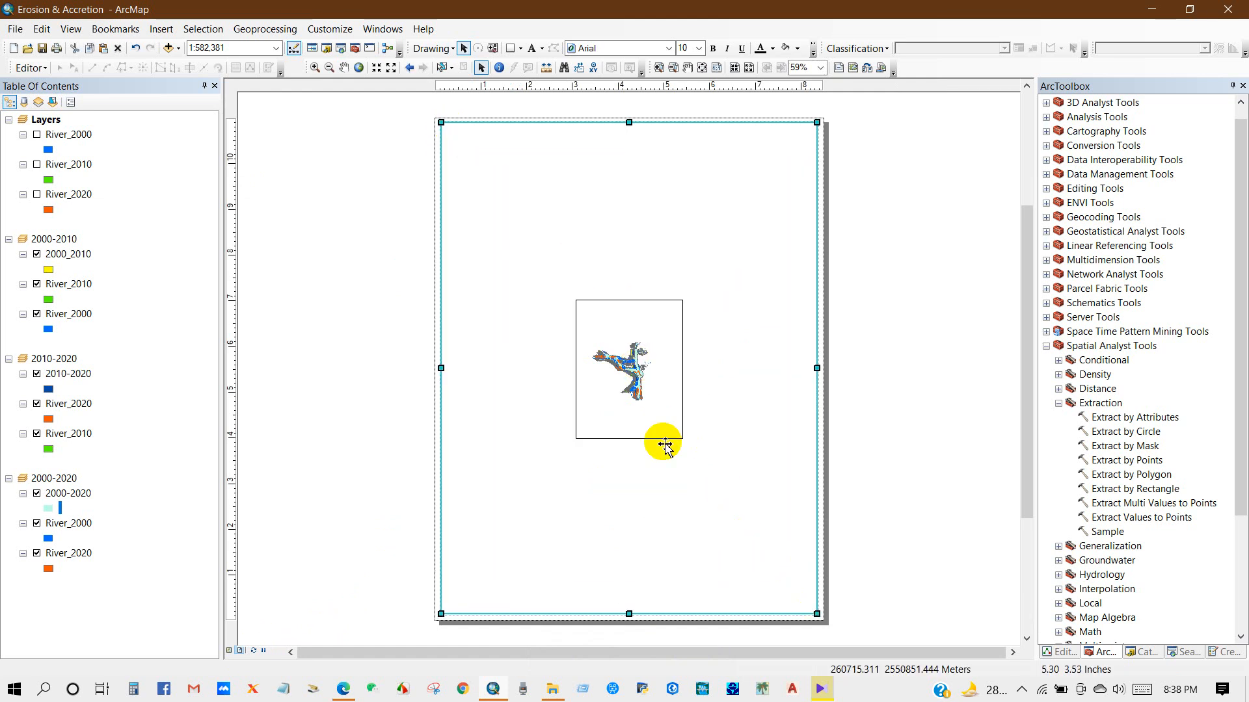
Spread out the stacked data frames, moving 2000-2020 to the page's upper left and 2010-2020 to its upper right
{"action": "left_click_drag", "start_coordinate": [644, 423], "coordinate": [538, 284]}
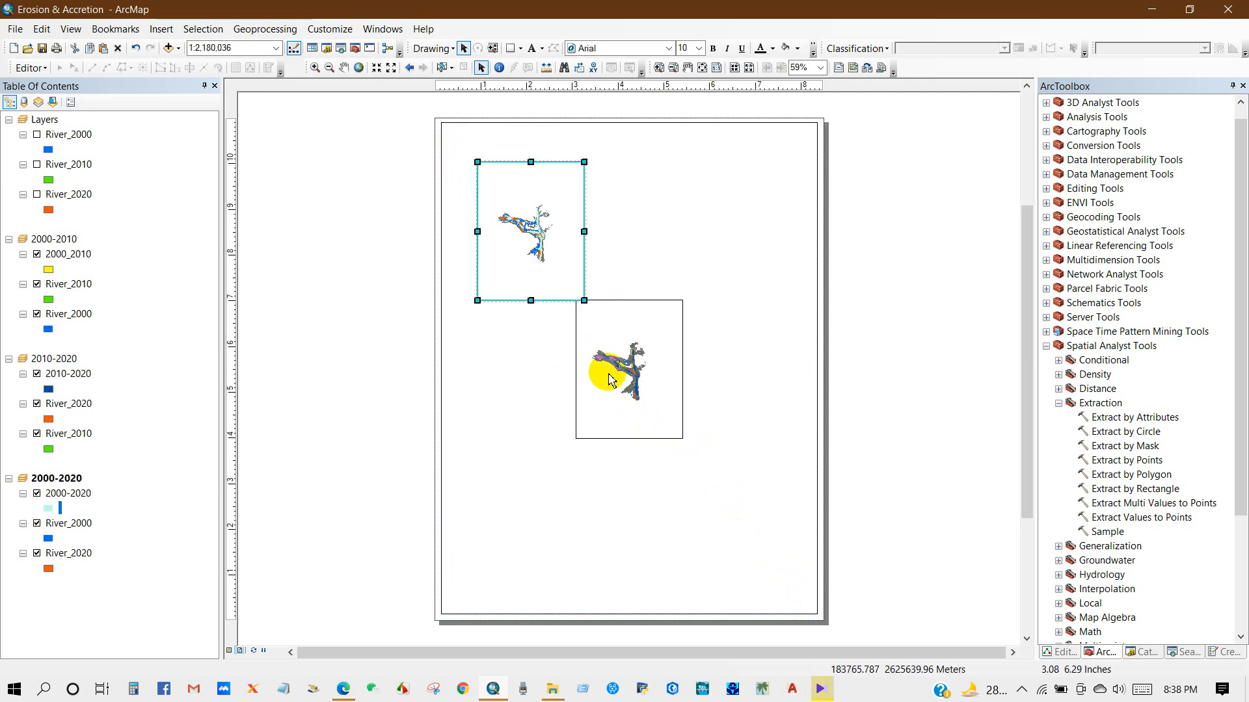
{"action": "left_click", "coordinate": [657, 351]}
{"action": "left_click_drag", "start_coordinate": [618, 393], "coordinate": [733, 267]}
{"action": "left_click", "coordinate": [627, 362]}
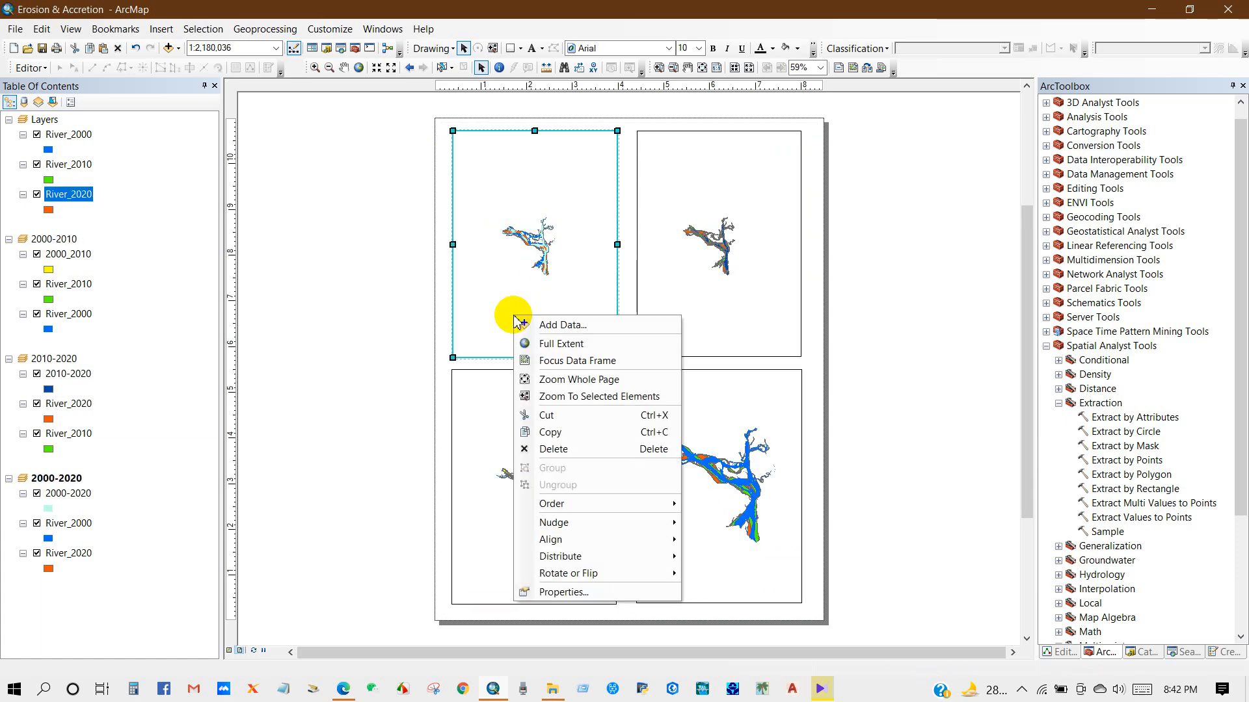
Zoom the 2000-2020, 2010-2020, 2000-2010 and Layers data frames on the layout to full extent
{"action": "left_click", "coordinate": [561, 342]}
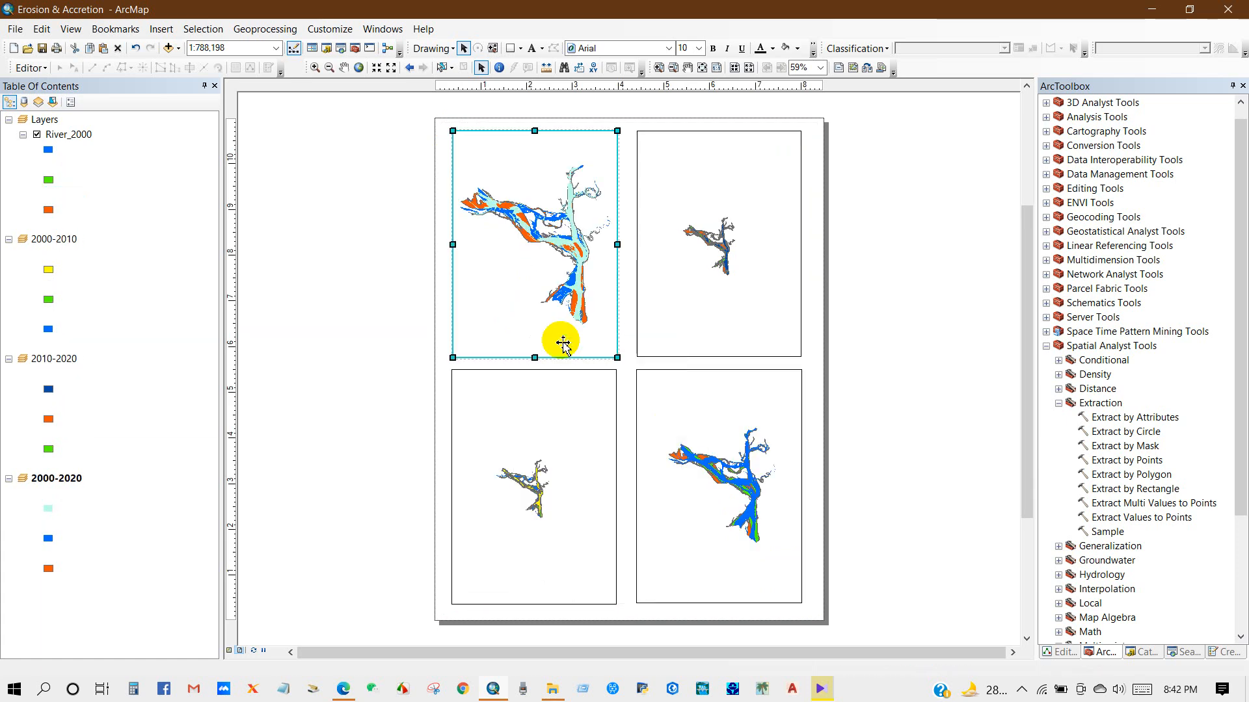
{"action": "left_click", "coordinate": [695, 293]}
{"action": "right_click", "coordinate": [697, 292]}
{"action": "left_click", "coordinate": [720, 318]}
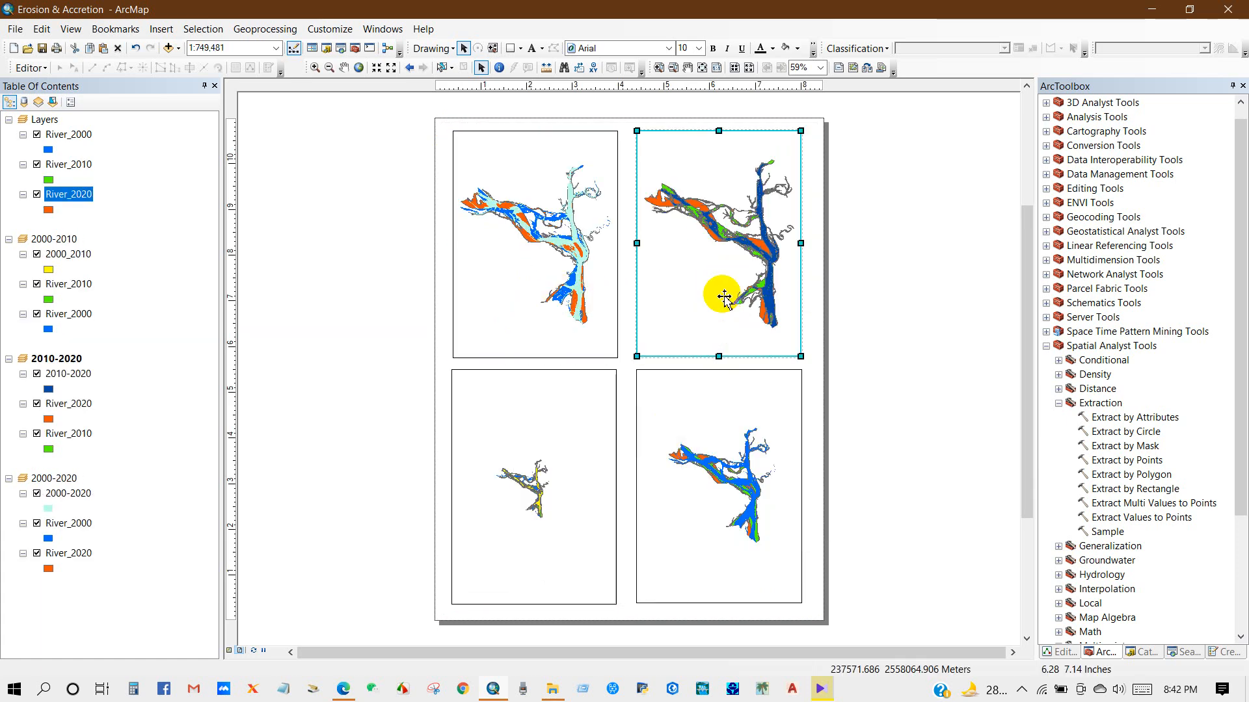
{"action": "left_click", "coordinate": [531, 427]}
{"action": "right_click", "coordinate": [531, 427]}
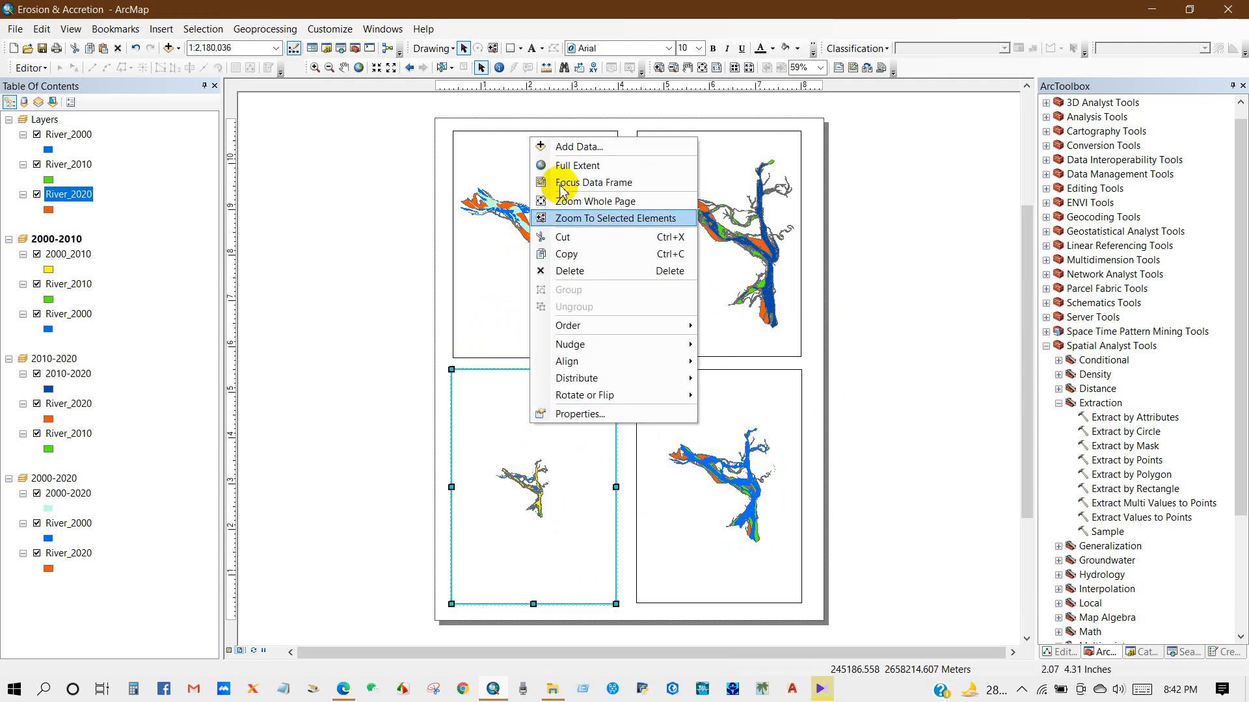
{"action": "left_click", "coordinate": [561, 167]}
{"action": "left_click", "coordinate": [658, 409]}
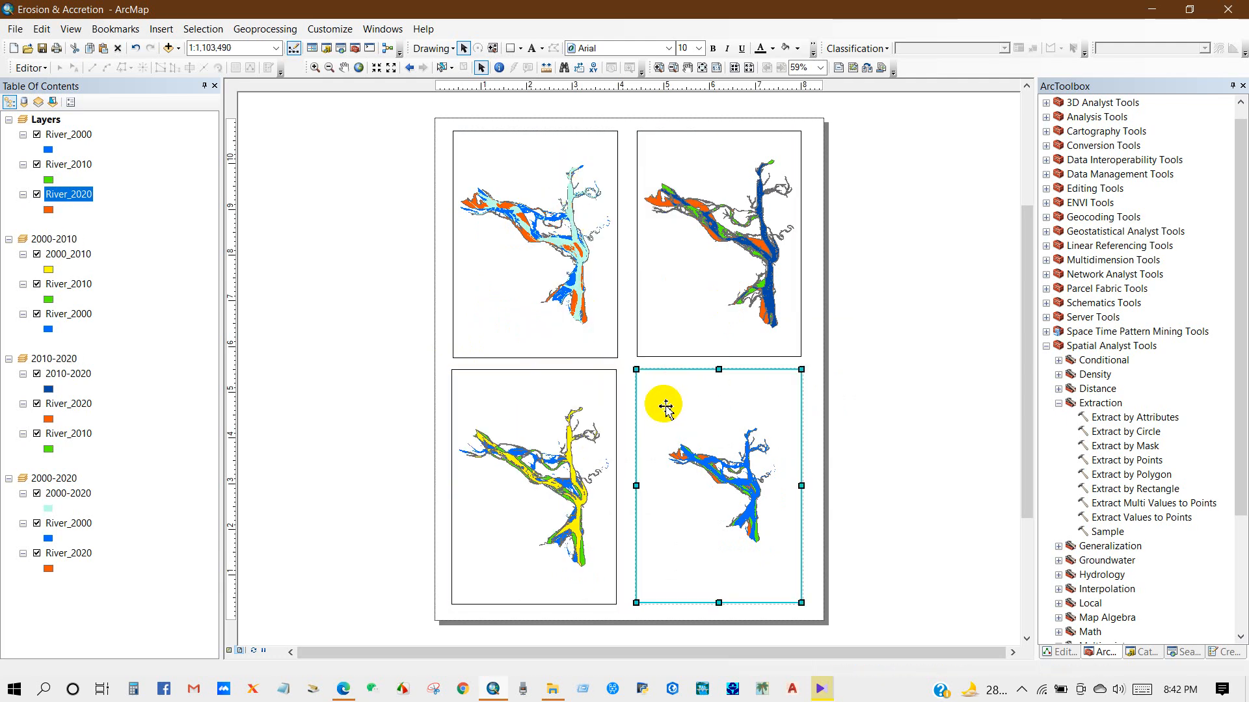
{"action": "right_click", "coordinate": [660, 406]}
{"action": "left_click", "coordinate": [710, 147]}
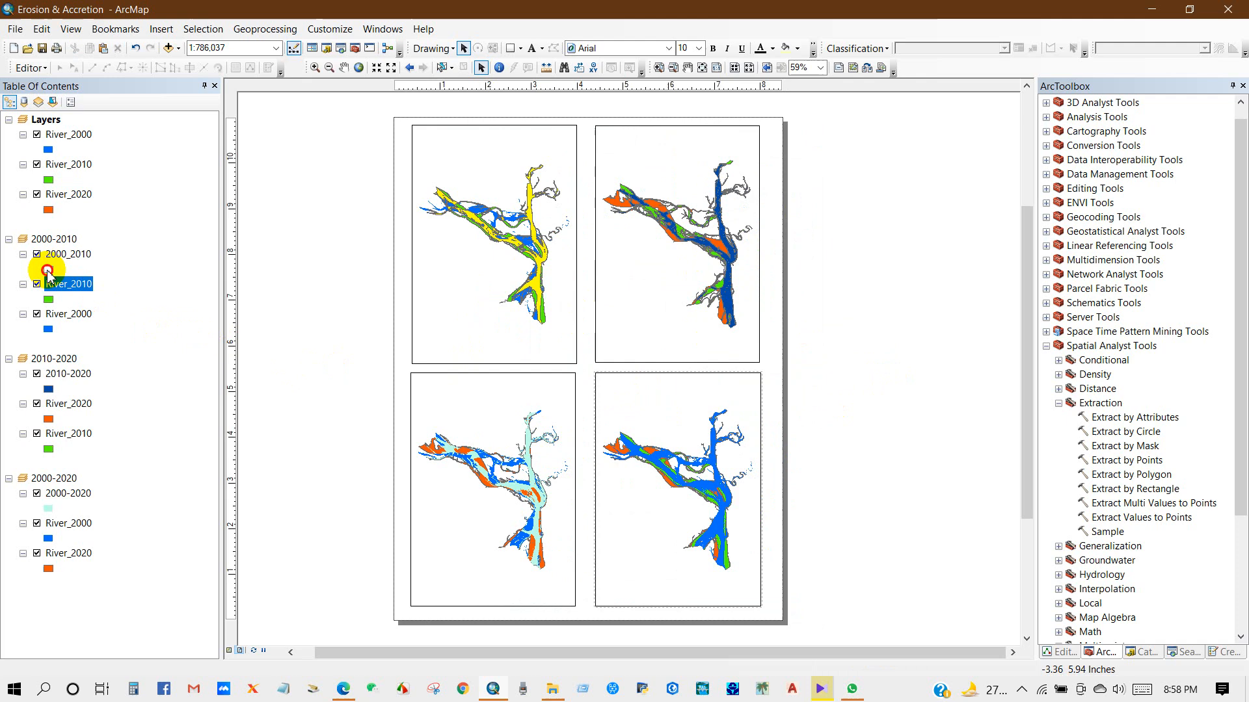
Give the 2000_2010 layer in the 2000-2010 data frame a bright blue fill and an outline width of 0
{"action": "left_click", "coordinate": [47, 270]}
{"action": "left_click", "coordinate": [826, 263]}
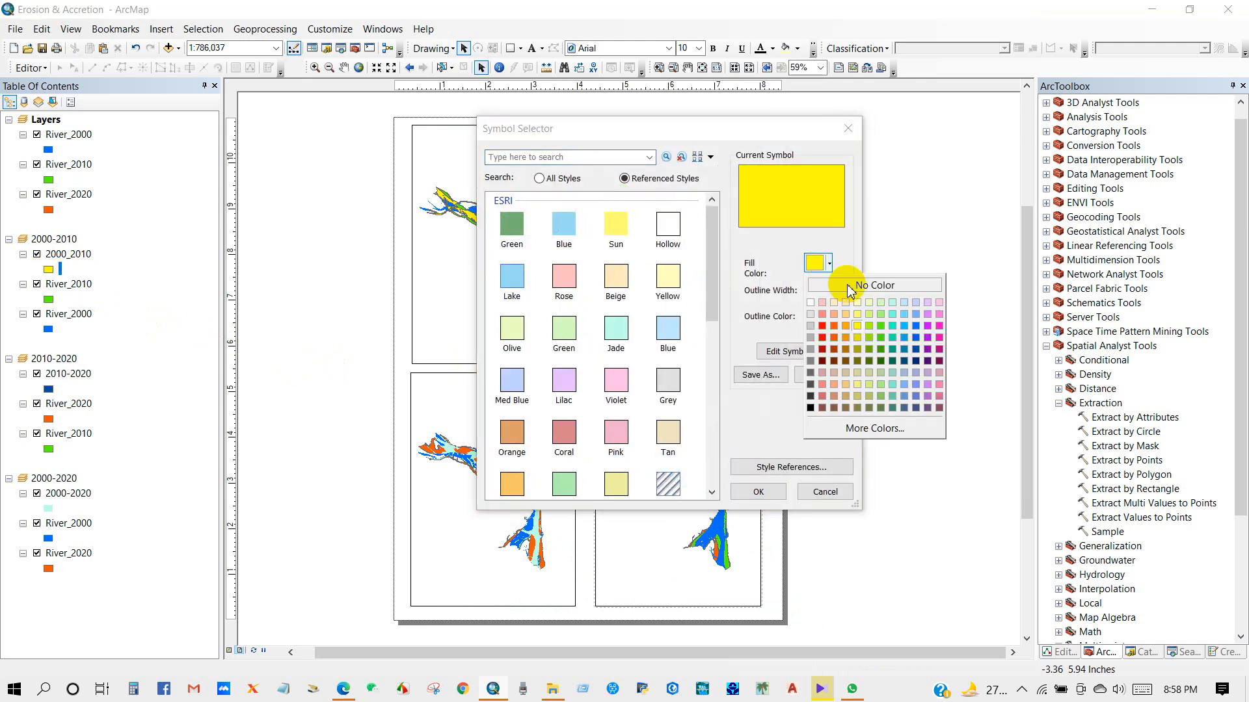
{"action": "left_click", "coordinate": [916, 327]}
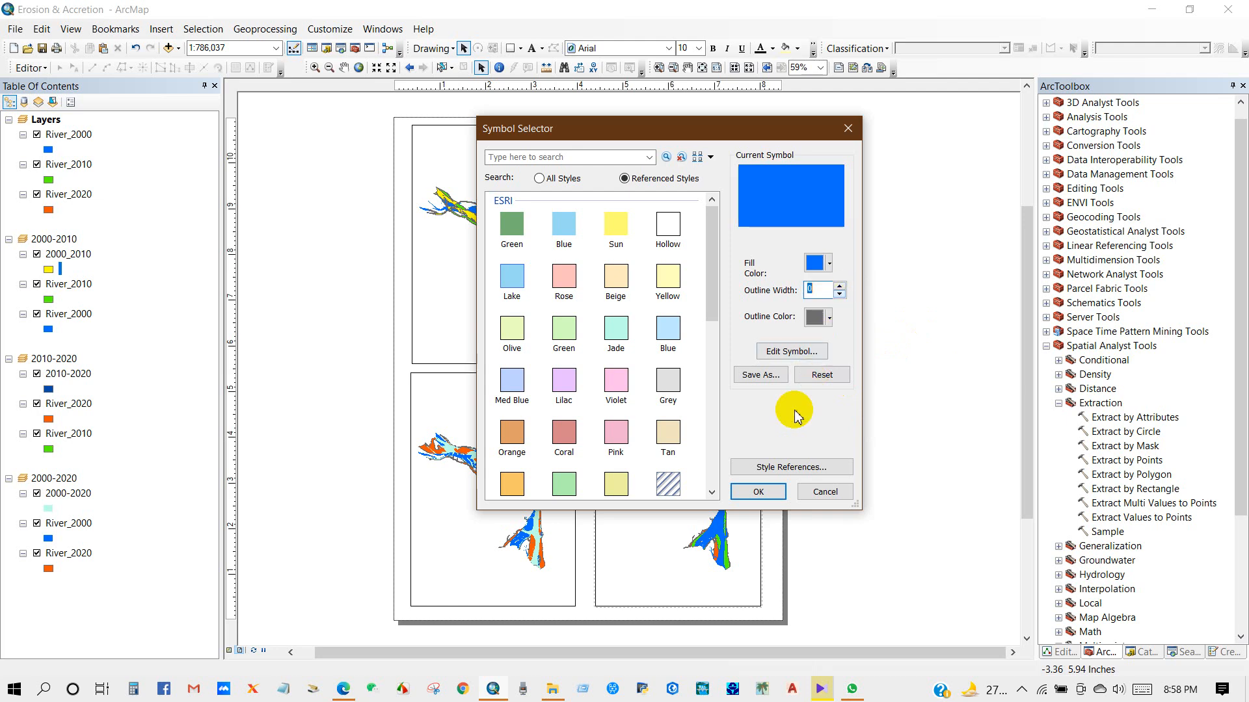
{"action": "left_click", "coordinate": [758, 491]}
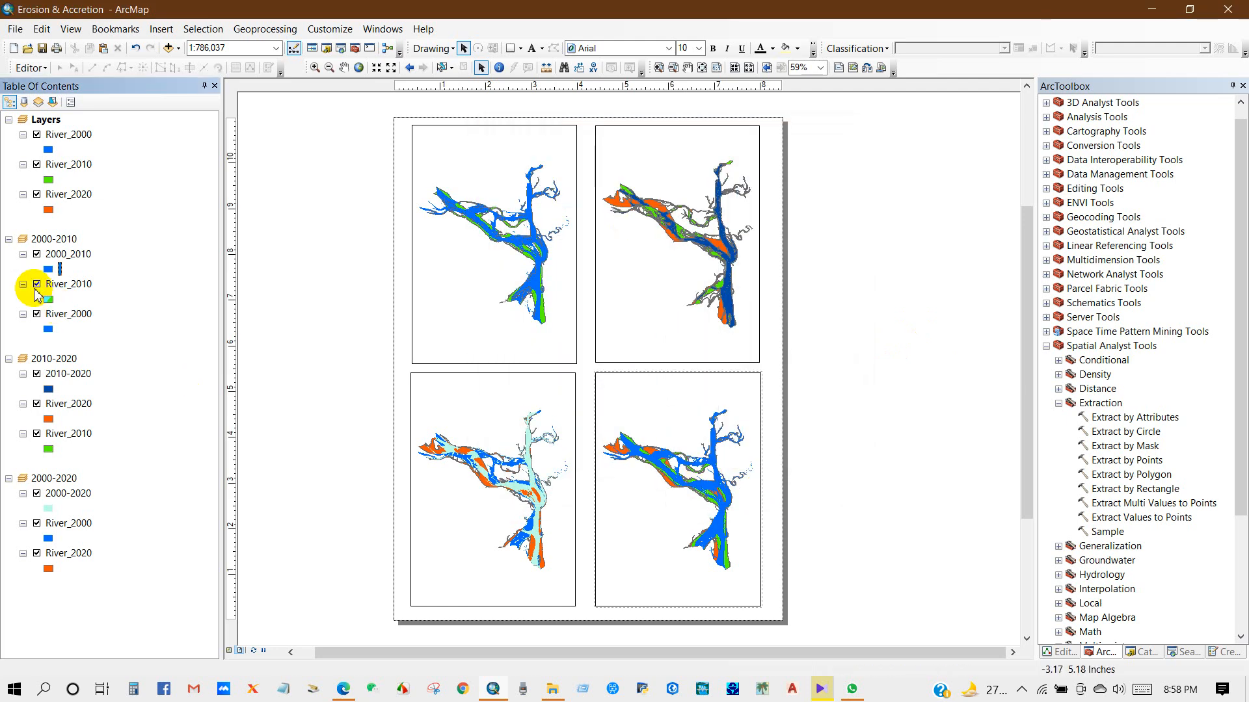
Give the River_2010 layer in the 2000-2010 data frame a red fill and an outline width of 0
{"action": "left_click", "coordinate": [49, 301]}
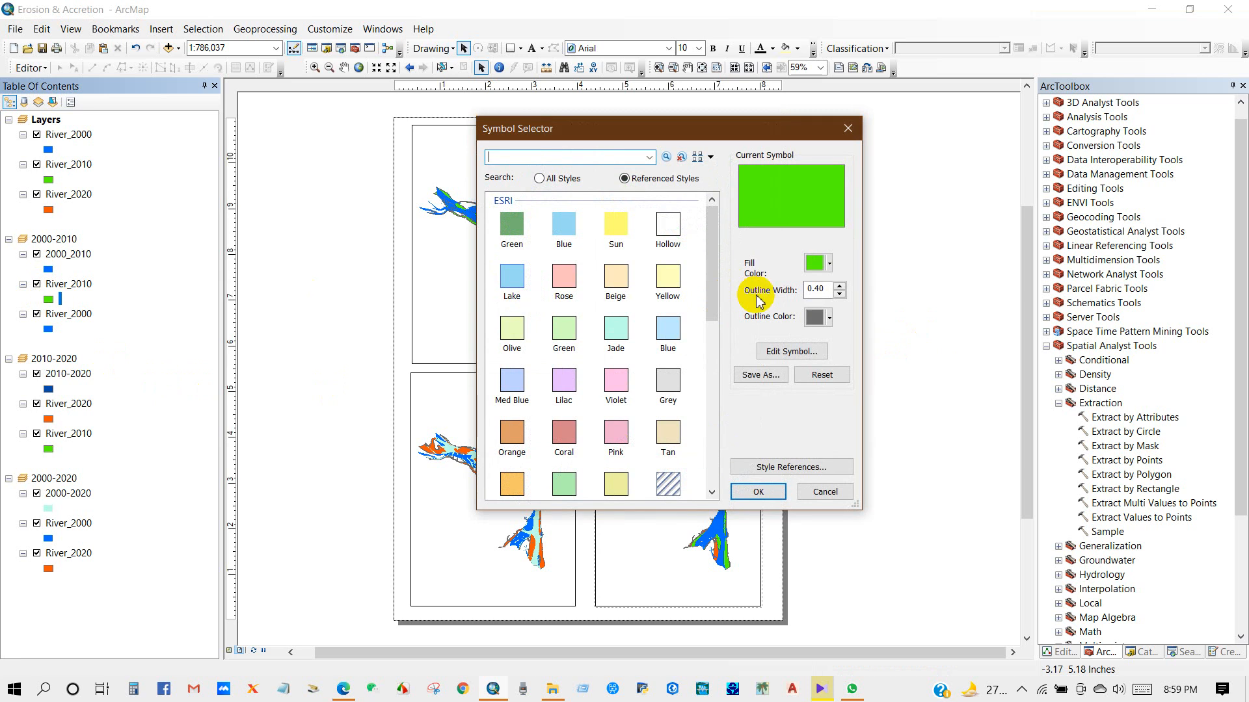
{"action": "left_click", "coordinate": [830, 262]}
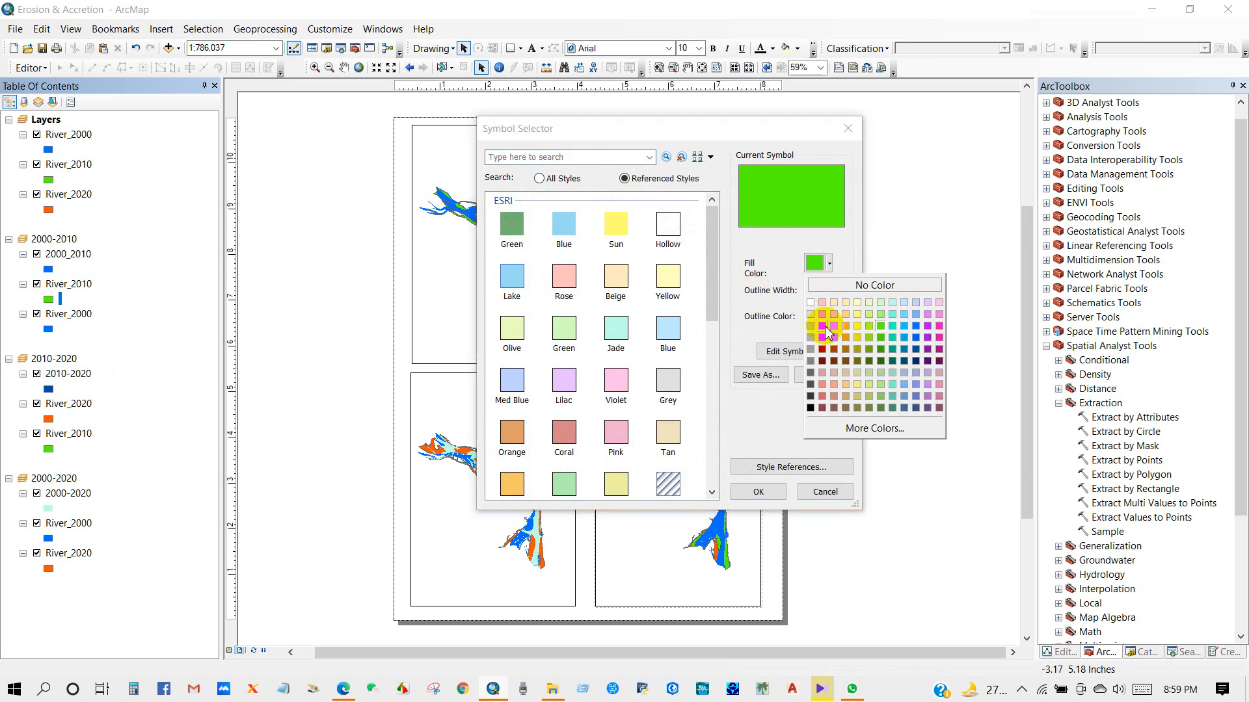
{"action": "left_click", "coordinate": [823, 325]}
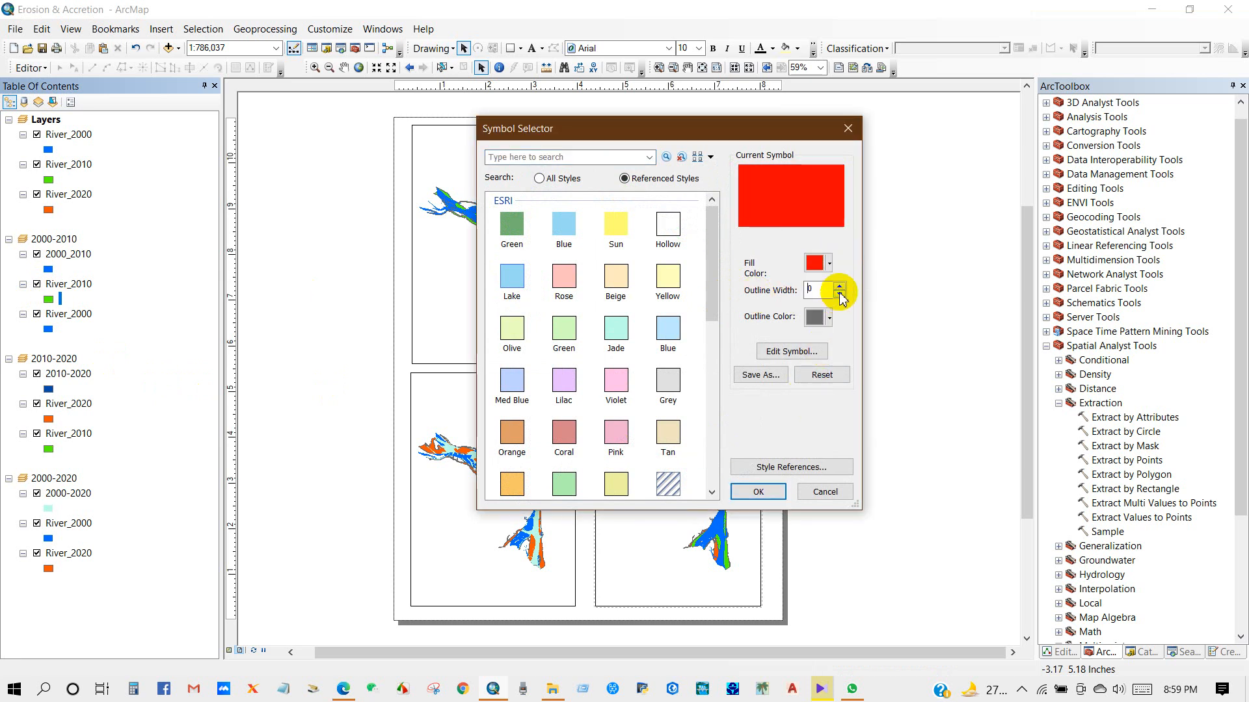
{"action": "left_click", "coordinate": [758, 492]}
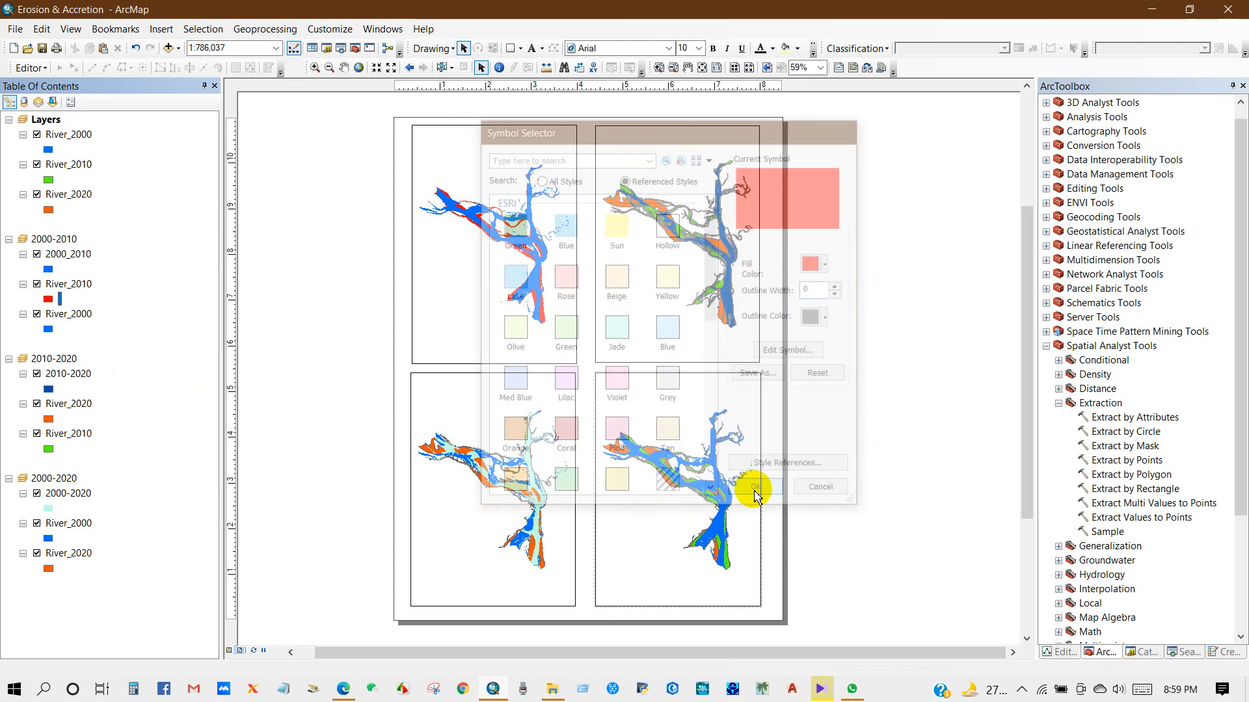
Change the fill of the River_2000 layer in the 2000-2010 data frame to bright green
{"action": "left_click", "coordinate": [48, 330]}
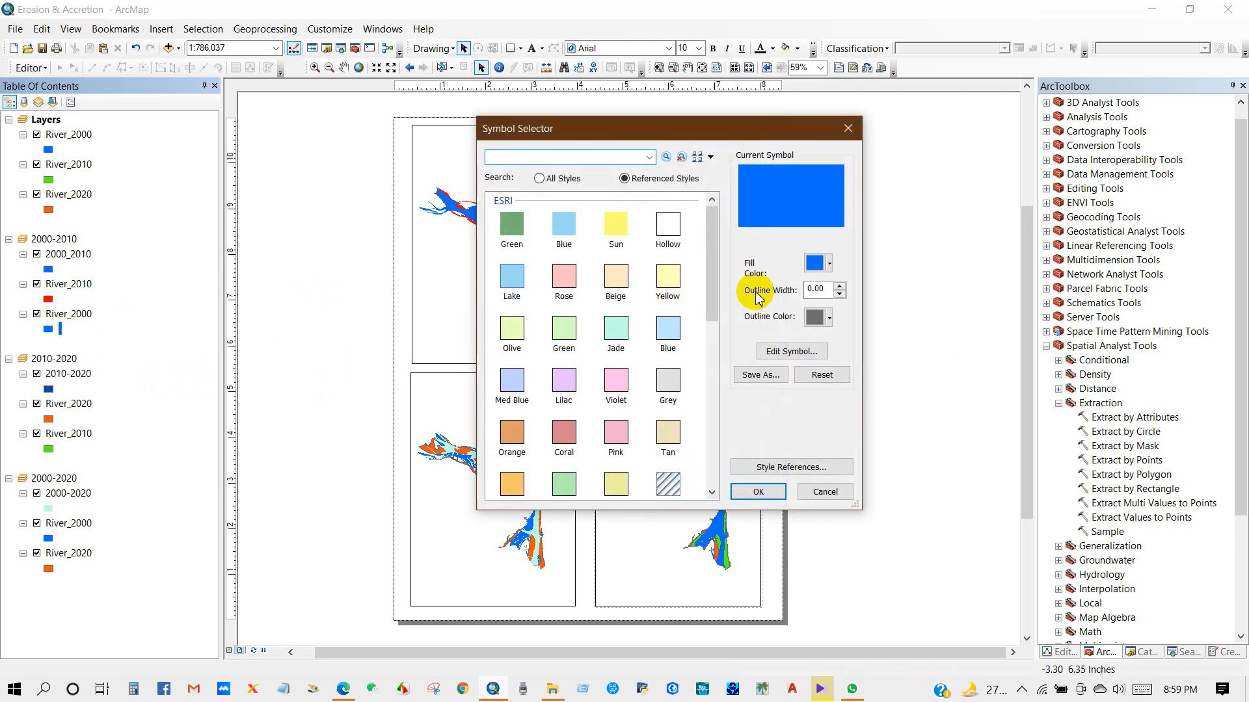
{"action": "left_click", "coordinate": [830, 265]}
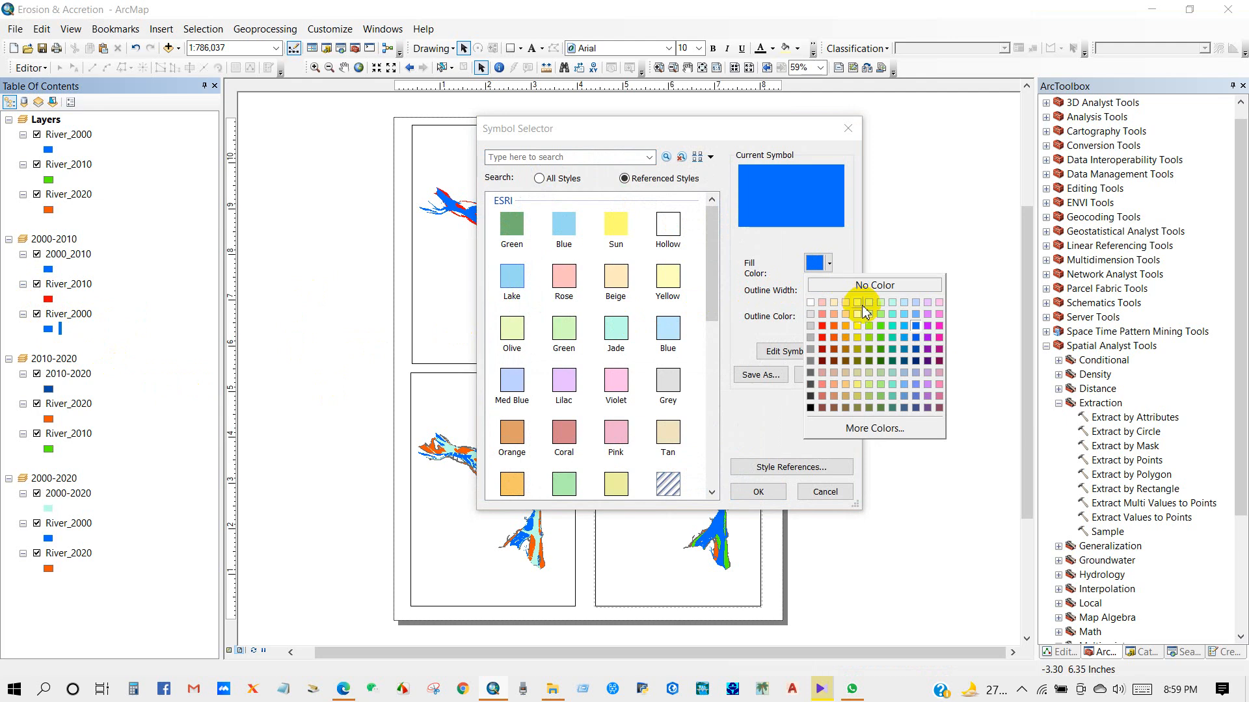
{"action": "left_click", "coordinate": [881, 327]}
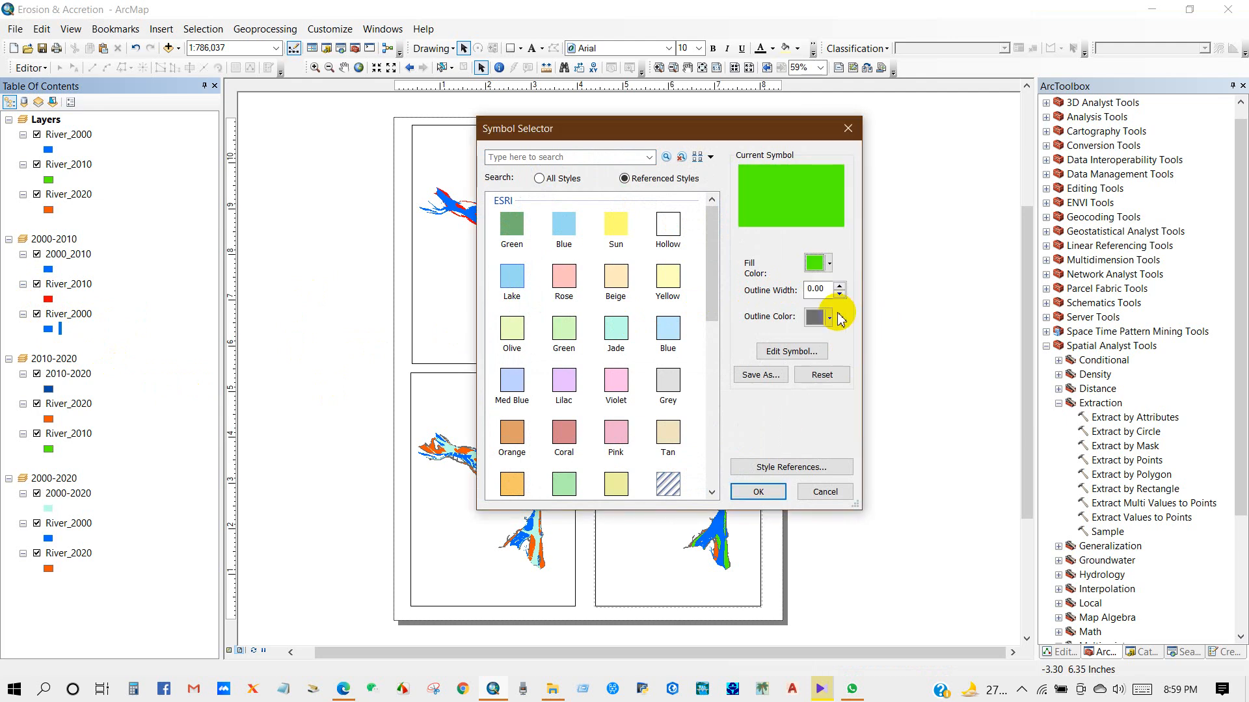
{"action": "left_click", "coordinate": [756, 492]}
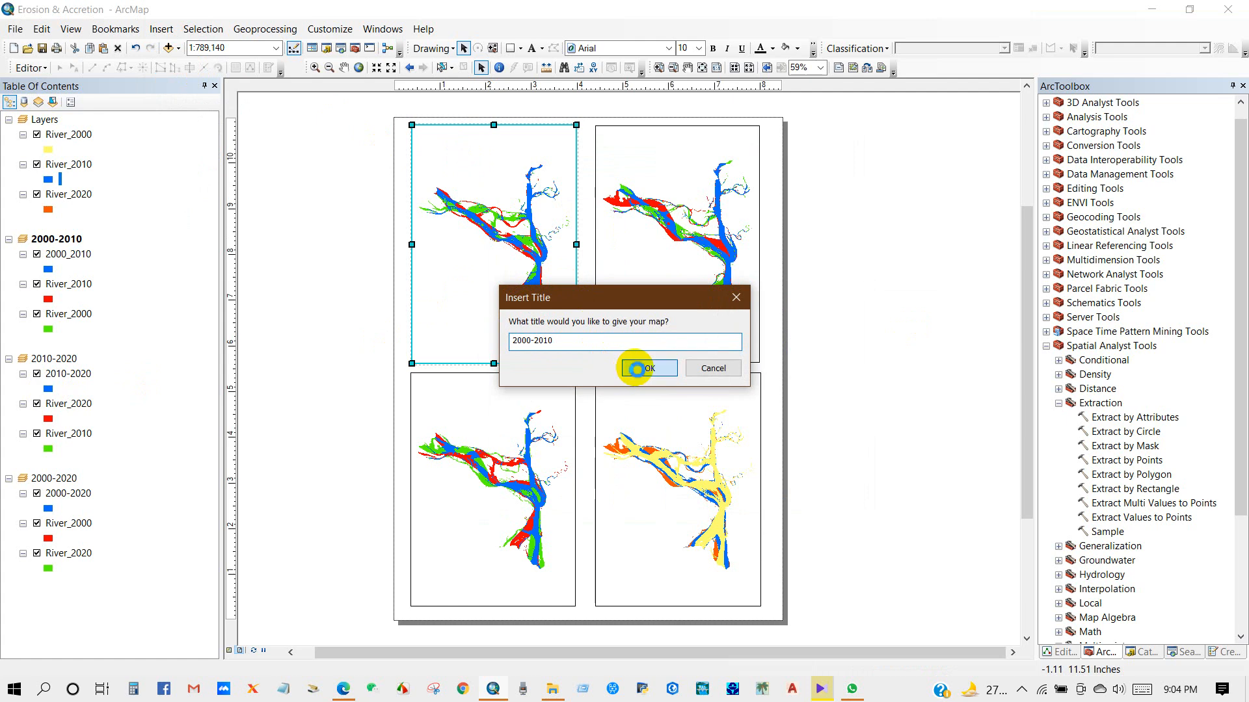
Add the map title 2000-2010 and place it above the river in the 2000-2010 data frame
{"action": "left_click", "coordinate": [636, 365]}
{"action": "left_click_drag", "start_coordinate": [624, 162], "coordinate": [466, 148]}
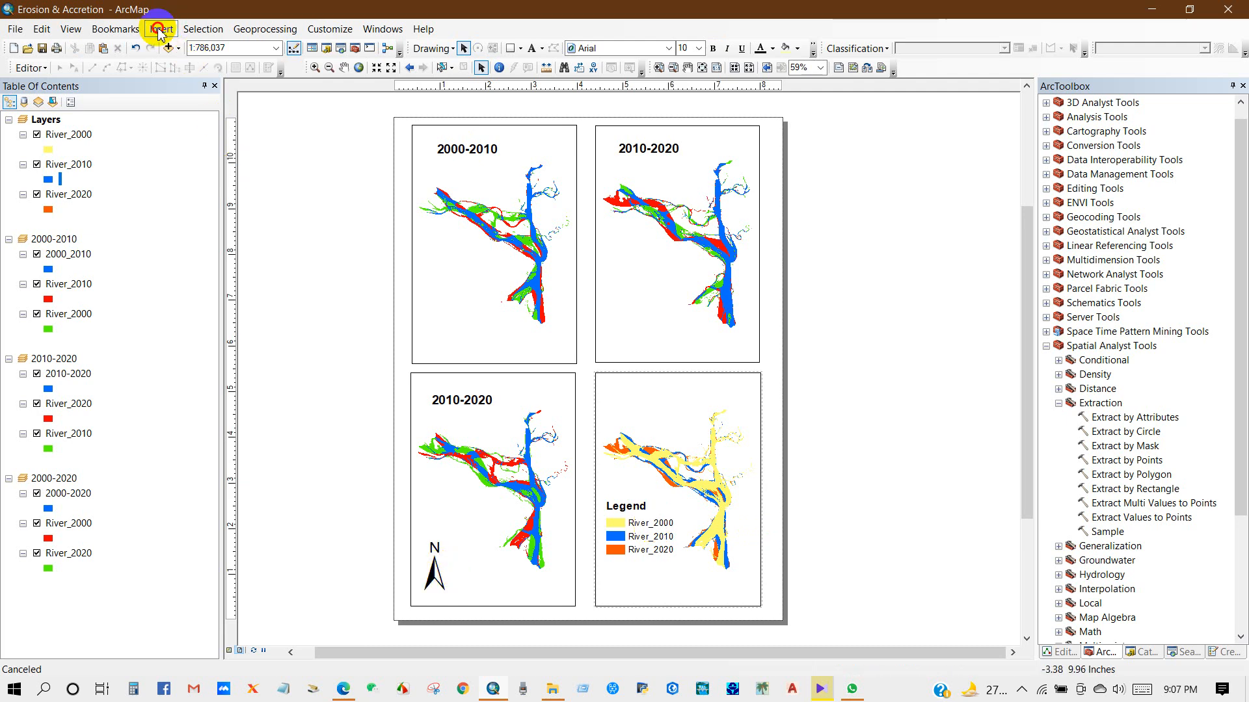
Insert a kilometre scale bar and place it below the river, along the lower edge of the 2000-2010 map
{"action": "left_click", "coordinate": [159, 31]}
{"action": "left_click", "coordinate": [184, 168]}
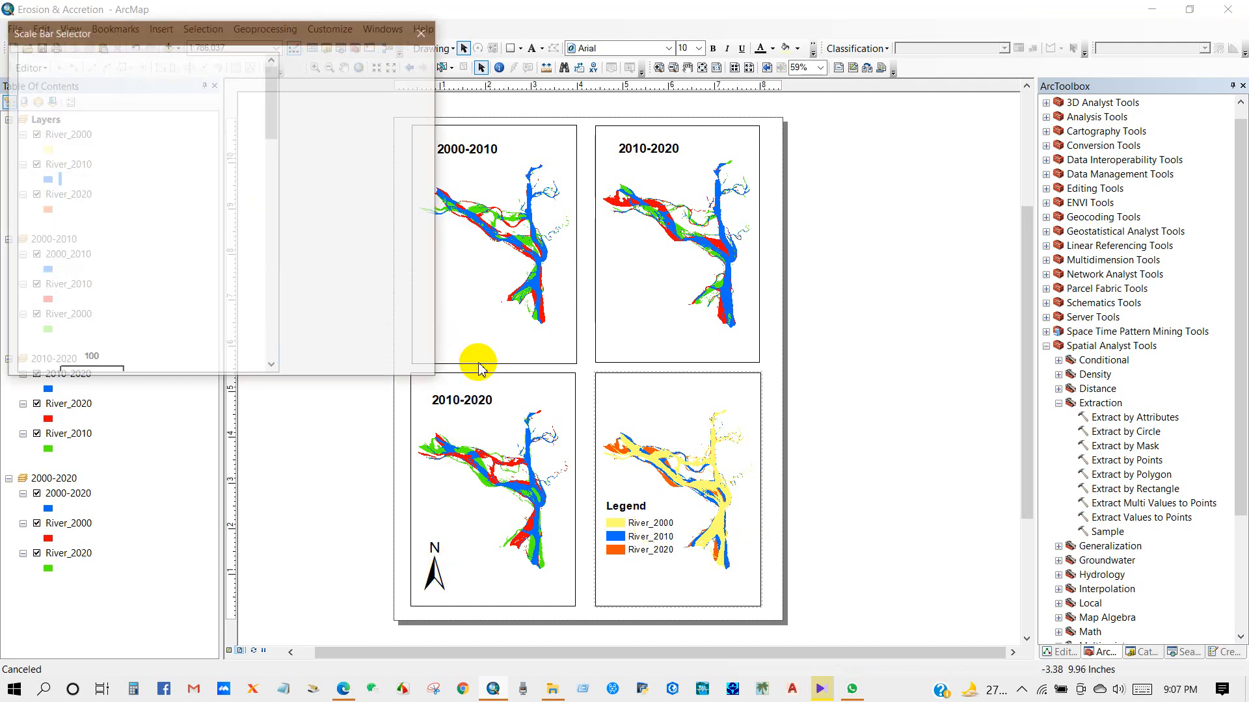
{"action": "left_click", "coordinate": [399, 362]}
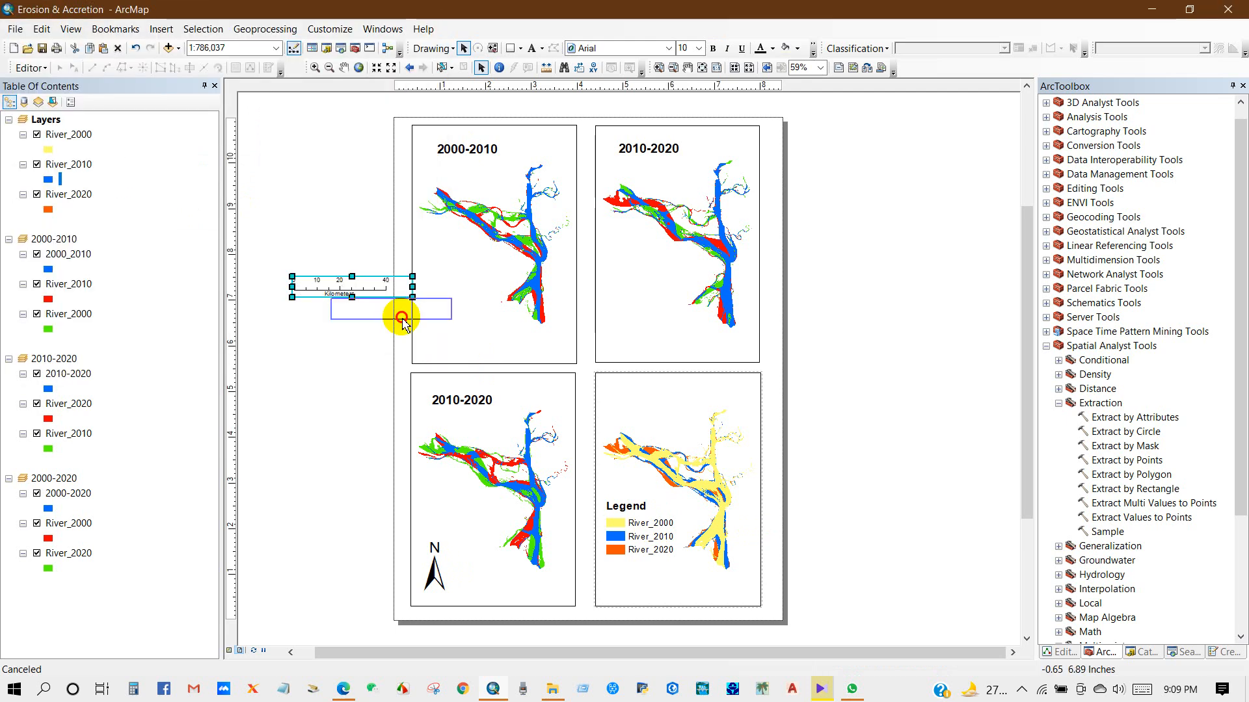
{"action": "left_click_drag", "start_coordinate": [323, 286], "coordinate": [463, 340]}
{"action": "left_click", "coordinate": [363, 340]}
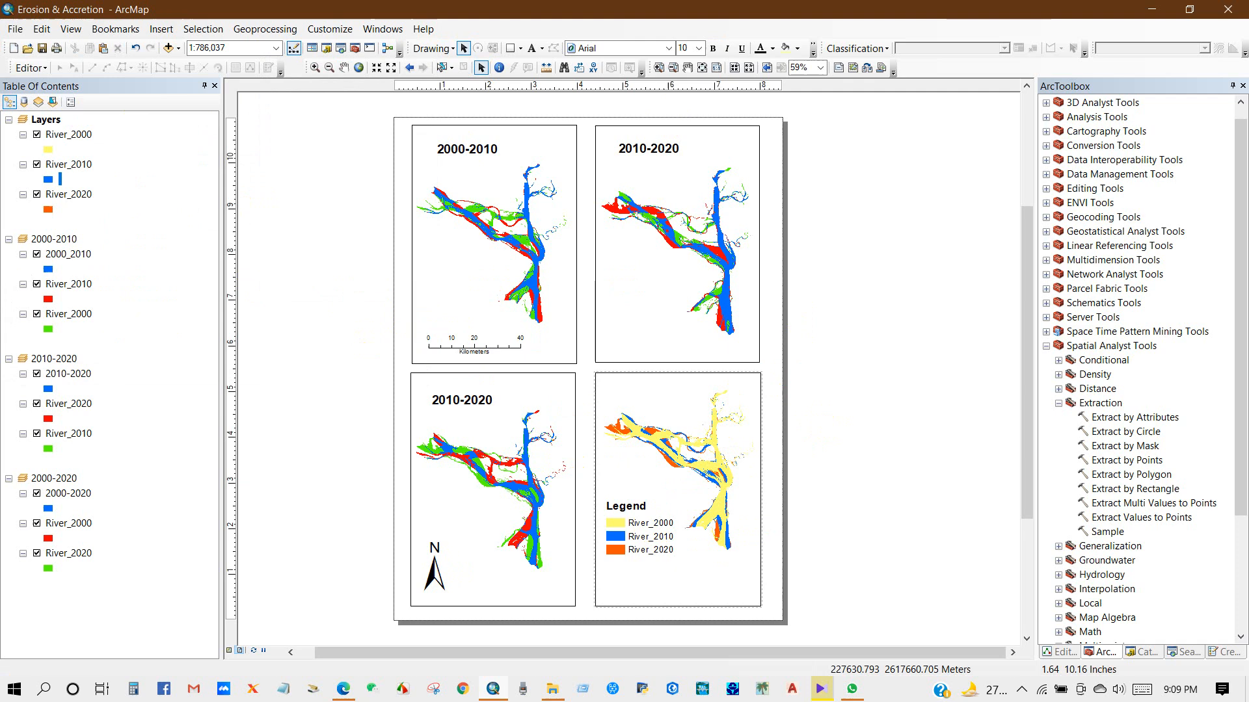
{"action": "left_click", "coordinate": [469, 151]}
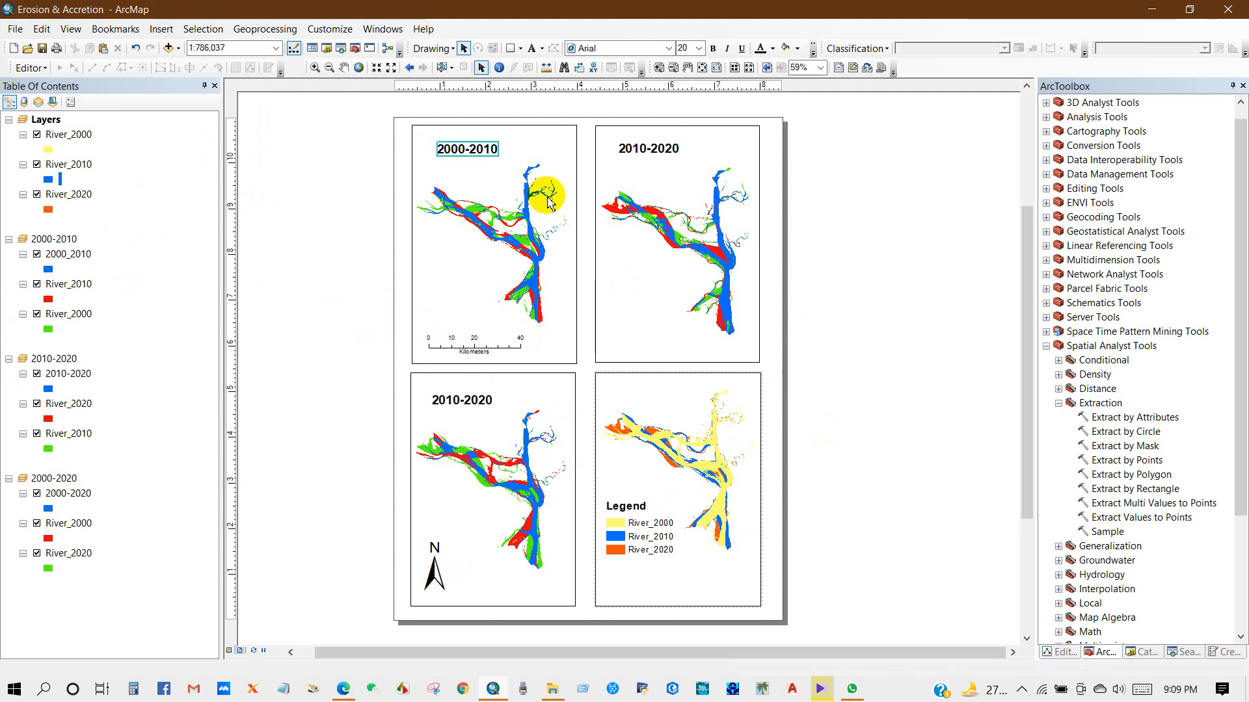
{"action": "left_click", "coordinate": [619, 333]}
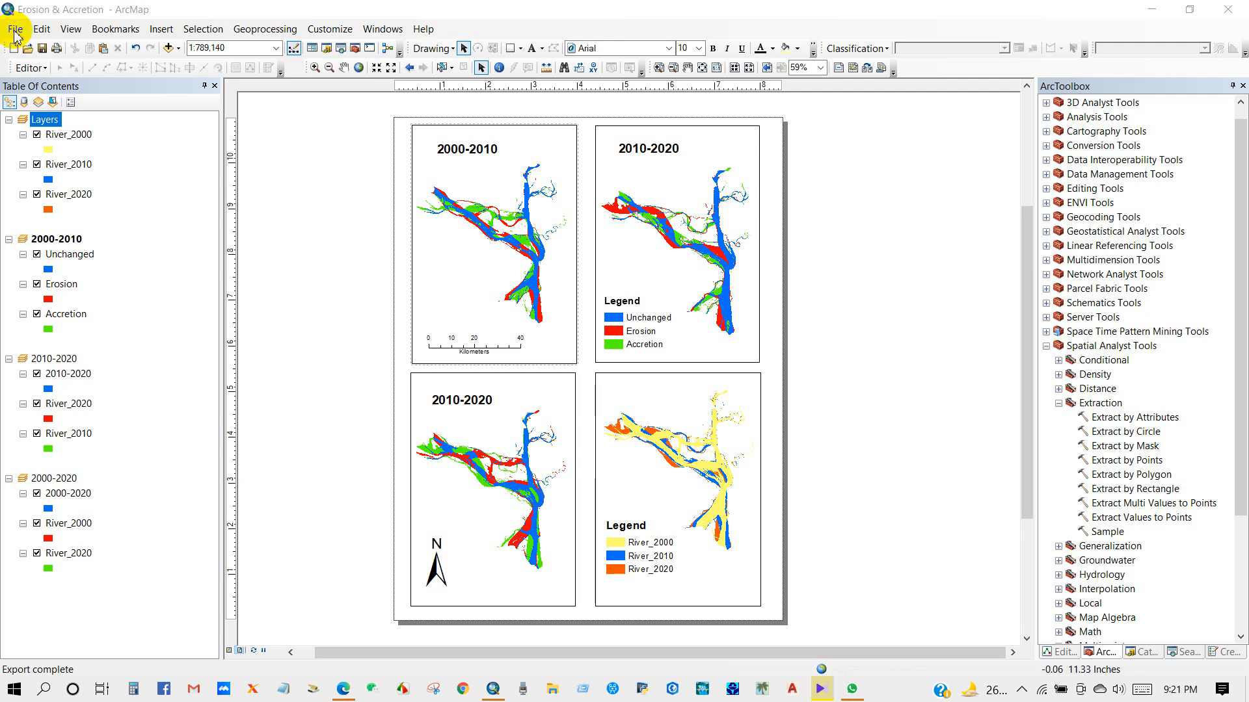
Open the map export for the finished four-map layout
{"action": "left_click", "coordinate": [16, 31]}
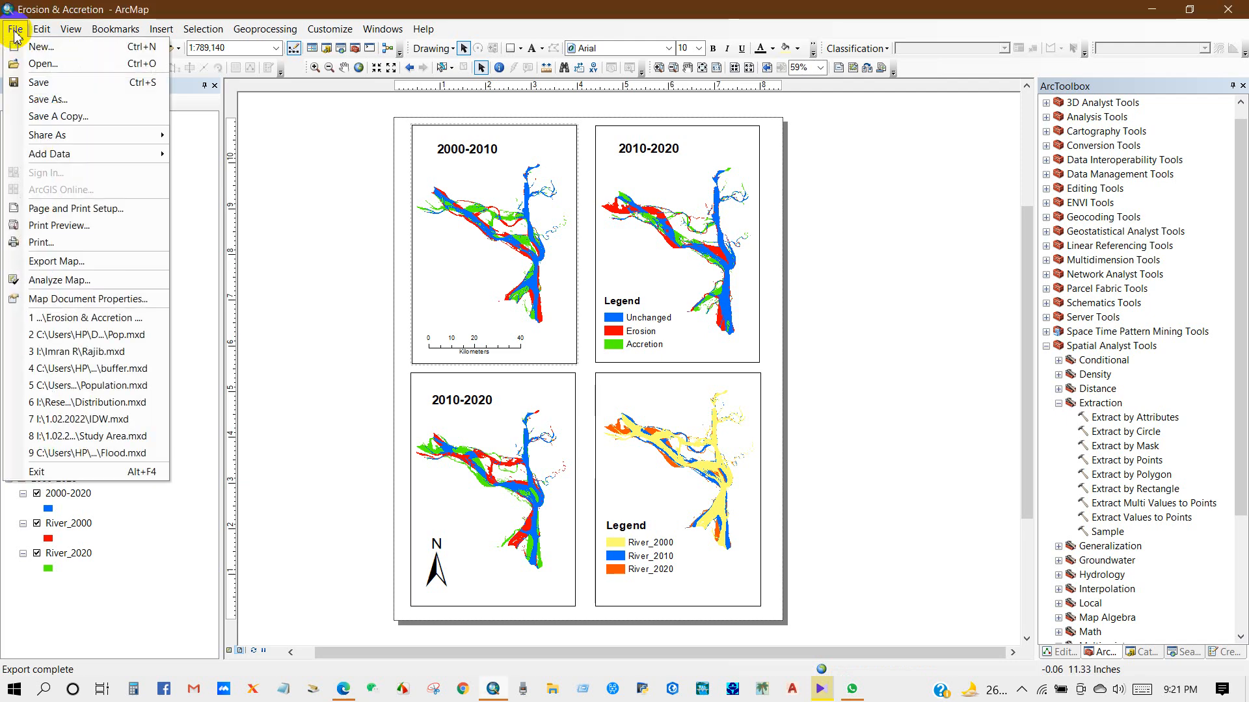
{"action": "left_click", "coordinate": [43, 263]}
Switch to File Explorer and open the exported image Erosion & Accretion from the Desktop folder
{"action": "left_click", "coordinate": [553, 689]}
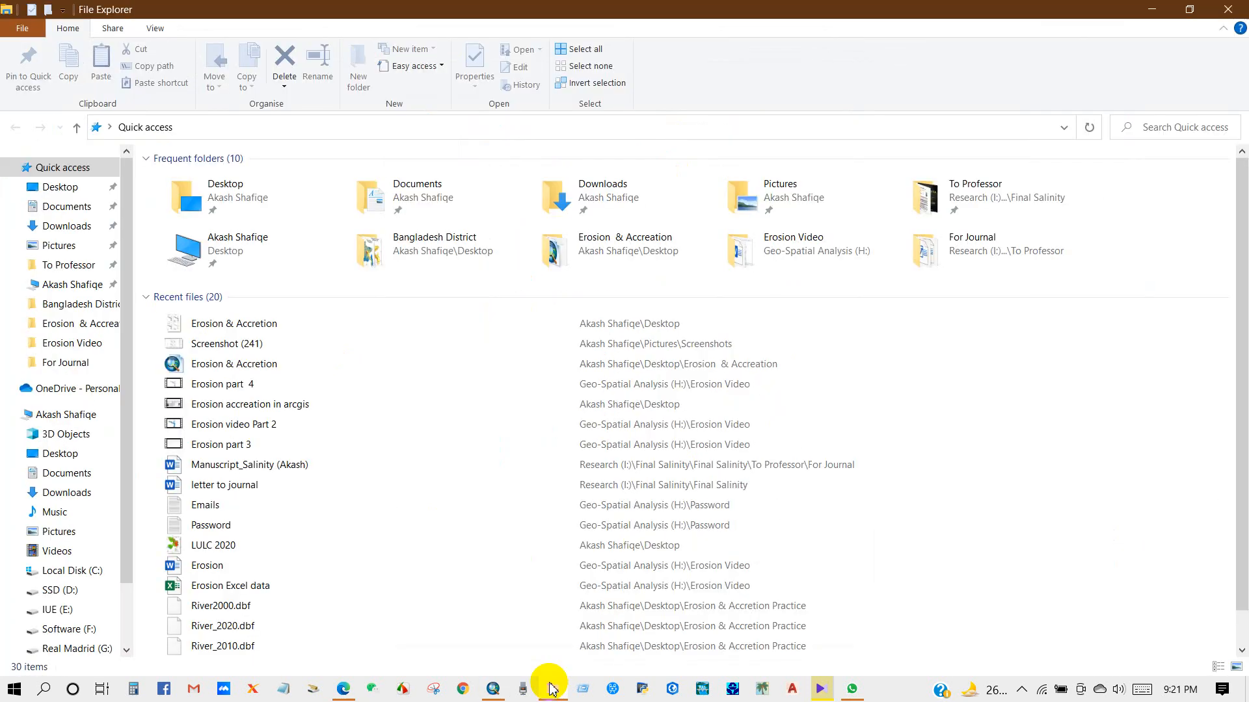
{"action": "left_click", "coordinate": [91, 190]}
{"action": "left_click", "coordinate": [1109, 431]}
{"action": "double_click", "coordinate": [1109, 431]}
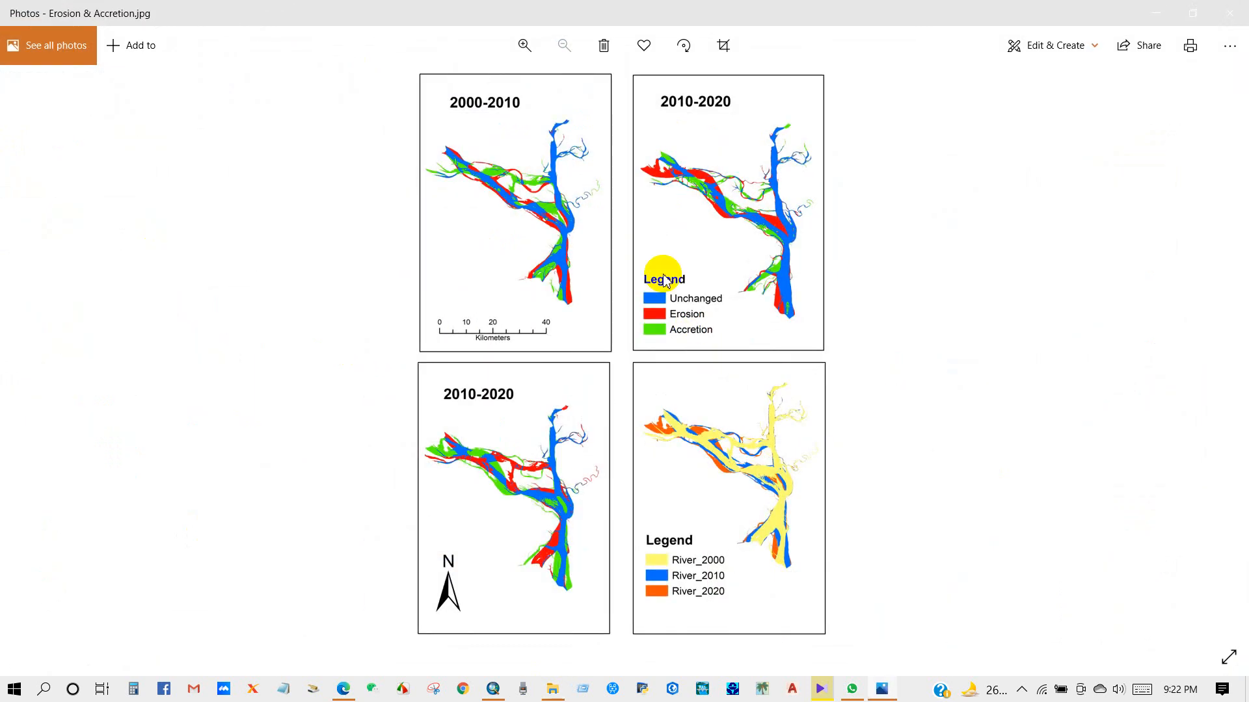
Examine the period maps and legend of the exported image up close and switch back to ArcMap
{"action": "scroll", "coordinate": [664, 277], "scroll_direction": "up", "scroll_amount": 5}
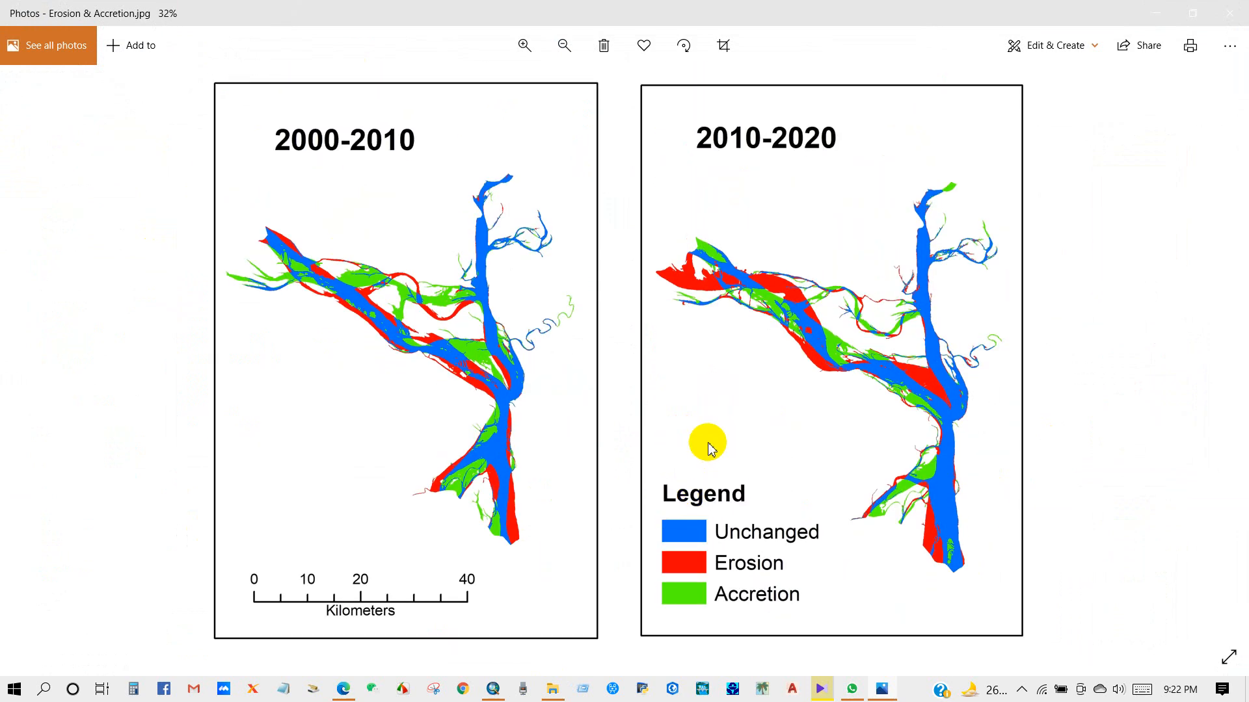
{"action": "left_click_drag", "start_coordinate": [773, 450], "coordinate": [741, 437]}
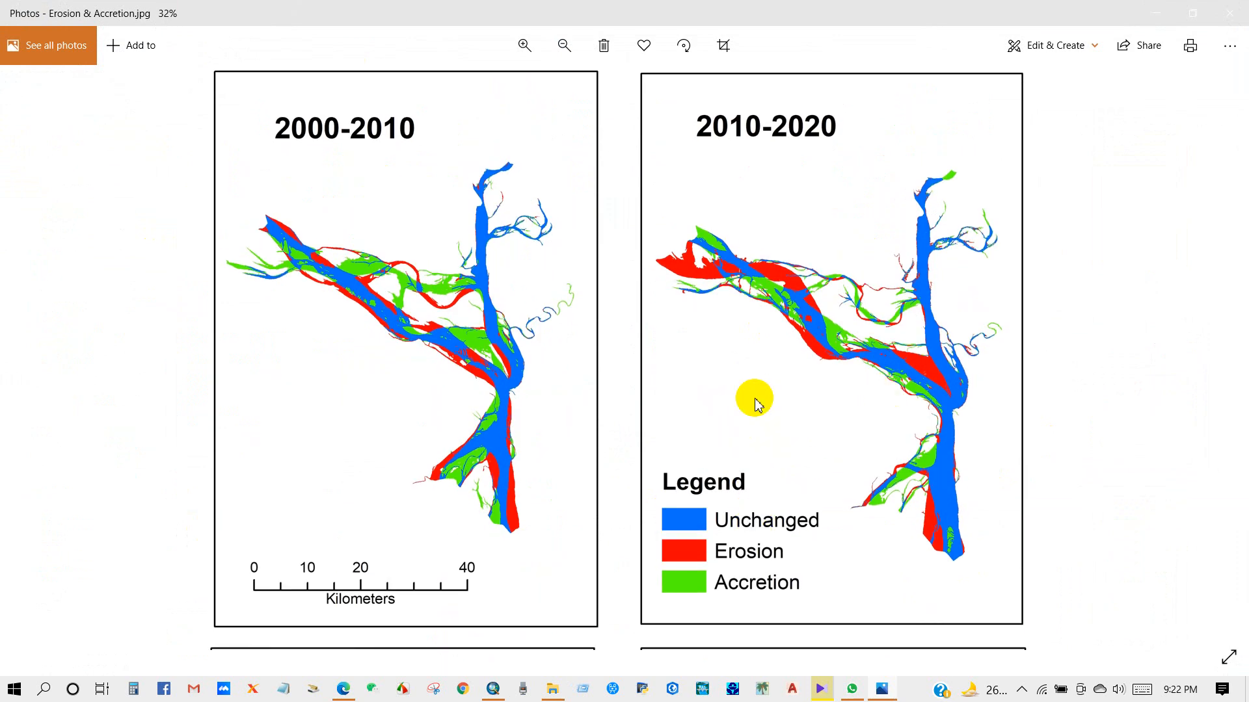
{"action": "scroll", "coordinate": [755, 400], "scroll_direction": "down", "scroll_amount": 5}
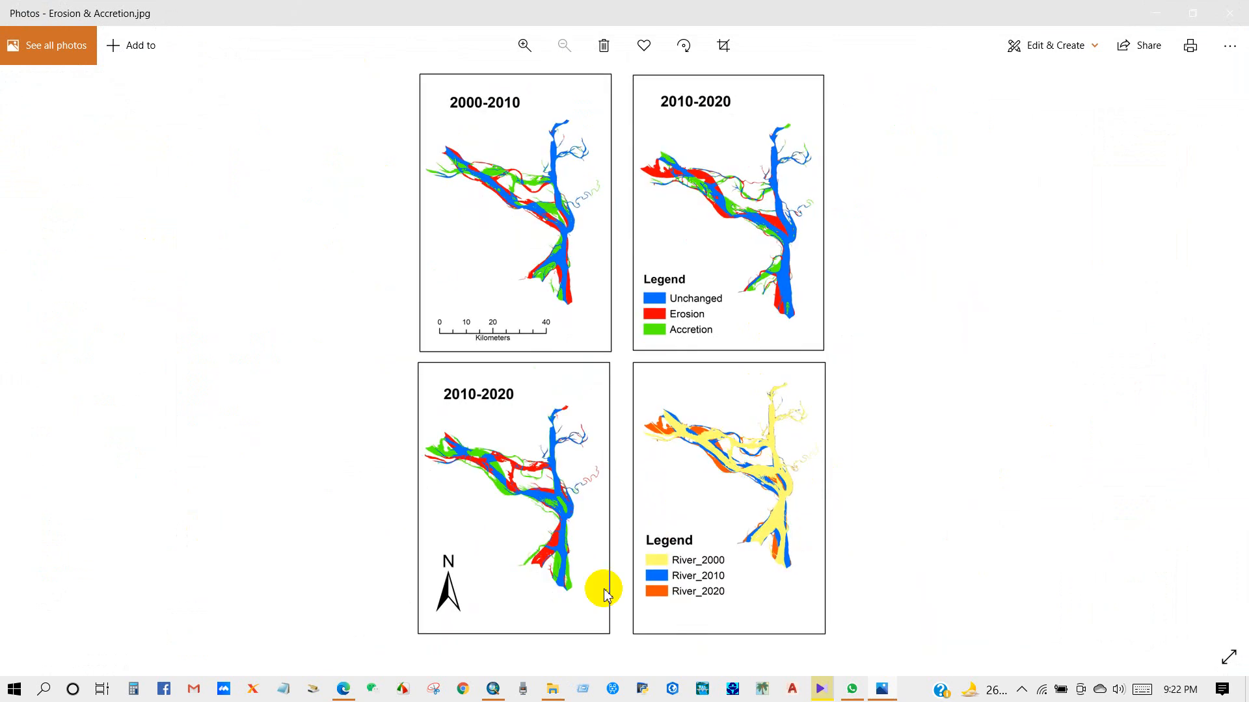
{"action": "left_click", "coordinate": [495, 686]}
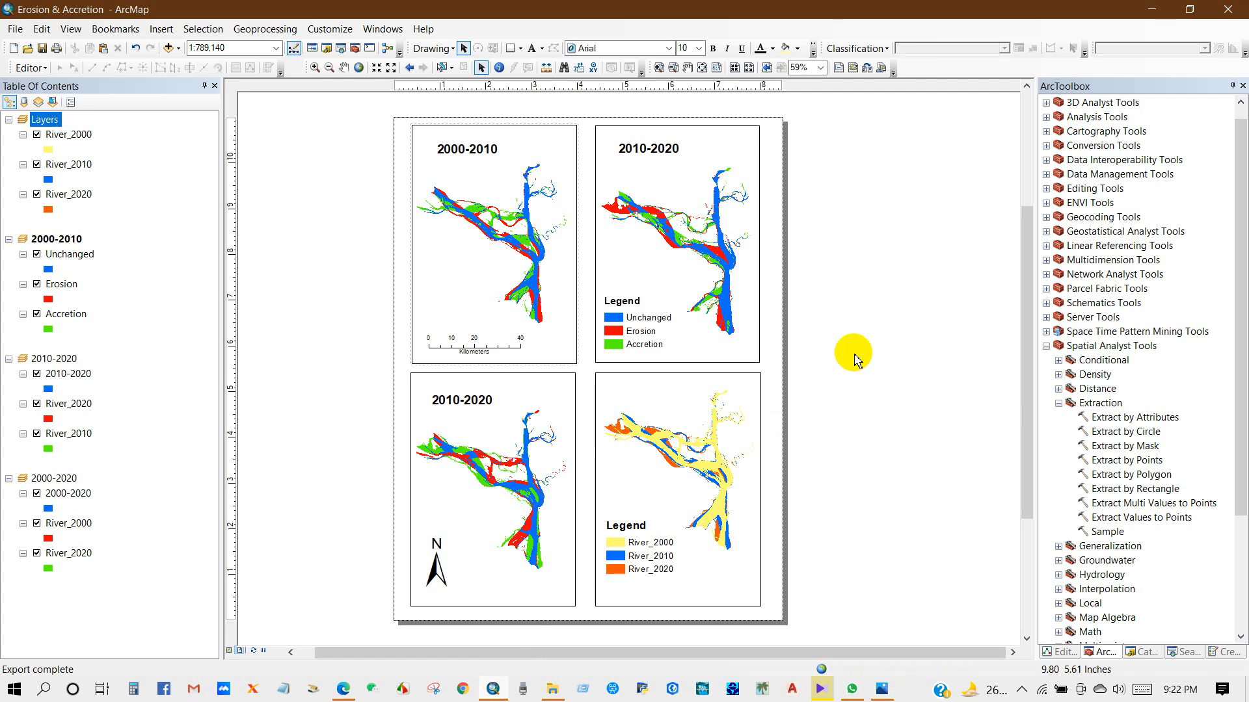